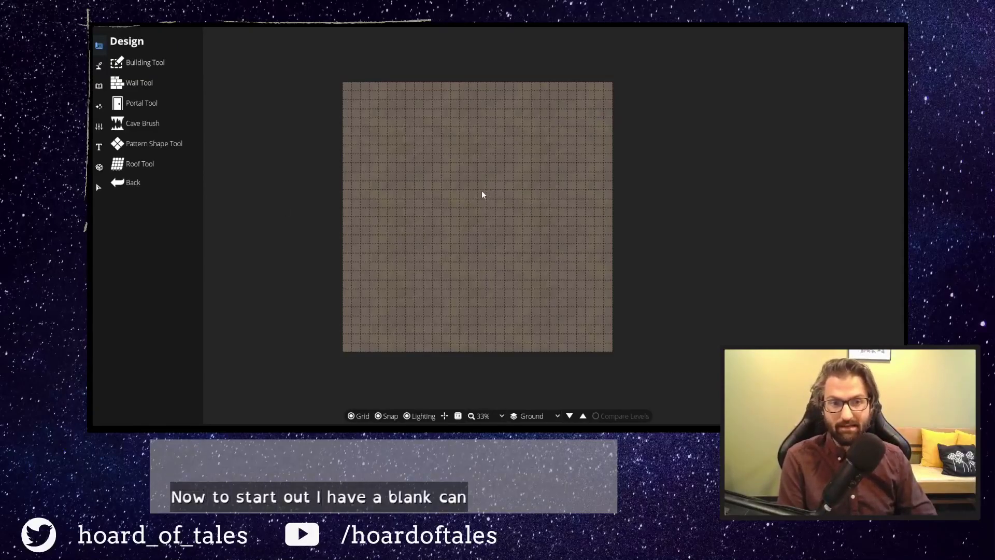
pyautogui.scroll(1, 469, 189)
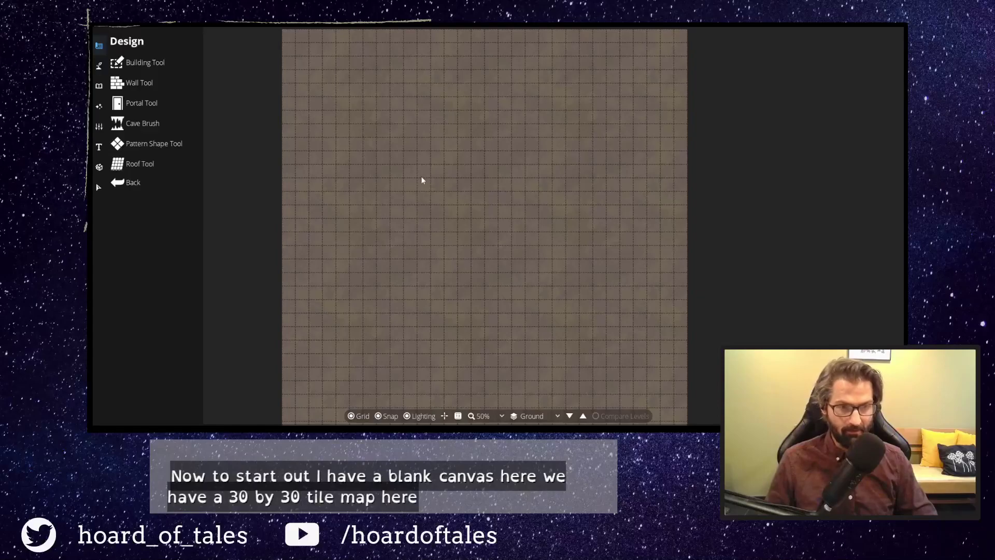
pyautogui.scroll(-1, 422, 179)
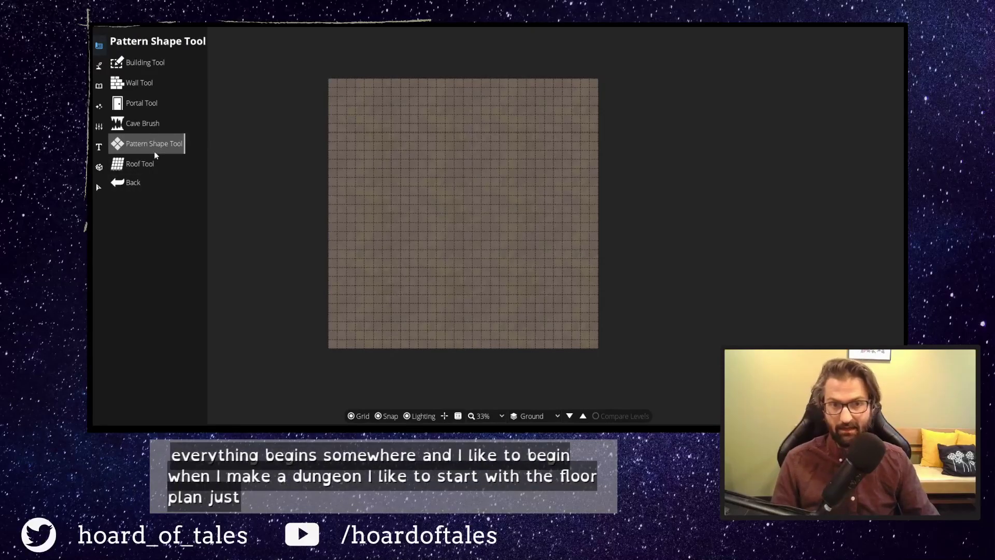
pyautogui.click(140, 62)
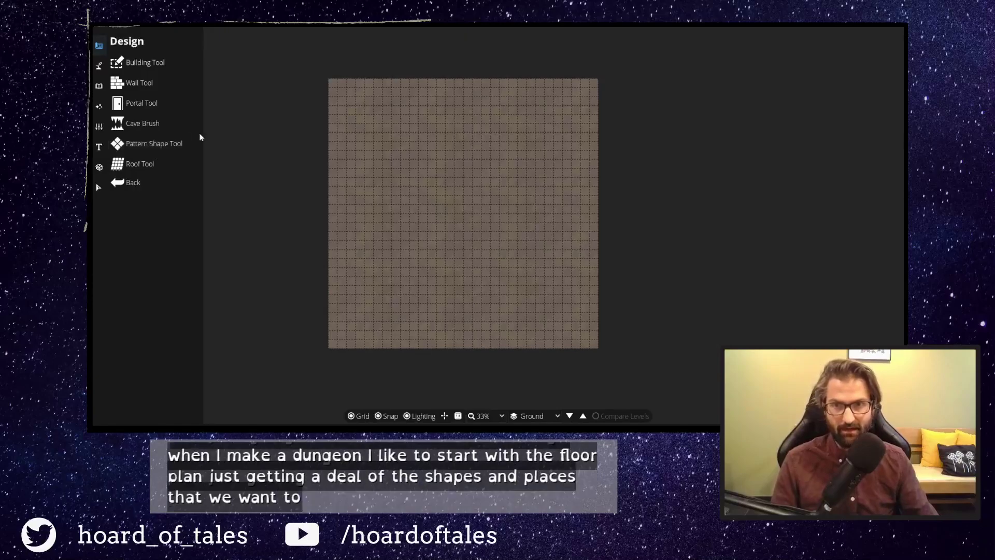
pyautogui.click(138, 82)
pyautogui.click(159, 165)
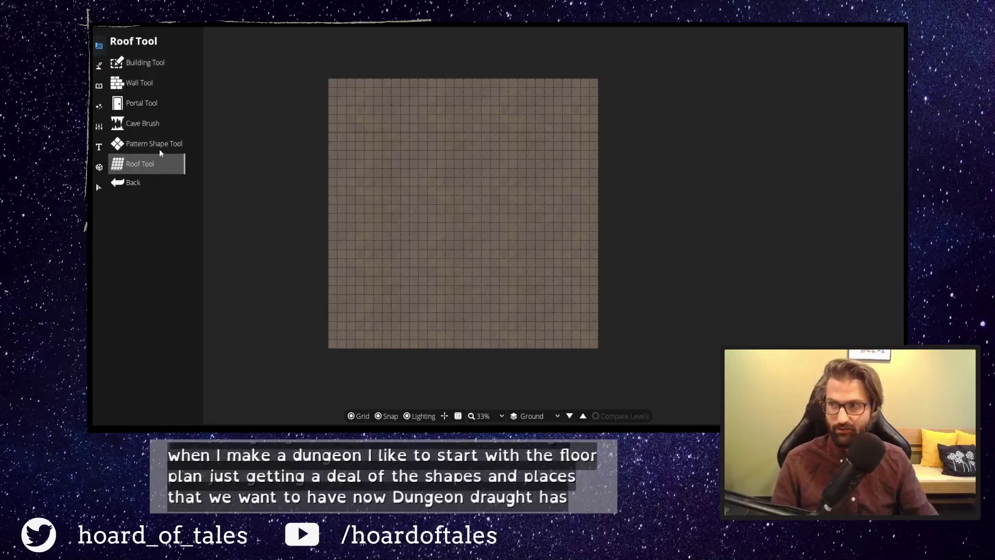
pyautogui.click(168, 81)
pyautogui.click(158, 144)
pyautogui.click(154, 81)
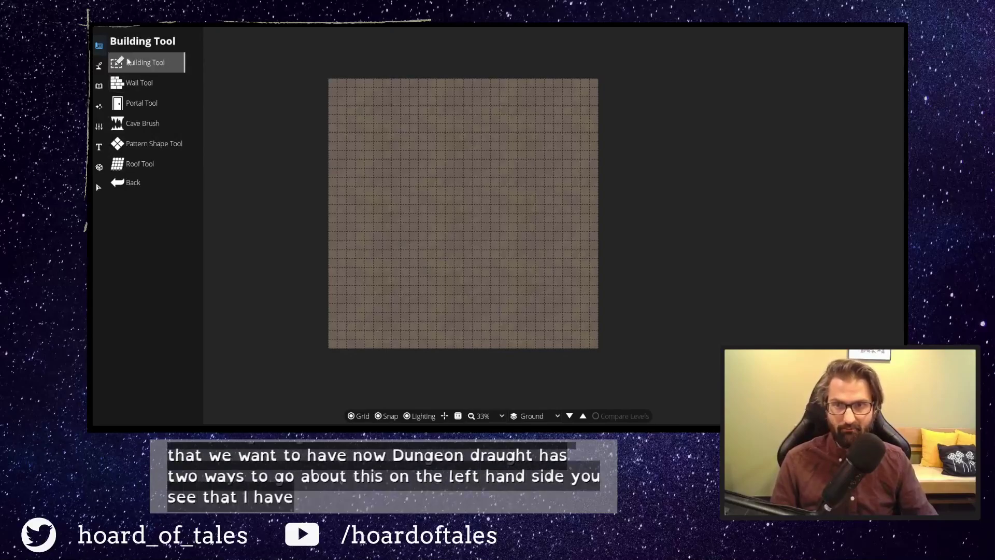
# Draw a wood-floored 8-by-8-tile room, a 6-by-2-tile corridor and an 8-by-13-tile room with the Building Tool, joined into one walled structure.
pyautogui.click(143, 63)
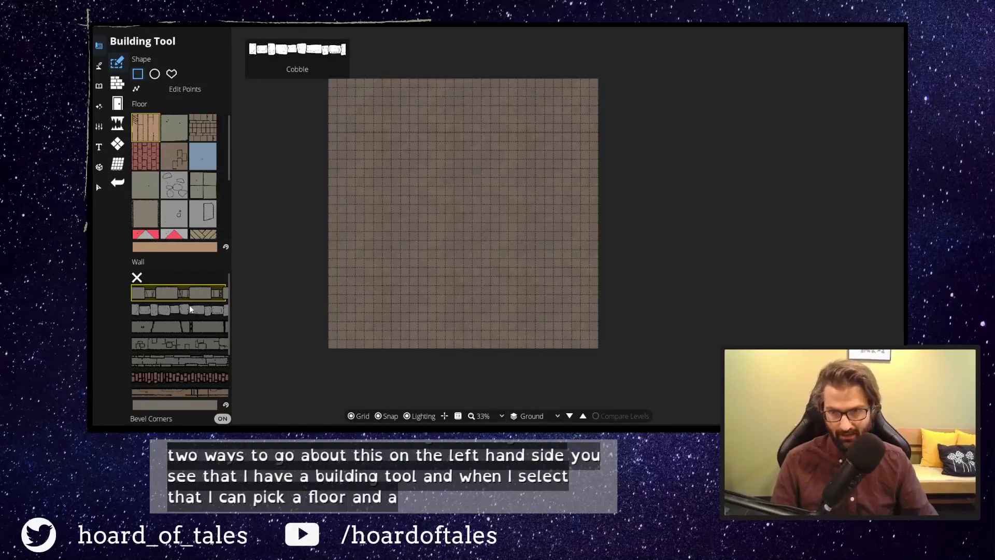
pyautogui.scroll(2, 329, 151)
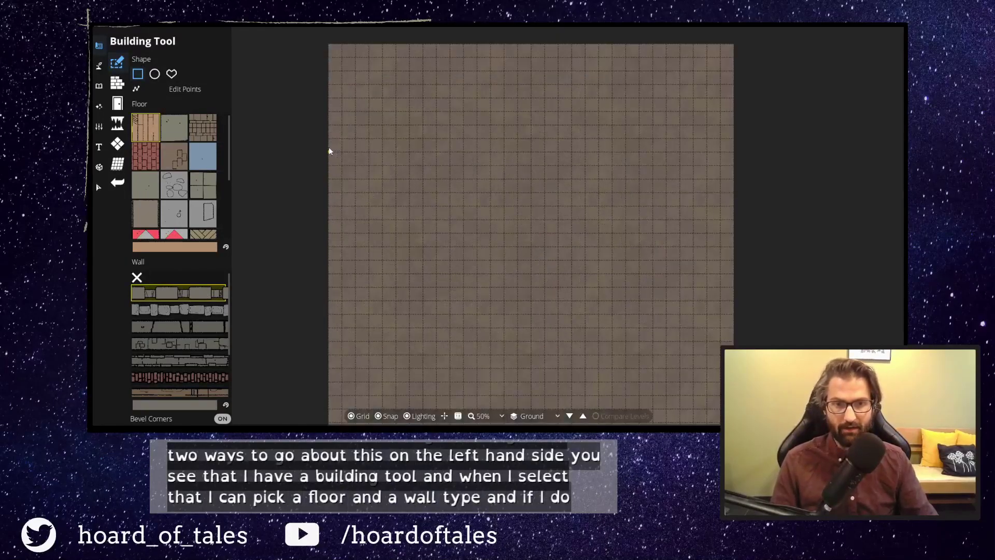
pyautogui.scroll(1, 338, 152)
pyautogui.scroll(-1, 386, 182)
pyautogui.moveTo(386, 154); pyautogui.dragTo(490, 261)
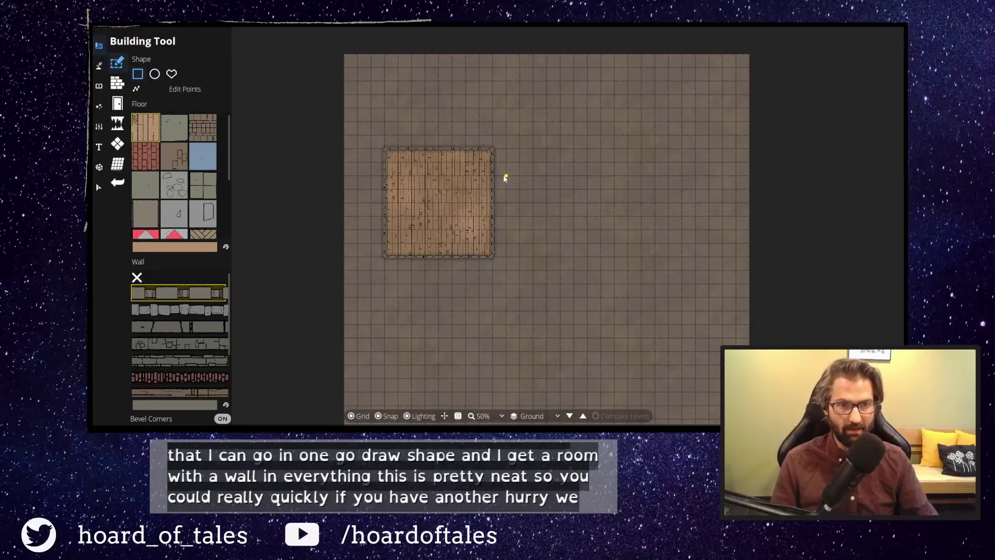
pyautogui.moveTo(493, 176); pyautogui.dragTo(579, 208)
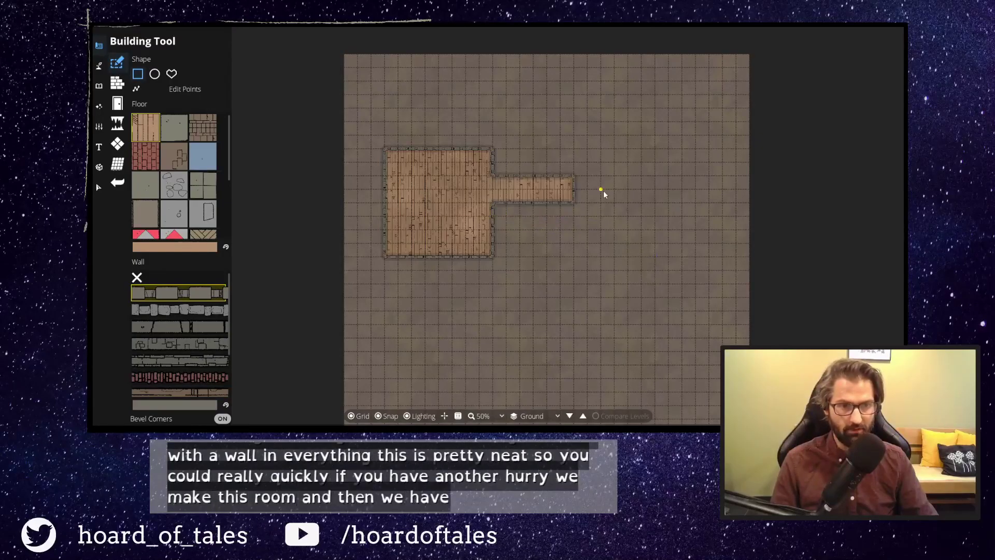
pyautogui.moveTo(576, 110); pyautogui.dragTo(680, 284)
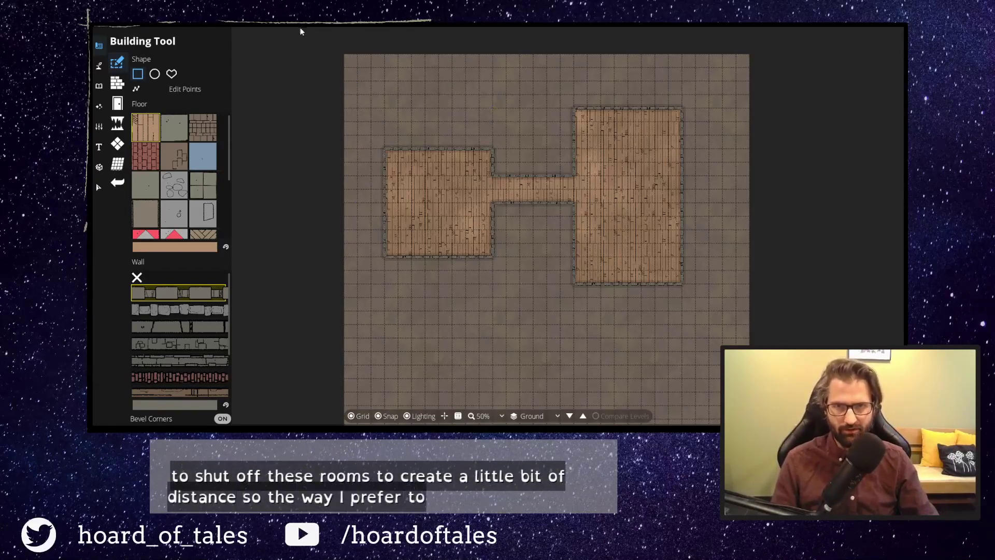
# Undo the two walled rooms and the corridor between them.
pyautogui.hotkey('ctrl', 'z')
pyautogui.hotkey('ctrl', 'z')
pyautogui.hotkey('ctrl', 'z')
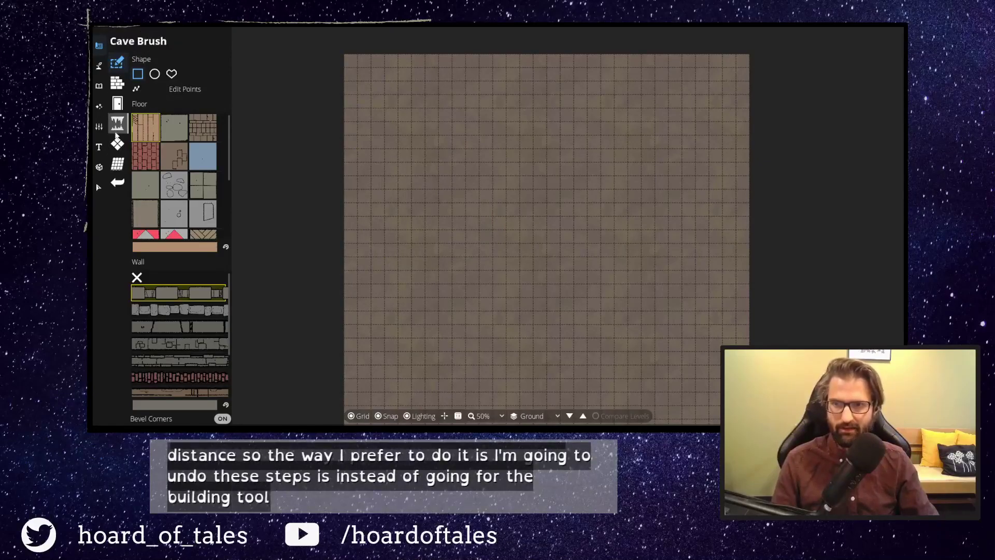
# Draw a hallway floor 2 tiles wide and 4 tiles long near the map's lower edge with the Pattern Shape Tool, using the grey scattered-stone pattern.
pyautogui.click(124, 147)
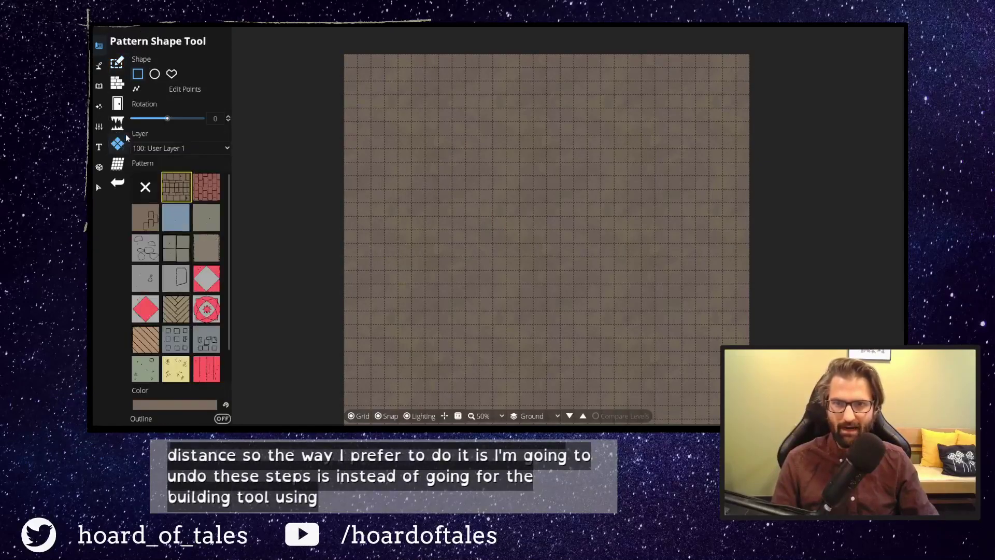
pyautogui.scroll(-2, 181, 212)
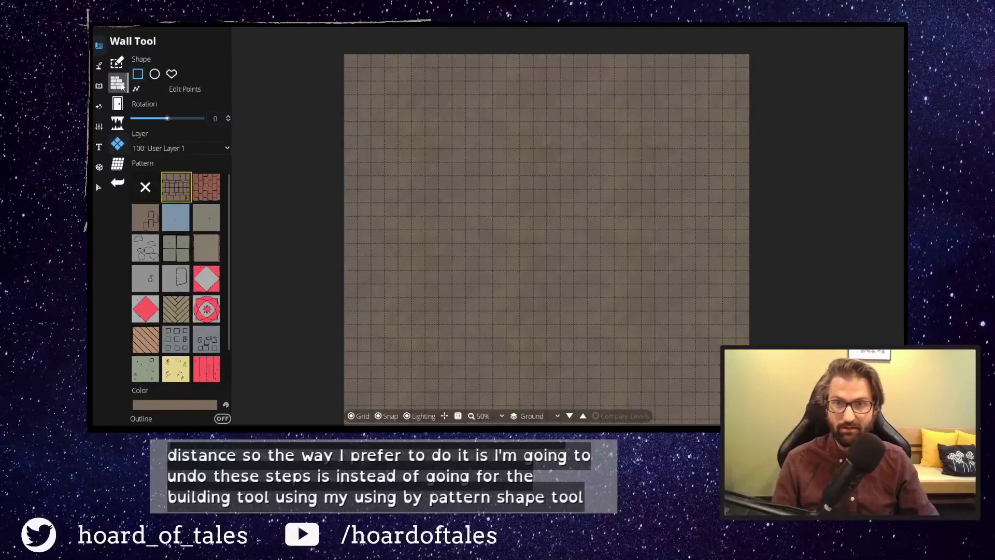
pyautogui.scroll(-1, 185, 197)
pyautogui.scroll(1, 184, 228)
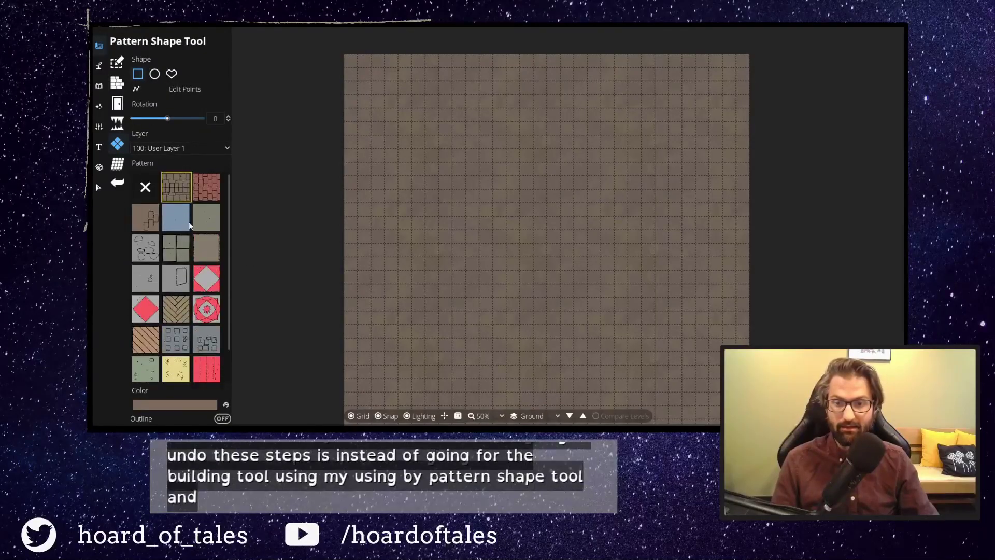
pyautogui.click(117, 62)
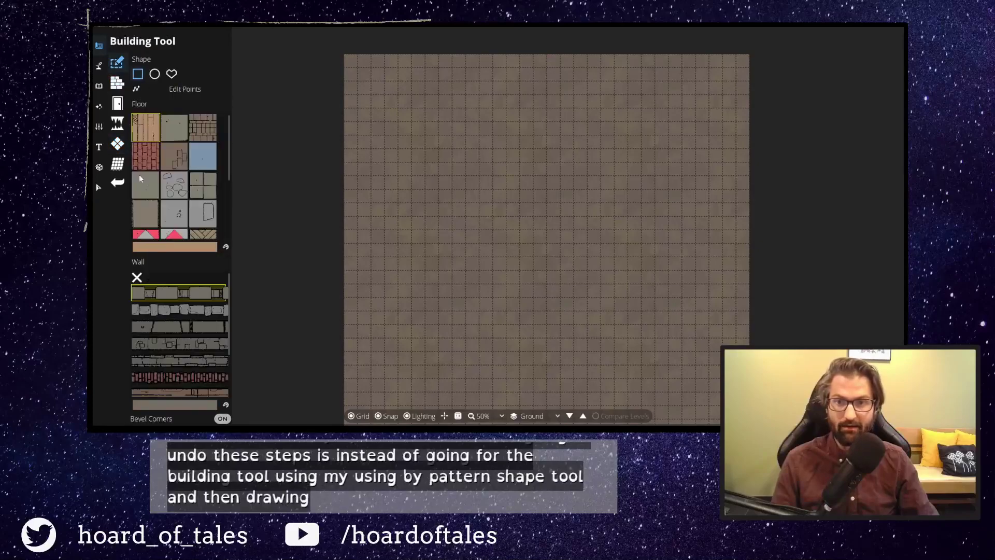
pyautogui.click(117, 144)
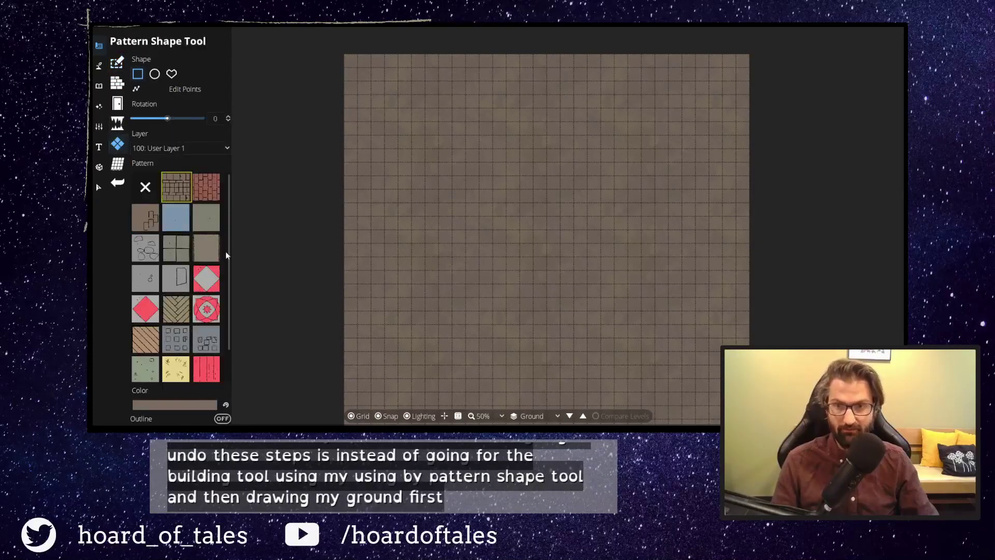
pyautogui.scroll(-1, 190, 317)
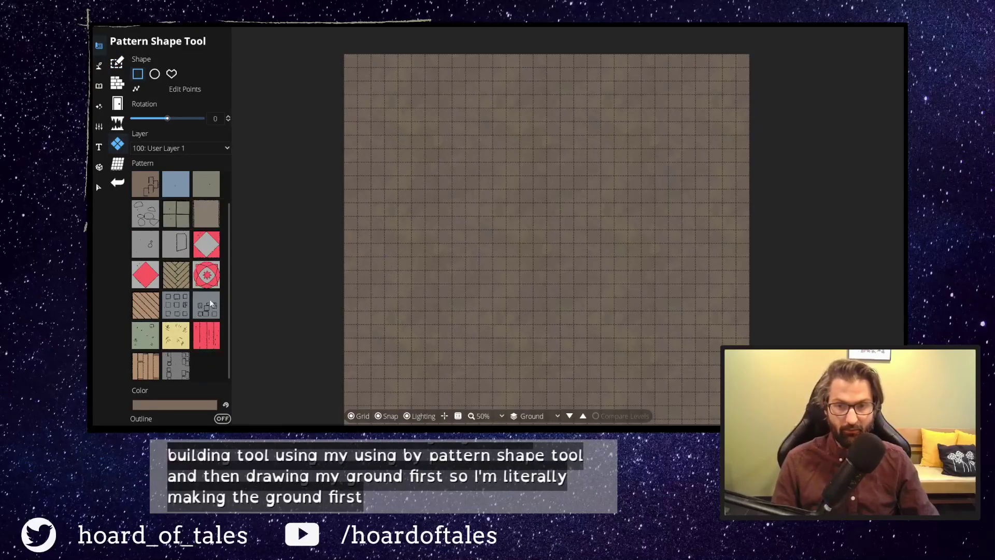
pyautogui.click(176, 305)
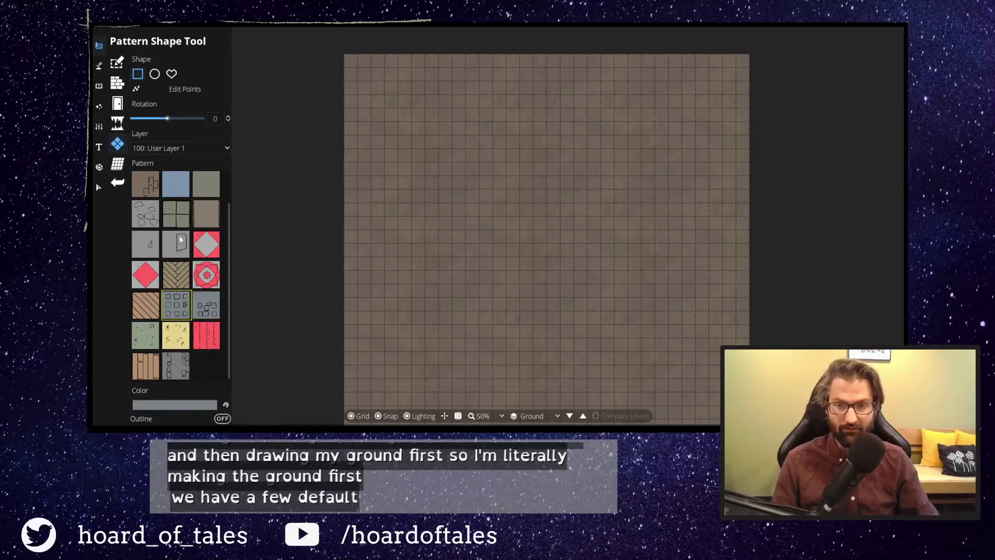
pyautogui.scroll(-2, 556, 293)
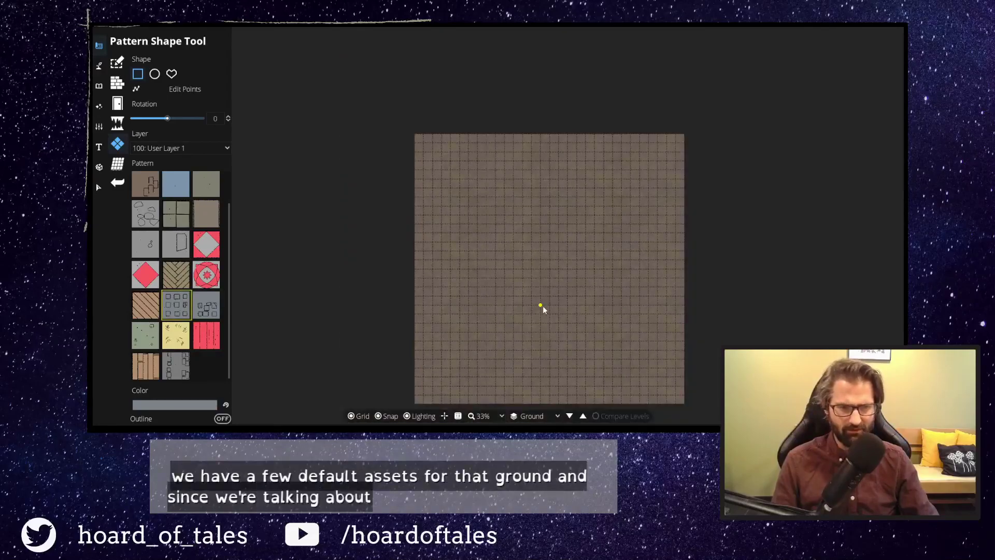
pyautogui.moveTo(533, 310); pyautogui.dragTo(493, 281)
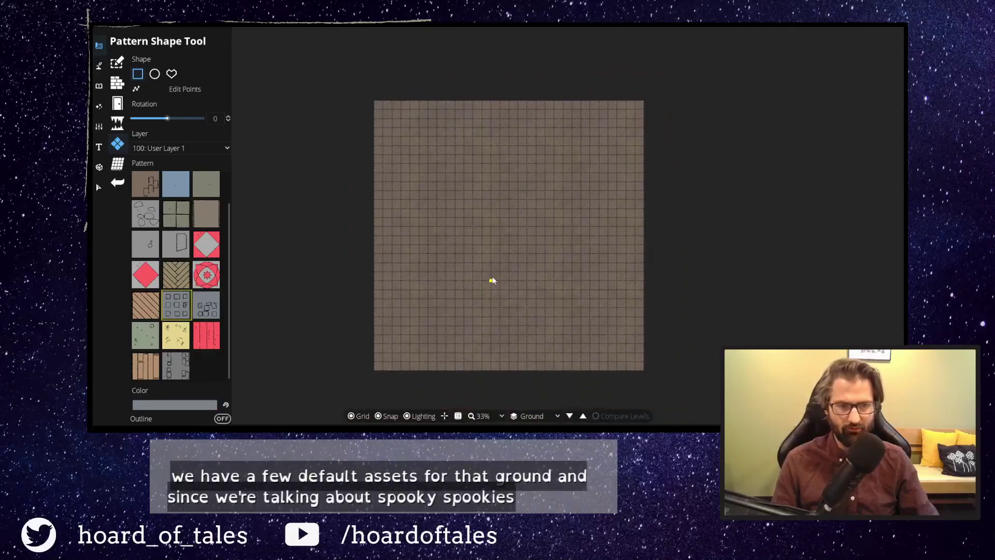
pyautogui.click(210, 310)
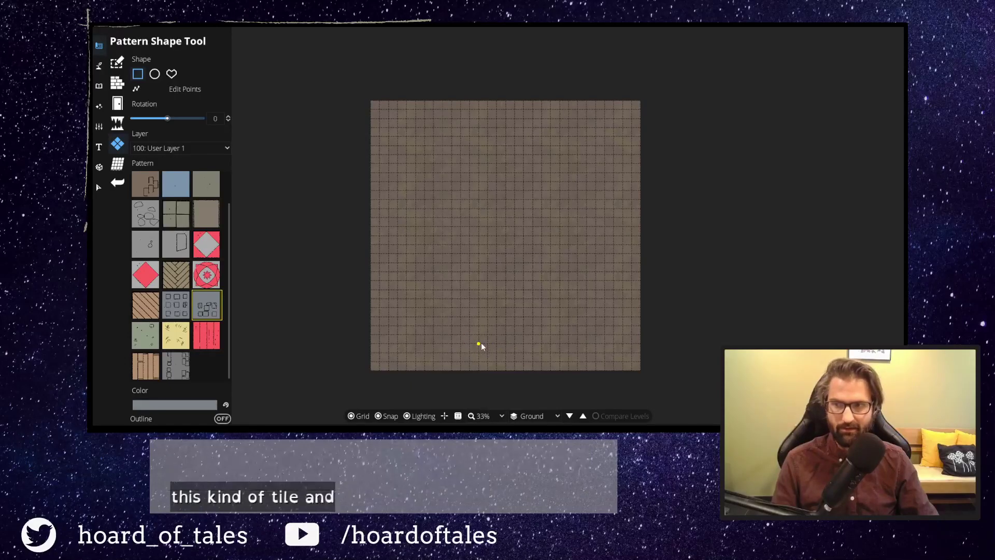
pyautogui.moveTo(502, 342); pyautogui.dragTo(497, 308)
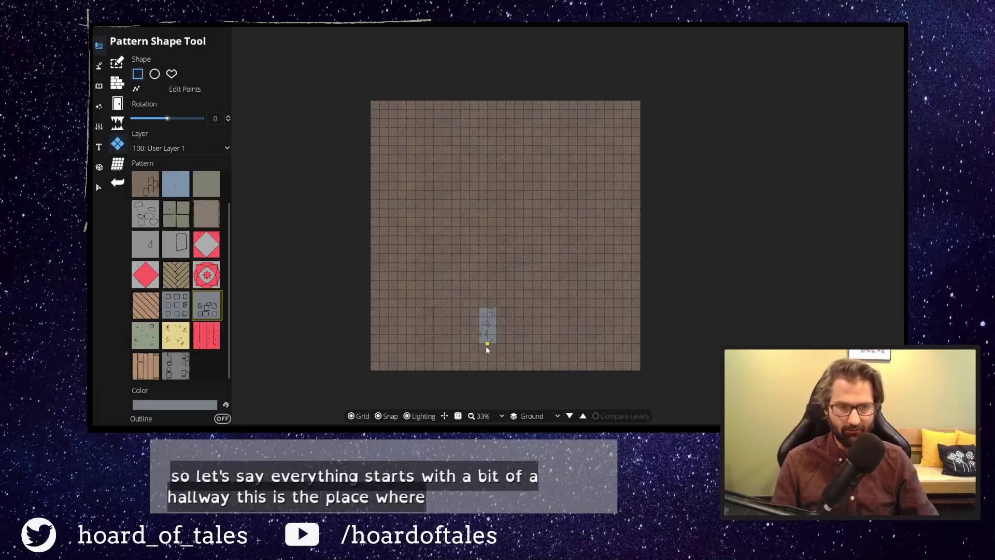
# Draw a 4-by-4-tile antechamber floor directly above the hallway in the same stone pattern.
pyautogui.scroll(1, 507, 352)
pyautogui.scroll(1, 533, 353)
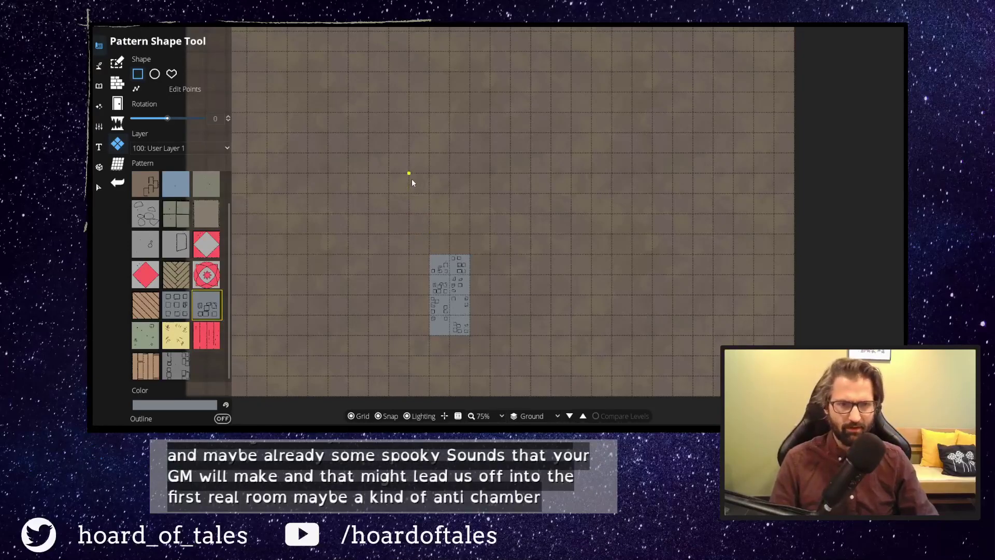
pyautogui.moveTo(411, 179); pyautogui.dragTo(490, 254)
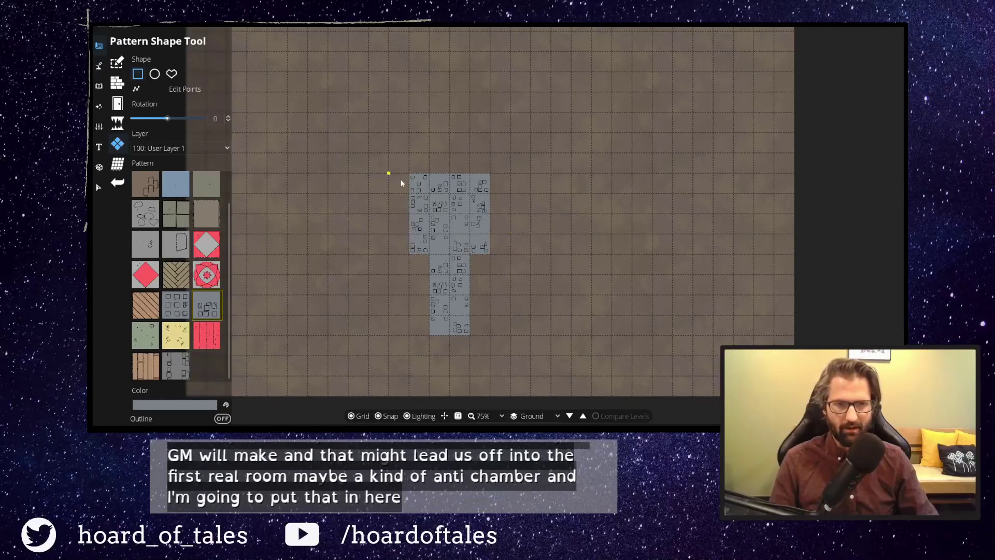
pyautogui.moveTo(369, 209); pyautogui.dragTo(424, 231)
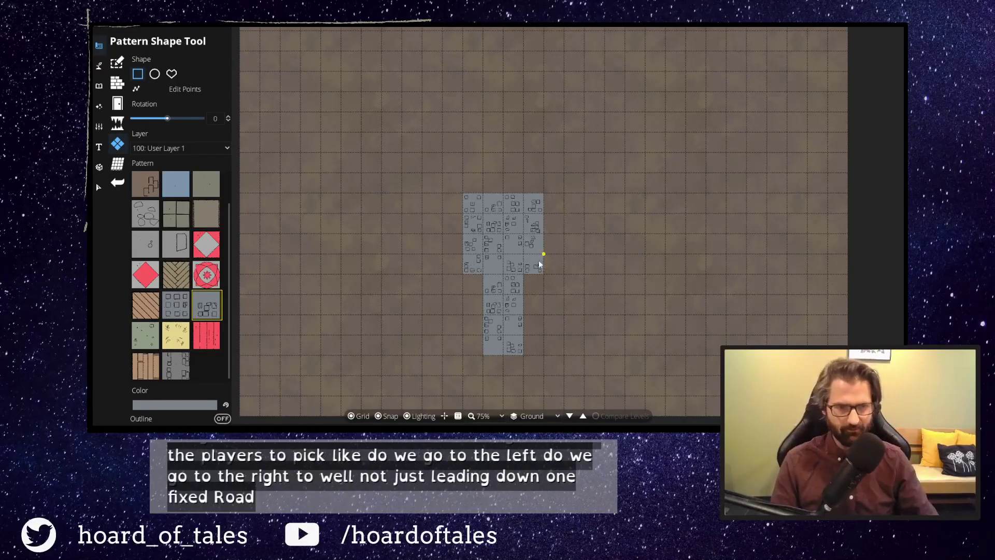
# Add a 4-by-1-tile corridor on each side of the antechamber and a 2-by-3-tile corridor leading up from it.
pyautogui.moveTo(548, 214); pyautogui.dragTo(615, 235)
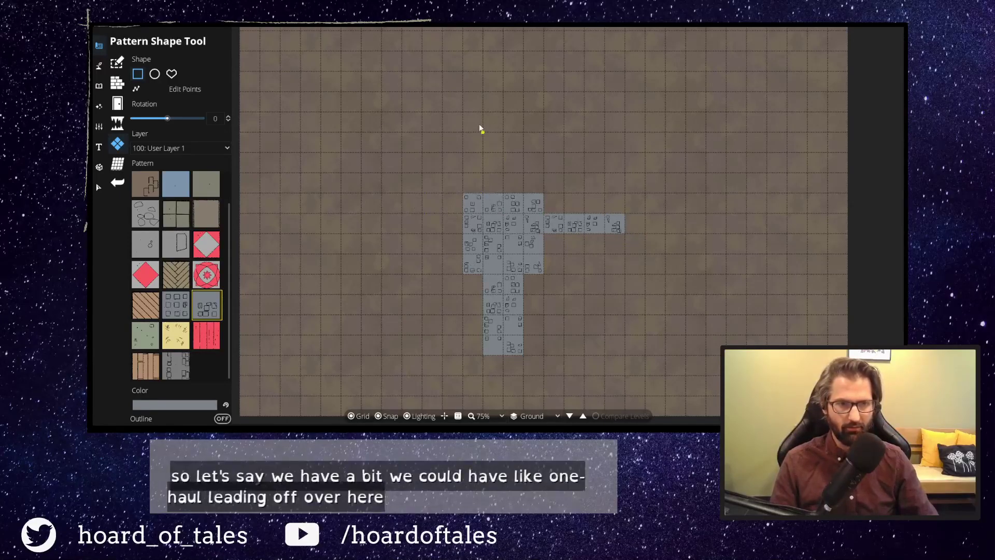
pyautogui.moveTo(479, 129); pyautogui.dragTo(480, 128)
pyautogui.moveTo(522, 187); pyautogui.dragTo(522, 188)
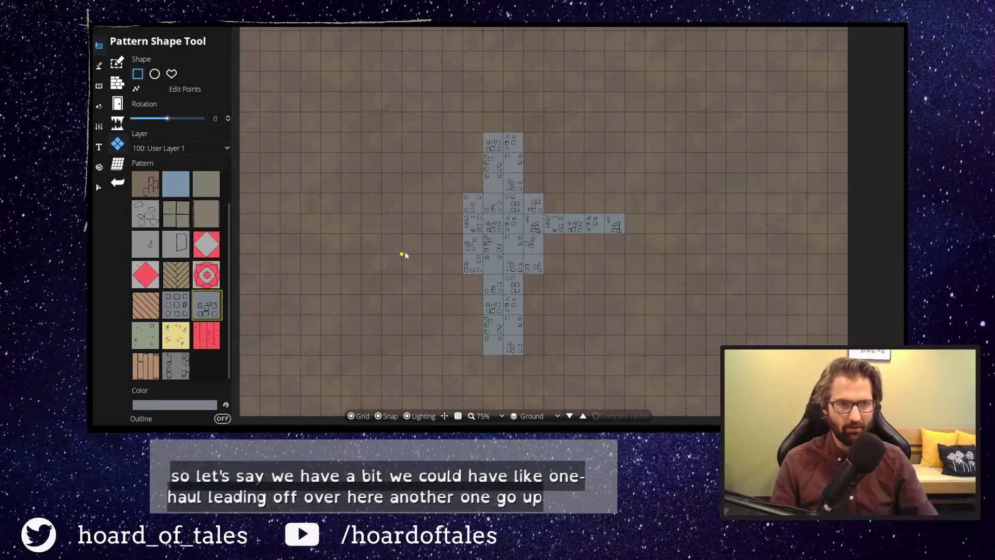
pyautogui.moveTo(442, 252); pyautogui.dragTo(442, 252)
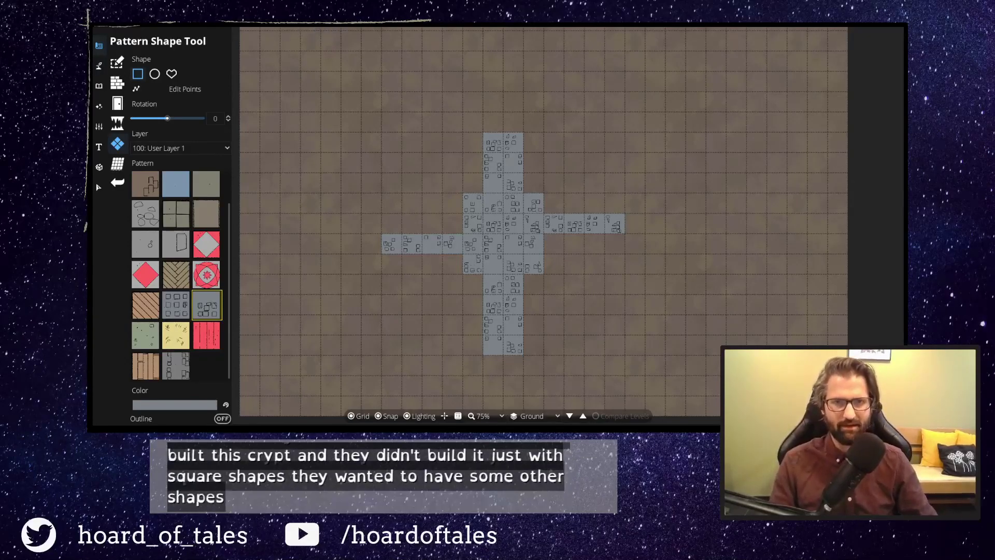
# Undo the antechamber and its three corridors, keeping only the entrance hallway.
pyautogui.hotkey('ctrl', 'z')
pyautogui.hotkey('ctrl', 'z')
pyautogui.hotkey('ctrl', 'z')
pyautogui.hotkey('ctrl', 'z')
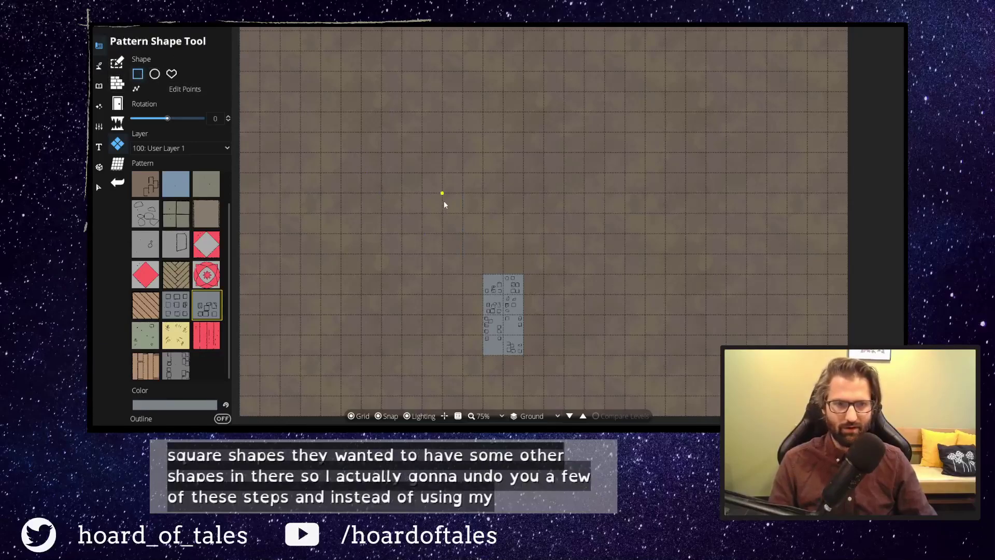
# Draw a polygonal antechamber floor 4 tiles wide and 5 tiles long directly above the hallway, with cut corners and a 1-tile stub on each side.
pyautogui.click(172, 78)
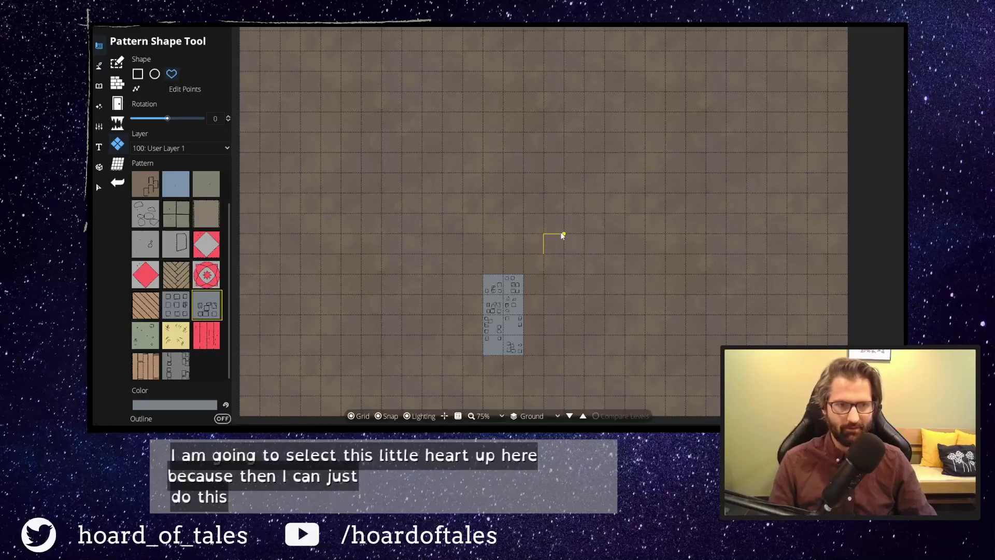
pyautogui.click(563, 212)
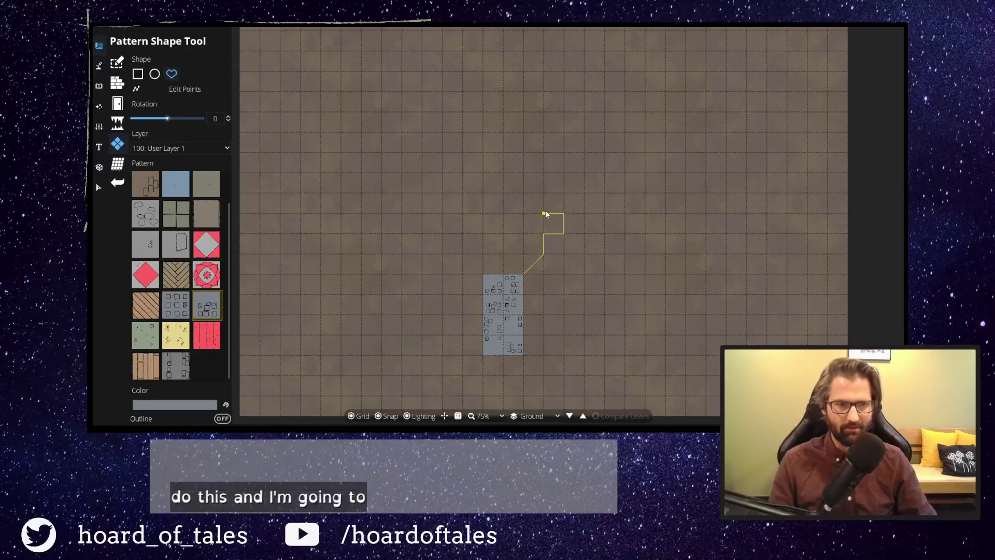
pyautogui.click(545, 211)
pyautogui.click(543, 194)
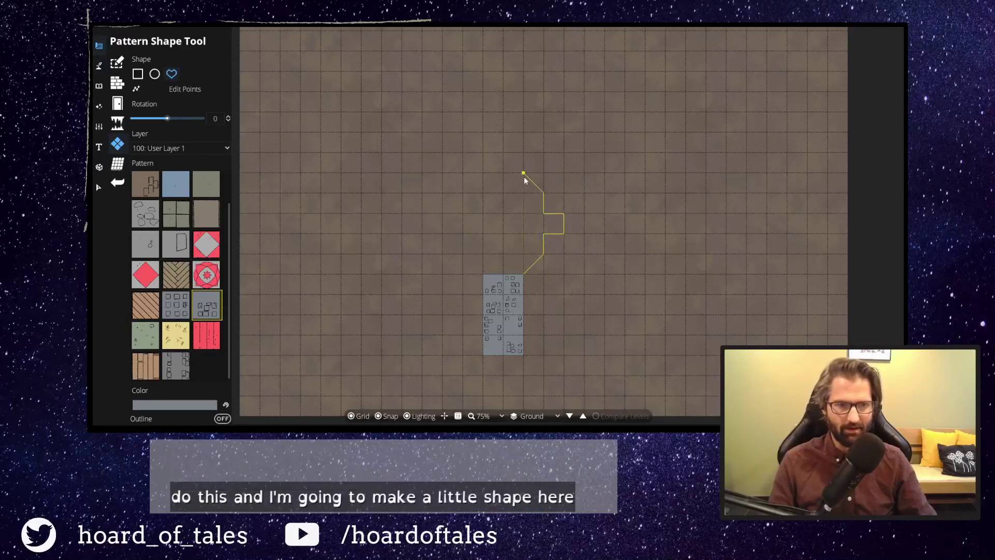
pyautogui.click(524, 176)
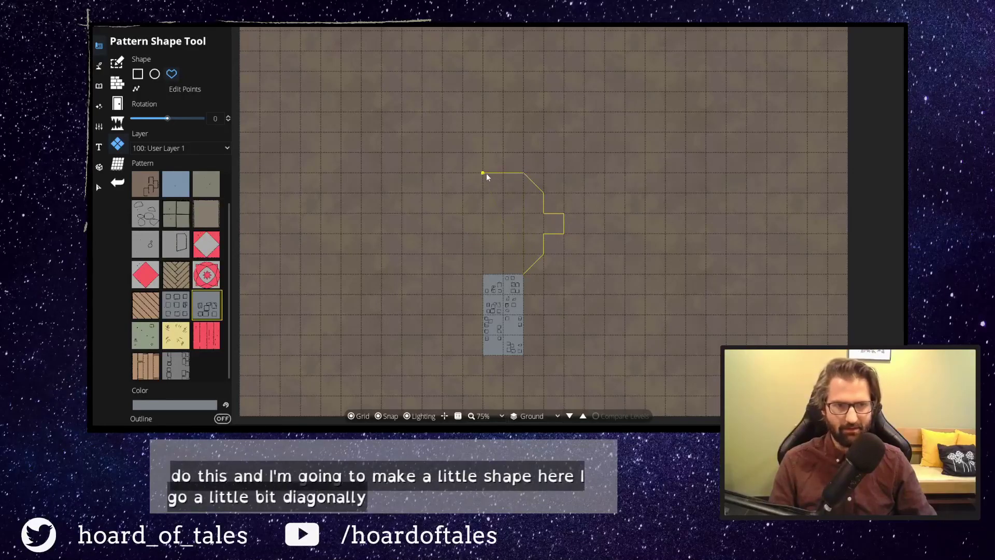
pyautogui.click(463, 193)
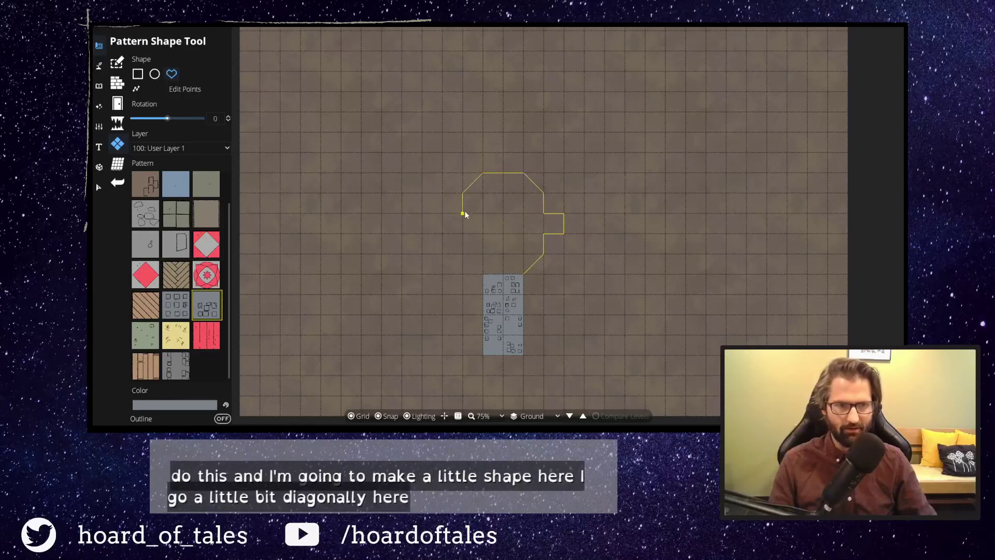
pyautogui.click(446, 235)
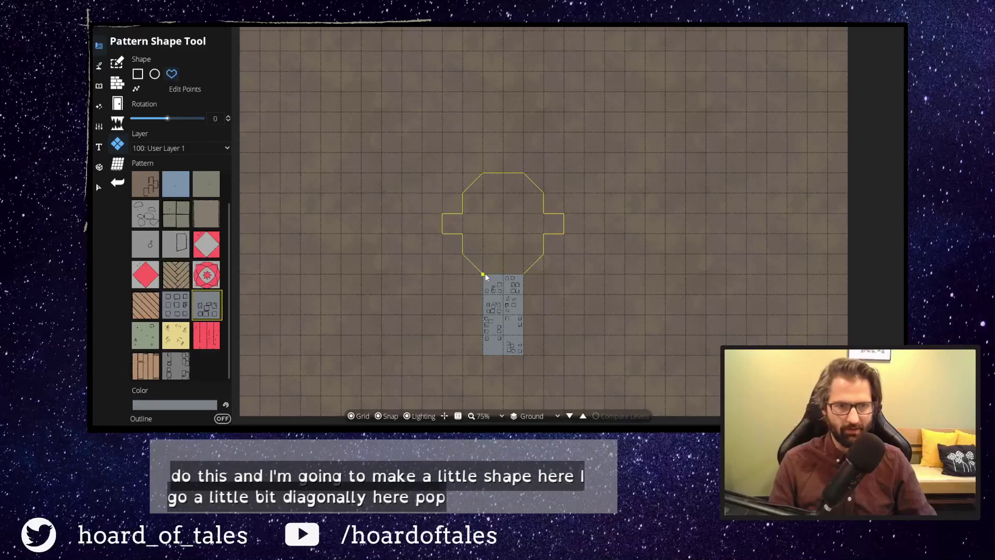
pyautogui.click(523, 275)
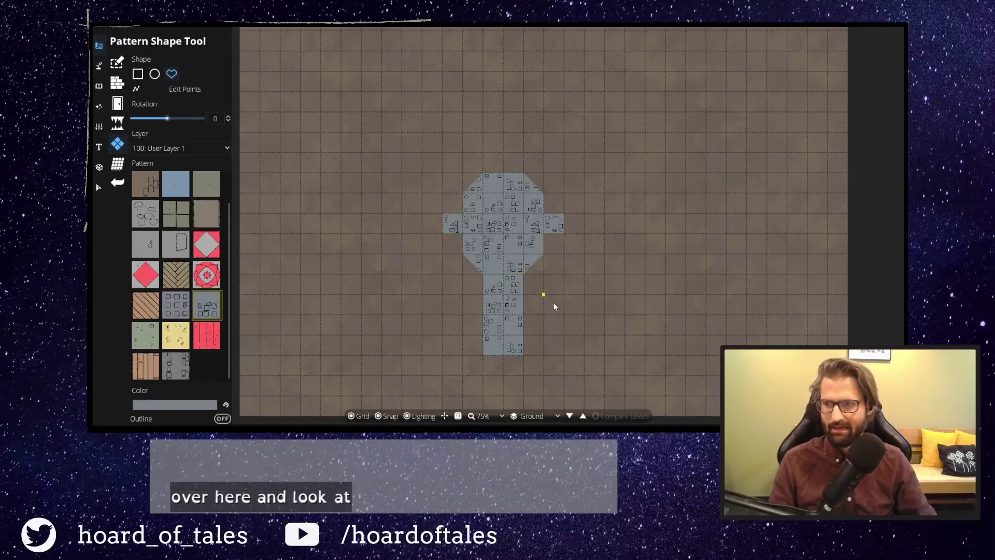
# Extend the antechamber's side stubs with 1-tile-wide rectangular corridors, 5 tiles long on the right and 3 tiles long on the left.
pyautogui.scroll(1, 439, 224)
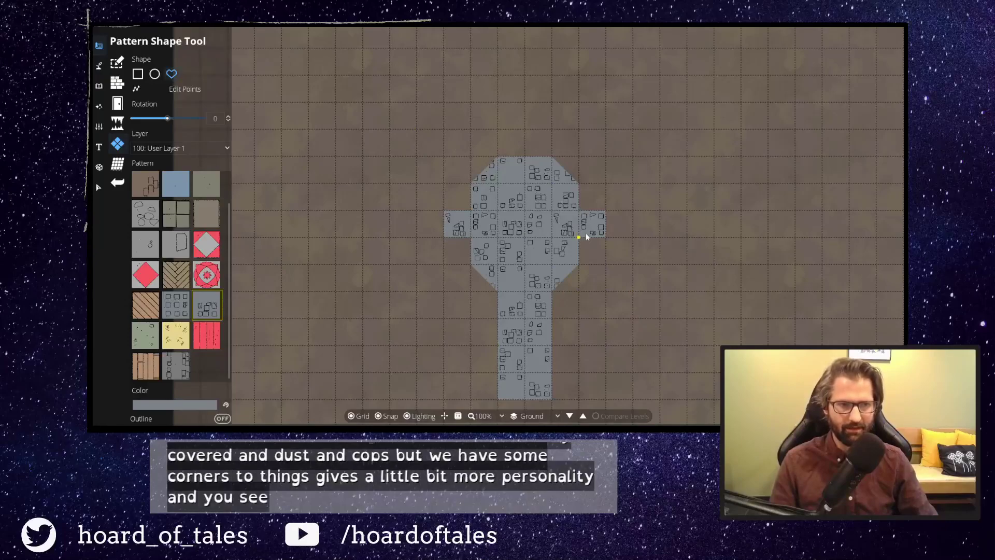
pyautogui.click(138, 73)
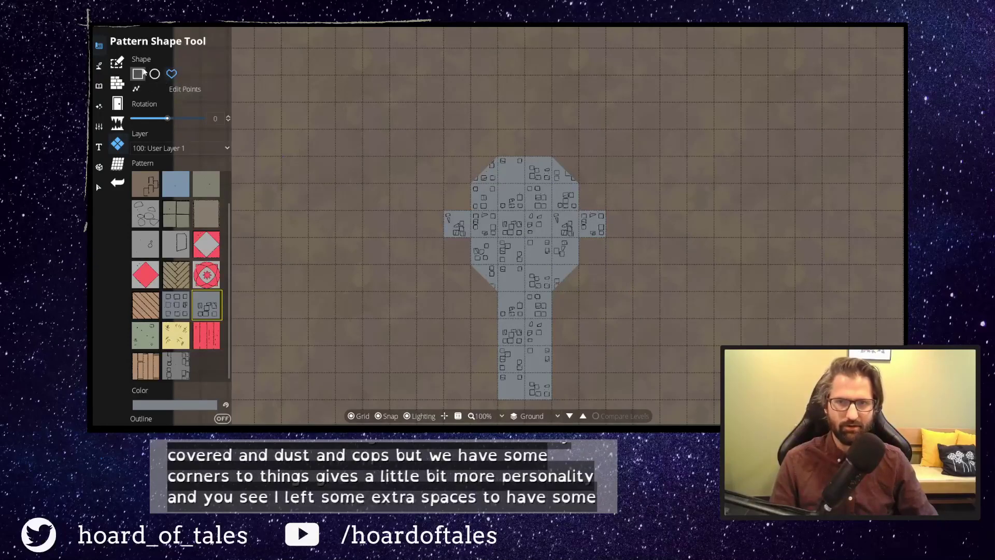
pyautogui.moveTo(601, 210); pyautogui.dragTo(732, 236)
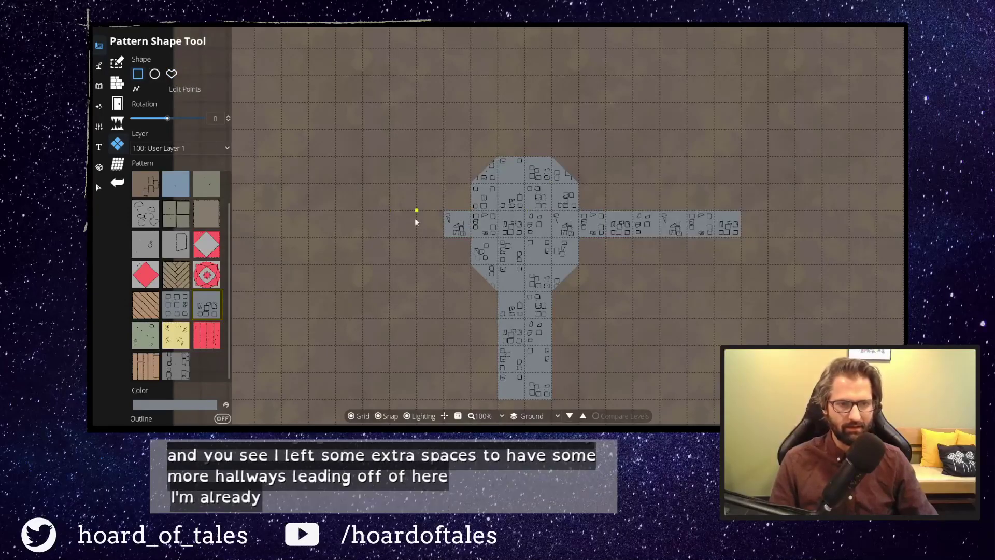
pyautogui.moveTo(366, 212); pyautogui.dragTo(442, 236)
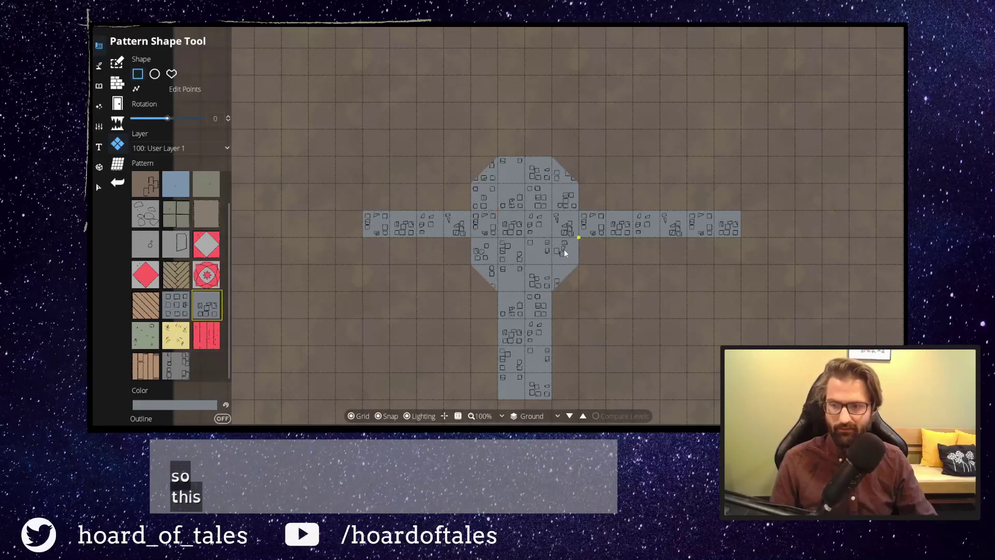
# Switch the Pattern Shape Tool to the freeform polygon shape near the right corridor.
pyautogui.moveTo(521, 113); pyautogui.dragTo(538, 189)
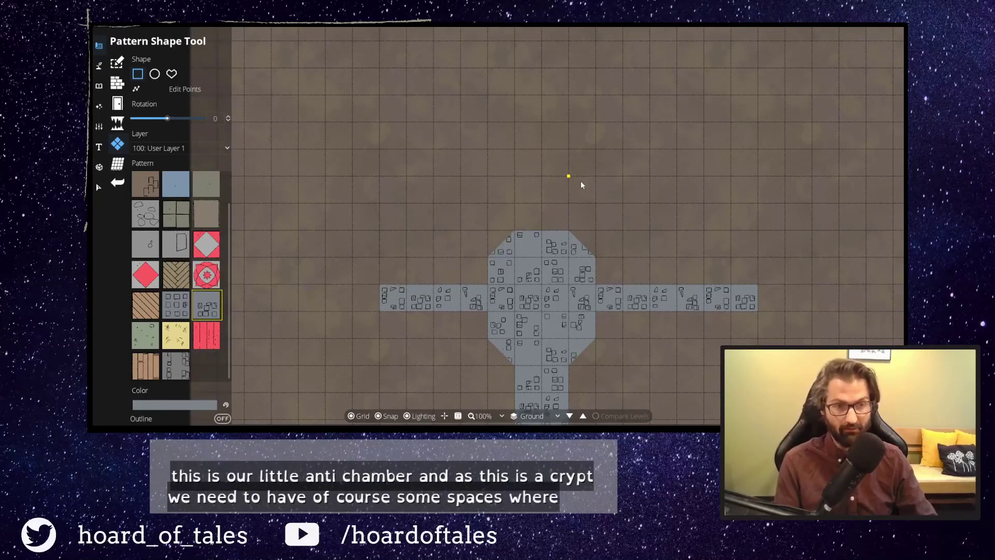
pyautogui.moveTo(629, 242); pyautogui.dragTo(576, 176)
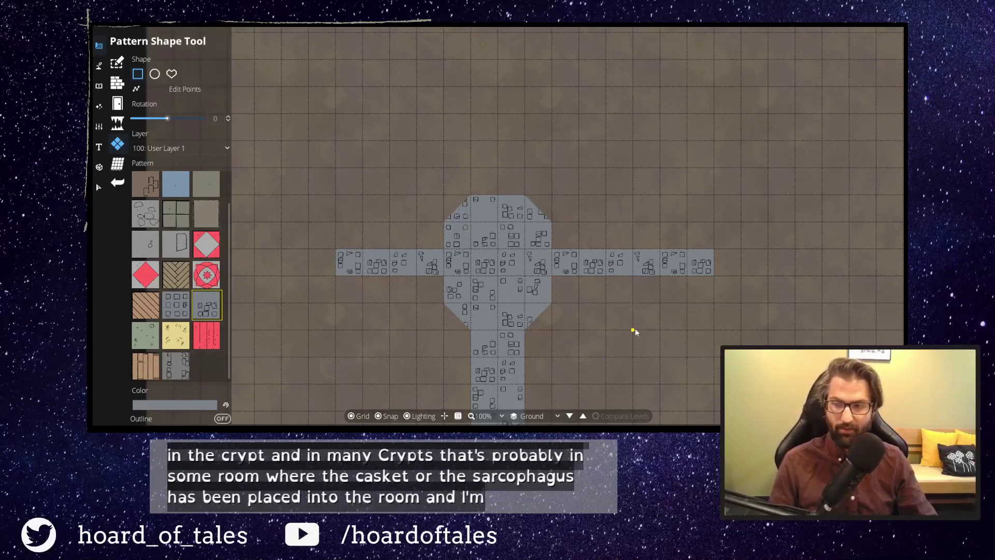
pyautogui.moveTo(662, 330); pyautogui.dragTo(625, 271)
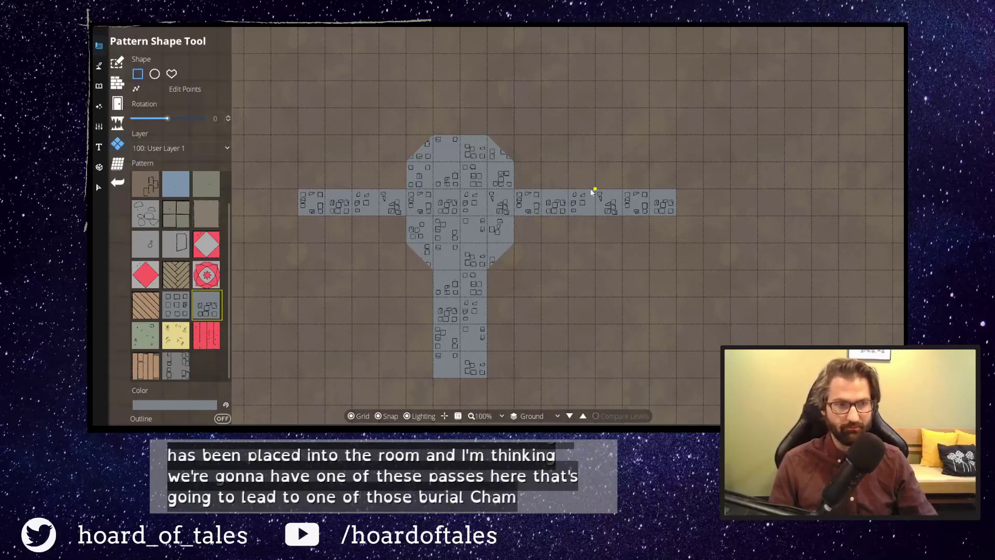
pyautogui.click(172, 74)
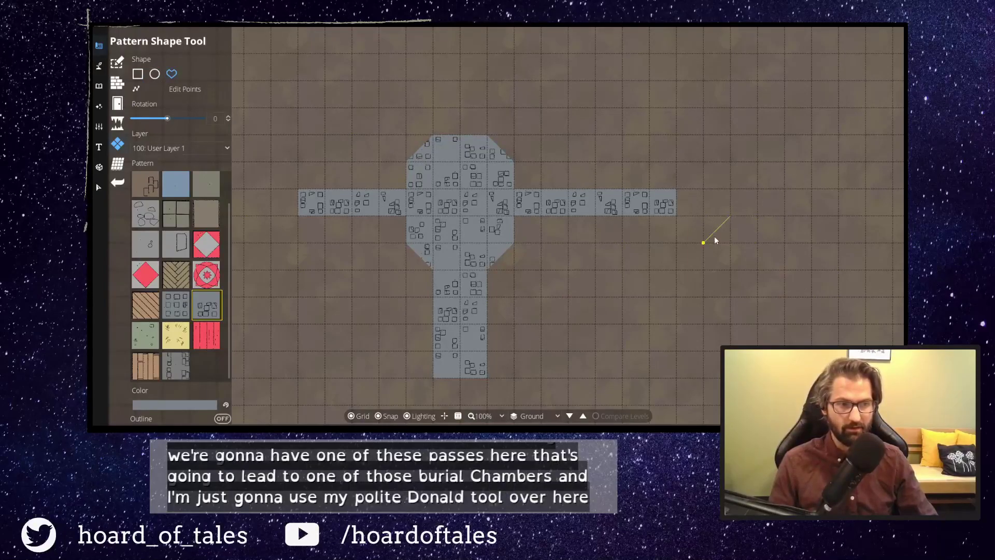
pyautogui.click(699, 223)
pyautogui.click(729, 216)
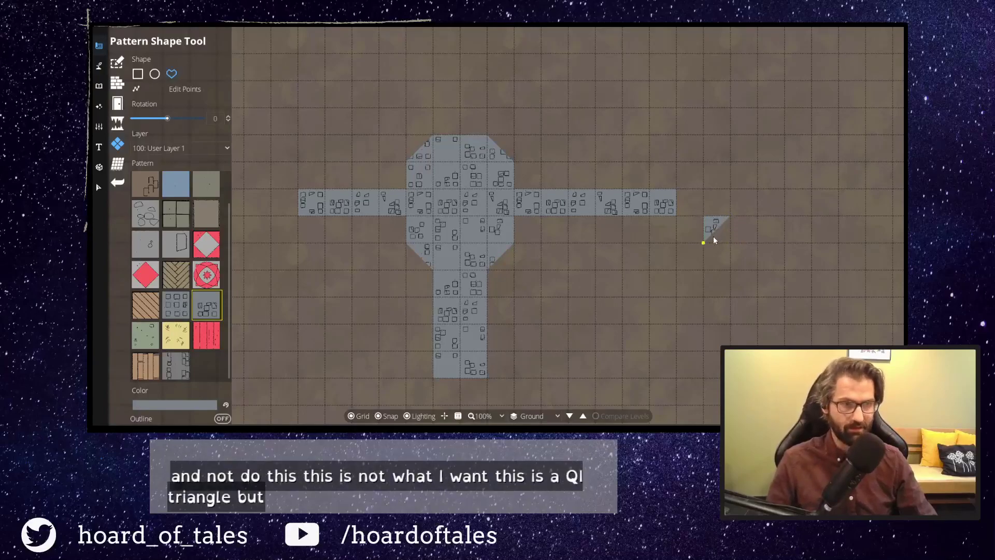
pyautogui.hotkey('ctrl', 'z')
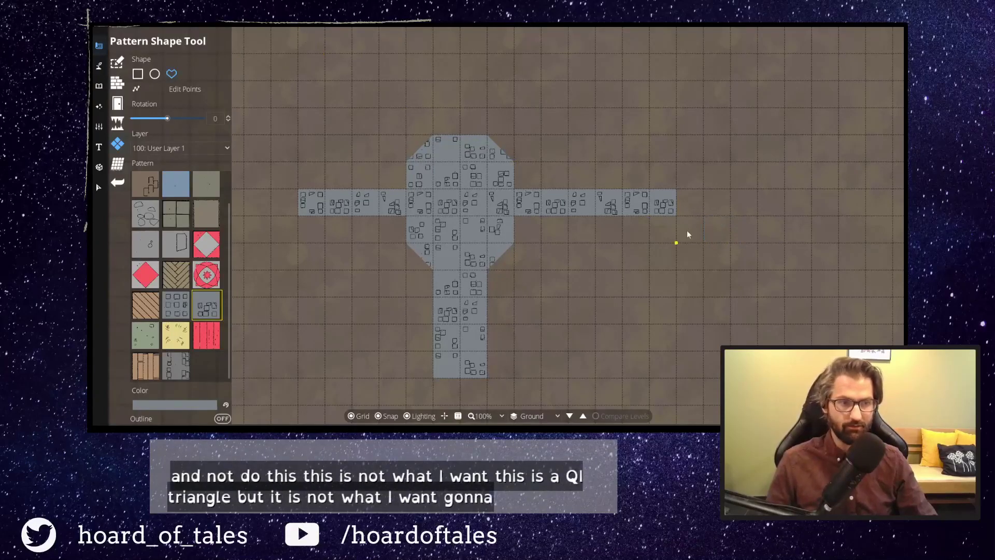
# Draw a polygonal burial chamber 7 by 3 tiles over the right corridor's end, with angled ends and three 1-tile alcoves along each long side.
pyautogui.moveTo(703, 244); pyautogui.dragTo(602, 258)
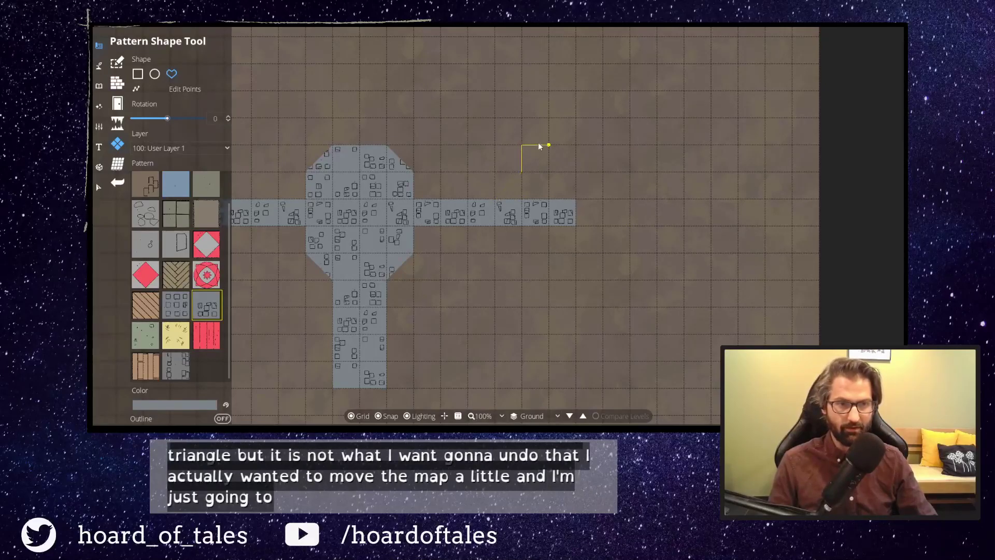
pyautogui.click(579, 163)
pyautogui.click(576, 149)
pyautogui.click(602, 170)
pyautogui.click(627, 169)
pyautogui.click(626, 150)
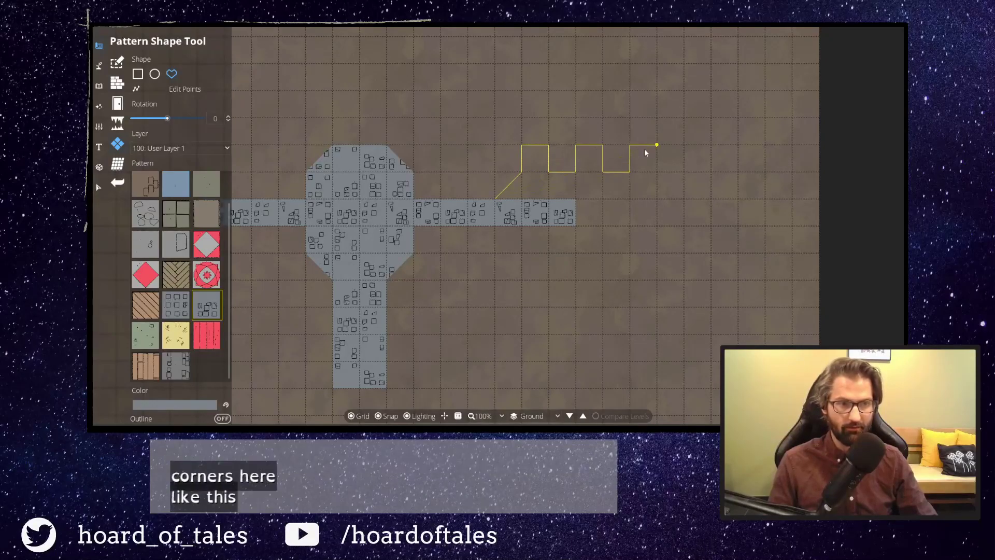
pyautogui.click(663, 176)
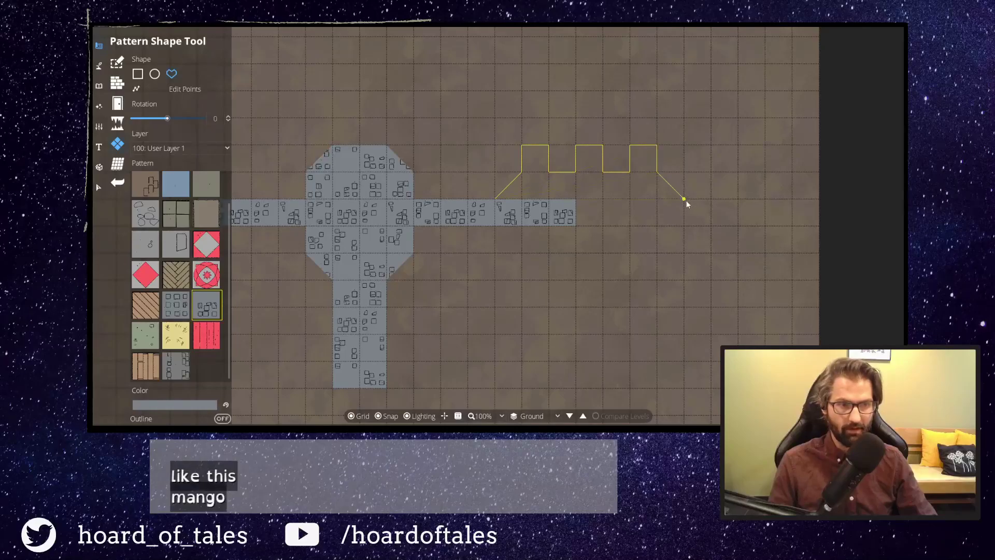
pyautogui.click(686, 201)
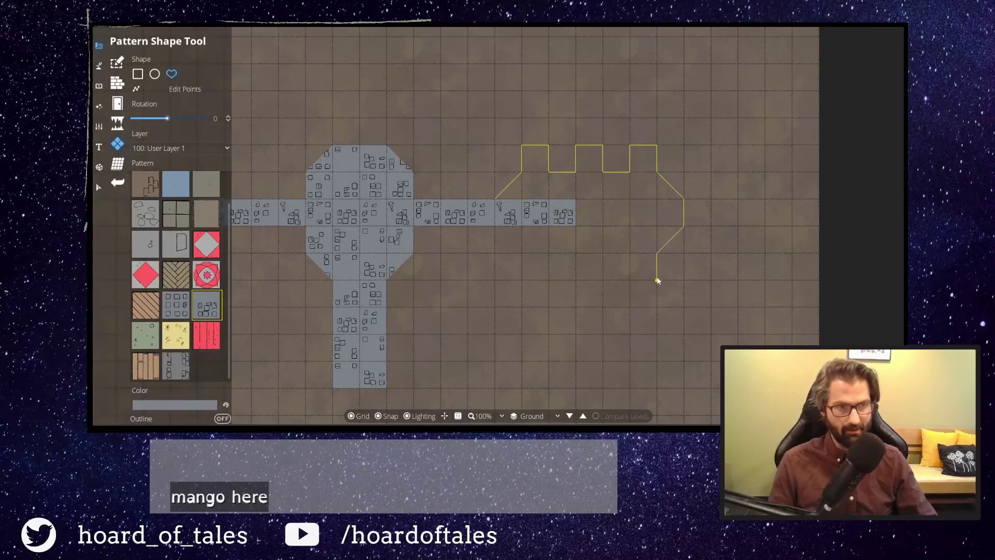
pyautogui.click(629, 280)
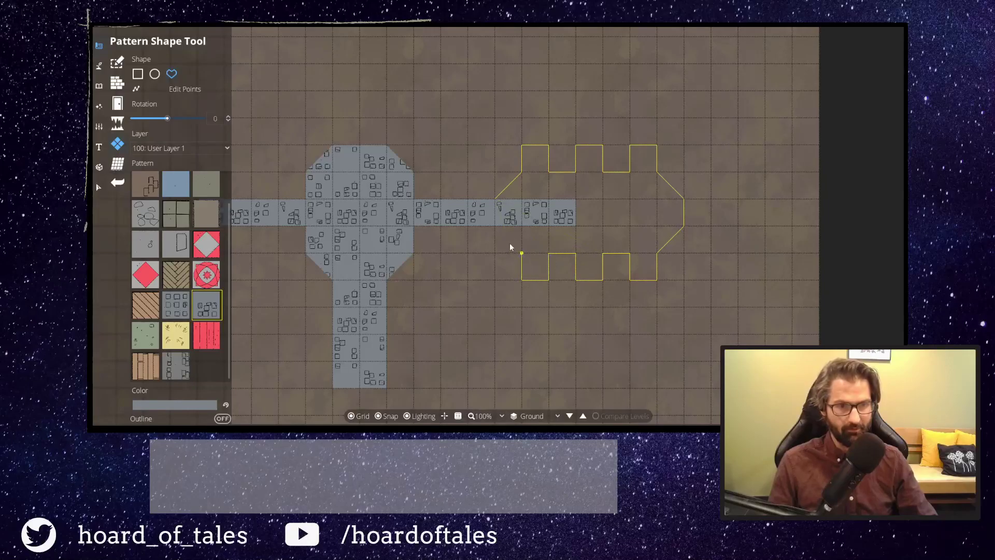
pyautogui.click(500, 229)
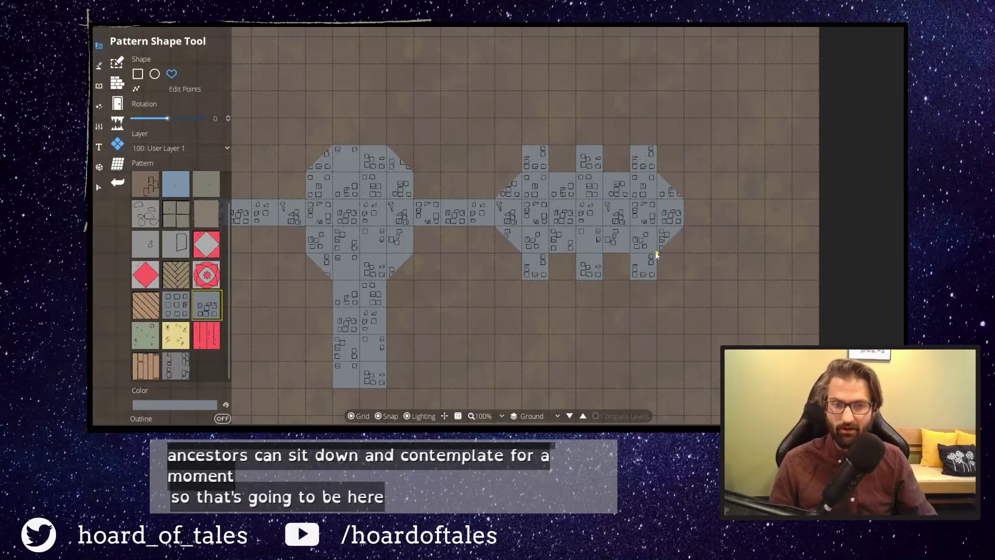
# Draw a rectangular hallway floor 2 tiles wide and 4 tiles long leading up from the antechamber.
pyautogui.moveTo(411, 278); pyautogui.dragTo(650, 307)
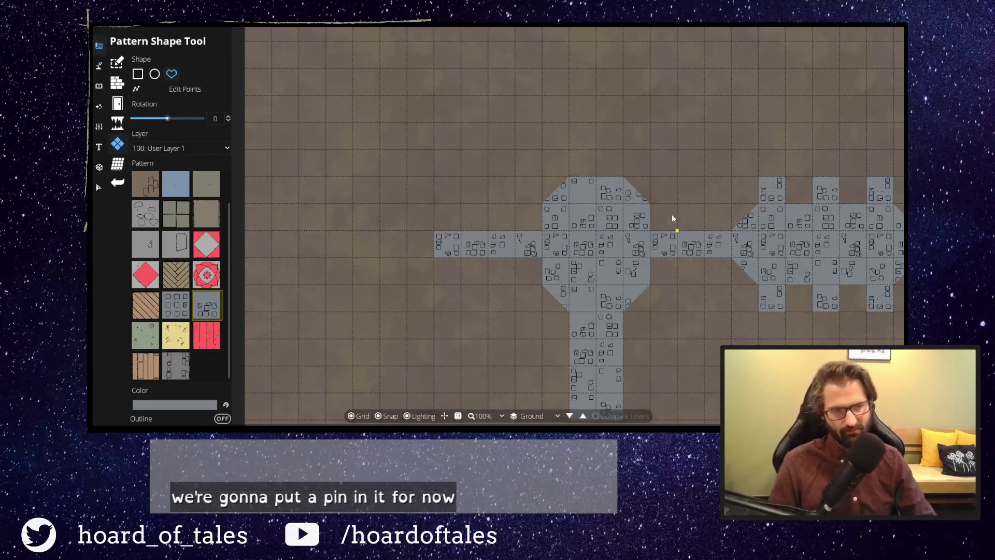
pyautogui.moveTo(676, 207); pyautogui.dragTo(575, 260)
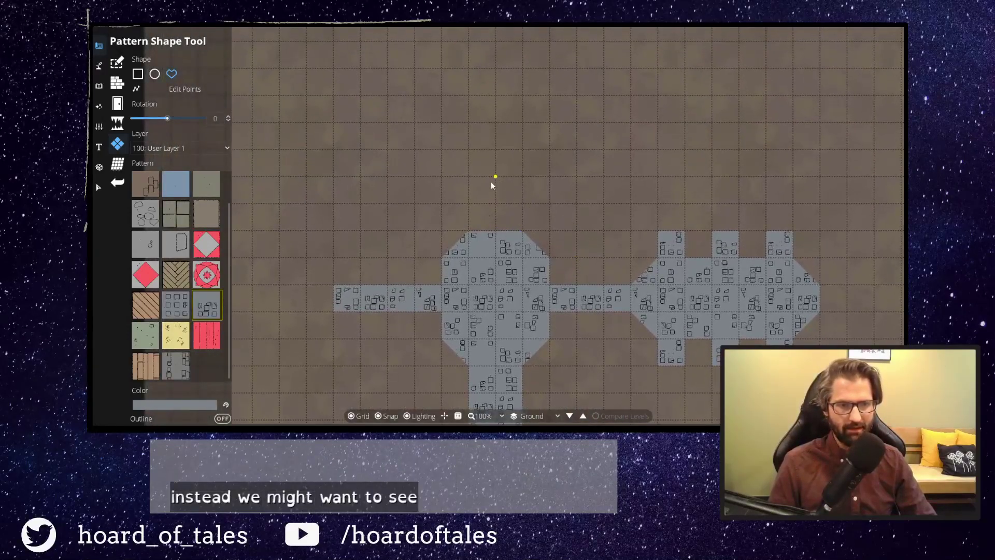
pyautogui.moveTo(546, 234); pyautogui.dragTo(537, 170)
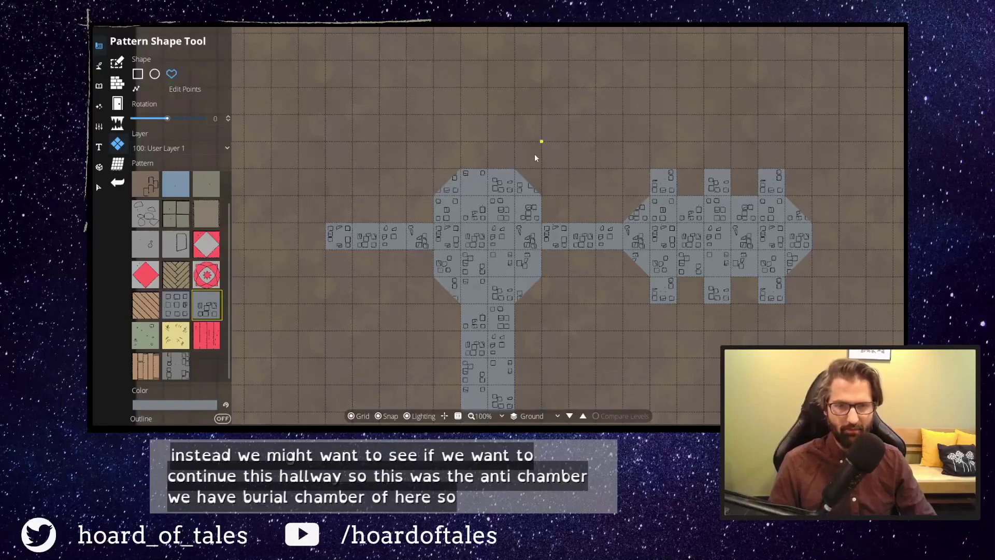
pyautogui.moveTo(540, 149); pyautogui.dragTo(542, 229)
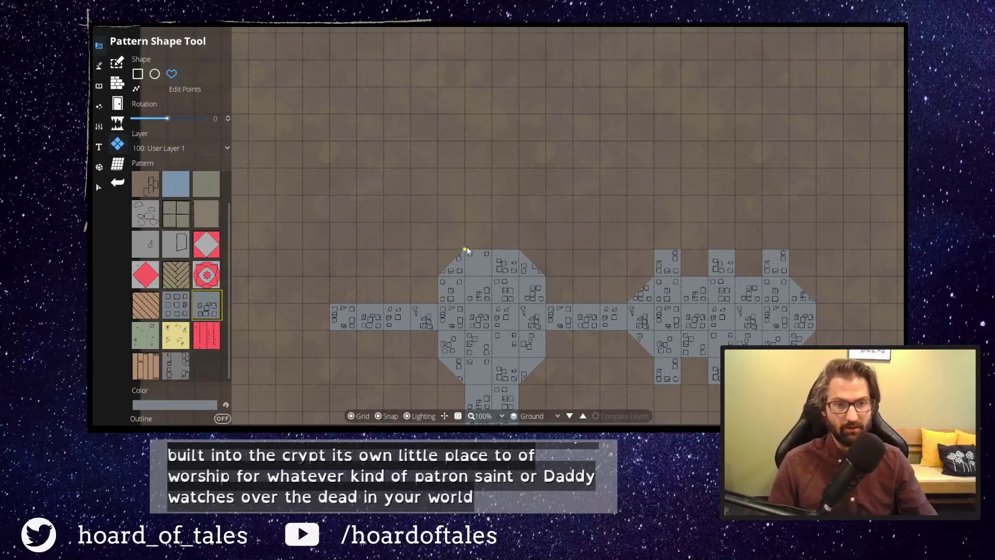
pyautogui.click(138, 74)
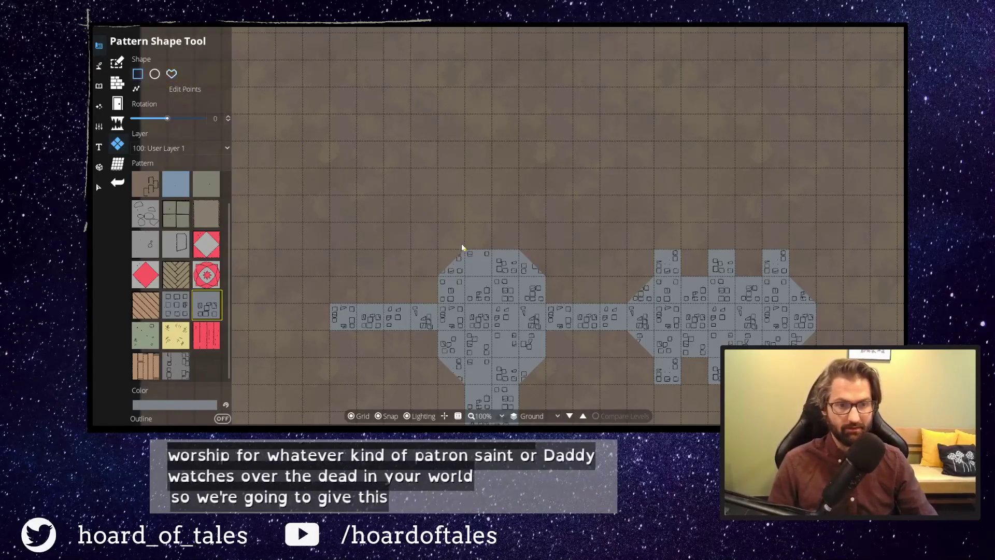
pyautogui.moveTo(510, 243); pyautogui.dragTo(521, 176)
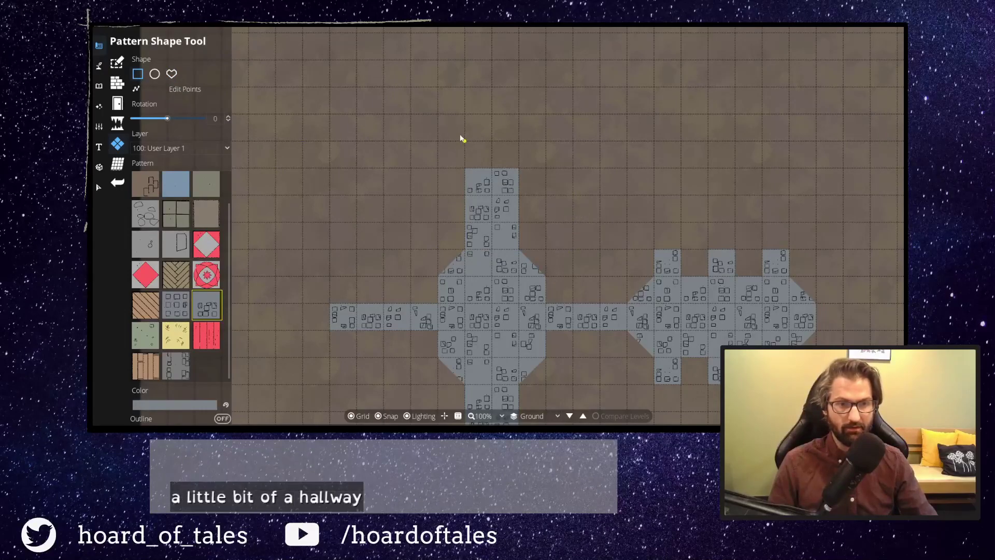
pyautogui.moveTo(549, 217); pyautogui.dragTo(545, 302)
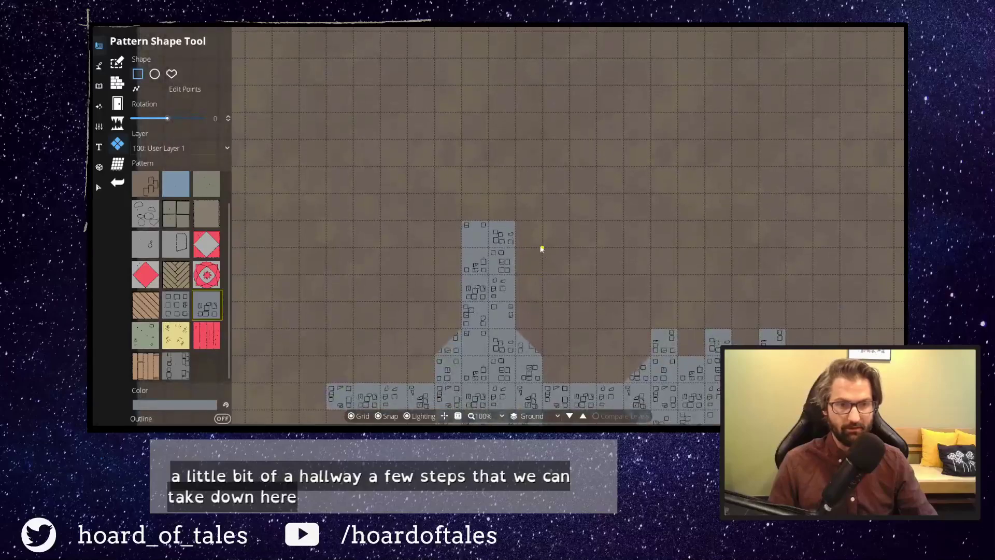
# Draw a polygonal chapel floor 6 by 6 tiles at the upper hallway's end, with stepped angled corners and a stub 2 by 2 tiles on top.
pyautogui.click(172, 74)
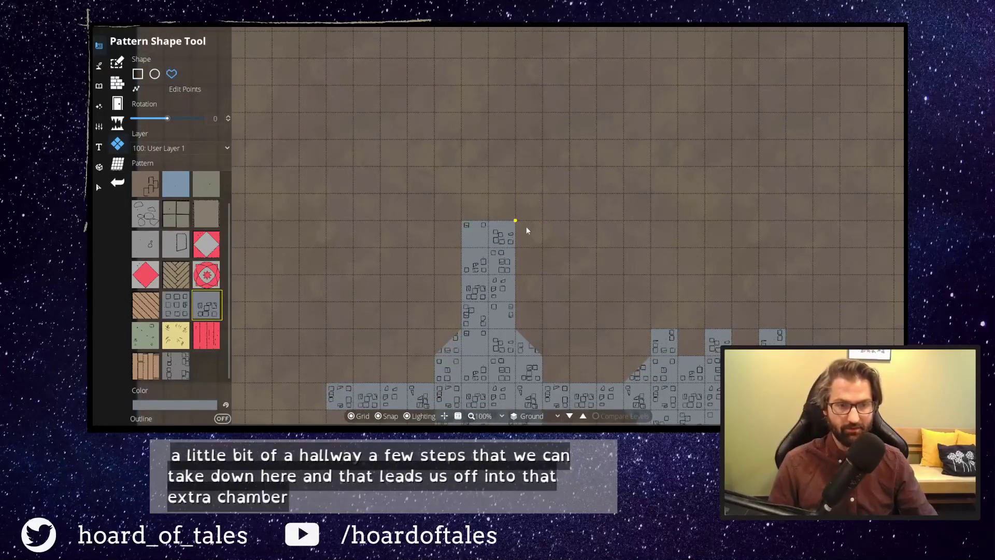
pyautogui.scroll(-3, 526, 264)
pyautogui.scroll(2, 522, 204)
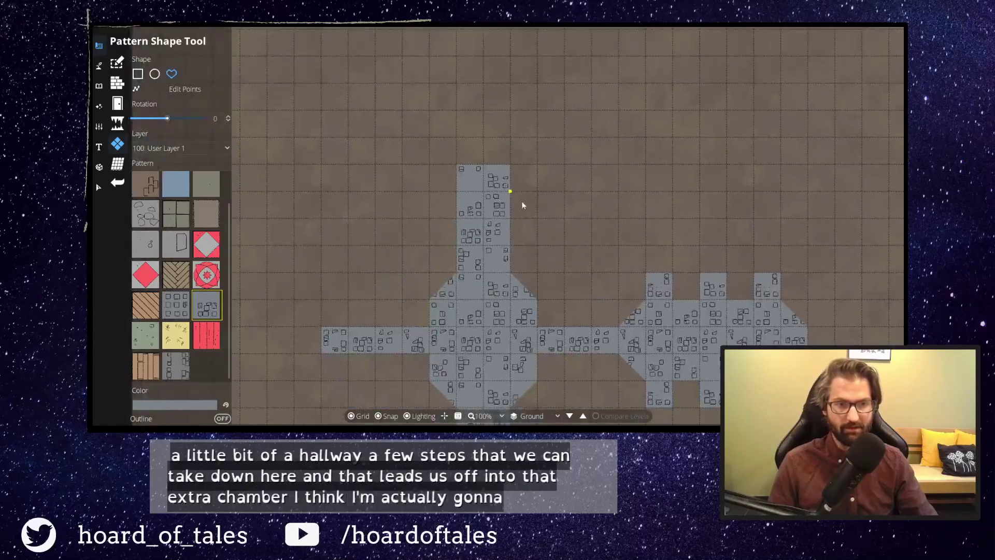
pyautogui.scroll(-2, 522, 208)
pyautogui.scroll(1, 522, 209)
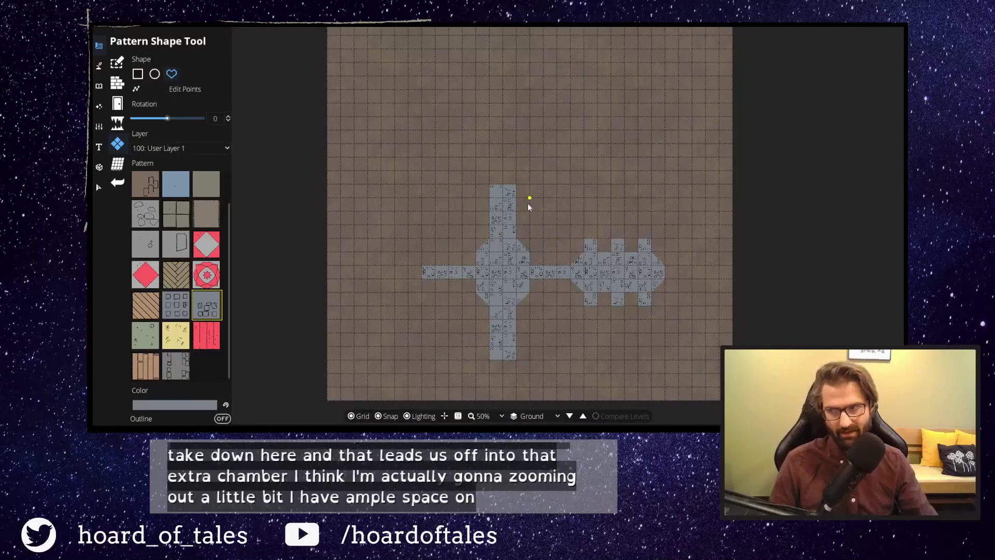
pyautogui.scroll(2, 495, 179)
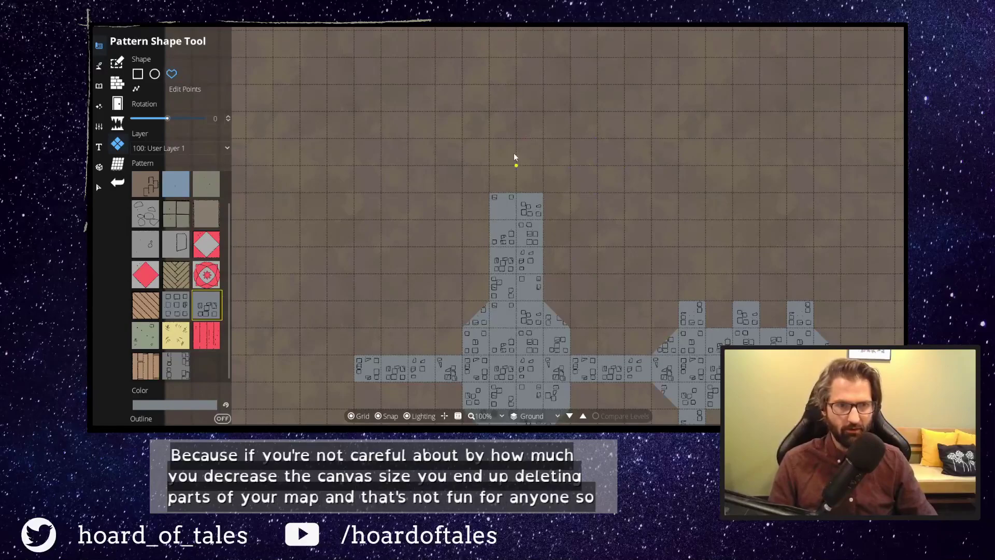
pyautogui.moveTo(514, 154); pyautogui.dragTo(513, 222)
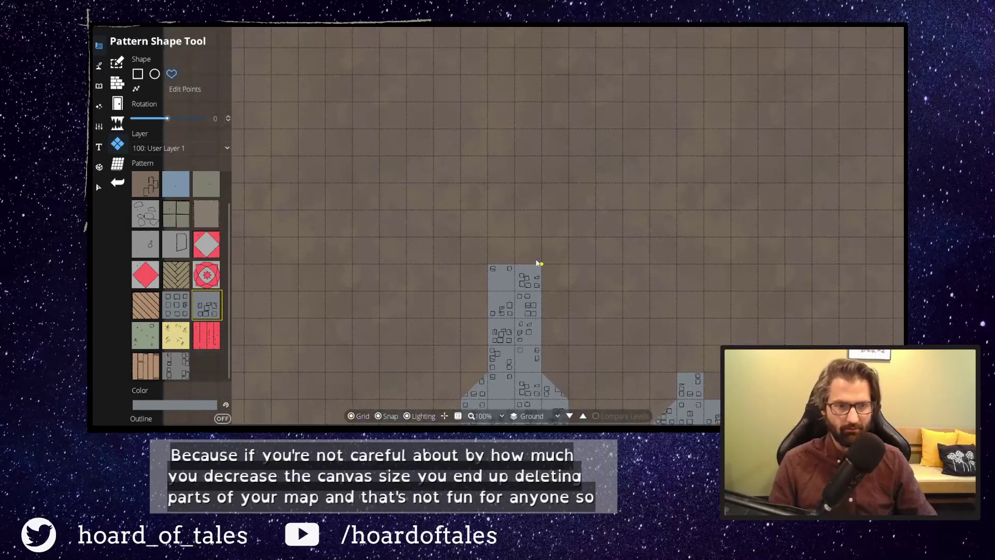
pyautogui.click(570, 238)
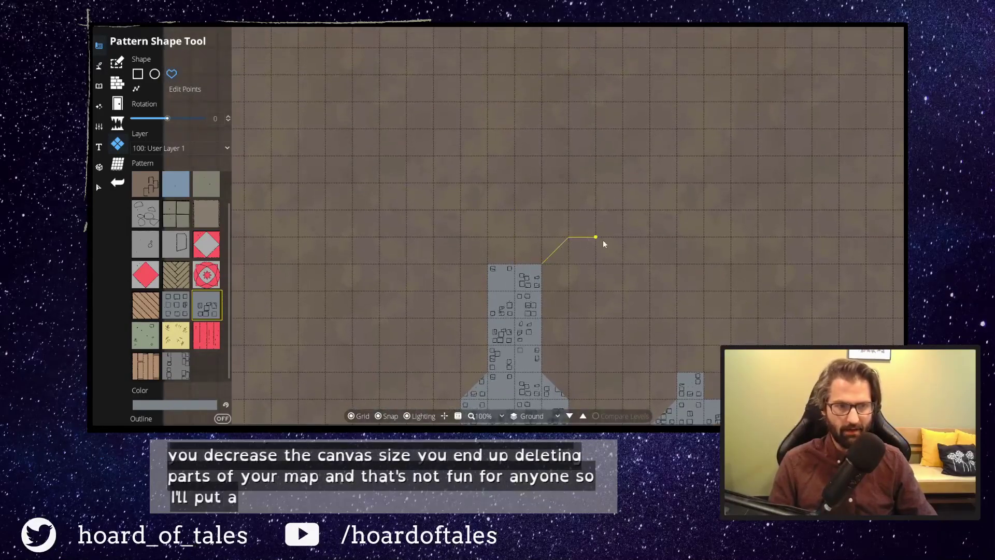
pyautogui.click(598, 237)
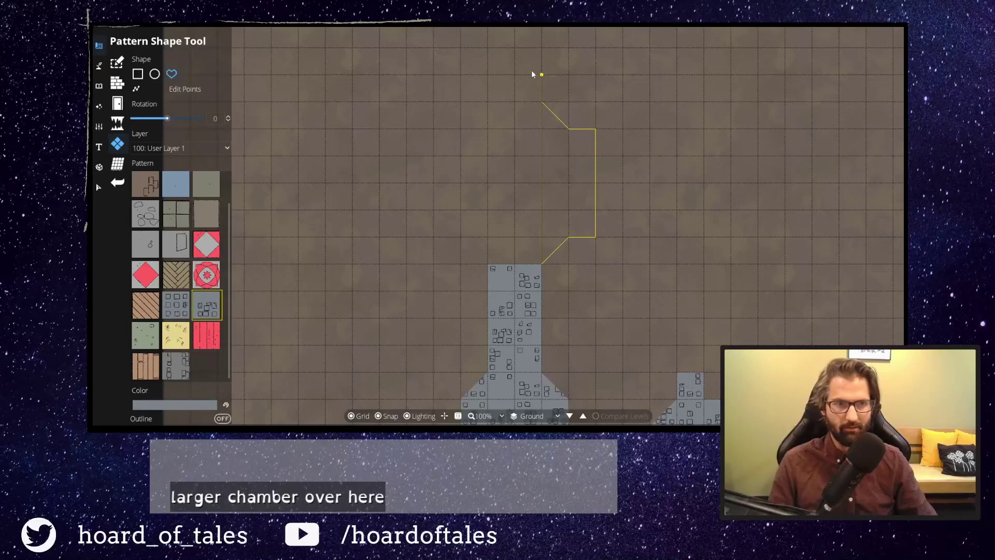
pyautogui.click(534, 52)
pyautogui.click(490, 51)
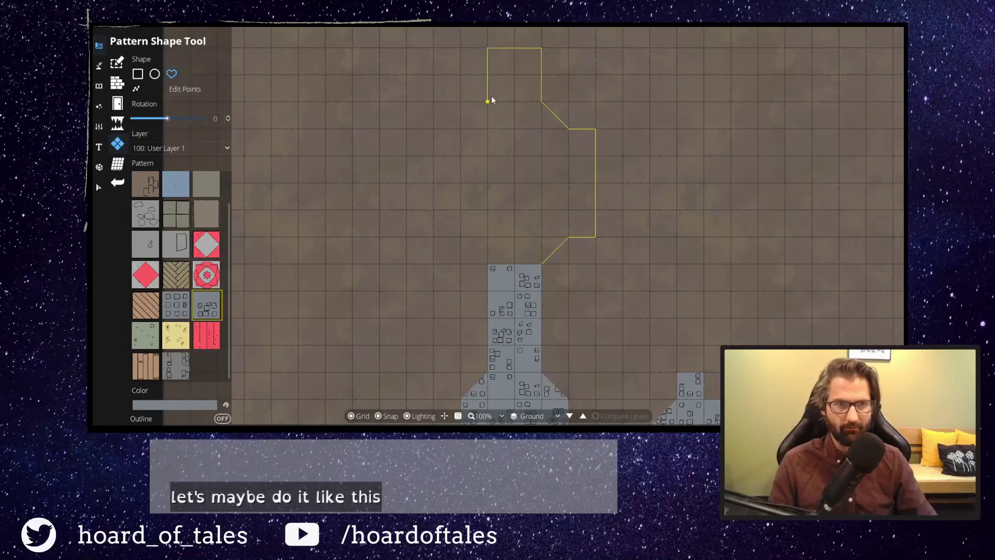
pyautogui.click(433, 128)
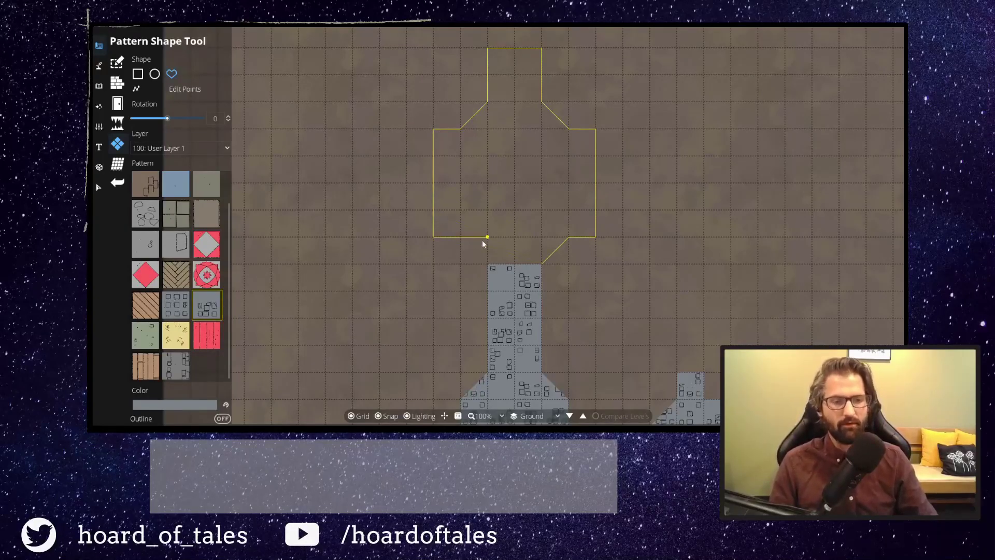
pyautogui.click(463, 238)
pyautogui.click(496, 267)
pyautogui.click(546, 265)
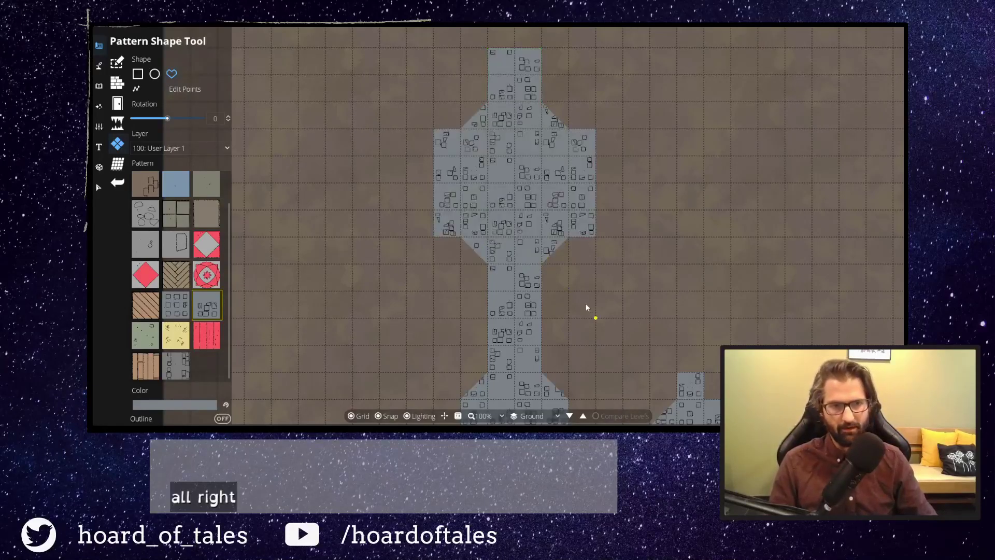
# Examine the floor plan around the chapel, antechamber and side corridors for places where further rooms could branch off.
pyautogui.scroll(-3, 622, 270)
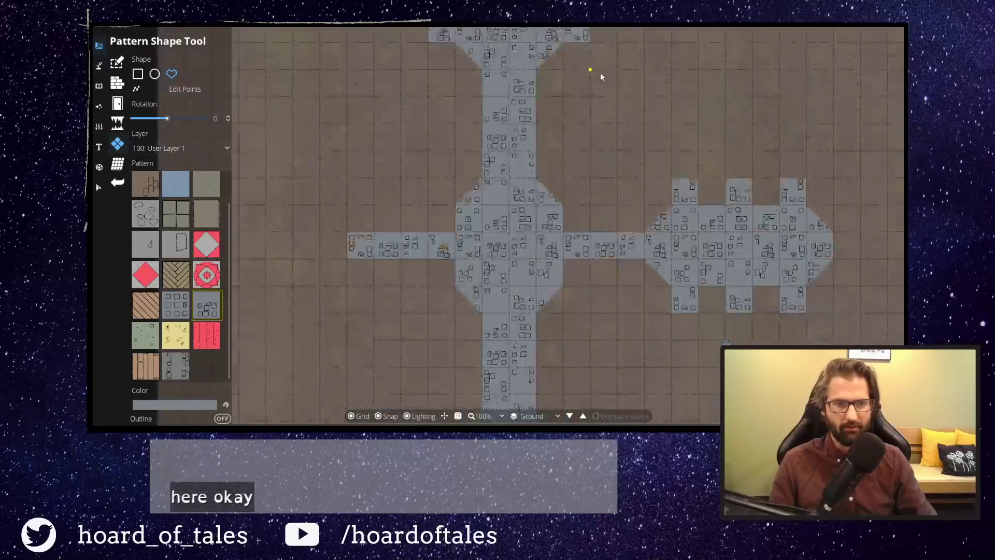
pyautogui.scroll(3, 601, 103)
pyautogui.scroll(-5, 607, 176)
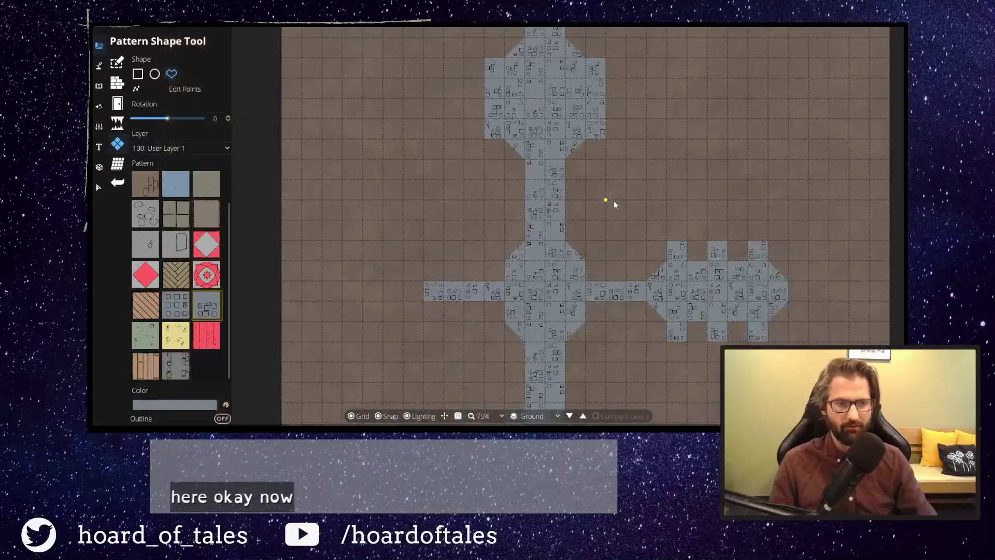
pyautogui.moveTo(632, 186); pyautogui.dragTo(554, 192)
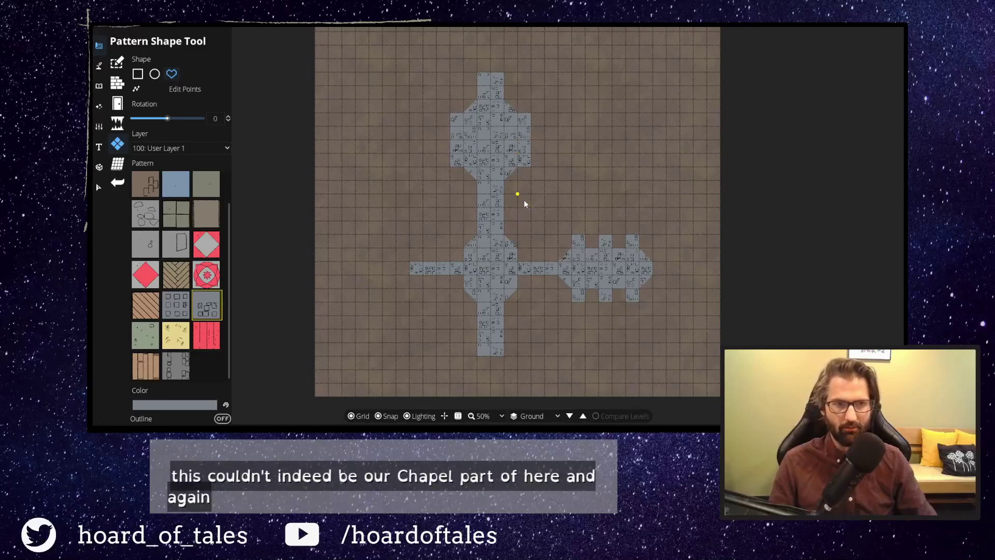
pyautogui.scroll(1, 525, 205)
pyautogui.scroll(1, 530, 190)
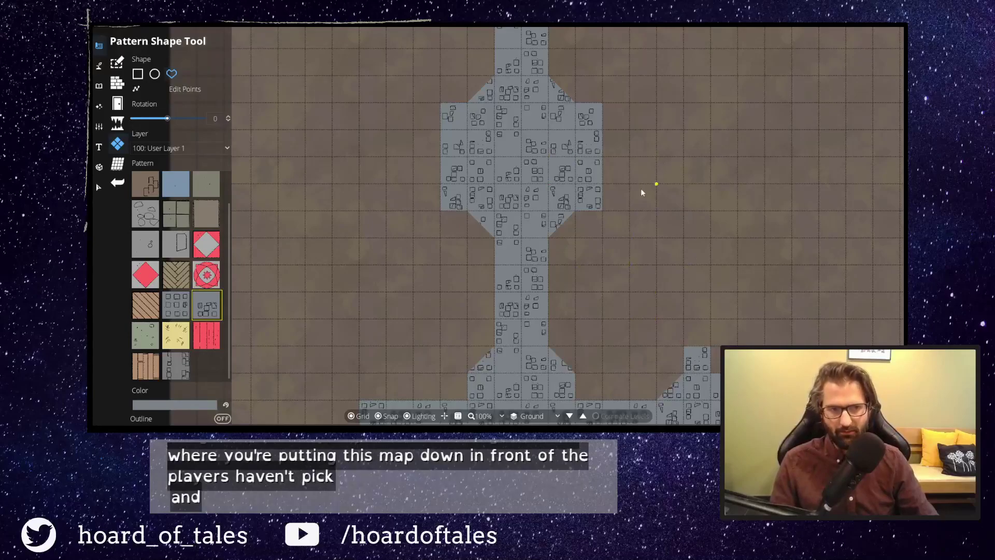
pyautogui.moveTo(636, 190); pyautogui.dragTo(651, 110)
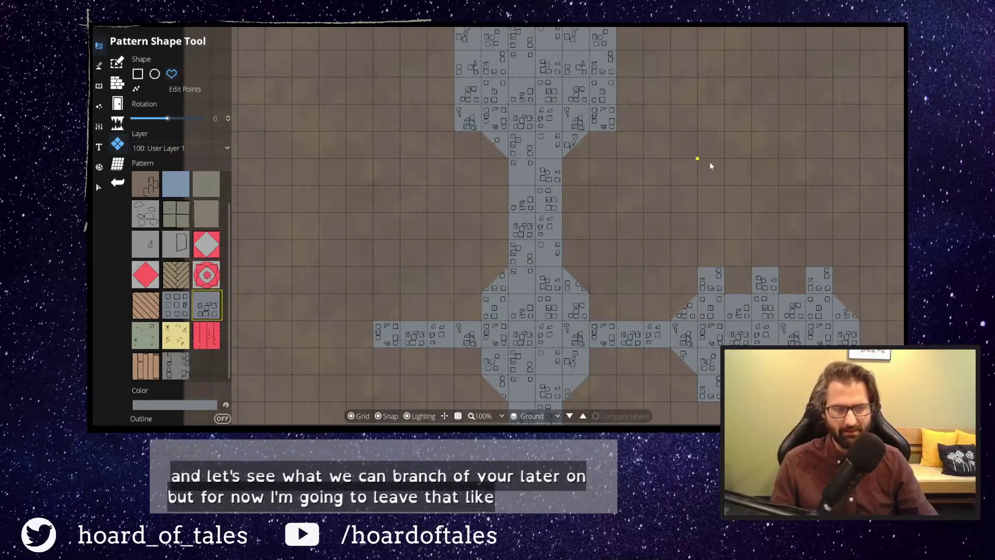
pyautogui.moveTo(709, 160); pyautogui.dragTo(772, 120)
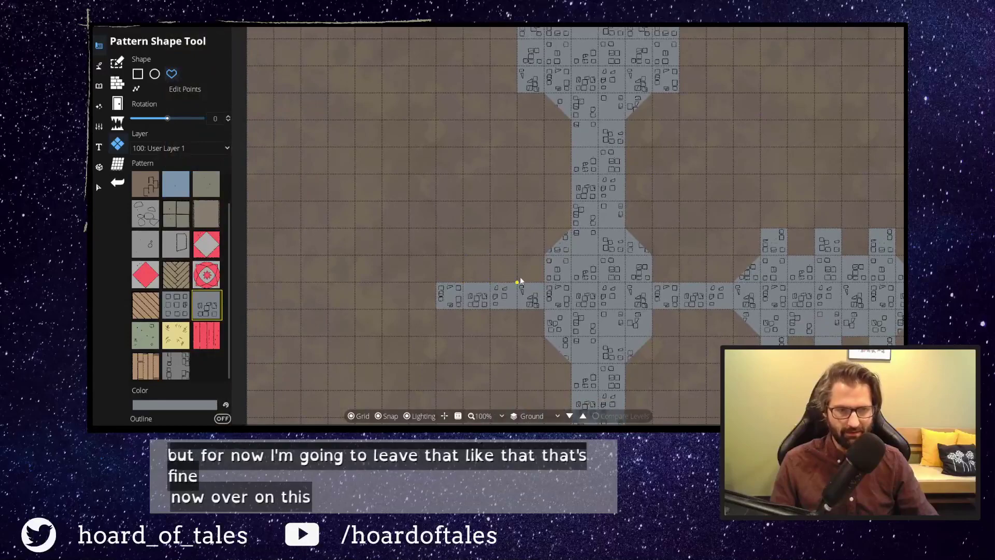
pyautogui.moveTo(661, 256); pyautogui.dragTo(721, 159)
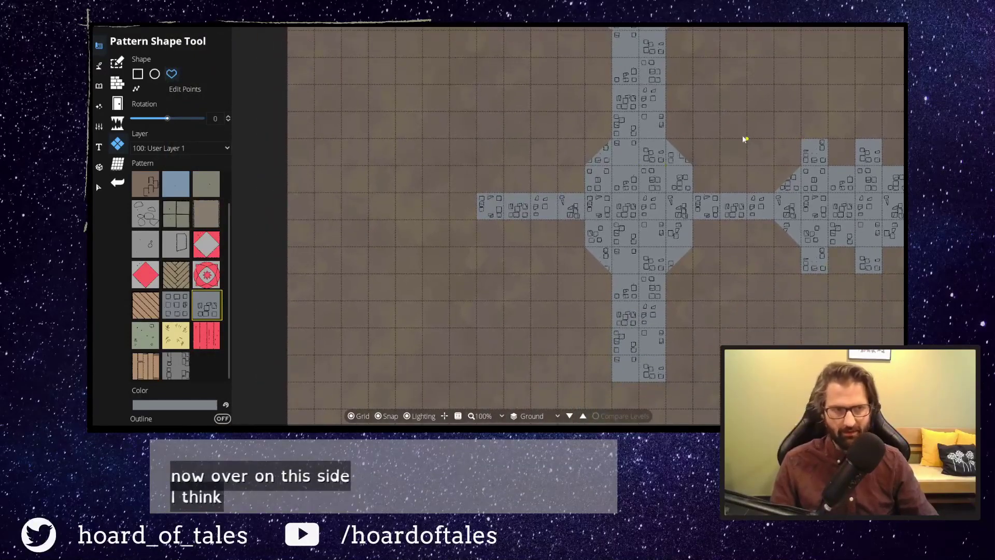
pyautogui.moveTo(732, 138); pyautogui.dragTo(606, 277)
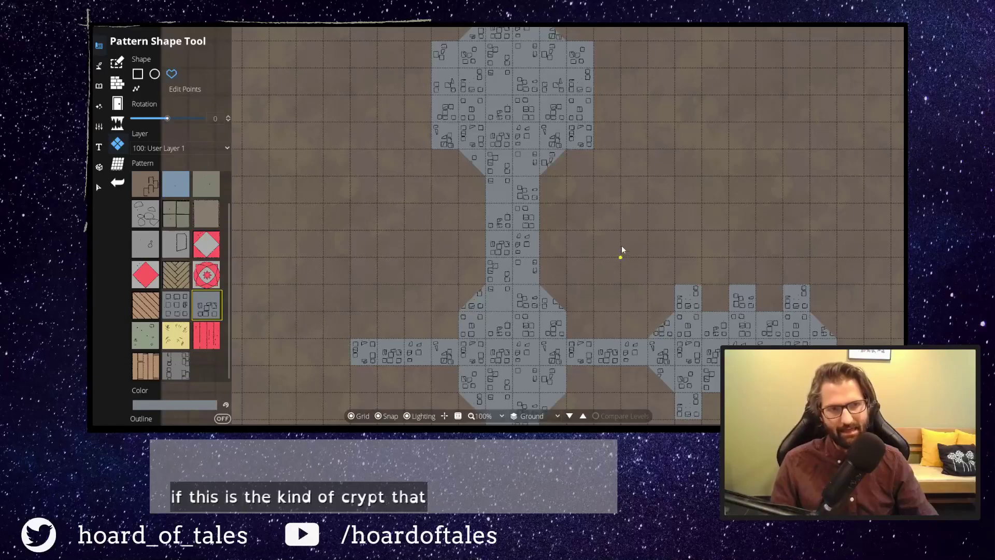
pyautogui.moveTo(617, 228); pyautogui.dragTo(603, 310)
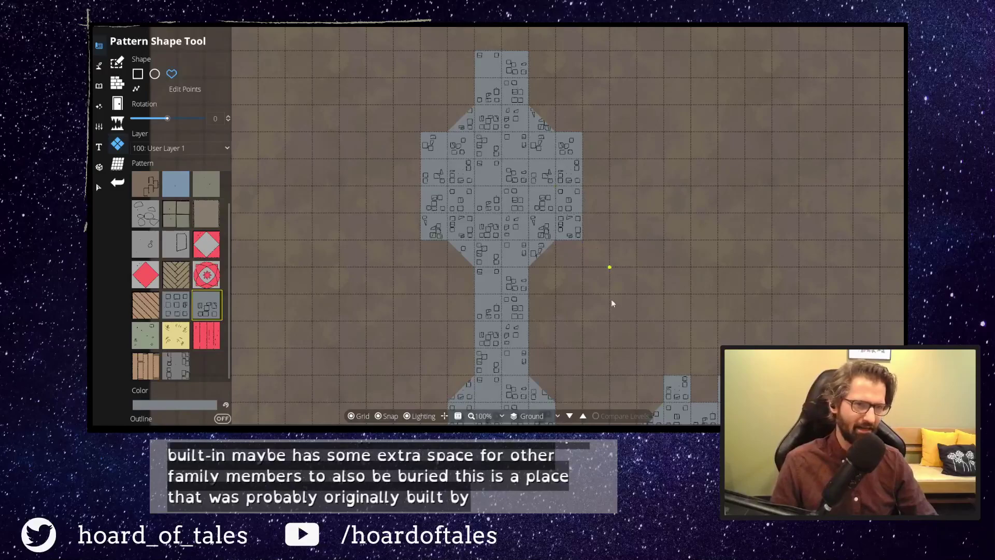
pyautogui.moveTo(602, 316); pyautogui.dragTo(617, 216)
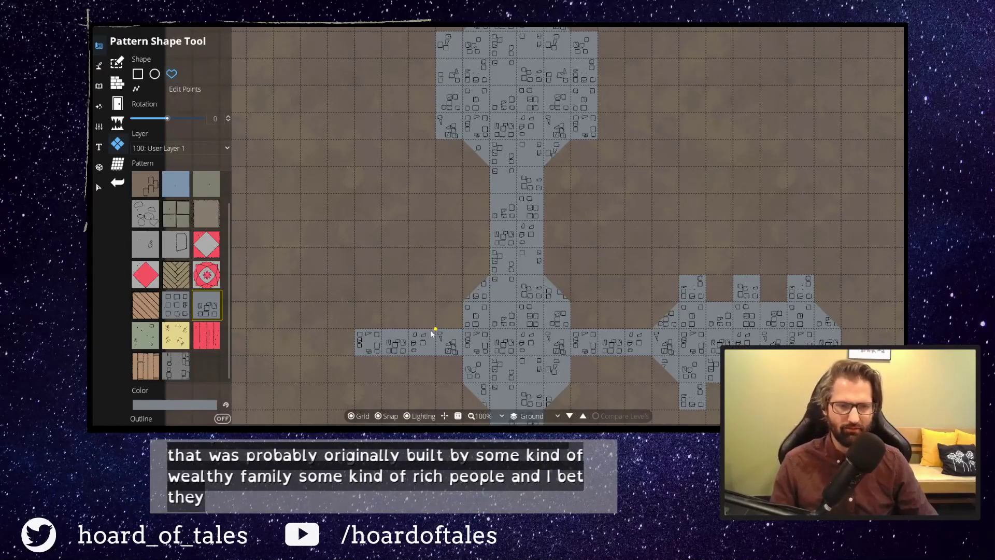
pyautogui.moveTo(605, 297); pyautogui.dragTo(637, 280)
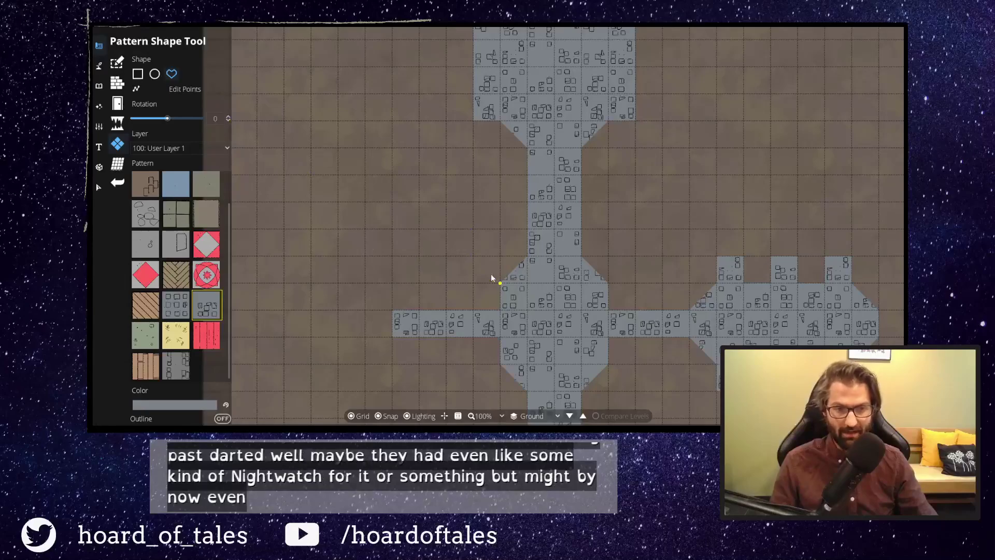
# Draw a polygonal gallery floor 4 by 3 tiles over the left corridor's end, with angled sides and 2-by-1-tile alcoves above and below.
pyautogui.moveTo(482, 271); pyautogui.dragTo(495, 232)
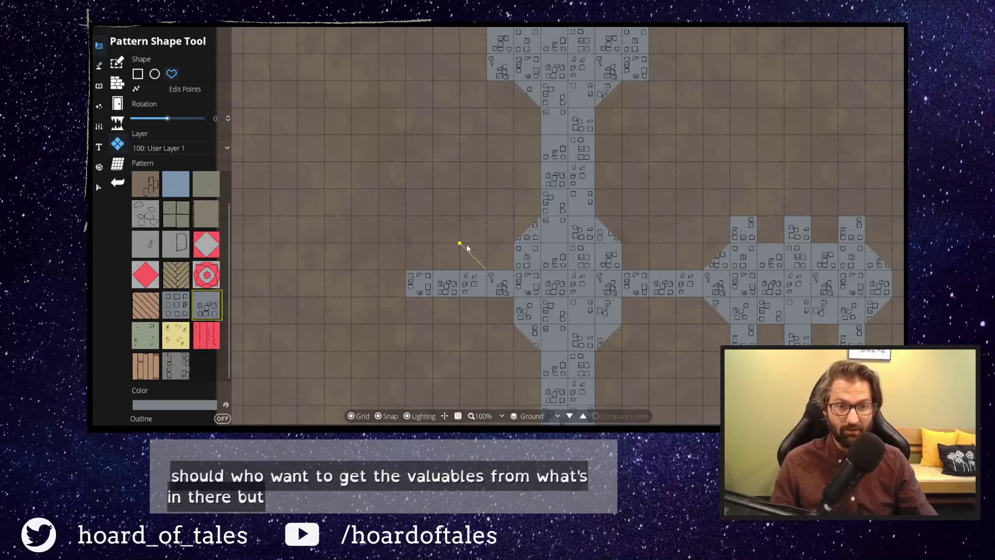
pyautogui.click(459, 217)
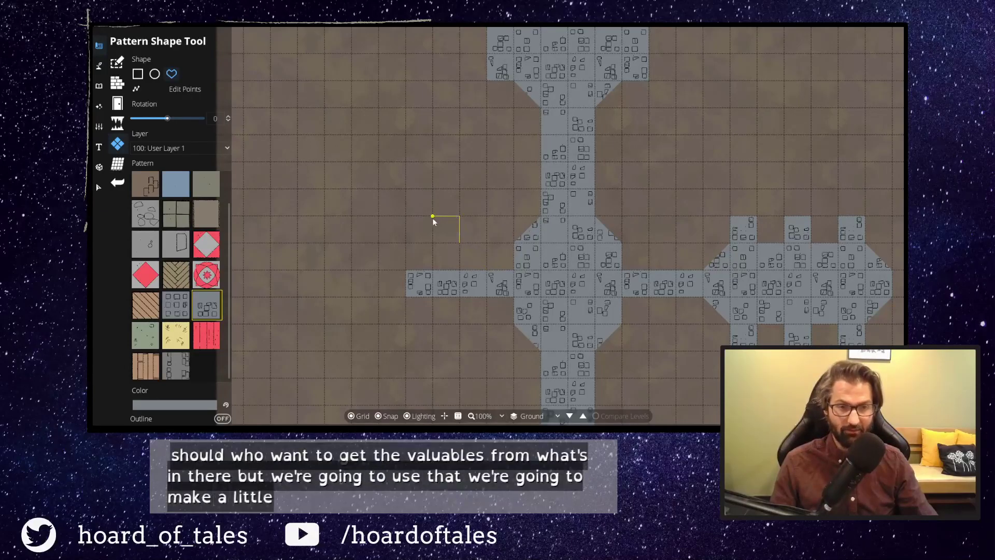
pyautogui.click(406, 215)
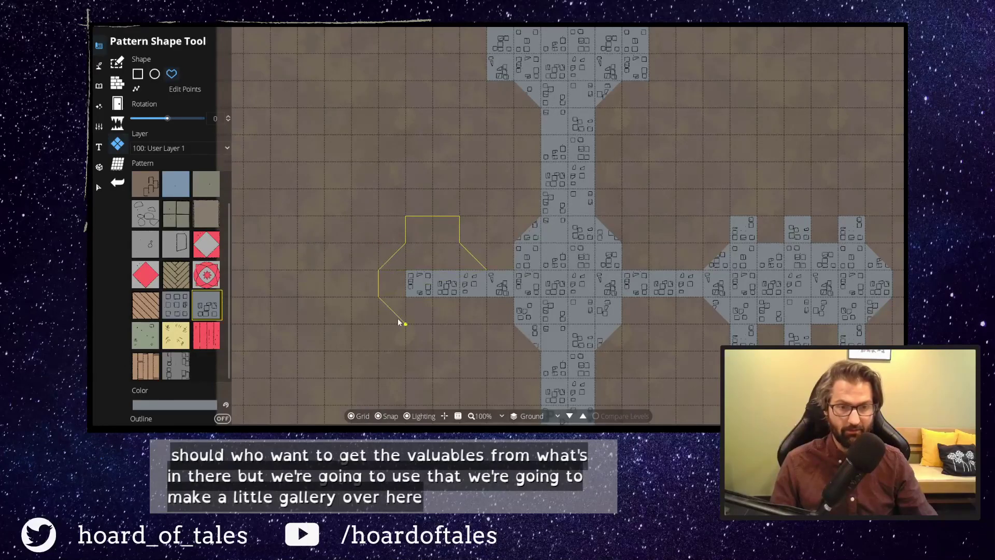
pyautogui.click(406, 352)
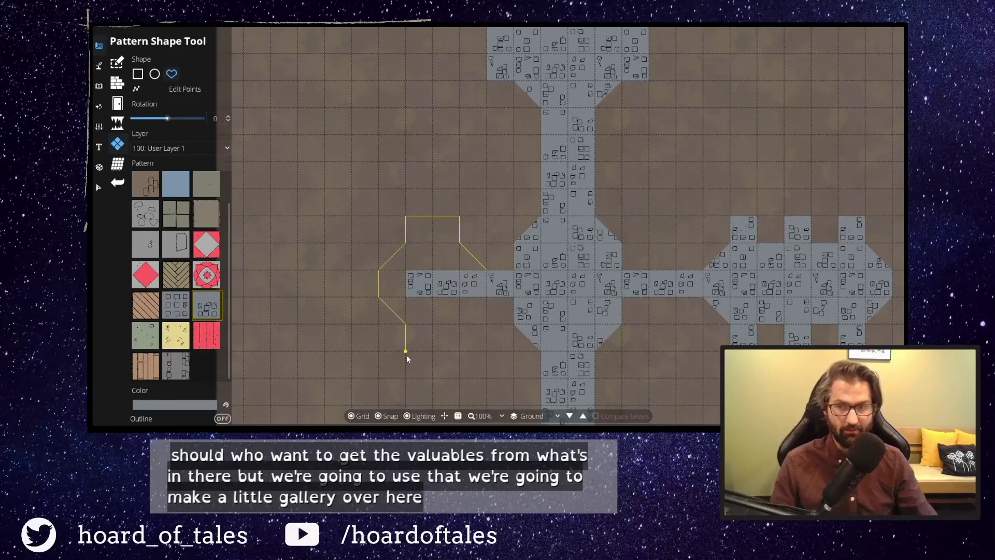
pyautogui.click(459, 352)
pyautogui.click(491, 303)
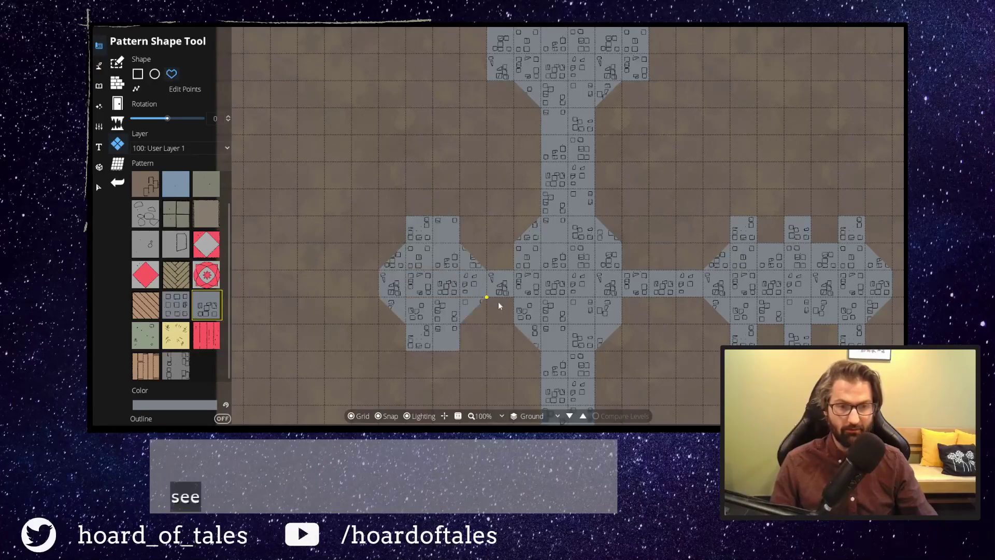
# Review the whole crypt layout of antechamber, burial chamber, gallery and chapel, and the empty space around the rooms.
pyautogui.moveTo(697, 255); pyautogui.dragTo(673, 256)
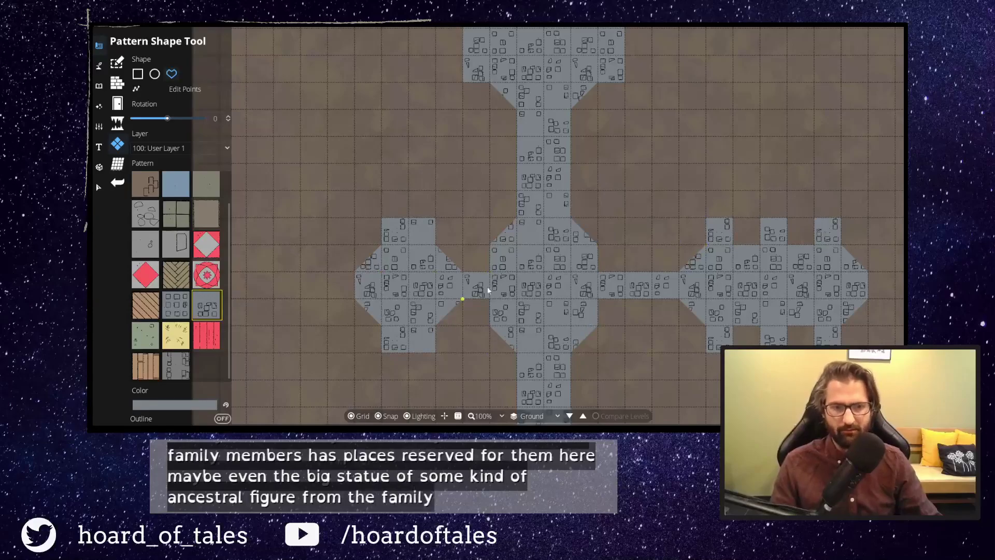
pyautogui.moveTo(657, 240); pyautogui.dragTo(622, 154)
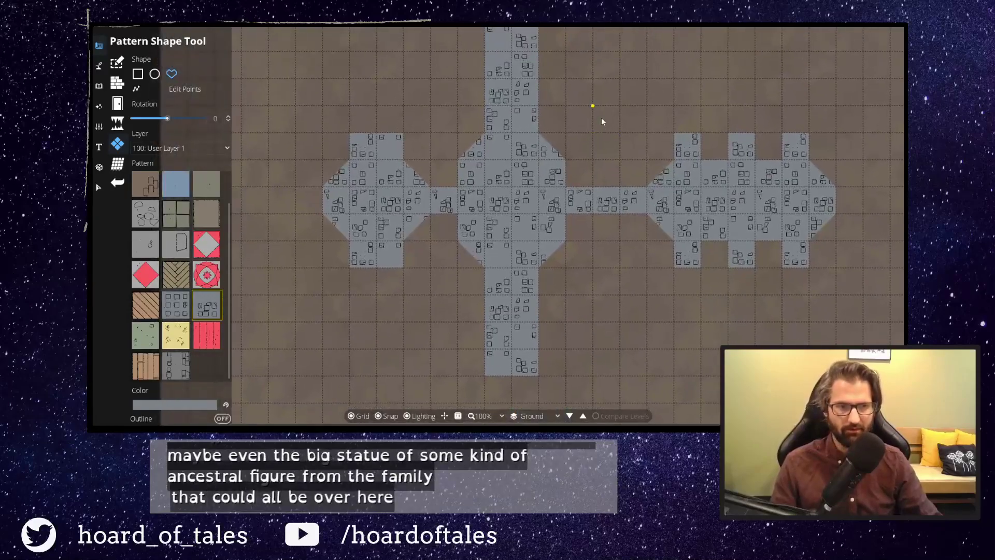
pyautogui.moveTo(598, 106); pyautogui.dragTo(616, 272)
pyautogui.scroll(-5, 616, 273)
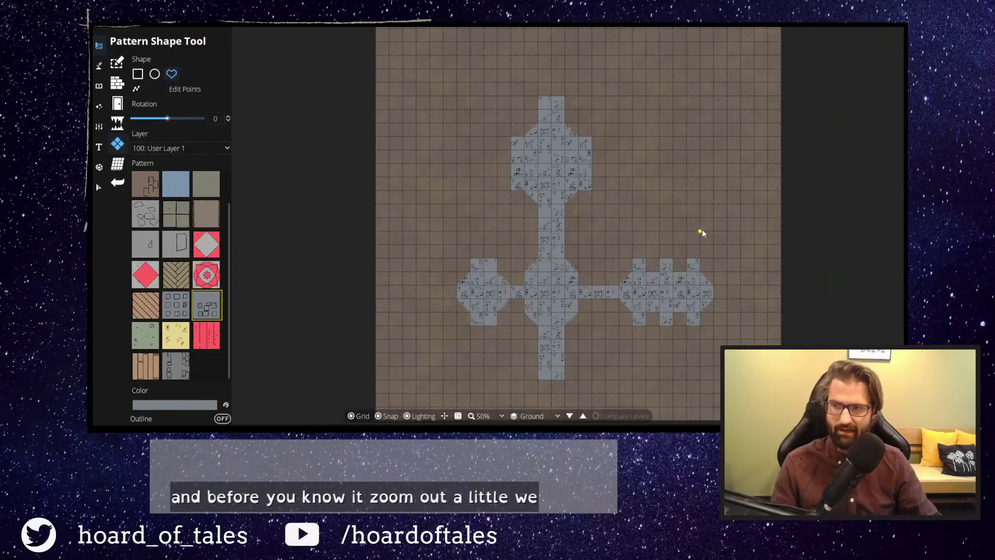
pyautogui.moveTo(700, 227); pyautogui.dragTo(647, 209)
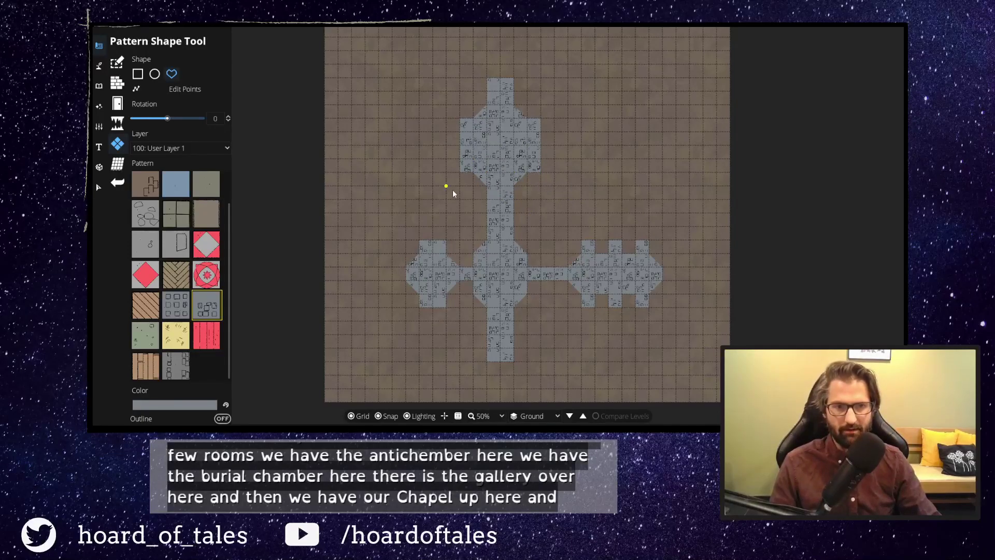
pyautogui.scroll(1, 453, 190)
pyautogui.scroll(-1, 478, 194)
pyautogui.scroll(1, 481, 193)
pyautogui.scroll(-1, 480, 193)
pyautogui.scroll(1, 485, 193)
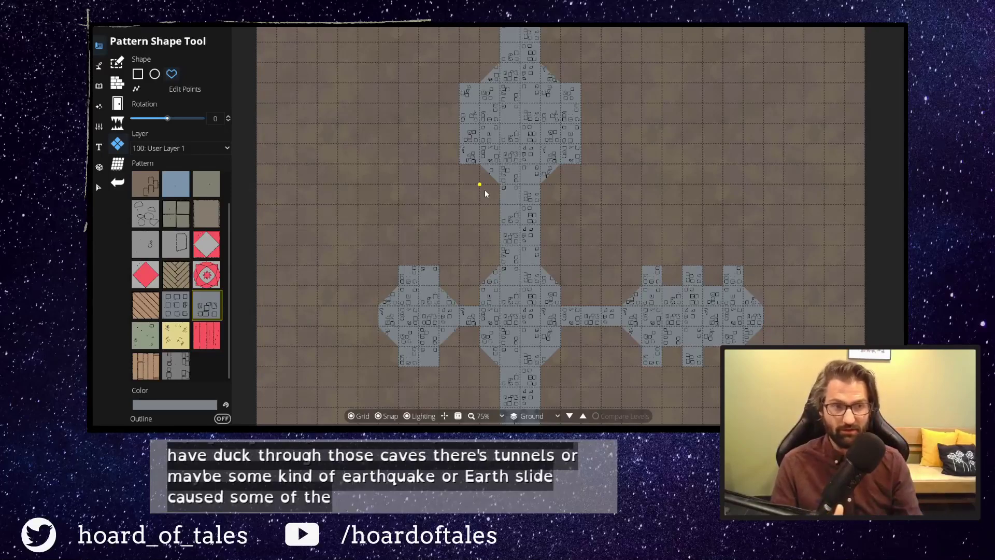
# Switch to the Cave Brush in Dig Cave mode and set its brush to the largest size.
pyautogui.click(117, 124)
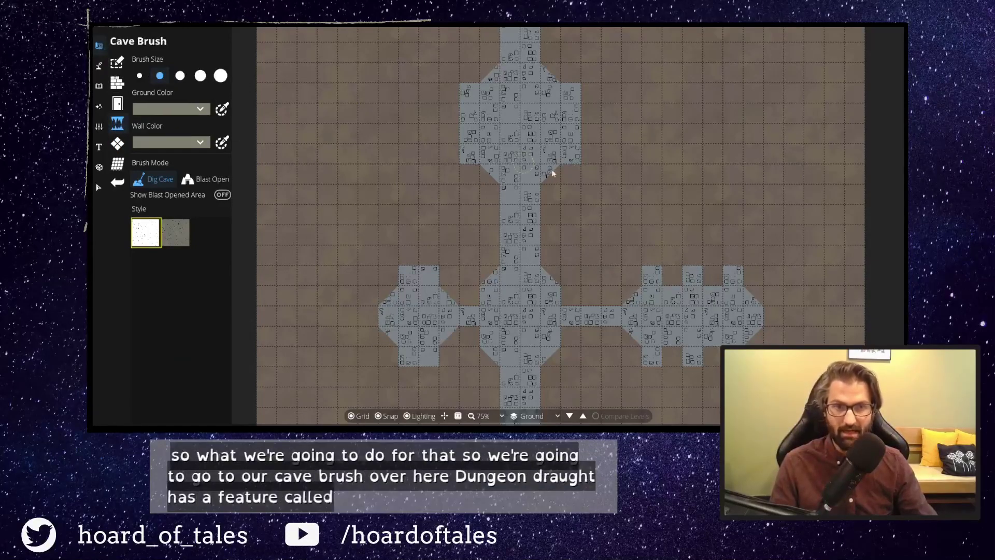
pyautogui.click(226, 76)
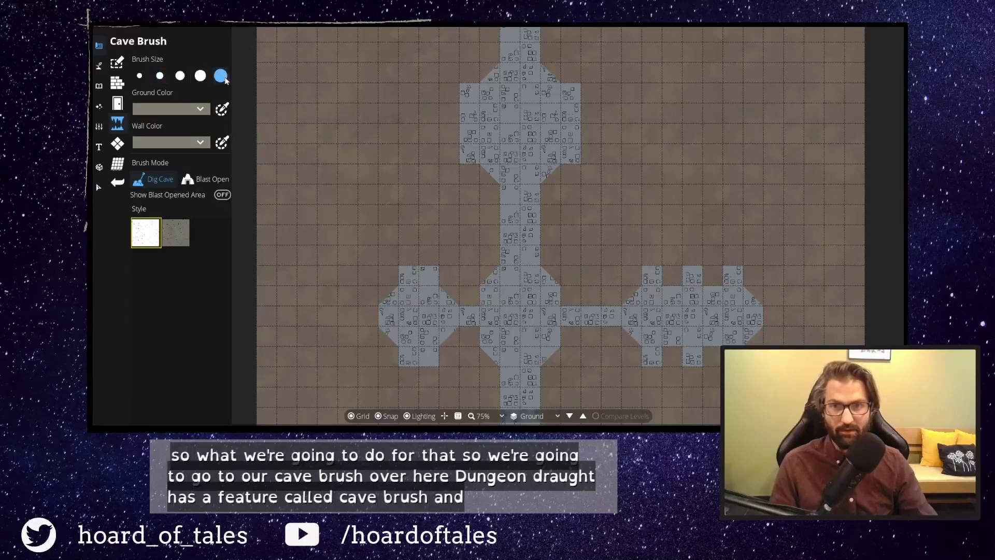
# Try digging an irregular cave area in the empty ground between the chapel and the burial chamber, and undo it.
pyautogui.moveTo(643, 146)
pyautogui.mouseDown()
pyautogui.moveTo(700, 144)
pyautogui.moveTo(664, 146)
pyautogui.mouseUp()
pyautogui.moveTo(729, 169)
pyautogui.mouseDown()
pyautogui.moveTo(729, 201)
pyautogui.moveTo(696, 207)
pyautogui.moveTo(642, 180)
pyautogui.moveTo(629, 200)
pyautogui.moveTo(639, 220)
pyautogui.moveTo(611, 230)
pyautogui.mouseUp()
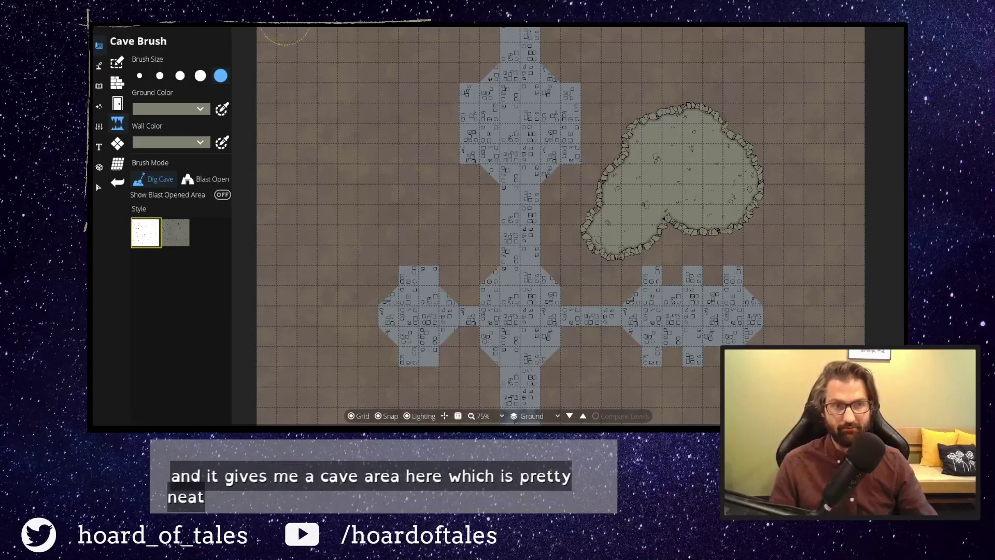
pyautogui.hotkey('ctrl', 'z')
pyautogui.moveTo(743, 167); pyautogui.dragTo(604, 222)
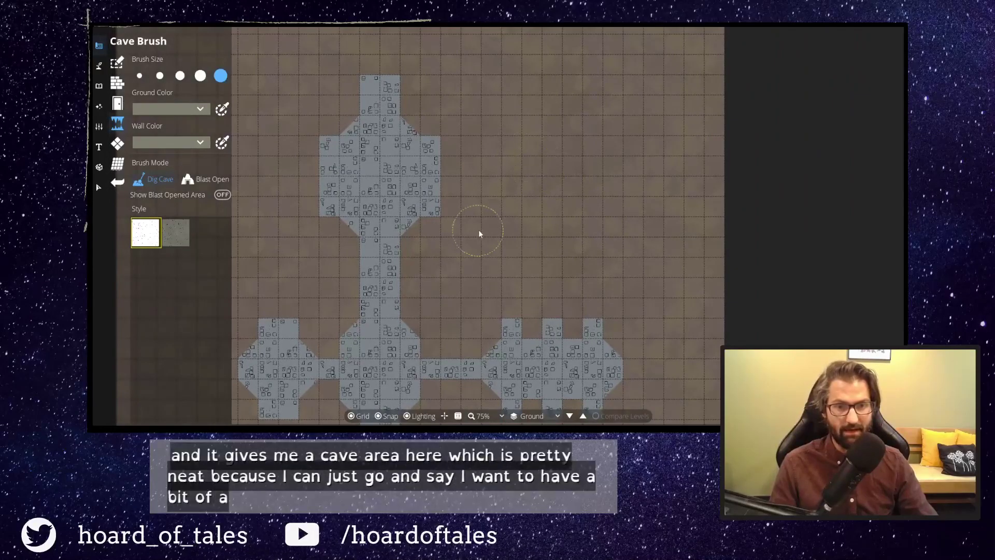
# Dig an irregular cave about 9 tiles wide in the empty ground above the gallery with the largest brush.
pyautogui.moveTo(491, 219); pyautogui.dragTo(614, 121)
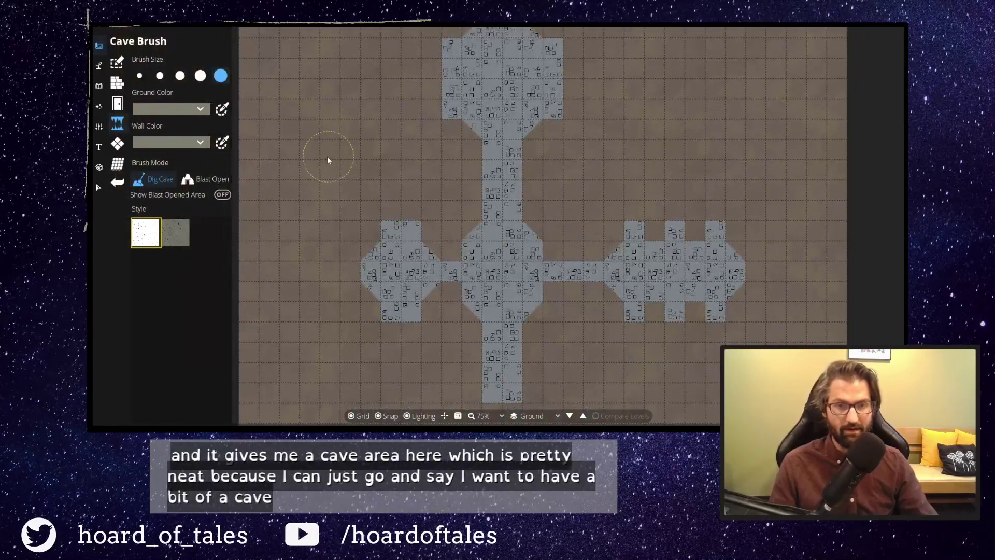
pyautogui.moveTo(297, 157)
pyautogui.mouseDown()
pyautogui.moveTo(346, 194)
pyautogui.moveTo(280, 222)
pyautogui.moveTo(306, 184)
pyautogui.mouseUp()
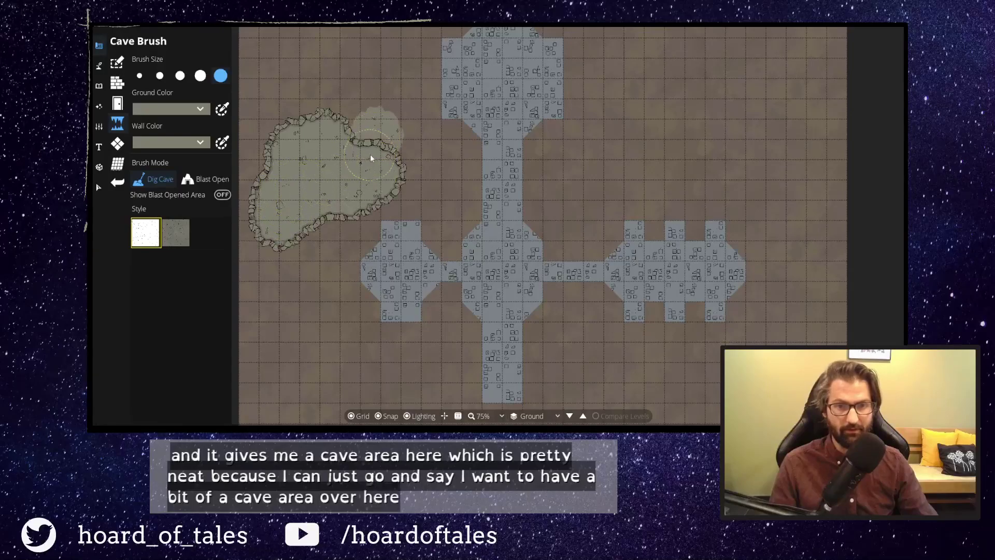
pyautogui.moveTo(370, 157); pyautogui.dragTo(380, 154)
pyautogui.moveTo(406, 188); pyautogui.dragTo(388, 184)
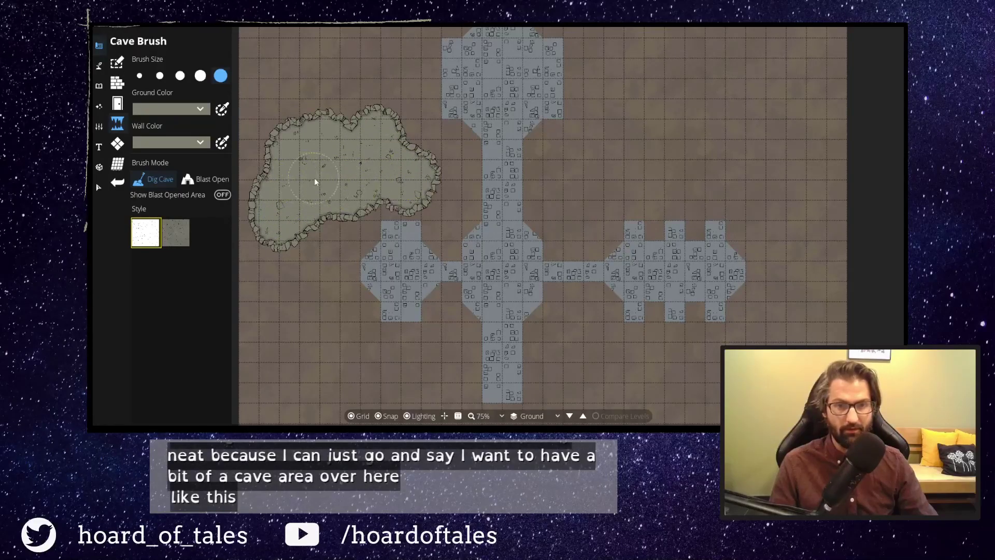
# Try filling a round rock pillar back into the middle of the dug cave, and undo it.
pyautogui.moveTo(319, 178); pyautogui.dragTo(324, 176)
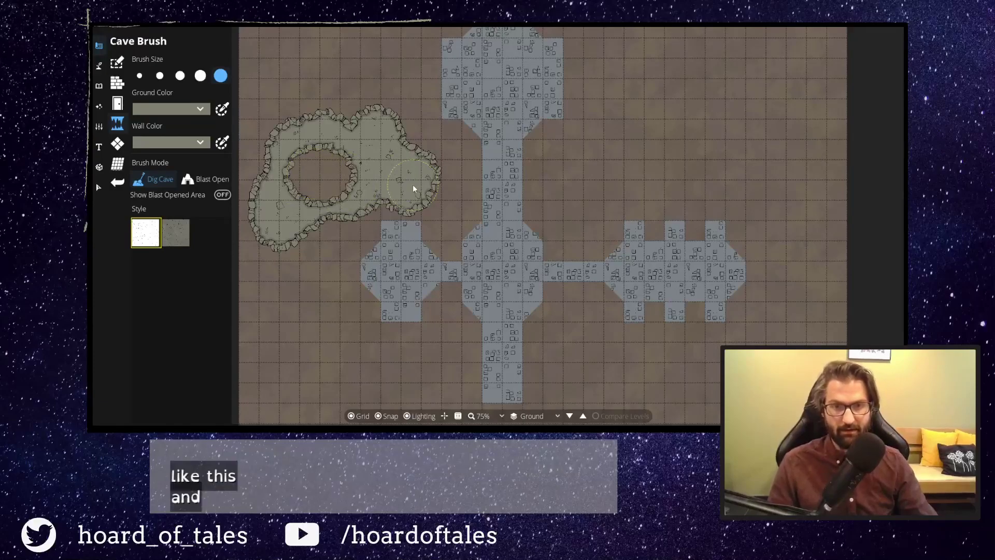
pyautogui.hotkey('ctrl', 'z')
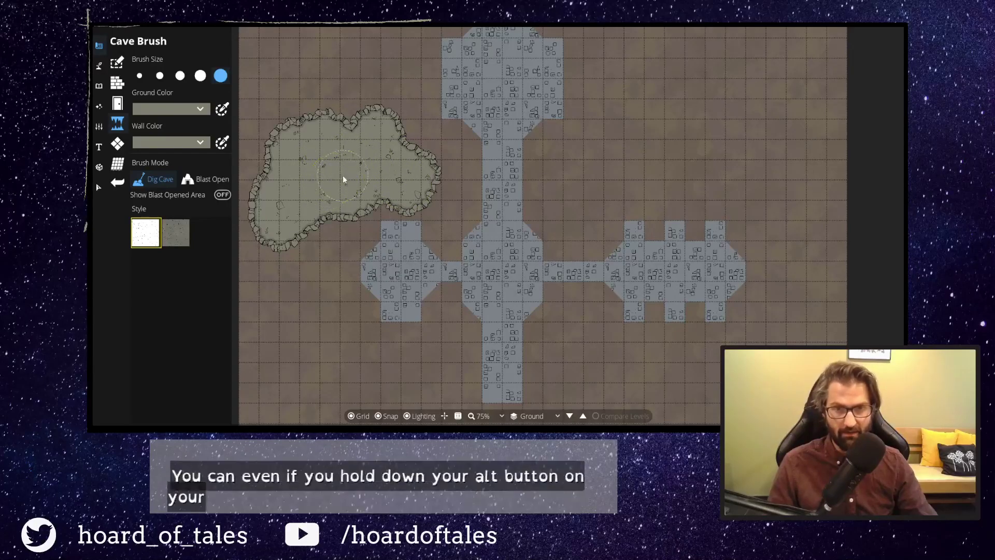
pyautogui.moveTo(339, 167)
pyautogui.mouseDown()
pyautogui.moveTo(333, 175)
pyautogui.moveTo(342, 172)
pyautogui.mouseUp()
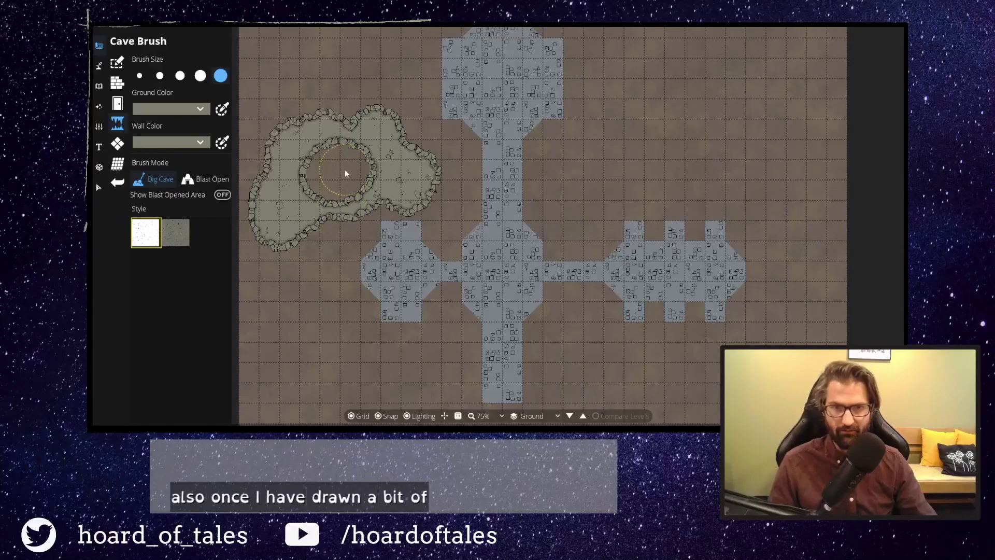
pyautogui.click(289, 16)
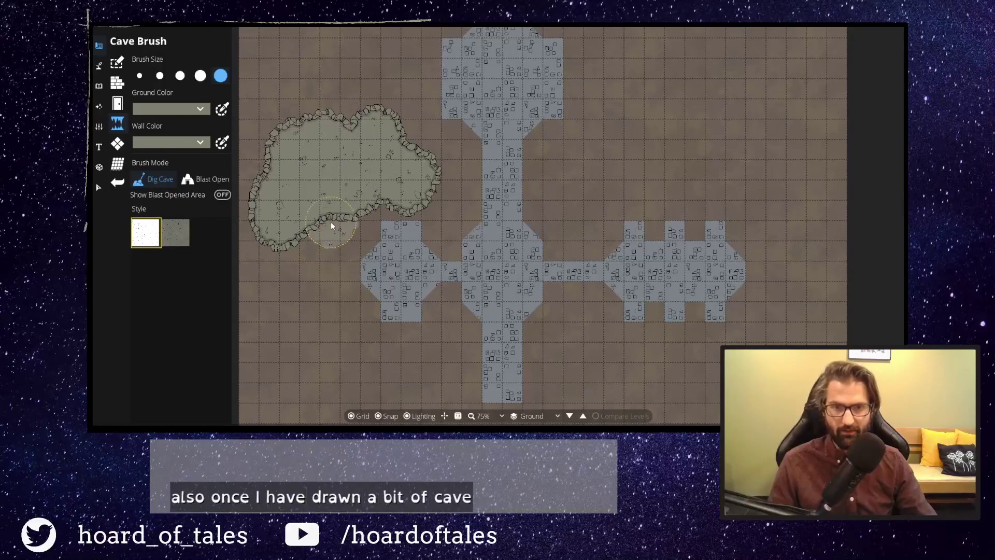
# Extend the cave down to overlap the gallery's left side, and blast open the overlapping cave wall with the medium brush in Blast Open mode.
pyautogui.moveTo(340, 254); pyautogui.dragTo(340, 260)
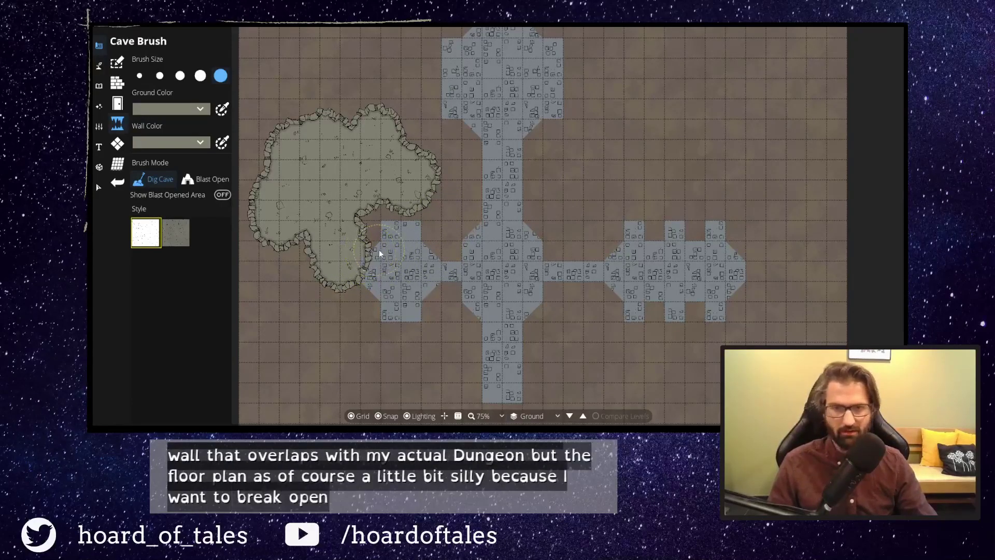
pyautogui.moveTo(379, 250); pyautogui.dragTo(373, 241)
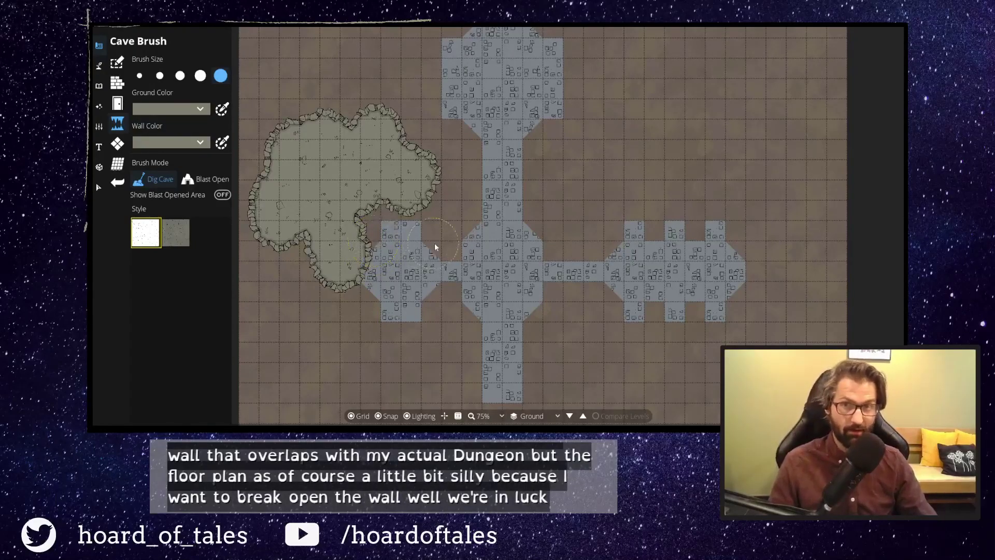
pyautogui.click(206, 180)
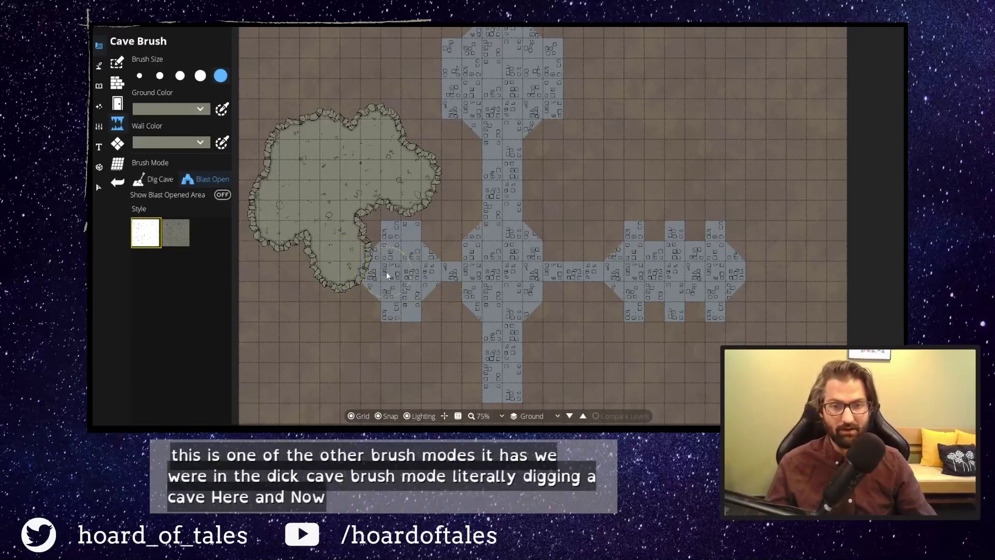
pyautogui.scroll(-1, 388, 269)
pyautogui.scroll(-1, 388, 269)
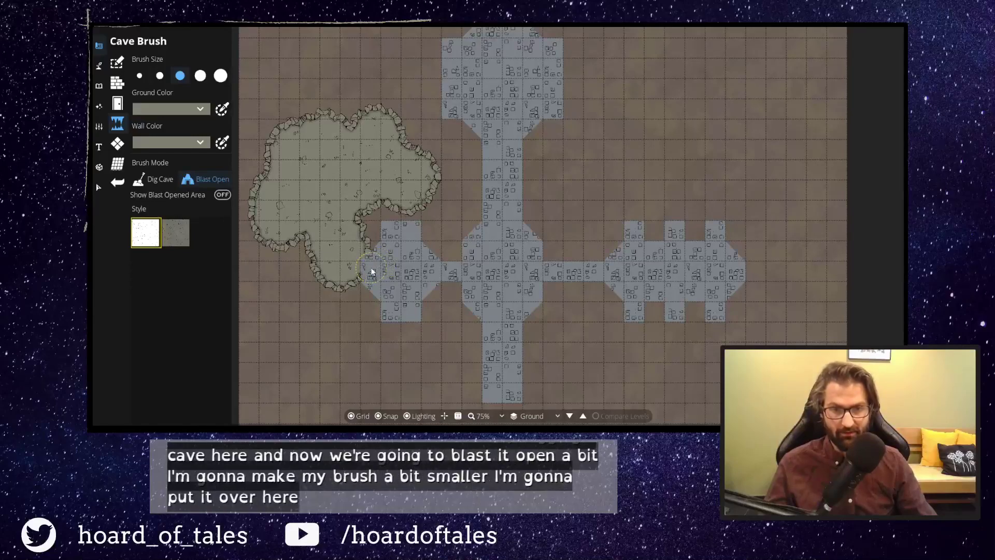
pyautogui.click(376, 276)
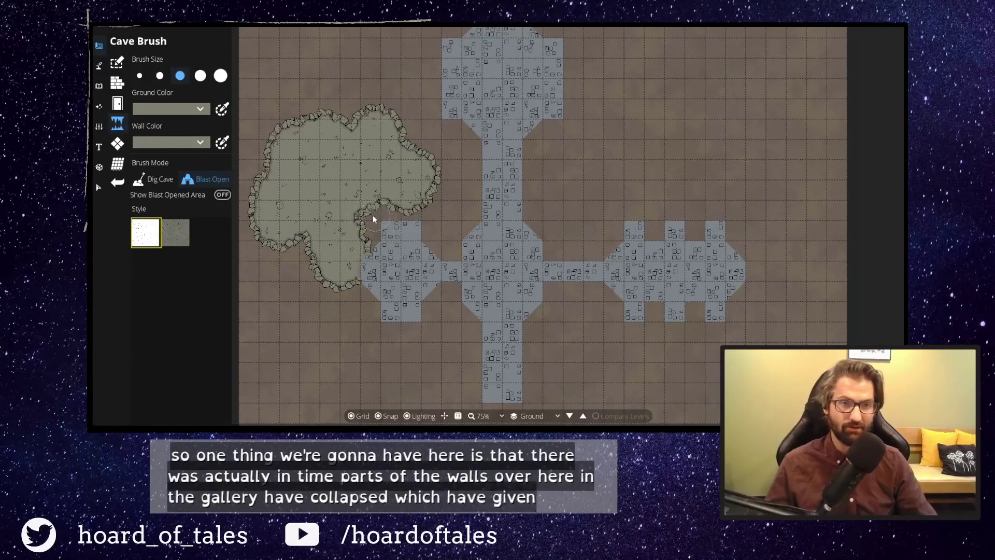
# Set the Cave Brush back to its largest size.
pyautogui.moveTo(372, 180); pyautogui.dragTo(493, 241)
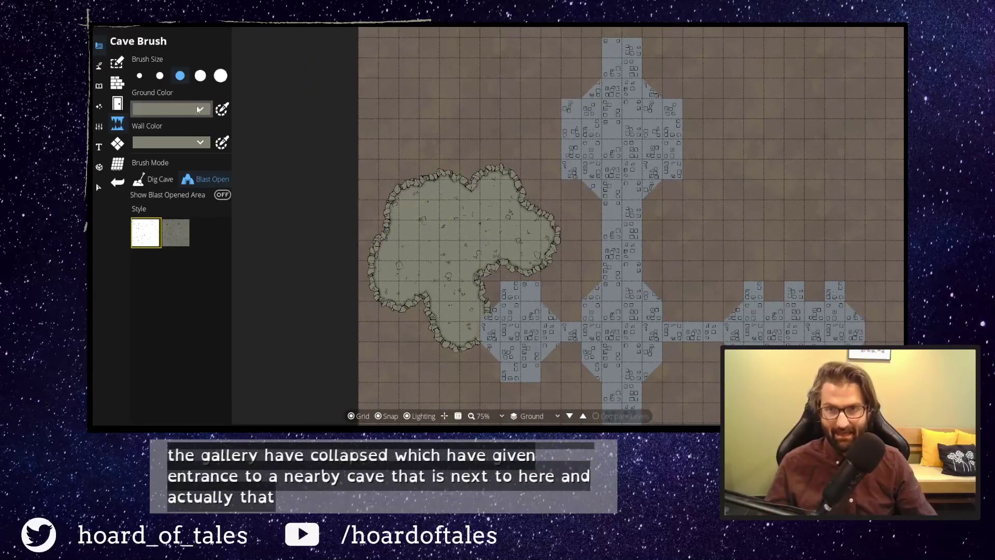
pyautogui.click(219, 78)
# Try blasting open the cave's upper wall, and undo it.
pyautogui.click(433, 176)
pyautogui.moveTo(433, 151); pyautogui.dragTo(450, 157)
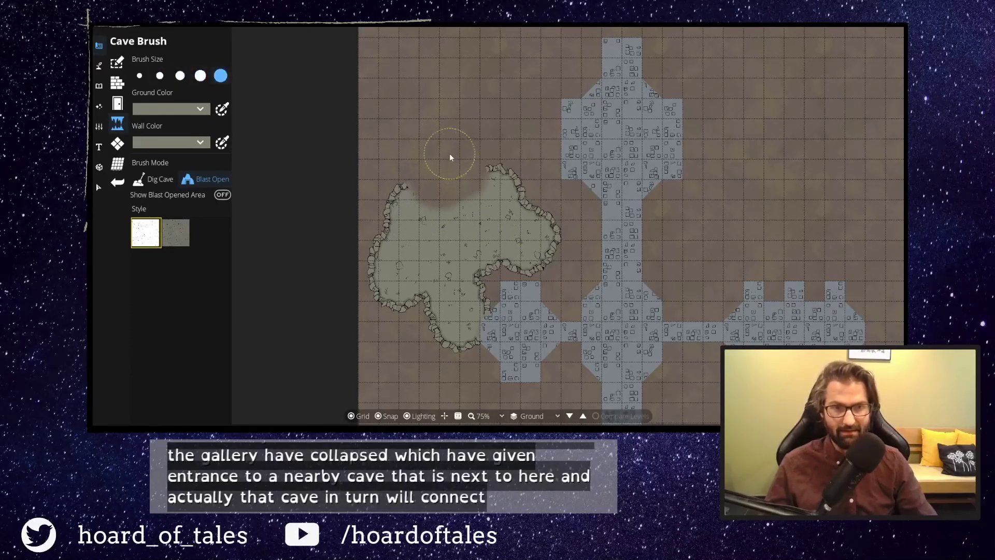
pyautogui.hotkey('ctrl', 'z')
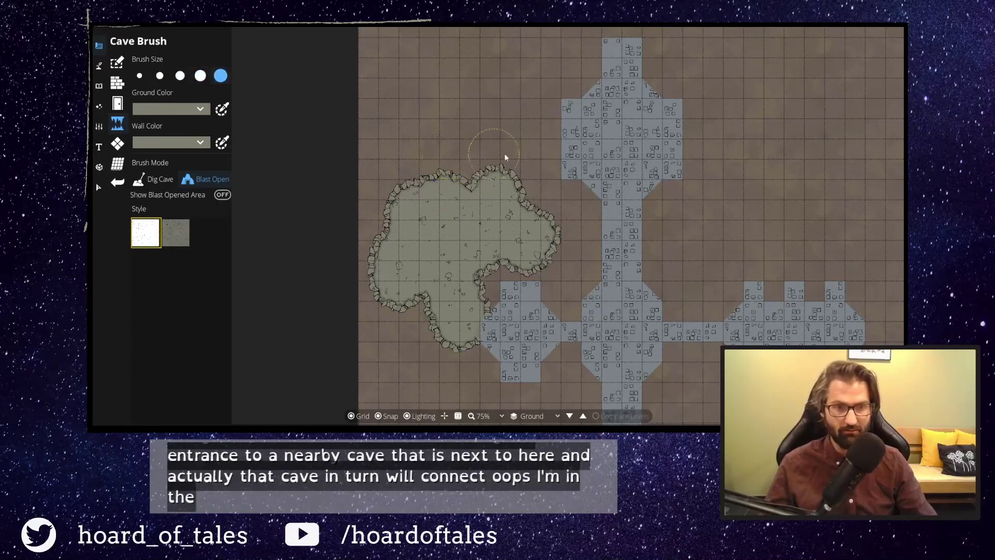
# Extend the cave upward in Dig Cave mode until it reaches the map's left edge, adding a rounded bulge toward the burial chamber.
pyautogui.click(157, 179)
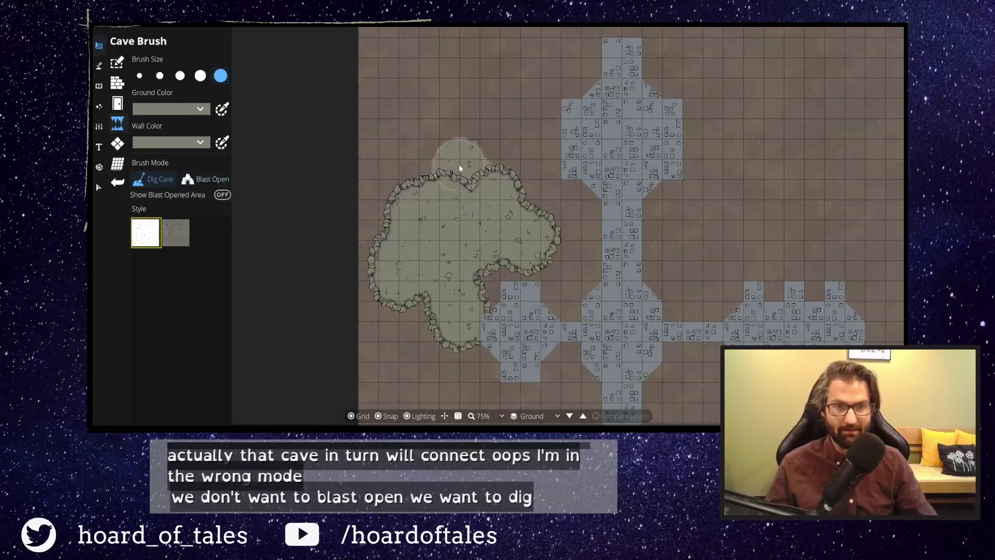
pyautogui.moveTo(423, 171)
pyautogui.mouseDown()
pyautogui.moveTo(429, 144)
pyautogui.moveTo(405, 163)
pyautogui.moveTo(405, 118)
pyautogui.moveTo(422, 113)
pyautogui.moveTo(452, 165)
pyautogui.moveTo(462, 142)
pyautogui.moveTo(449, 192)
pyautogui.moveTo(482, 167)
pyautogui.moveTo(457, 172)
pyautogui.moveTo(462, 157)
pyautogui.moveTo(486, 154)
pyautogui.moveTo(472, 140)
pyautogui.moveTo(437, 226)
pyautogui.mouseUp()
pyautogui.moveTo(363, 173)
pyautogui.mouseDown()
pyautogui.moveTo(346, 145)
pyautogui.moveTo(329, 147)
pyautogui.moveTo(411, 205)
pyautogui.moveTo(423, 233)
pyautogui.moveTo(369, 156)
pyautogui.moveTo(338, 104)
pyautogui.mouseUp()
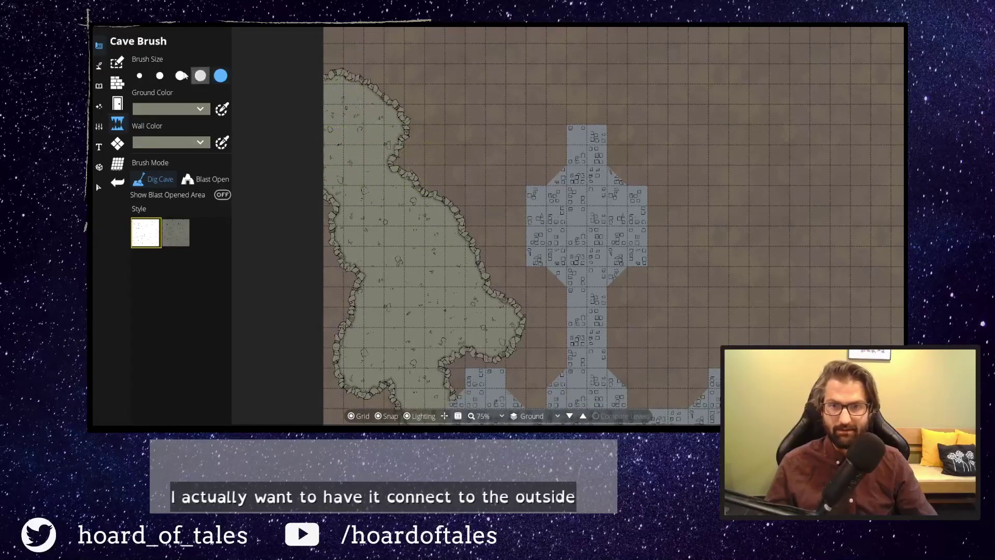
pyautogui.moveTo(478, 215)
pyautogui.mouseDown()
pyautogui.moveTo(484, 106)
pyautogui.moveTo(456, 171)
pyautogui.moveTo(401, 182)
pyautogui.moveTo(427, 212)
pyautogui.mouseUp()
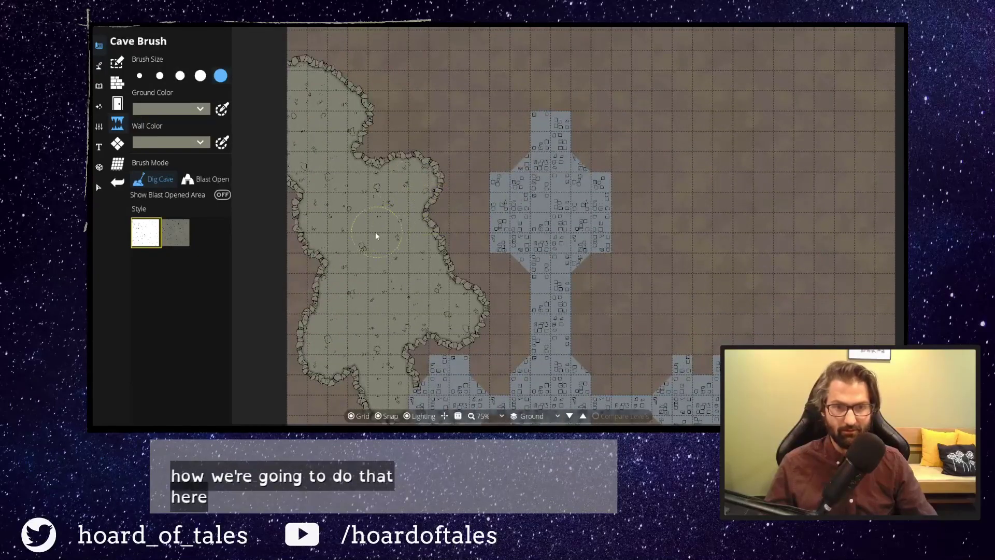
# Fill parts of the cave back in with the medium brush: a small round pillar, an elongated pillar and a notch in the right wall.
pyautogui.click(180, 75)
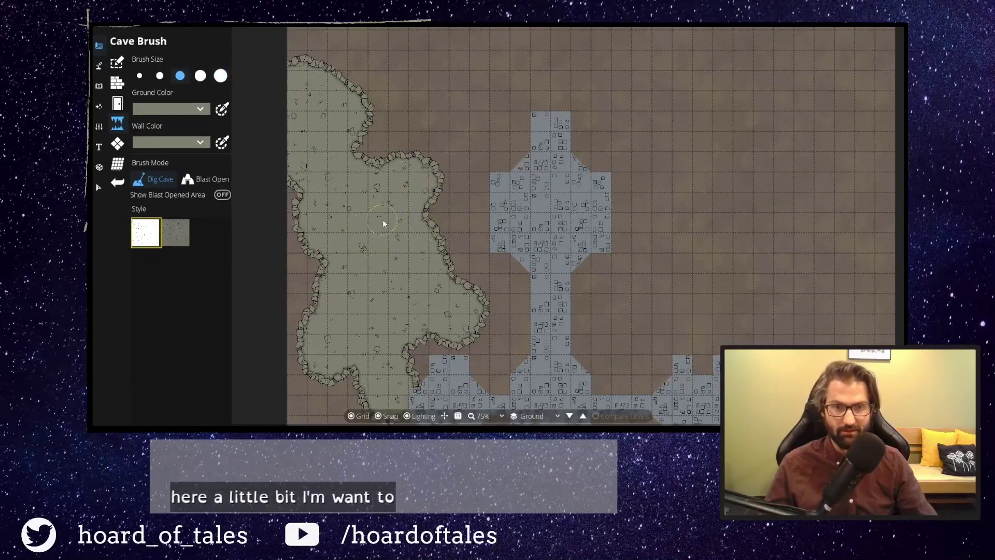
pyautogui.moveTo(380, 228); pyautogui.dragTo(382, 224)
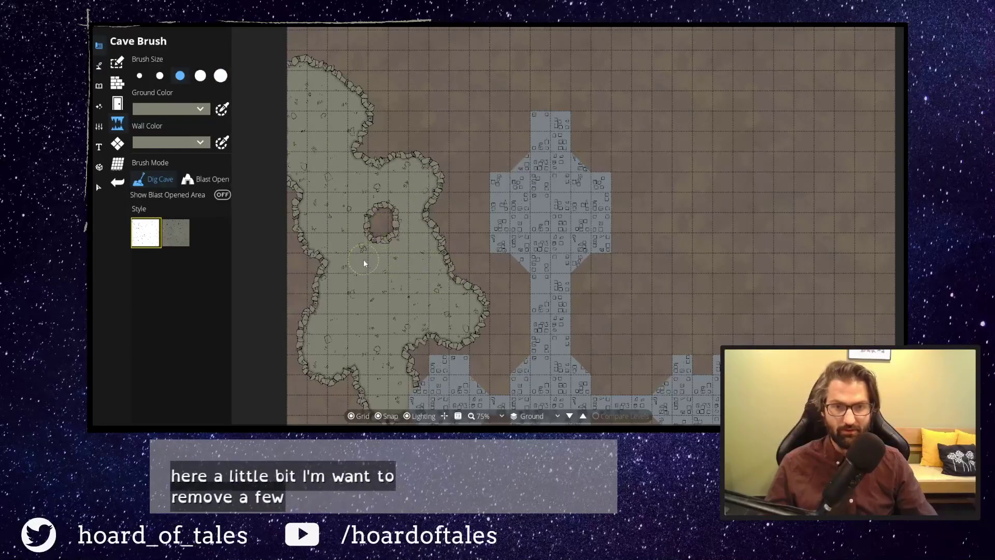
pyautogui.moveTo(334, 329)
pyautogui.mouseDown()
pyautogui.moveTo(360, 313)
pyautogui.moveTo(356, 284)
pyautogui.mouseUp()
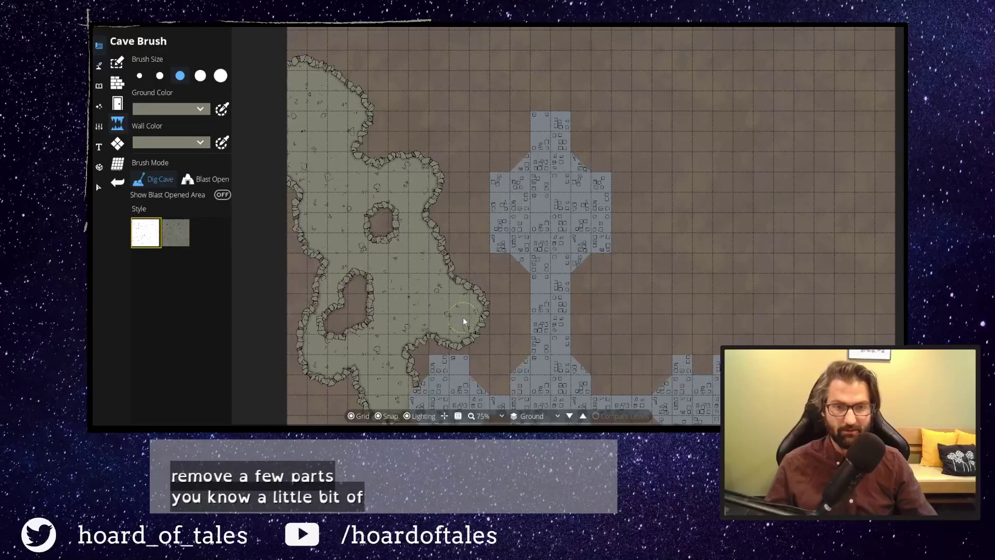
pyautogui.click(420, 289)
pyautogui.moveTo(438, 278); pyautogui.dragTo(444, 276)
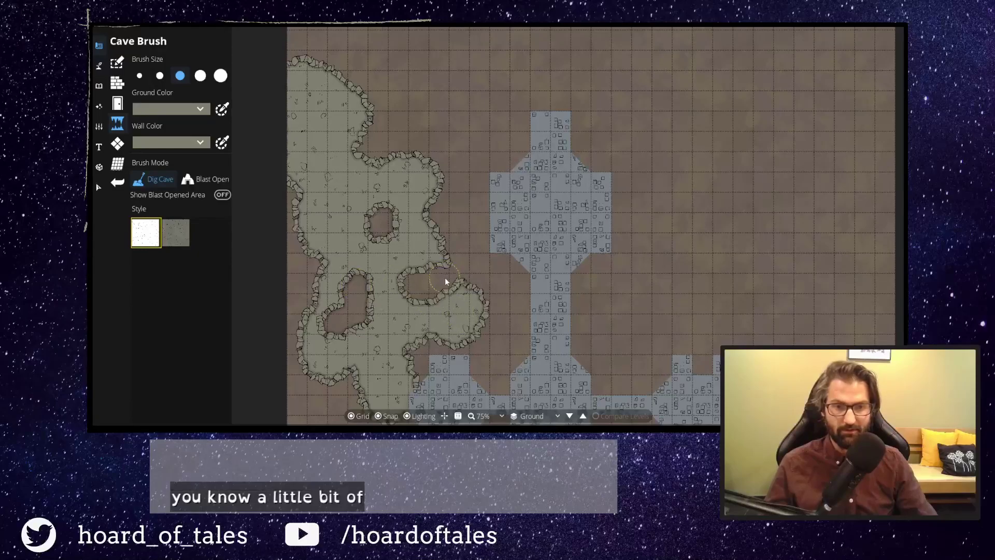
# Paint a pool over the cave's opening at the map's left edge with the Water Brush at its largest size.
pyautogui.moveTo(500, 303)
pyautogui.mouseDown()
pyautogui.moveTo(559, 160)
pyautogui.moveTo(593, 235)
pyautogui.moveTo(530, 297)
pyautogui.moveTo(557, 377)
pyautogui.mouseUp()
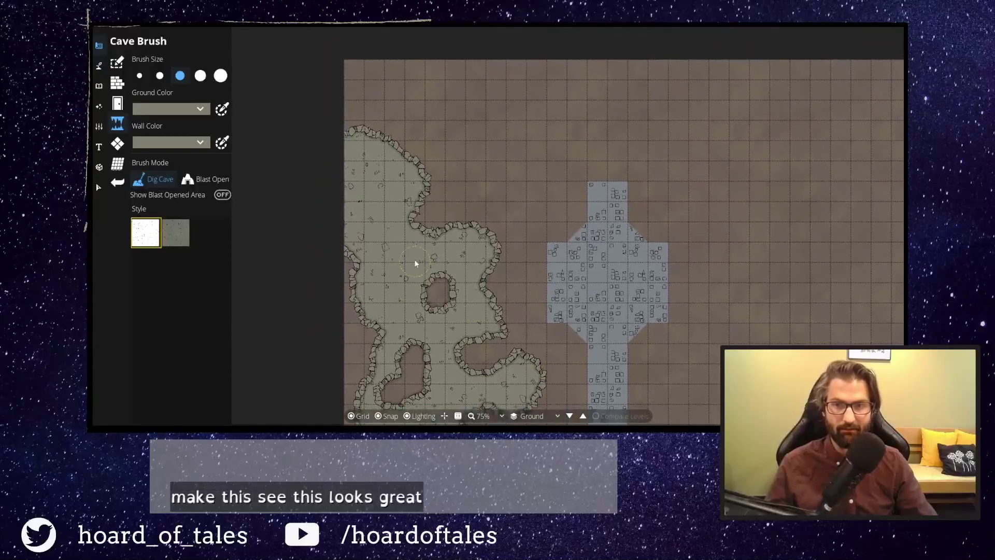
pyautogui.click(98, 65)
pyautogui.click(155, 83)
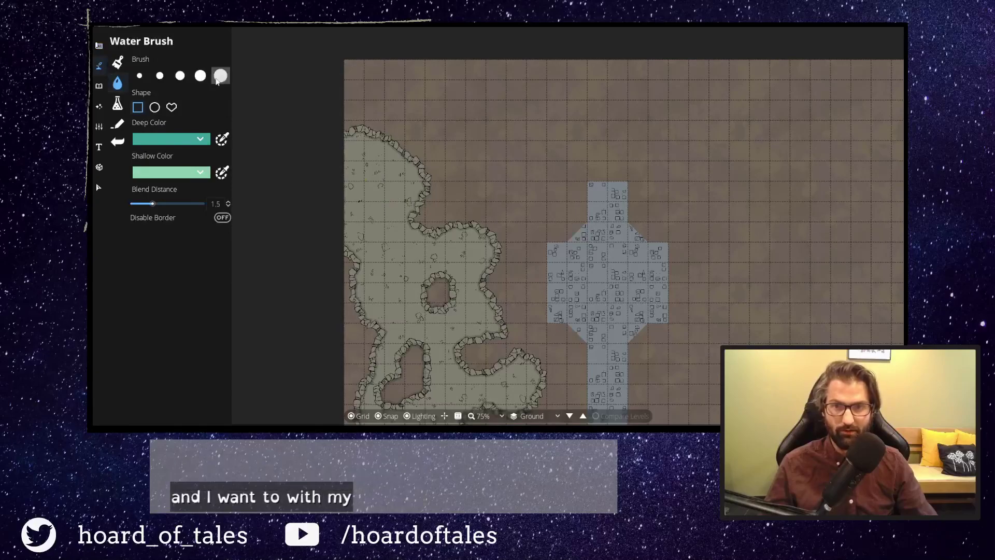
pyautogui.click(220, 75)
pyautogui.moveTo(358, 187); pyautogui.dragTo(347, 197)
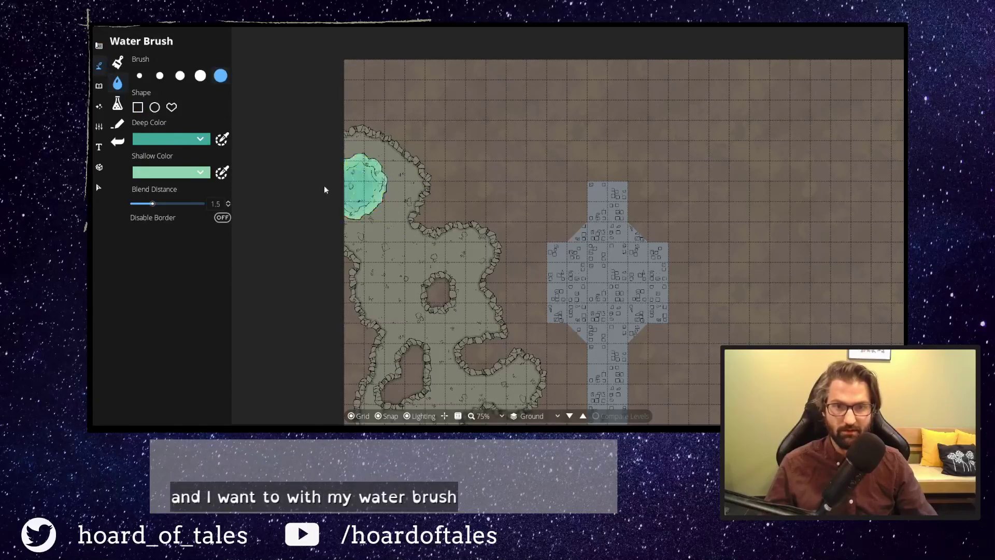
pyautogui.hotkey('ctrl', 'z')
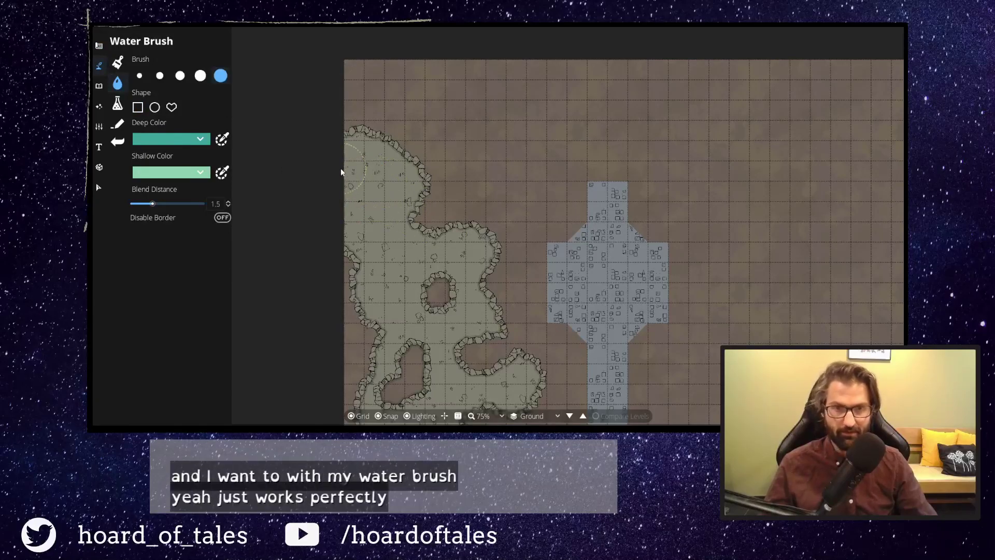
pyautogui.moveTo(348, 162)
pyautogui.mouseDown()
pyautogui.moveTo(365, 180)
pyautogui.moveTo(336, 216)
pyautogui.mouseUp()
pyautogui.moveTo(366, 167)
pyautogui.mouseDown()
pyautogui.moveTo(375, 156)
pyautogui.moveTo(381, 172)
pyautogui.mouseUp()
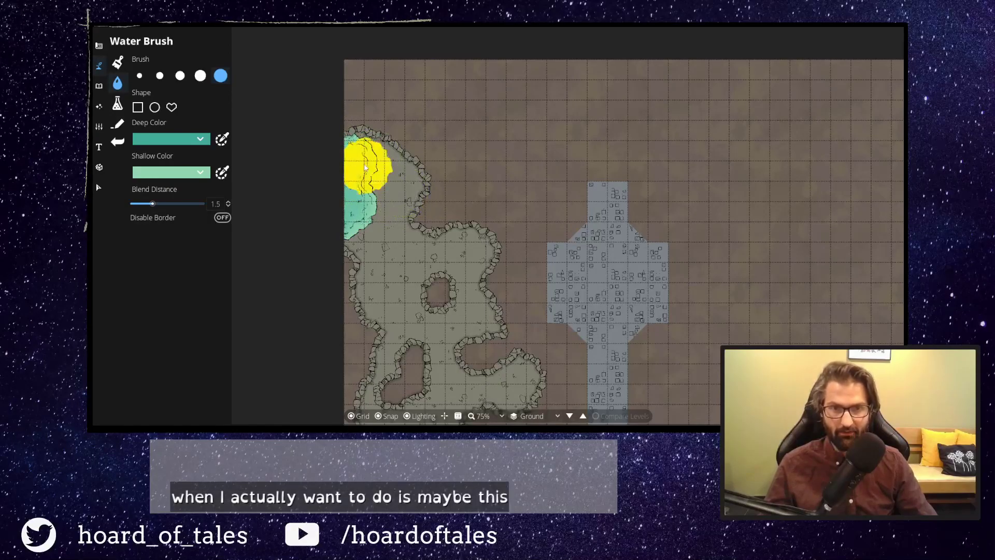
pyautogui.moveTo(365, 167); pyautogui.dragTo(352, 159)
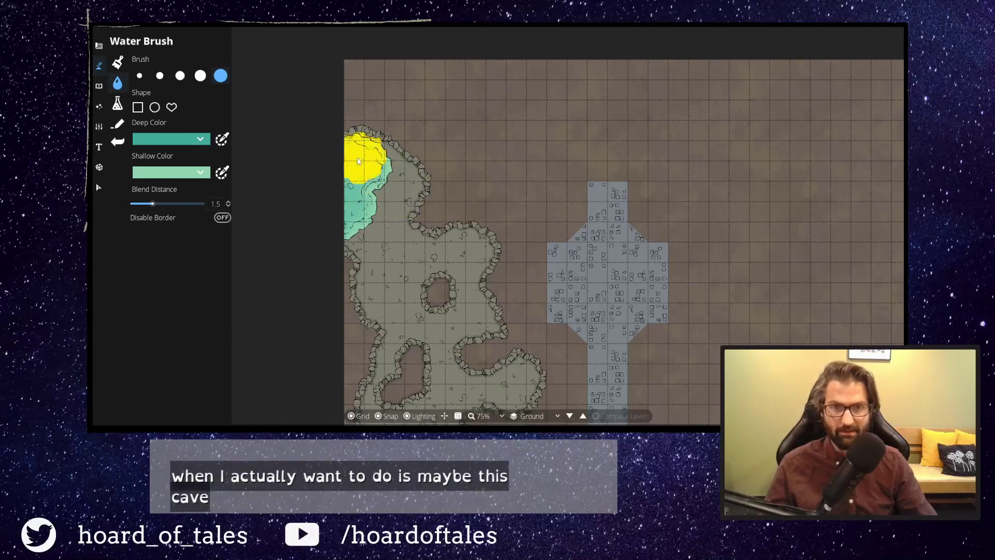
pyautogui.moveTo(500, 195)
pyautogui.mouseDown()
pyautogui.moveTo(466, 149)
pyautogui.moveTo(483, 91)
pyautogui.moveTo(500, 128)
pyautogui.mouseUp()
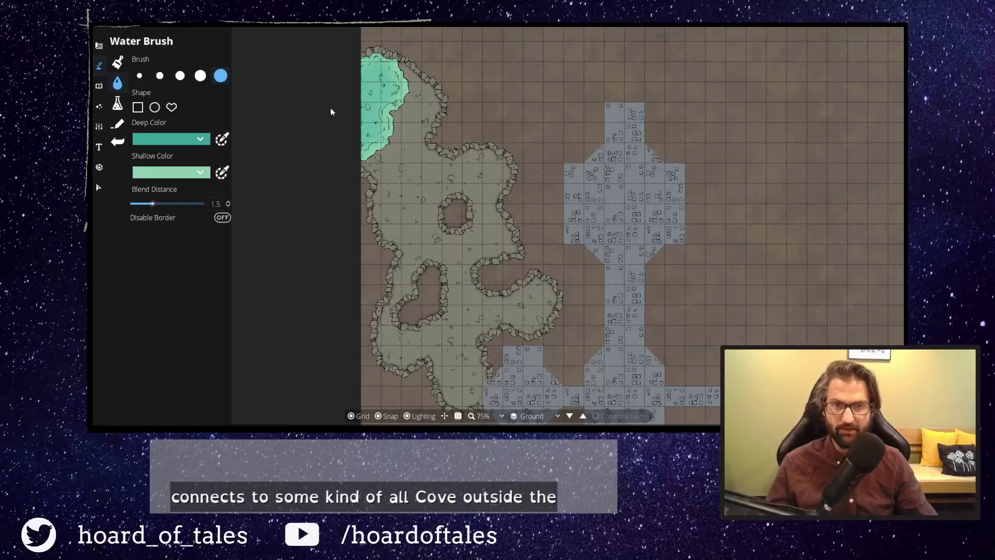
pyautogui.moveTo(519, 175)
pyautogui.mouseDown()
pyautogui.moveTo(459, 51)
pyautogui.moveTo(443, 153)
pyautogui.mouseUp()
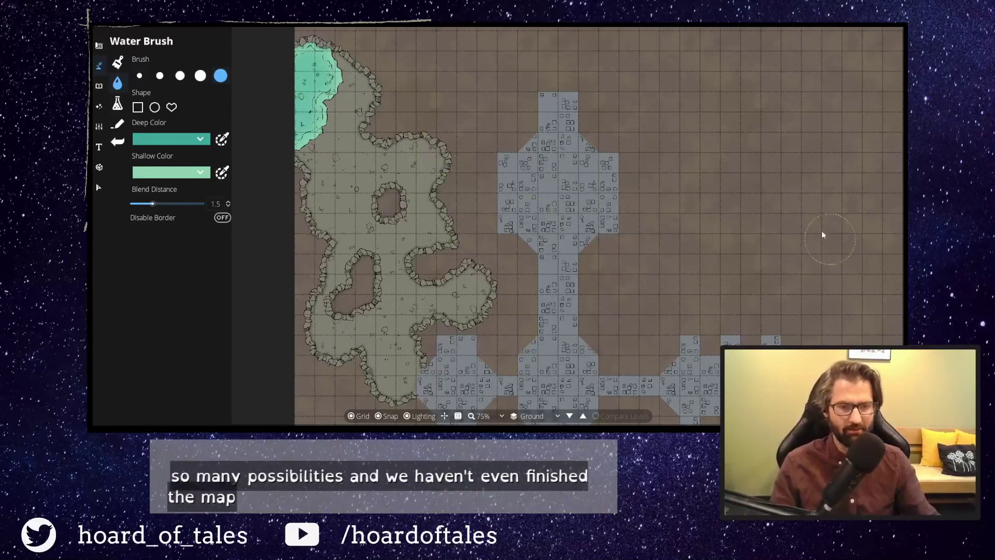
pyautogui.moveTo(673, 315)
pyautogui.mouseDown()
pyautogui.moveTo(678, 240)
pyautogui.moveTo(790, 249)
pyautogui.moveTo(745, 161)
pyautogui.moveTo(612, 323)
pyautogui.moveTo(629, 224)
pyautogui.moveTo(736, 262)
pyautogui.moveTo(747, 256)
pyautogui.moveTo(622, 122)
pyautogui.moveTo(558, 235)
pyautogui.mouseUp()
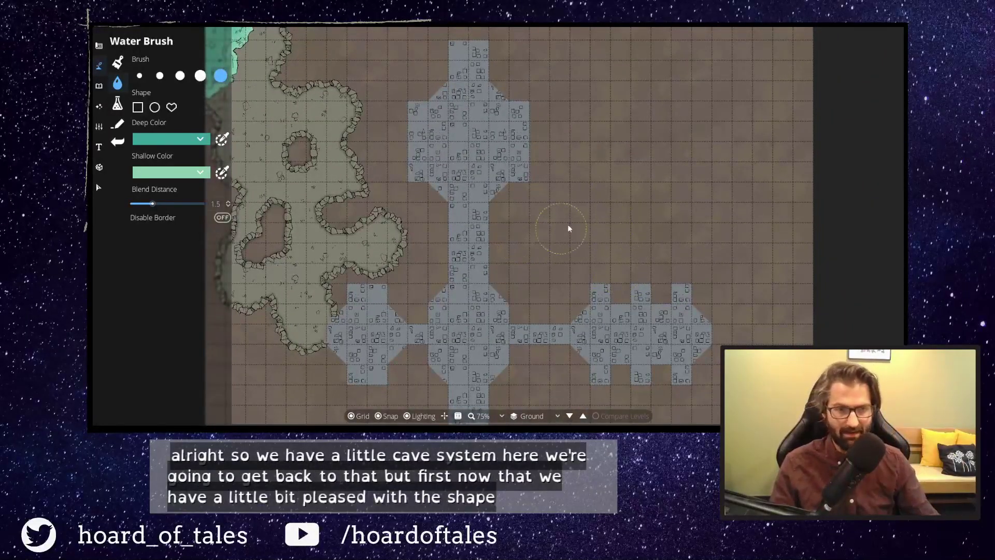
pyautogui.moveTo(579, 240)
pyautogui.mouseDown()
pyautogui.moveTo(596, 173)
pyautogui.moveTo(594, 229)
pyautogui.mouseUp()
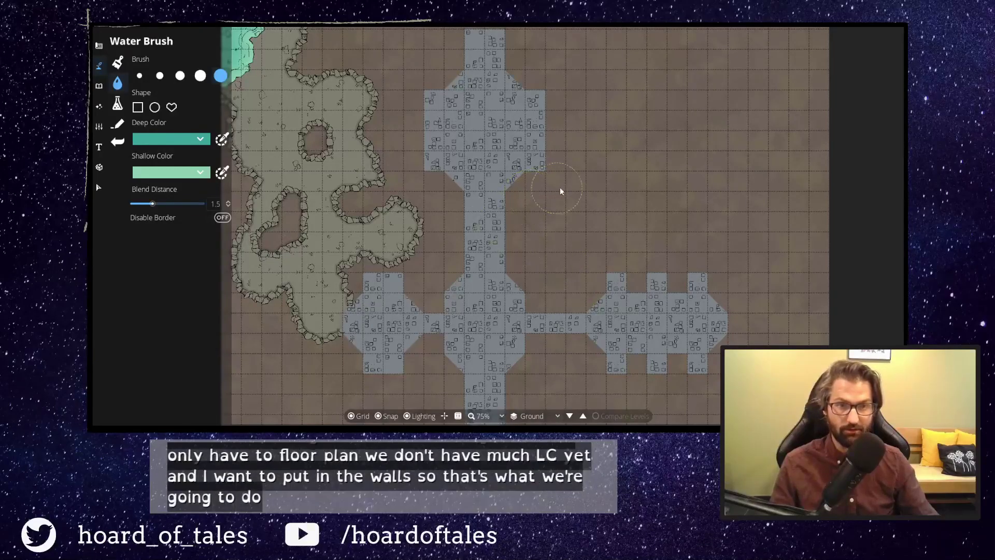
# Set up the Wall Tool with the fourth wall style, the irregular stone blocks.
pyautogui.click(102, 46)
pyautogui.click(146, 87)
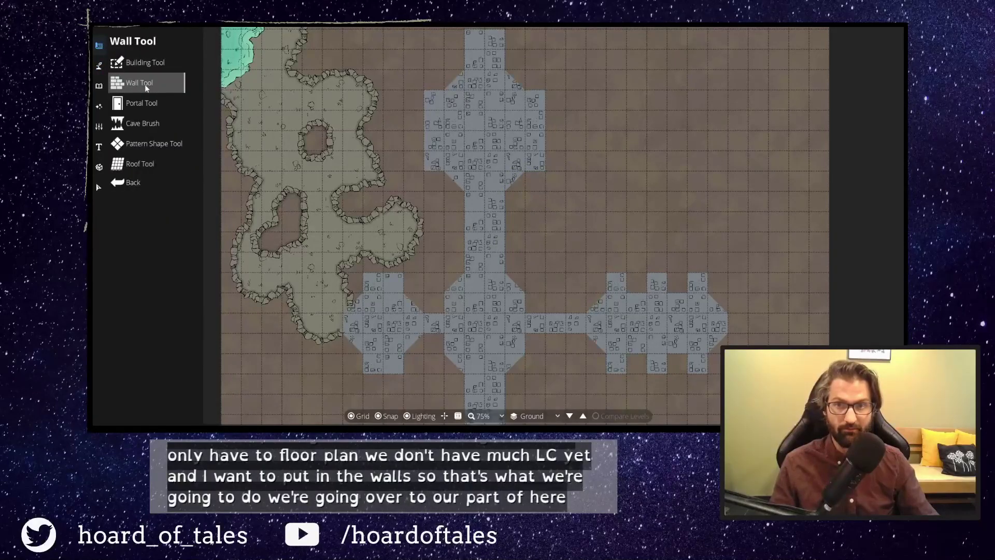
pyautogui.click(146, 82)
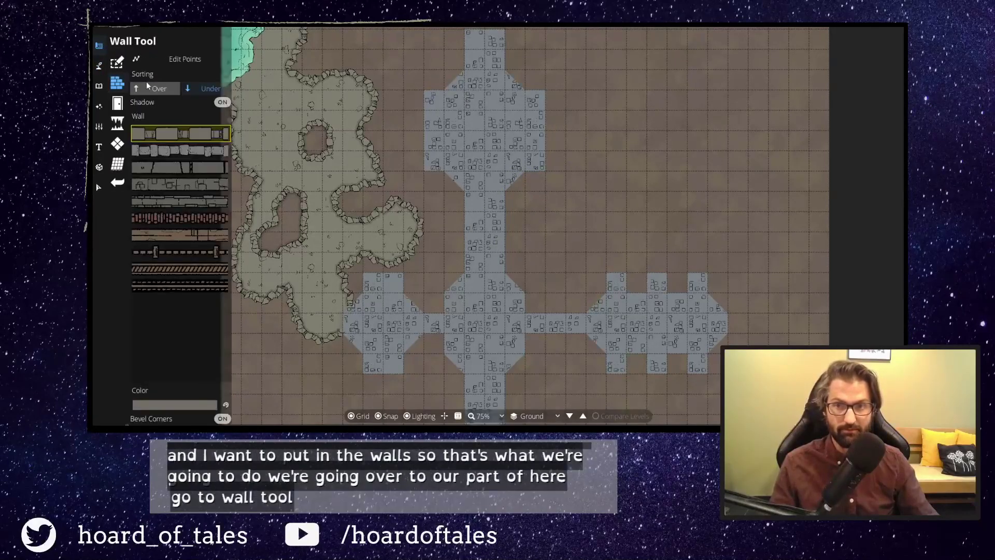
pyautogui.moveTo(183, 148)
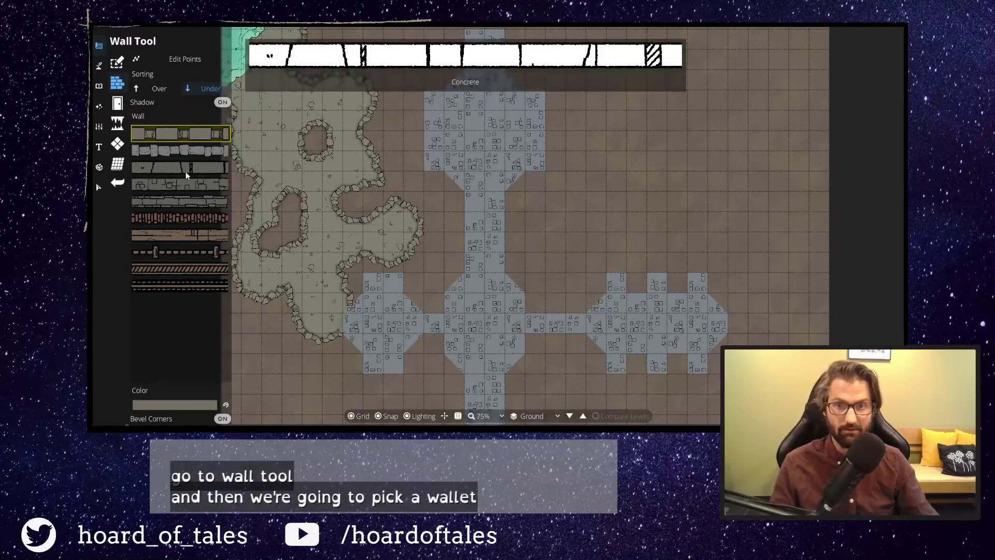
pyautogui.moveTo(187, 190)
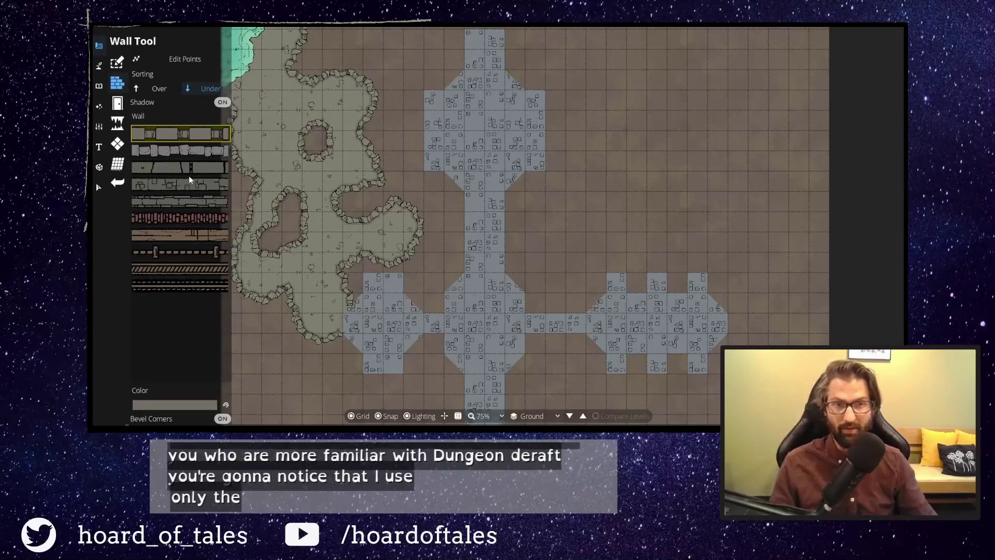
pyautogui.moveTo(178, 236)
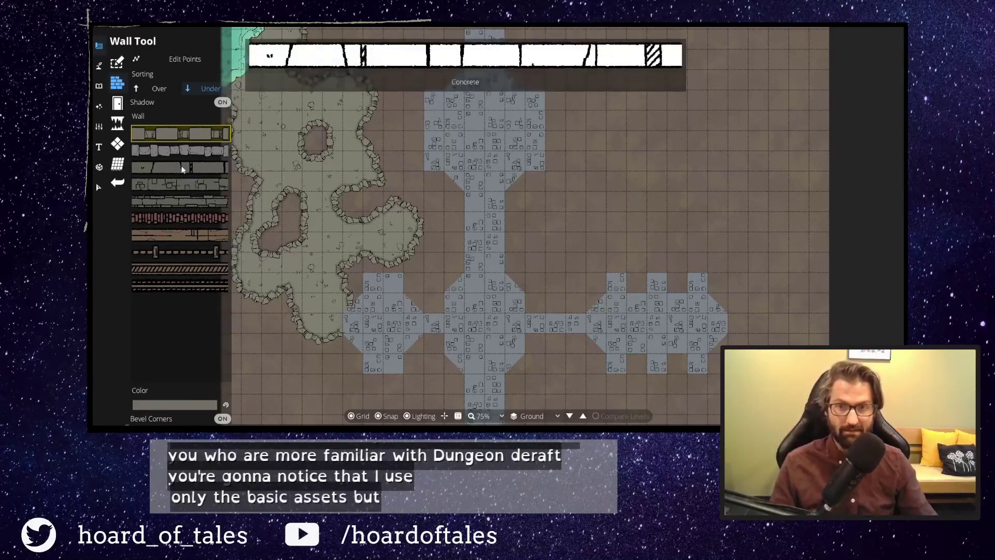
pyautogui.moveTo(171, 168)
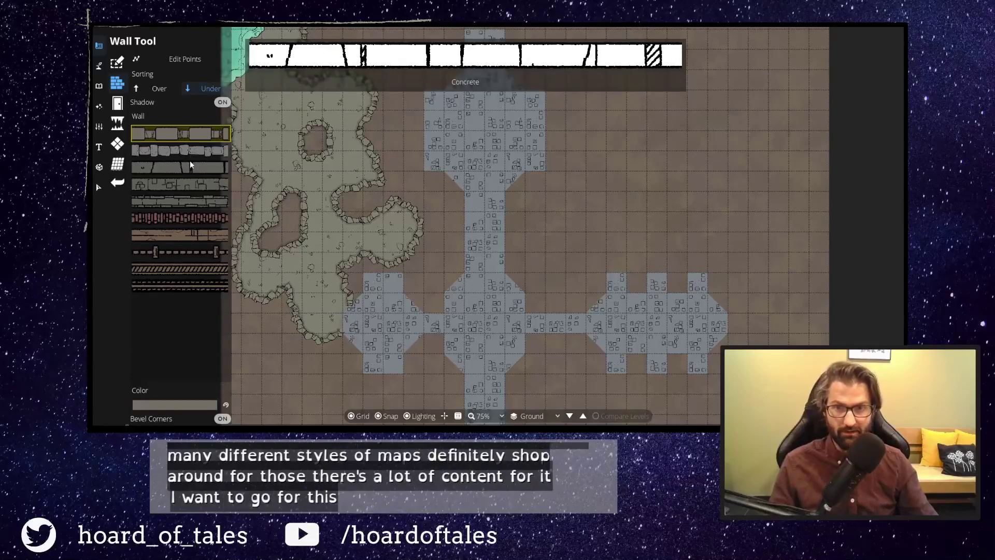
pyautogui.click(180, 183)
# Try a stone wall from the cave edge around the upper side of the west chamber to the central hall, and undo it.
pyautogui.moveTo(581, 261); pyautogui.dragTo(594, 238)
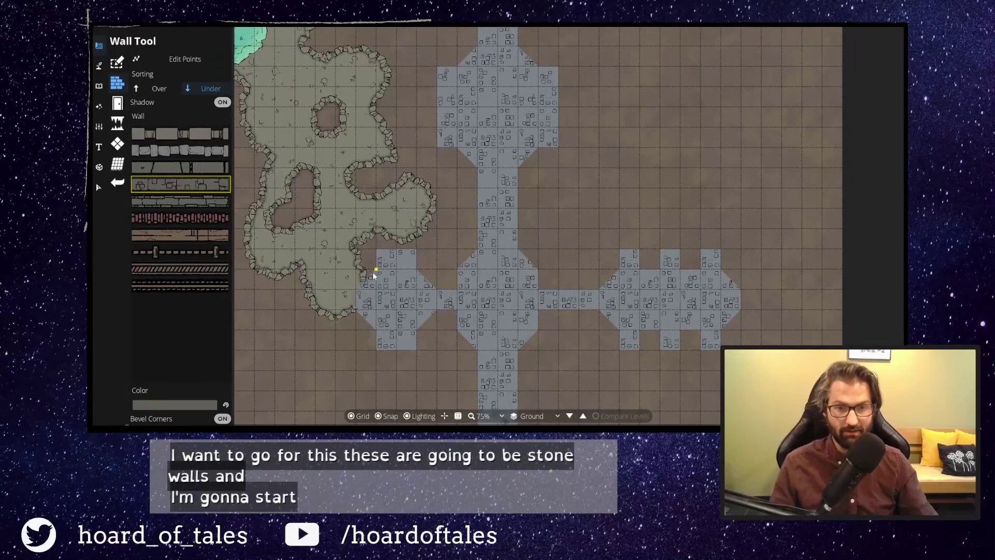
pyautogui.click(358, 288)
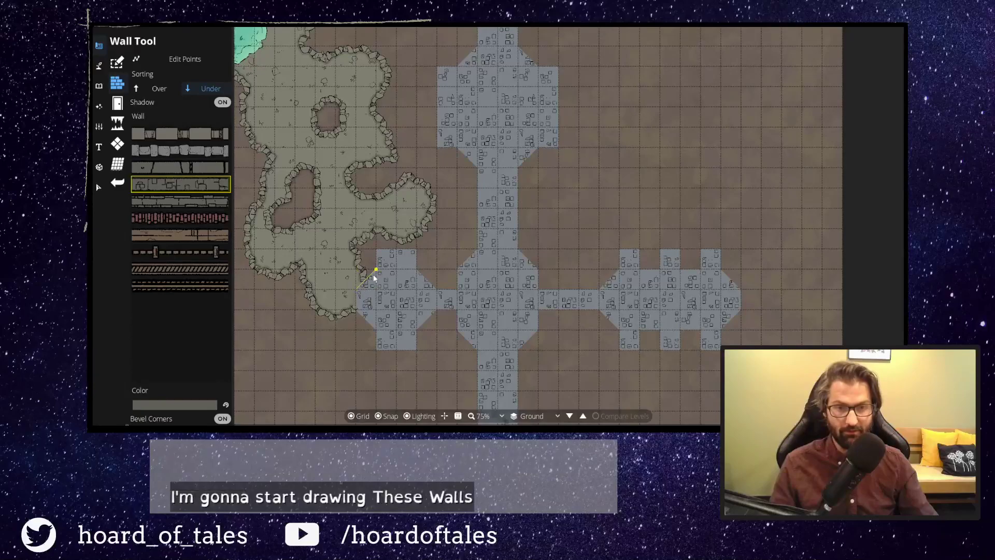
pyautogui.click(380, 264)
pyautogui.click(381, 253)
pyautogui.click(415, 251)
pyautogui.click(418, 270)
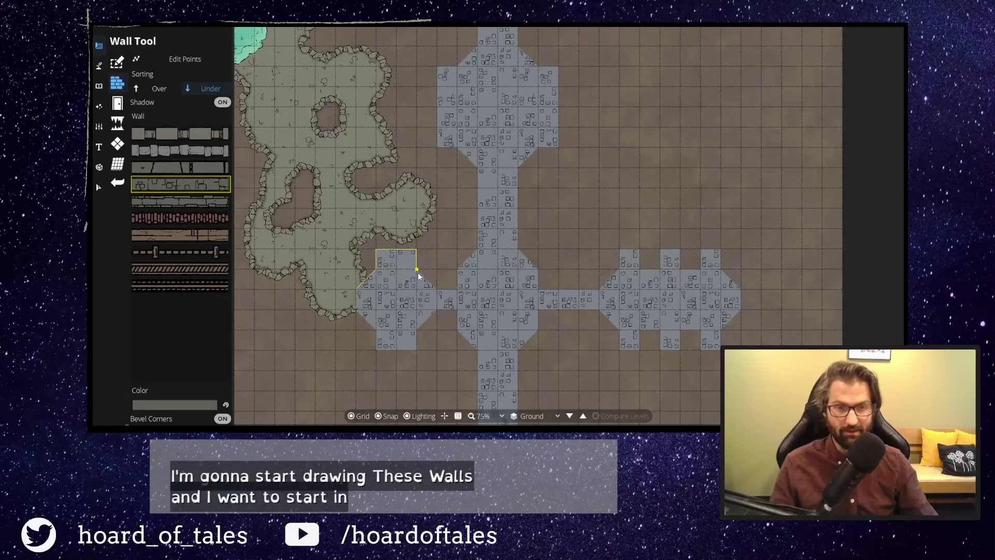
pyautogui.doubleClick(455, 289)
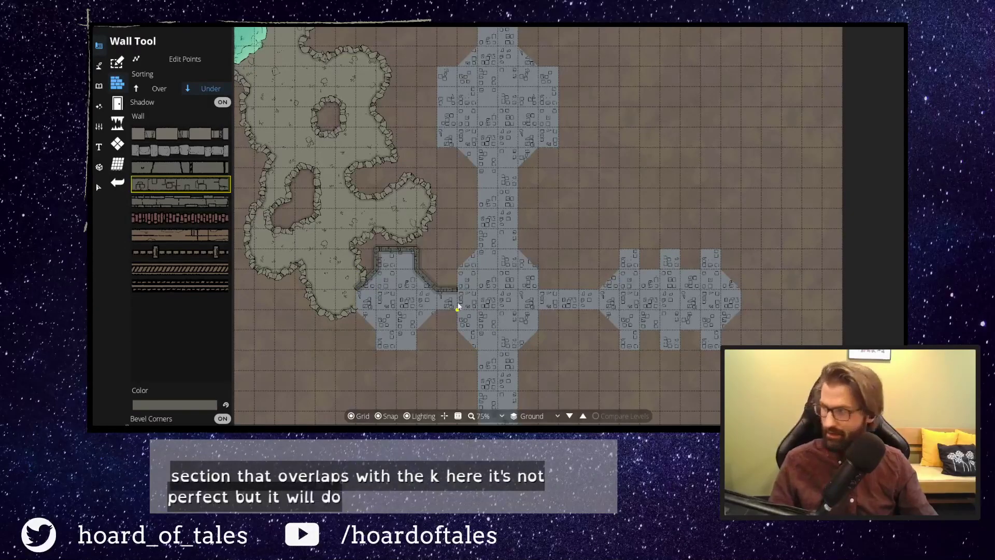
pyautogui.hotkey('ctrl', 'z')
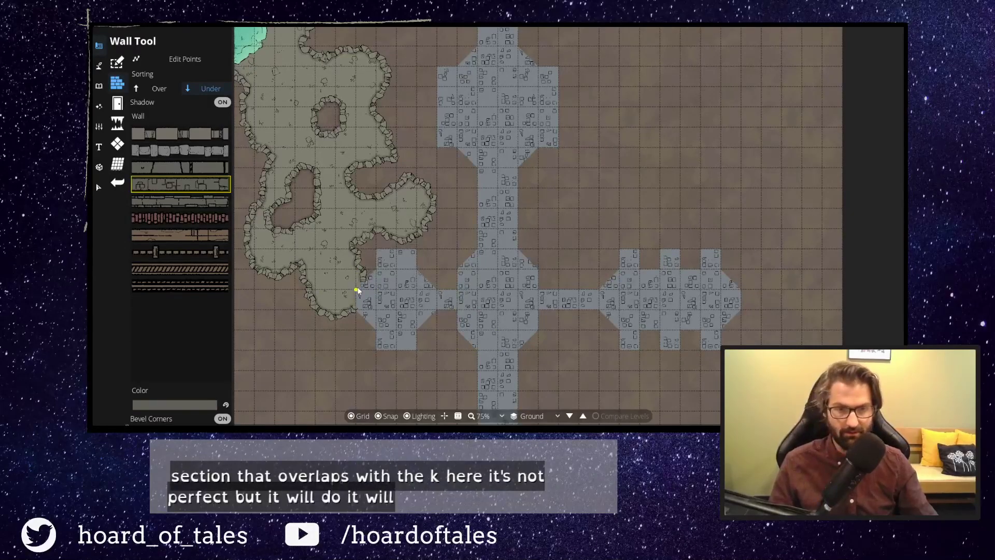
# Begin one continuous wall at the cave edge, tracing the west chamber's upper side, the short connecting passage and the central hall's upper-left corner.
pyautogui.click(417, 250)
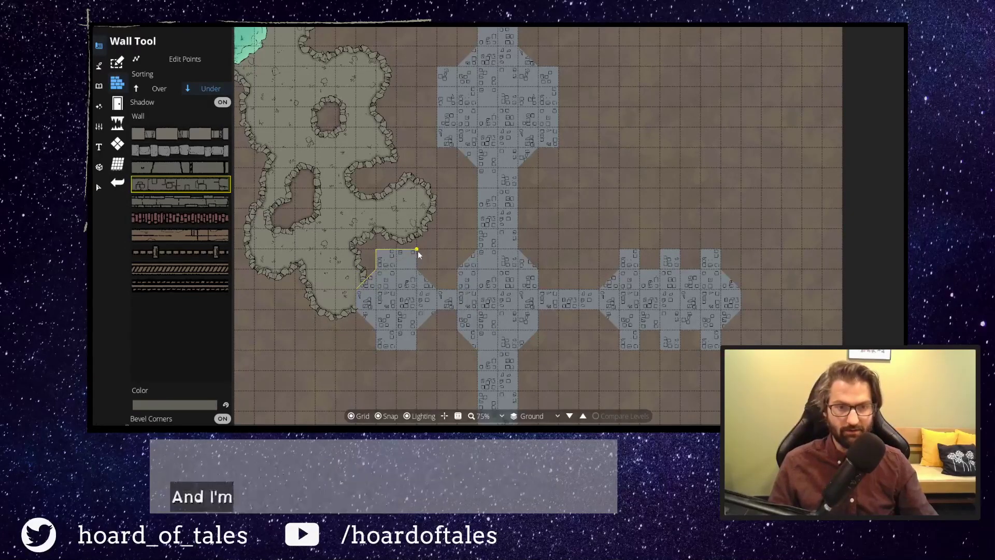
pyautogui.click(464, 288)
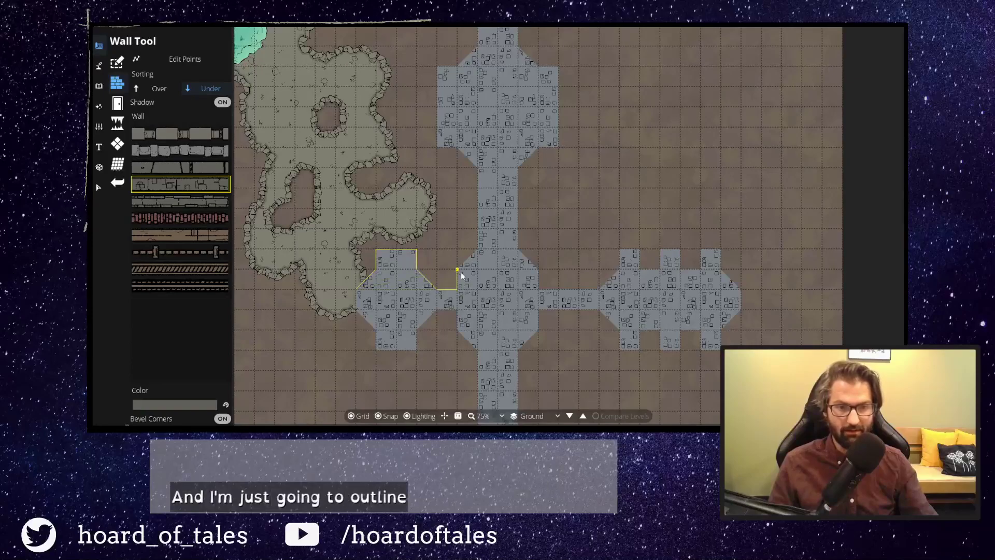
pyautogui.click(481, 254)
pyautogui.moveTo(480, 254); pyautogui.dragTo(456, 351)
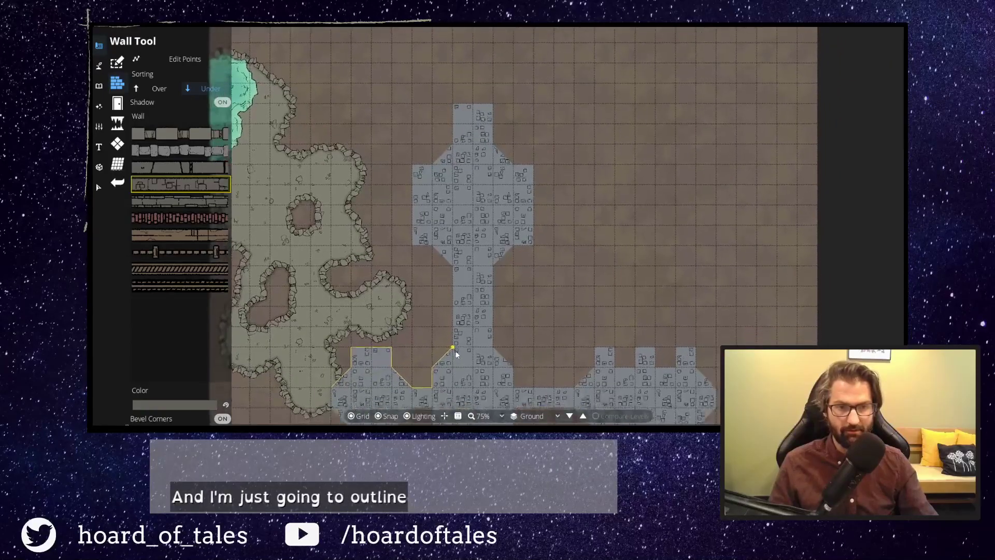
# Continue the wall up the north corridor, around the northern chamber and its end alcove, and back down to the central hall.
pyautogui.click(423, 249)
pyautogui.click(418, 175)
pyautogui.click(428, 167)
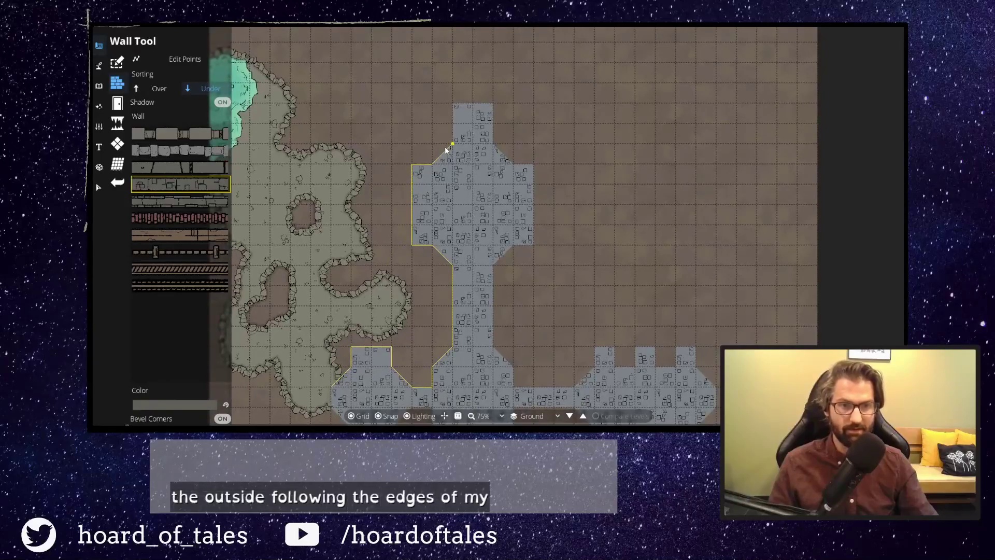
pyautogui.click(448, 147)
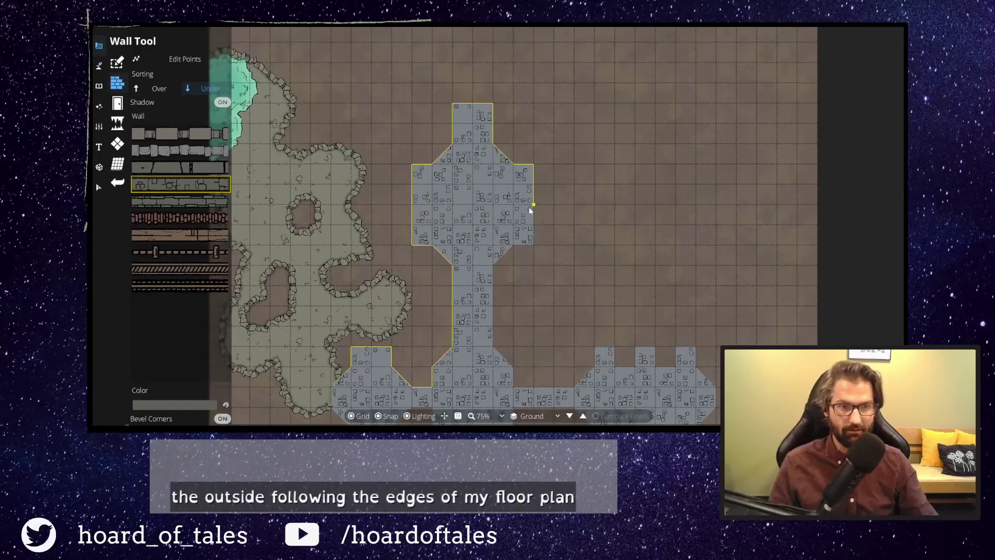
pyautogui.click(532, 244)
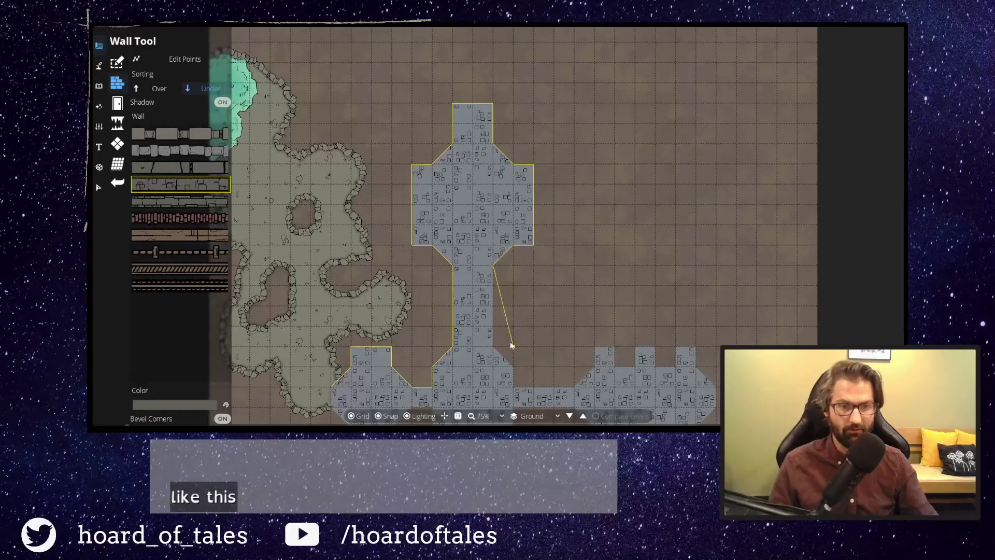
pyautogui.moveTo(497, 347); pyautogui.dragTo(487, 182)
# Continue the wall along the upper edge of the east corridor and around the three upper alcoves of the east room.
pyautogui.click(500, 215)
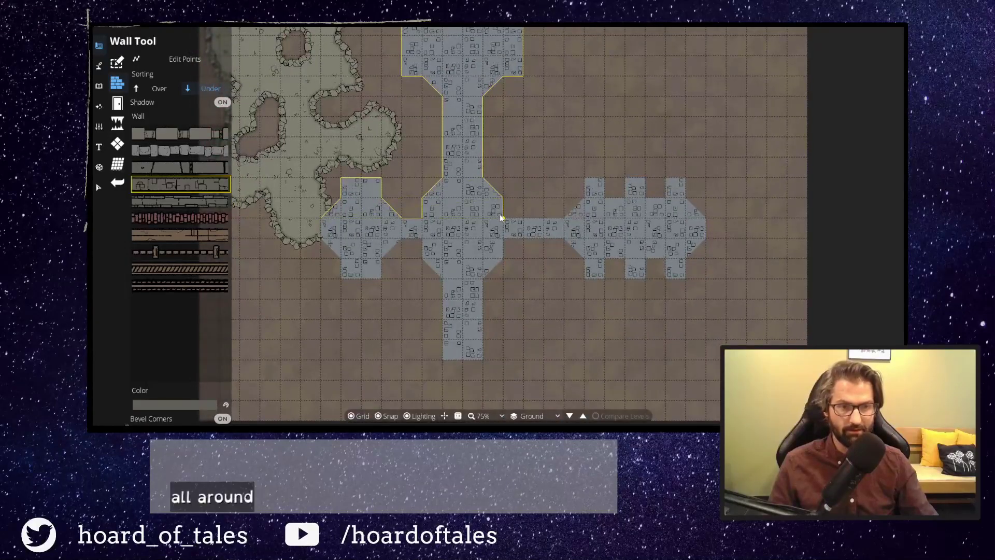
pyautogui.click(573, 219)
pyautogui.click(583, 201)
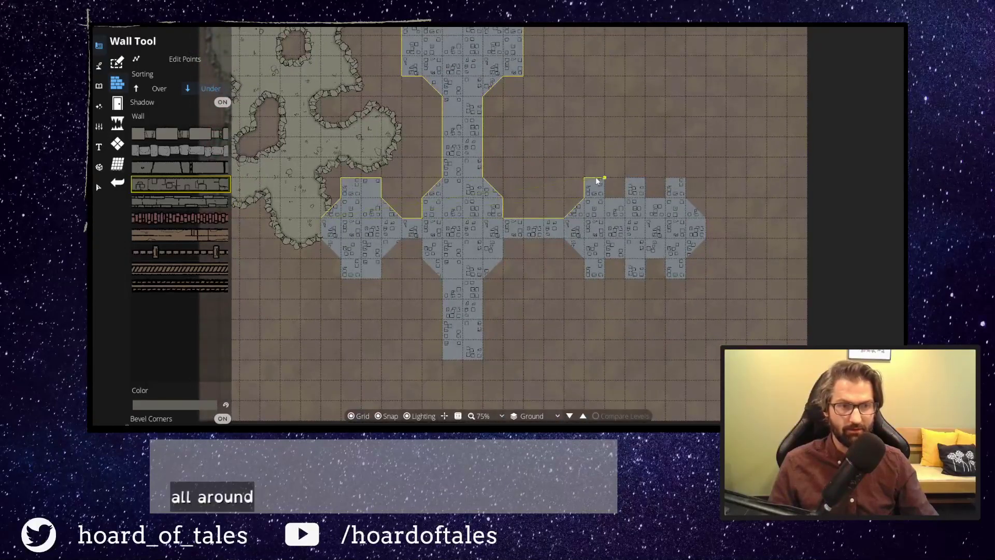
pyautogui.click(651, 179)
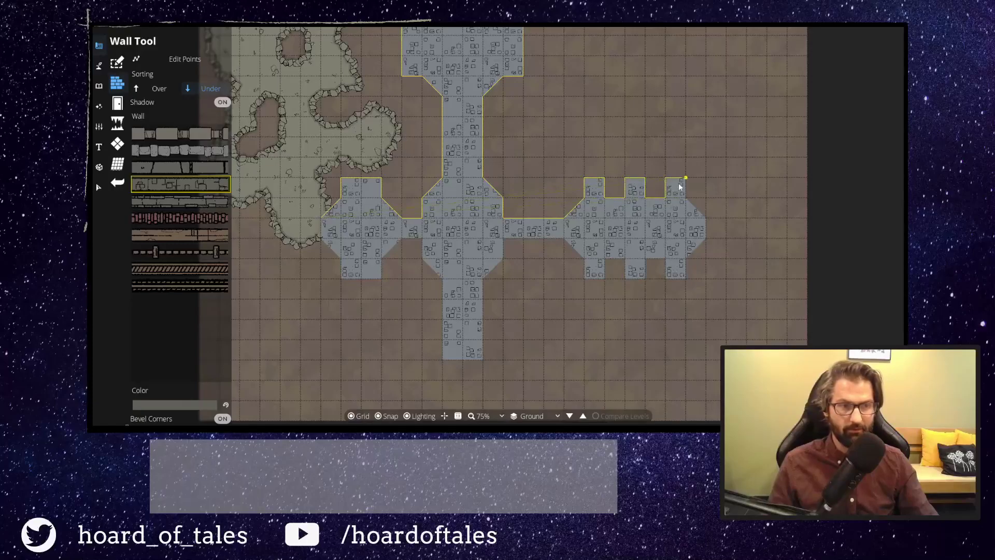
pyautogui.click(685, 199)
# Continue the wall around the east room's far end and three lower alcoves, then back along the corridor's lower edge to the central hall.
pyautogui.click(704, 218)
pyautogui.click(701, 241)
pyautogui.click(689, 256)
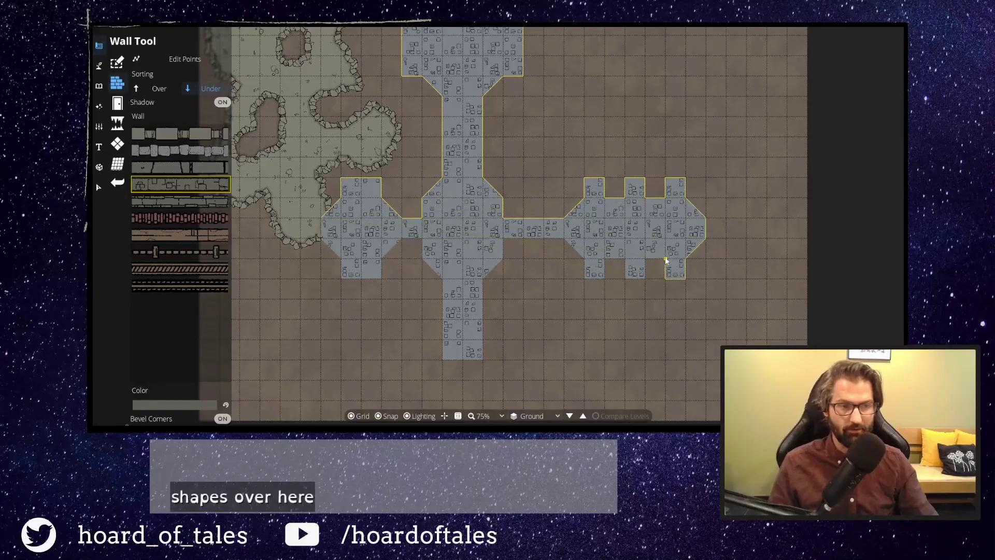
pyautogui.click(626, 280)
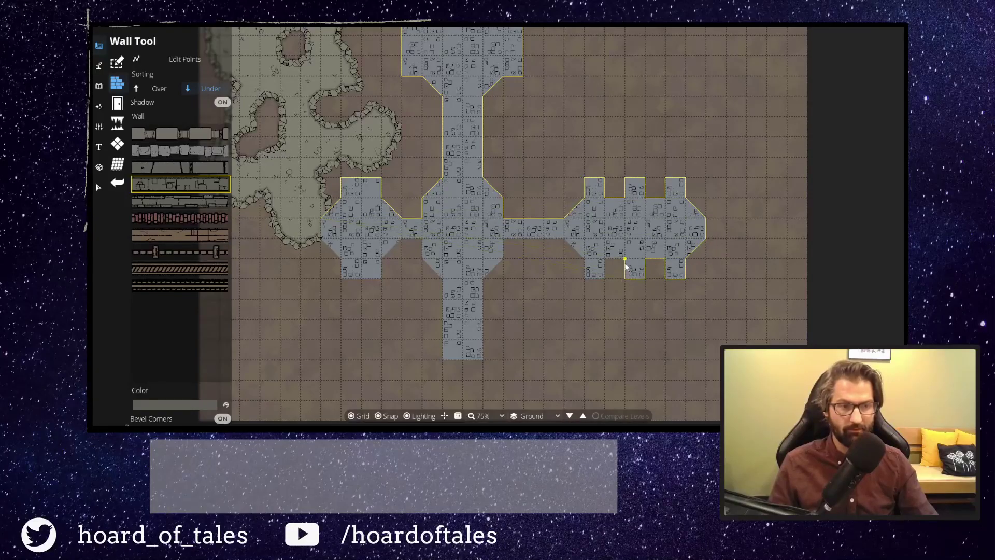
pyautogui.click(602, 269)
pyautogui.click(573, 248)
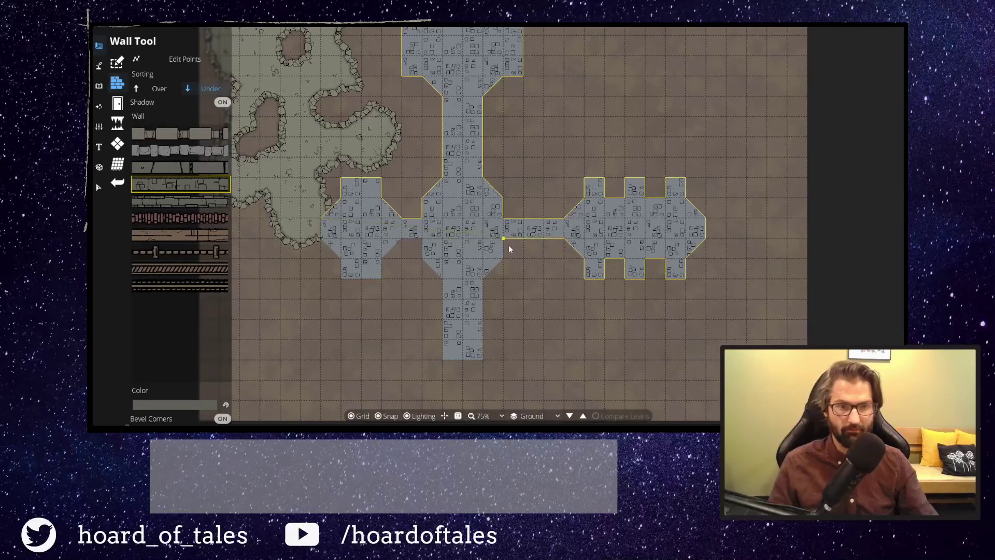
# Trace the wall around the south corridor, the west passage's lower edge and the west chamber's lower side, and finish it at the cave.
pyautogui.click(487, 275)
pyautogui.click(424, 242)
pyautogui.click(403, 241)
pyautogui.click(382, 260)
pyautogui.click(380, 275)
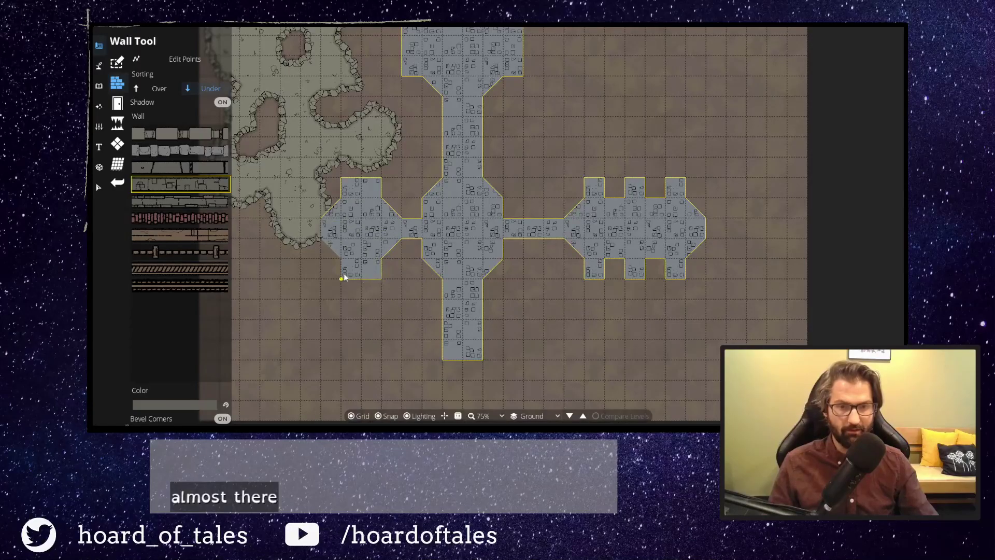
pyautogui.click(328, 244)
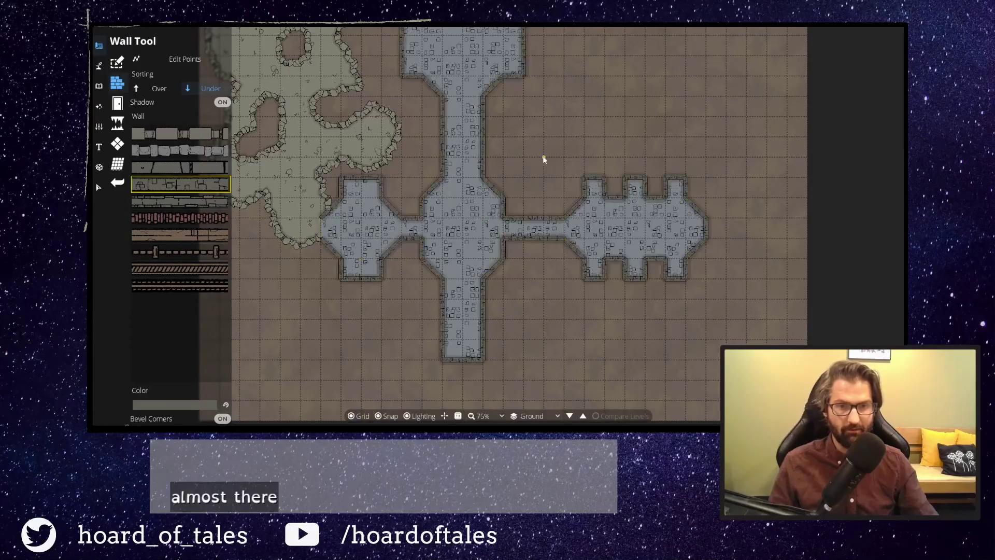
# Try to close off the east corridor with a short wall at the entrance to the east room.
pyautogui.moveTo(536, 135); pyautogui.dragTo(589, 199)
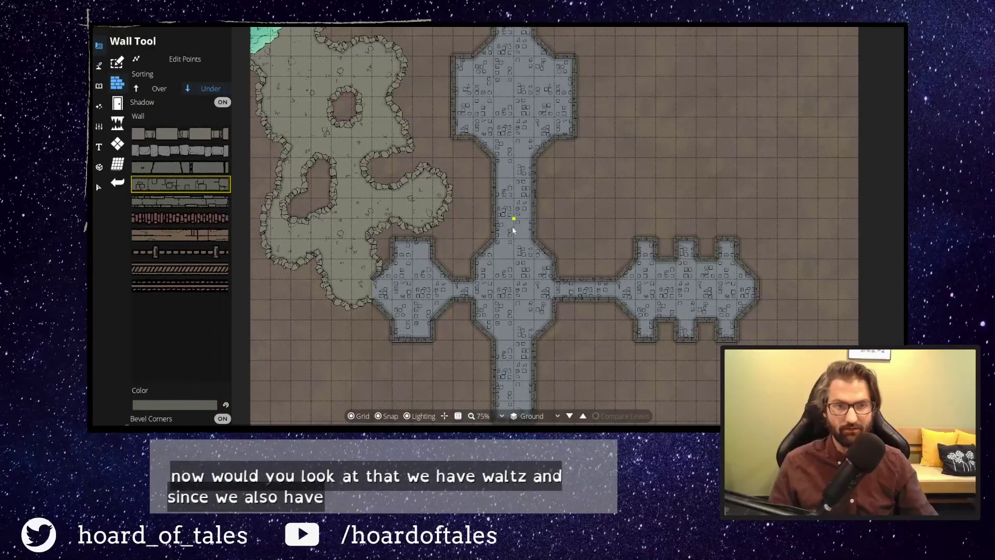
pyautogui.scroll(3, 534, 263)
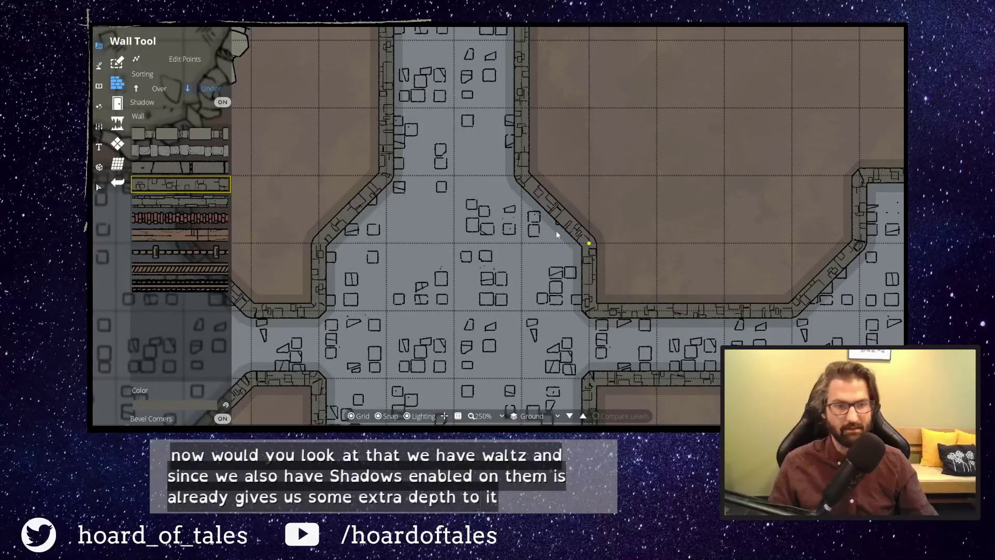
pyautogui.scroll(-5, 550, 252)
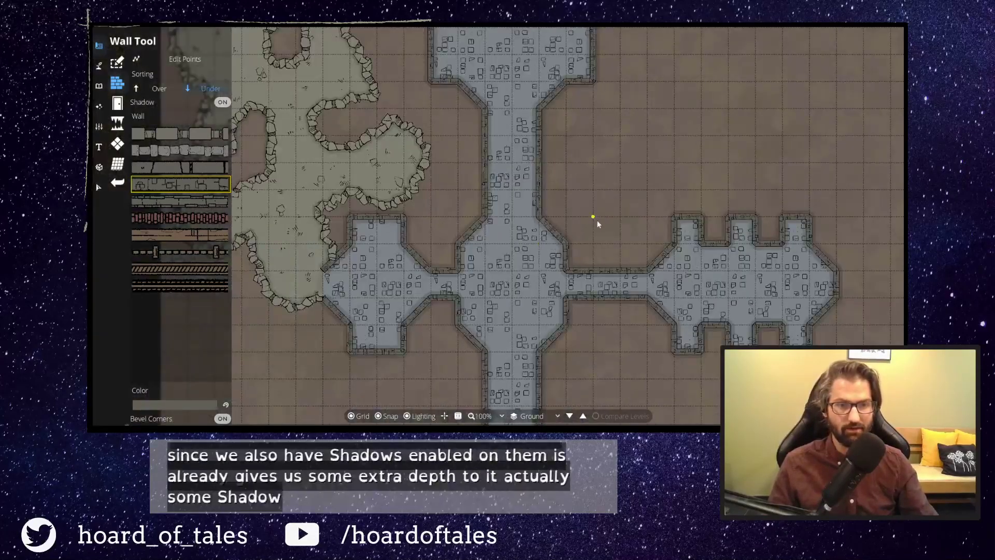
pyautogui.scroll(1, 604, 216)
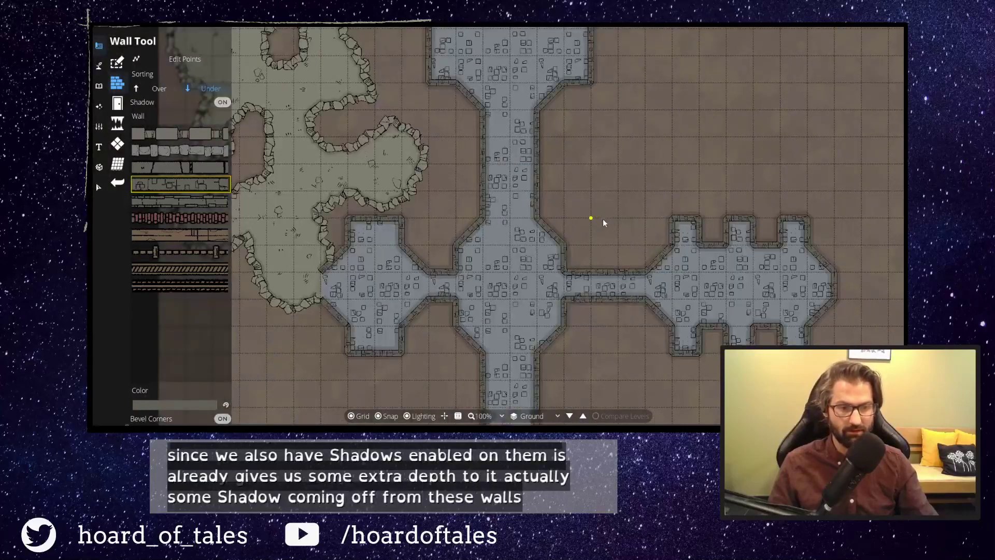
pyautogui.moveTo(587, 185); pyautogui.dragTo(562, 136)
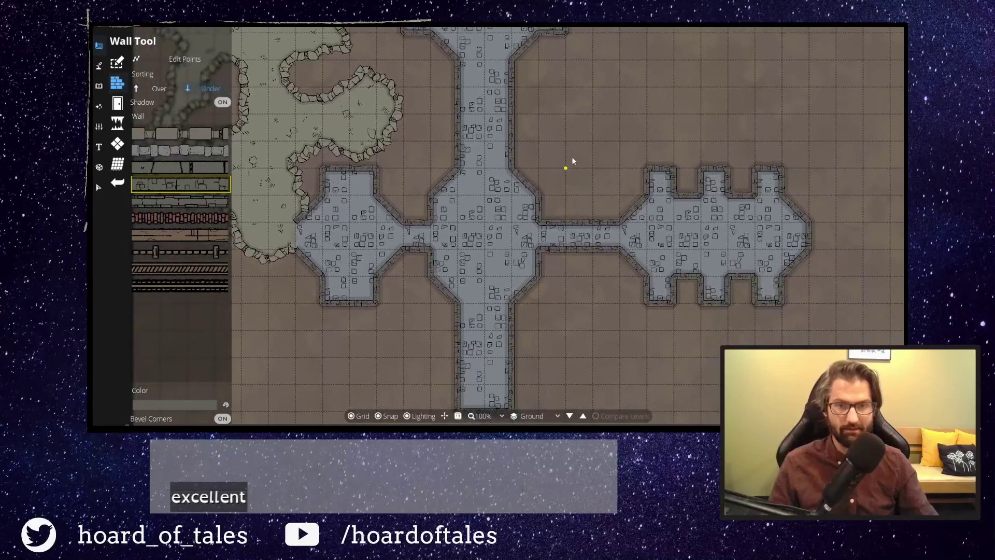
pyautogui.click(620, 226)
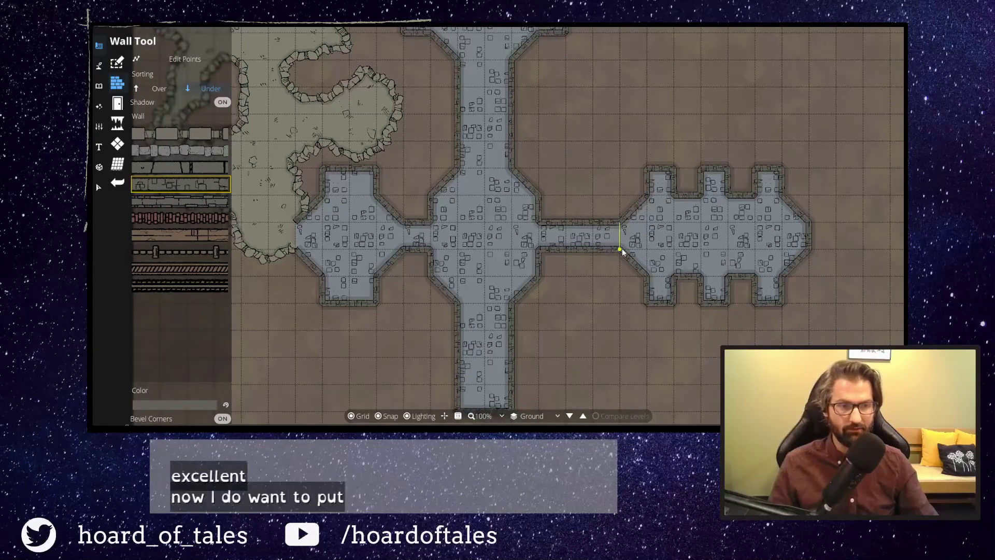
pyautogui.doubleClick(622, 252)
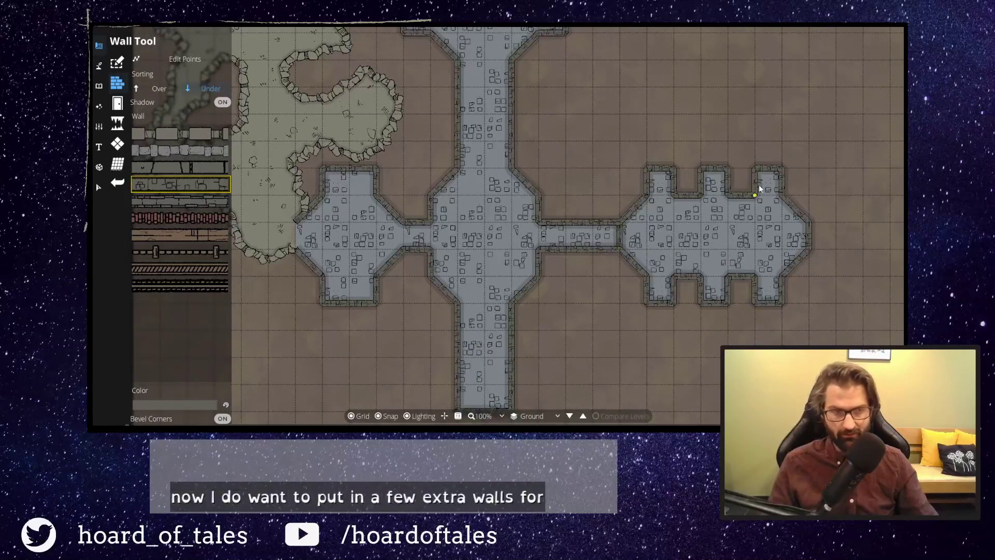
pyautogui.click(590, 149)
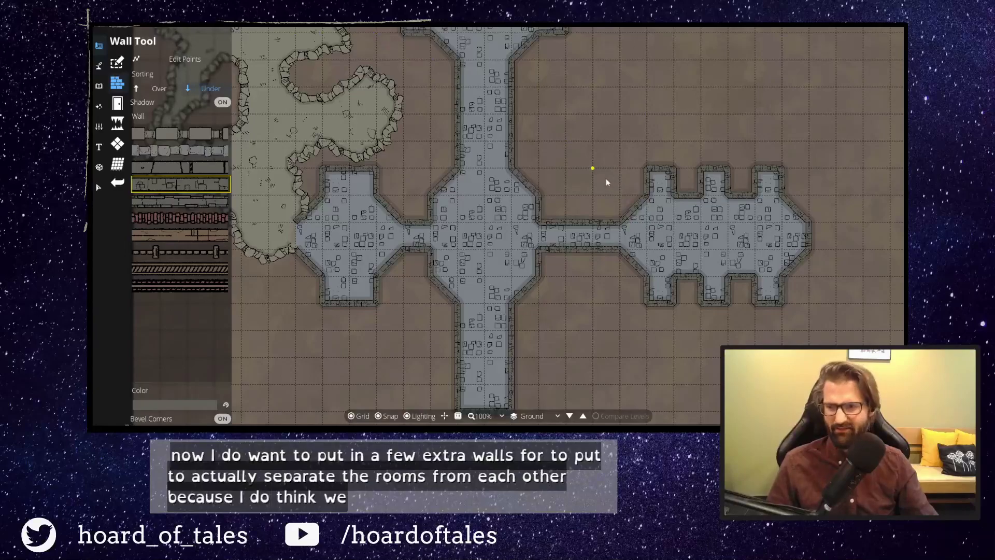
# Draw short walls across the east corridor at the east room's entrance and across the west passage at the west chamber's entrance.
pyautogui.moveTo(597, 188); pyautogui.dragTo(675, 296)
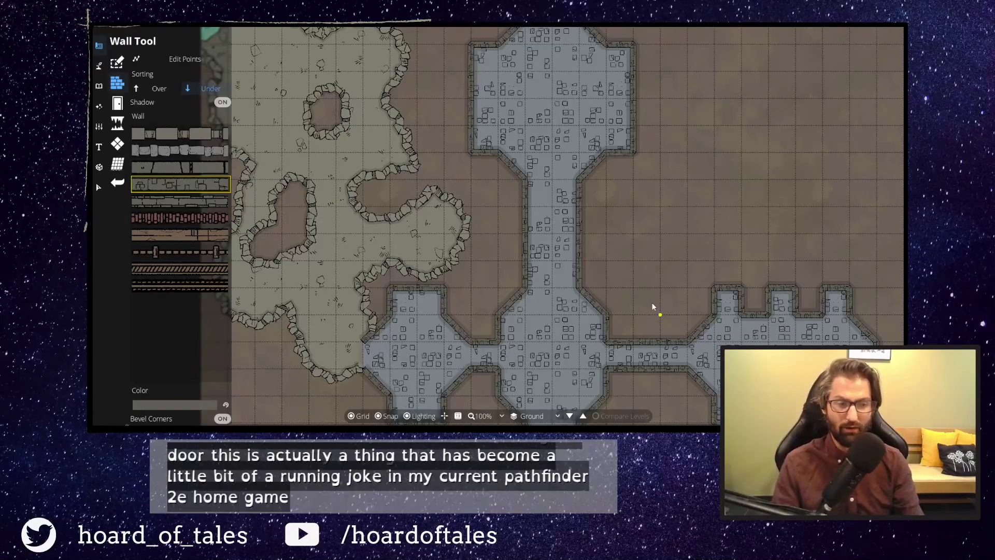
pyautogui.moveTo(649, 293); pyautogui.dragTo(575, 242)
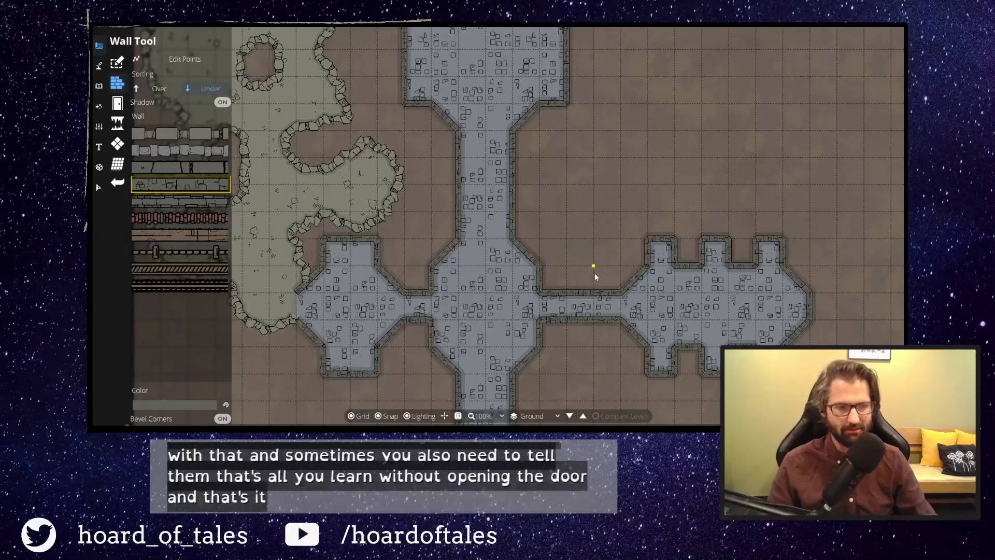
pyautogui.click(618, 294)
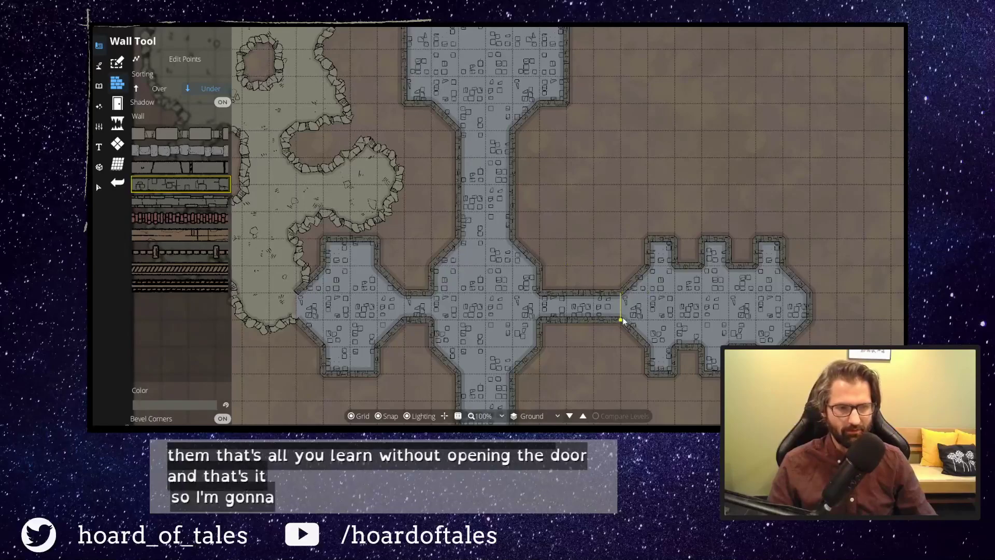
pyautogui.doubleClick(622, 320)
pyautogui.moveTo(570, 256); pyautogui.dragTo(675, 193)
pyautogui.click(508, 257)
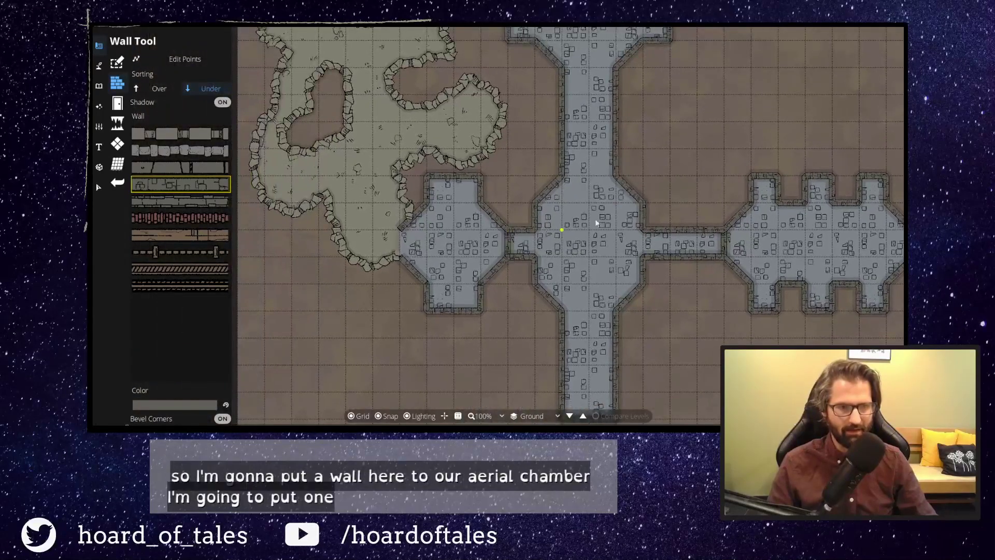
# Draw walls across the south and north corridor openings of the central hall.
pyautogui.moveTo(672, 170); pyautogui.dragTo(634, 117)
pyautogui.click(495, 265)
pyautogui.click(555, 262)
pyautogui.moveTo(625, 282); pyautogui.dragTo(610, 364)
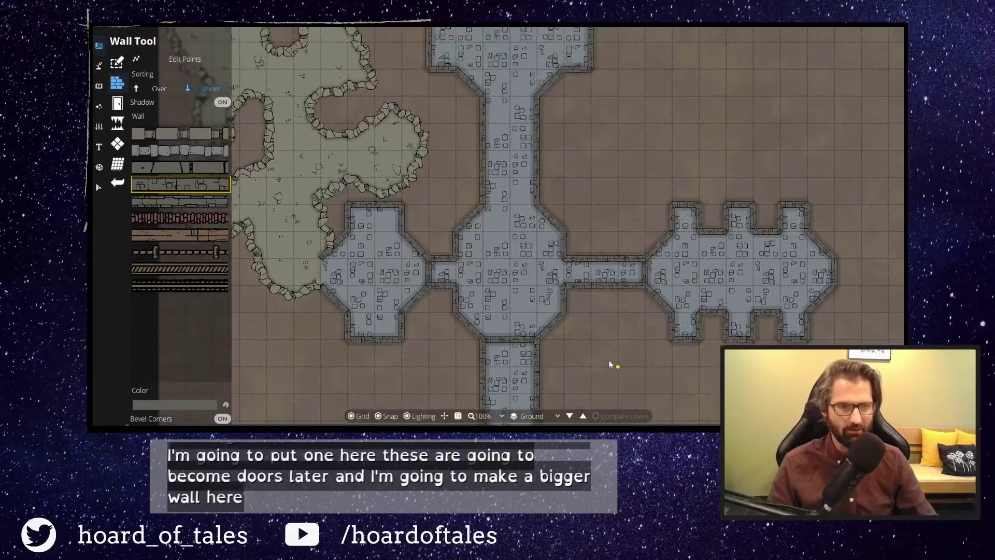
pyautogui.click(490, 206)
pyautogui.click(539, 205)
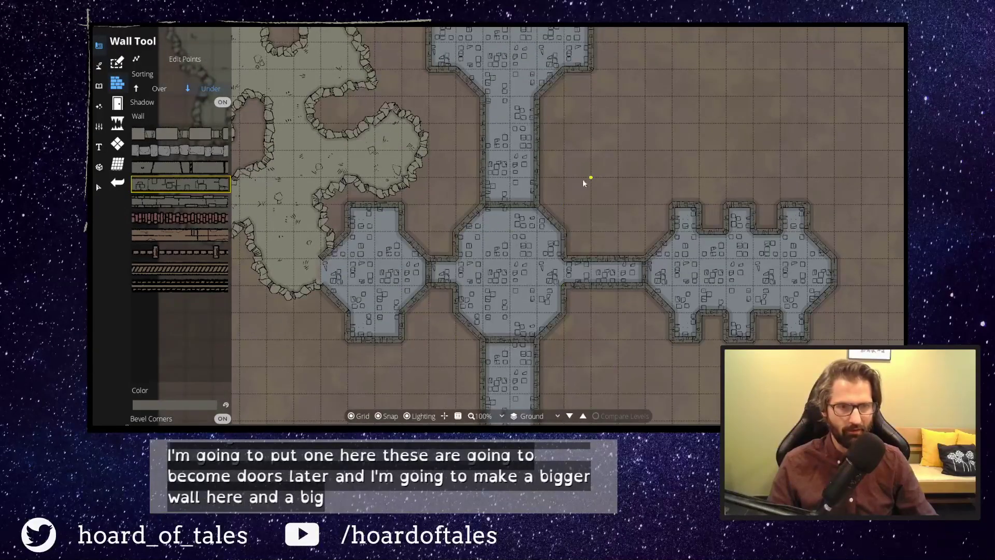
pyautogui.moveTo(564, 146); pyautogui.dragTo(641, 148)
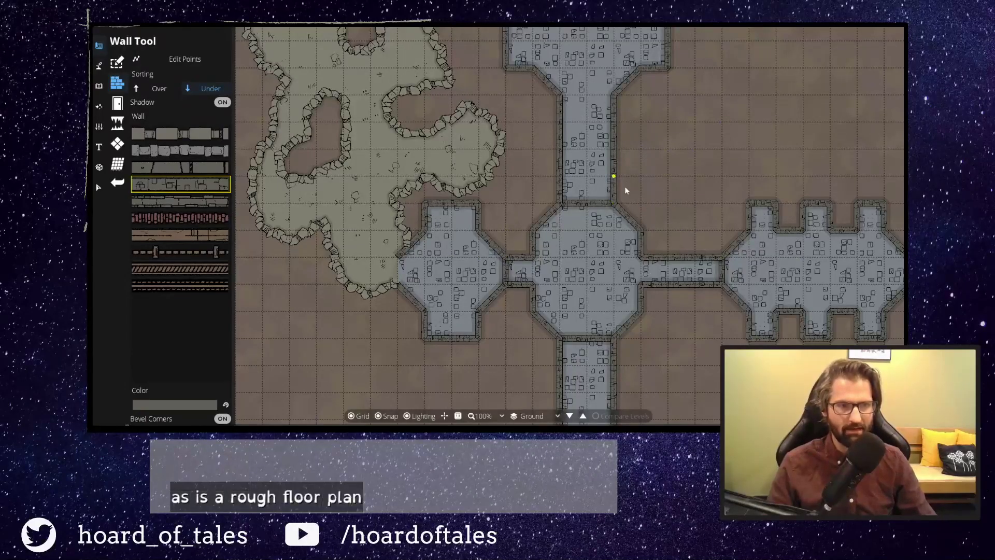
pyautogui.moveTo(716, 141); pyautogui.dragTo(594, 258)
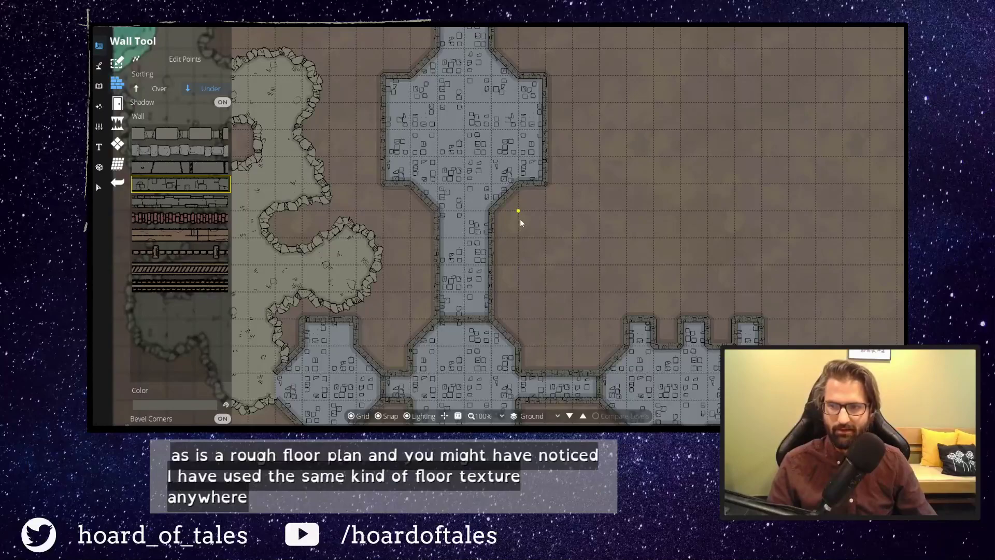
pyautogui.moveTo(552, 283); pyautogui.dragTo(624, 170)
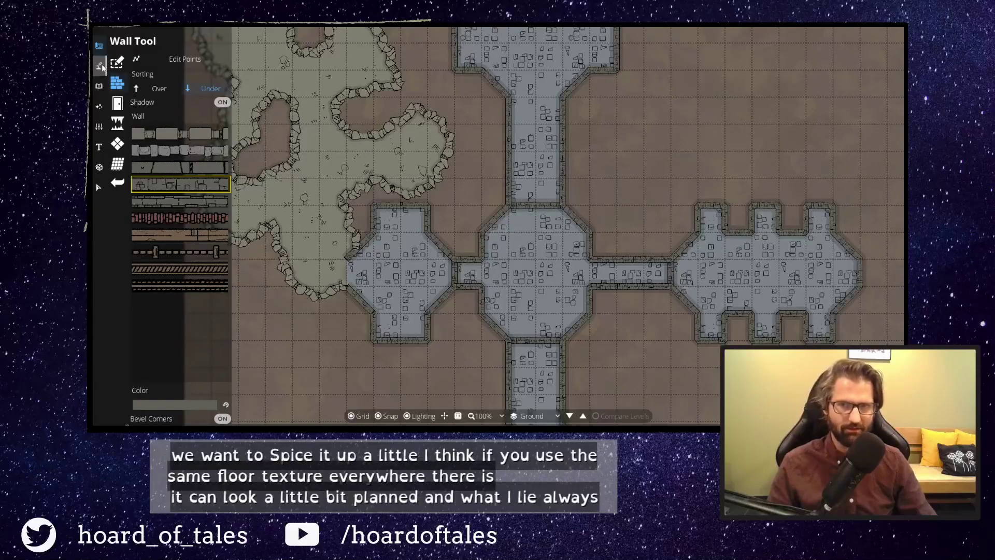
# Try to draw a zigzag floor shape across the upper part of the east room with the regular square-tile pattern.
pyautogui.click(117, 145)
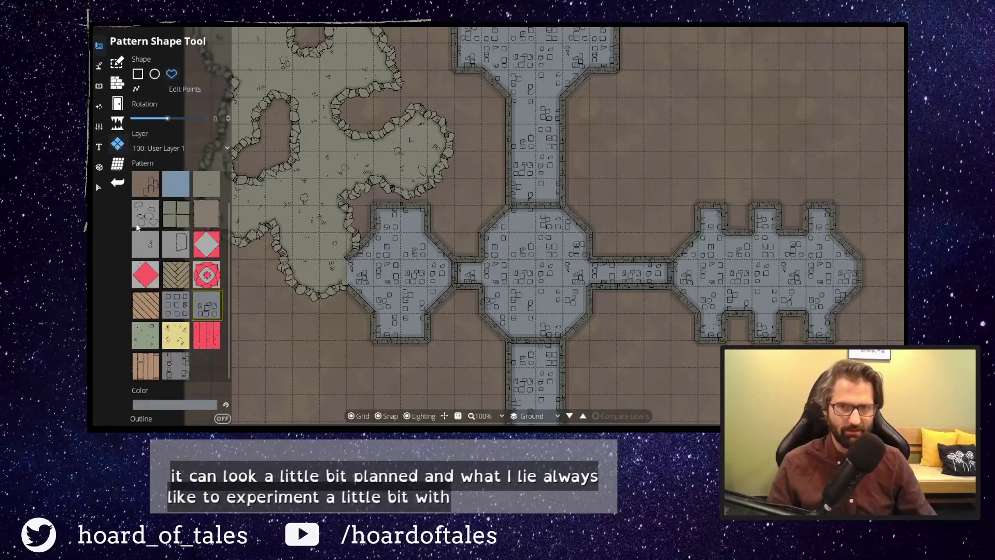
pyautogui.click(187, 310)
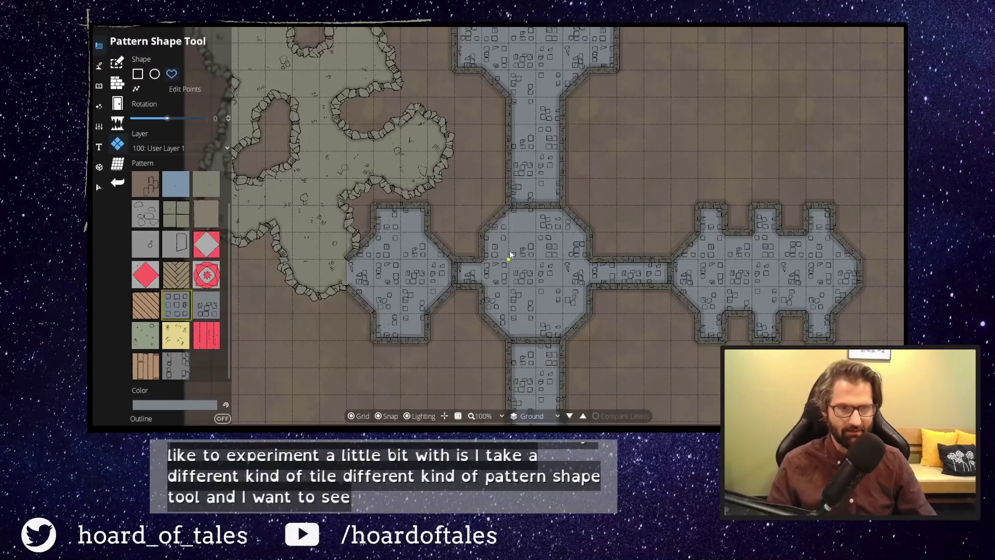
pyautogui.moveTo(667, 185); pyautogui.dragTo(512, 178)
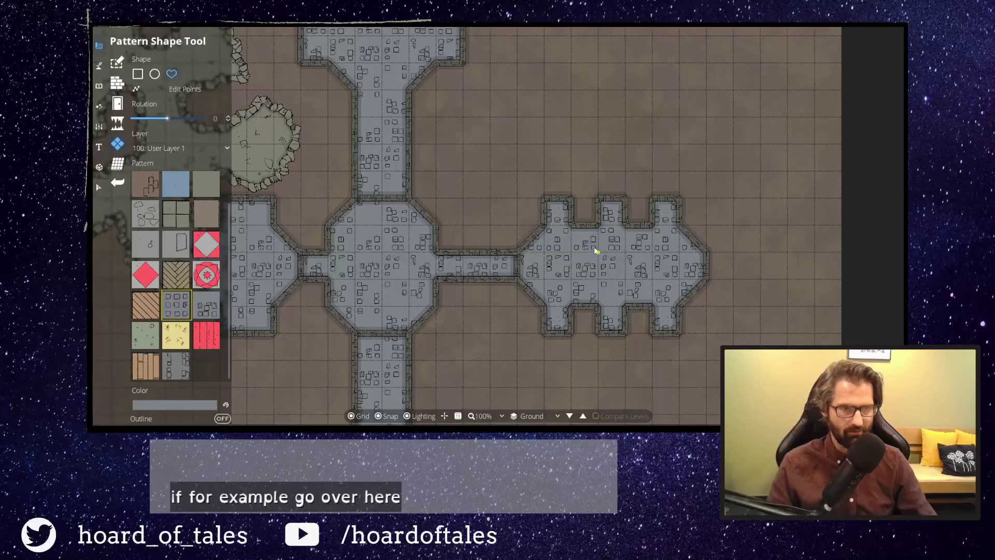
pyautogui.click(571, 252)
pyautogui.rightClick(572, 239)
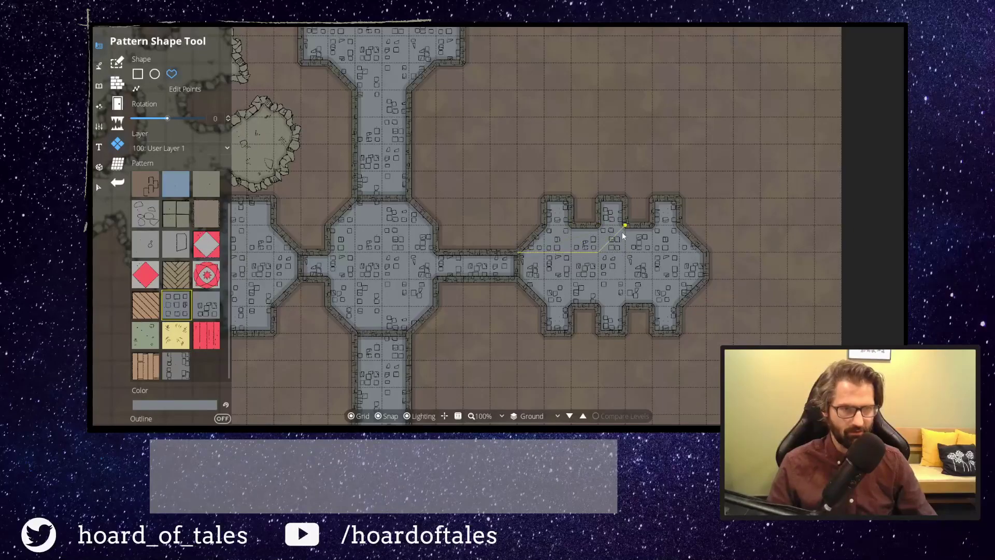
pyautogui.click(695, 248)
pyautogui.click(681, 234)
pyautogui.click(651, 251)
pyautogui.click(630, 229)
pyautogui.click(601, 251)
pyautogui.click(574, 228)
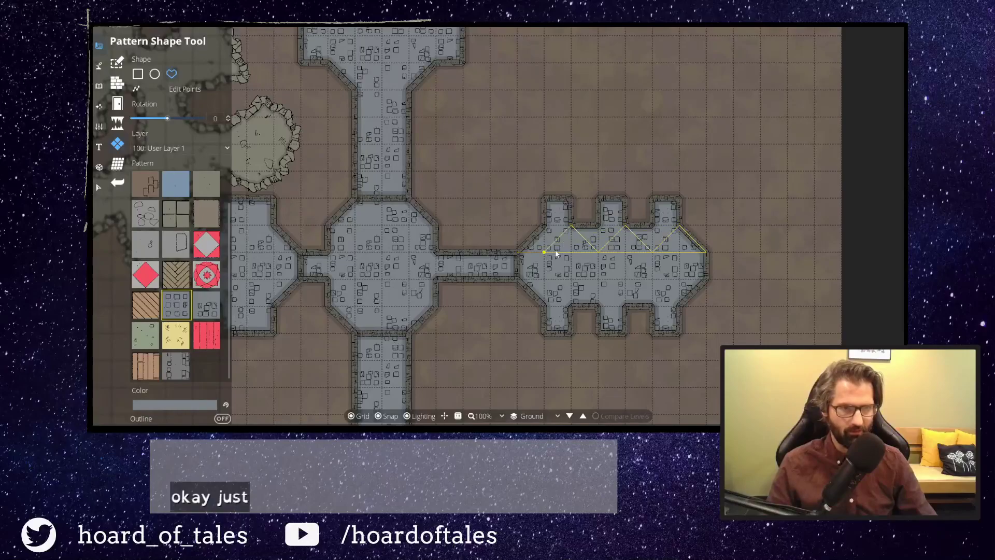
pyautogui.click(547, 251)
pyautogui.click(540, 232)
pyautogui.click(523, 250)
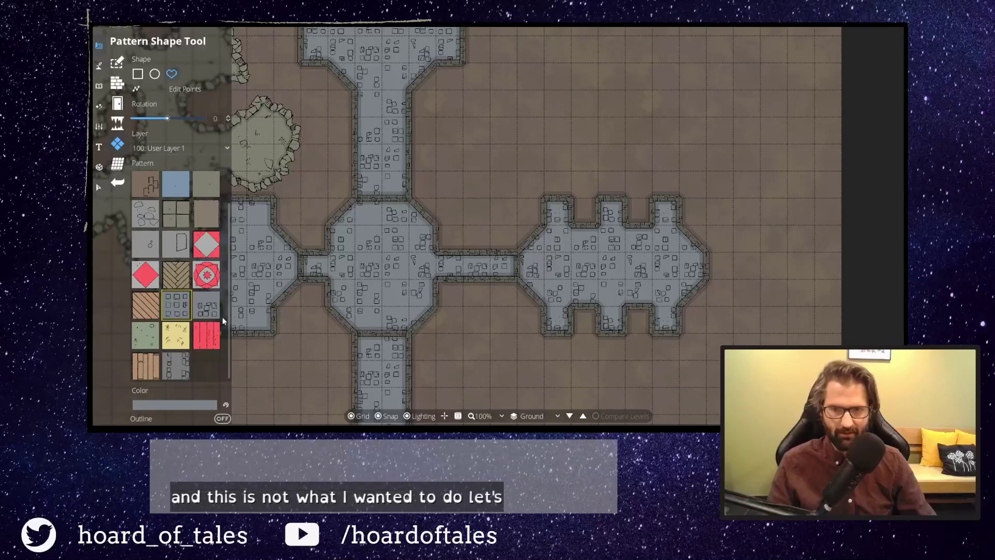
# Try to draw a sawtooth floor shape across the upper part of the east room with the plain grey stone pattern.
pyautogui.click(140, 241)
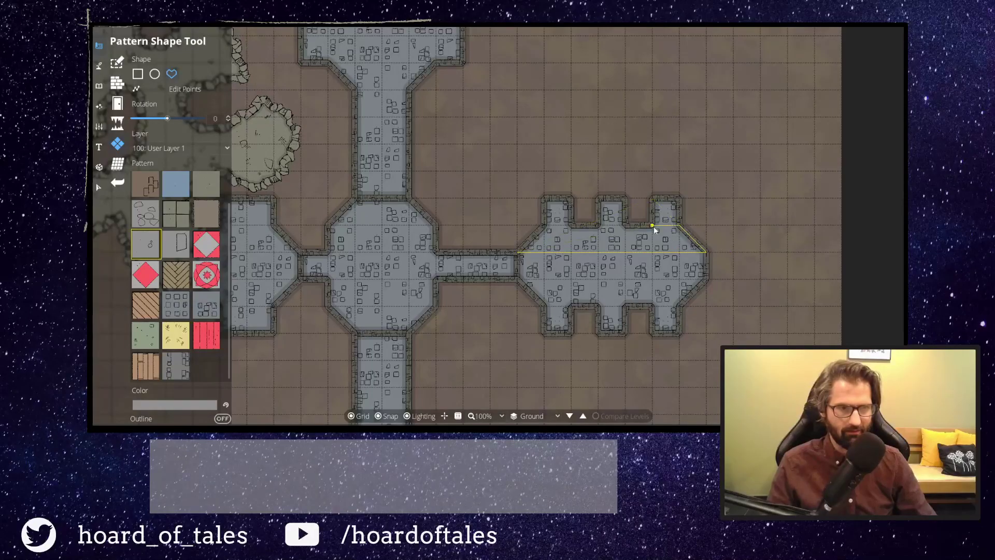
pyautogui.click(679, 226)
pyautogui.click(655, 229)
pyautogui.click(656, 248)
pyautogui.click(627, 228)
pyautogui.click(629, 253)
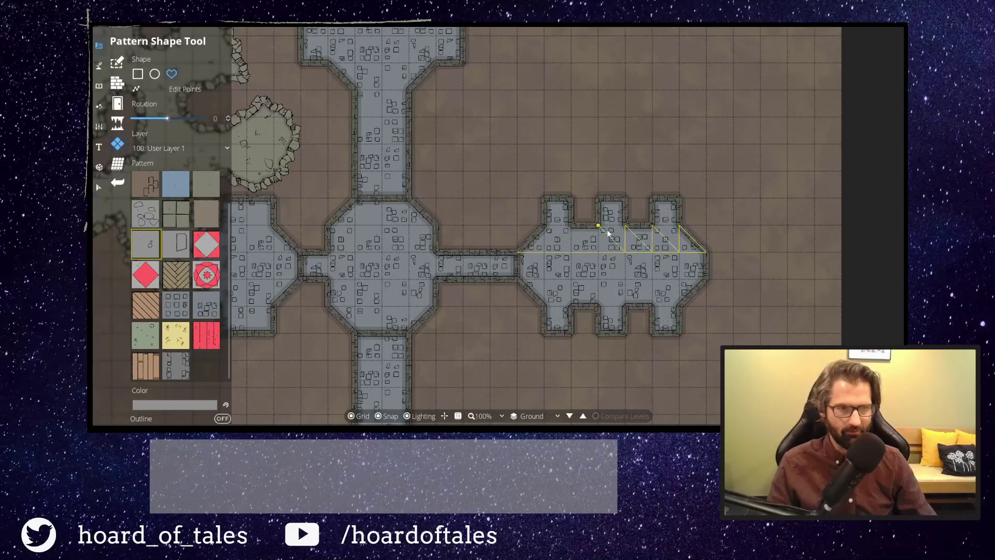
pyautogui.click(573, 231)
pyautogui.click(573, 253)
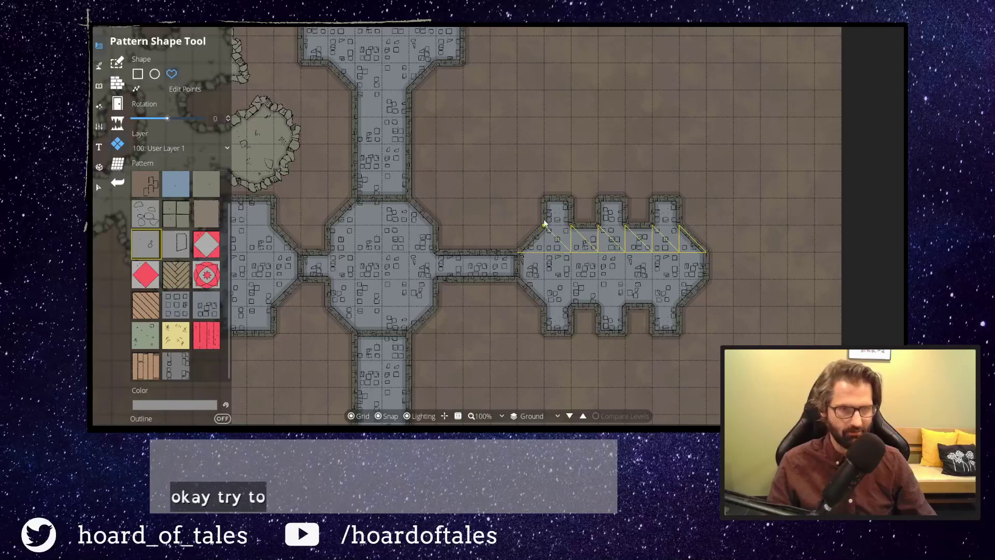
pyautogui.click(543, 253)
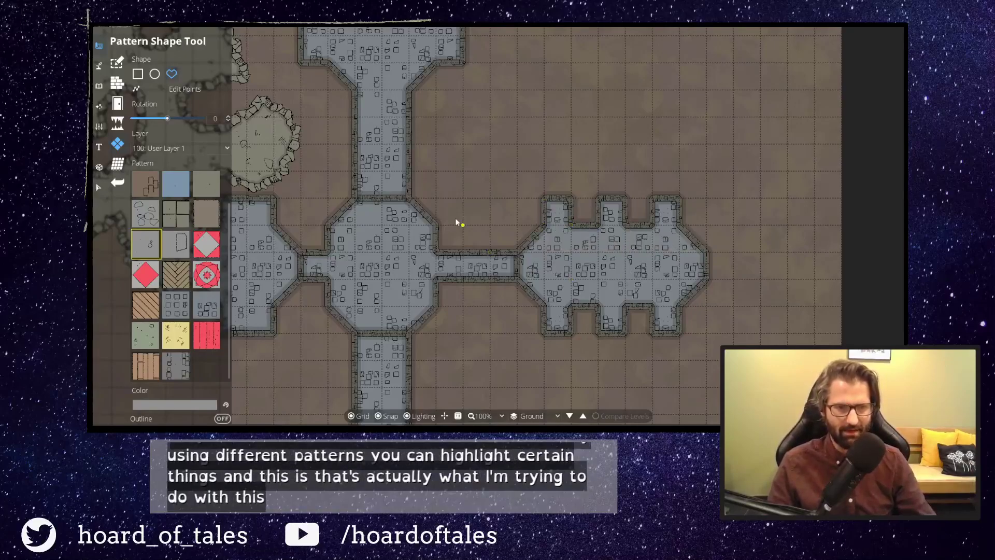
# Try a floor patch in the large grey slab pattern along the central hall's southwest corner and undo it.
pyautogui.moveTo(474, 214); pyautogui.dragTo(590, 201)
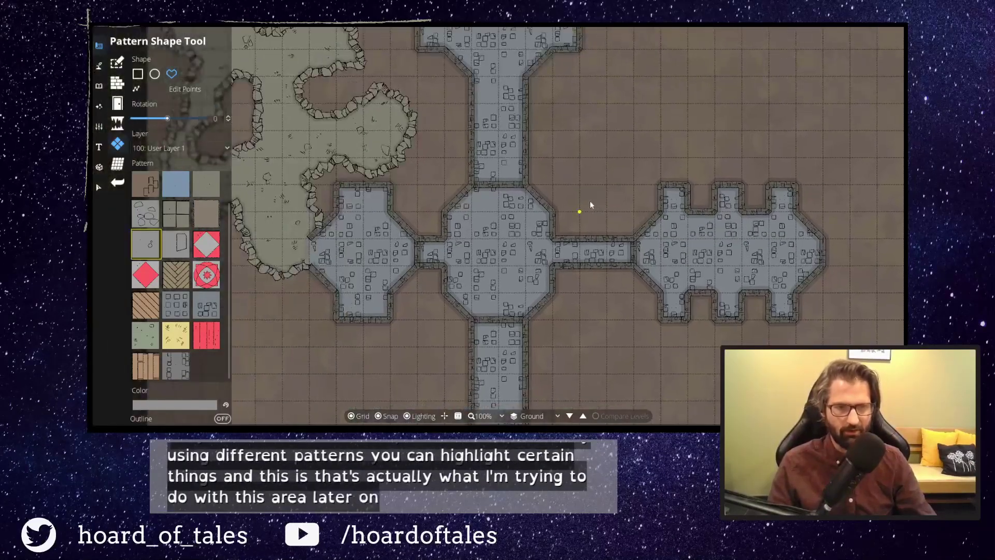
pyautogui.click(183, 249)
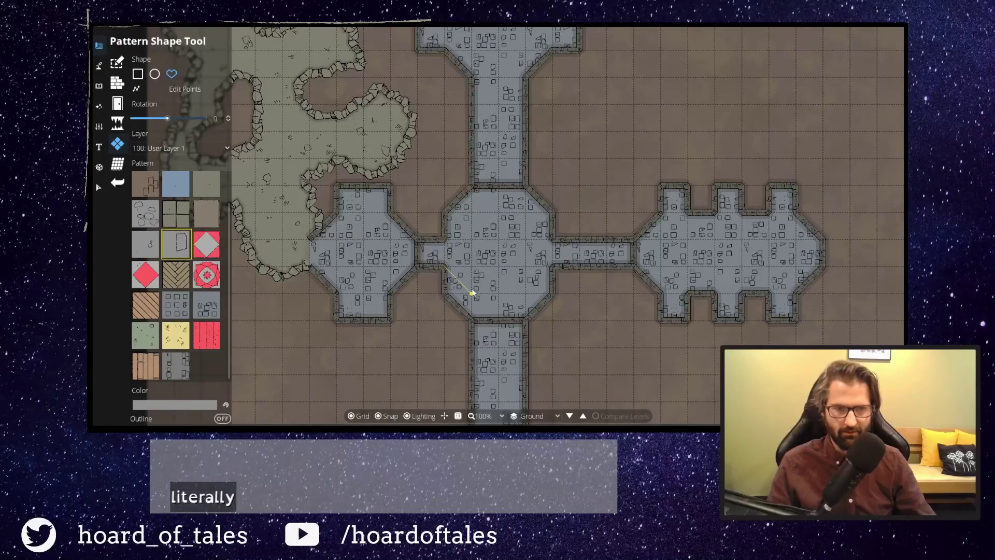
pyautogui.click(471, 321)
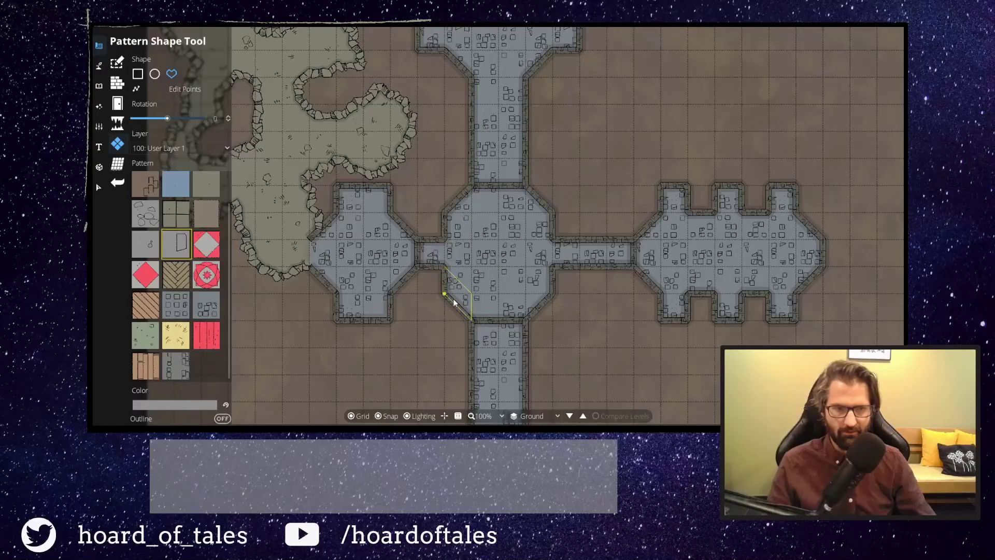
pyautogui.click(446, 269)
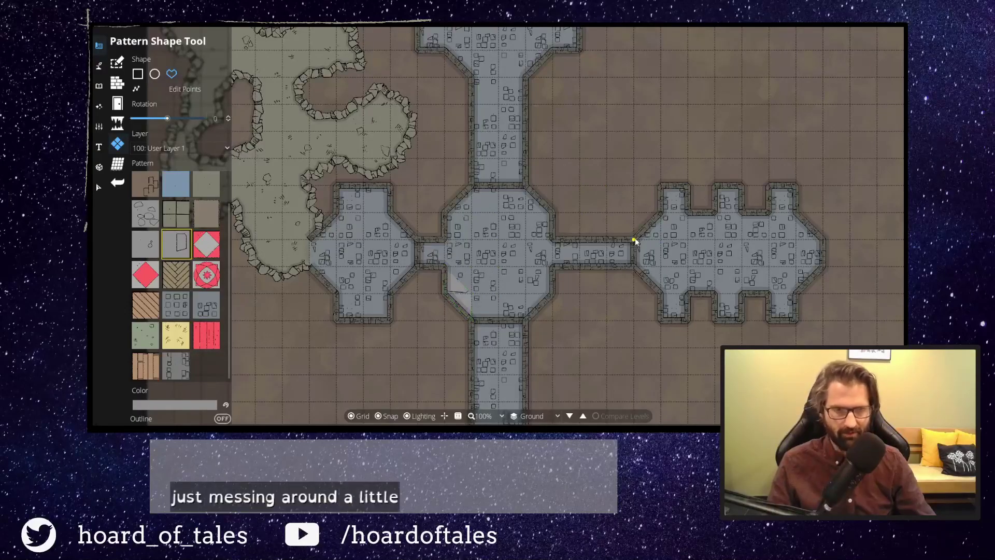
pyautogui.hotkey('ctrl', 'z')
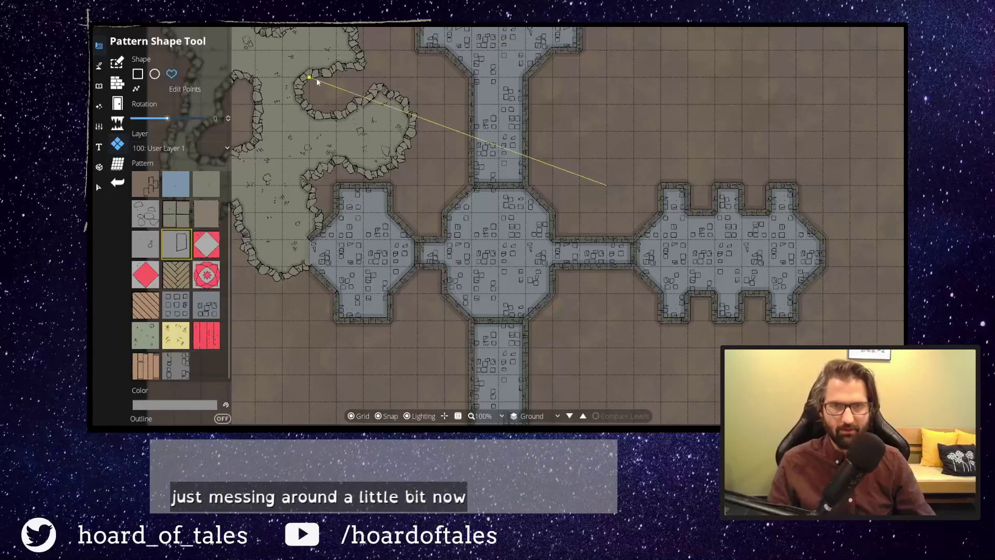
# Try a one-tile triangle of the large slab pattern on the empty ground above the east corridor.
pyautogui.click(617, 198)
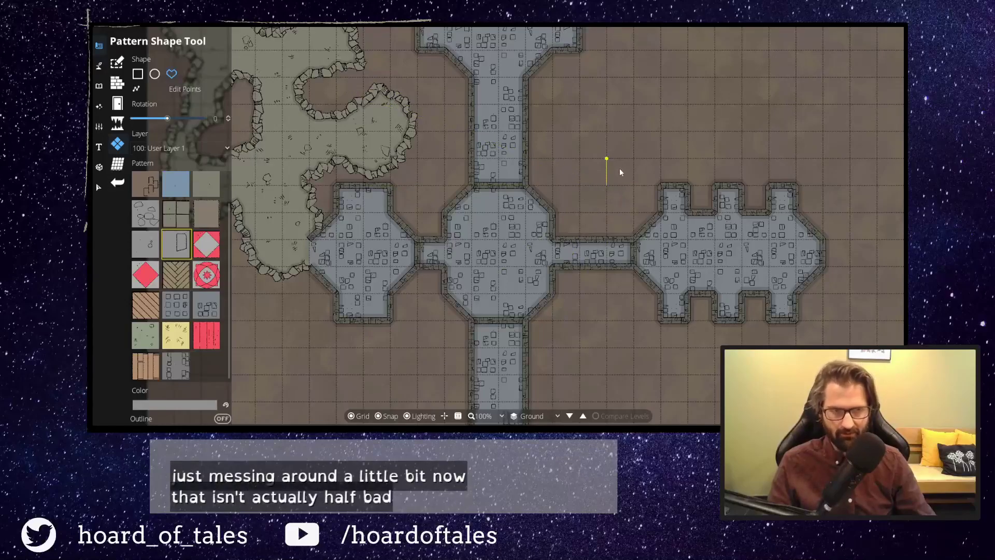
pyautogui.click(619, 165)
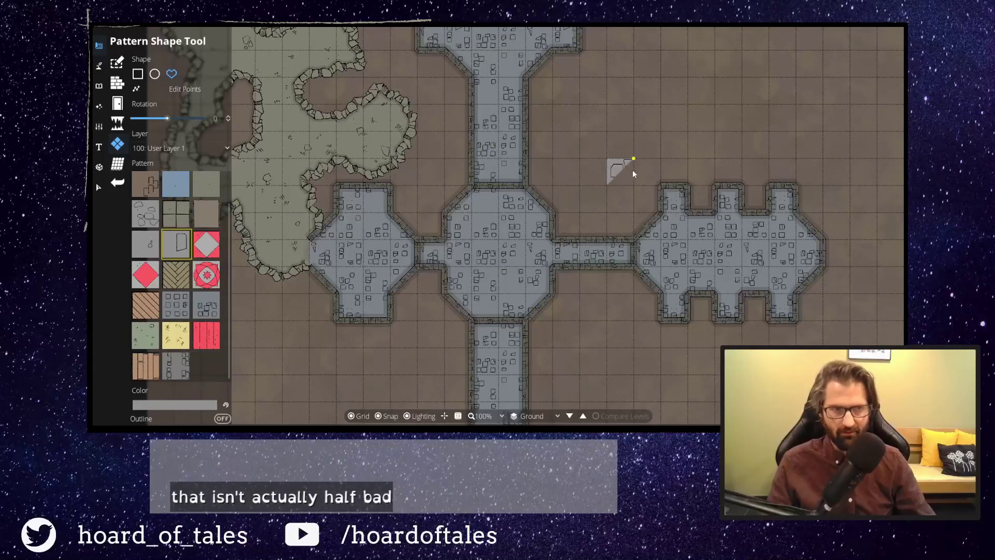
pyautogui.press('Escape')
# Try a pointed floor shape two tiles wide and four tiles tall in the large slab pattern inside the central hall.
pyautogui.click(470, 273)
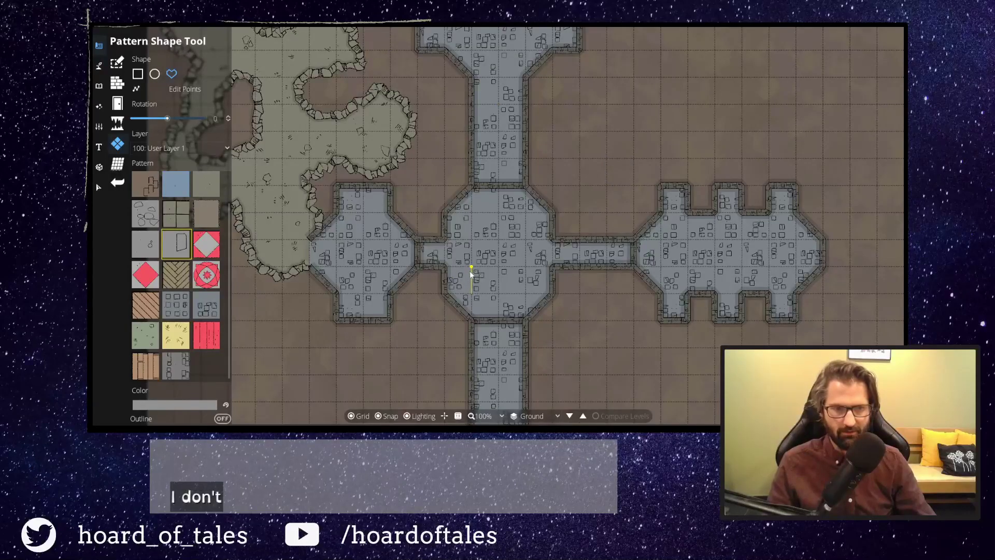
pyautogui.click(471, 284)
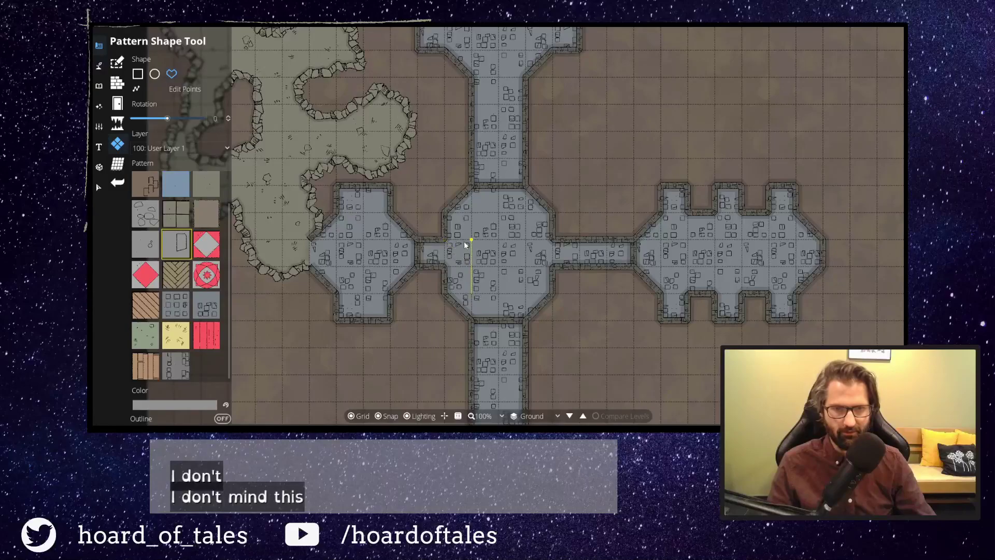
pyautogui.click(484, 223)
pyautogui.click(525, 238)
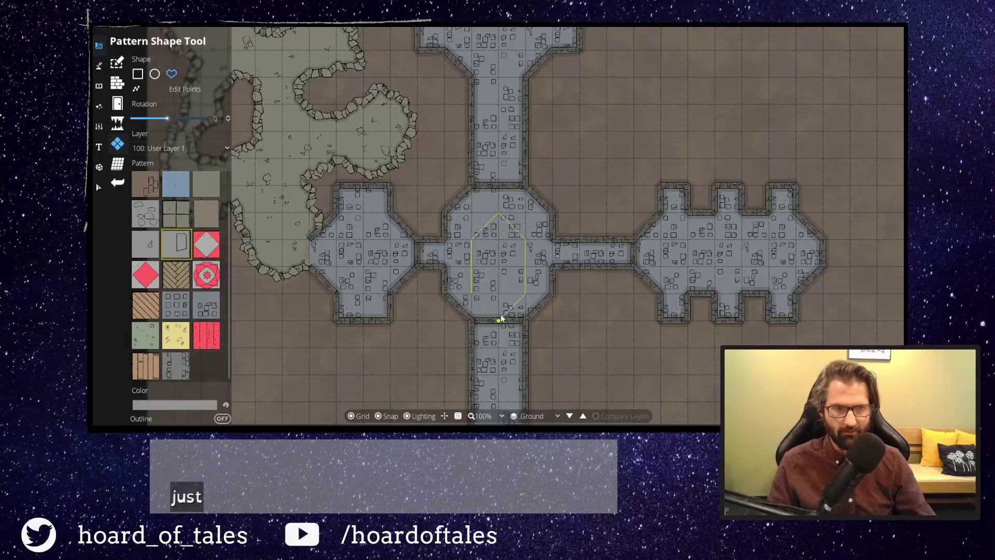
pyautogui.click(473, 292)
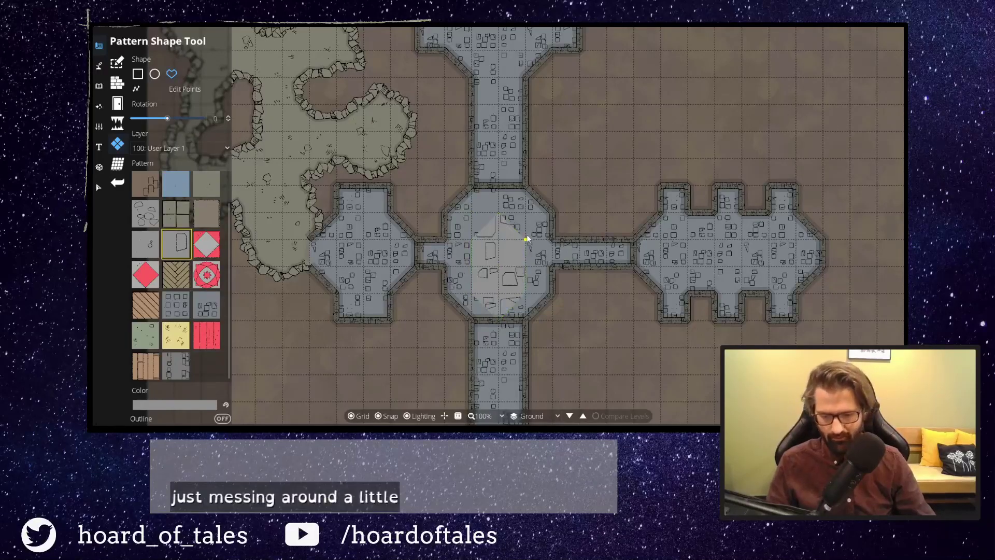
pyautogui.hotkey('ctrl', 'z')
# Try a taller floor shape pointed at both ends in the large slab pattern from the central hall's north to south wall.
pyautogui.click(472, 213)
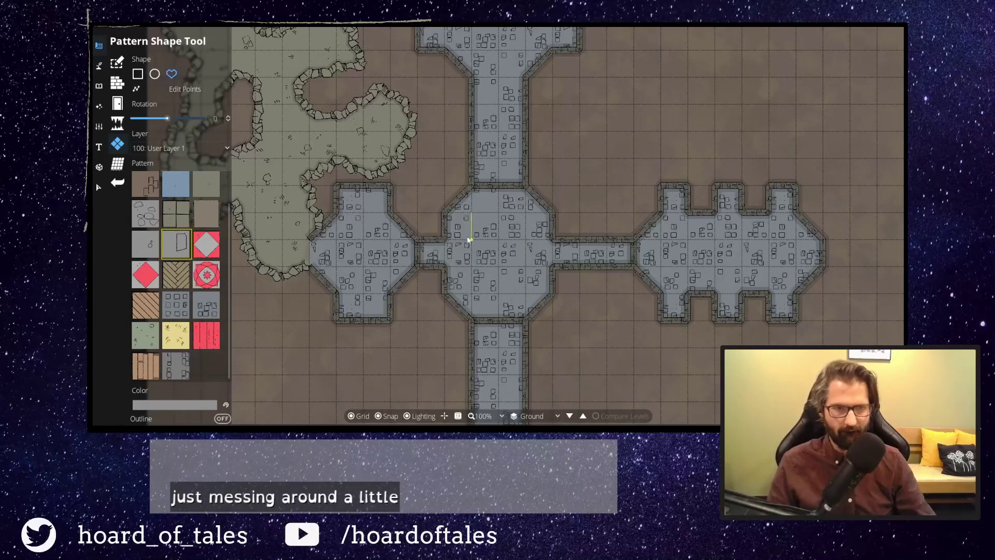
pyautogui.click(466, 293)
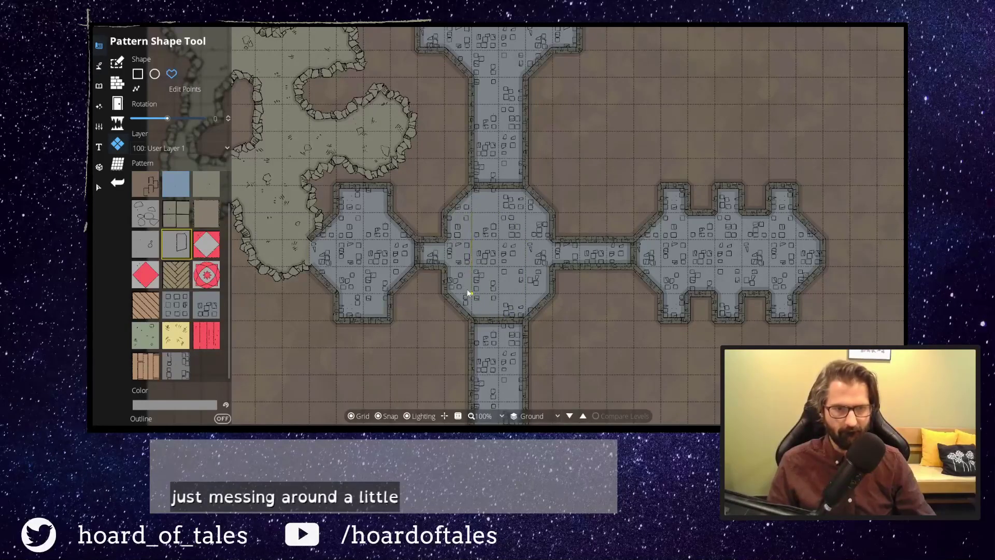
pyautogui.click(492, 317)
pyautogui.click(506, 195)
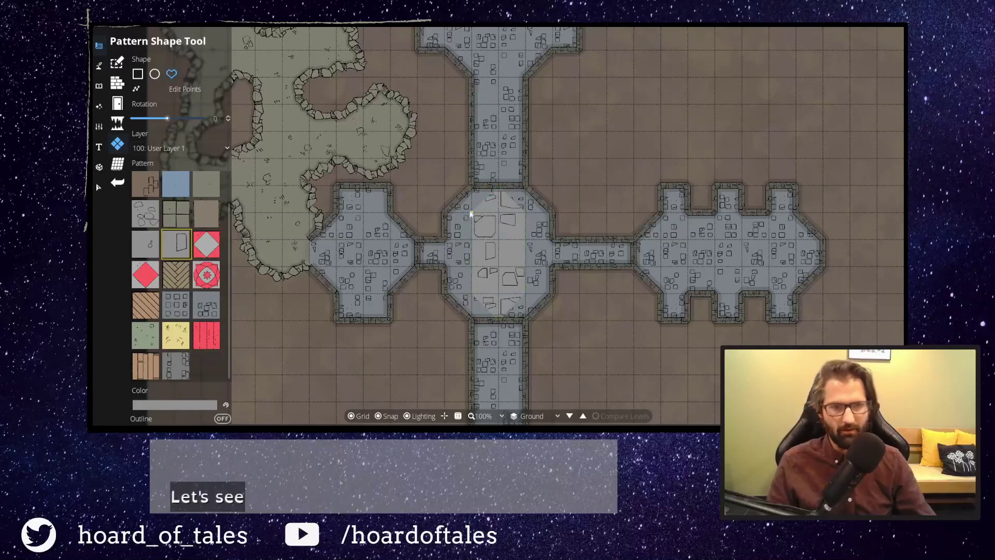
pyautogui.hotkey('ctrl', 'z')
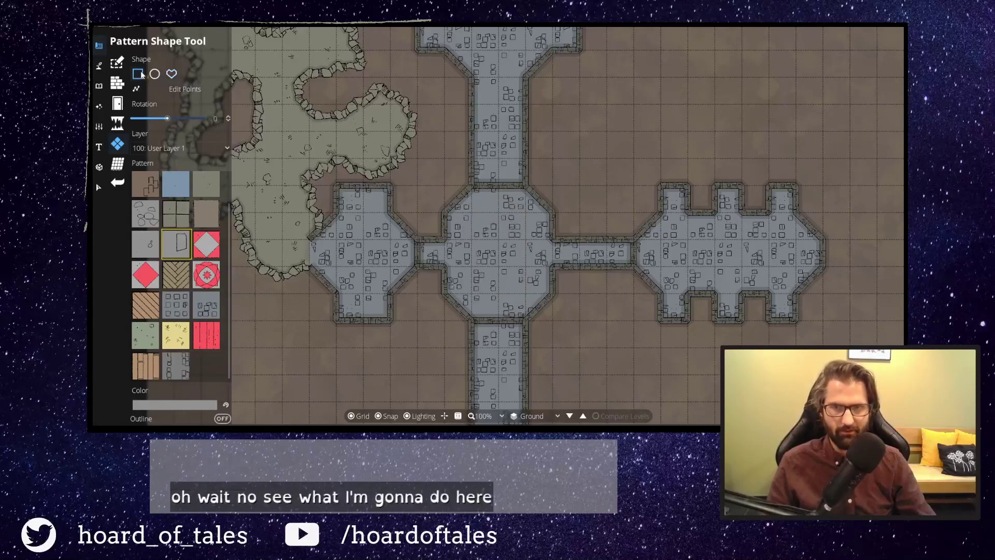
# Try a two by five tile rectangle of the large slab pattern running north to south through the central hall.
pyautogui.moveTo(472, 185); pyautogui.dragTo(528, 323)
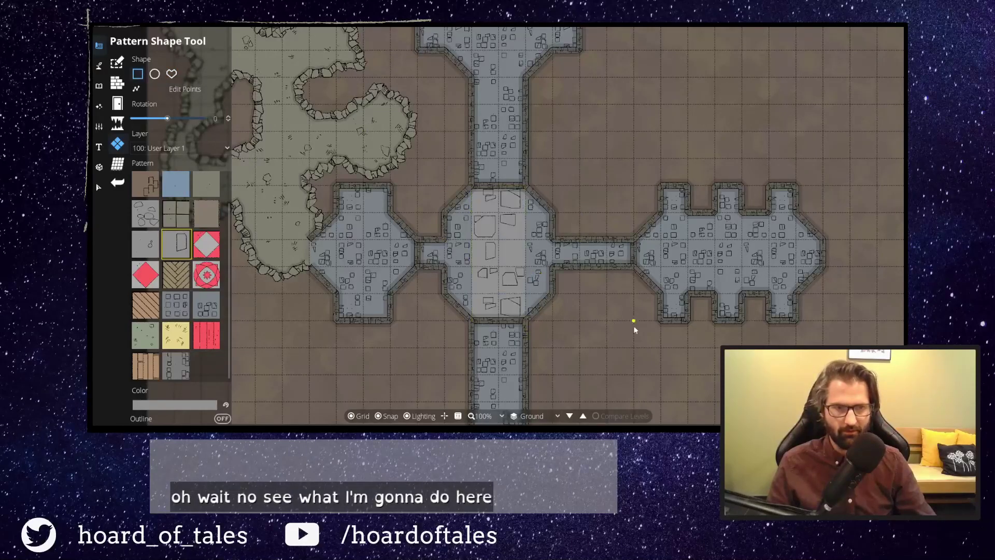
pyautogui.moveTo(577, 194); pyautogui.dragTo(663, 208)
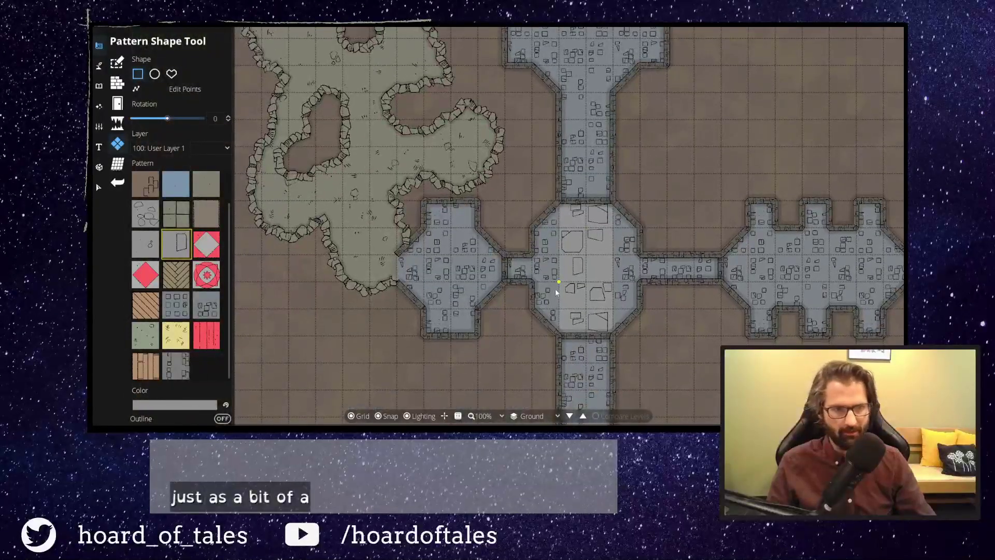
pyautogui.moveTo(661, 171); pyautogui.dragTo(615, 208)
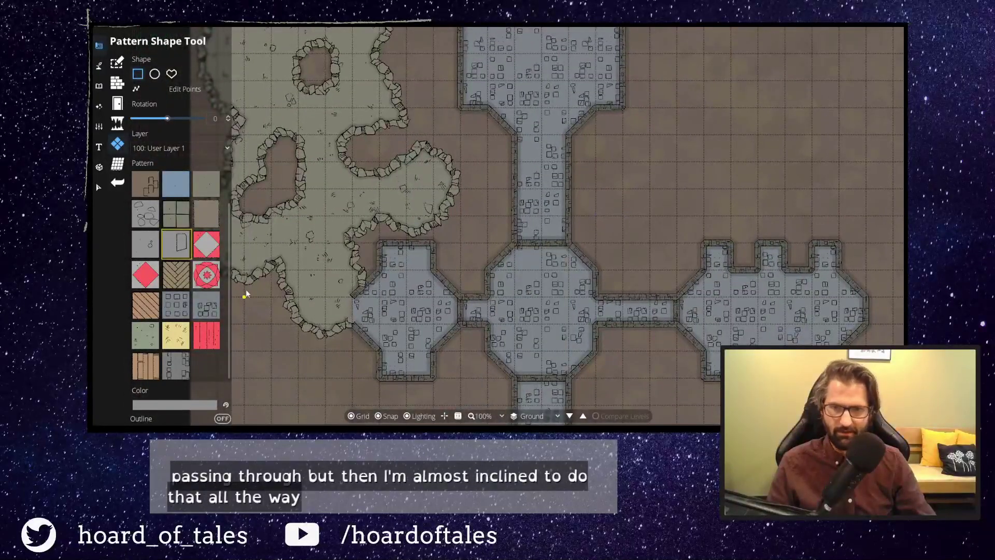
# Try covering the central hall's whole octagonal floor with a custom polygon in the plain grey stone pattern.
pyautogui.click(146, 244)
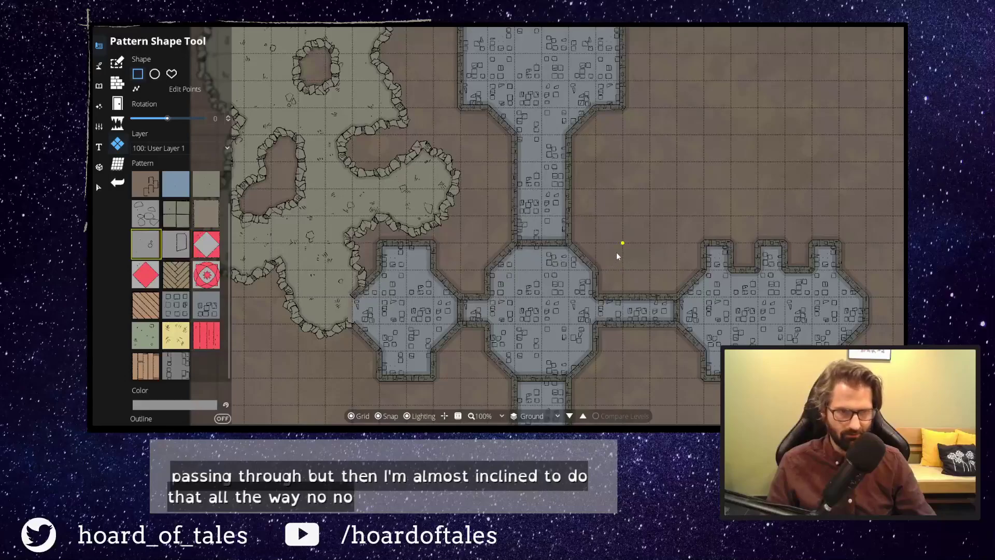
pyautogui.moveTo(617, 253); pyautogui.dragTo(615, 200)
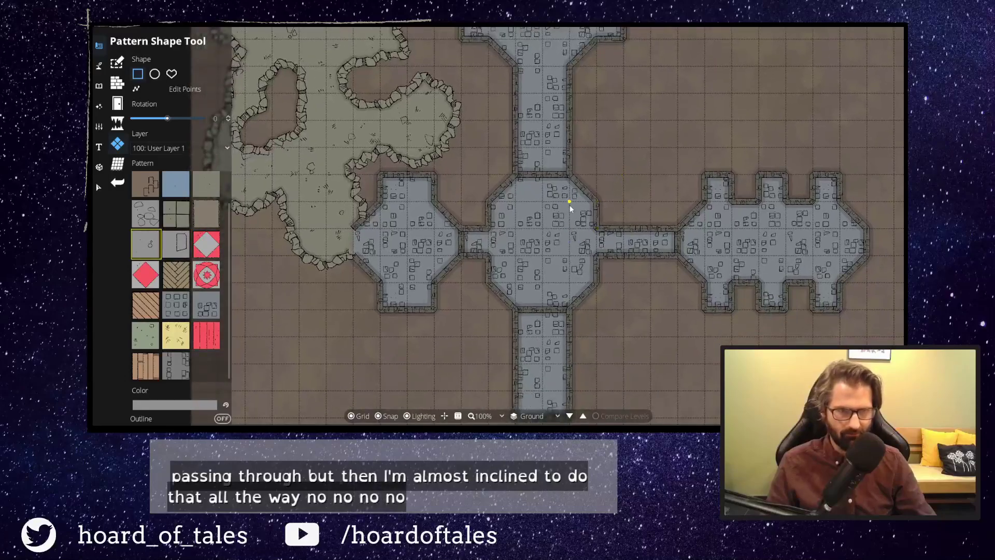
pyautogui.click(172, 73)
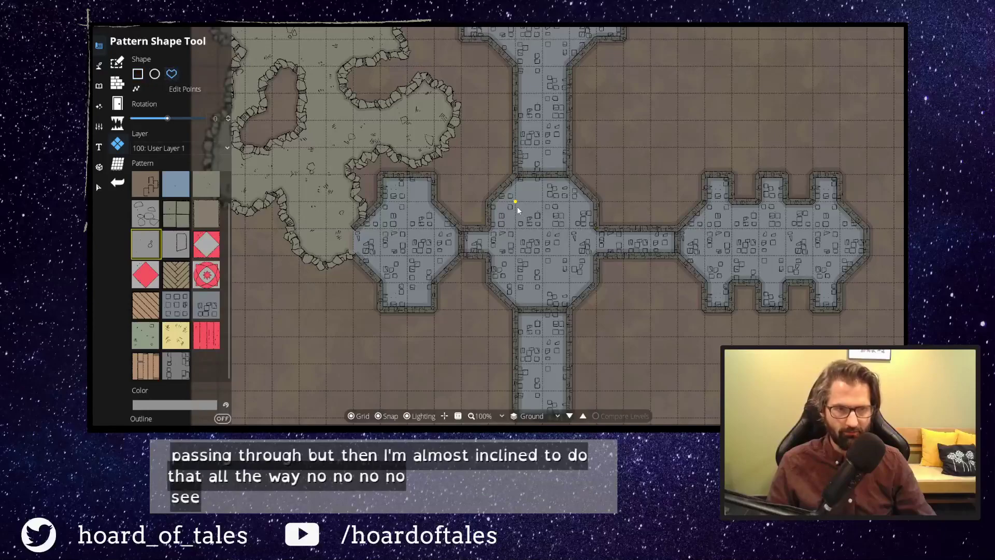
pyautogui.click(489, 201)
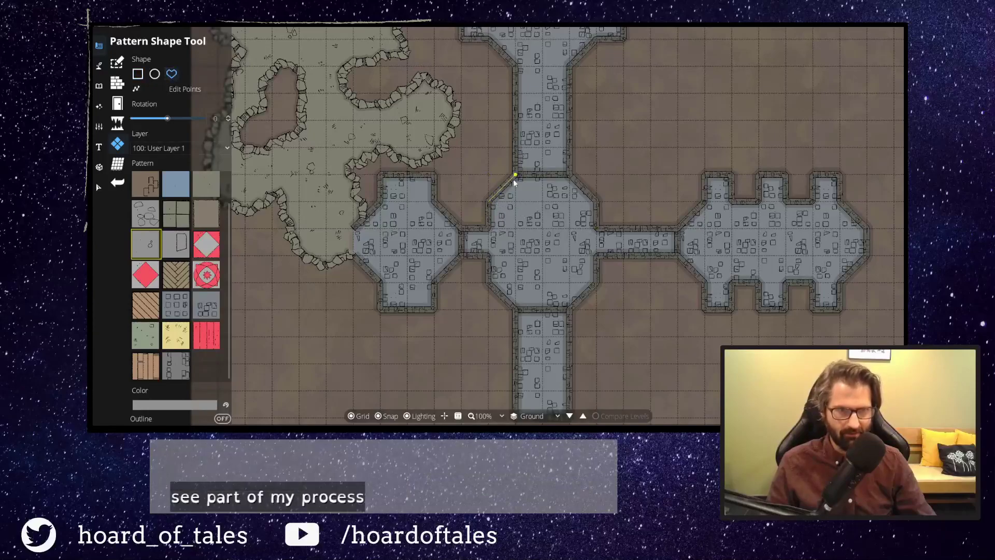
pyautogui.click(570, 175)
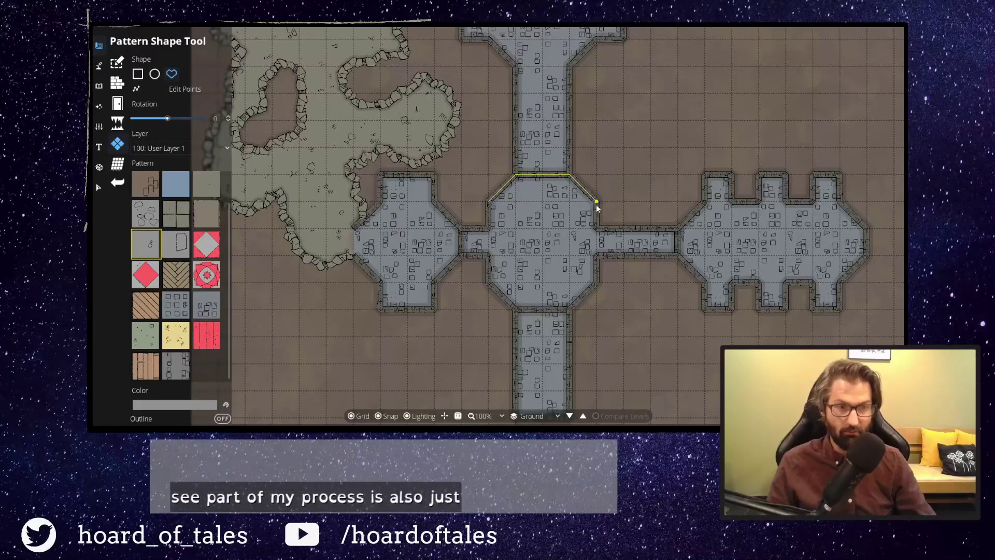
pyautogui.click(597, 202)
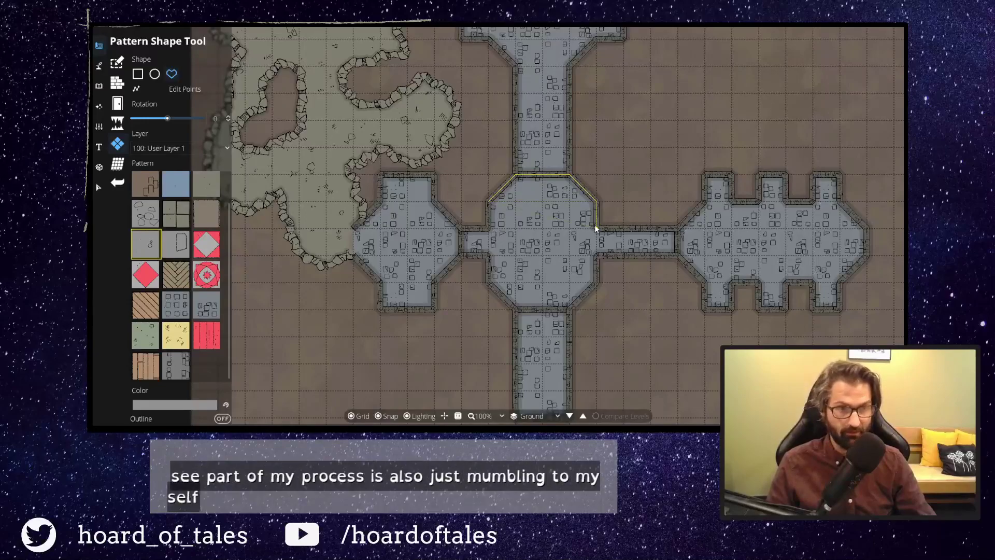
pyautogui.click(596, 283)
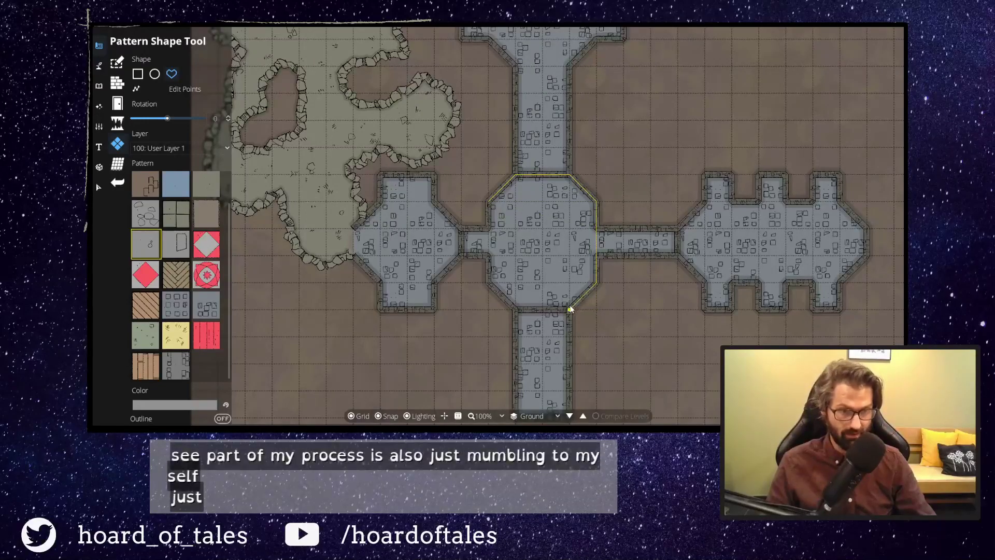
pyautogui.click(570, 310)
pyautogui.click(516, 310)
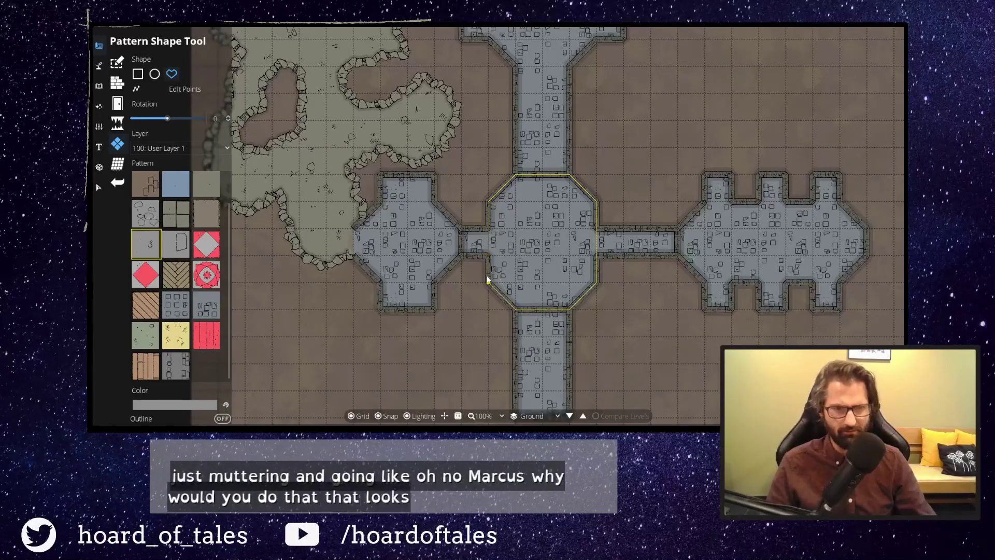
pyautogui.click(489, 282)
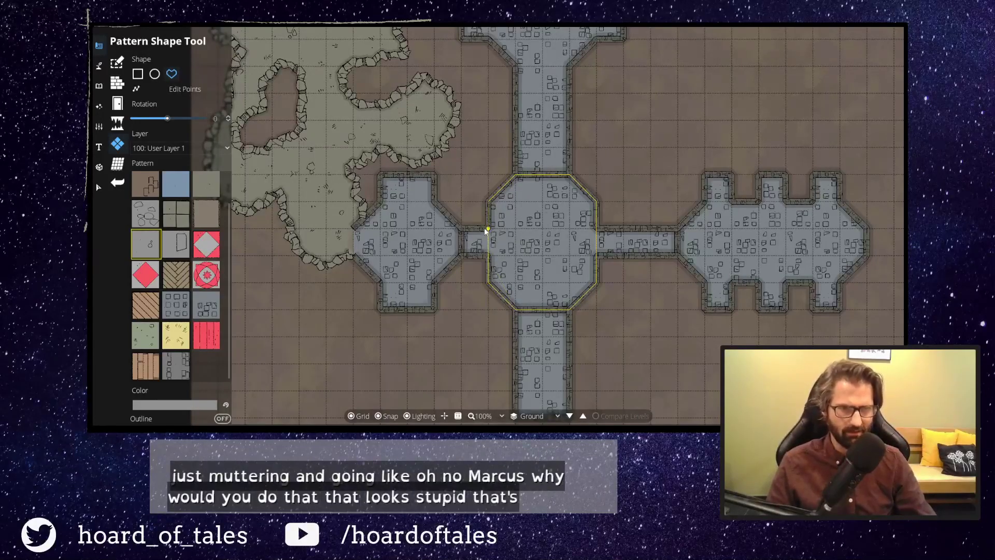
pyautogui.click(488, 202)
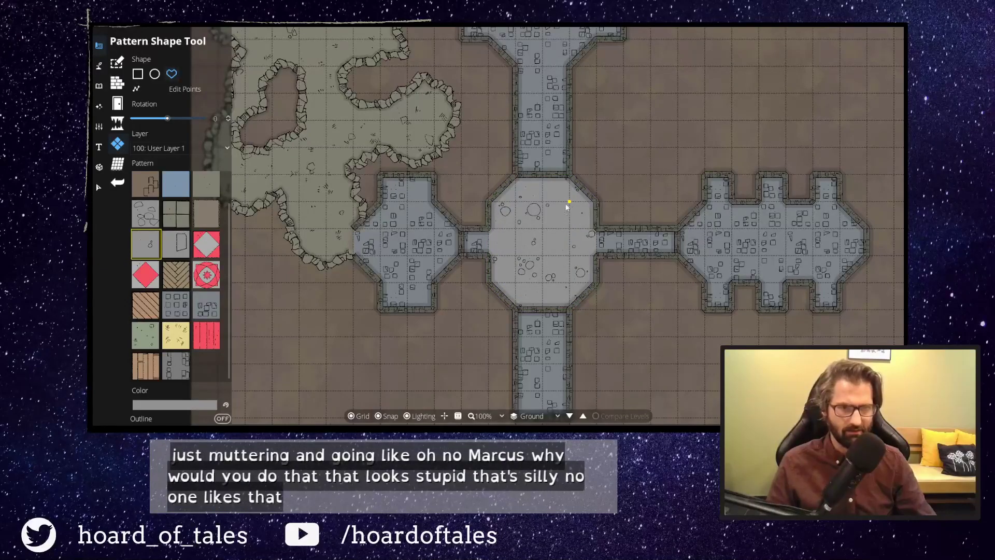
# Try starting a polygon in the clustered small square-tile pattern on the central hall's grey floor and undo it.
pyautogui.click(210, 306)
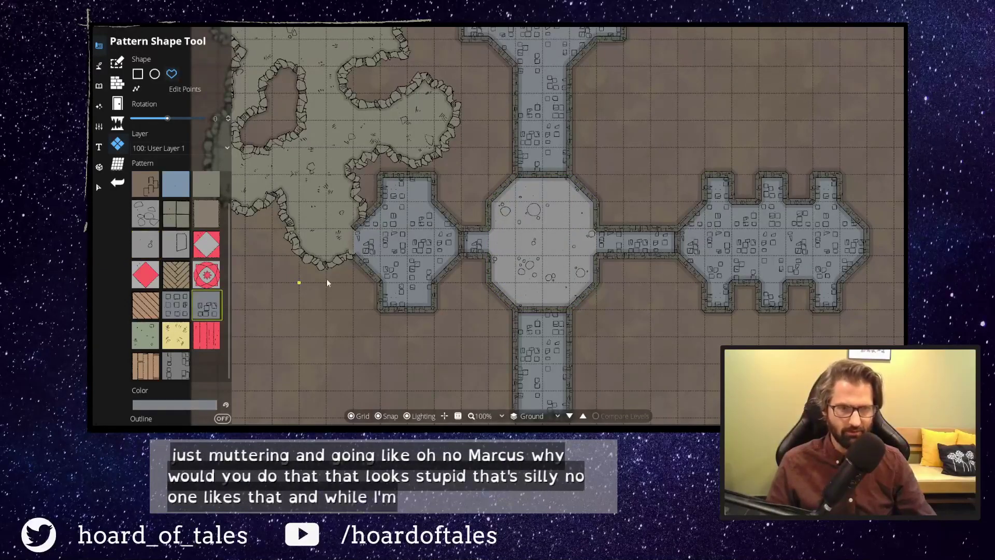
pyautogui.click(513, 234)
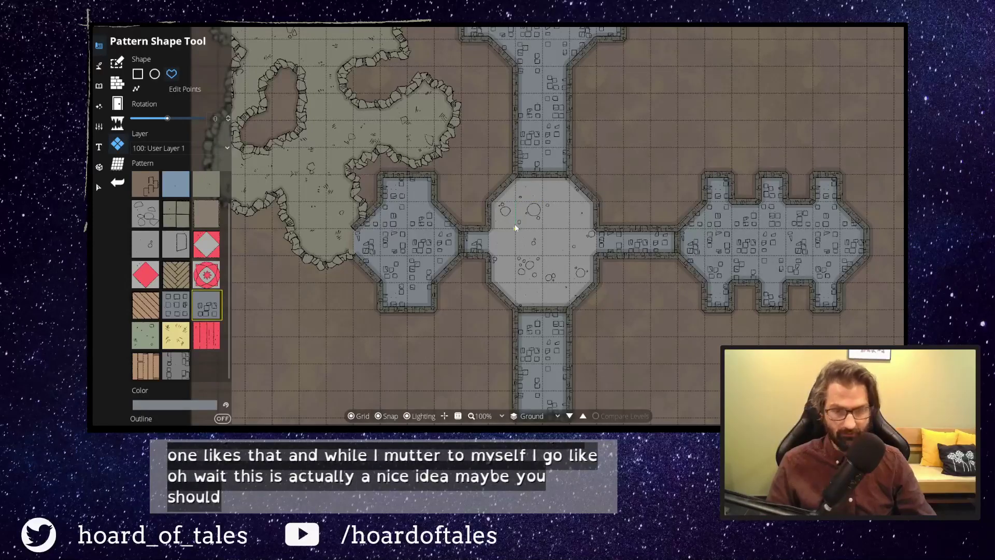
pyautogui.click(514, 224)
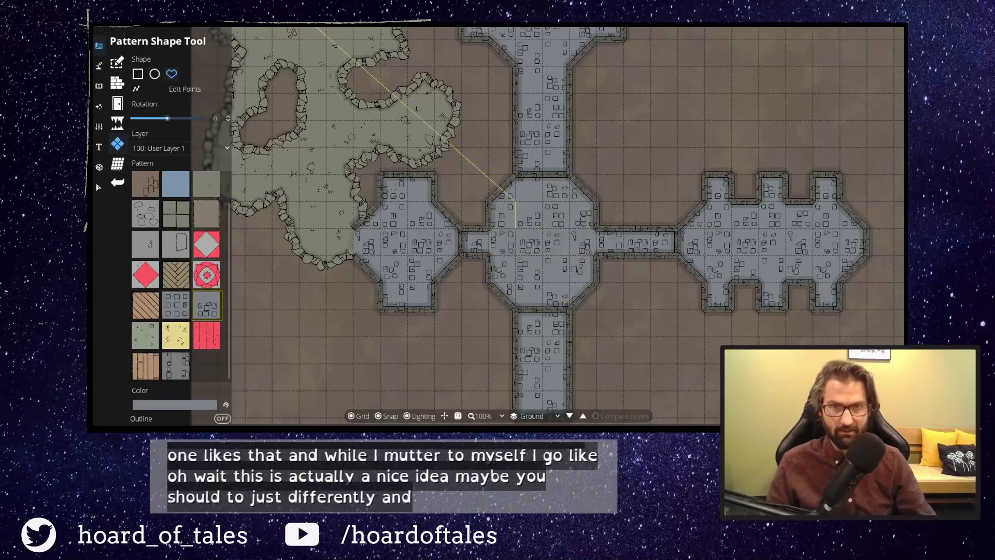
pyautogui.hotkey('ctrl', 'z')
pyautogui.doubleClick(532, 244)
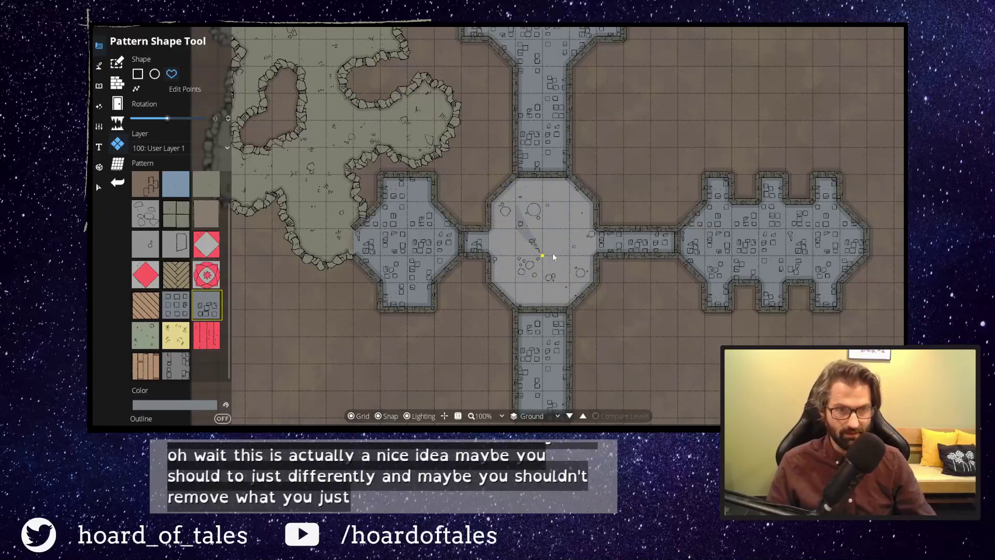
pyautogui.hotkey('ctrl', 'z')
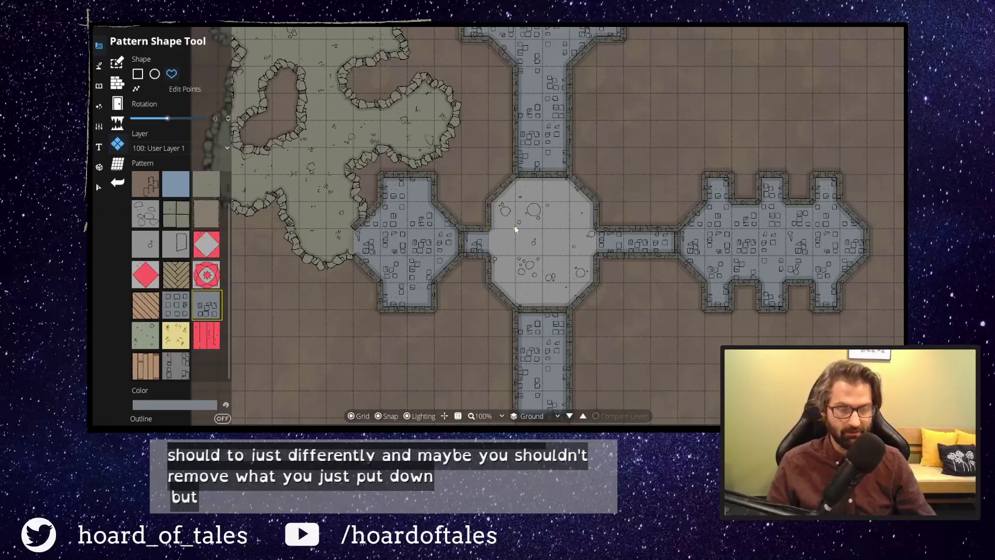
# Try a two by three tile block of the clustered small square-tile pattern in the middle of the central hall's grey floor.
pyautogui.click(515, 201)
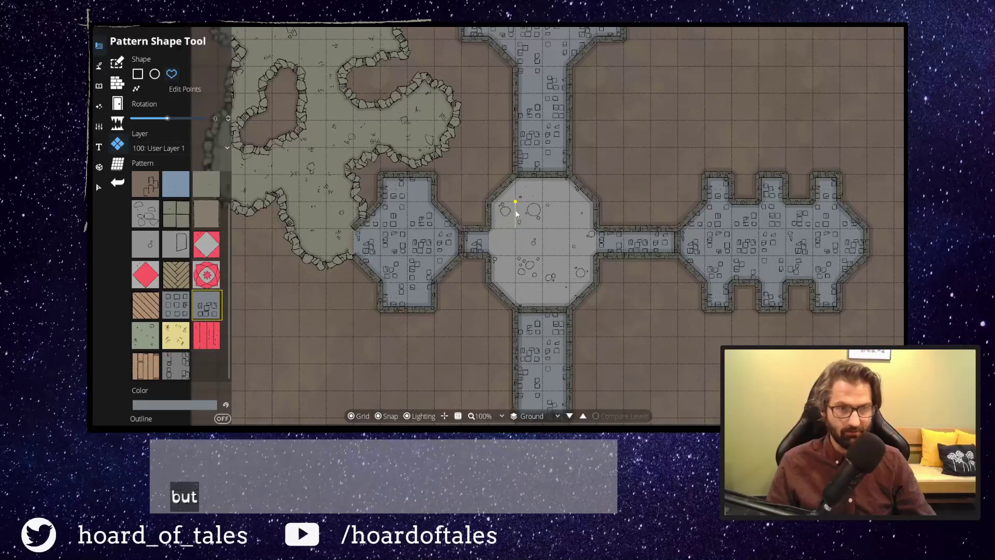
pyautogui.click(566, 204)
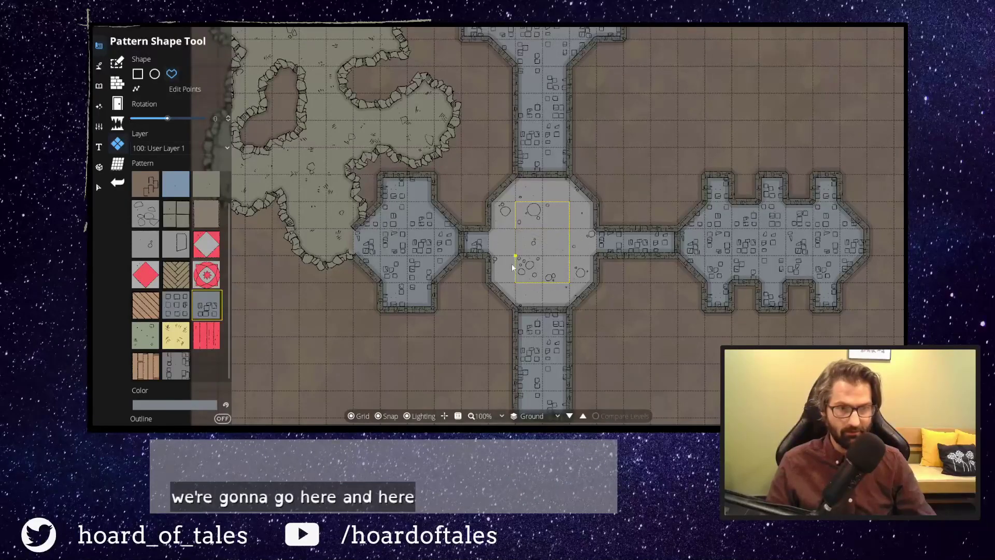
pyautogui.click(510, 232)
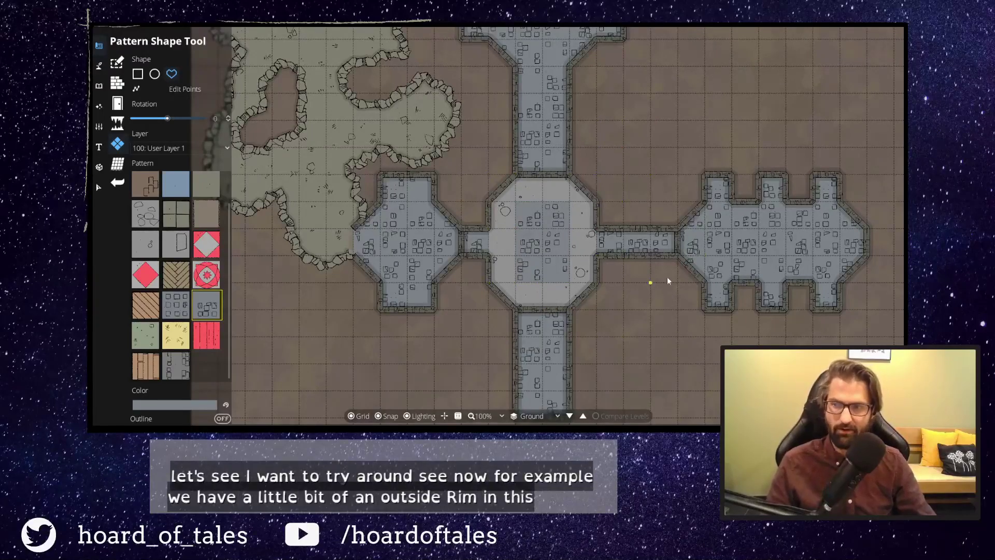
# Undo the inner tile block and the plain grey stone floor in the central hall.
pyautogui.scroll(1, 543, 237)
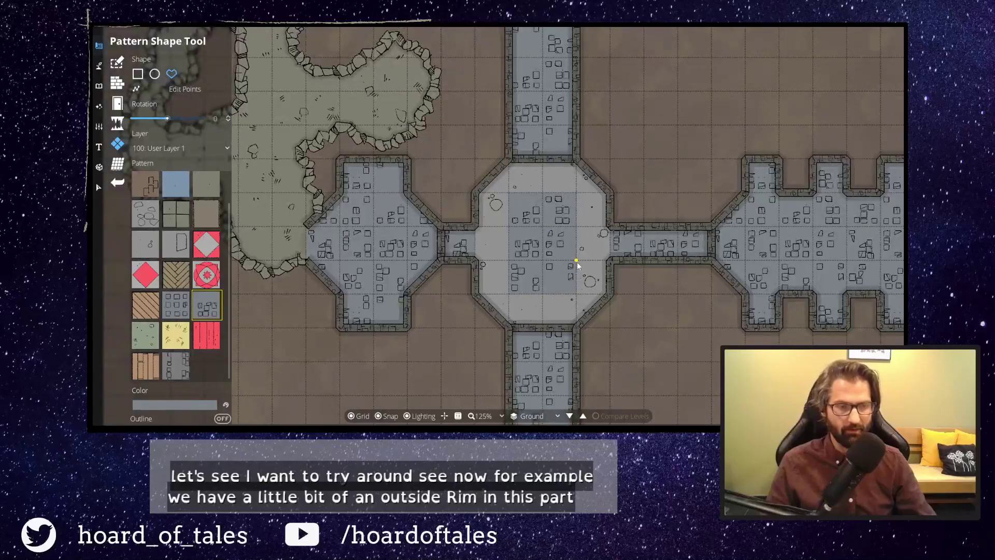
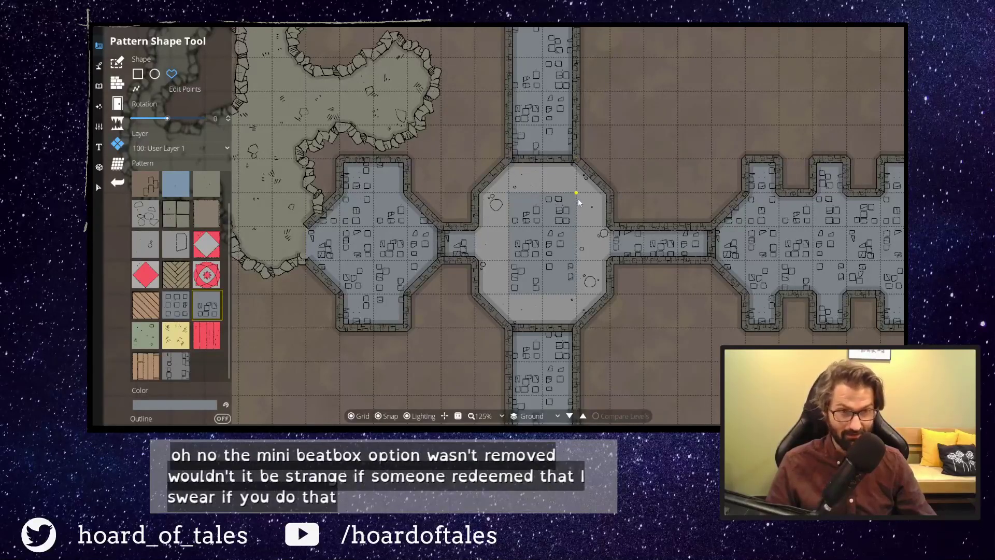
pyautogui.click(607, 194)
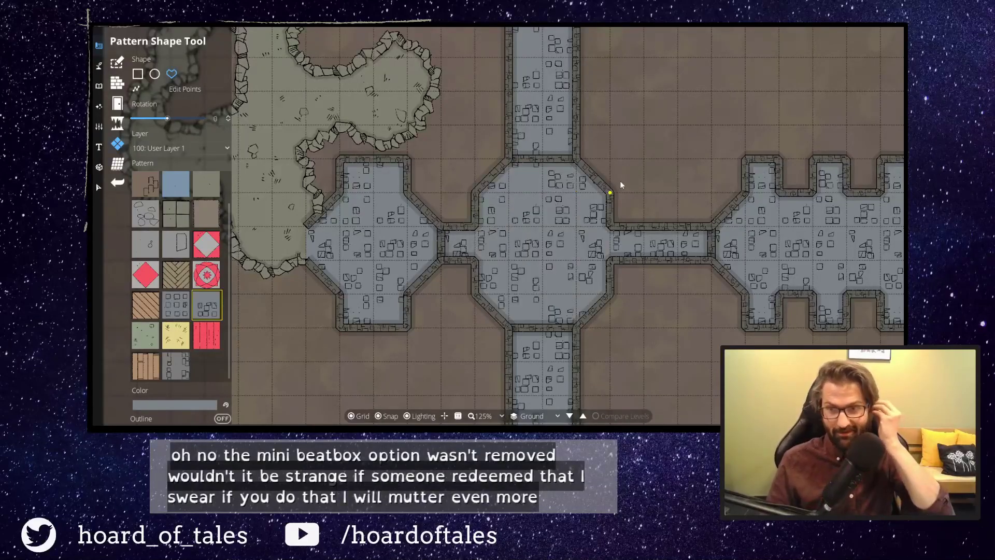
pyautogui.moveTo(628, 164); pyautogui.dragTo(594, 143)
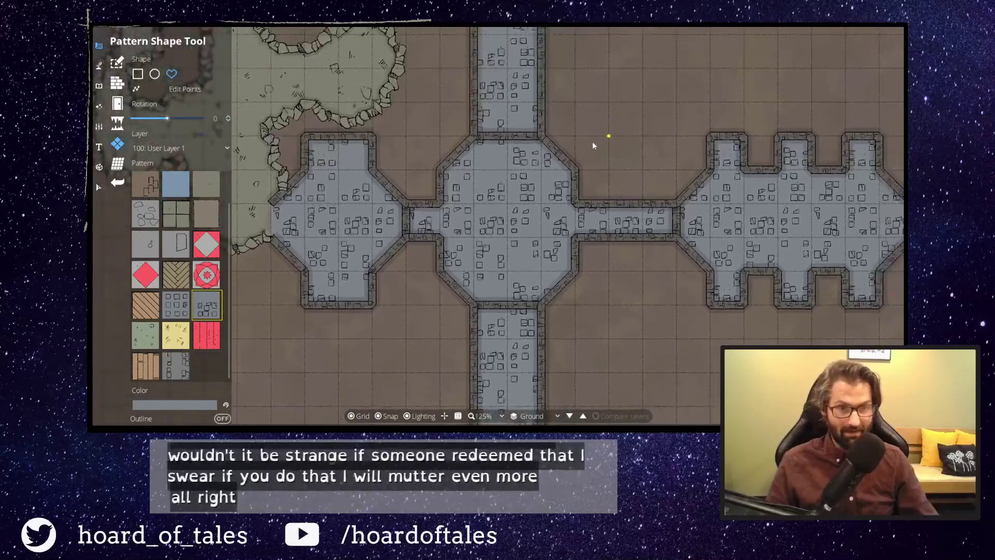
# Try a cross-shaped custom polygon in the scattered small stone-tile pattern inside the central hall's octagonal floor.
pyautogui.click(176, 366)
pyautogui.click(475, 204)
pyautogui.click(477, 165)
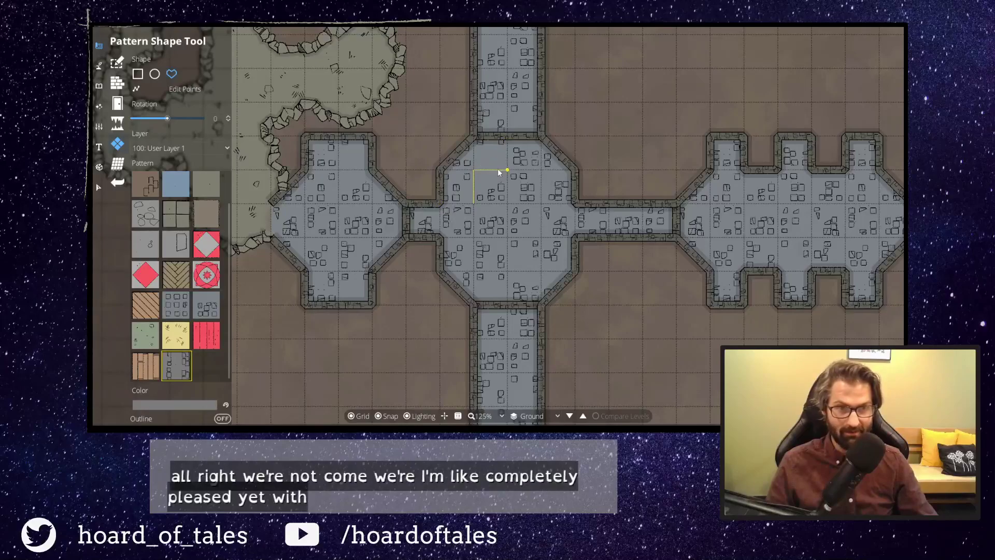
pyautogui.click(541, 170)
pyautogui.click(575, 203)
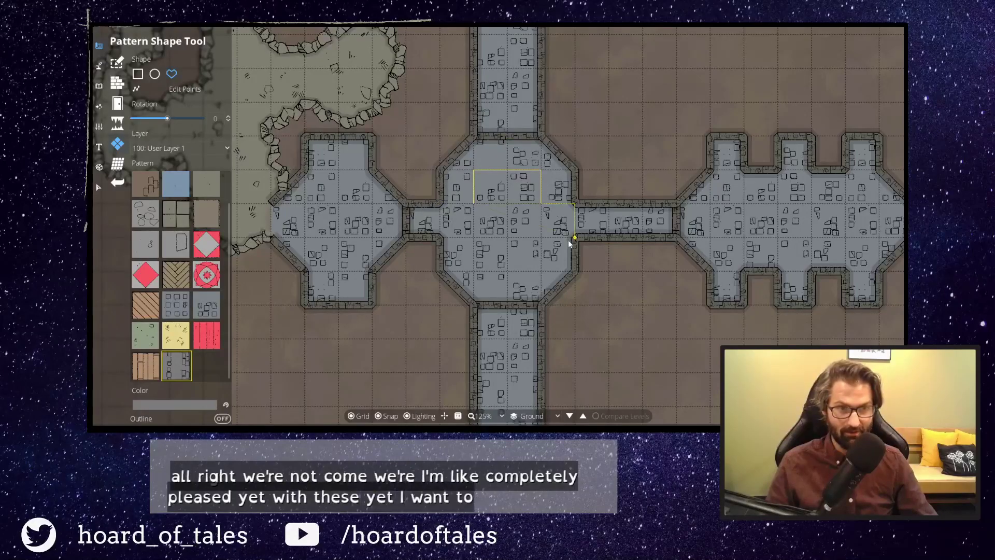
pyautogui.click(575, 237)
pyautogui.click(540, 238)
pyautogui.click(540, 271)
pyautogui.click(474, 271)
pyautogui.click(475, 247)
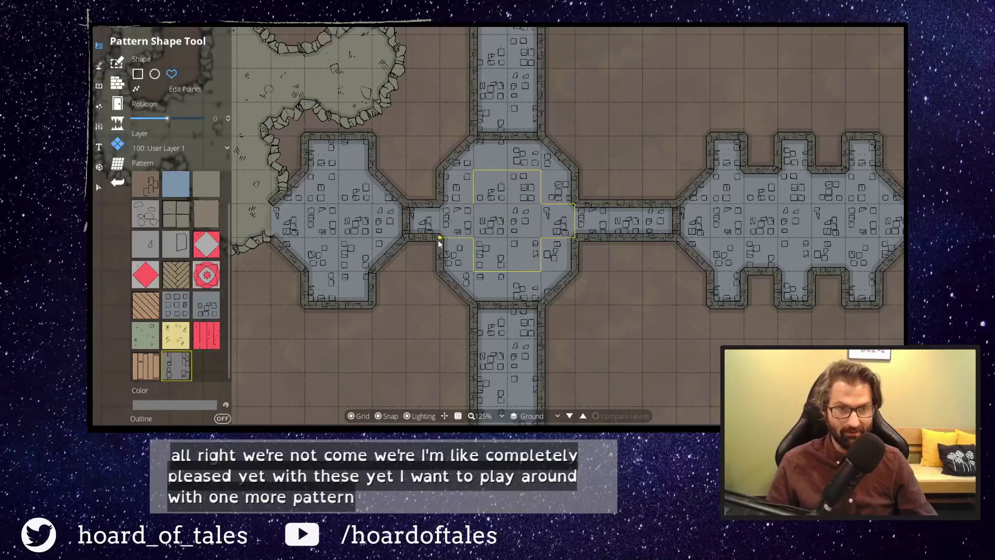
pyautogui.click(442, 205)
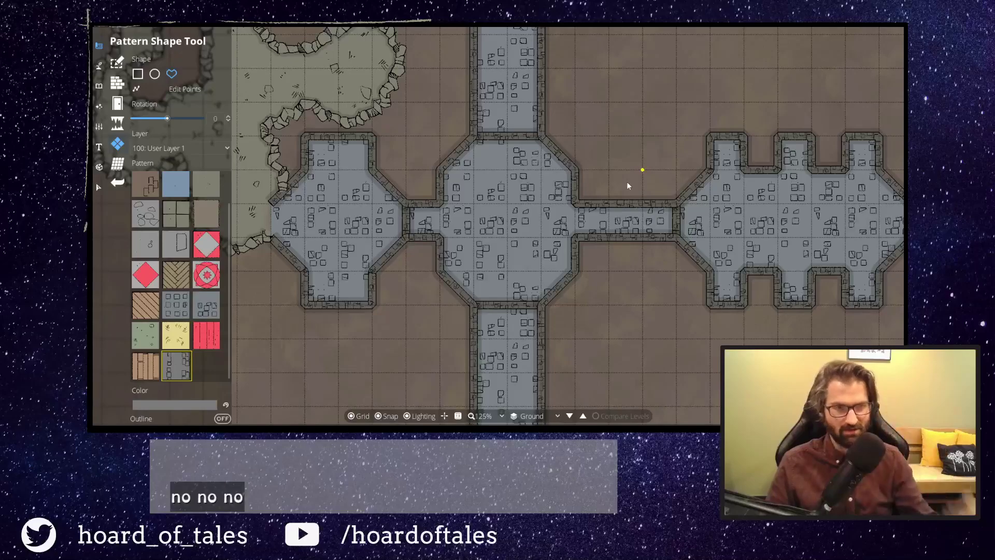
# Try starting a polygon in the irregular flagstone pattern along the central hall's northwest edge.
pyautogui.moveTo(578, 110); pyautogui.dragTo(665, 127)
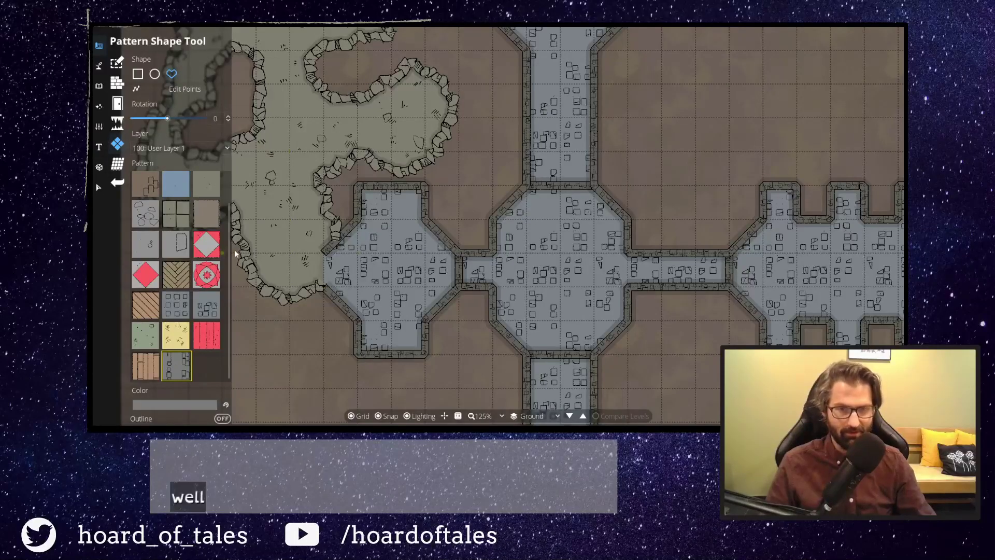
pyautogui.click(176, 305)
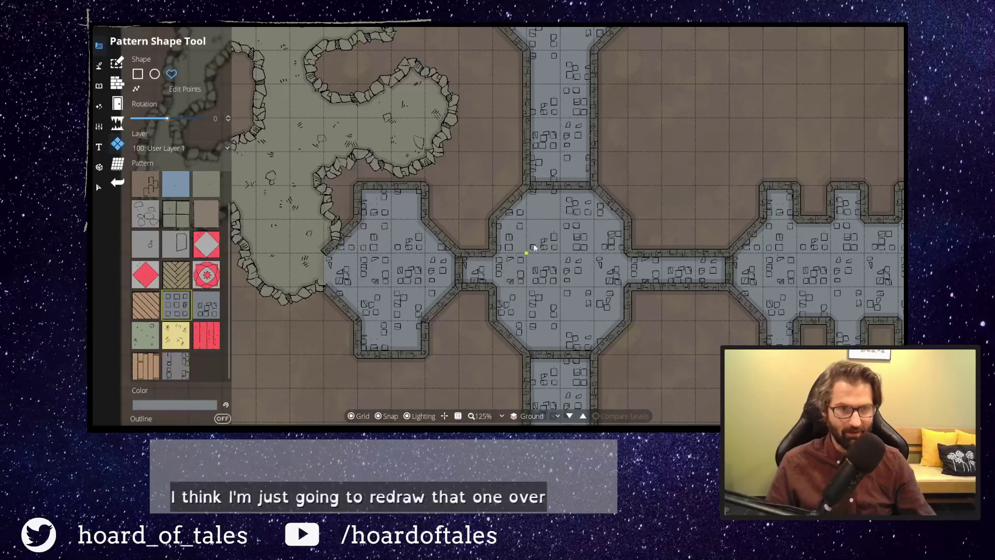
pyautogui.moveTo(629, 184); pyautogui.dragTo(635, 124)
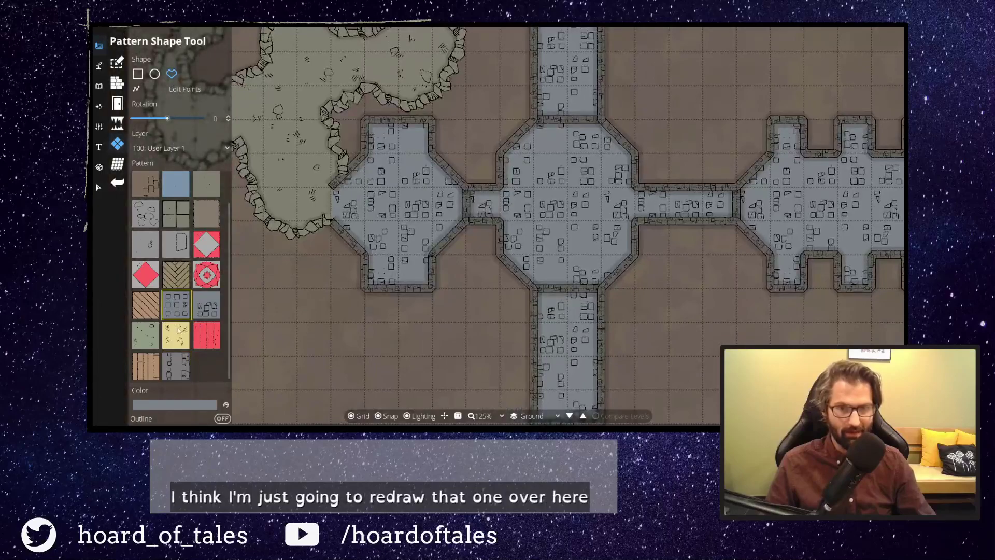
pyautogui.click(151, 210)
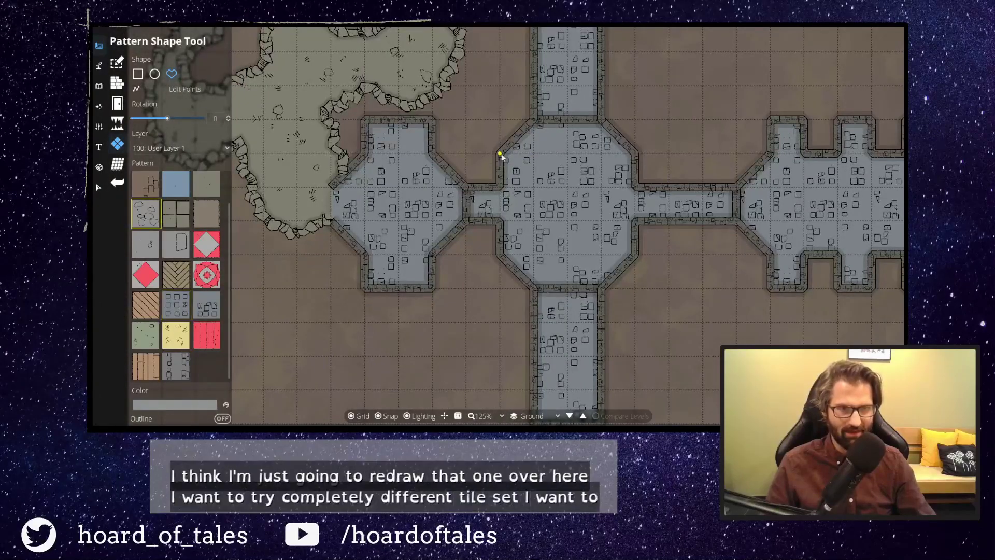
pyautogui.click(501, 153)
pyautogui.click(567, 121)
pyautogui.click(533, 119)
pyautogui.doubleClick(533, 127)
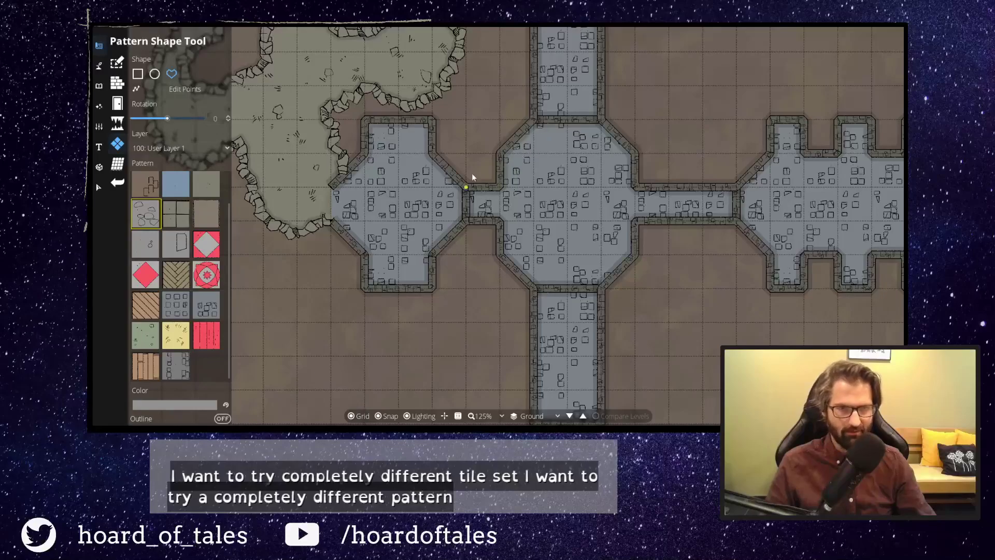
# Try covering the central hall's whole octagonal floor with a custom polygon in the irregular flagstone pattern, and undo it.
pyautogui.click(500, 153)
pyautogui.click(501, 257)
pyautogui.click(534, 287)
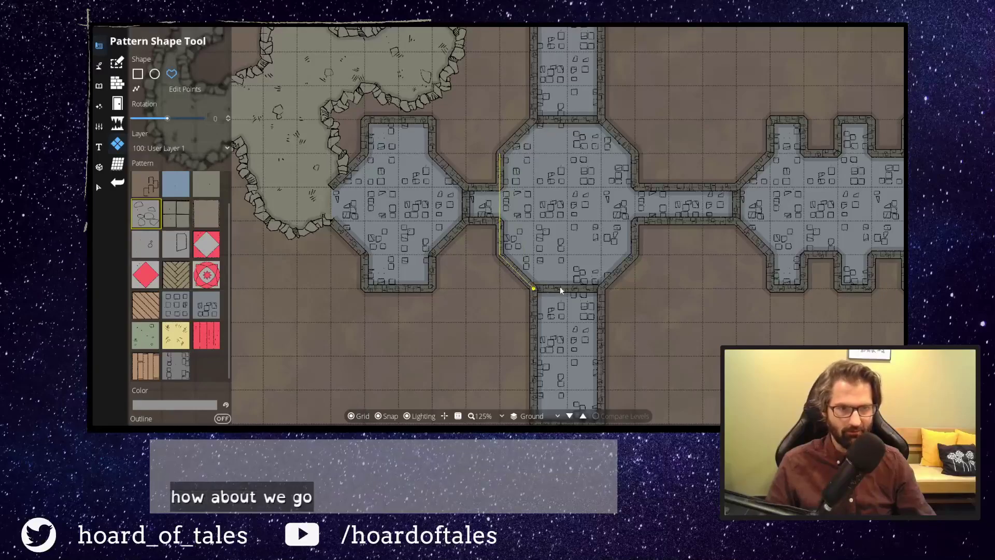
pyautogui.click(602, 288)
pyautogui.click(635, 257)
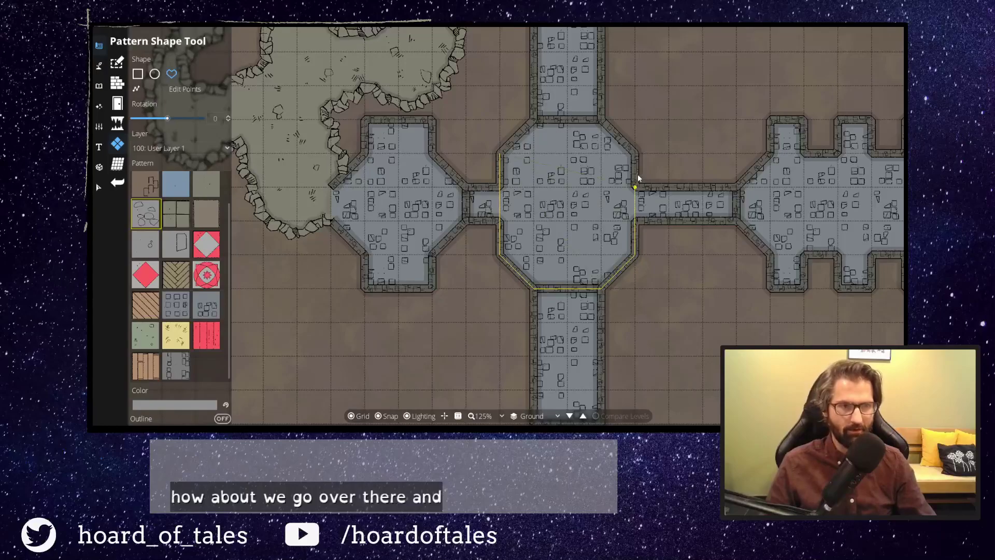
pyautogui.click(599, 123)
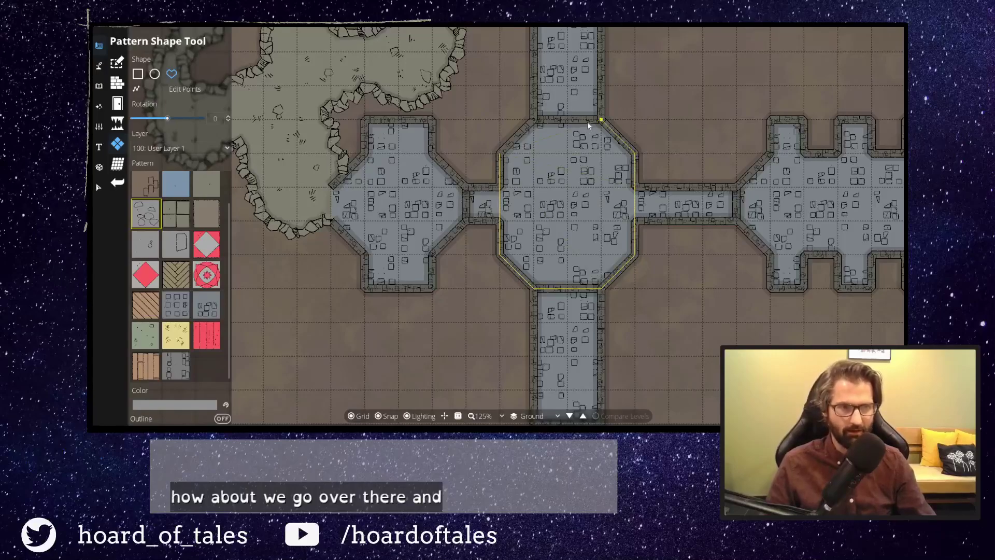
pyautogui.click(533, 120)
pyautogui.click(501, 153)
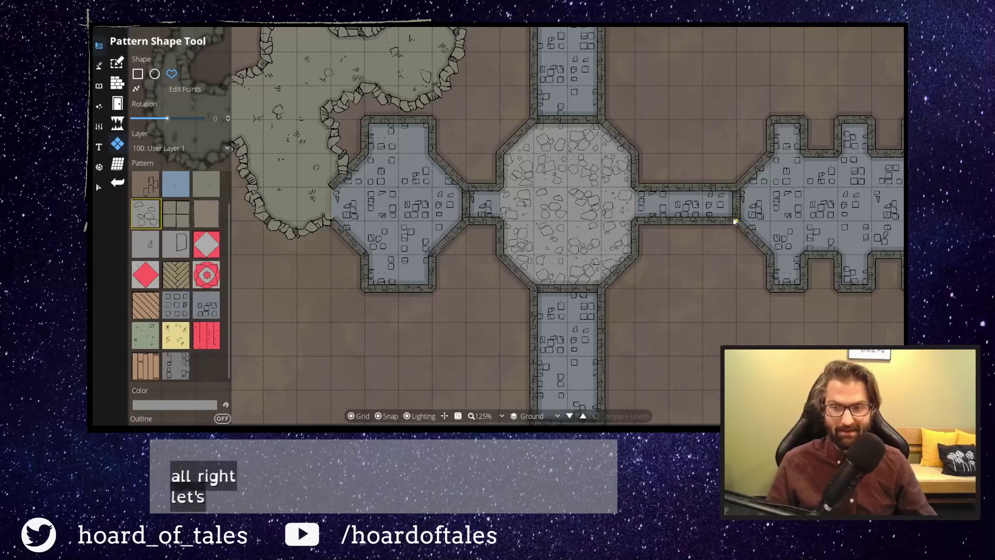
pyautogui.moveTo(662, 126); pyautogui.dragTo(514, 164)
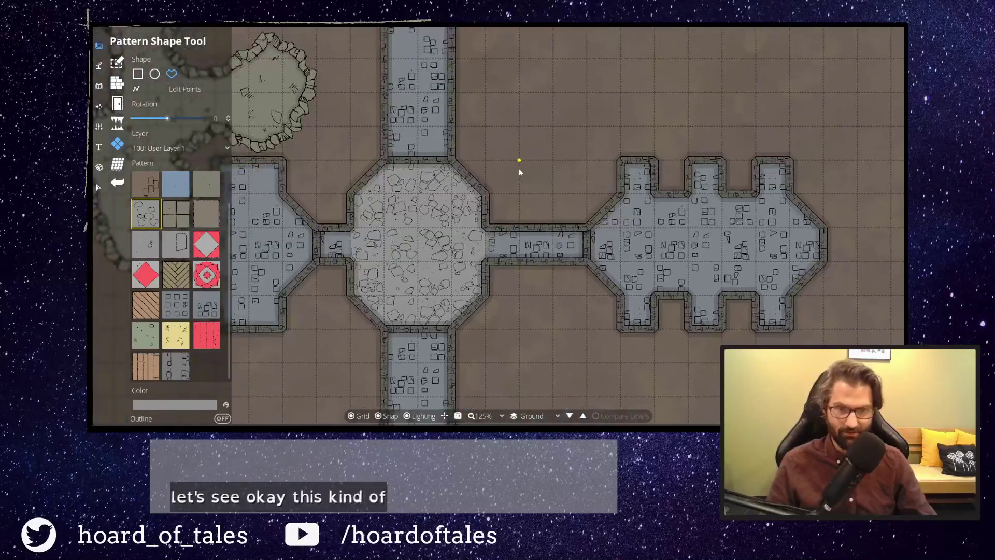
pyautogui.hotkey('ctrl', 'z')
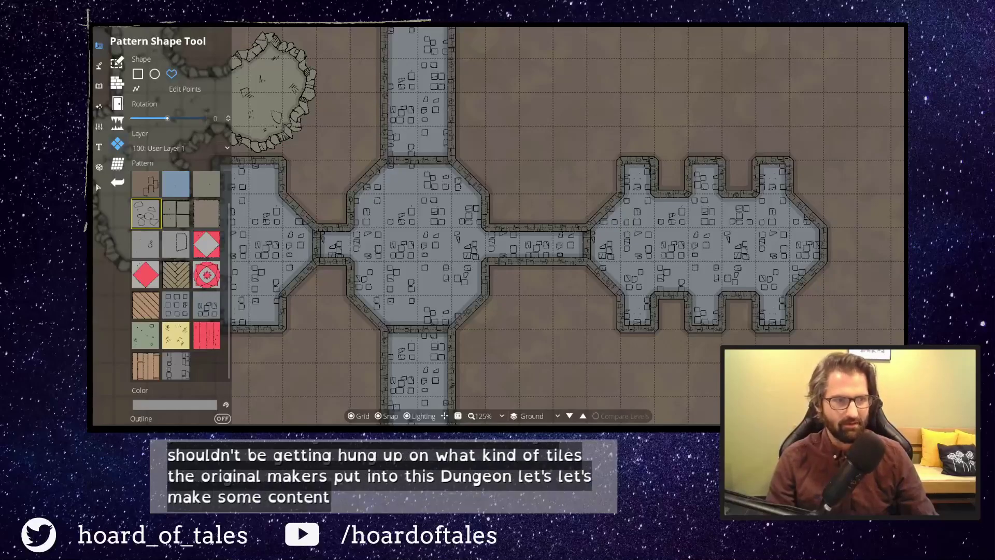
# Place double doors across the end wall of the southern entrance corridor, with Door 06 on the western tile and its mirrored counterpart on the eastern tile.
pyautogui.moveTo(509, 191); pyautogui.dragTo(548, 60)
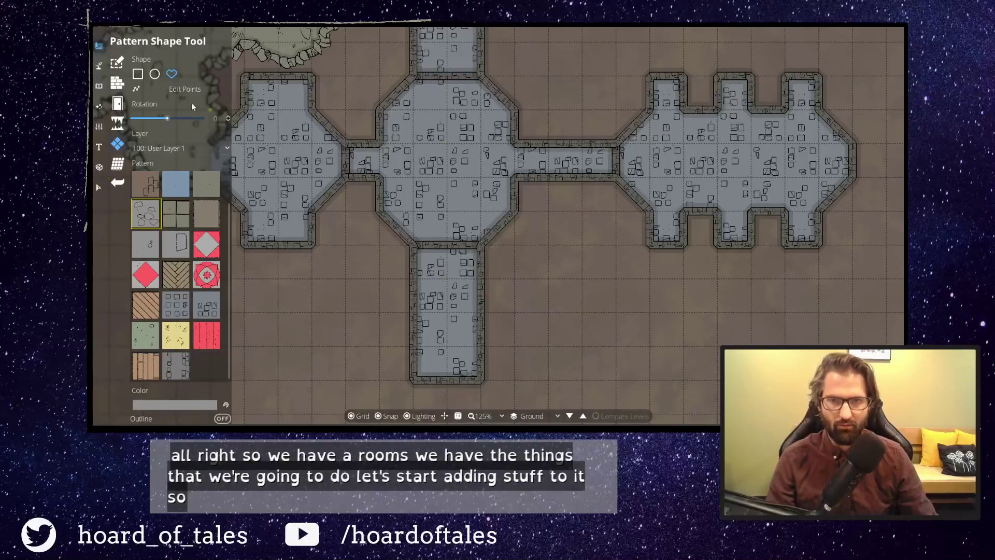
pyautogui.click(100, 66)
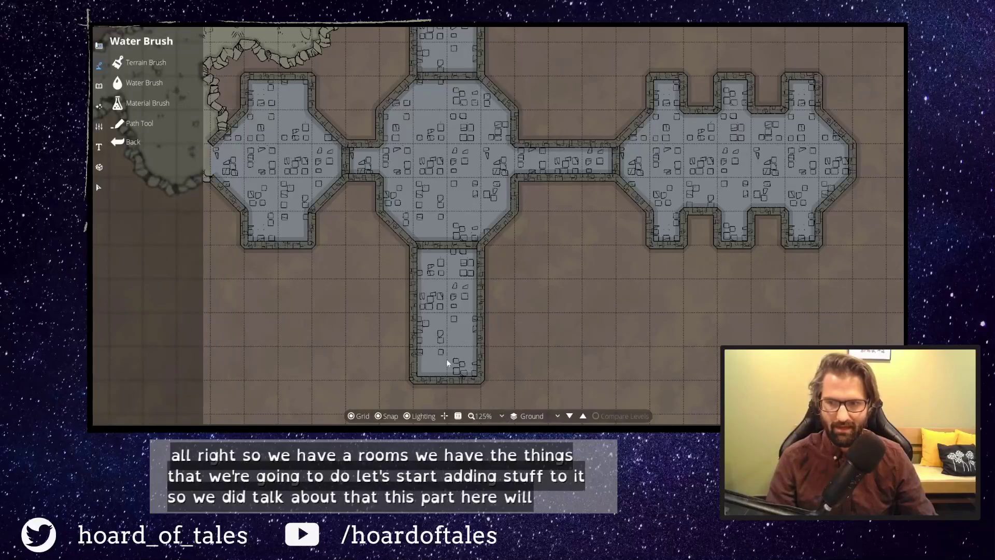
pyautogui.moveTo(541, 347); pyautogui.dragTo(602, 255)
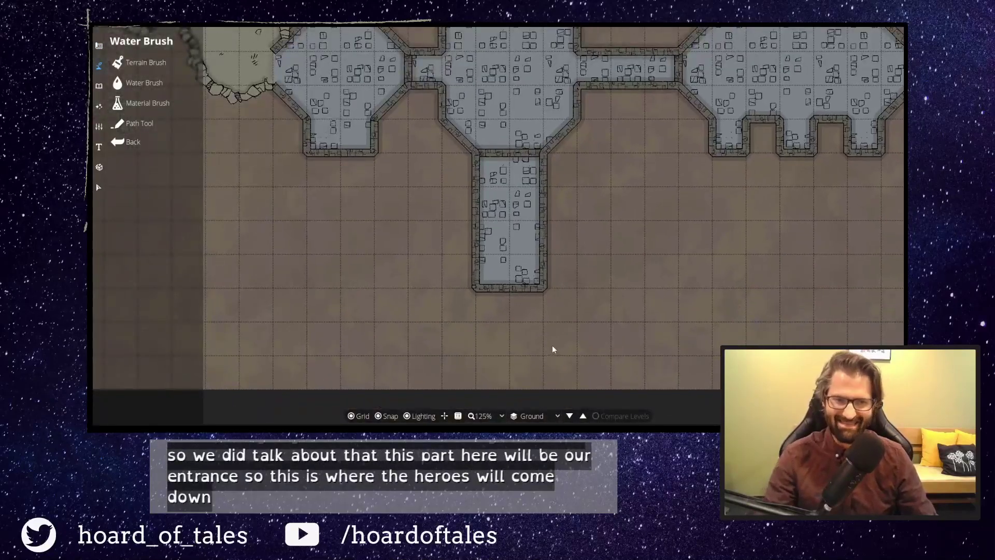
pyautogui.click(98, 45)
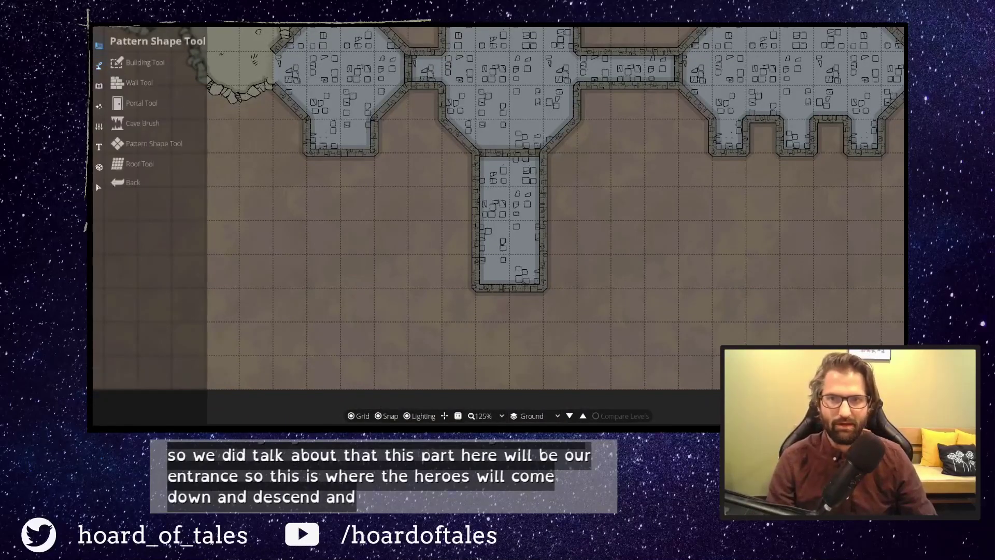
pyautogui.click(154, 98)
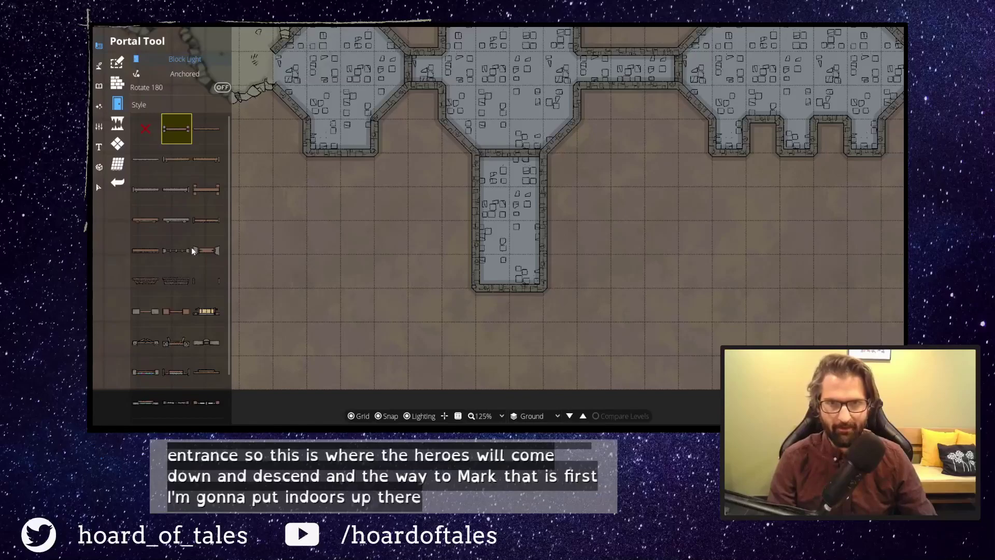
pyautogui.click(176, 280)
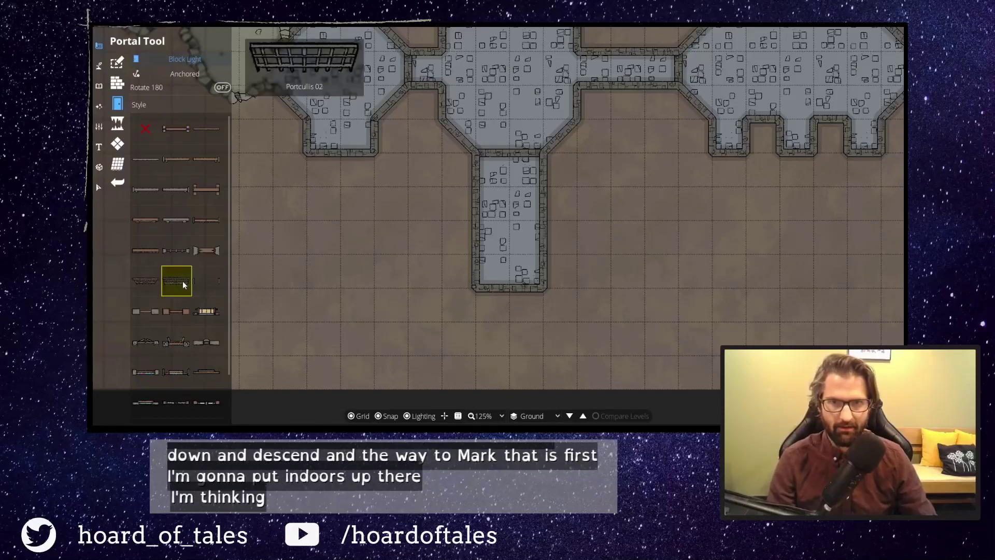
pyautogui.click(510, 288)
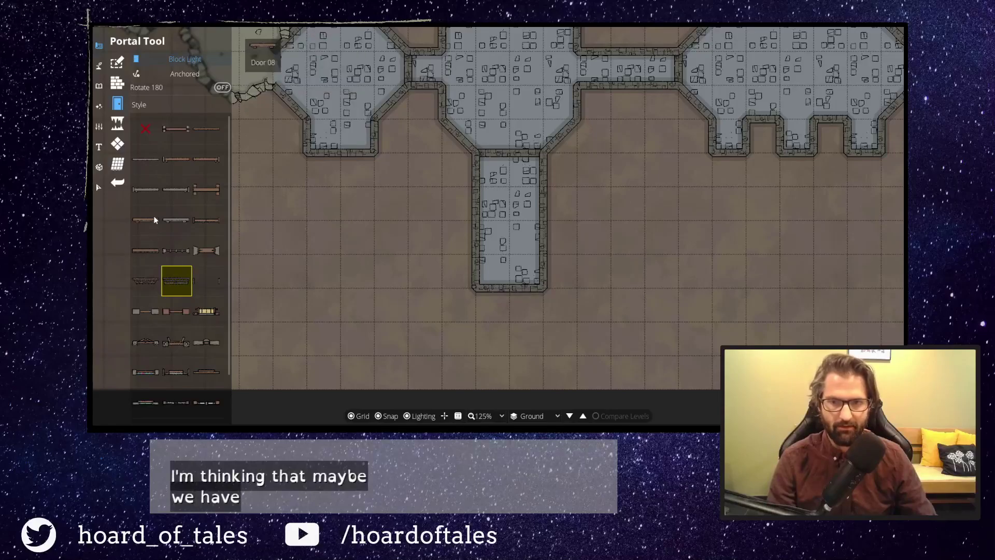
pyautogui.click(145, 191)
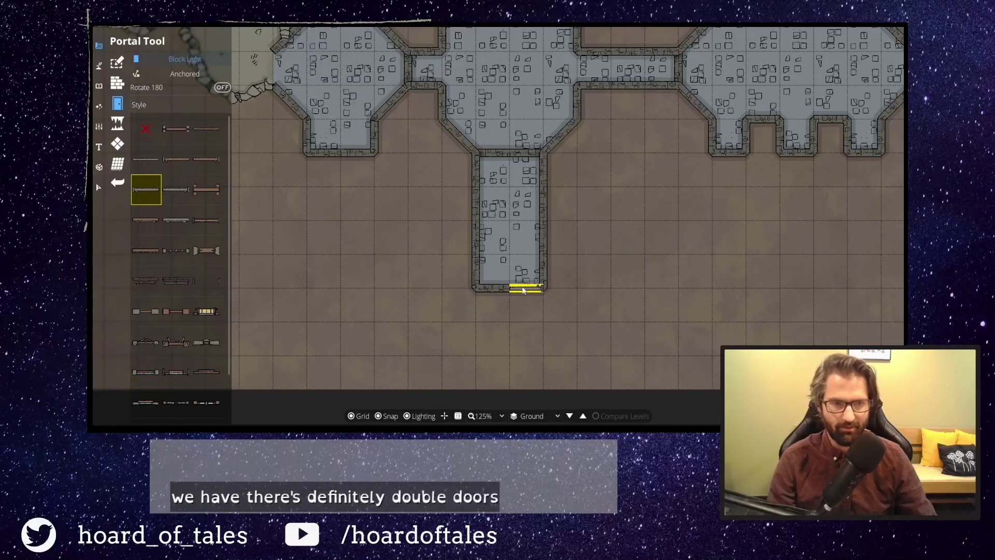
pyautogui.click(524, 289)
pyautogui.click(176, 190)
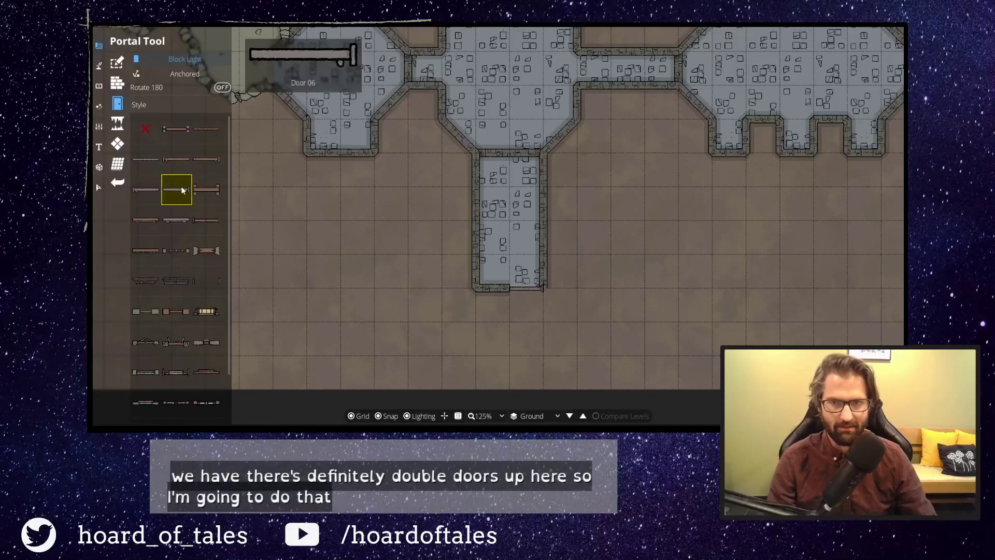
pyautogui.click(493, 291)
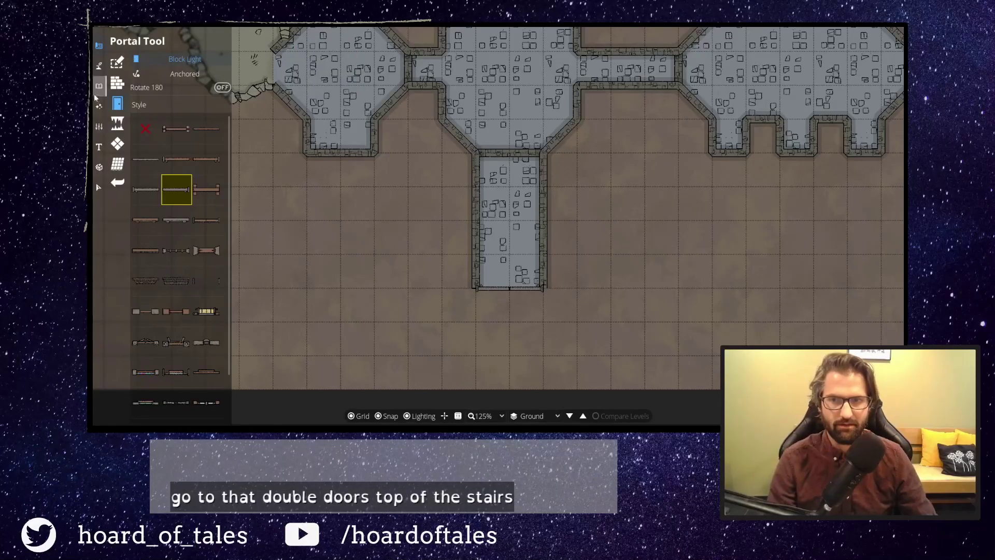
# Start the Object Tool and search its library for "stair".
pyautogui.click(99, 65)
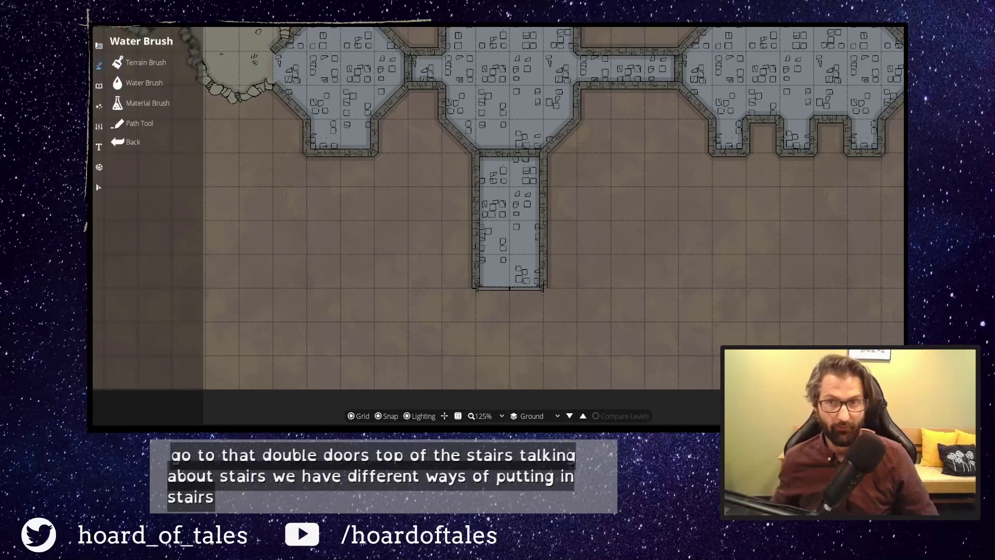
pyautogui.click(132, 102)
pyautogui.click(102, 89)
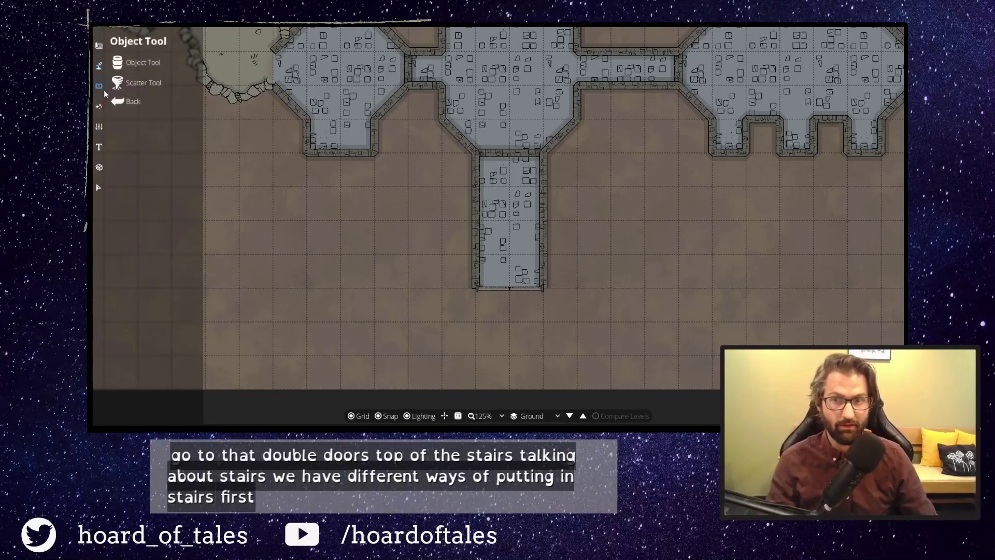
pyautogui.click(163, 60)
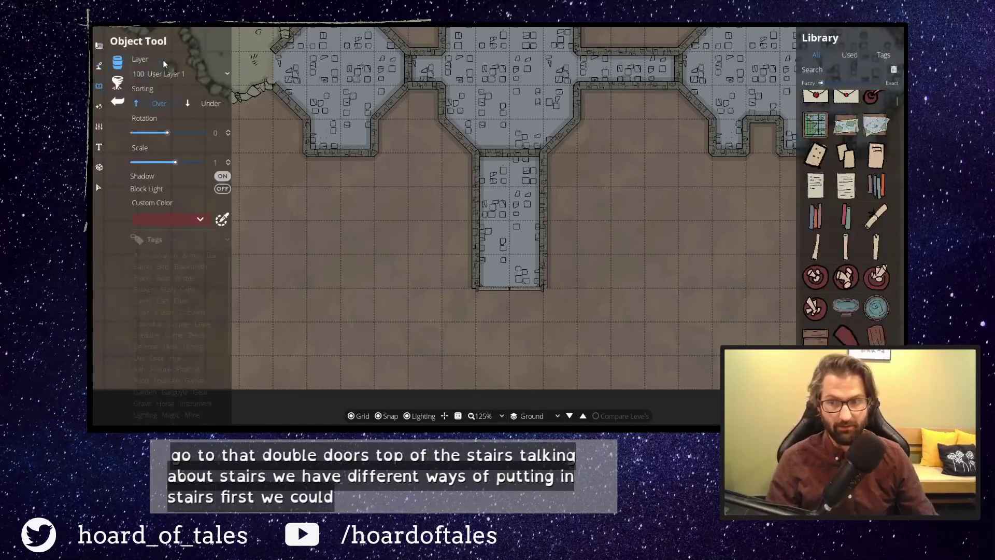
pyautogui.click(849, 68)
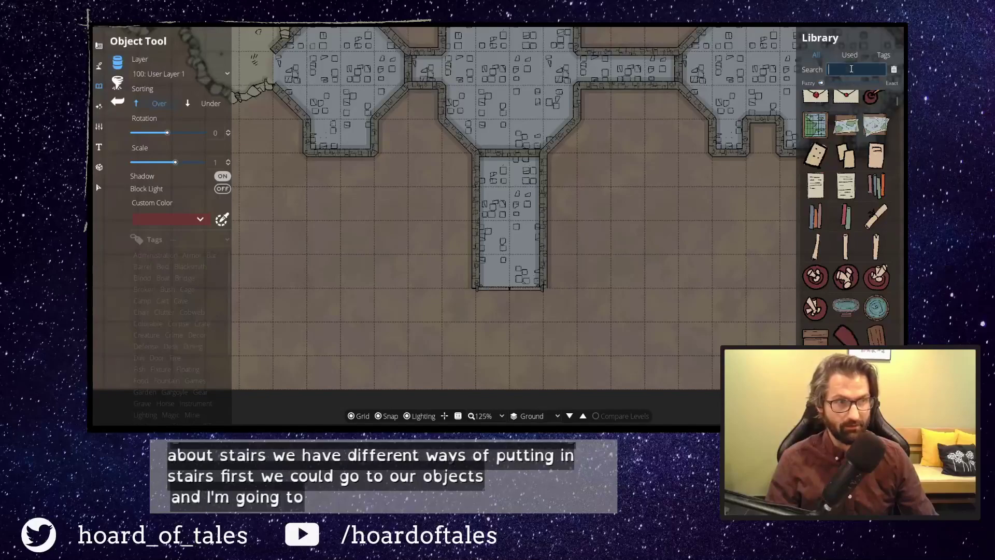
pyautogui.write('stai')
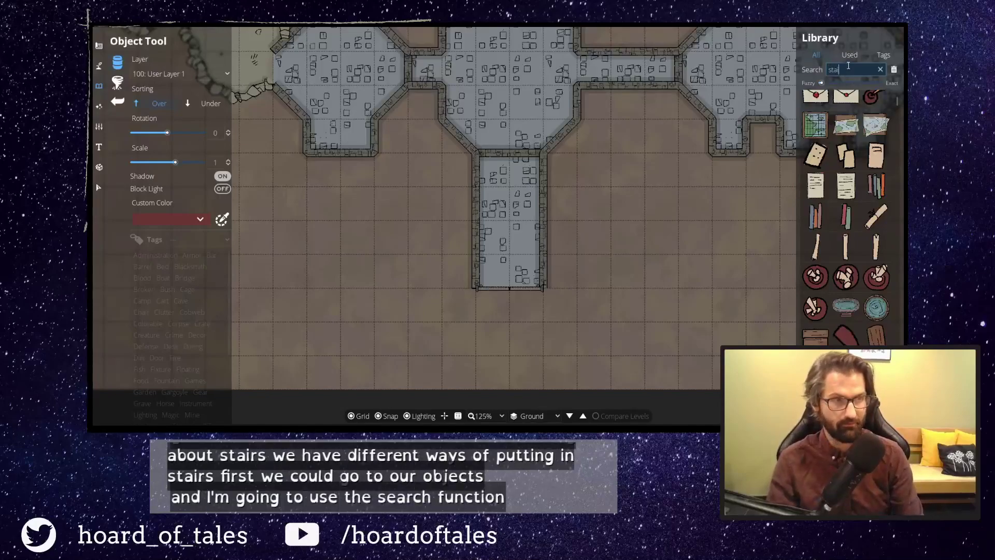
pyautogui.write('r')
pyautogui.scroll(-3, 860, 280)
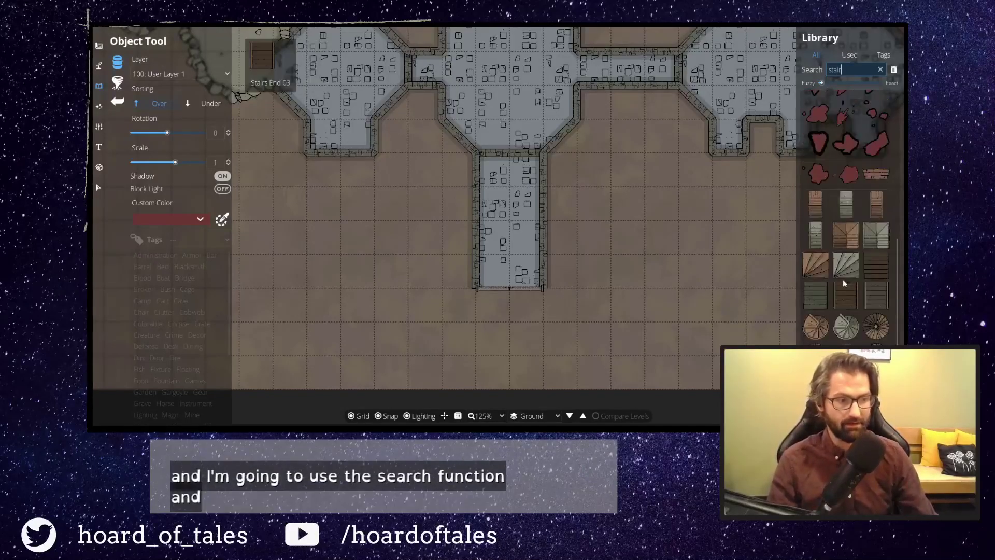
# Place two Stairs 10 objects rotated -180 degrees side by side just inside the southern corridor's double doors.
pyautogui.moveTo(854, 199)
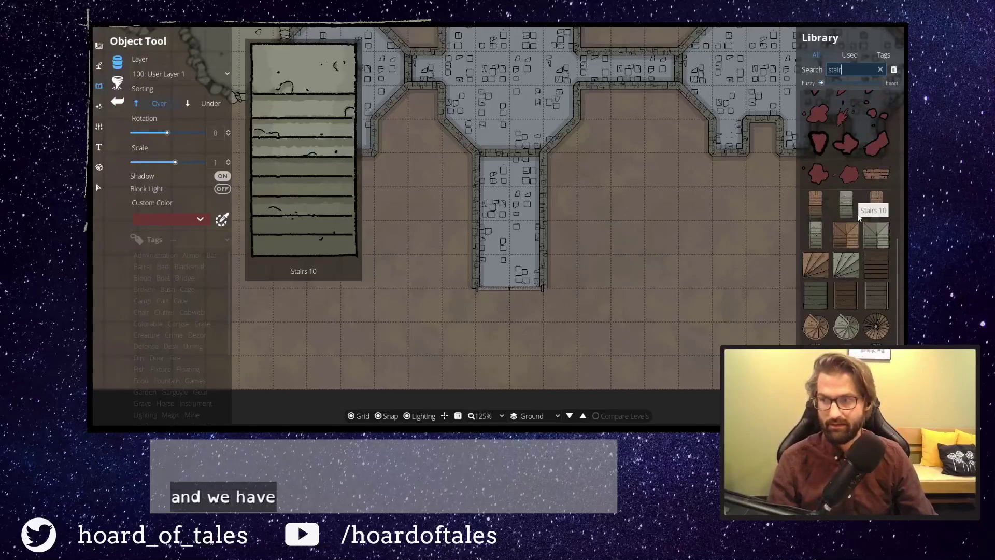
pyautogui.click(851, 214)
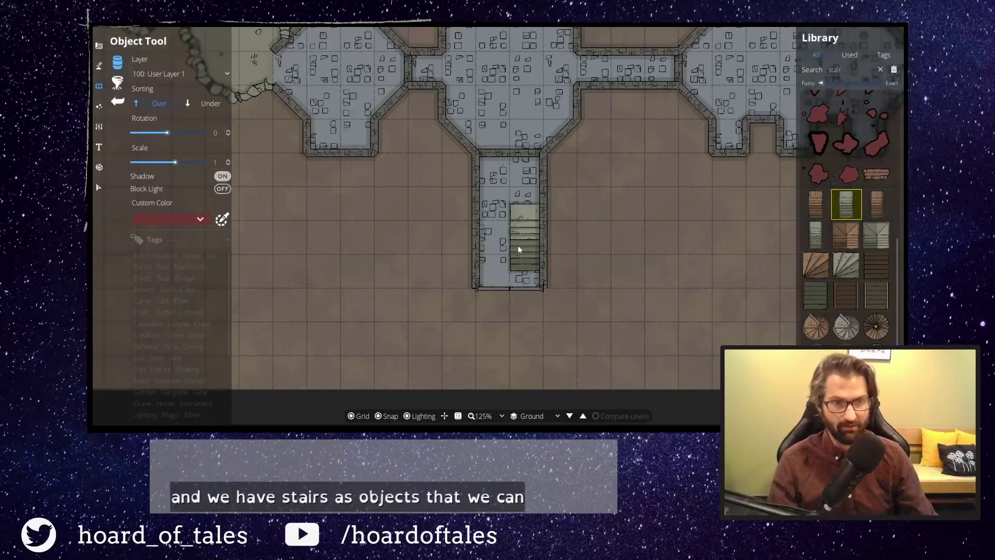
pyautogui.scroll(-12, 517, 250)
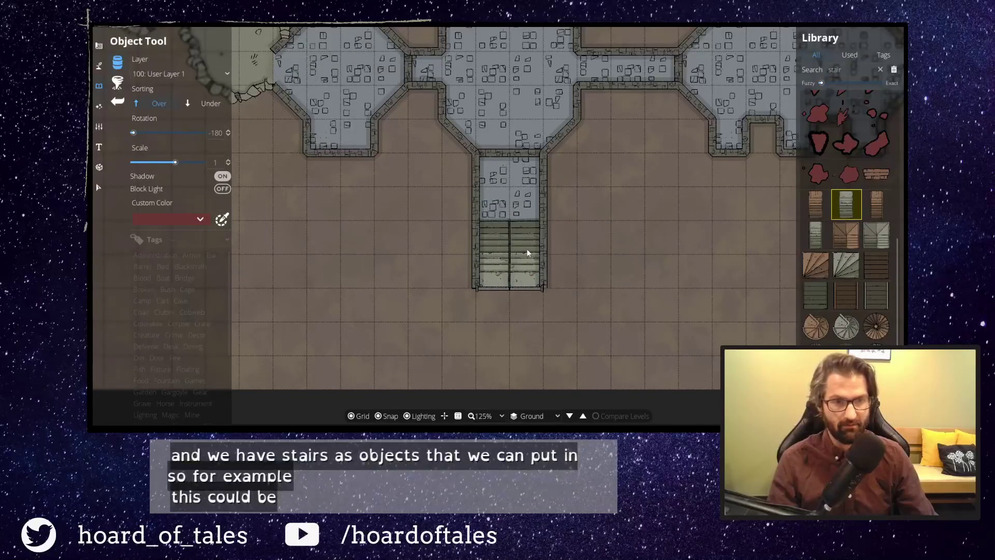
pyautogui.click(527, 252)
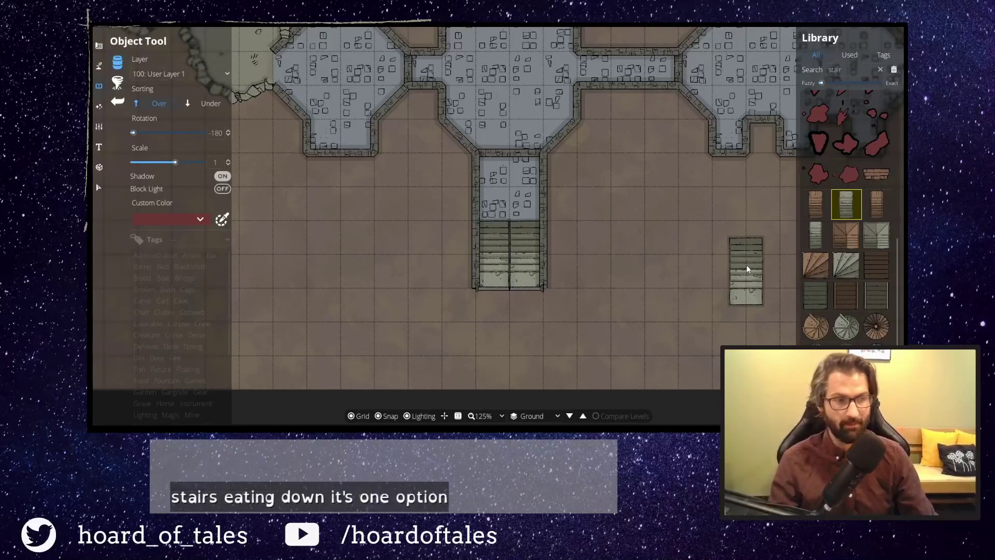
# Undo the two Stairs 10 objects in the southern corridor, restoring the eastern door if it is removed too.
pyautogui.hotkey('ctrl', 'z')
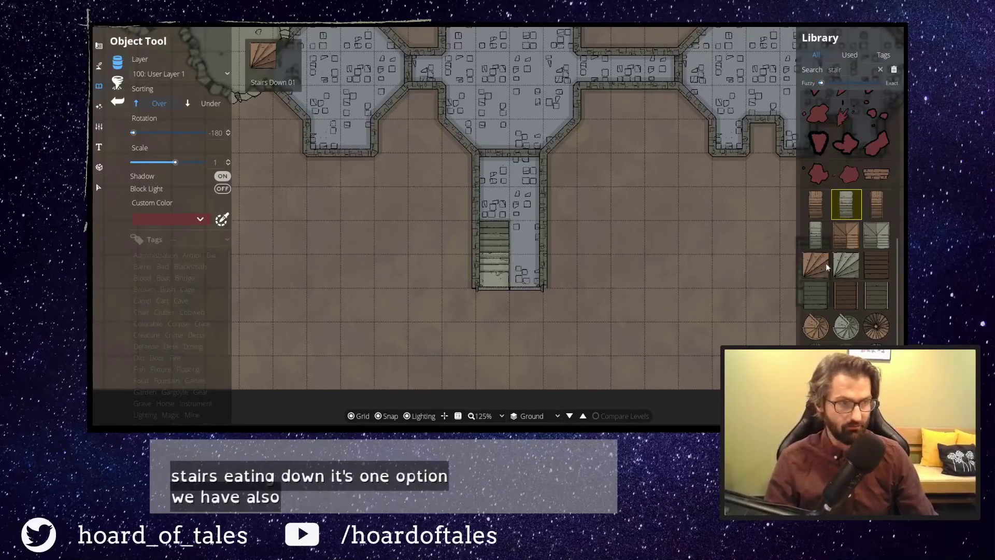
pyautogui.hotkey('ctrl', 'z')
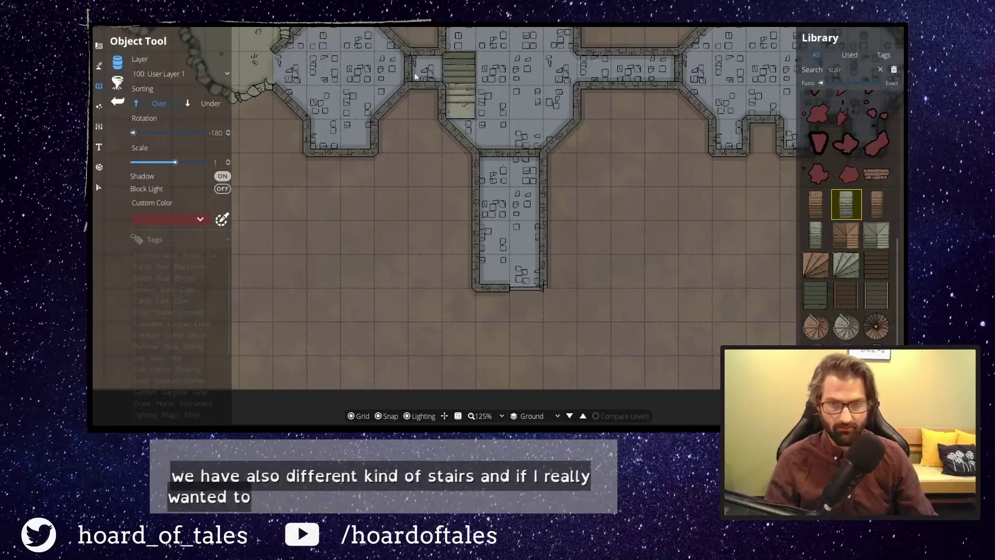
pyautogui.hotkey('ctrl', 'y')
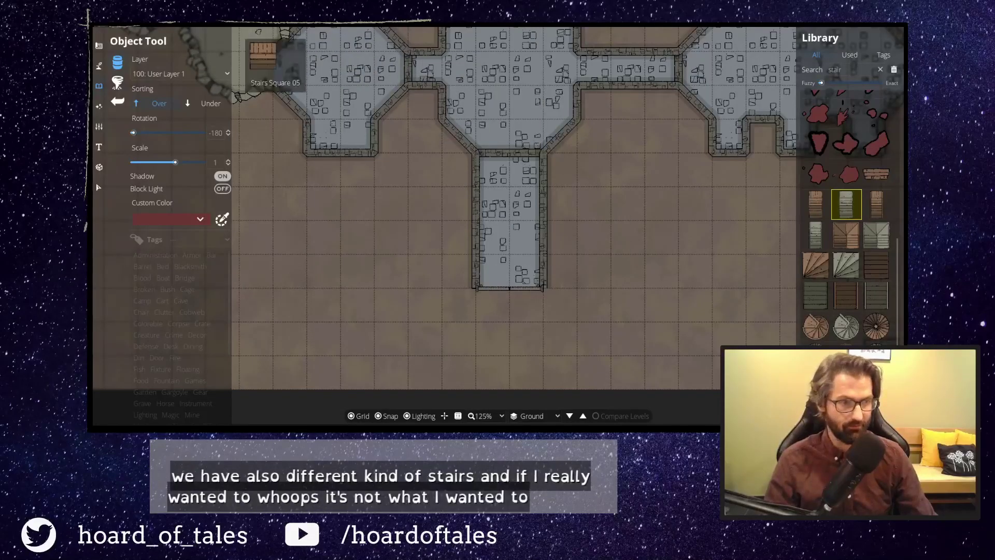
# Try the one-tile square stone stairs object at scale 1.5 and rotation -180 just inside the southern corridor's double doors.
pyautogui.scroll(-2, 847, 207)
pyautogui.click(876, 337)
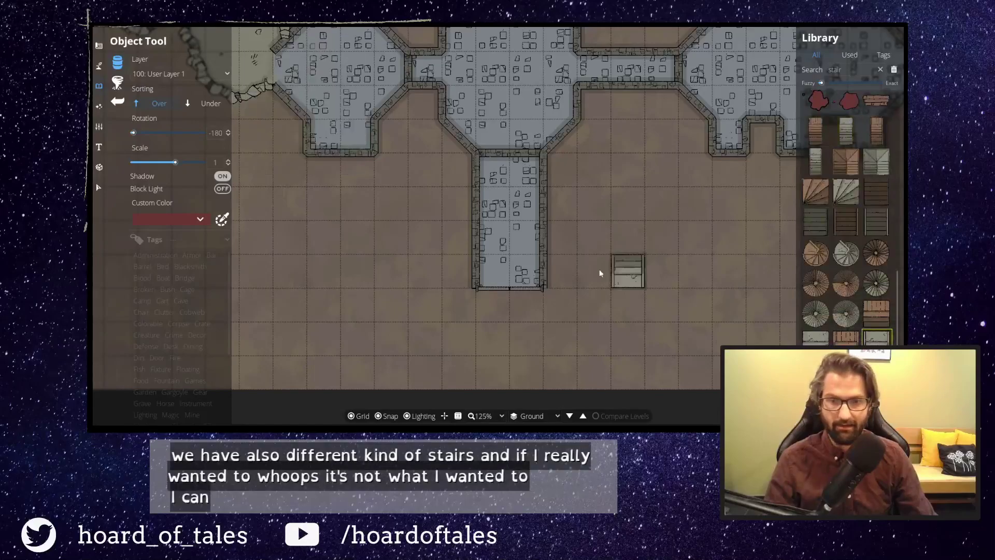
pyautogui.scroll(2, 508, 272)
pyautogui.scroll(-2, 511, 273)
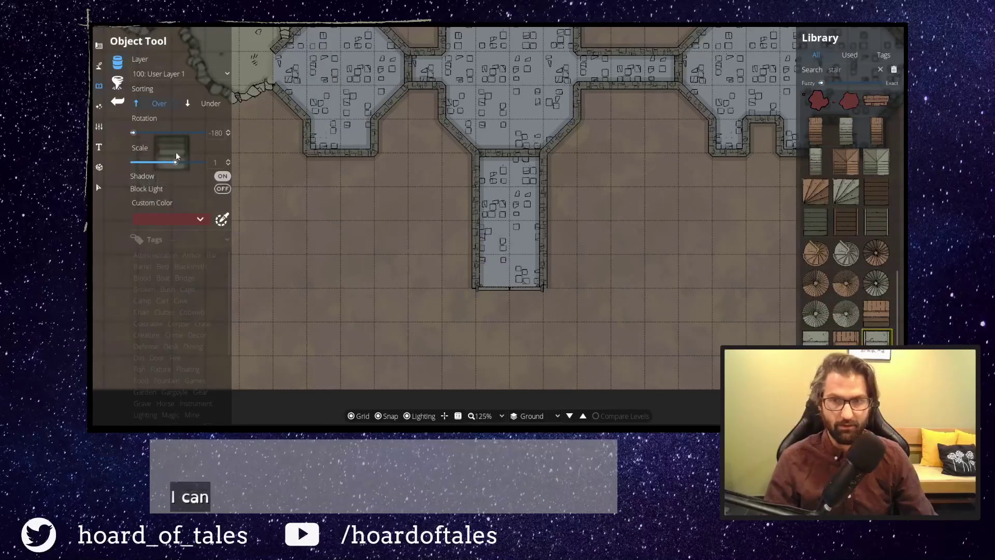
pyautogui.moveTo(220, 163); pyautogui.dragTo(208, 163)
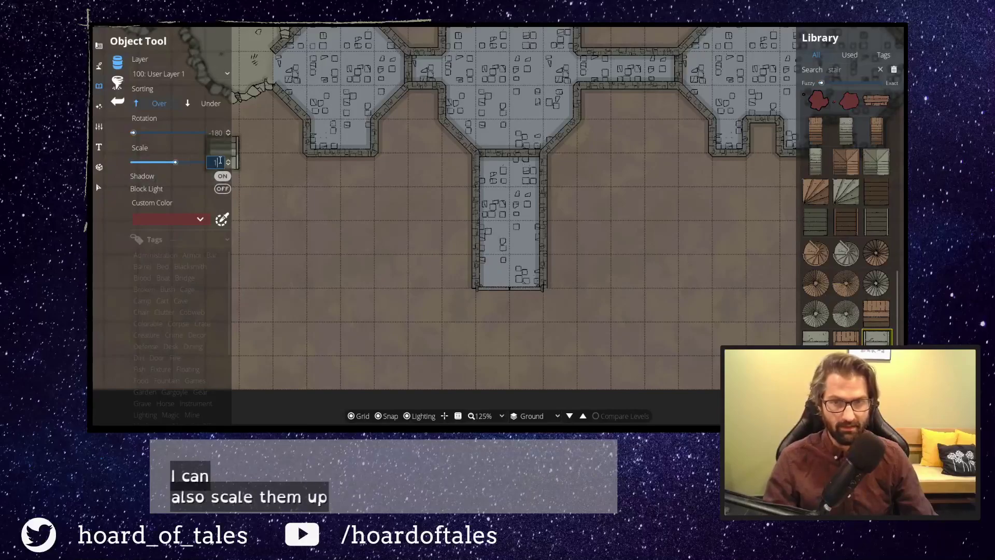
pyautogui.write('1.5')
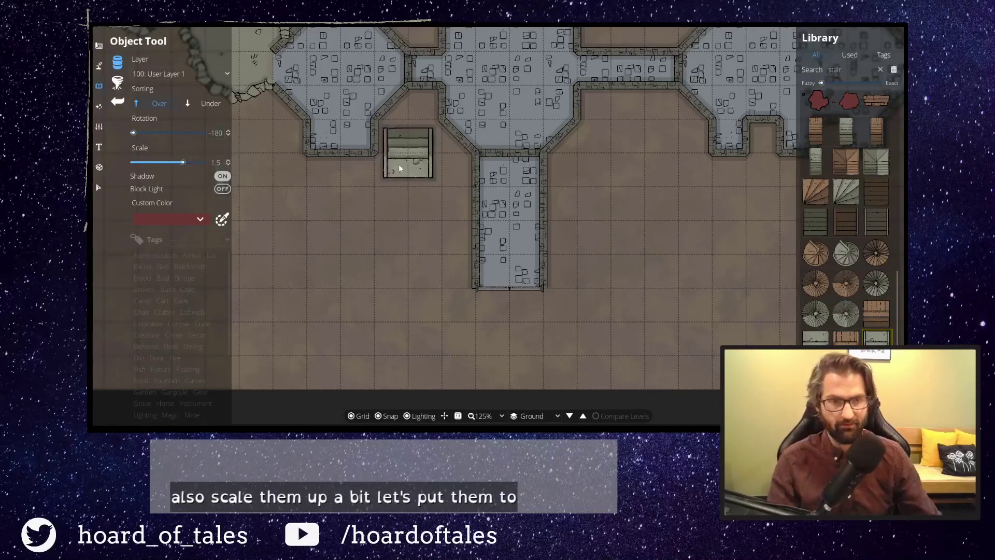
pyautogui.scroll(5, 506, 275)
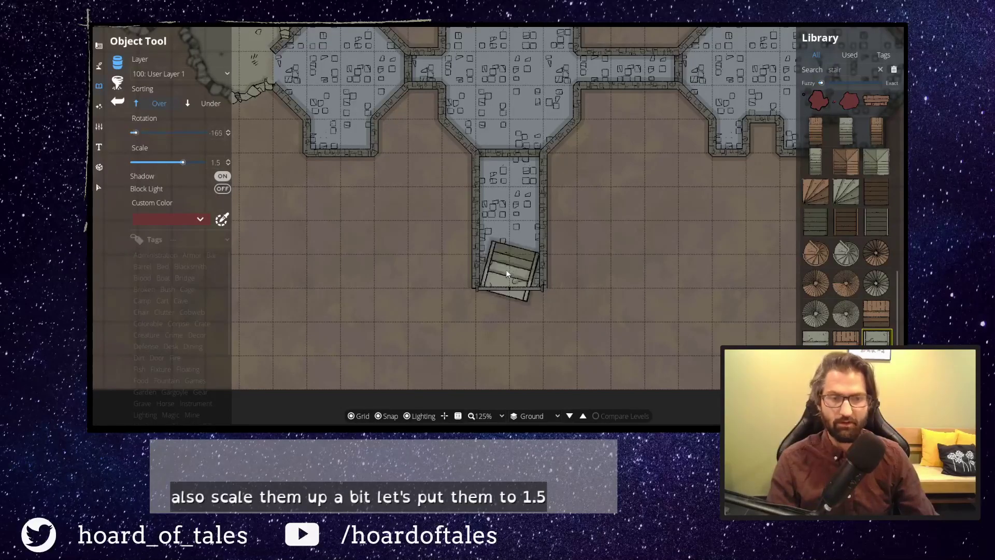
pyautogui.scroll(-1, 507, 275)
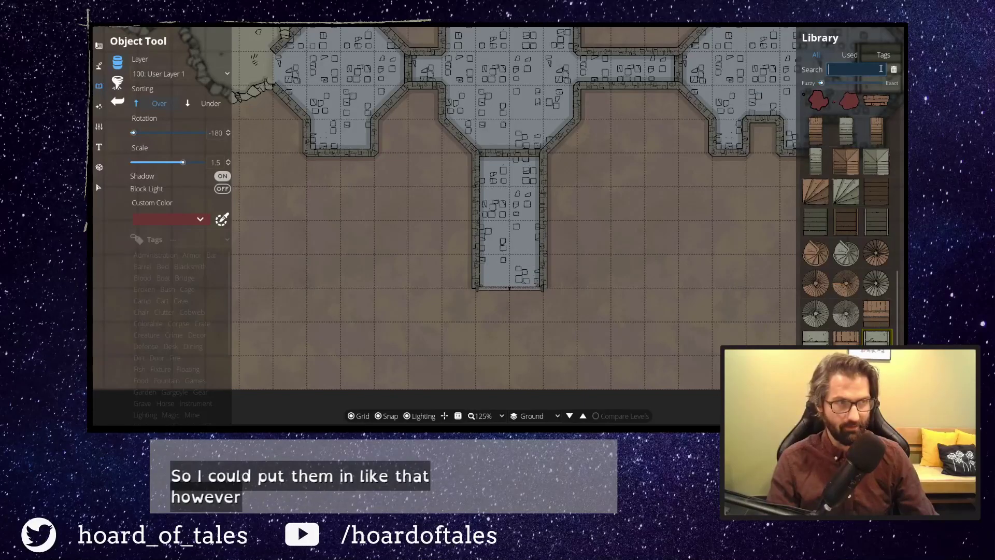
# Start the Path Tool and choose the Stairs Stone 2 path.
pyautogui.click(104, 68)
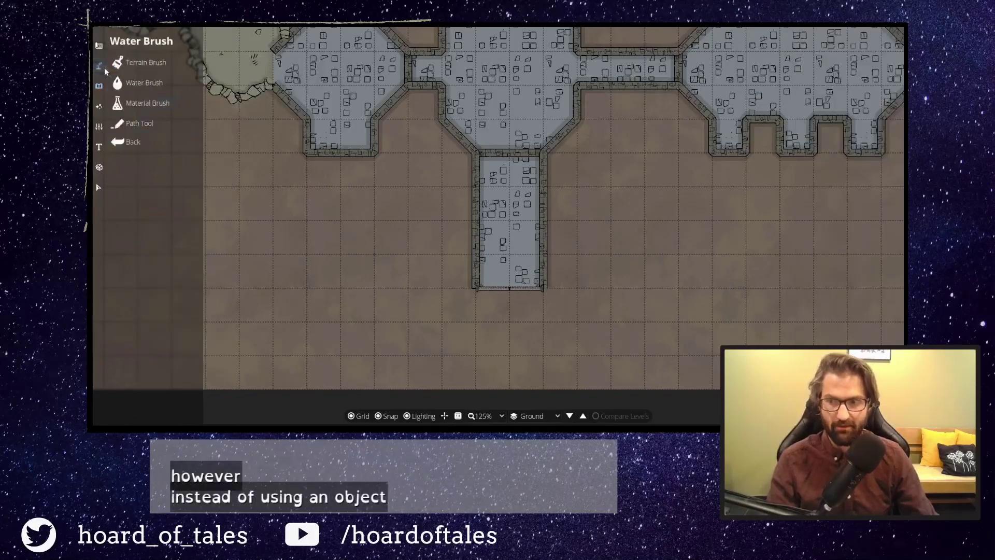
pyautogui.click(153, 123)
pyautogui.scroll(-1, 851, 259)
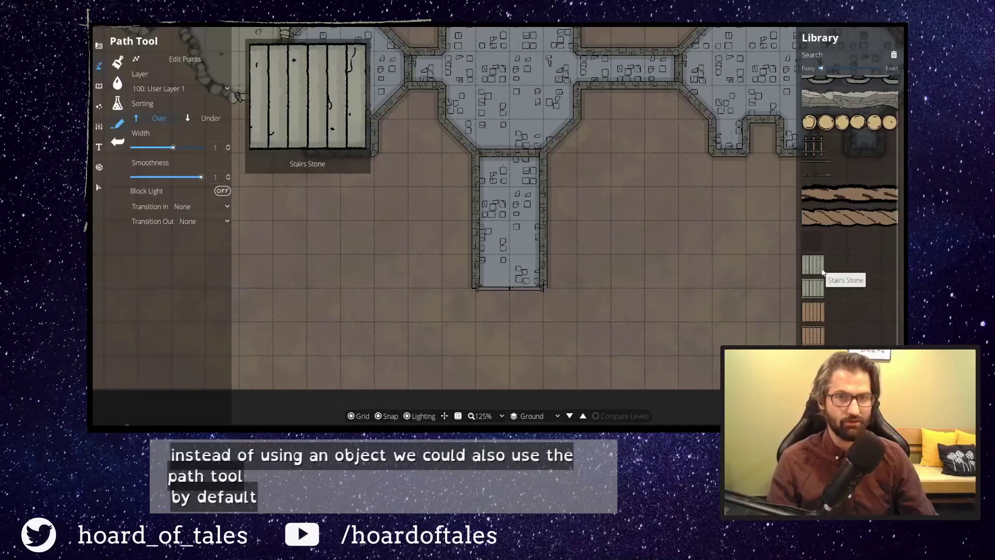
pyautogui.moveTo(820, 293)
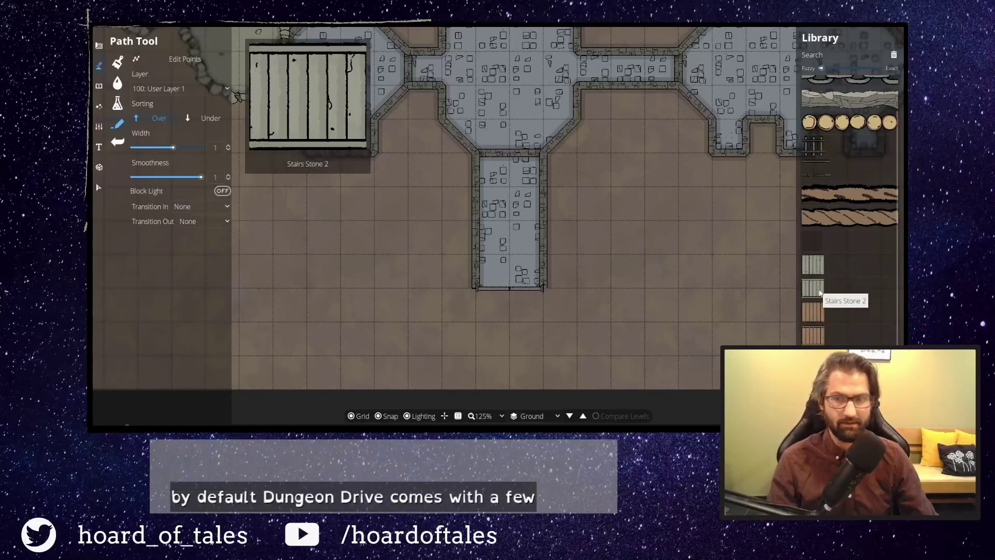
pyautogui.click(821, 293)
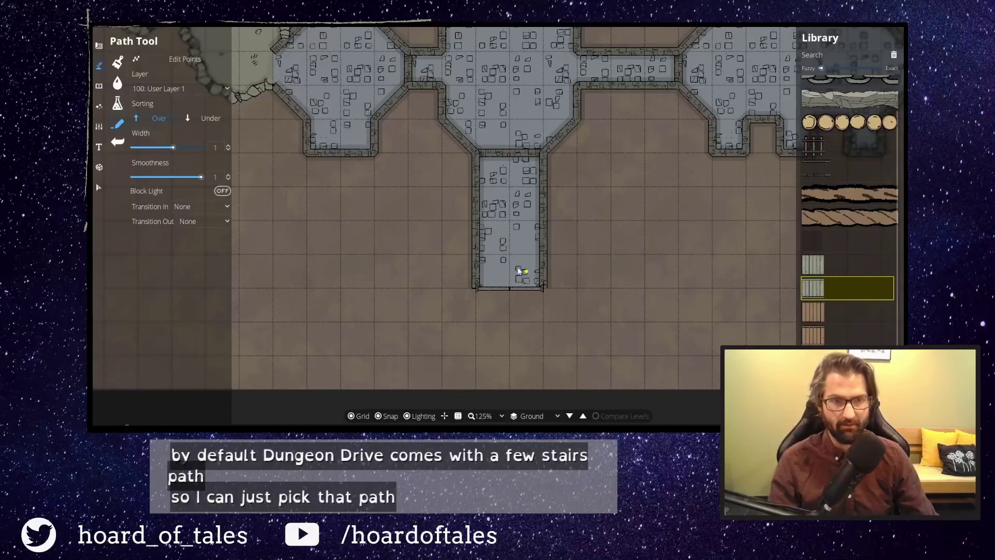
# Try one-tile-long stair paths up the corridor's centre line from the double doors at widths 1 and 2, cancelling each.
pyautogui.click(507, 285)
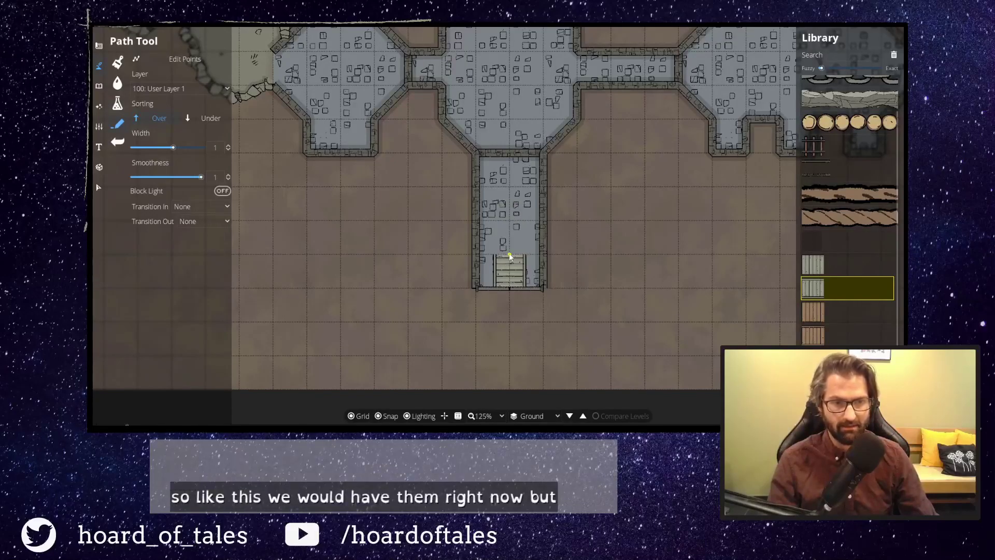
pyautogui.rightClick(510, 255)
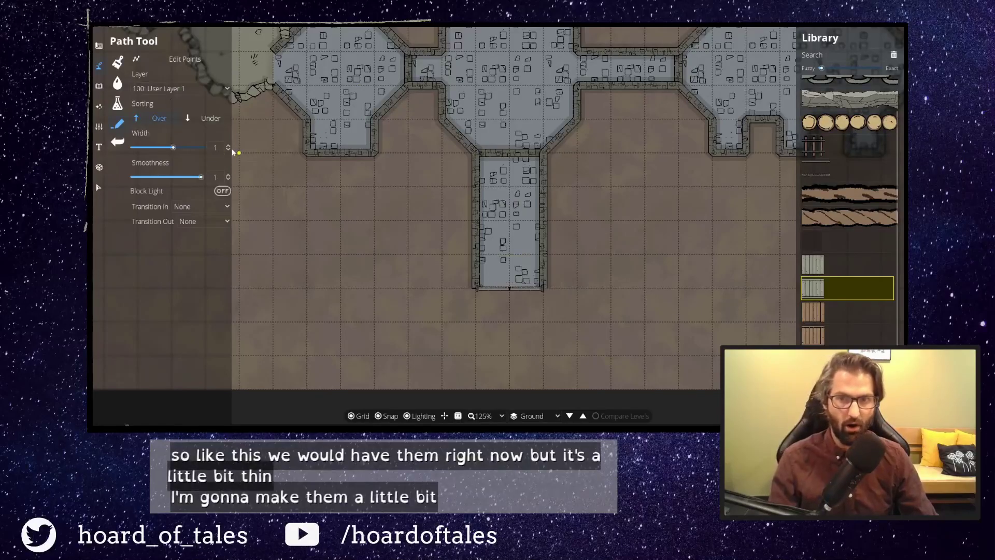
pyautogui.doubleClick(216, 148)
pyautogui.write('2')
pyautogui.press('Return')
pyautogui.click(510, 286)
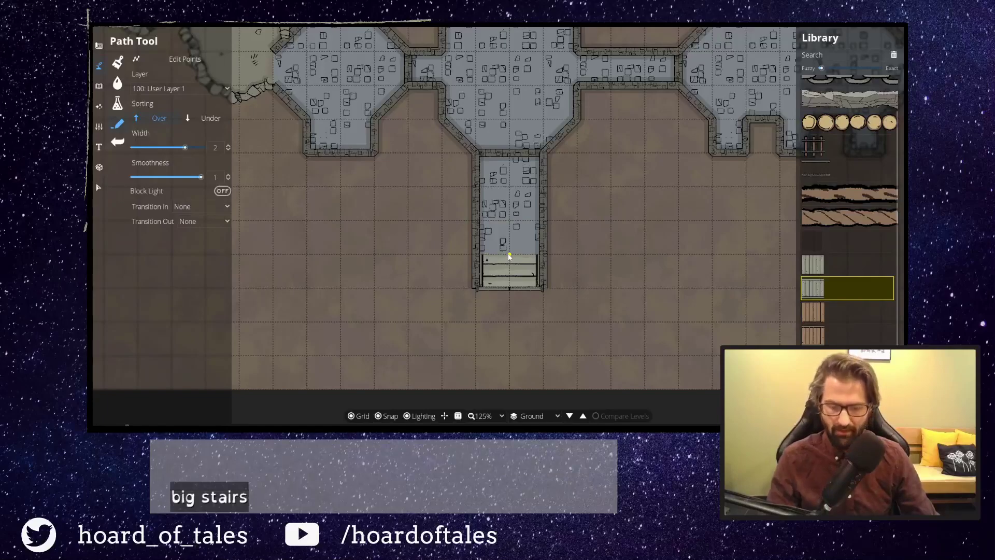
pyautogui.rightClick(510, 254)
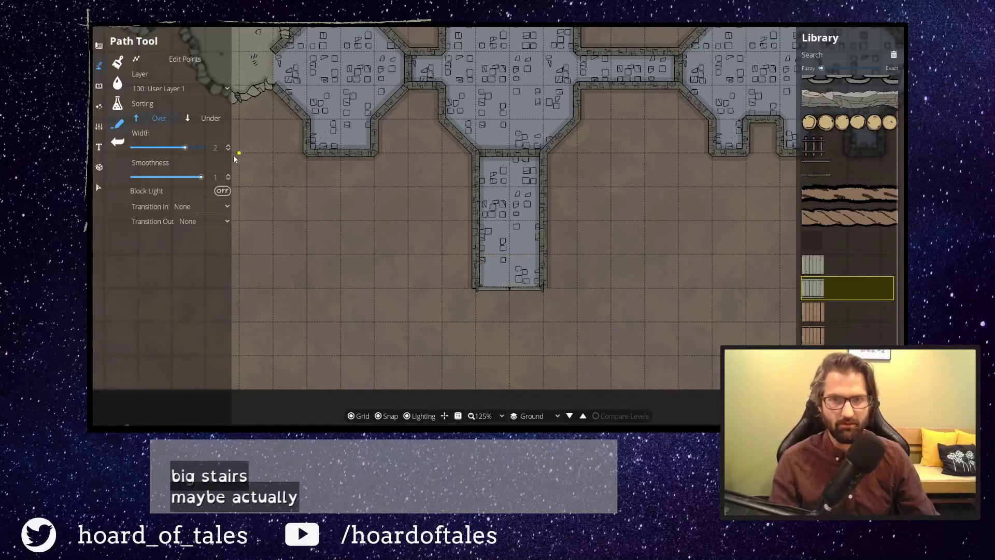
# Try width 1 stair paths side by side on the corridor's western and eastern tiles, undo them, and retry the western one.
pyautogui.doubleClick(213, 148)
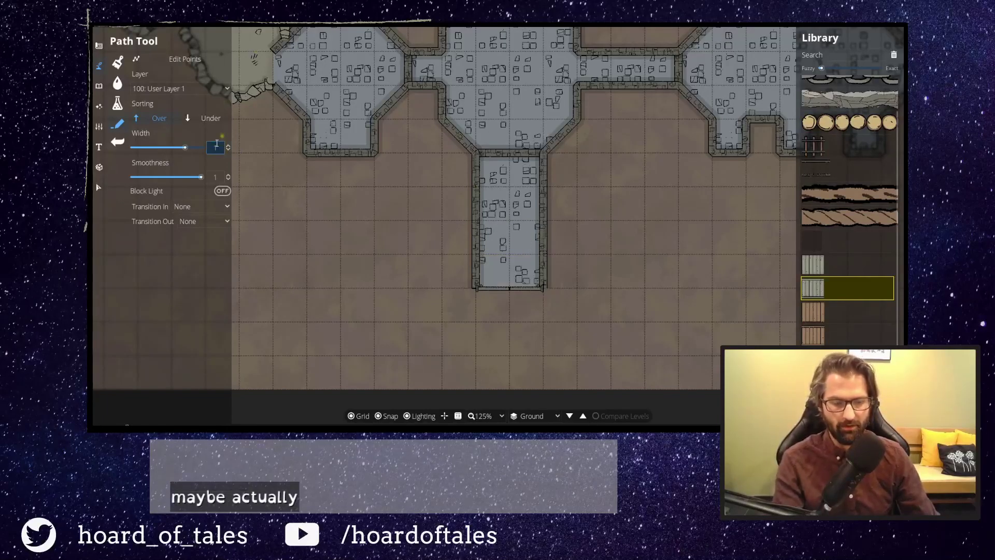
pyautogui.write('1')
pyautogui.press('Return')
pyautogui.click(499, 286)
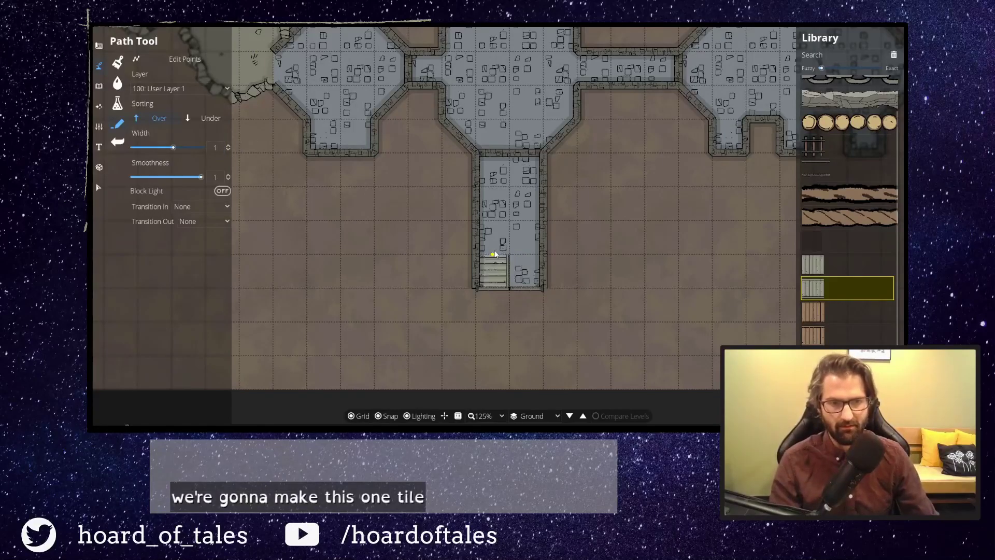
pyautogui.click(528, 288)
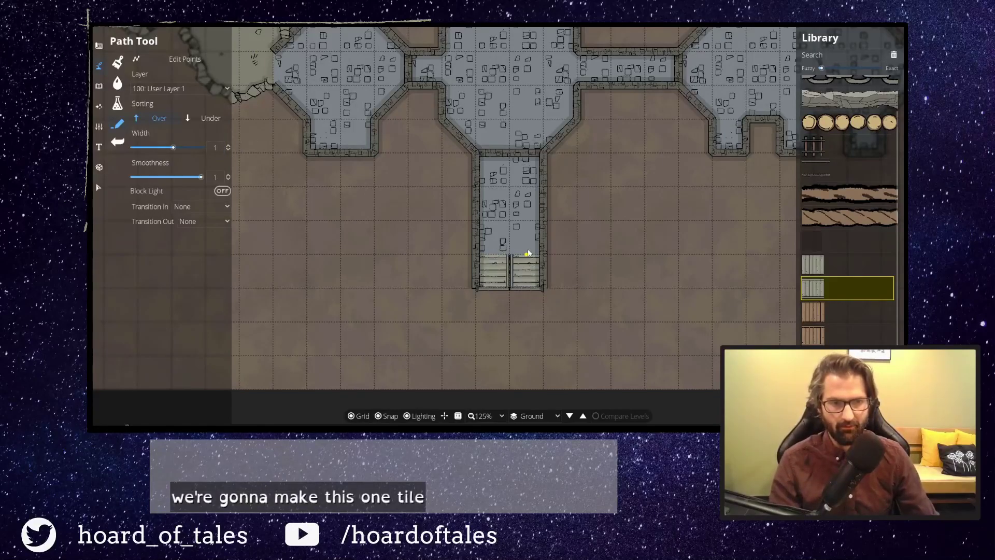
pyautogui.rightClick(528, 288)
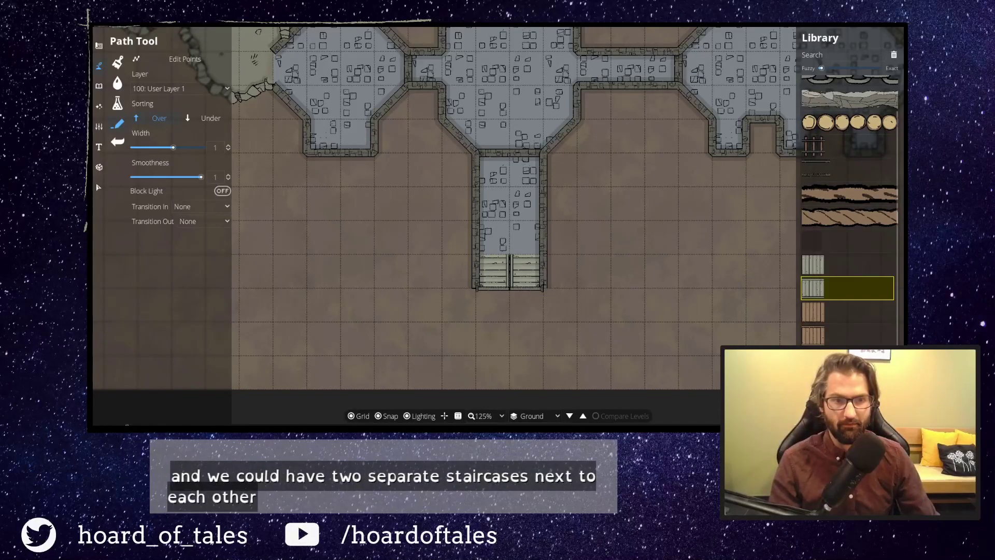
pyautogui.hotkey('ctrl', 'z')
pyautogui.click(491, 289)
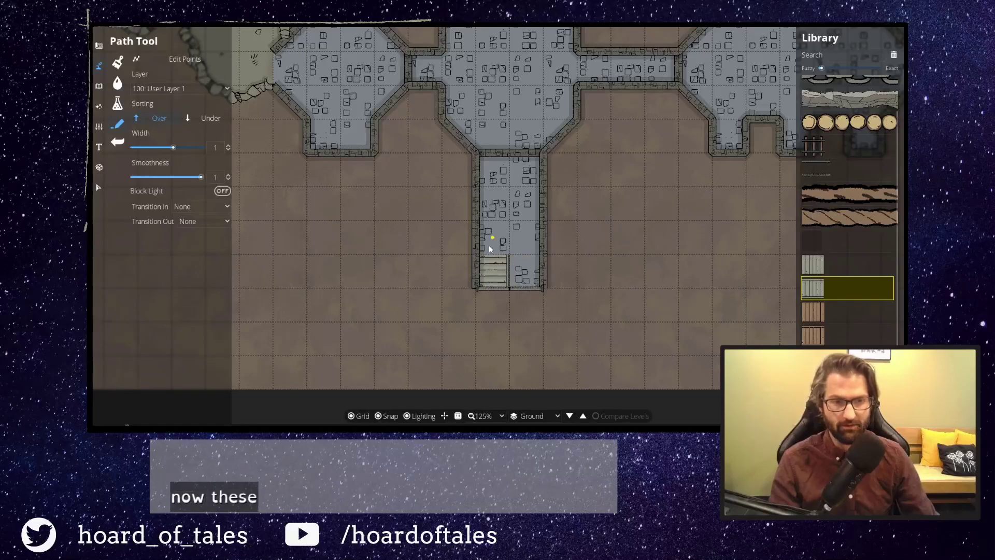
pyautogui.click(492, 255)
pyautogui.rightClick(492, 256)
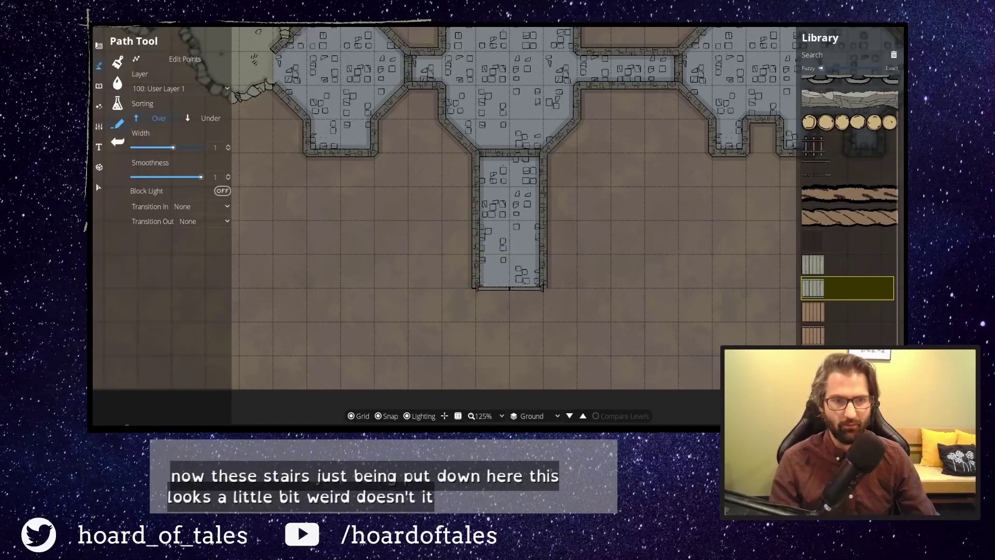
# Try a one-tile stair path on the corridor's western tile with Transition In and Transition Out set to Fade, and undo it.
pyautogui.click(200, 221)
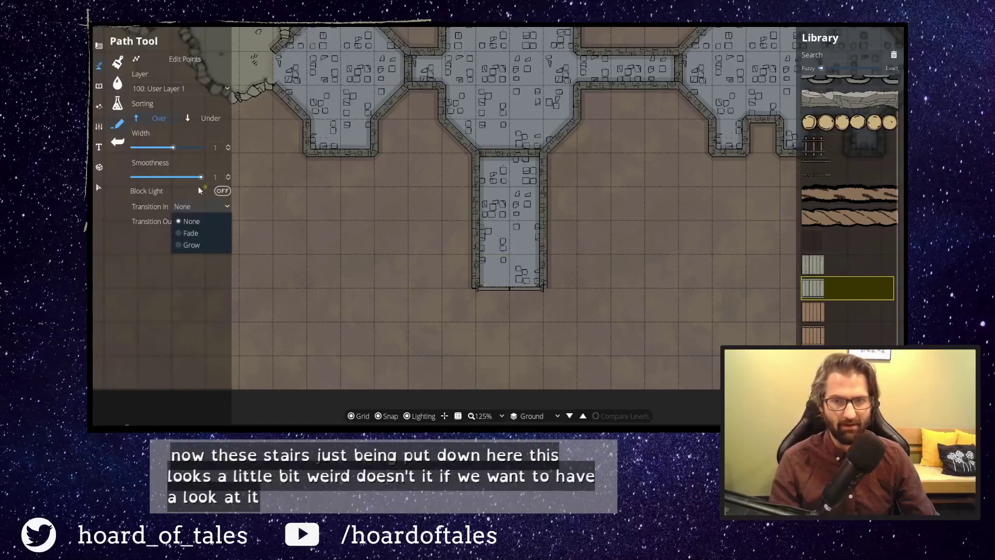
pyautogui.click(210, 233)
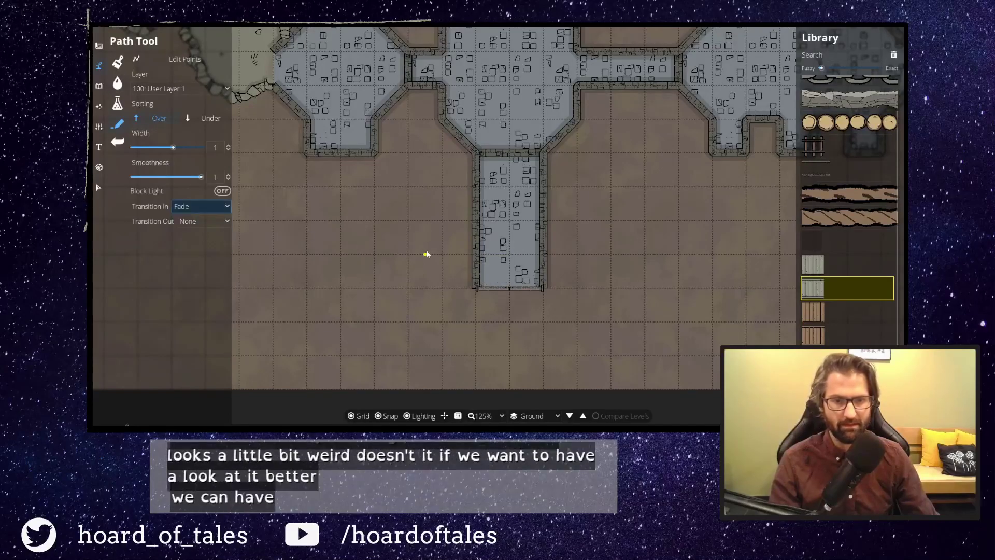
pyautogui.moveTo(499, 288); pyautogui.dragTo(493, 244)
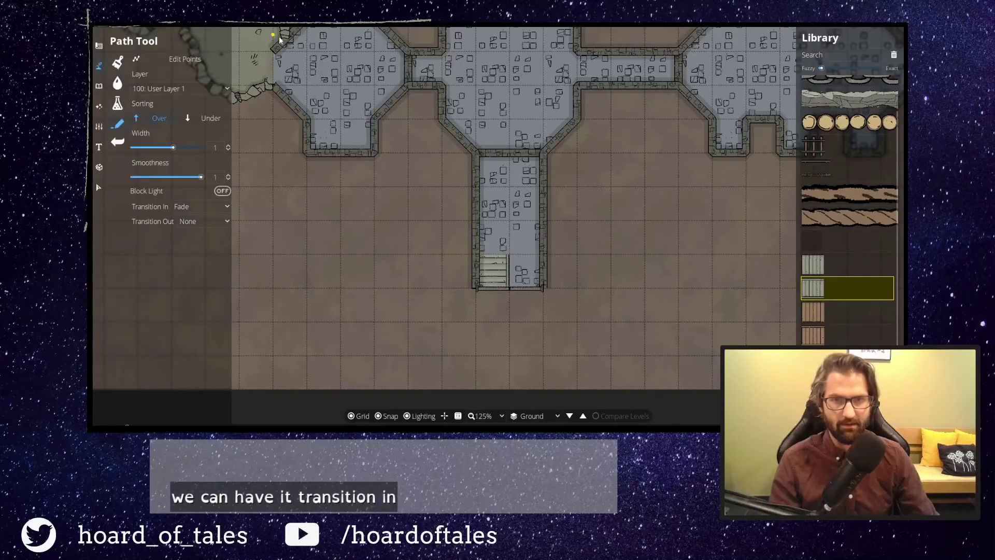
pyautogui.click(229, 222)
pyautogui.click(218, 246)
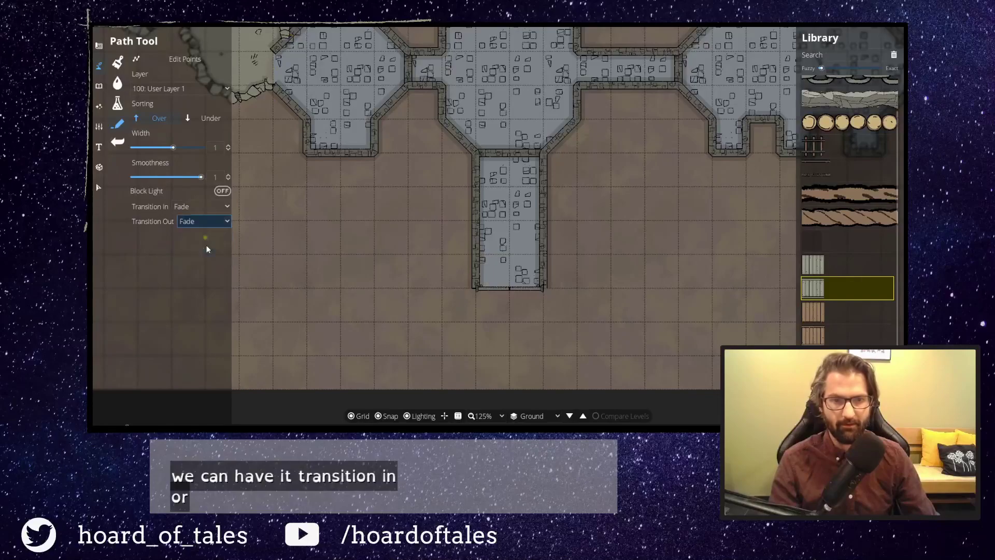
pyautogui.moveTo(489, 288); pyautogui.dragTo(492, 255)
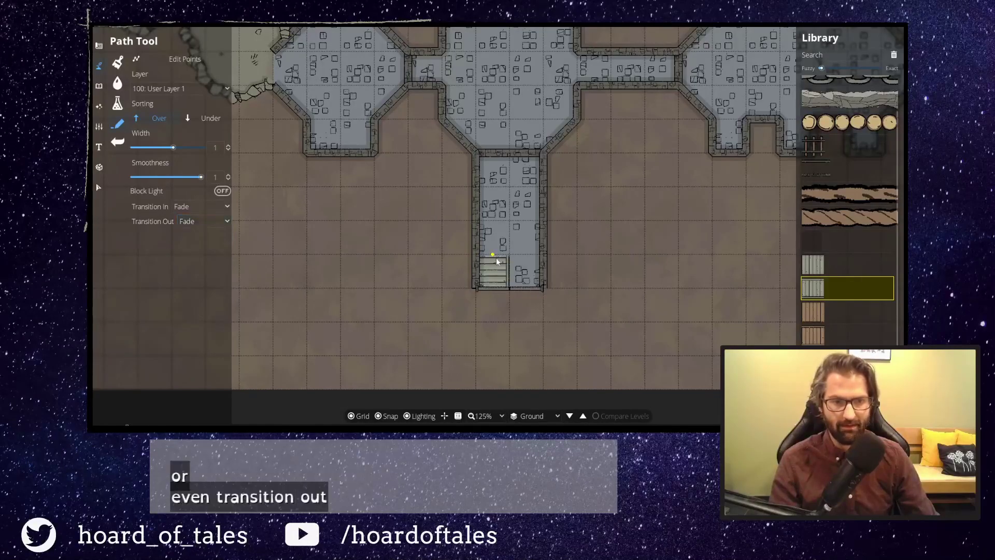
pyautogui.scroll(8, 456, 275)
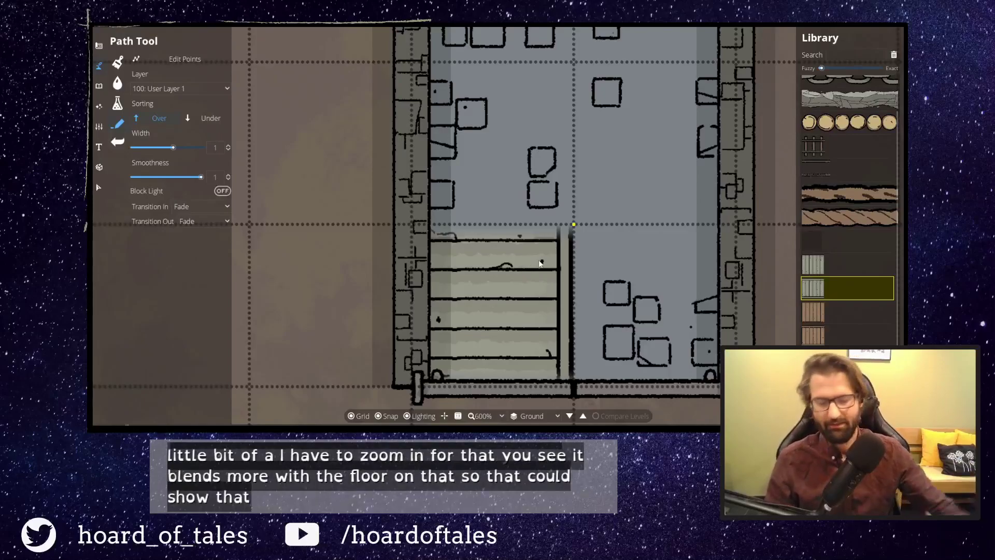
pyautogui.scroll(-2, 540, 260)
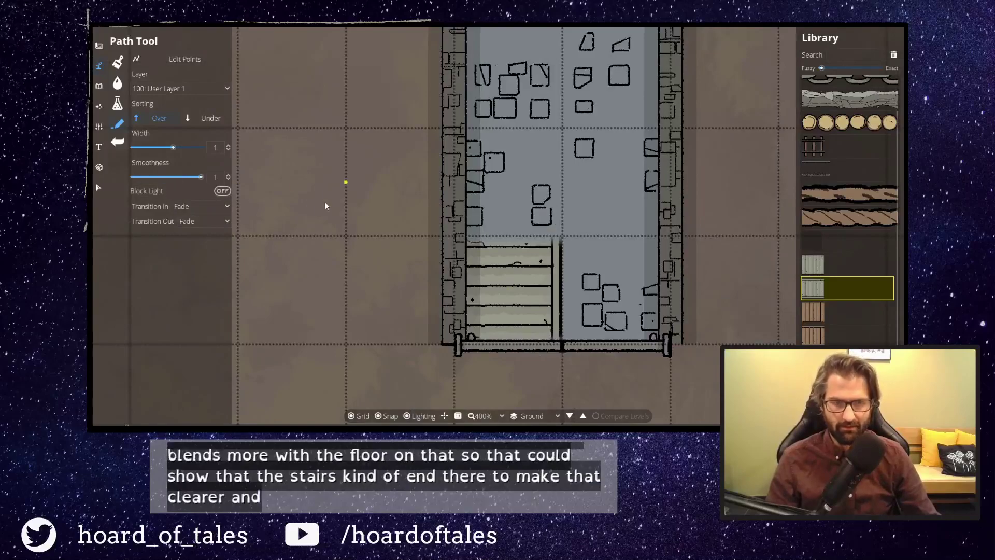
pyautogui.hotkey('ctrl', 'z')
# Set Transition In to Grow and try a one-tile stair path on the corridor's western tile, cancelling it.
pyautogui.click(193, 208)
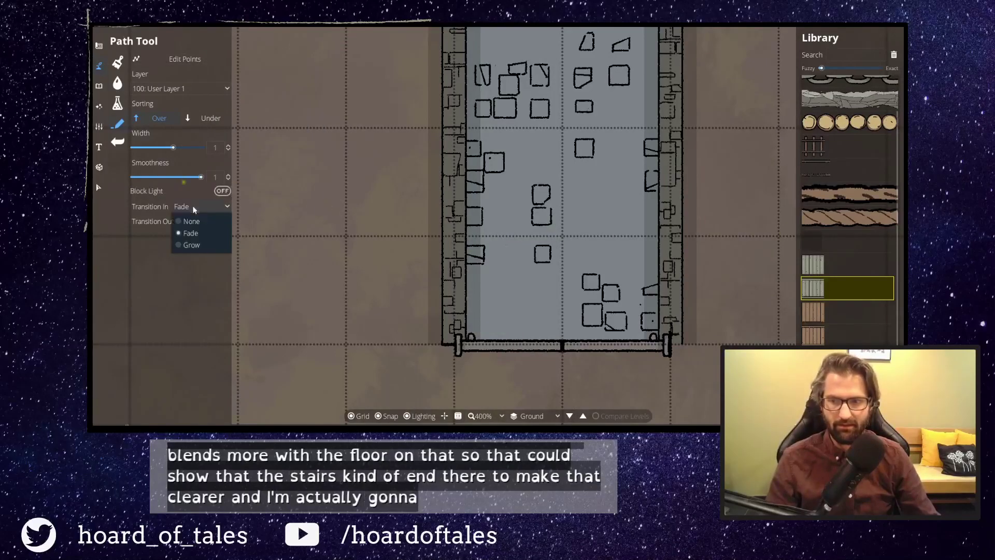
pyautogui.click(193, 246)
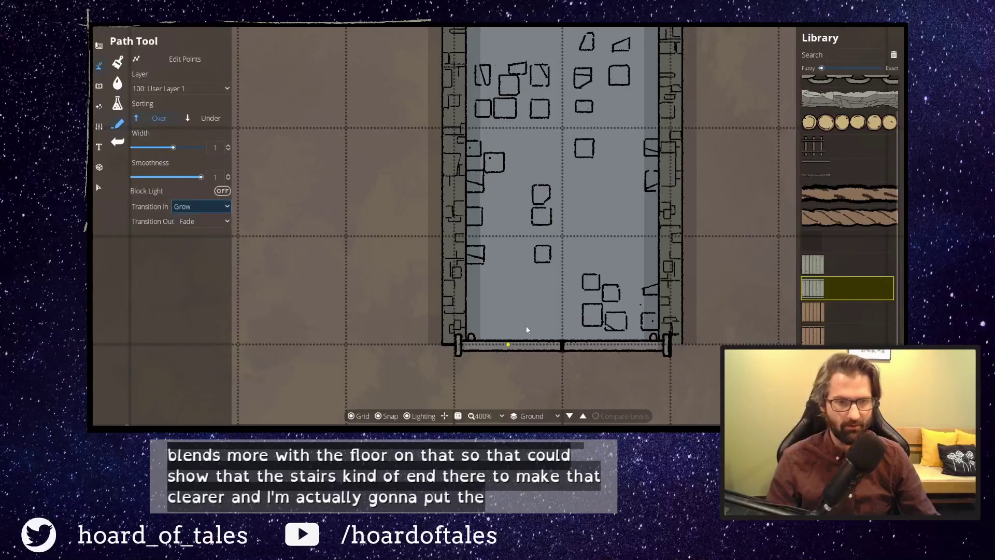
pyautogui.click(519, 327)
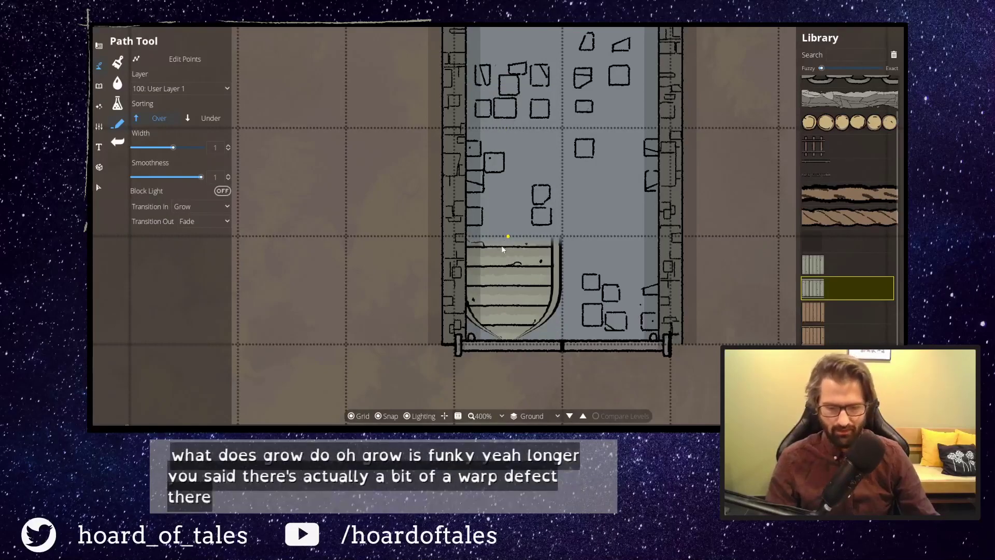
pyautogui.rightClick(465, 250)
# Try a one-tile stair path on the corridor's western tile with Transition Out set to None, and undo it.
pyautogui.click(223, 221)
pyautogui.click(202, 236)
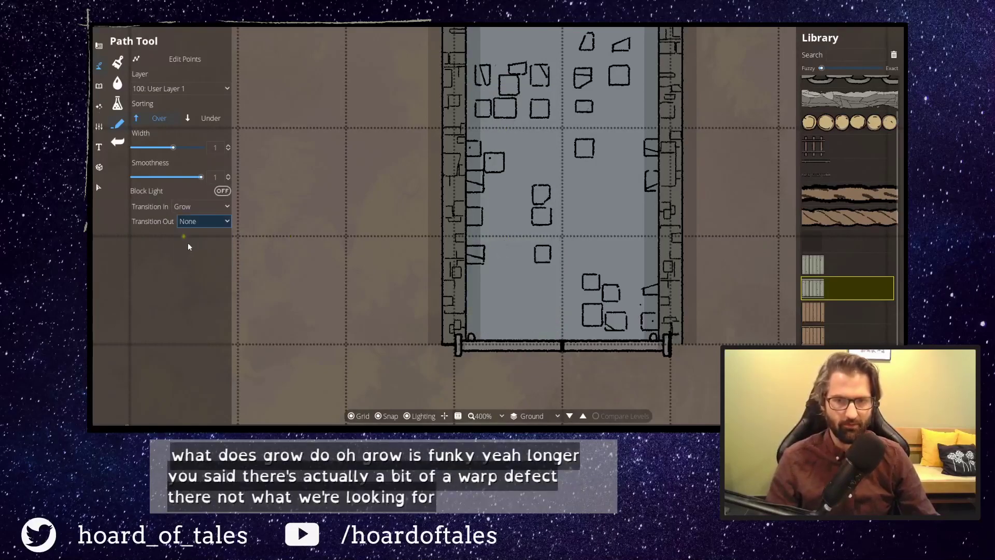
pyautogui.click(504, 357)
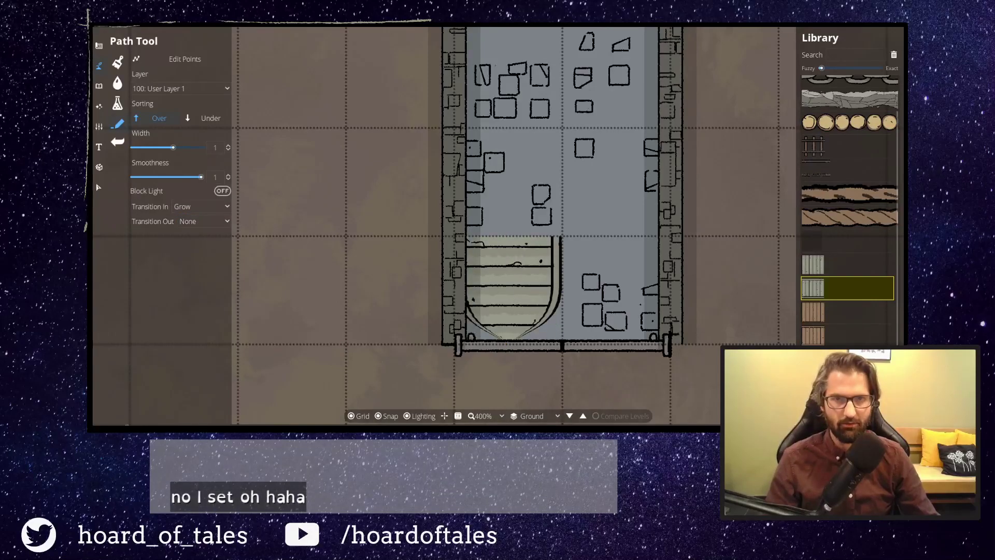
pyautogui.hotkey('ctrl', 'z')
# Set the path's Transition In to None and Transition Out to Fade.
pyautogui.click(200, 207)
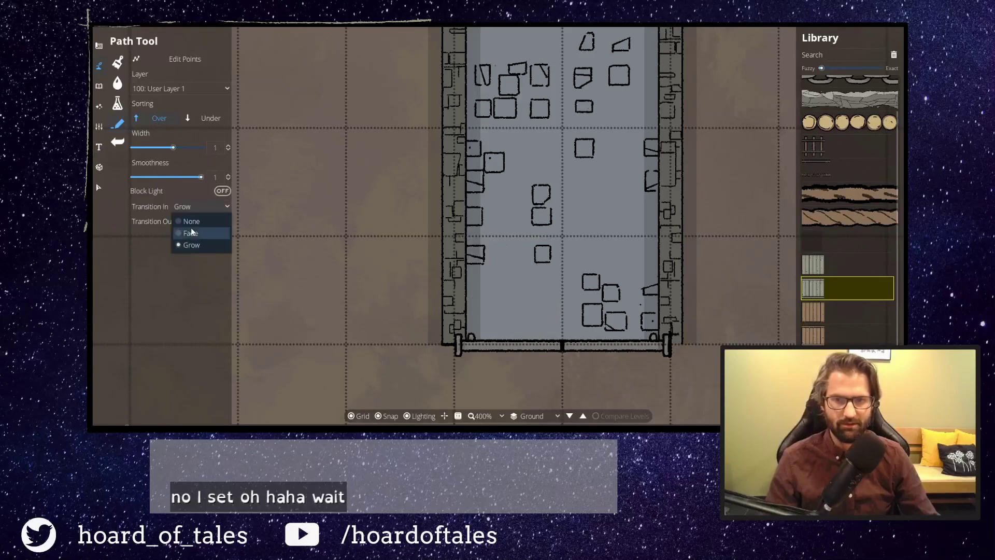
pyautogui.click(197, 222)
pyautogui.click(199, 222)
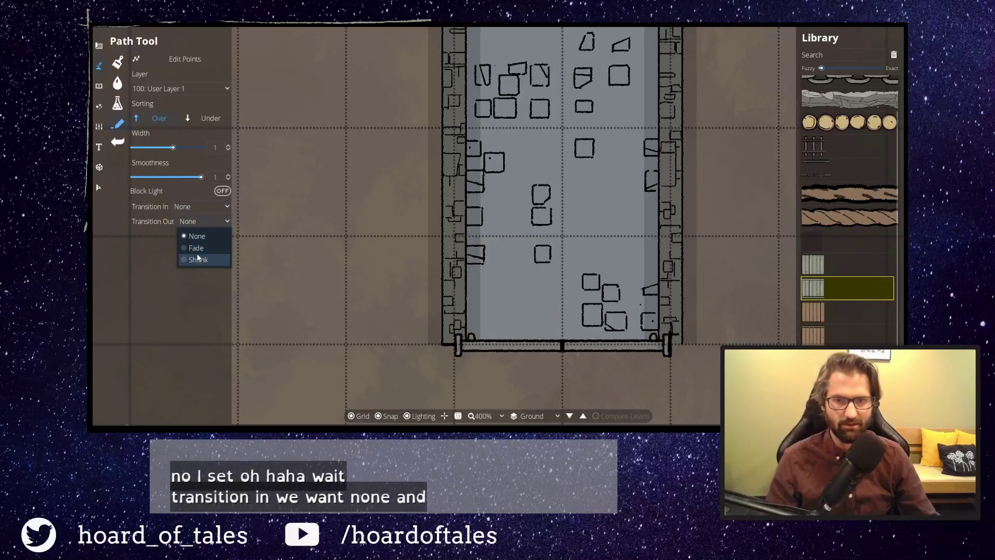
pyautogui.click(197, 246)
# Try one-tile stair paths side by side on the corridor's two tiles above the double doors, and undo them.
pyautogui.click(562, 343)
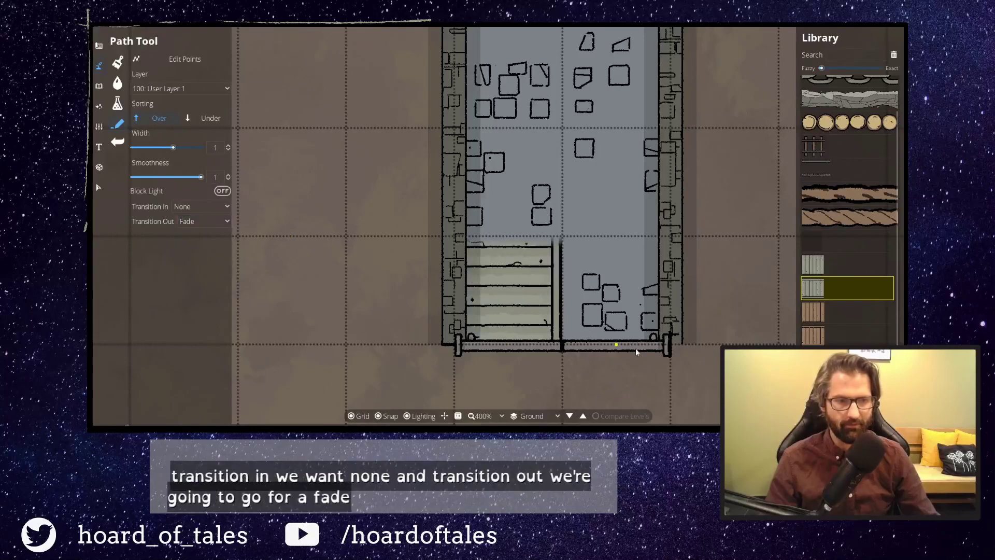
pyautogui.rightClick(626, 328)
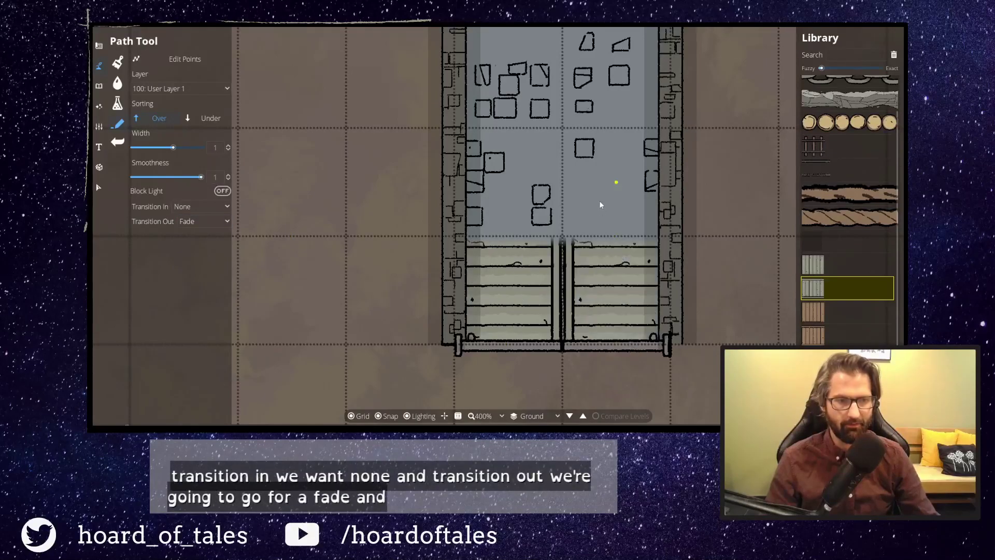
pyautogui.scroll(-3, 601, 205)
pyautogui.scroll(-2, 602, 205)
pyautogui.moveTo(676, 183); pyautogui.dragTo(597, 232)
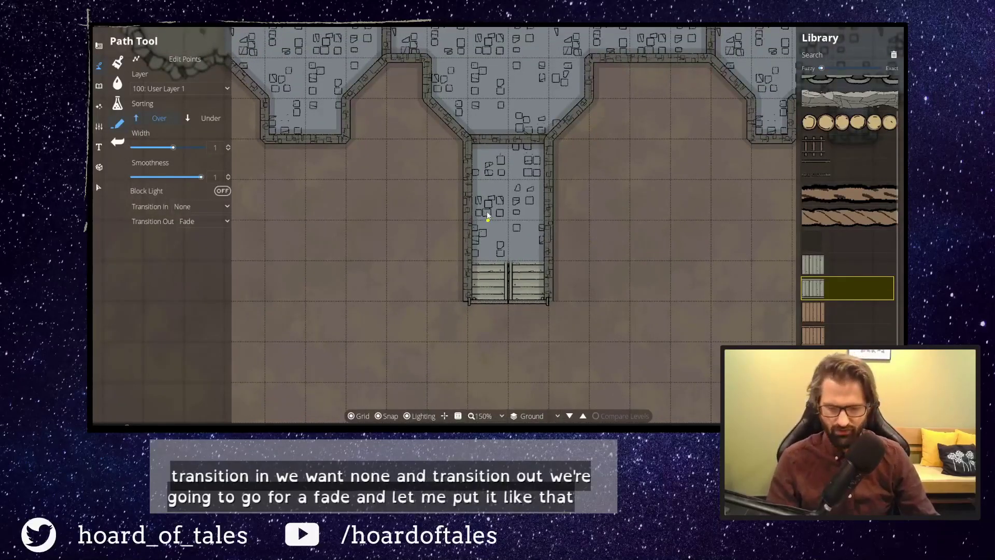
pyautogui.hotkey('ctrl', 'z')
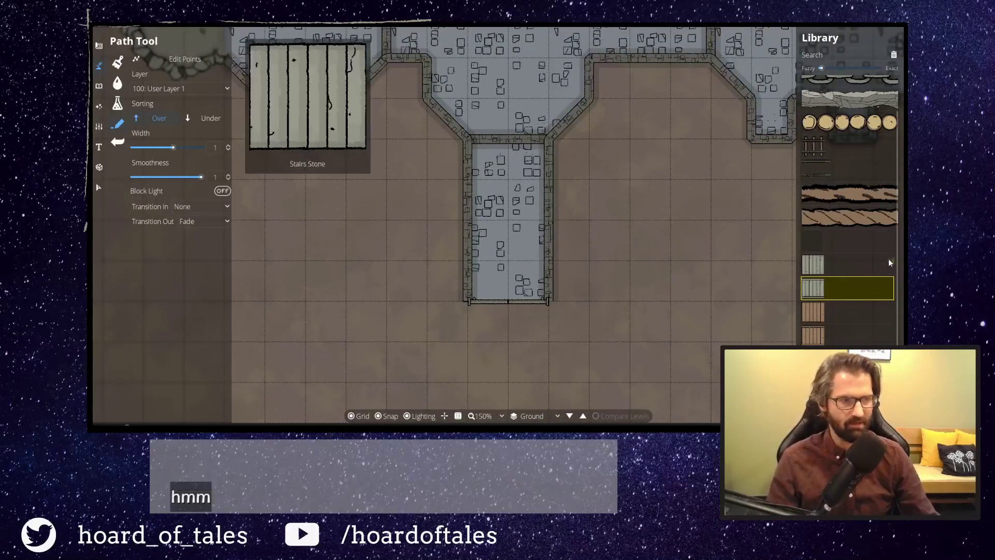
# Switch to the first Stairs Stone path and try it on both corridor tiles above the doors, undoing the attempt.
pyautogui.click(812, 265)
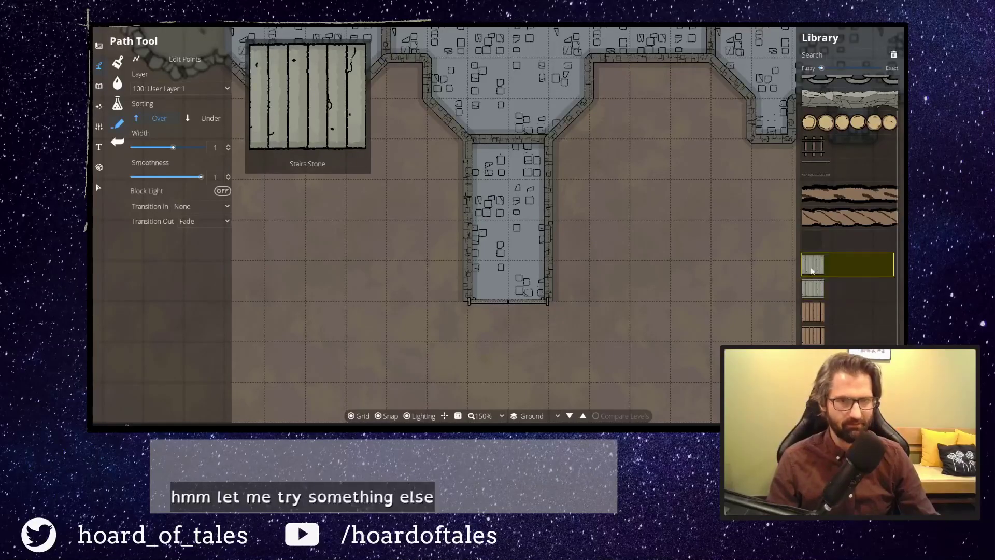
pyautogui.click(488, 299)
pyautogui.rightClick(488, 262)
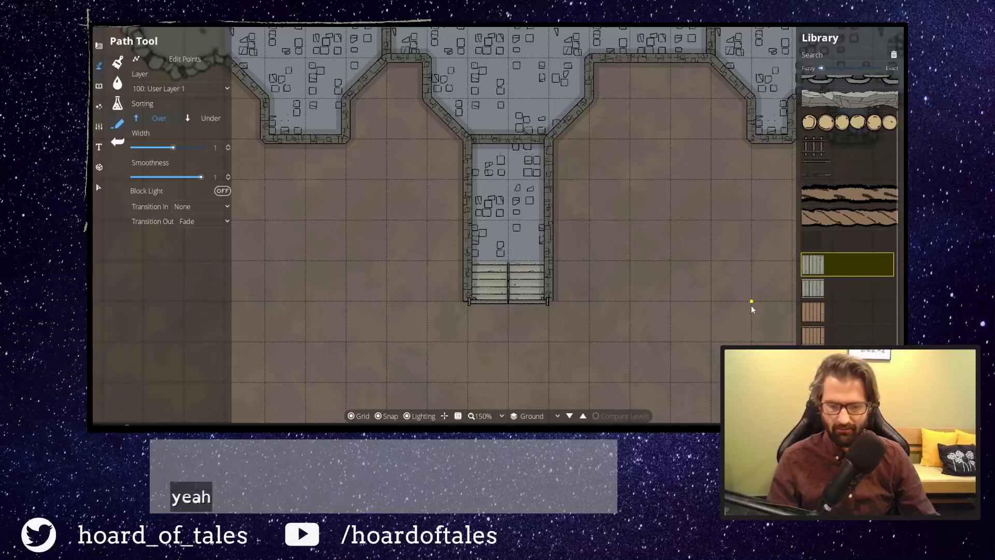
pyautogui.hotkey('ctrl', 'z')
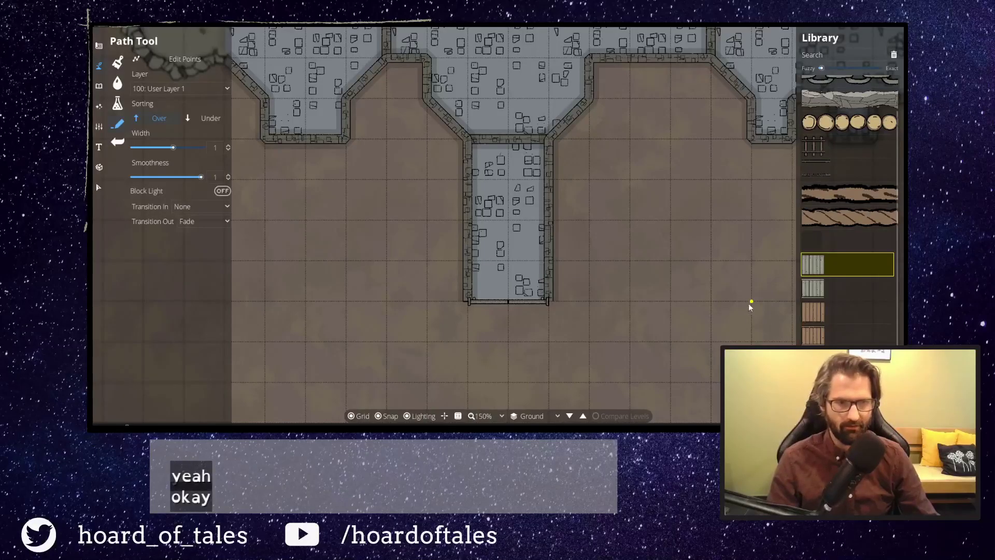
# Set Transition Out to None and lay one-tile stone stair paths on both corridor tiles just above the double doors.
pyautogui.click(206, 221)
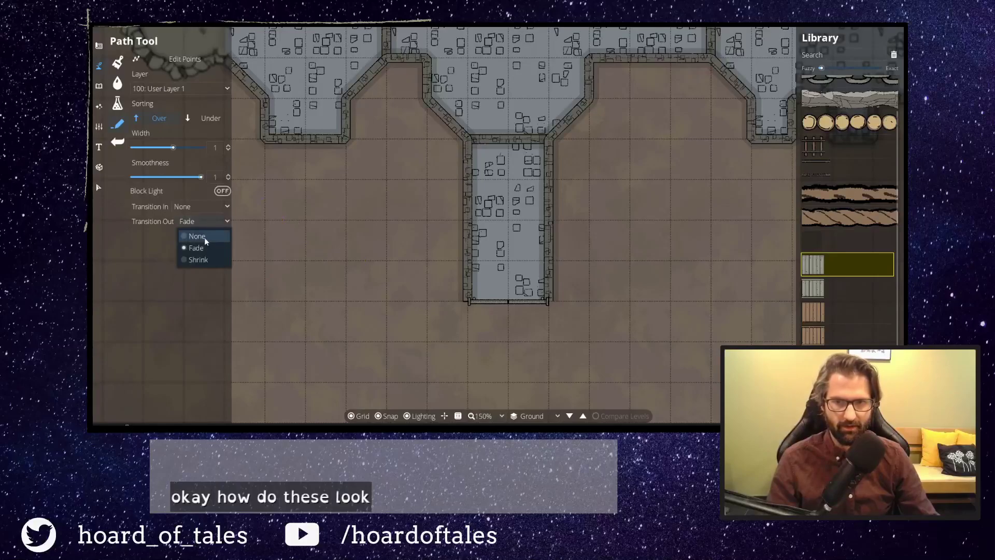
pyautogui.click(205, 237)
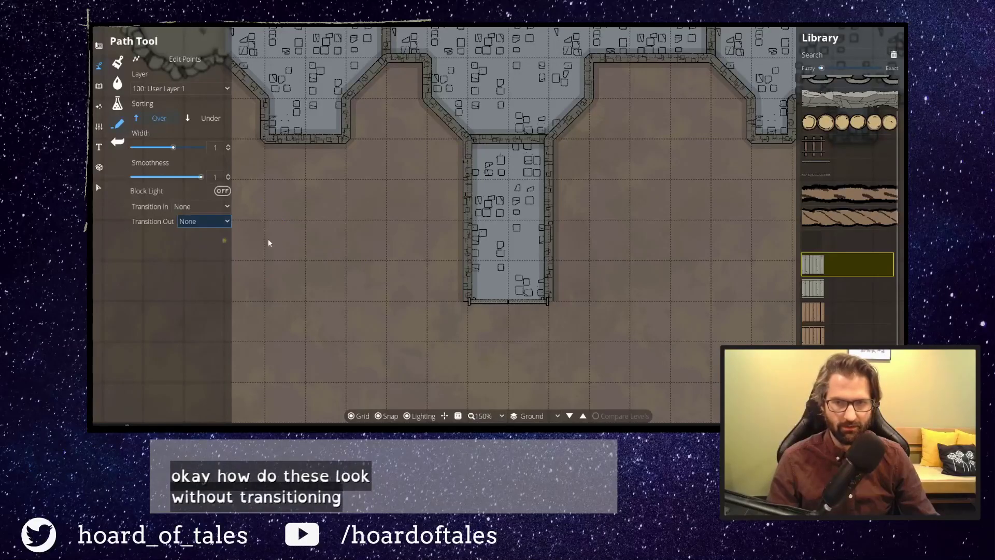
pyautogui.click(495, 302)
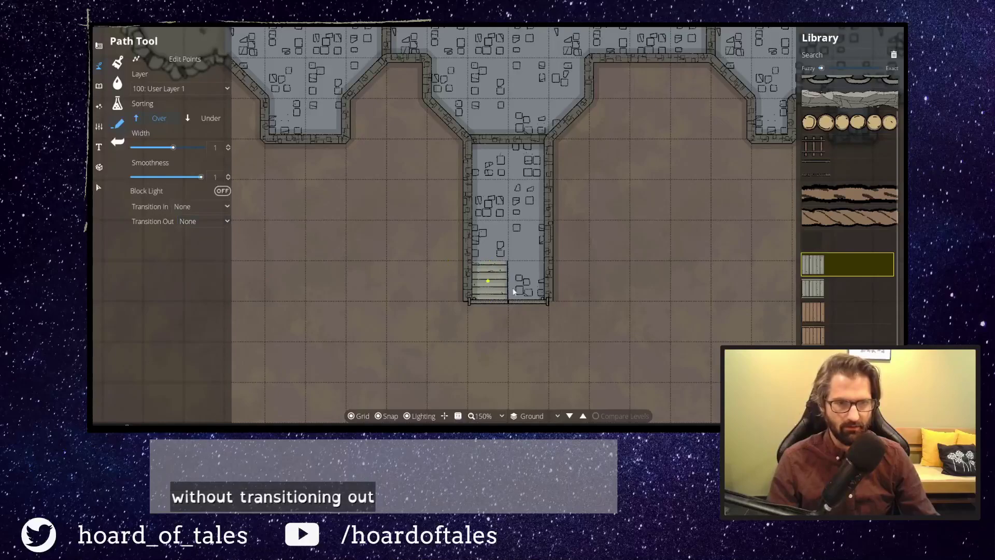
pyautogui.click(529, 294)
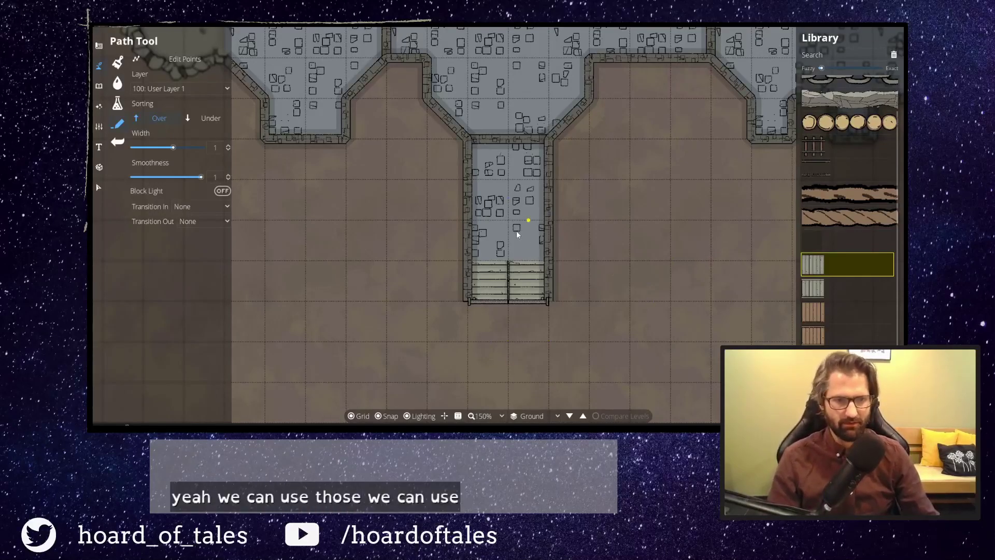
pyautogui.scroll(4, 522, 233)
pyautogui.scroll(-2, 529, 260)
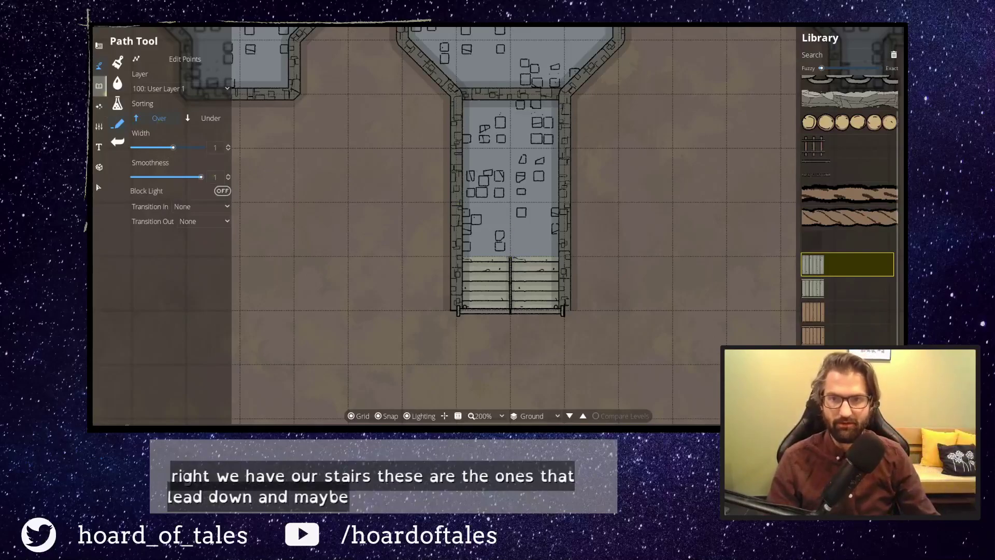
# Select the shadow path and try it over the western part of the stairs, undoing the attempt.
pyautogui.moveTo(854, 279)
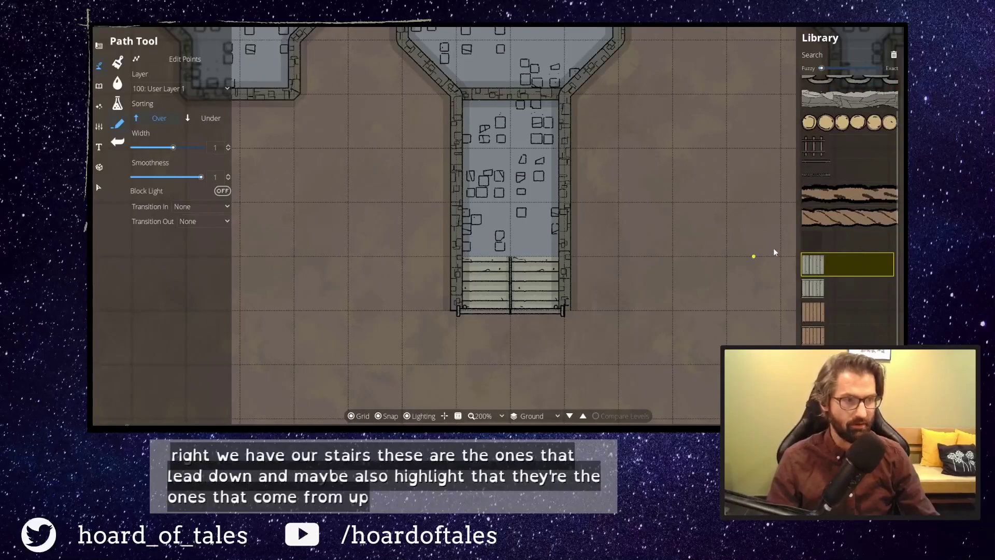
pyautogui.click(811, 241)
pyautogui.click(453, 305)
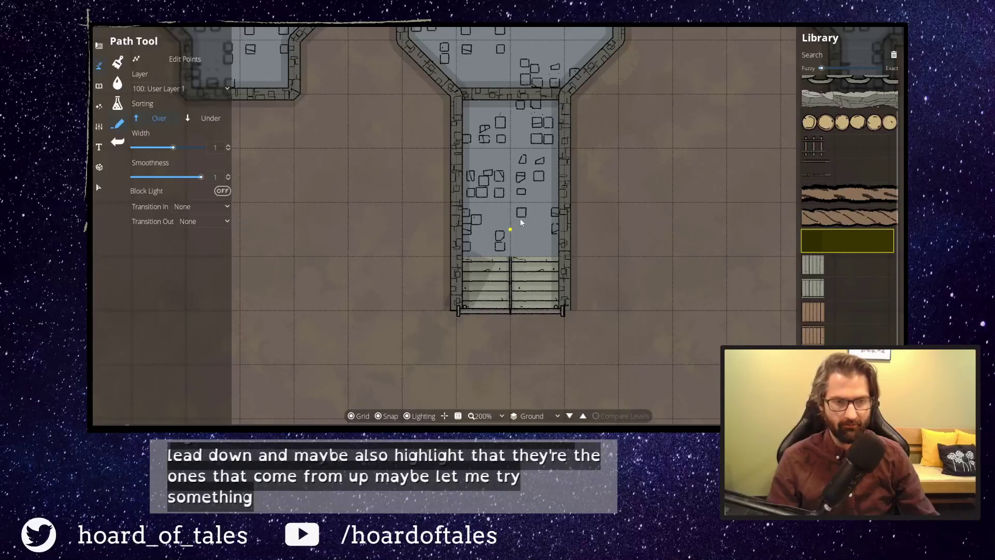
pyautogui.hotkey('ctrl', 'z')
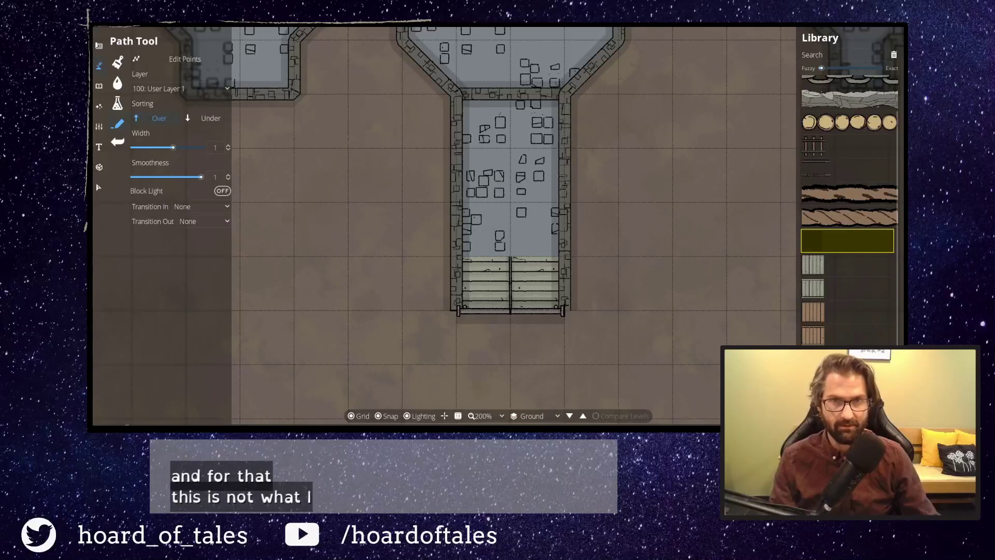
# Try path widths of 1.5, 1.25 and 1.75 for the shadow over the stairs.
pyautogui.click(223, 147)
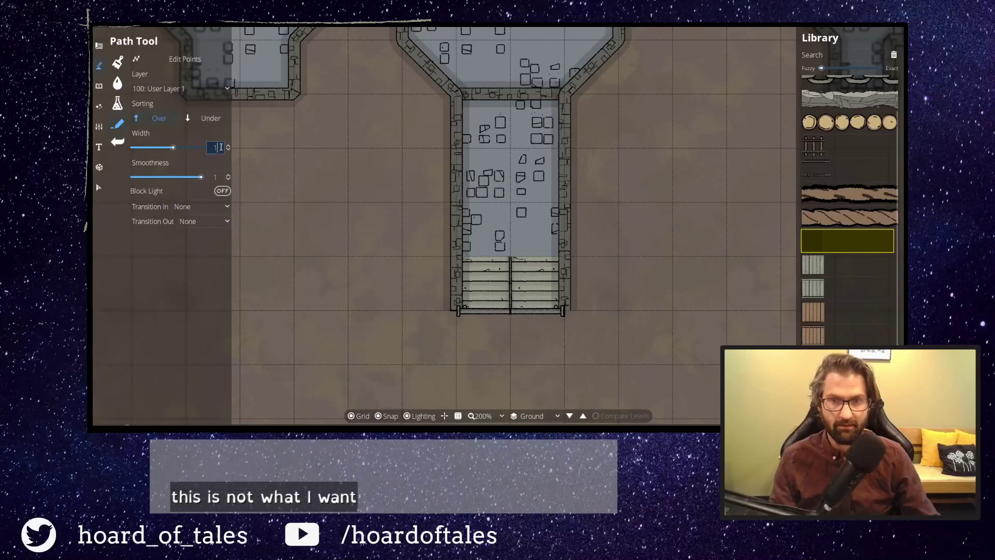
pyautogui.write('1')
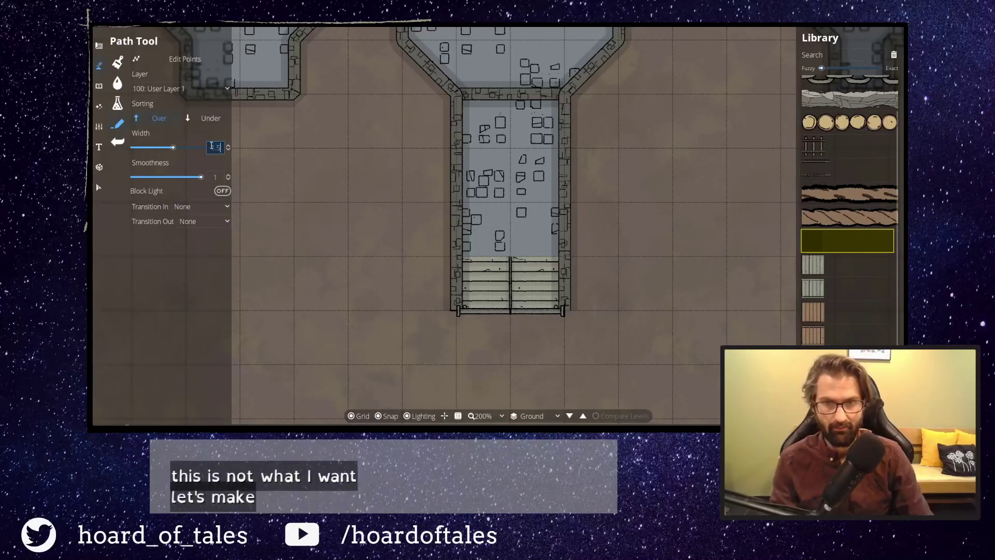
pyautogui.press('Return')
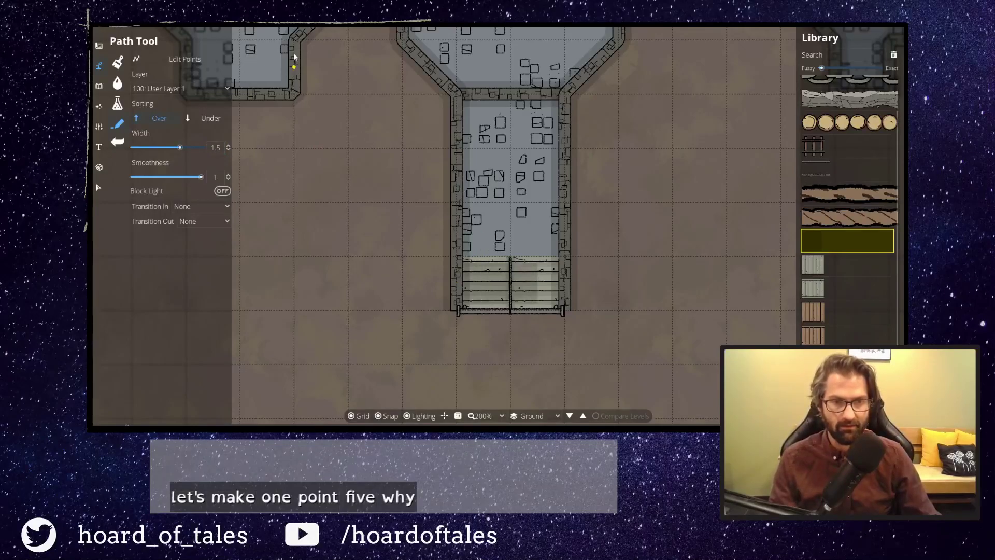
pyautogui.doubleClick(215, 147)
pyautogui.write('1')
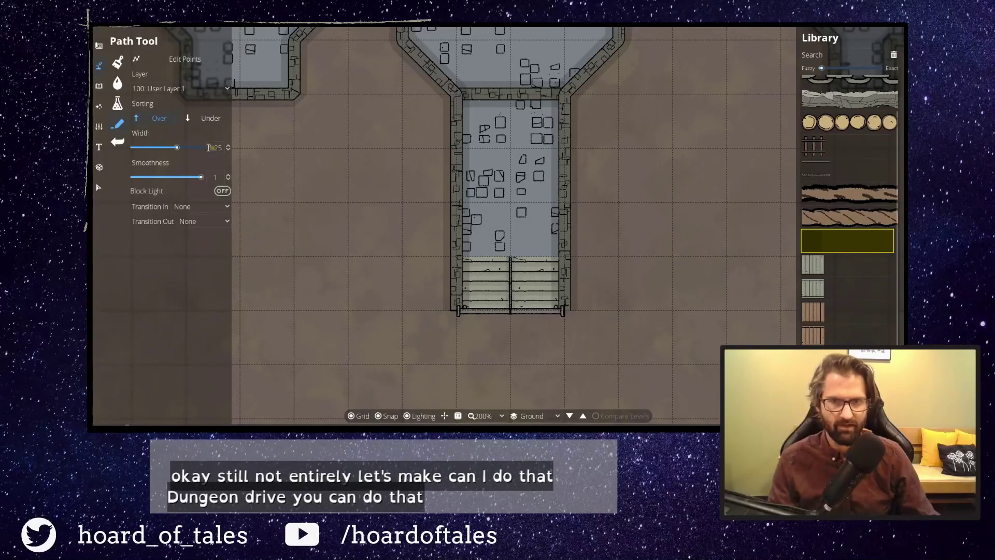
pyautogui.moveTo(215, 148); pyautogui.dragTo(240, 148)
pyautogui.write('7')
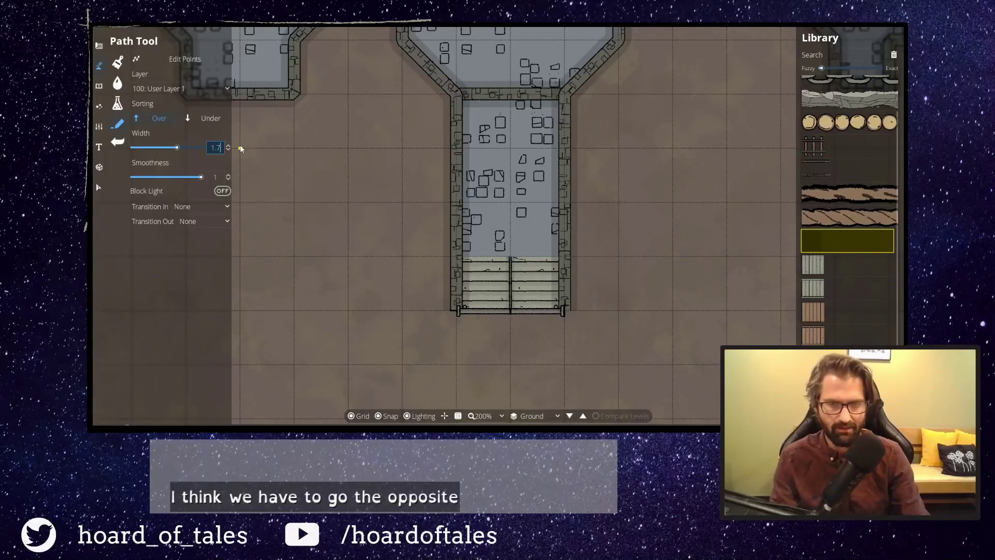
pyautogui.write('5')
pyautogui.press('Return')
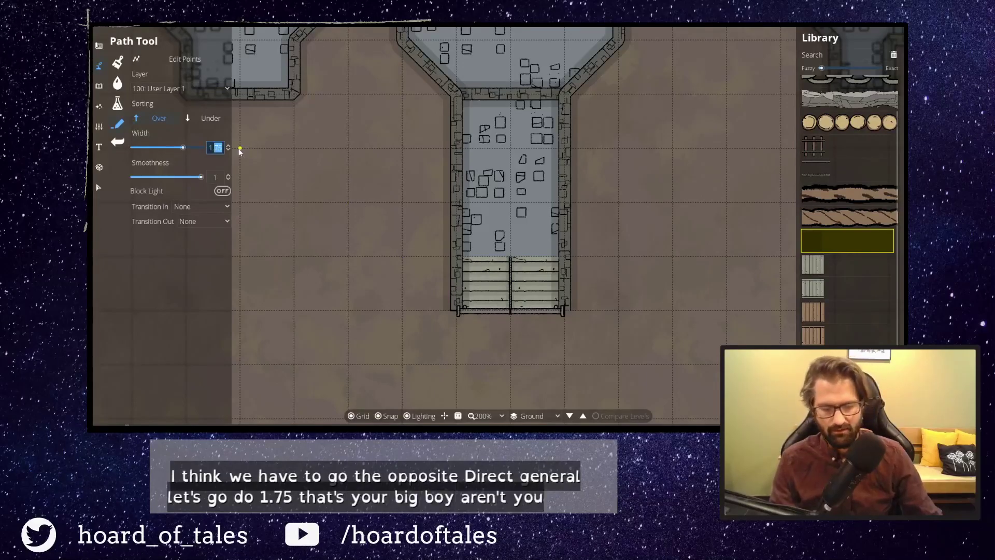
# Lay a shadow path of width 1.25 over the stairs with snapping off, and turn snapping back on.
pyautogui.write('2')
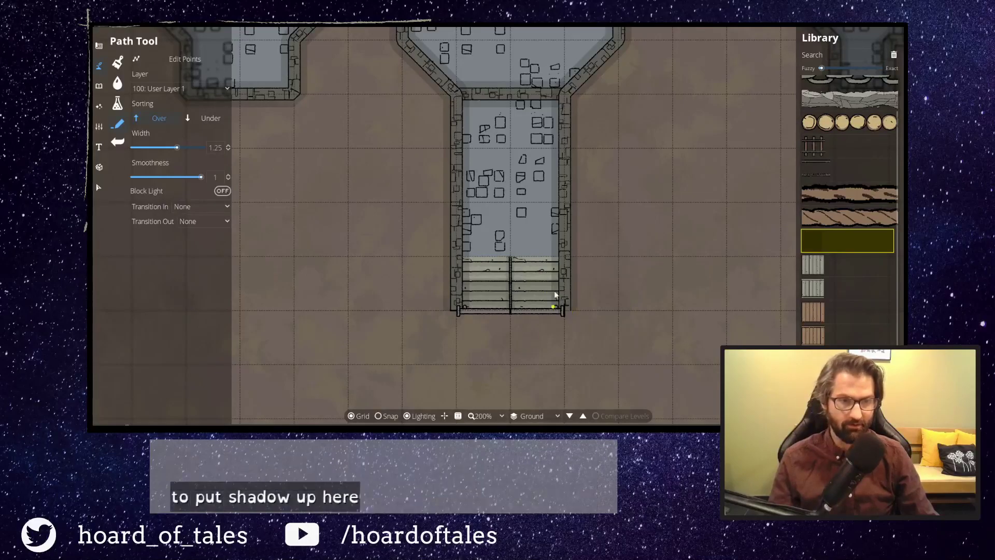
pyautogui.scroll(-2, 467, 218)
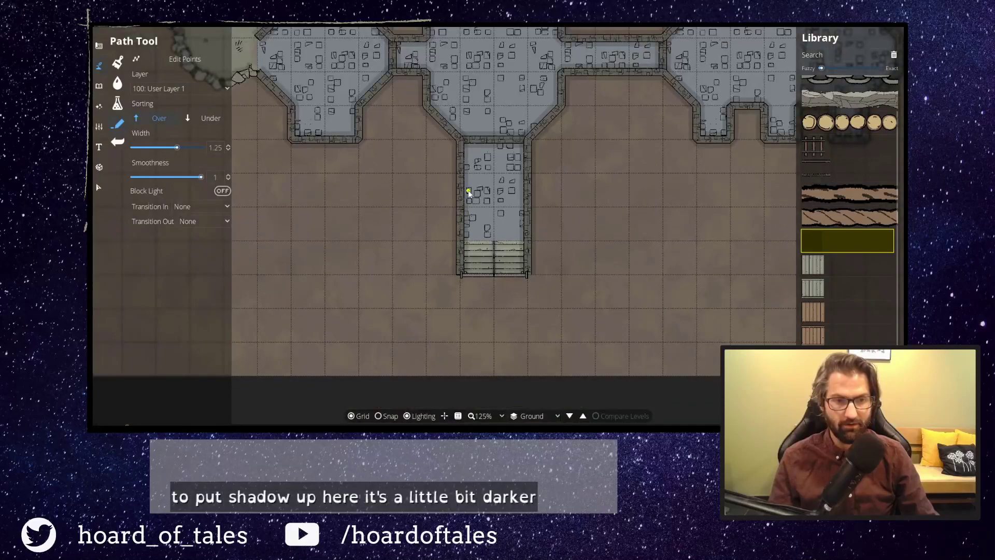
pyautogui.scroll(2, 468, 193)
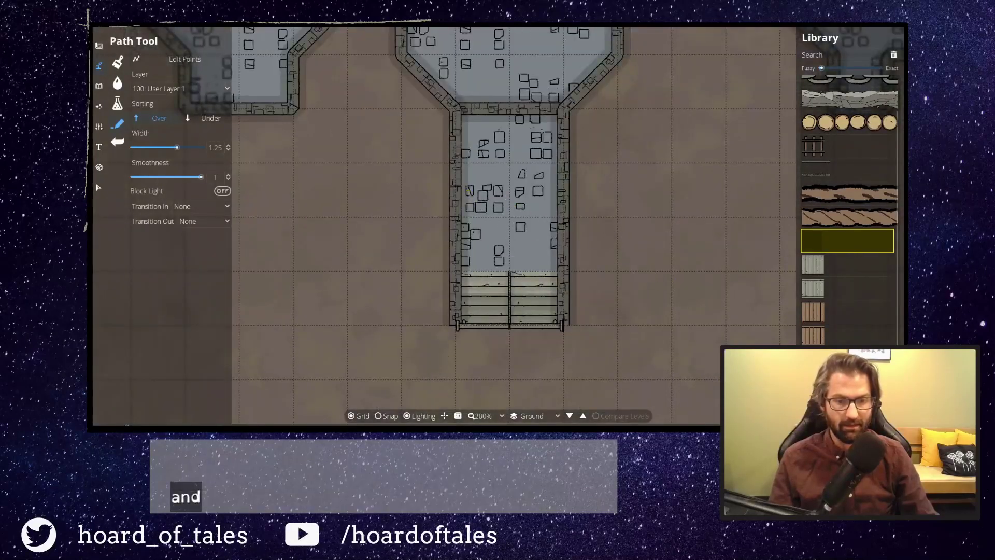
pyautogui.click(379, 417)
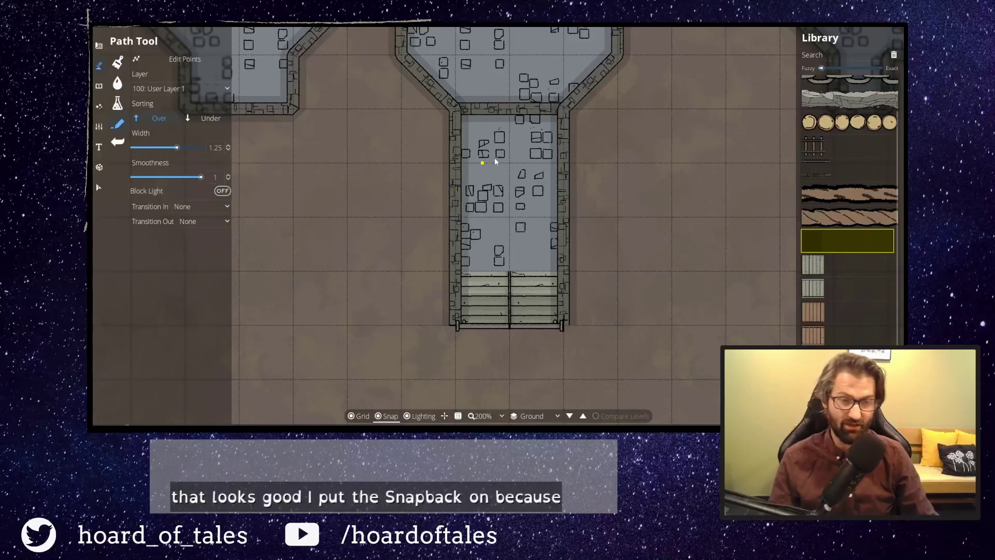
pyautogui.moveTo(495, 169); pyautogui.dragTo(489, 297)
pyautogui.scroll(-4, 489, 300)
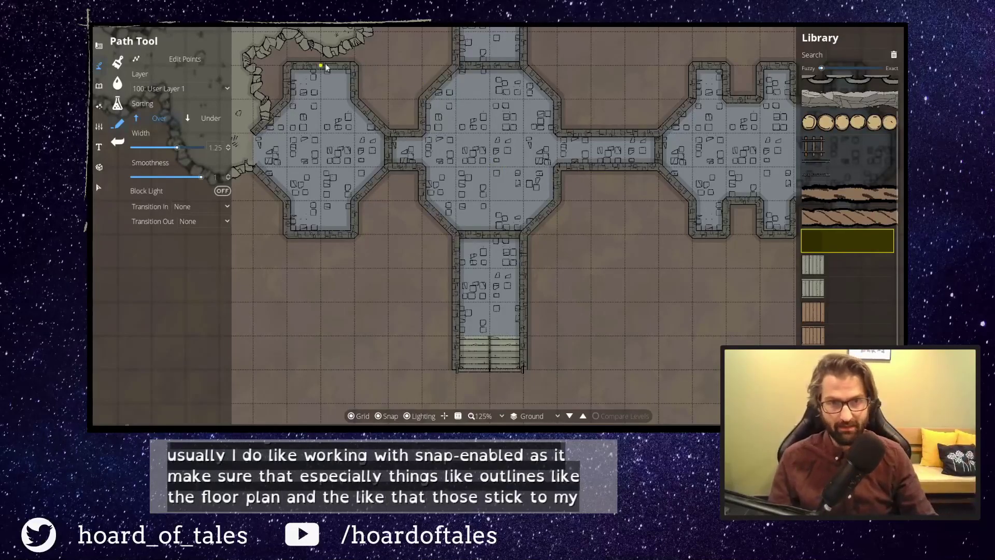
pyautogui.moveTo(401, 287); pyautogui.dragTo(336, 235)
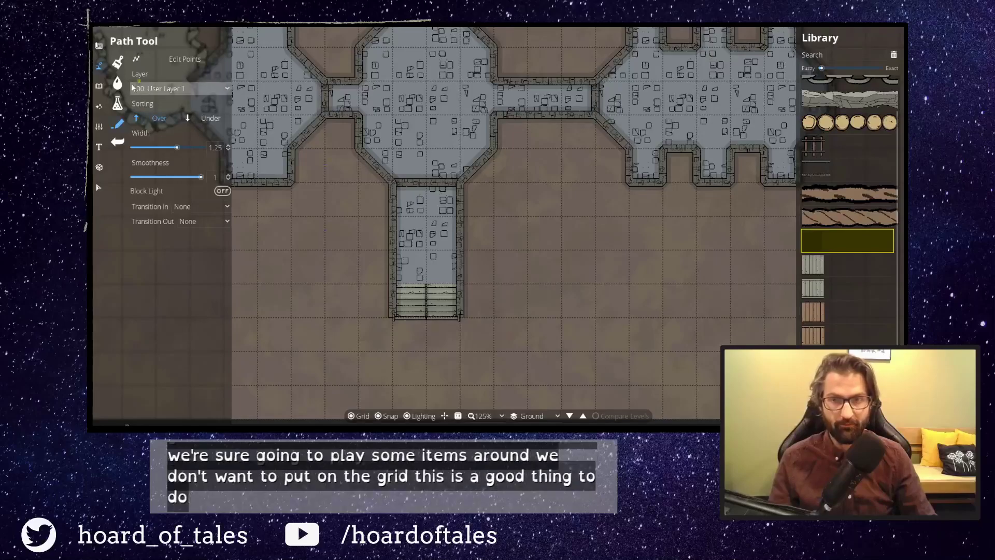
# Switch to the Object Tool, filter the objects by the Lighting tag and pick Wall Torch 02.
pyautogui.click(99, 66)
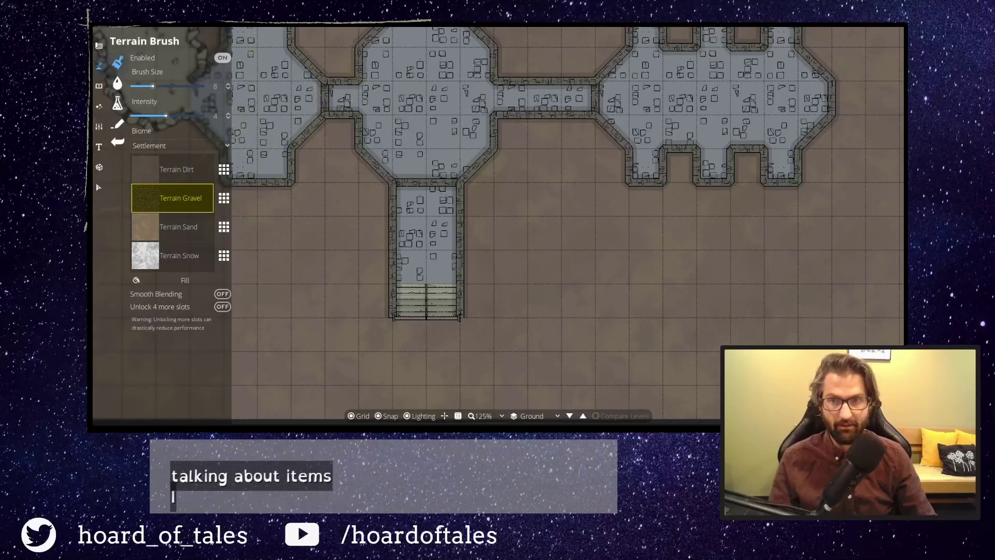
pyautogui.click(99, 86)
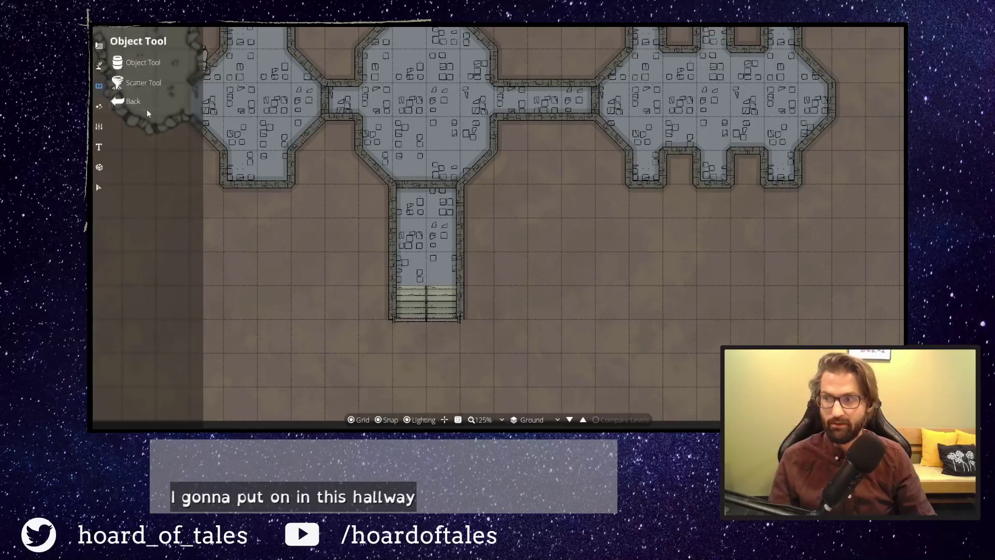
pyautogui.click(138, 64)
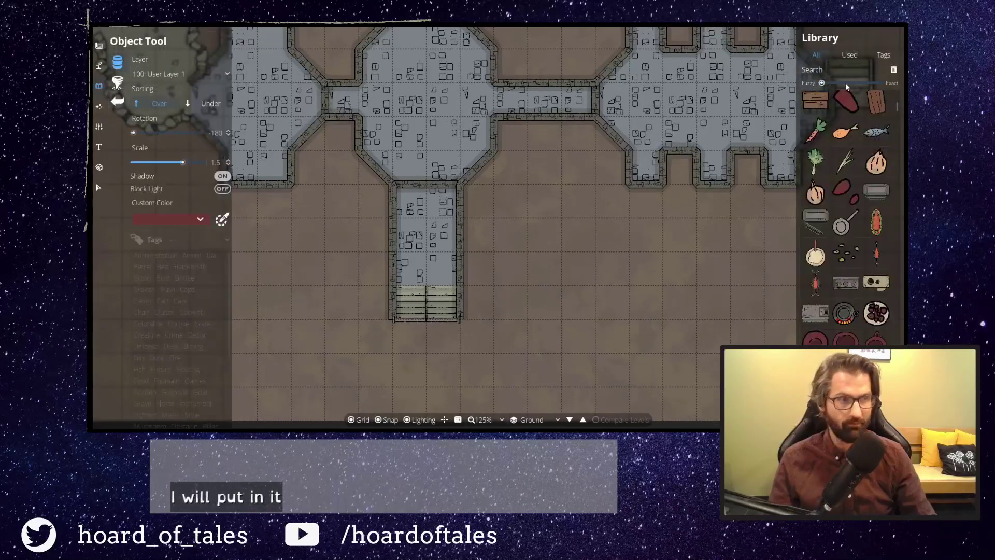
pyautogui.scroll(-5, 153, 274)
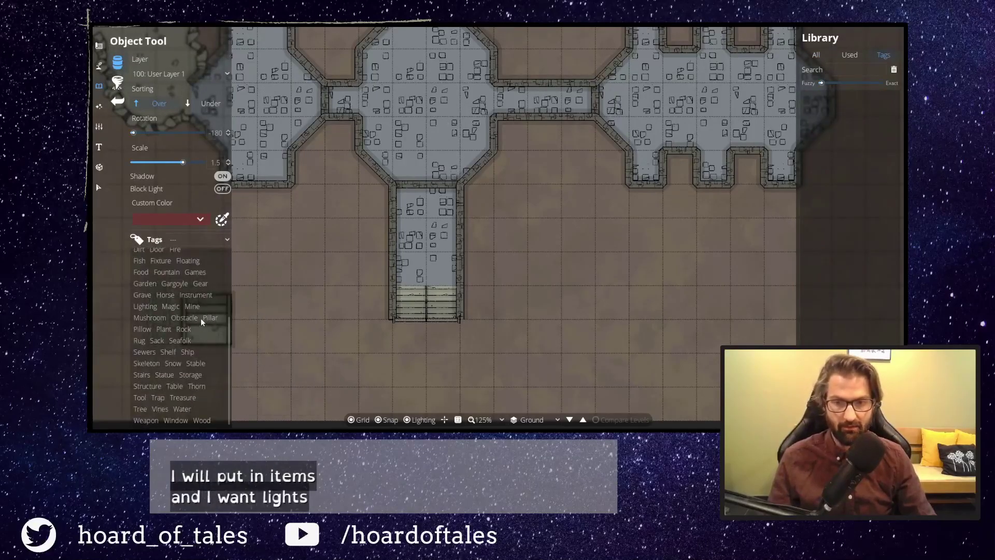
pyautogui.click(145, 307)
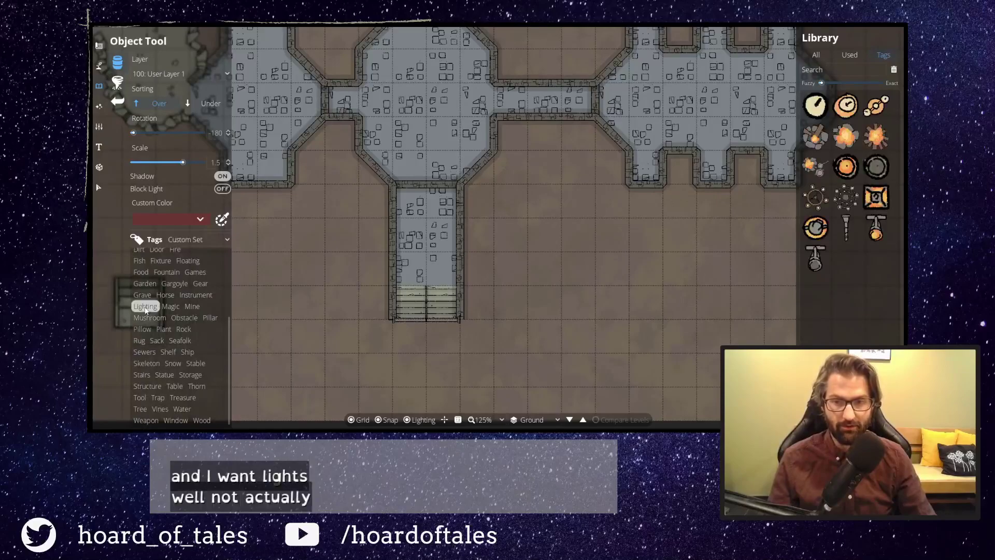
pyautogui.moveTo(823, 266)
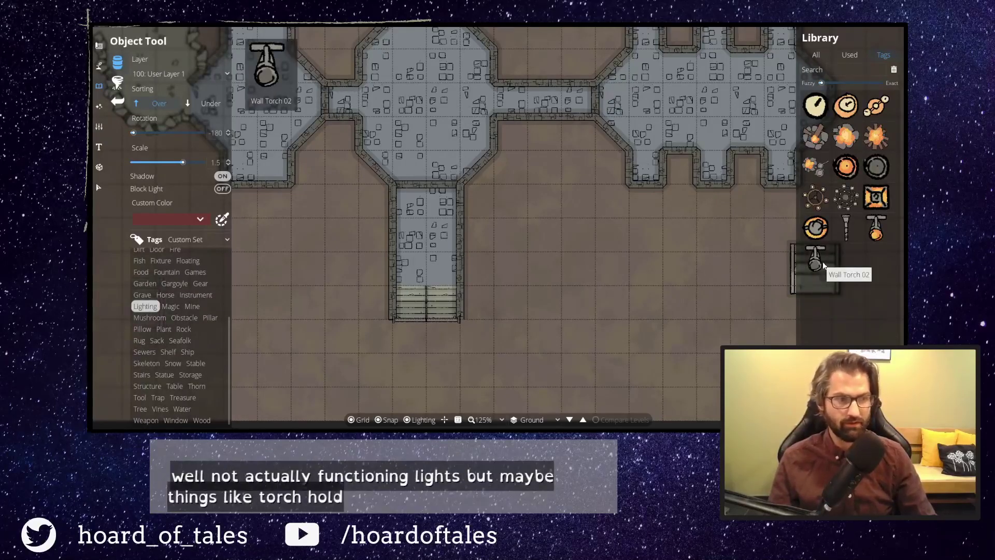
pyautogui.click(823, 266)
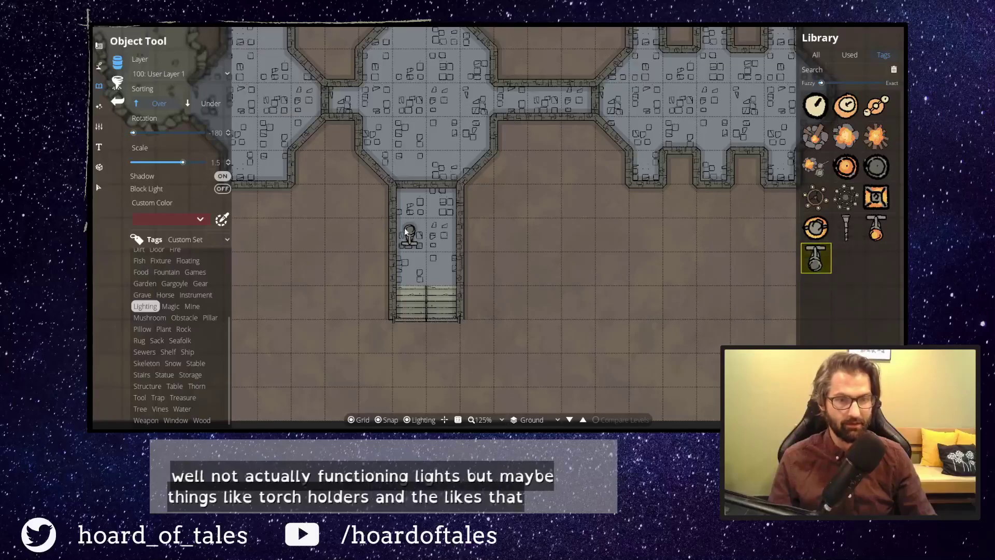
# Rotate the wall torch to 90 degrees and open its scale value for editing.
pyautogui.scroll(6, 407, 231)
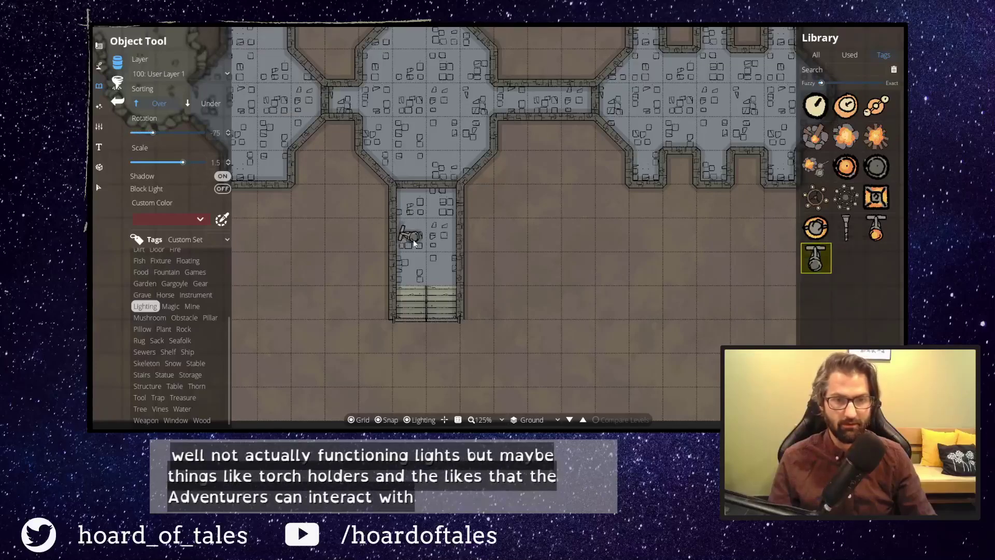
pyautogui.moveTo(206, 161); pyautogui.dragTo(245, 160)
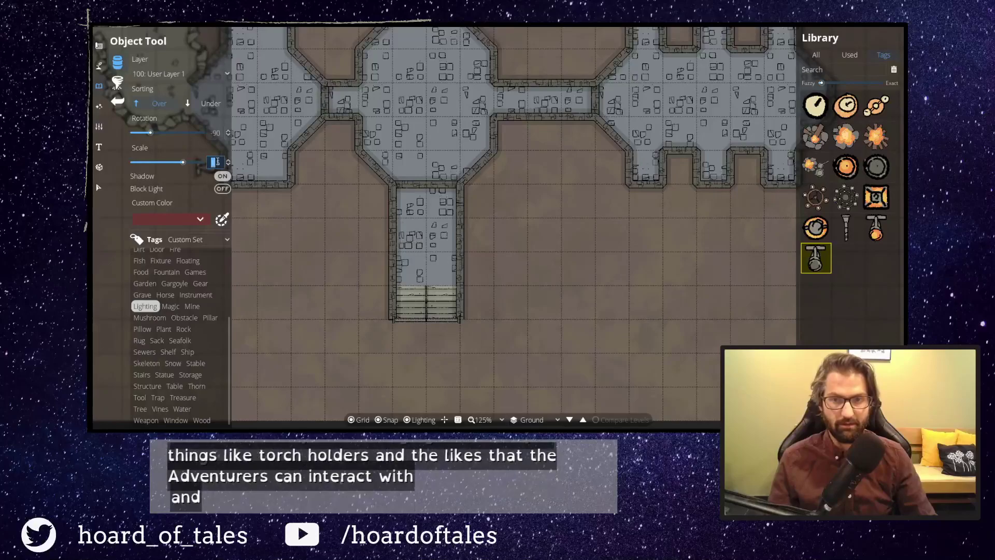
# Place torch holders at scale 1 on both side walls of the entrance corridor with snapping off, rotating the east one to 90.
pyautogui.write('1')
pyautogui.press('Return')
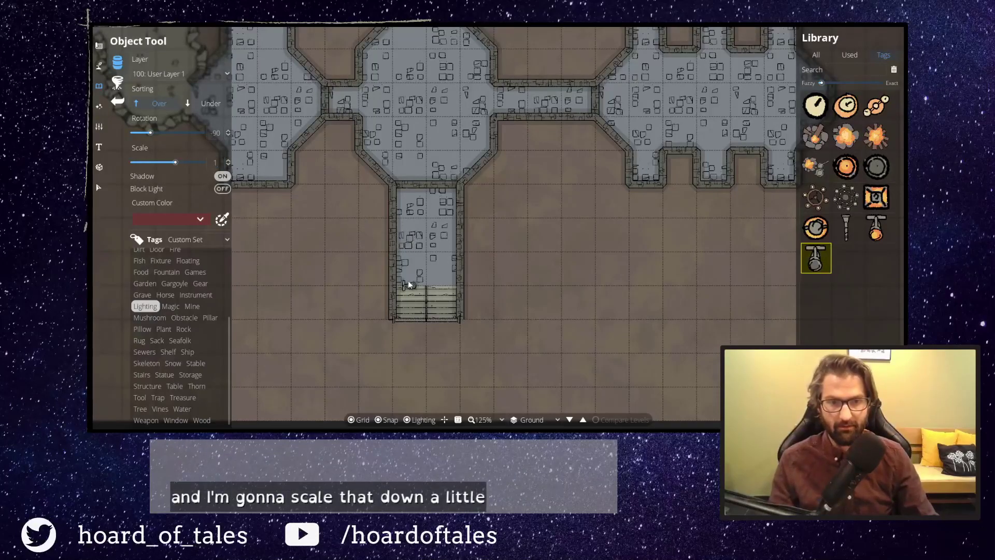
pyautogui.click(385, 420)
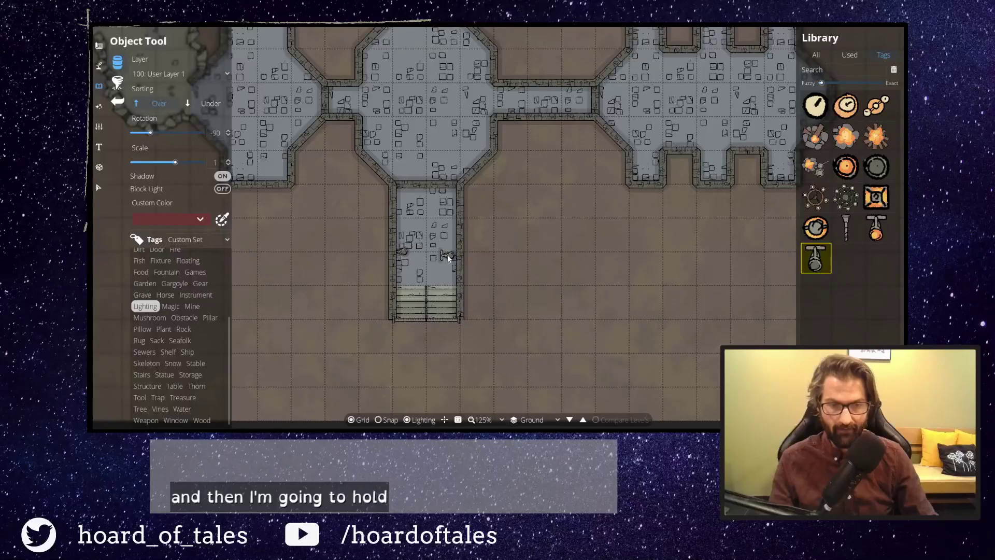
pyautogui.scroll(-1, 418, 250)
pyautogui.scroll(6, 421, 253)
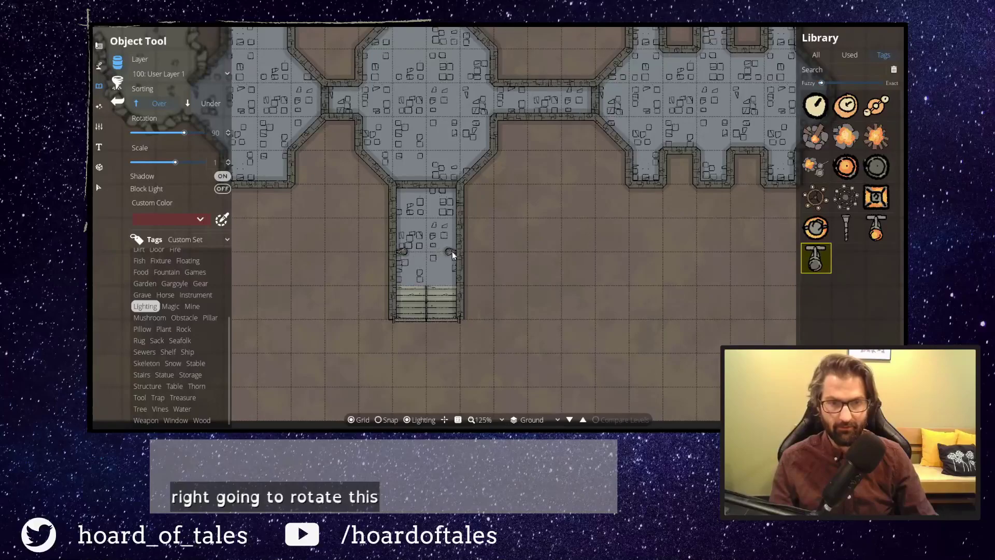
pyautogui.click(453, 252)
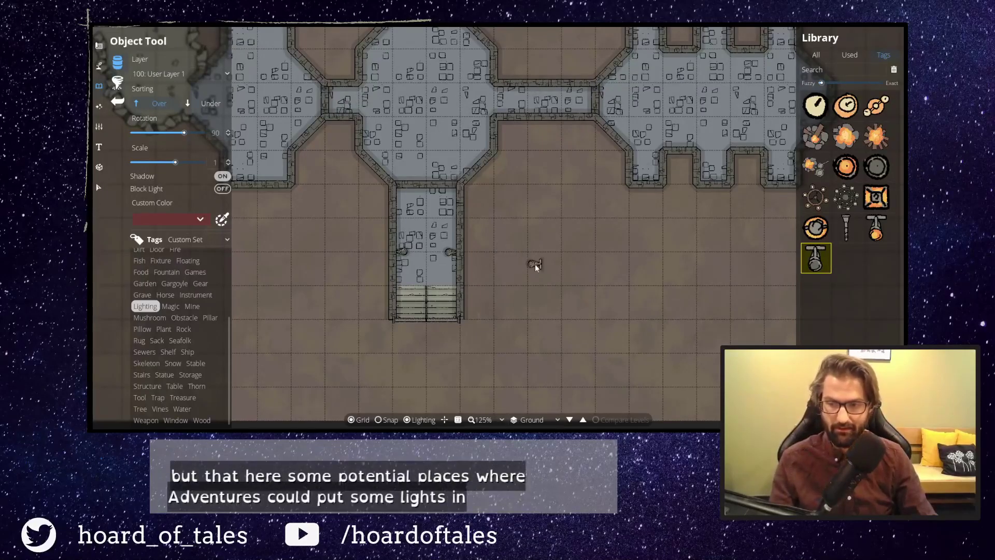
# Search the object library for cobwebs and place one at the north end of the entrance corridor.
pyautogui.moveTo(502, 206); pyautogui.dragTo(513, 320)
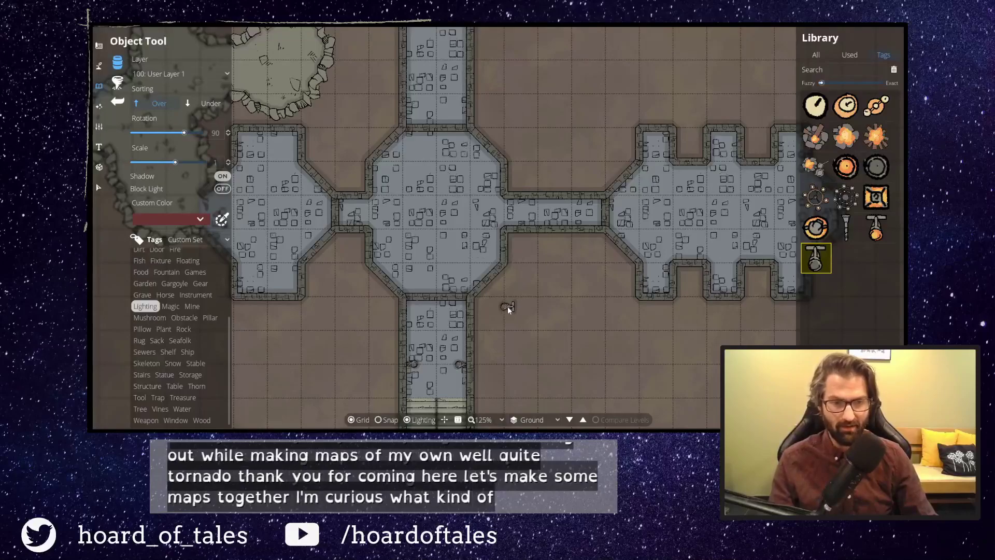
pyautogui.moveTo(512, 315); pyautogui.dragTo(544, 310)
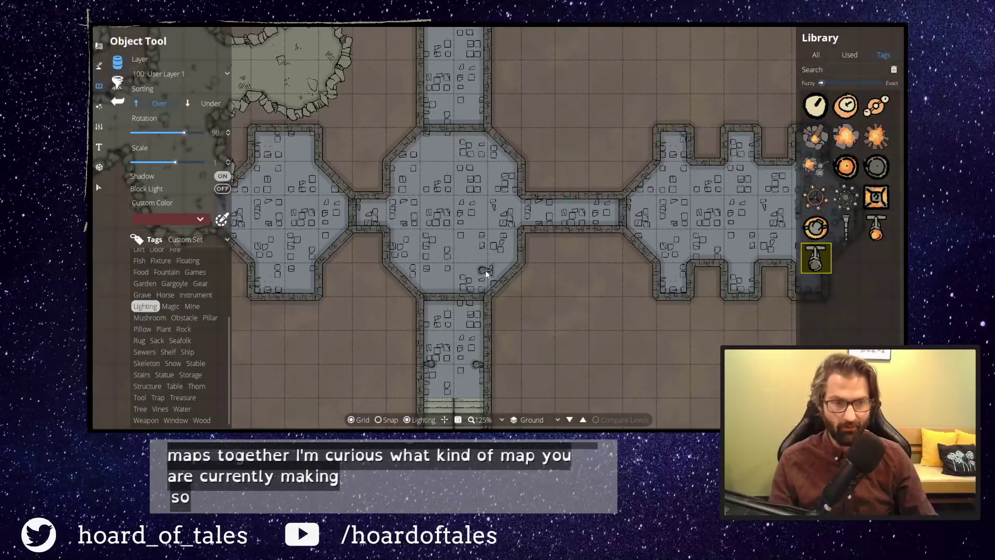
pyautogui.scroll(1, 484, 270)
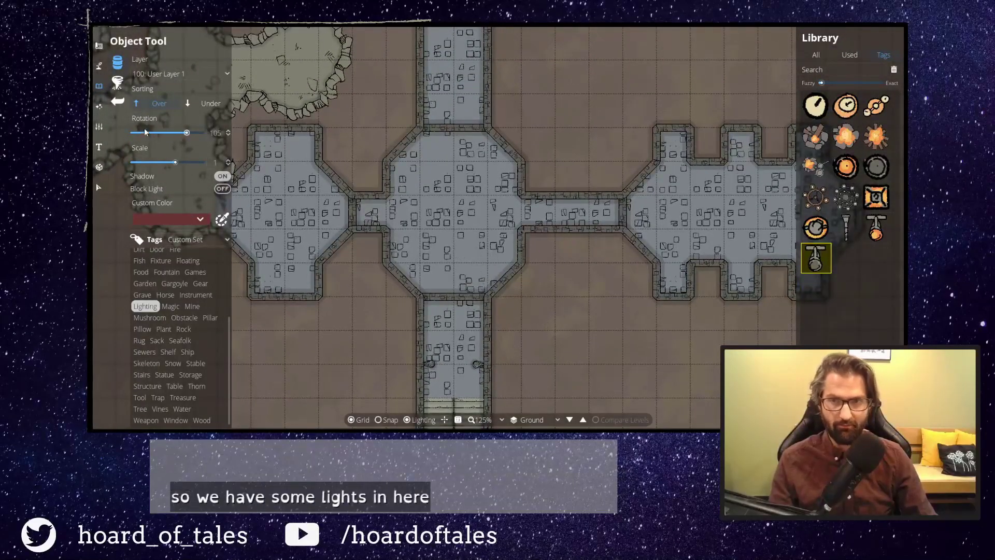
pyautogui.click(856, 70)
pyautogui.write('co')
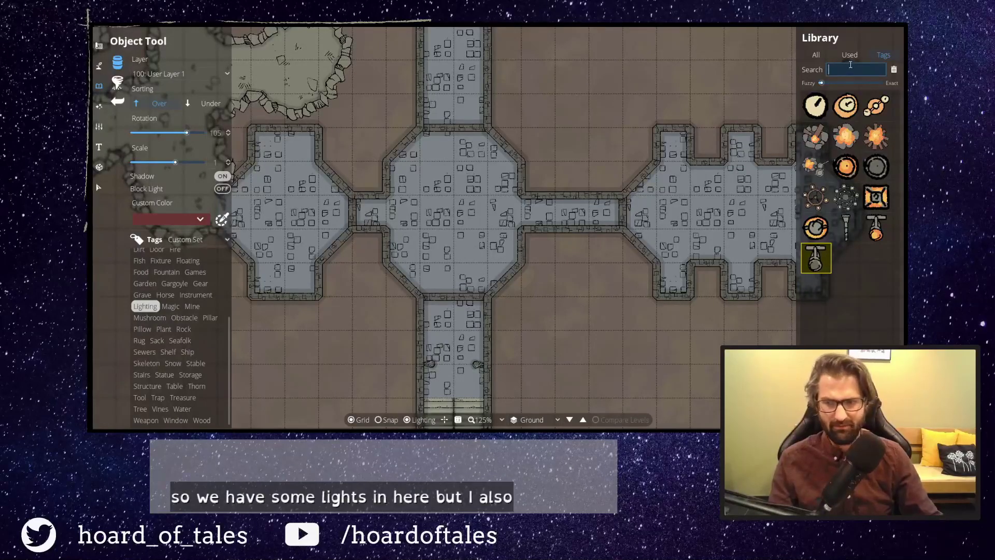
pyautogui.write('bwebs')
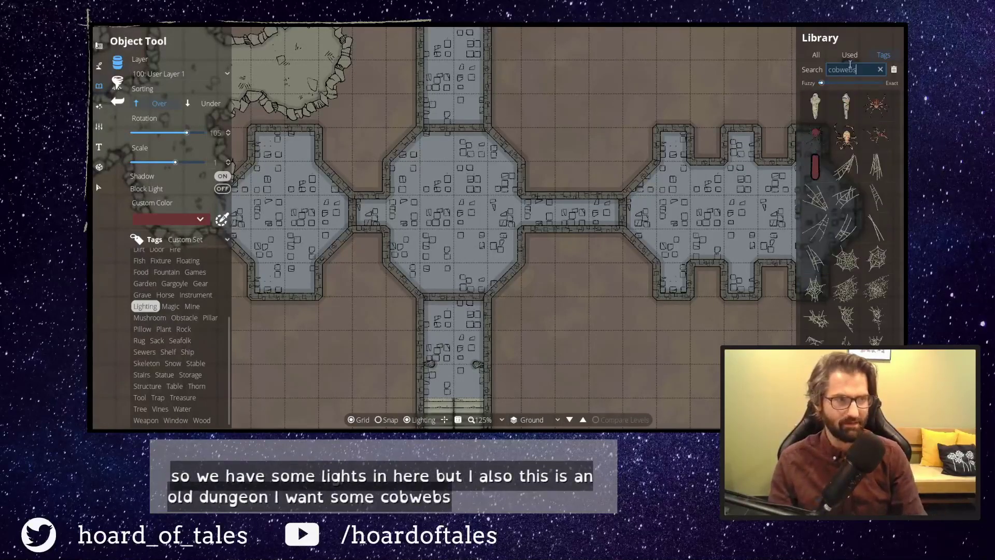
pyautogui.click(846, 258)
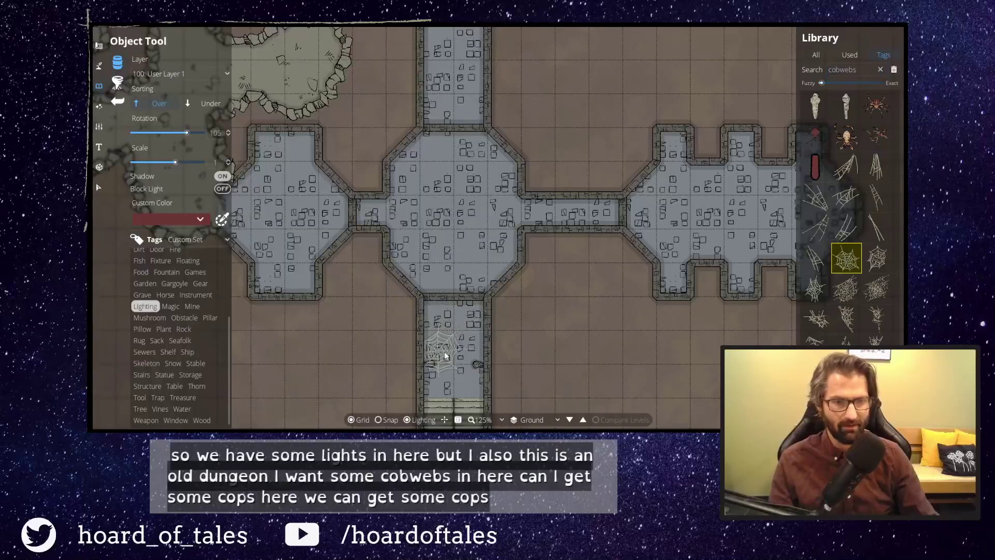
pyautogui.click(877, 341)
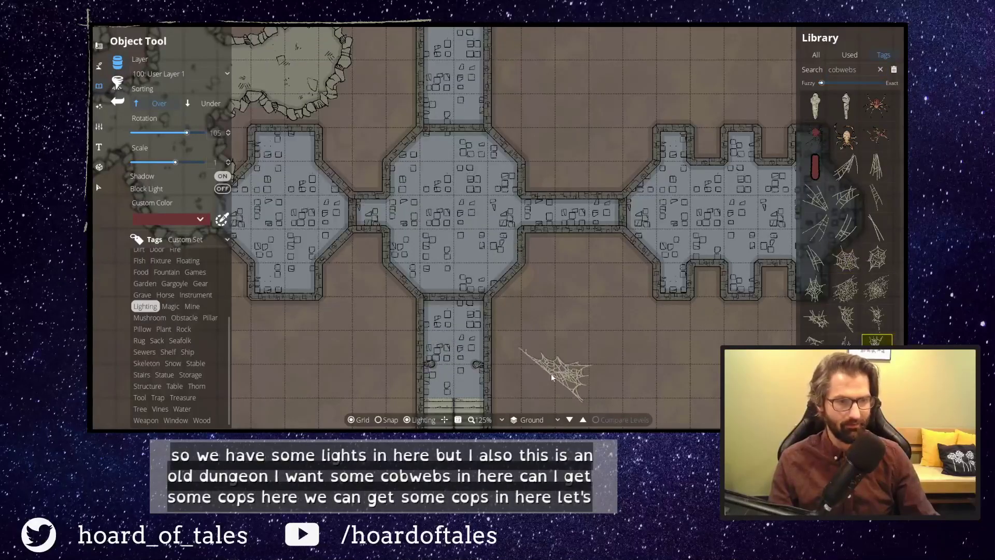
pyautogui.moveTo(562, 357); pyautogui.dragTo(568, 252)
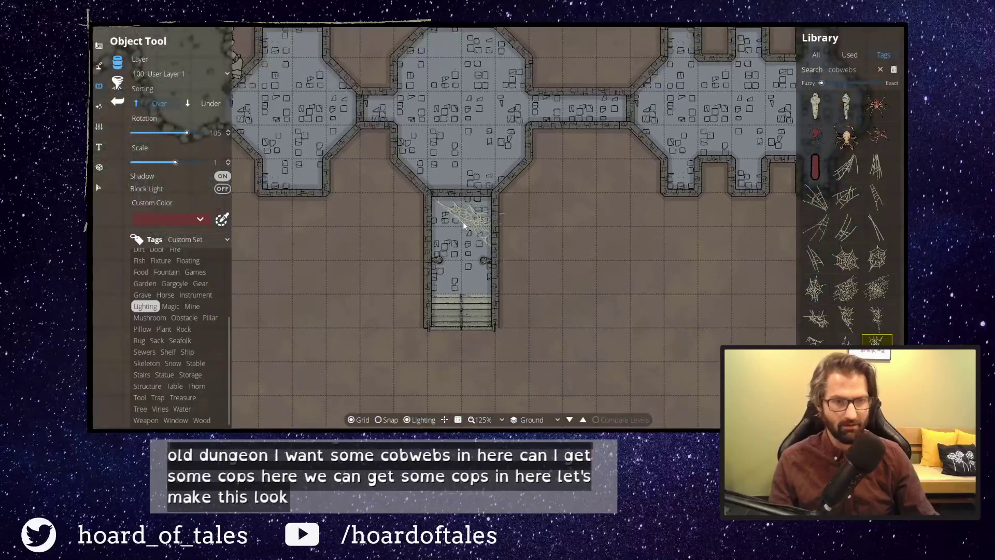
pyautogui.scroll(-2, 461, 278)
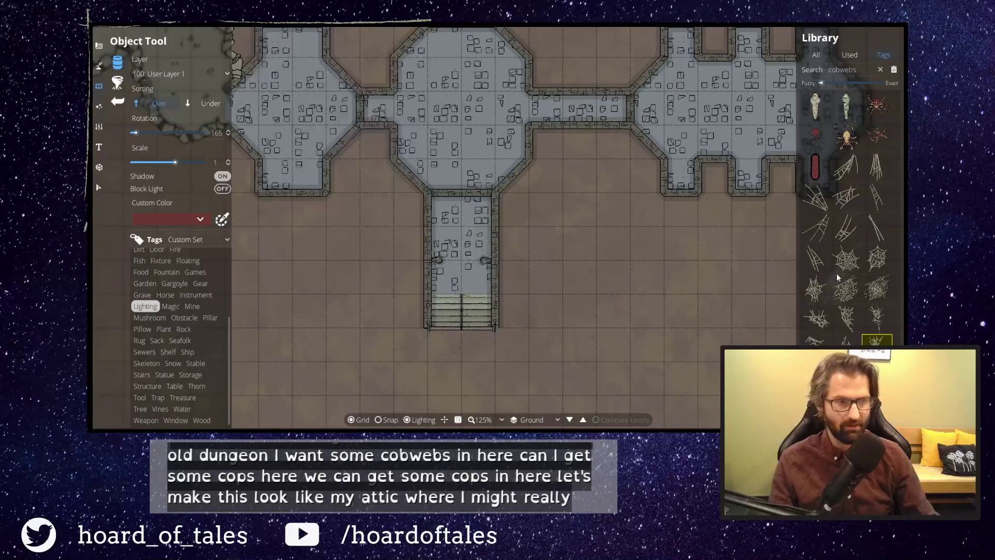
pyautogui.click(823, 295)
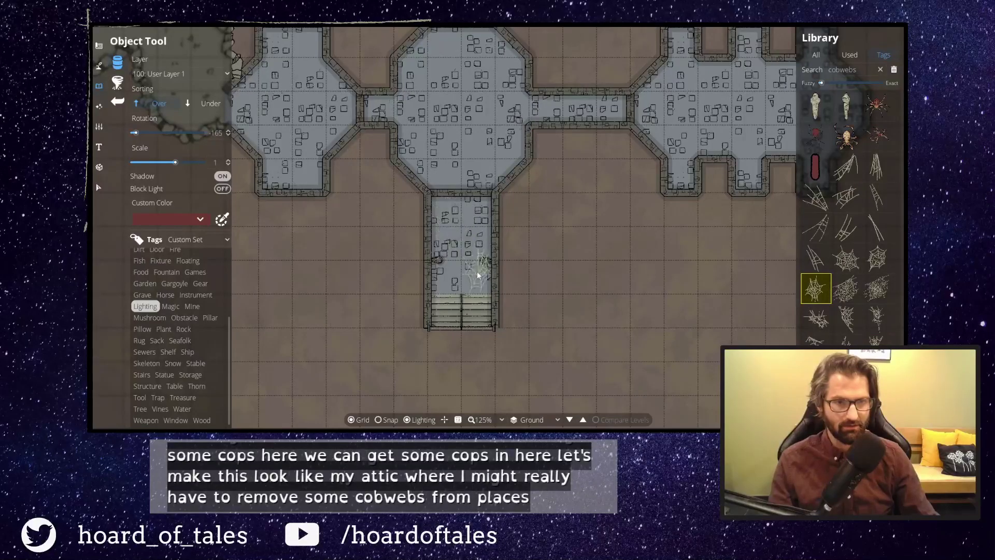
pyautogui.click(815, 342)
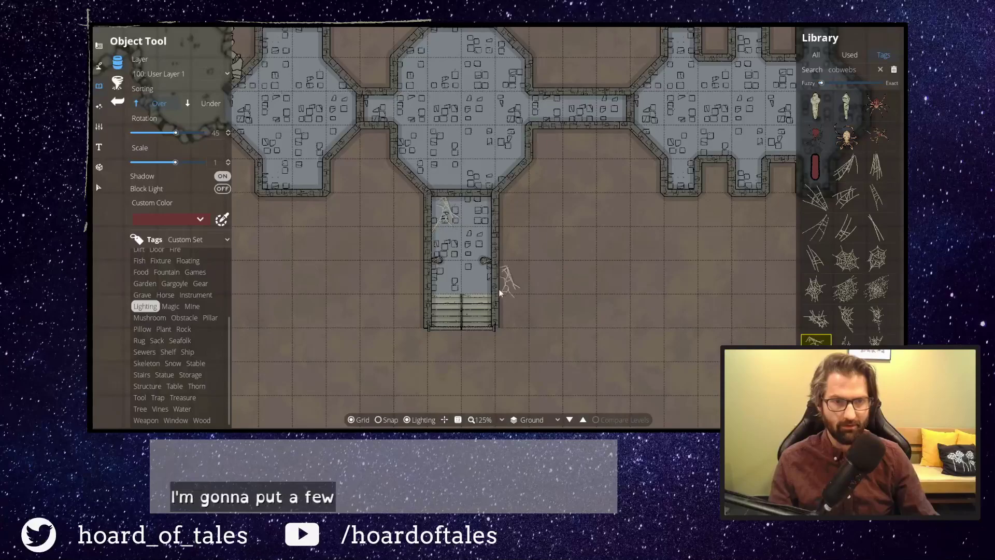
# Place a different cobweb, rotated to 75, over the east side of the stairs at the corridor's south end.
pyautogui.click(848, 321)
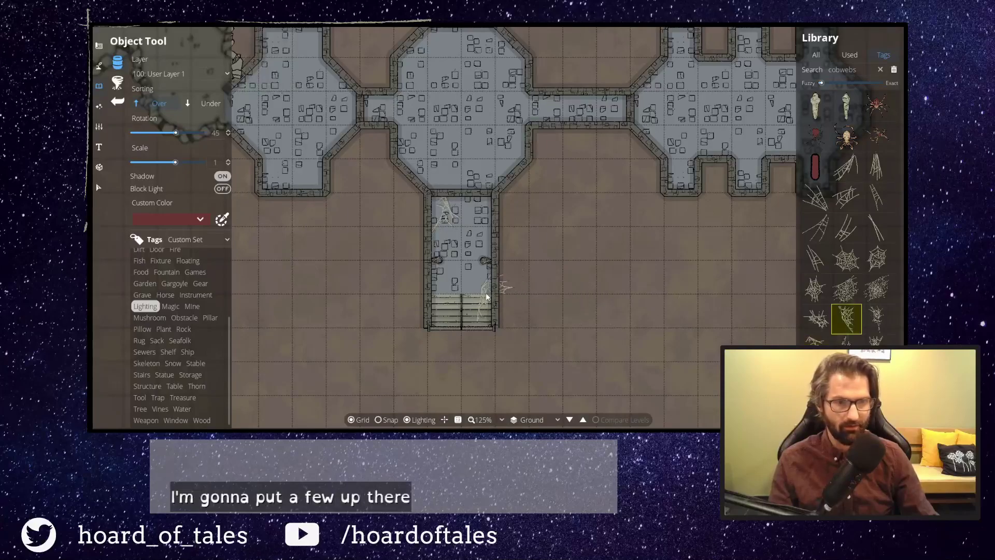
pyautogui.scroll(-1, 476, 301)
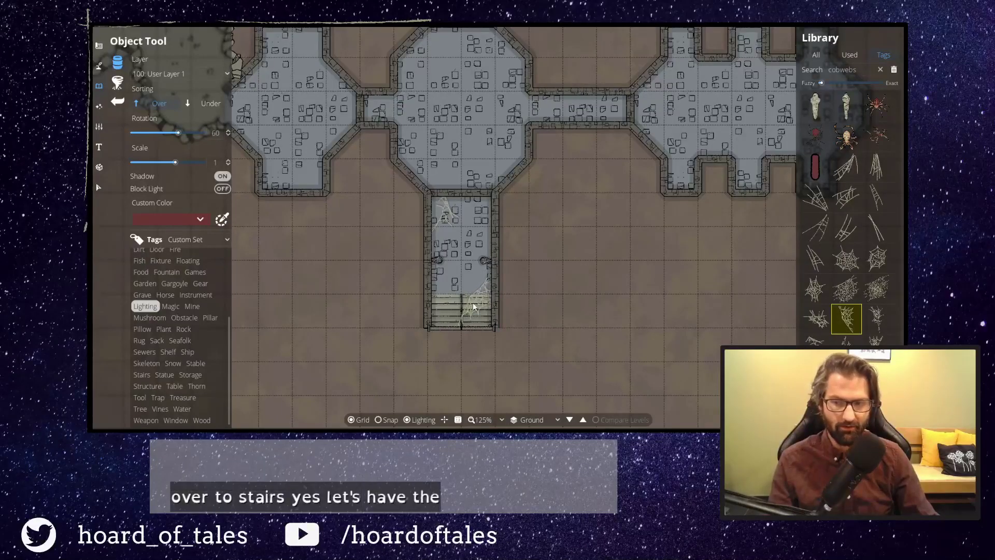
pyautogui.scroll(-1, 468, 306)
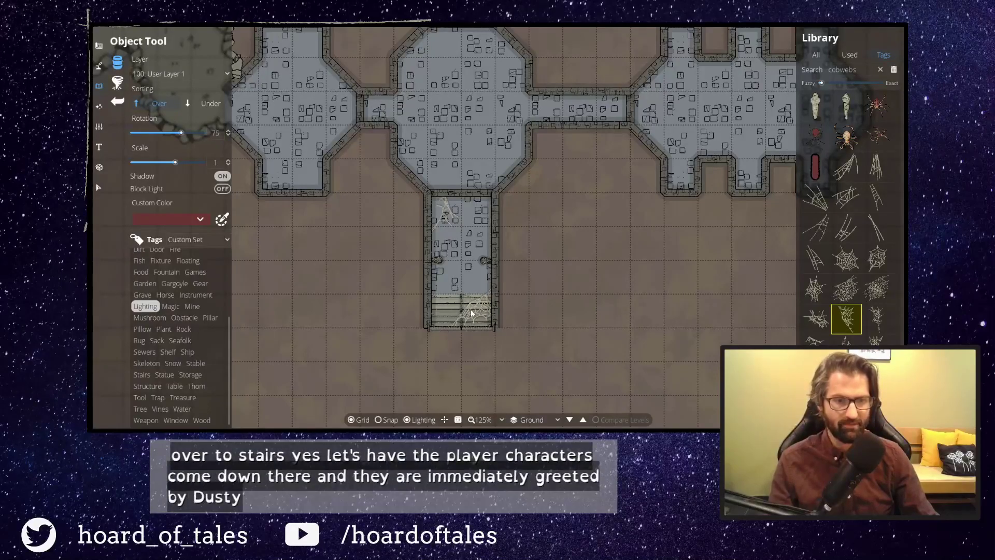
pyautogui.click(470, 309)
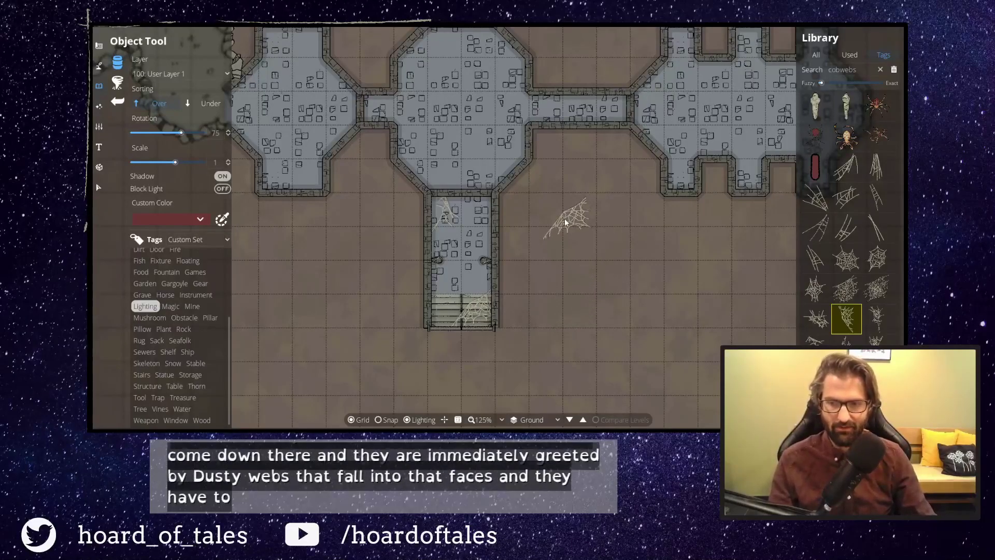
# Search the object library for rubble and pick a small cluster of loose stones.
pyautogui.moveTo(537, 198); pyautogui.dragTo(569, 266)
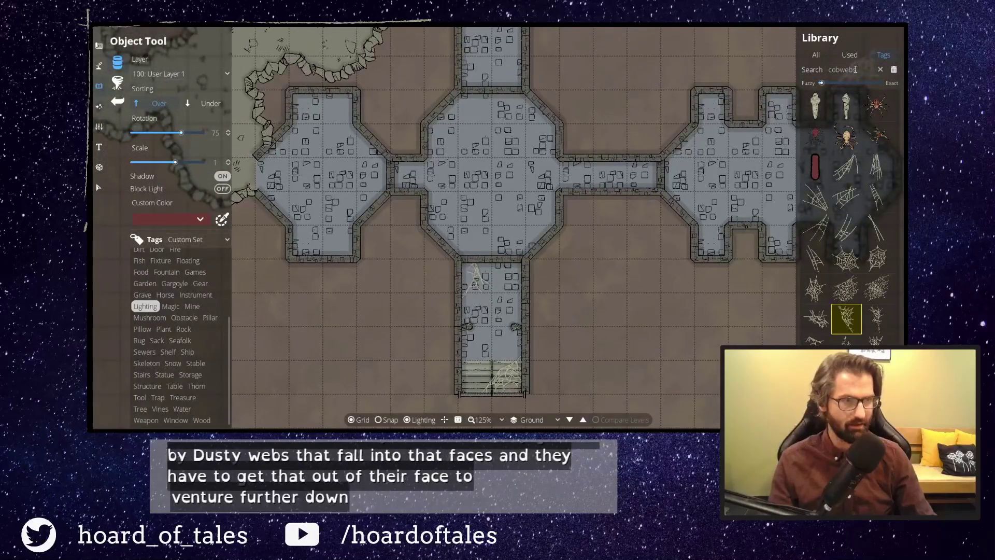
pyautogui.moveTo(856, 69); pyautogui.dragTo(812, 68)
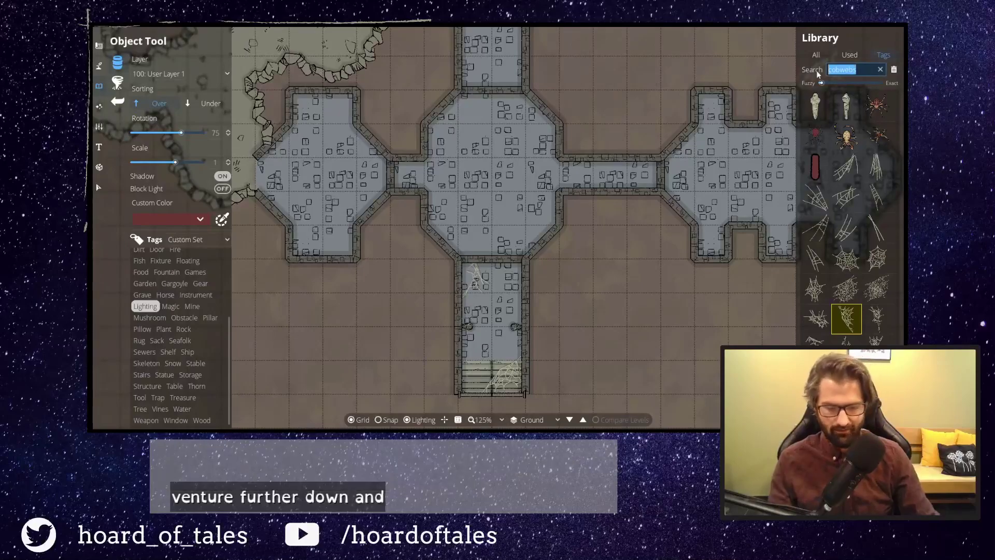
pyautogui.write('debris')
pyautogui.press('BackSpace')
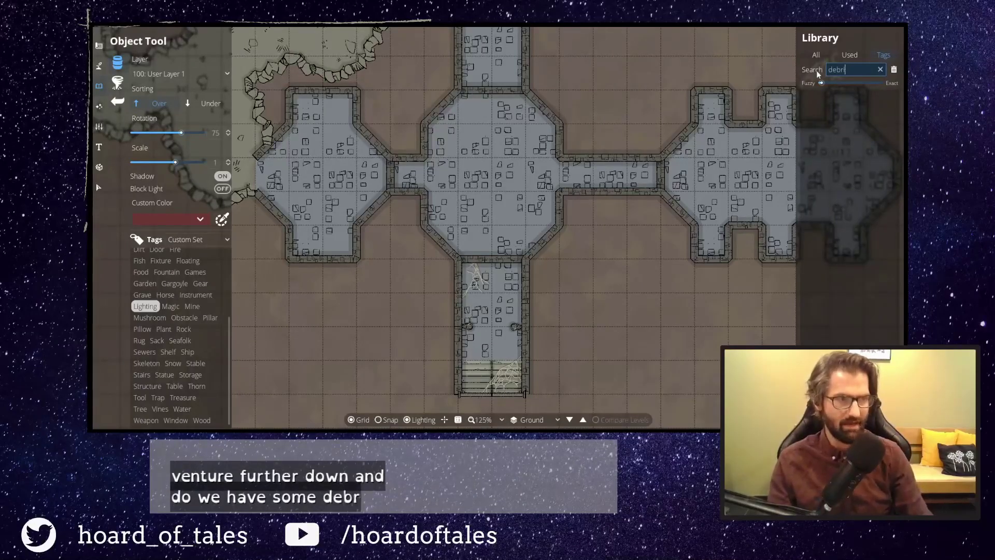
pyautogui.press('BackSpace')
pyautogui.press('BackSpace')
pyautogui.press('BackSpace')
pyautogui.write('rubble')
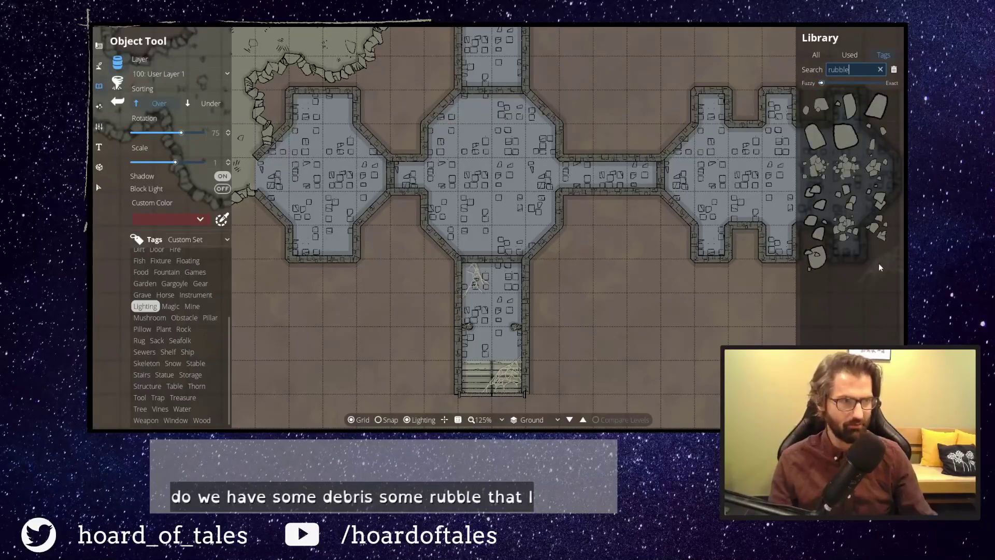
pyautogui.click(846, 197)
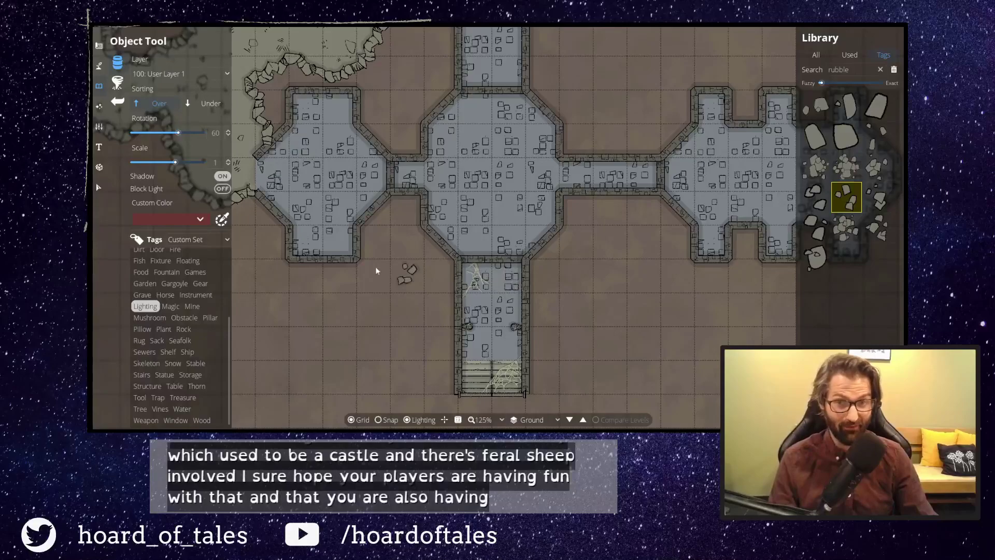
# Move both cobwebs, at the corridor's north end and over the stairs, to layer 400: User Layer 4.
pyautogui.click(99, 189)
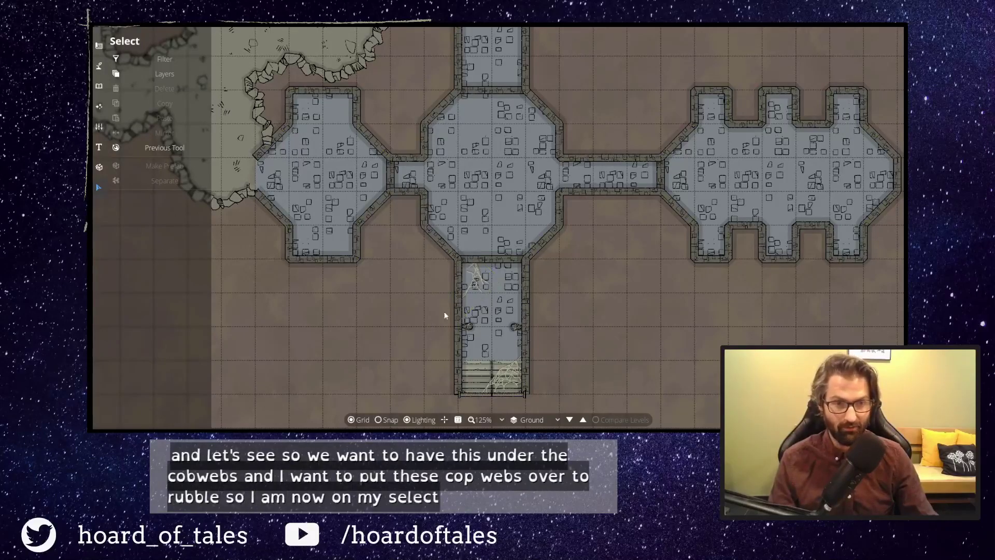
pyautogui.click(469, 287)
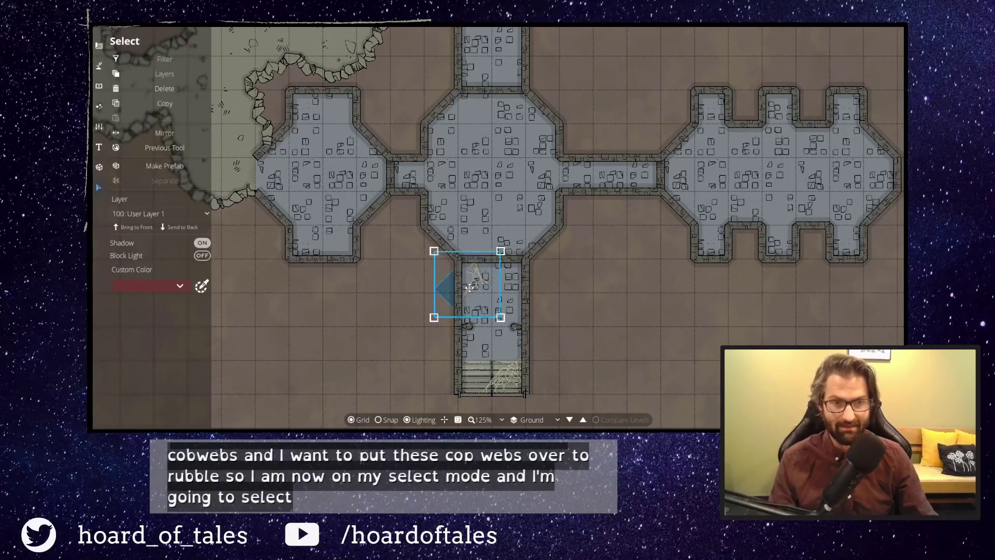
pyautogui.click(187, 213)
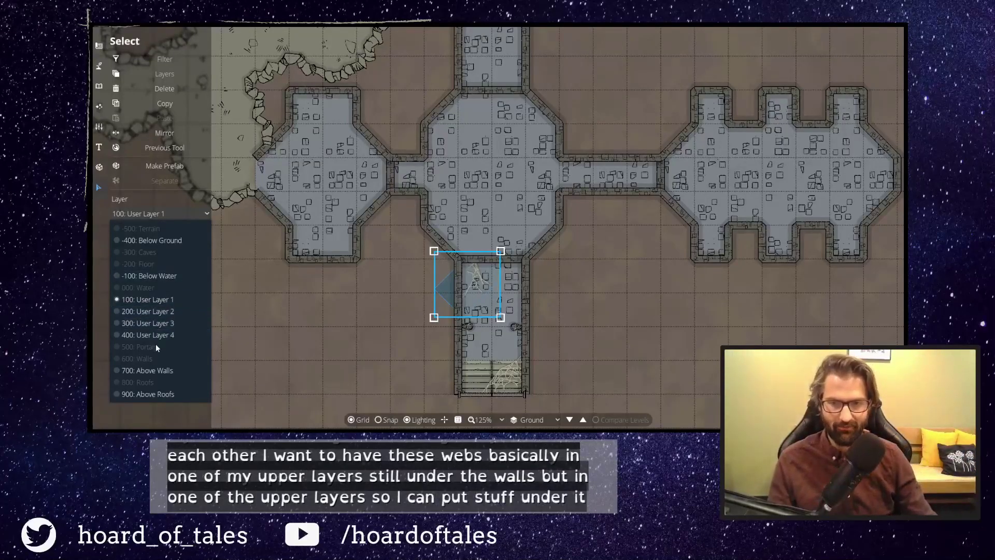
pyautogui.click(167, 336)
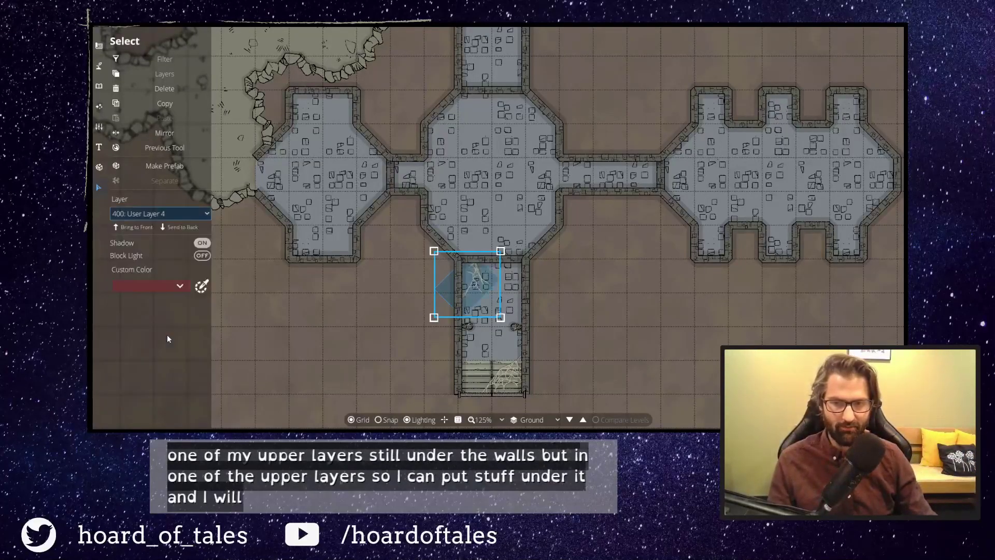
pyautogui.click(499, 372)
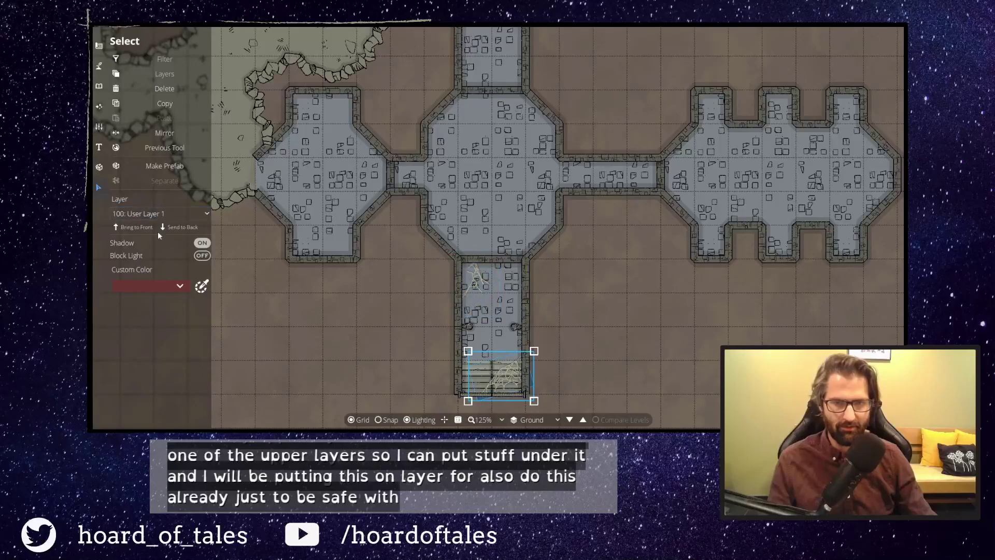
pyautogui.click(174, 213)
pyautogui.click(177, 335)
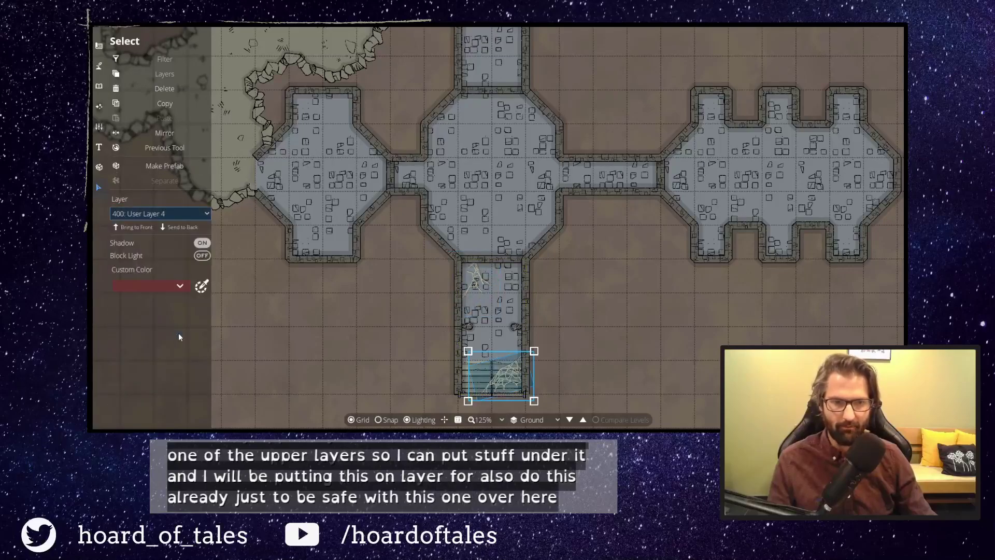
# Place the small loose-stone rubble on layer 100: User Layer 1 beneath the cobweb at the corridor's north end.
pyautogui.click(100, 65)
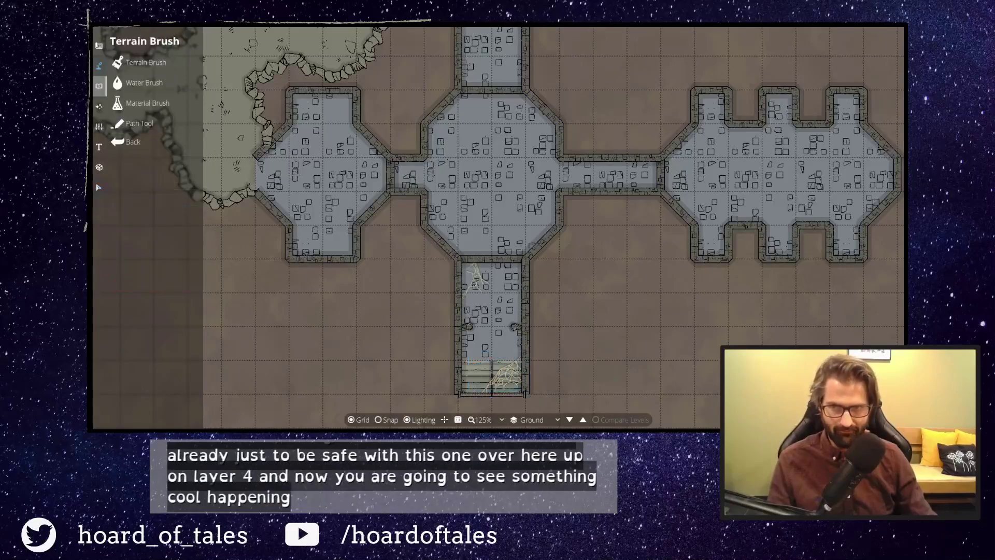
pyautogui.click(98, 87)
pyautogui.click(157, 63)
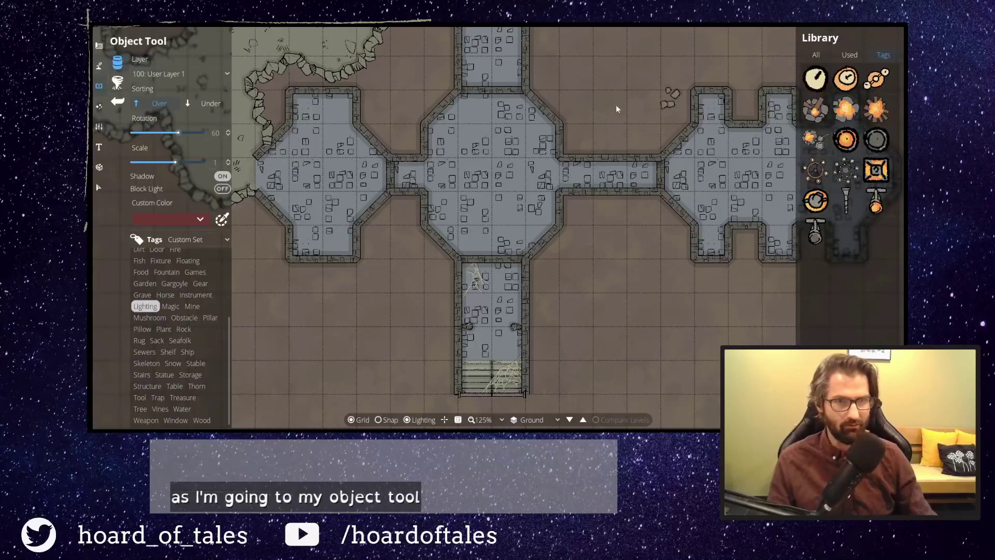
pyautogui.click(824, 56)
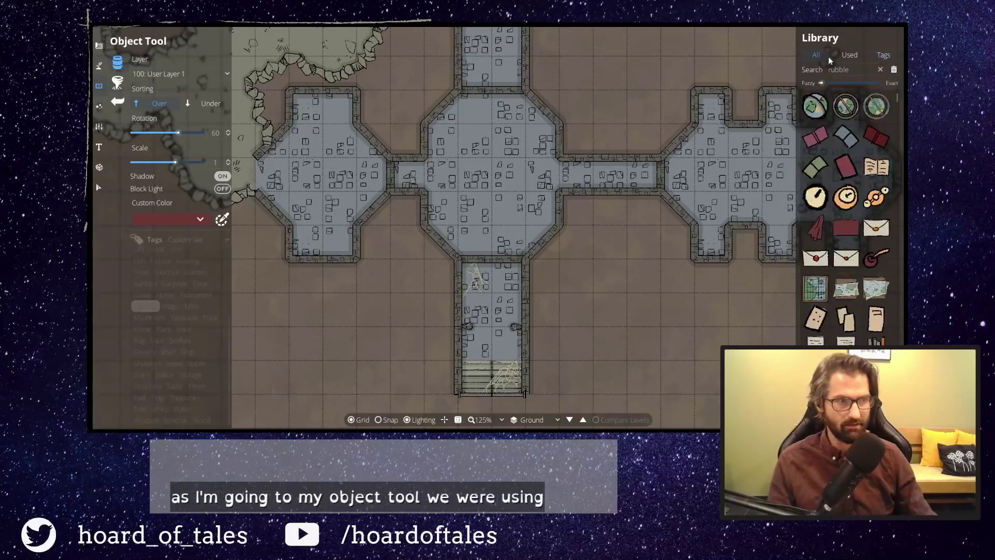
pyautogui.click(826, 107)
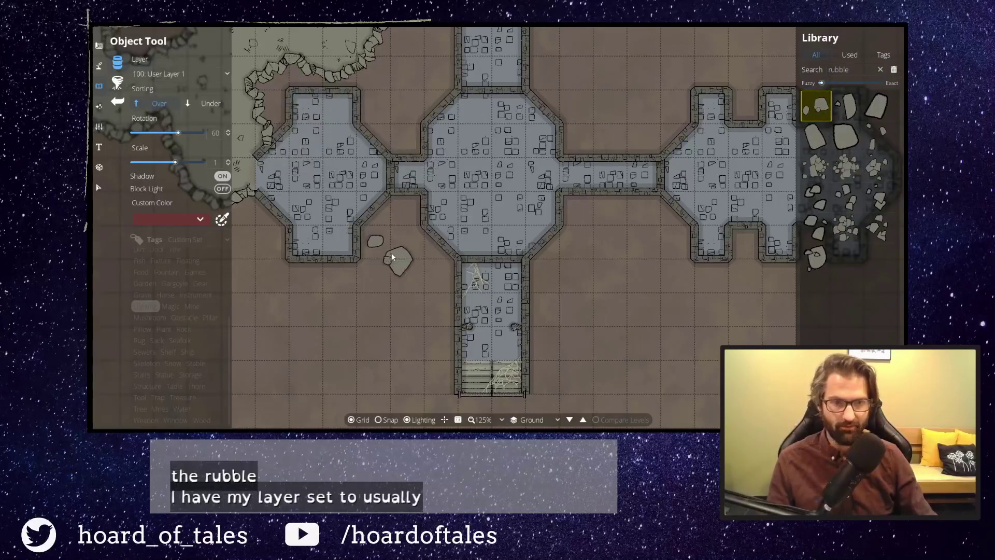
pyautogui.click(844, 197)
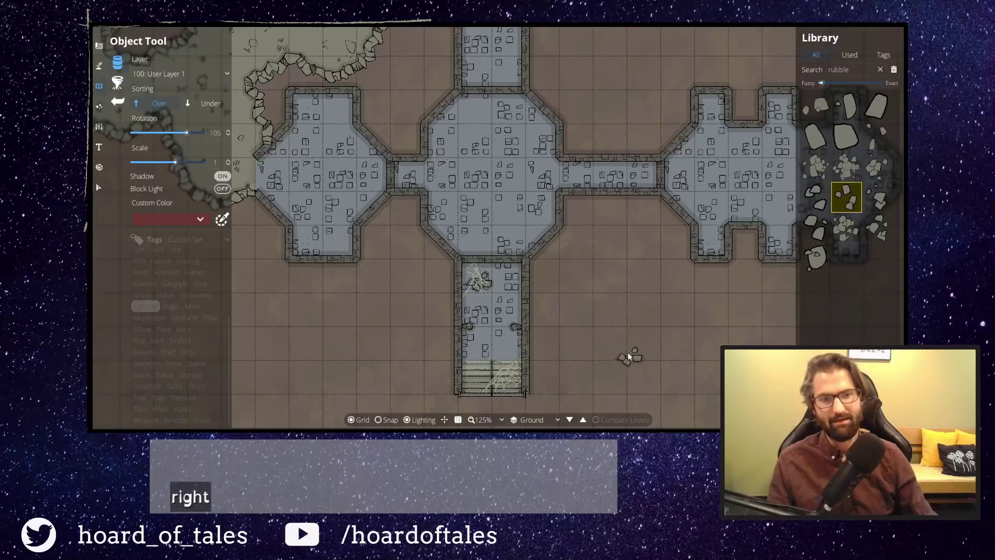
# Try several rubble variants from the library over the corridor's south end and pick the sparse scatter of small separate stones.
pyautogui.click(878, 137)
pyautogui.click(846, 227)
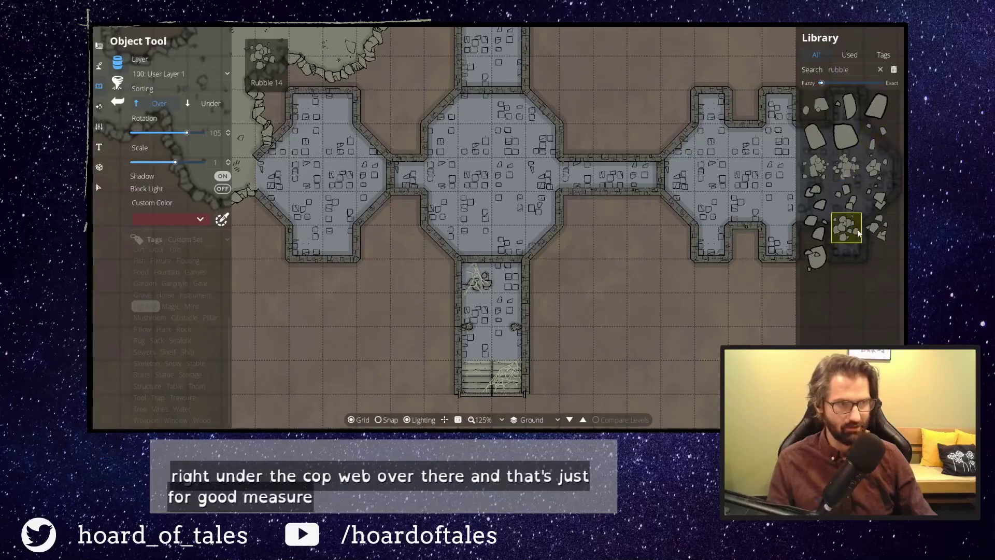
pyautogui.click(877, 136)
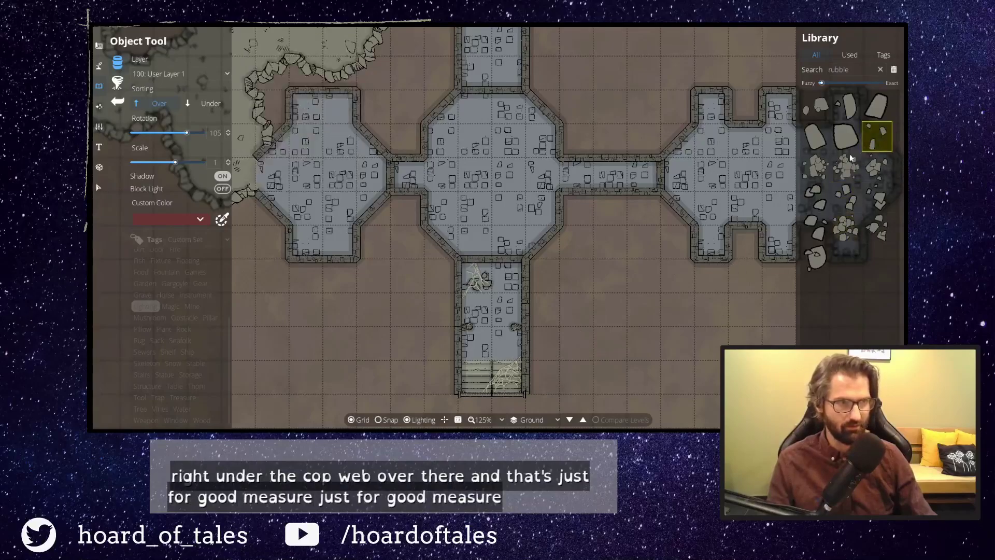
pyautogui.click(817, 108)
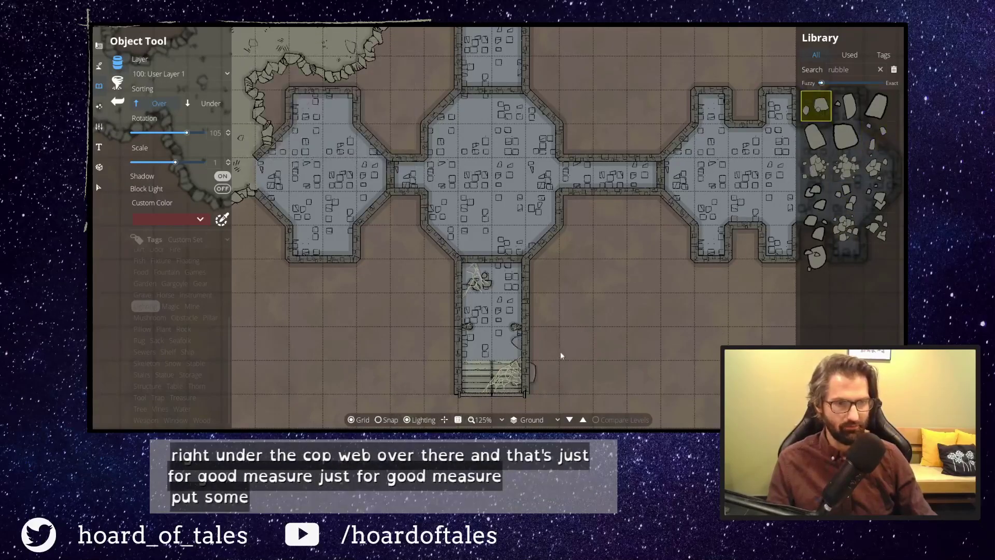
pyautogui.click(815, 169)
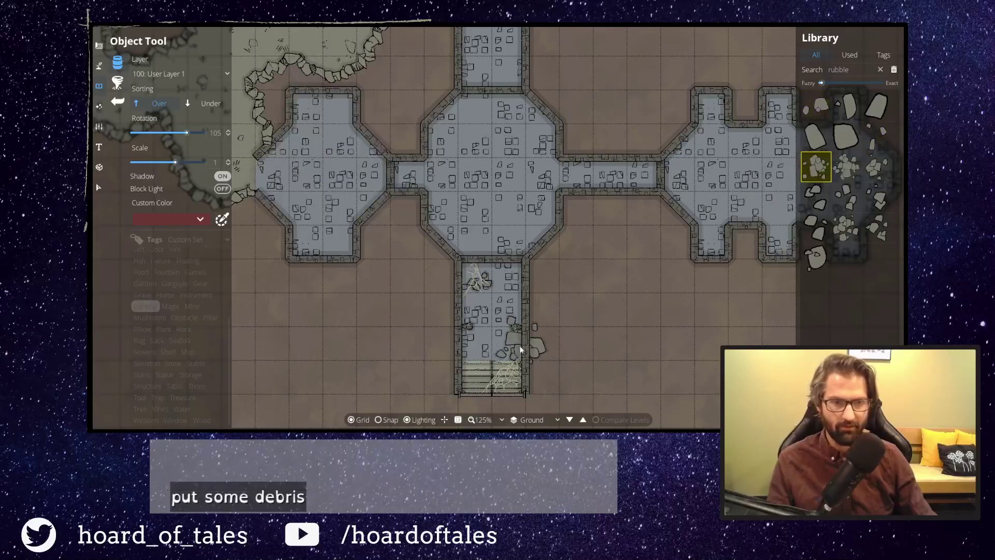
pyautogui.click(877, 136)
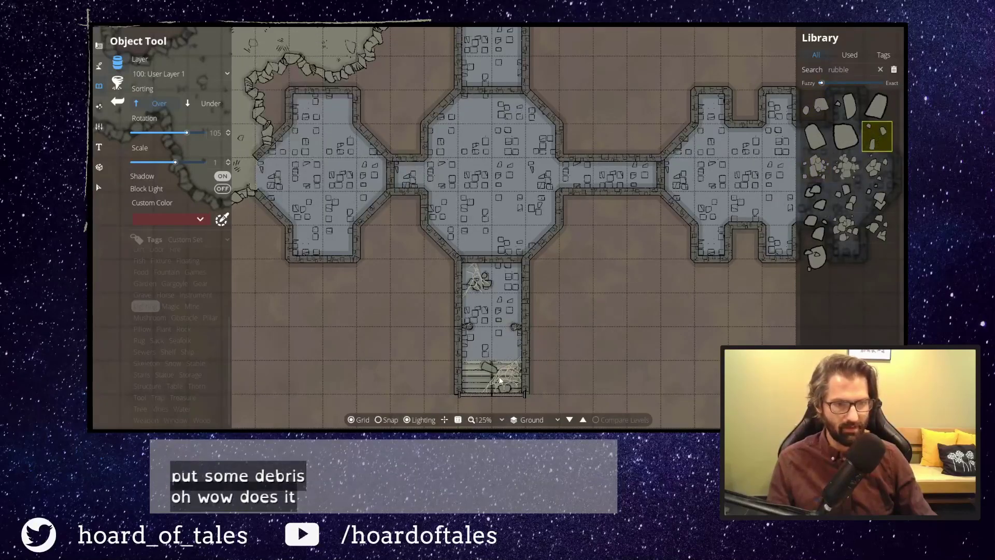
# Set the rubble's scale to 0.5 and place the small stones on the stairs beneath the cobweb.
pyautogui.moveTo(223, 164); pyautogui.dragTo(201, 165)
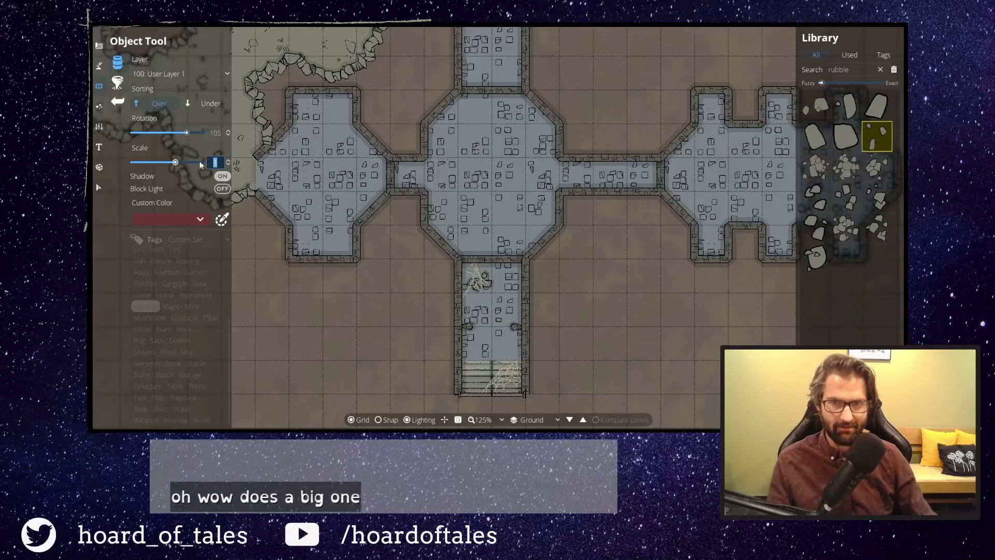
pyautogui.write('0.5')
pyautogui.press('Return')
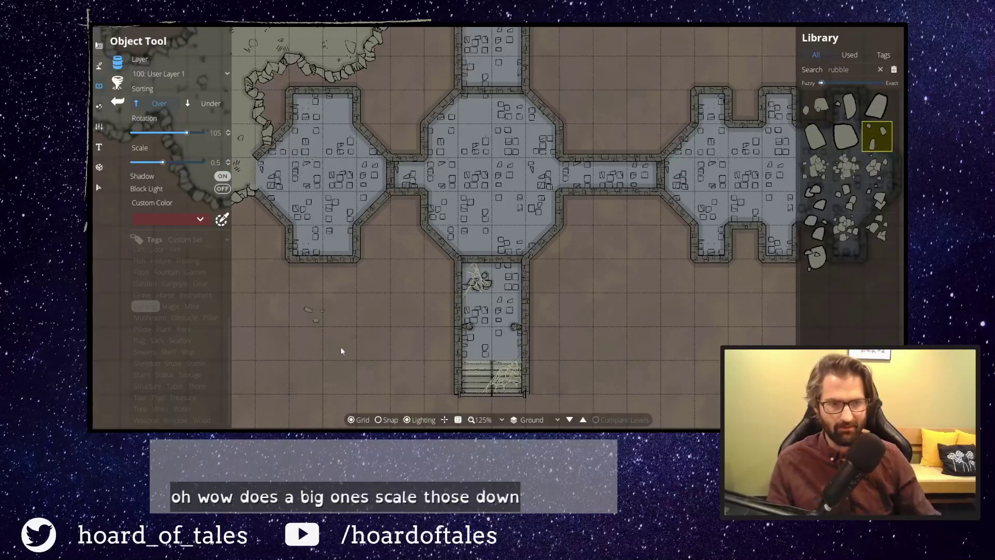
pyautogui.click(509, 373)
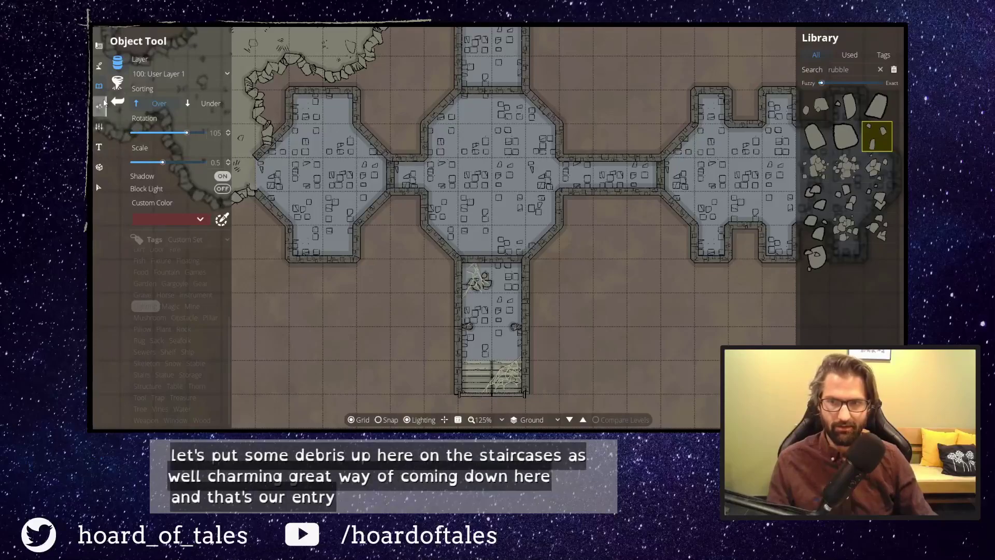
# Turn on snapping and try a door with the Portal Tool in the wall between the entrance corridor and the octagonal chamber.
pyautogui.click(100, 66)
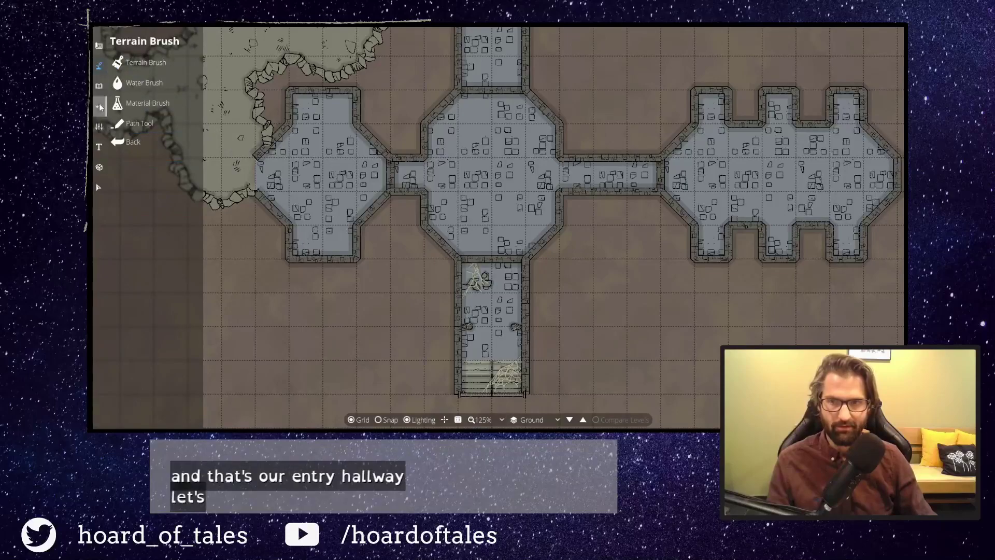
pyautogui.click(101, 82)
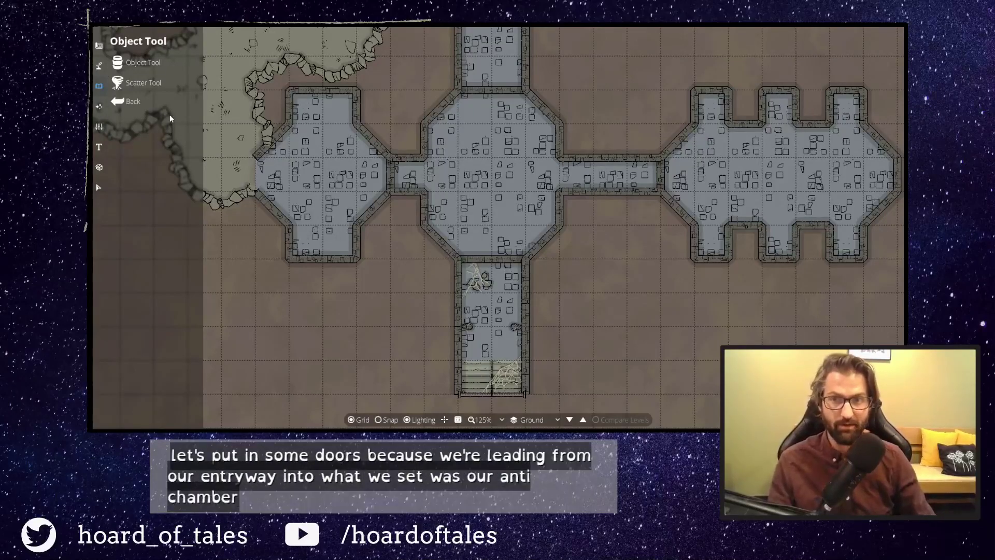
pyautogui.click(100, 65)
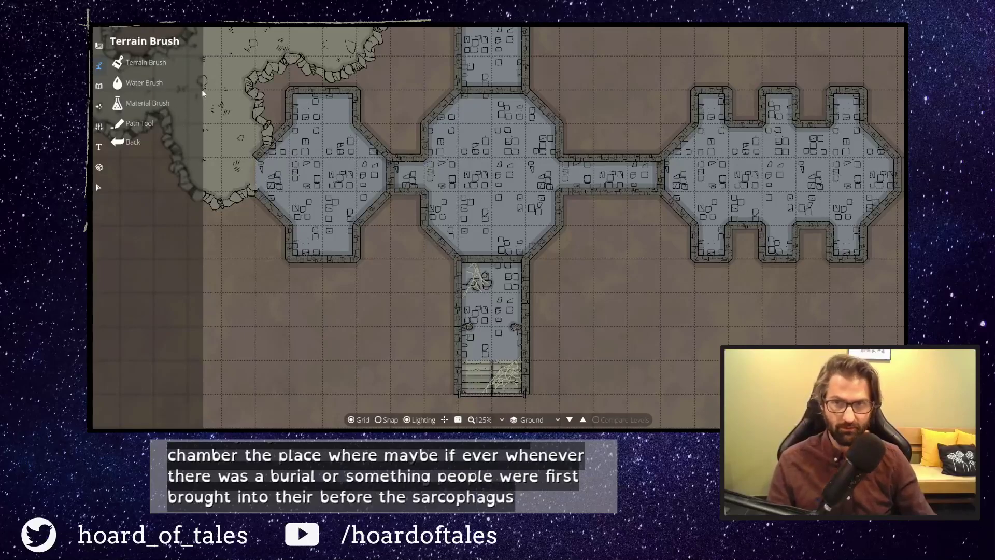
pyautogui.click(99, 45)
pyautogui.click(139, 103)
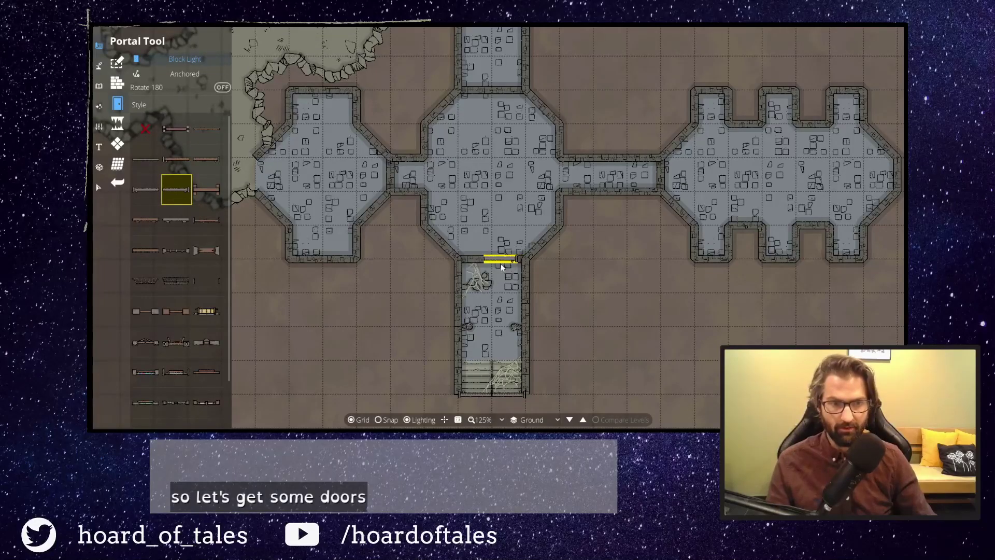
pyautogui.click(386, 420)
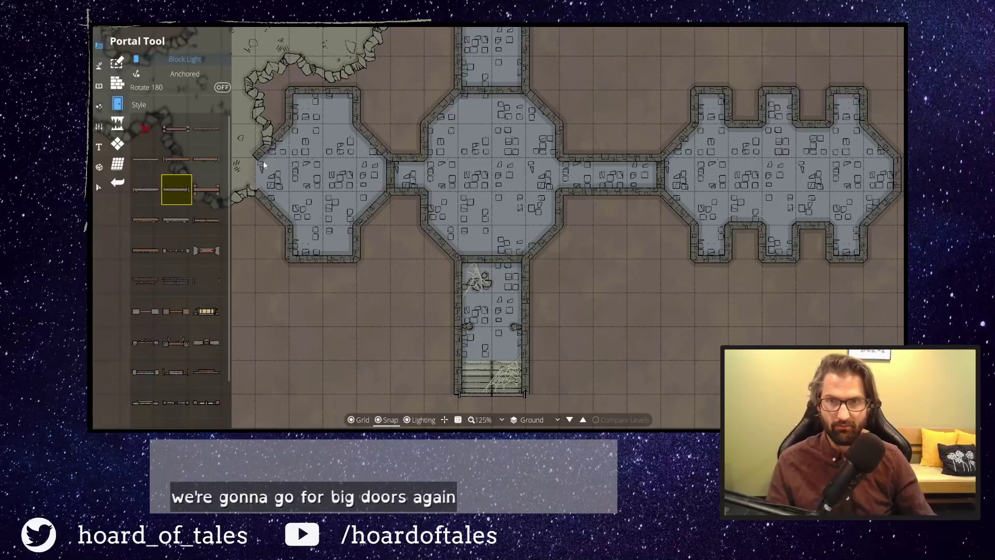
pyautogui.click(508, 260)
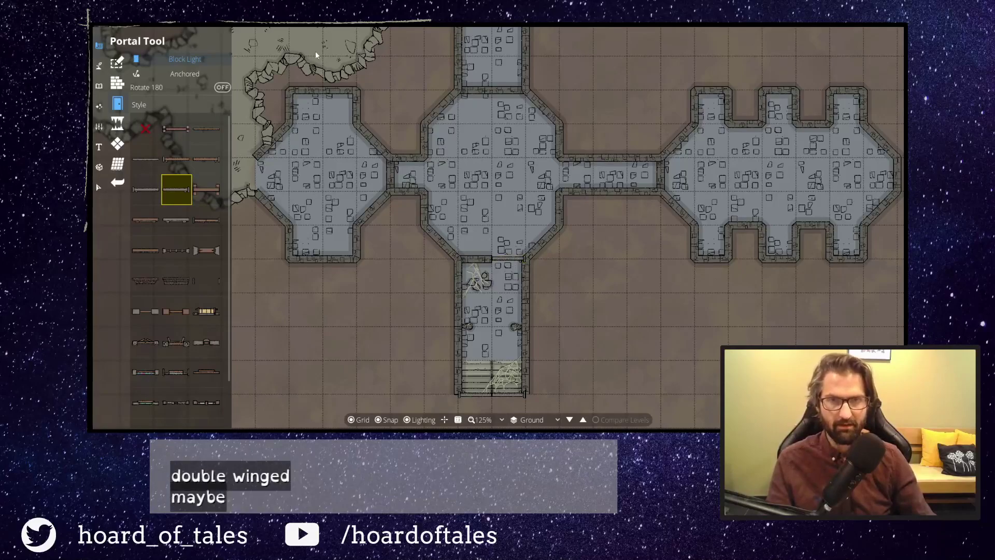
# Choose a different door style and place it centred in the wall between the entrance corridor and the octagonal chamber.
pyautogui.click(153, 162)
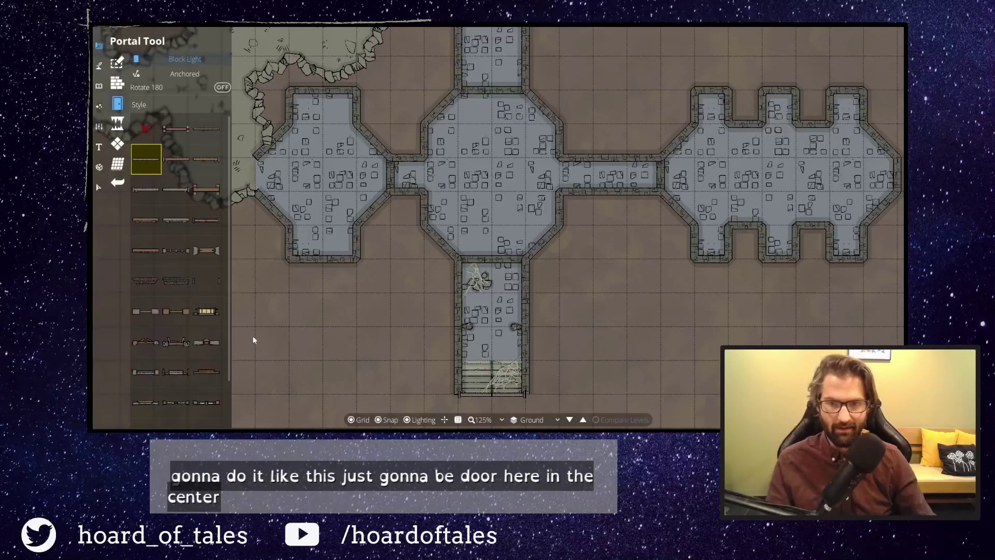
pyautogui.click(175, 220)
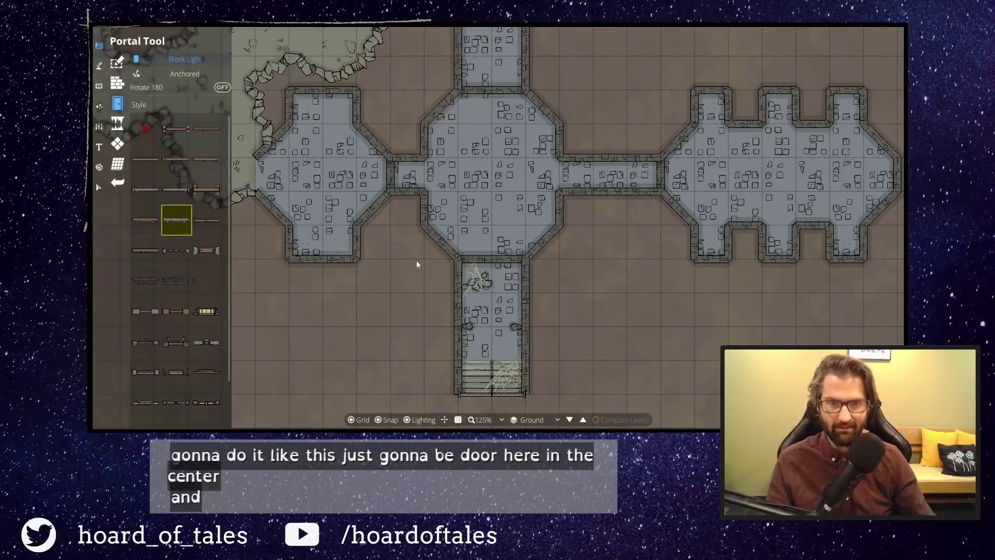
pyautogui.click(495, 263)
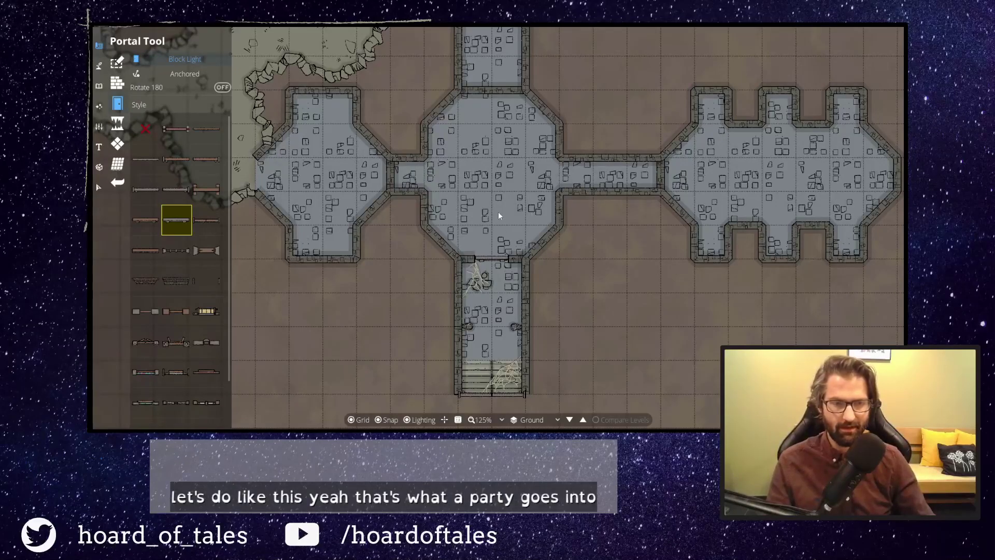
pyautogui.moveTo(488, 147); pyautogui.dragTo(566, 258)
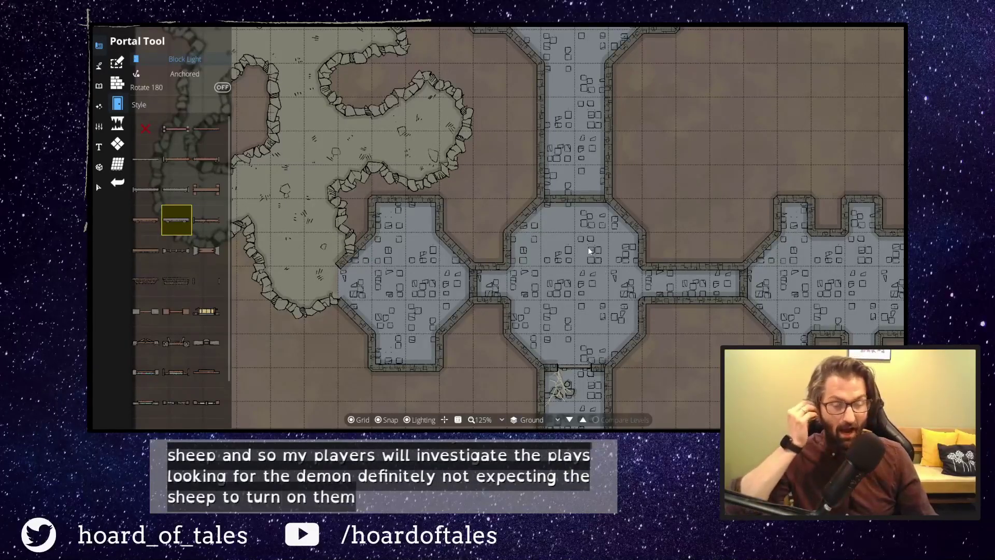
pyautogui.moveTo(580, 301); pyautogui.dragTo(487, 262)
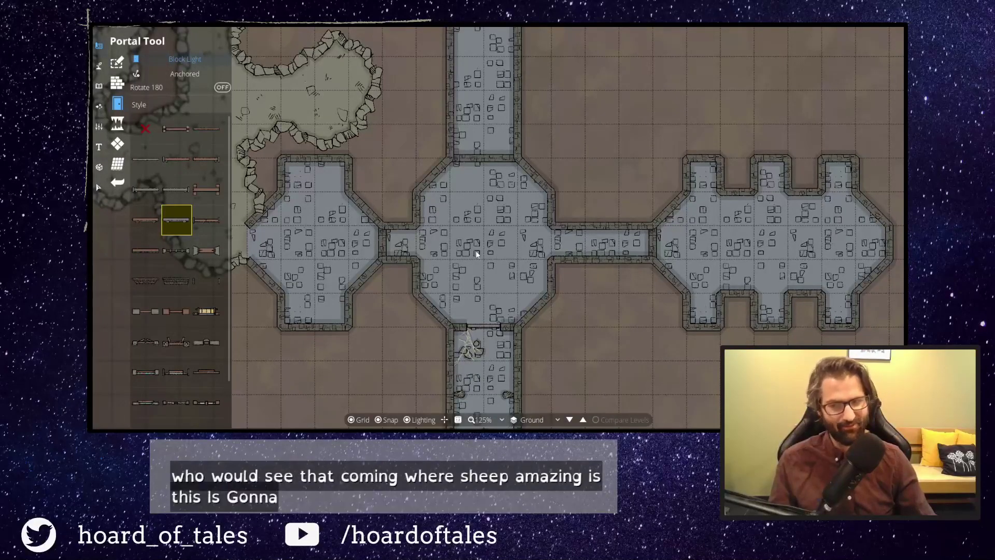
pyautogui.moveTo(480, 241); pyautogui.dragTo(525, 268)
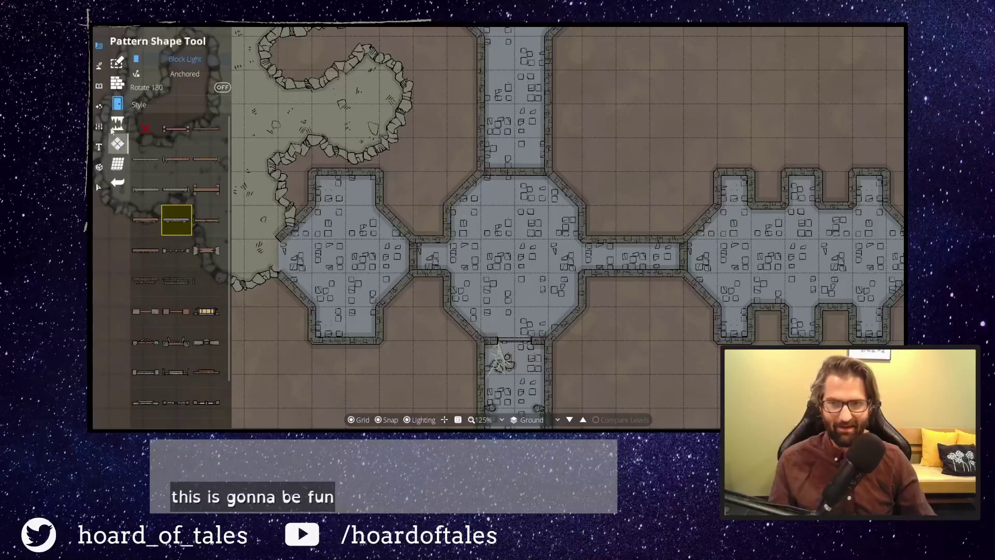
pyautogui.click(99, 70)
pyautogui.click(98, 114)
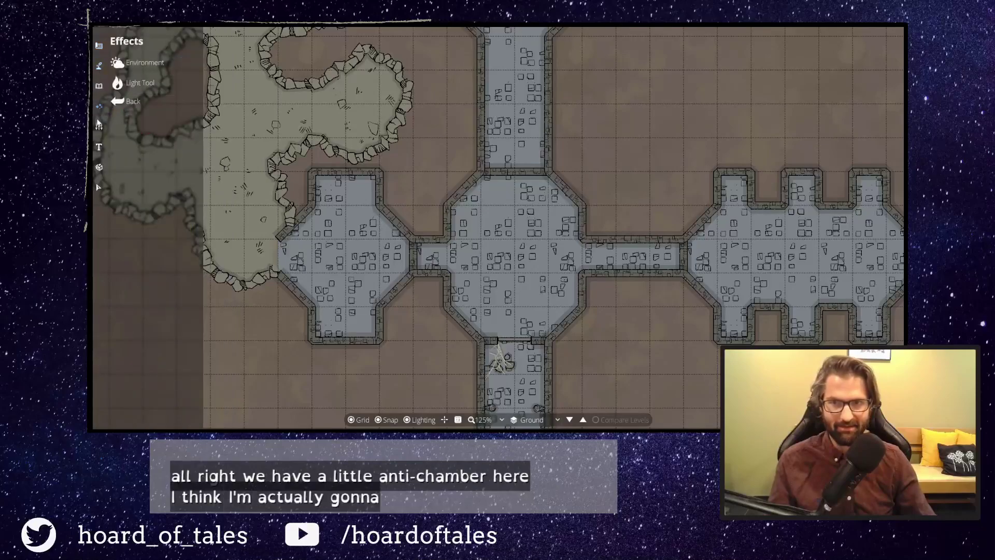
pyautogui.click(99, 88)
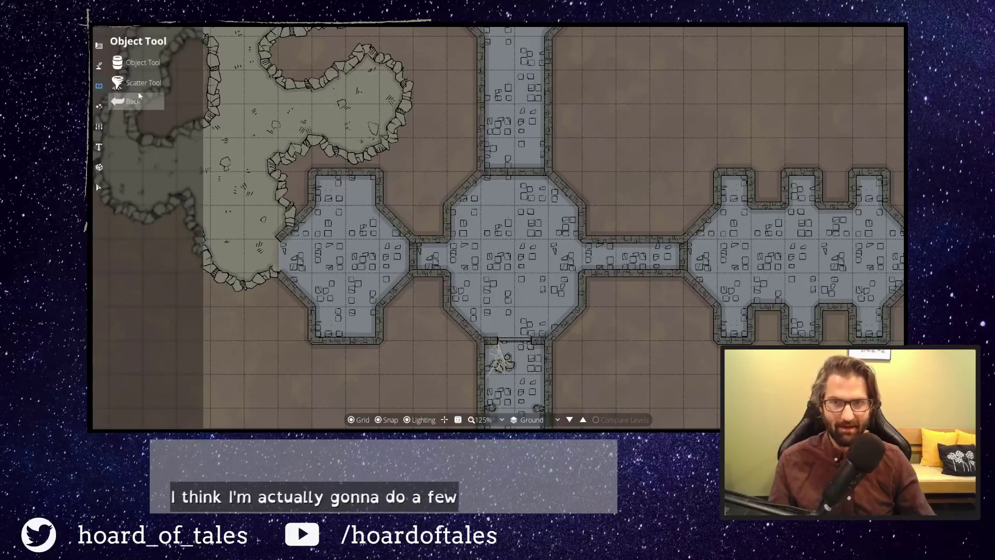
# Try a U-shaped Pattern Shape of small square cobbles along the octagonal chamber's north walls, and undo it.
pyautogui.click(99, 45)
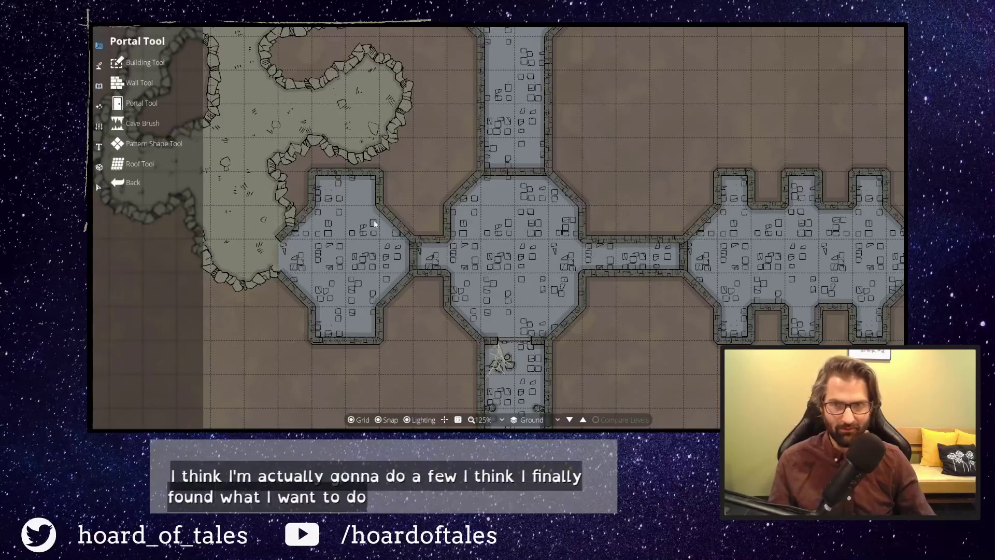
pyautogui.click(151, 144)
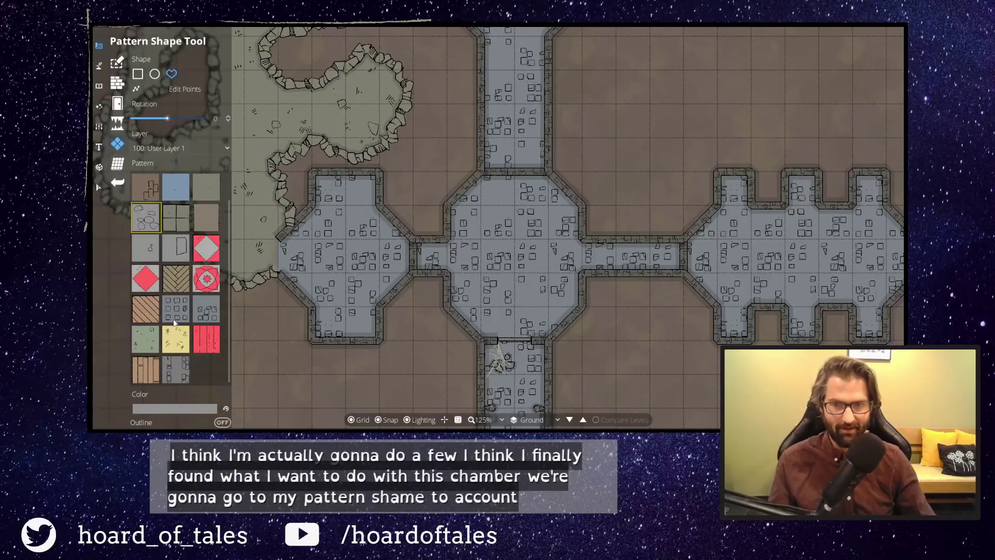
pyautogui.click(176, 317)
pyautogui.click(449, 239)
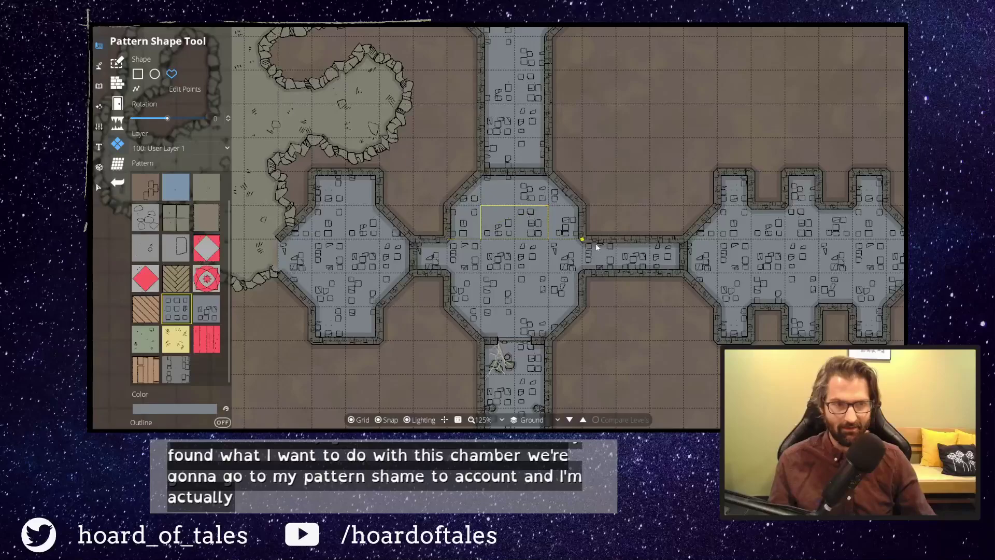
pyautogui.click(582, 237)
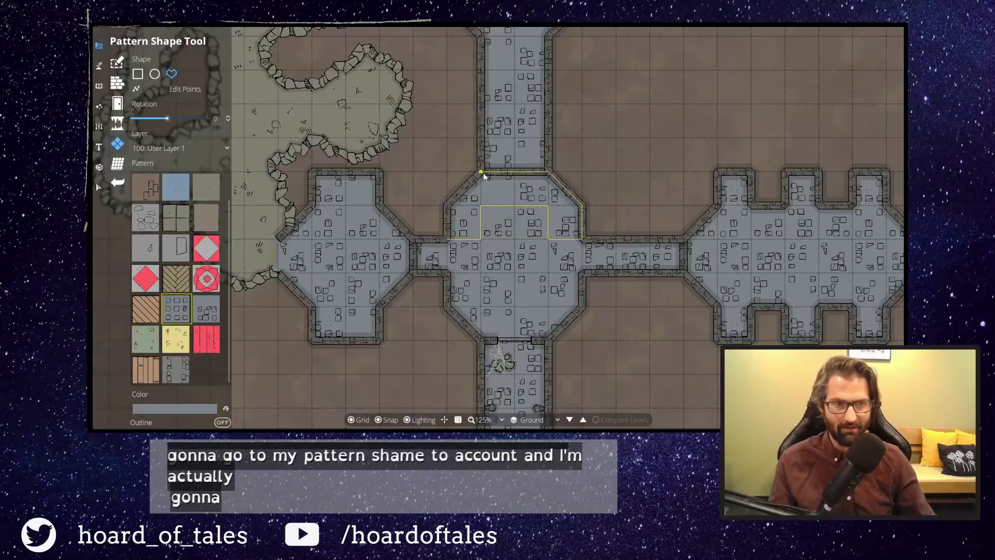
pyautogui.click(449, 205)
pyautogui.click(449, 239)
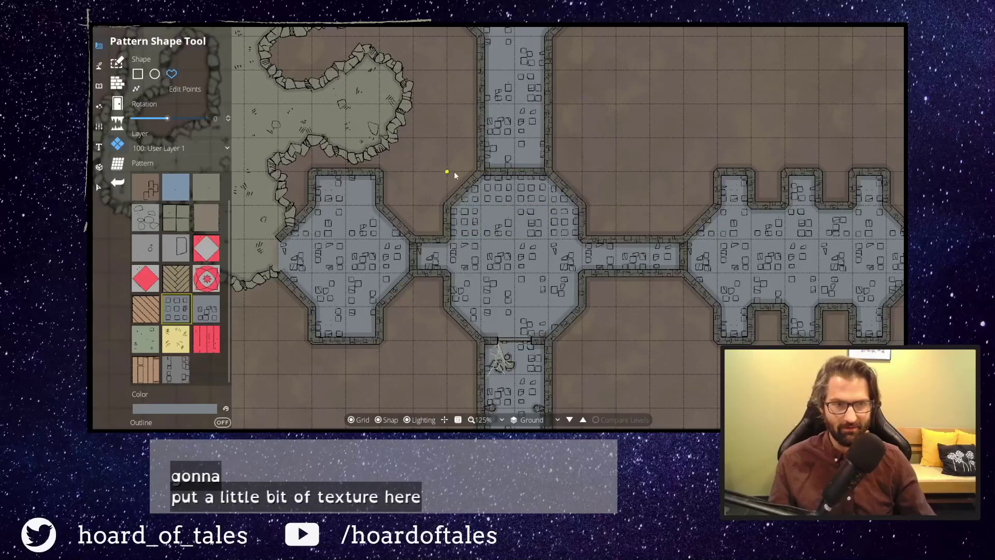
pyautogui.hotkey('ctrl', 'z')
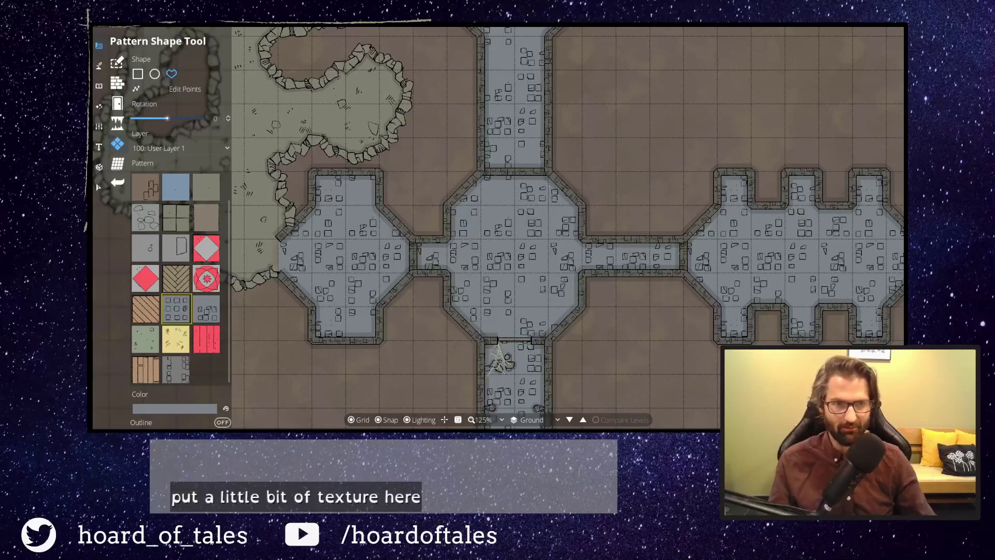
# Draw a U-shaped floor area in the plain light-grey stone pattern along the octagonal chamber's north walls on layer 100: User Layer 1.
pyautogui.click(151, 249)
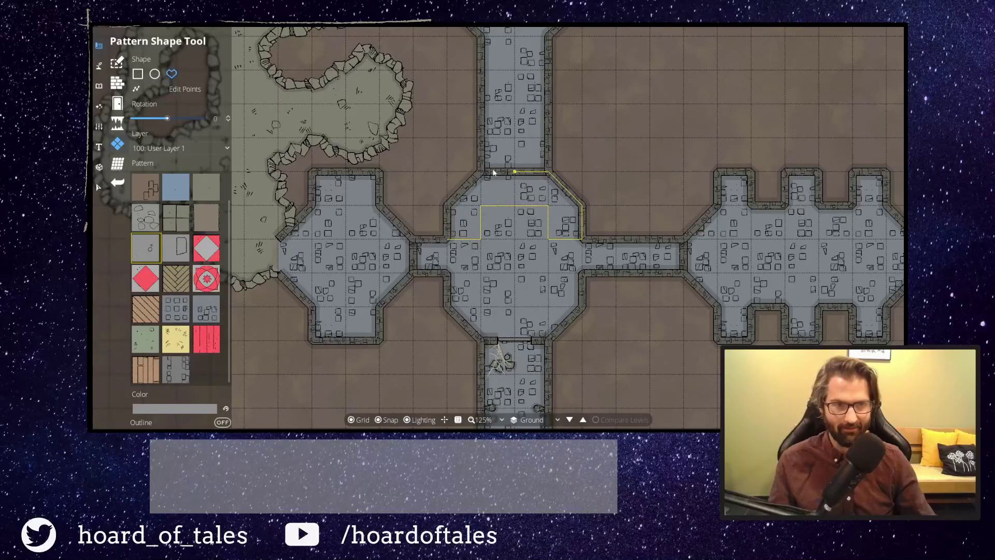
pyautogui.click(447, 239)
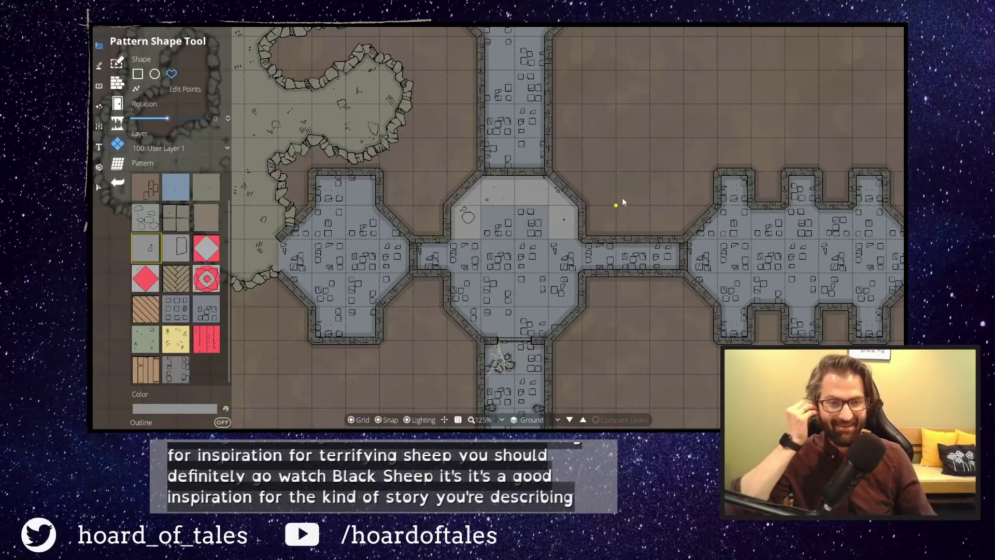
# Look through the Path Tool's library for a path style to fence off the light-grey floor area in the octagonal chamber.
pyautogui.moveTo(611, 198); pyautogui.dragTo(606, 218)
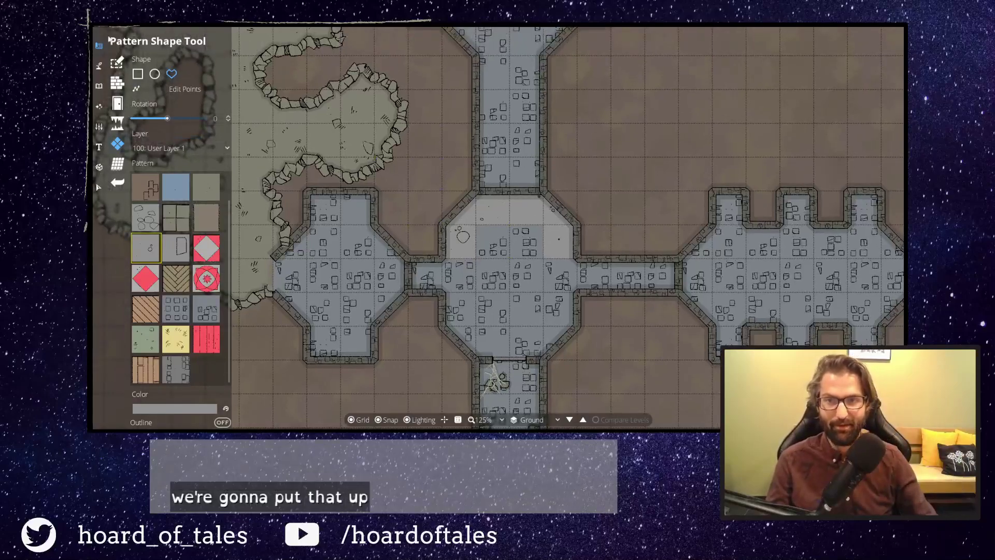
pyautogui.click(99, 65)
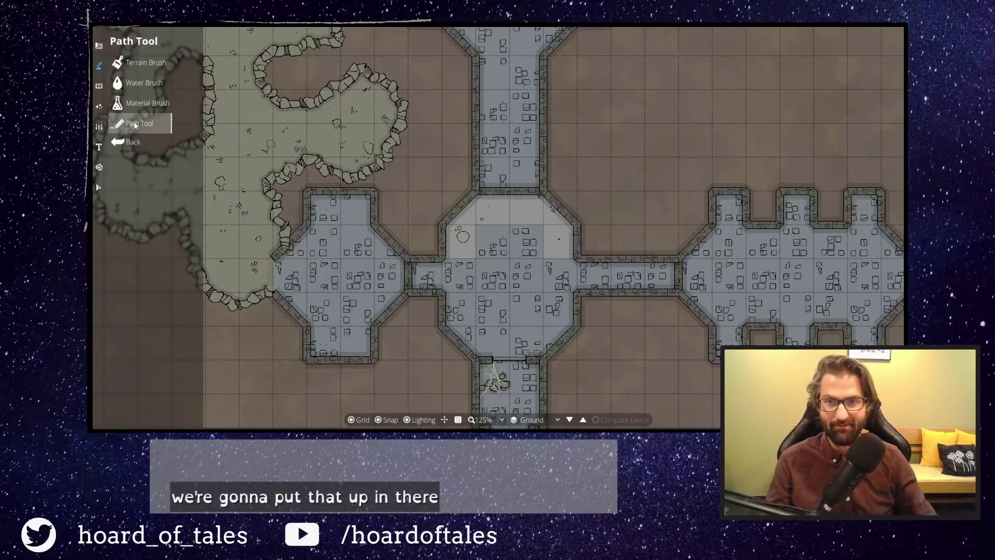
pyautogui.click(135, 123)
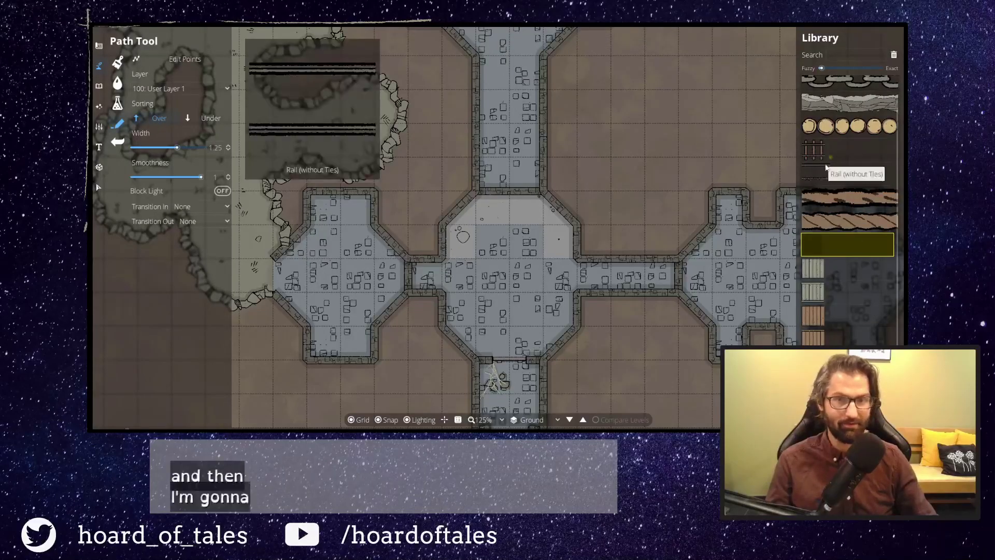
pyautogui.scroll(1, 875, 207)
pyautogui.scroll(-1, 857, 176)
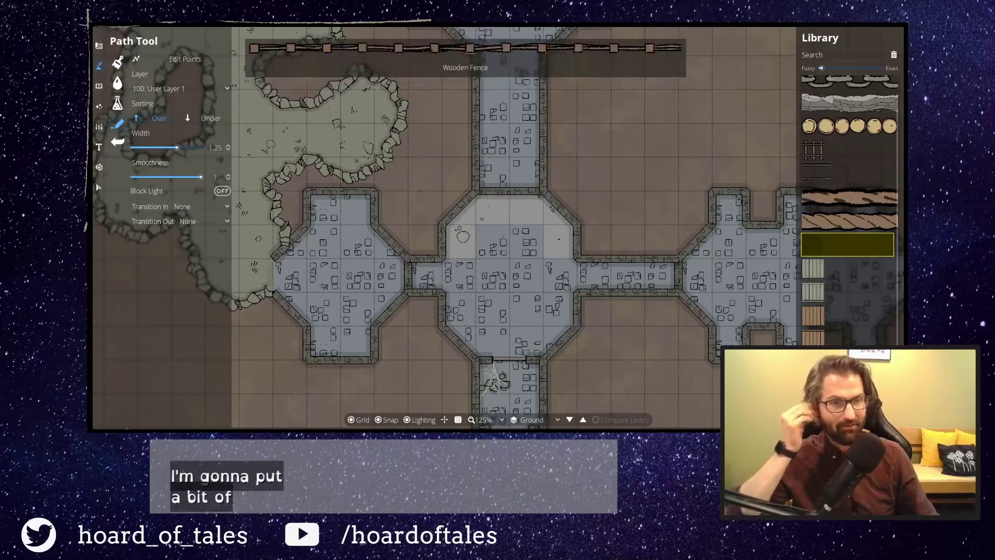
pyautogui.scroll(1, 842, 311)
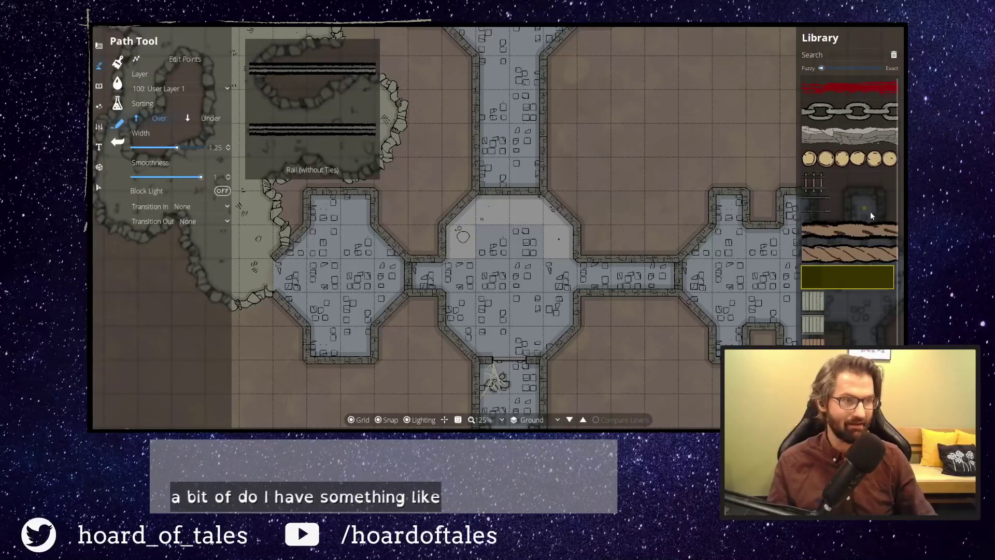
pyautogui.scroll(-1, 871, 214)
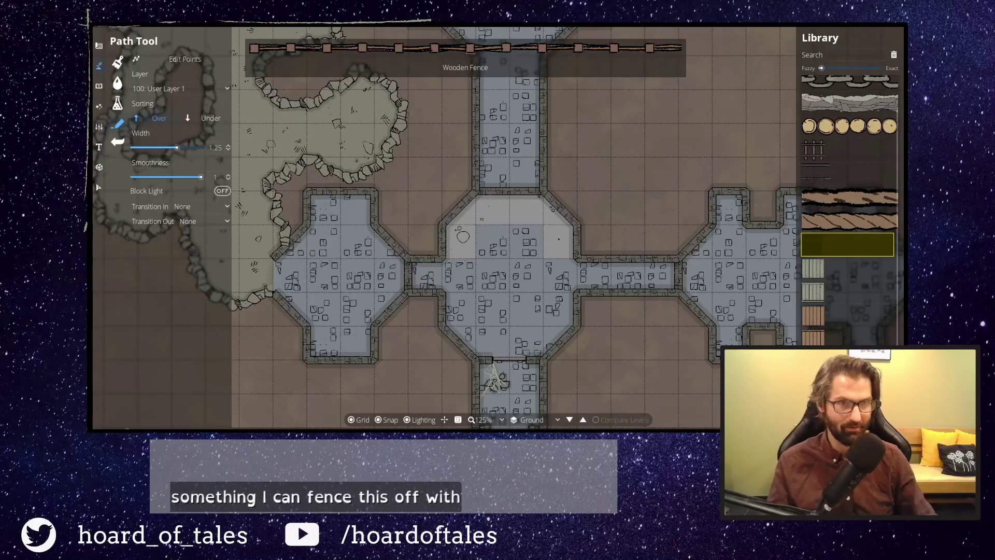
pyautogui.click(444, 260)
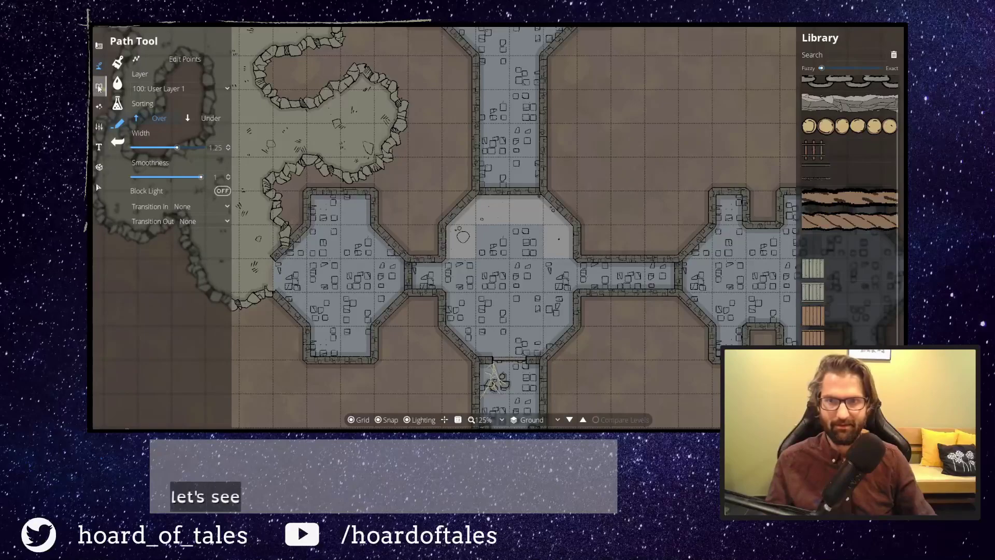
pyautogui.moveTo(843, 163)
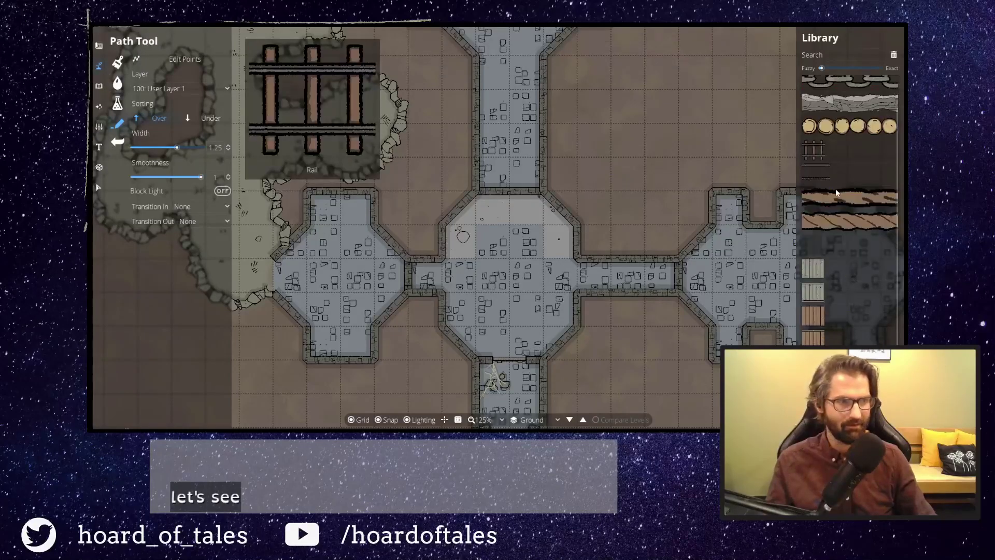
pyautogui.moveTo(838, 224)
pyautogui.scroll(1, 836, 220)
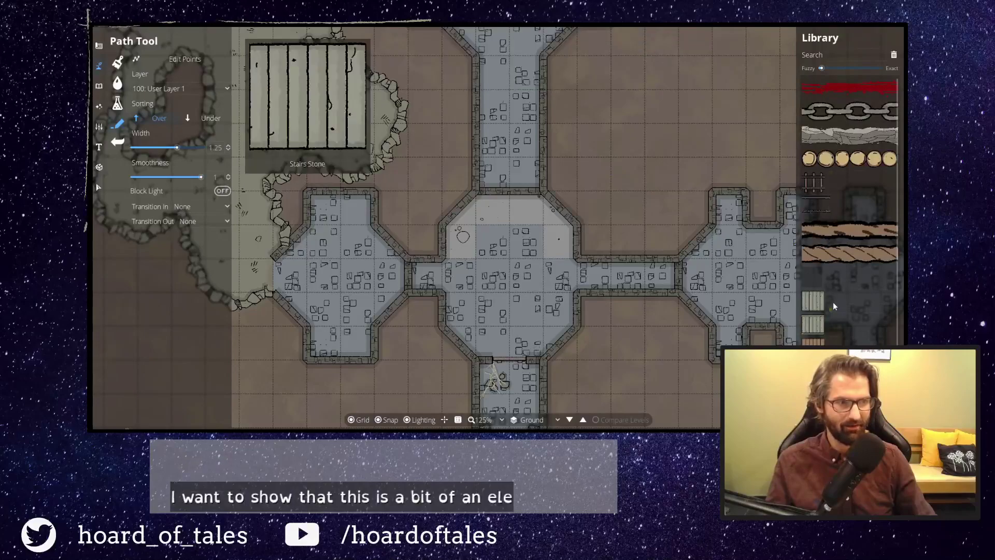
# Try a dark path along the west inner edge of the light-grey floor area in the octagonal chamber, and undo it.
pyautogui.click(817, 280)
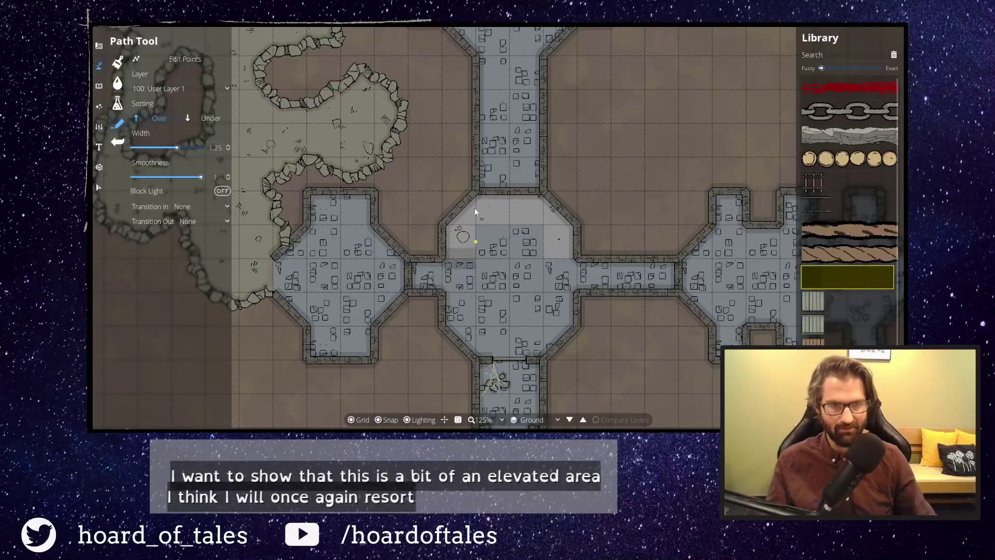
pyautogui.click(484, 254)
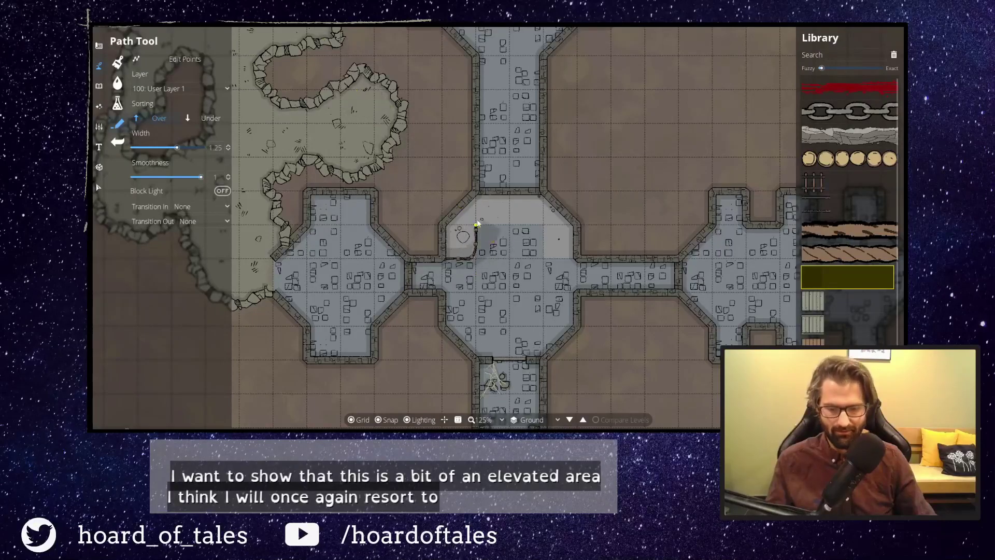
pyautogui.hotkey('ctrl', 'z')
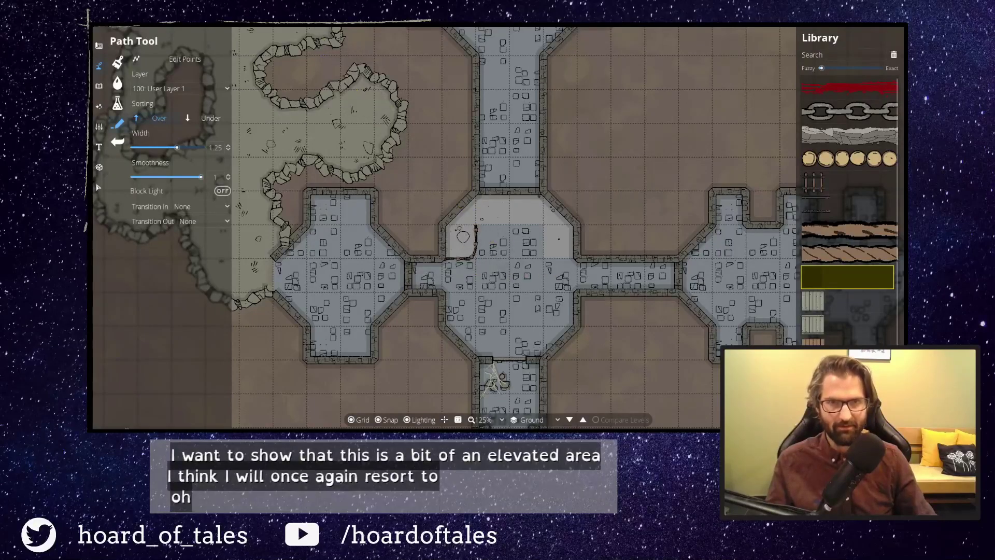
# Set the Path Tool's width to 1.
pyautogui.doubleClick(211, 147)
pyautogui.write('1')
pyautogui.press('Return')
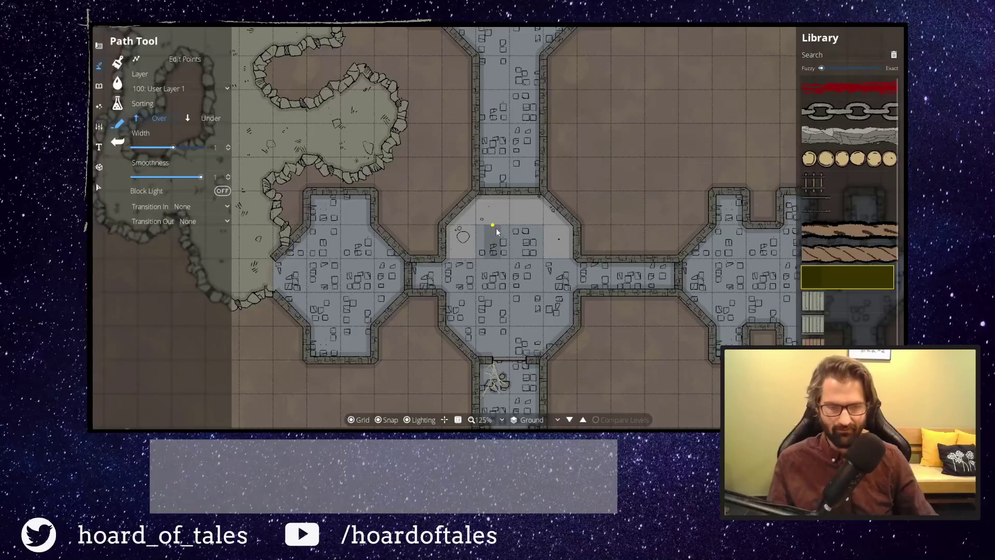
pyautogui.scroll(-1, 855, 325)
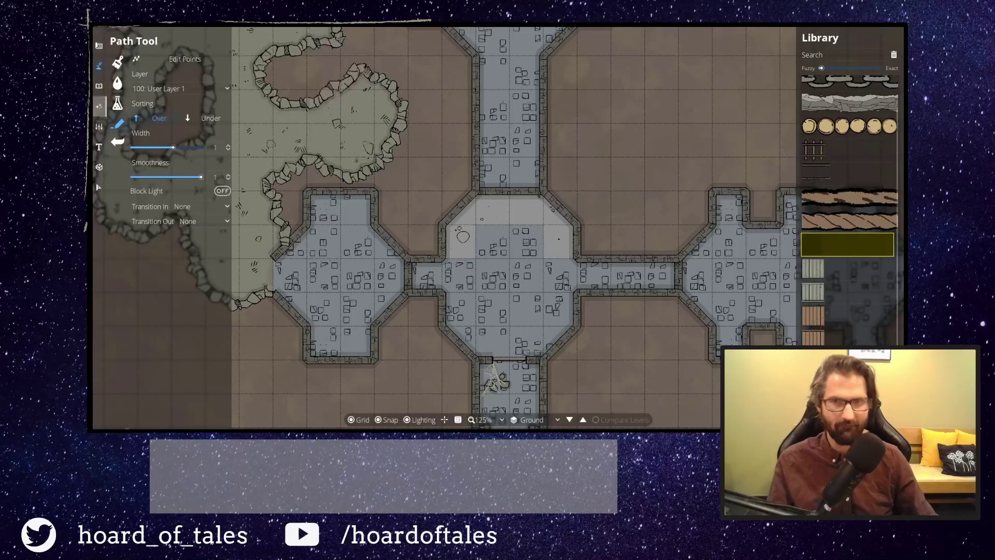
# Turn off wall shadows and try the thick grey block wall along the light-grey floor area's west inner edge, and cancel it.
pyautogui.click(99, 45)
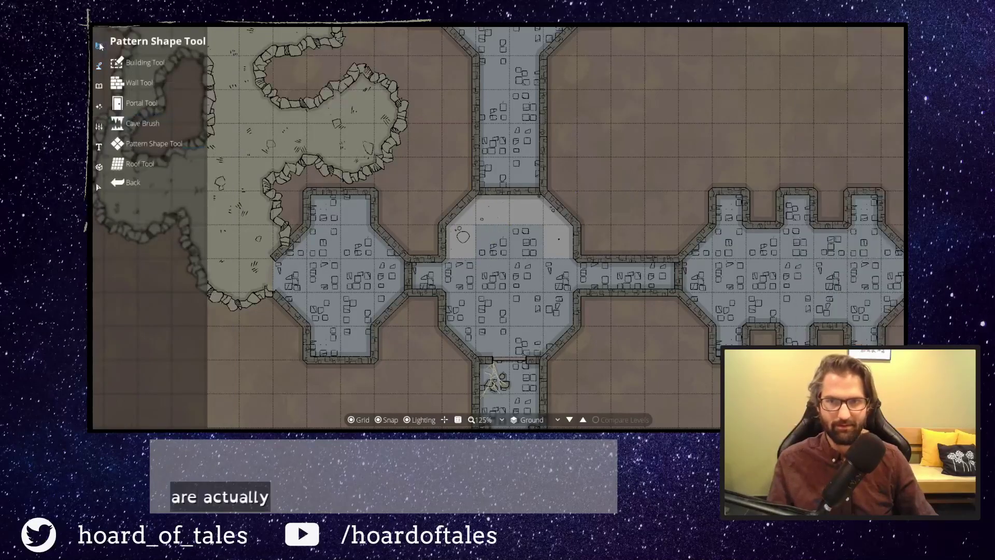
pyautogui.click(134, 83)
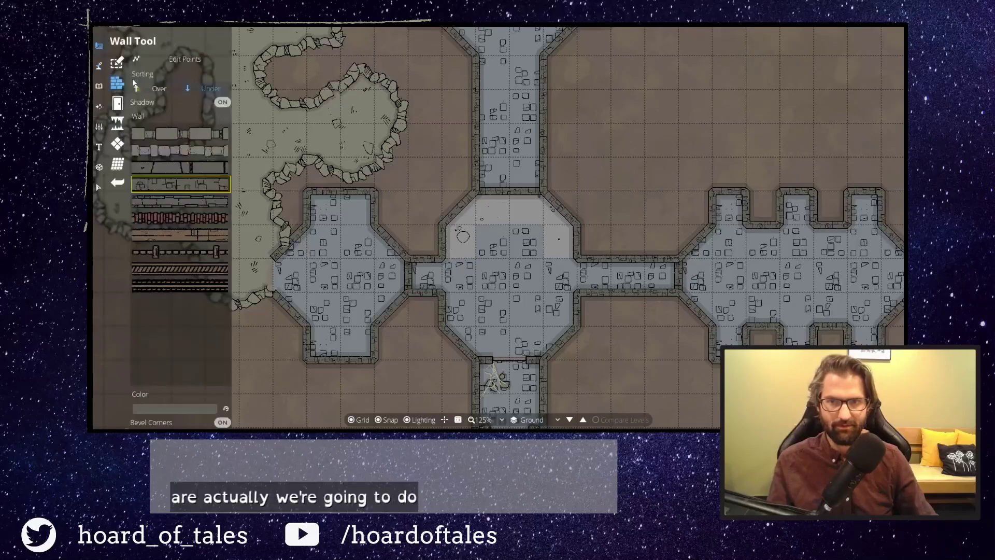
pyautogui.click(199, 136)
pyautogui.click(223, 103)
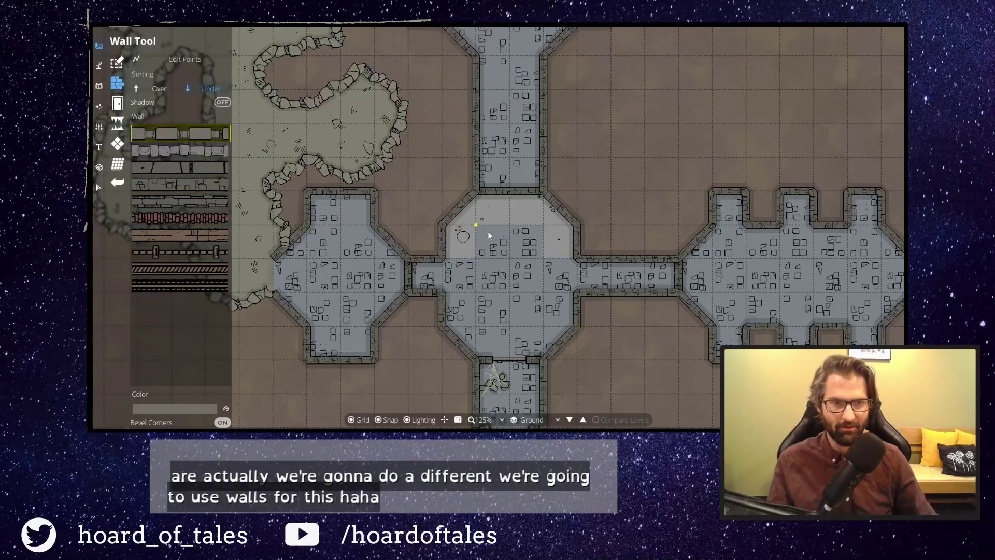
pyautogui.click(457, 260)
pyautogui.click(474, 229)
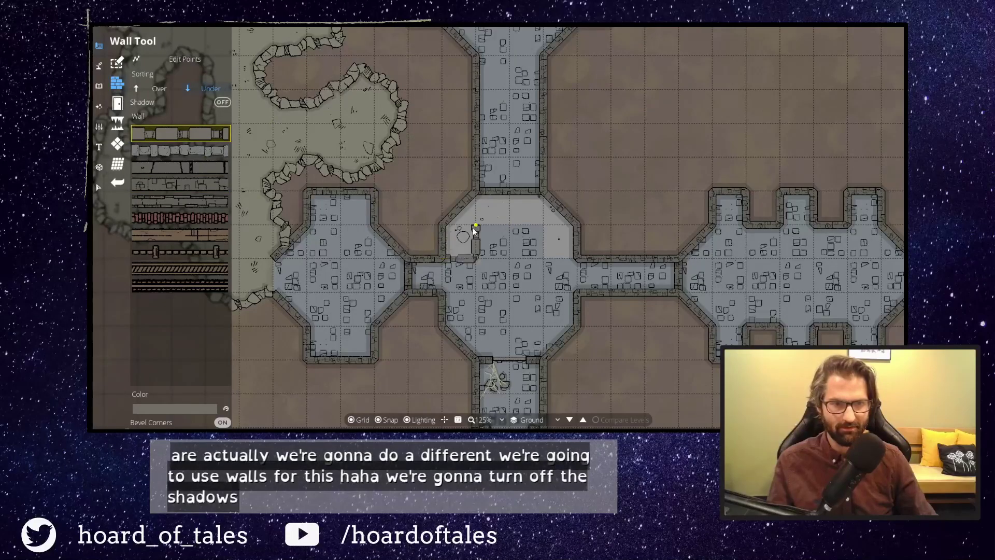
pyautogui.click(250, 26)
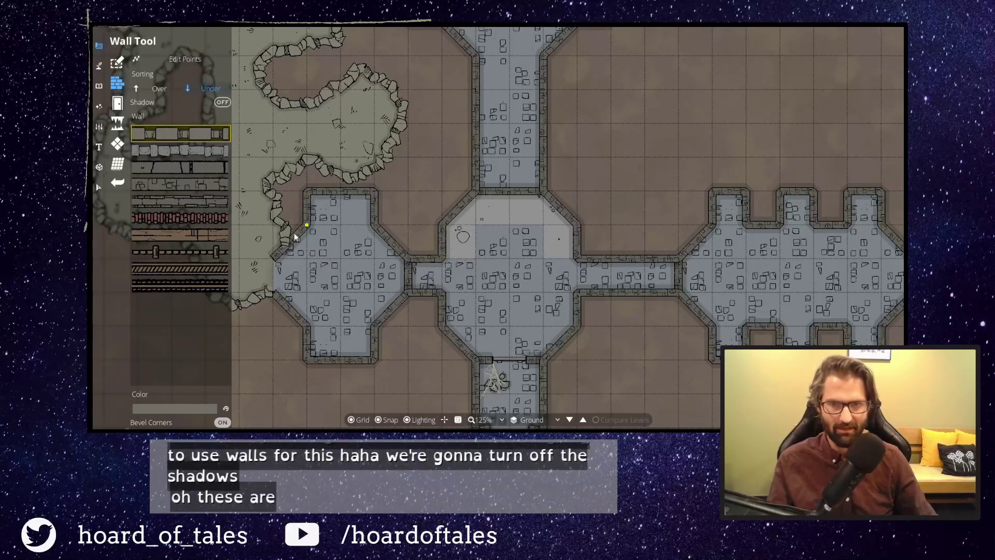
# Try the thinner grey brick wall and the large-slab wall style for edging the light-grey floor area.
pyautogui.click(187, 203)
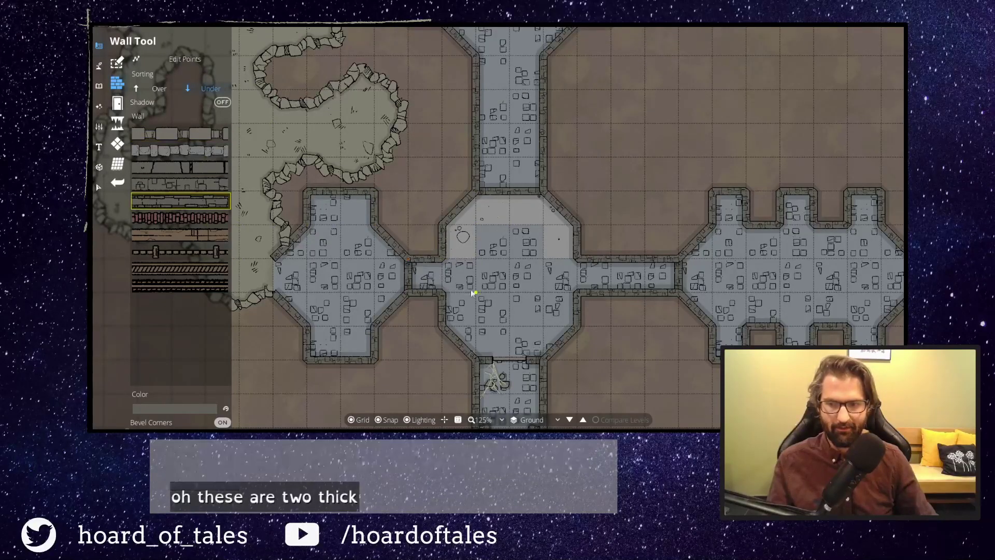
pyautogui.click(453, 258)
pyautogui.click(475, 258)
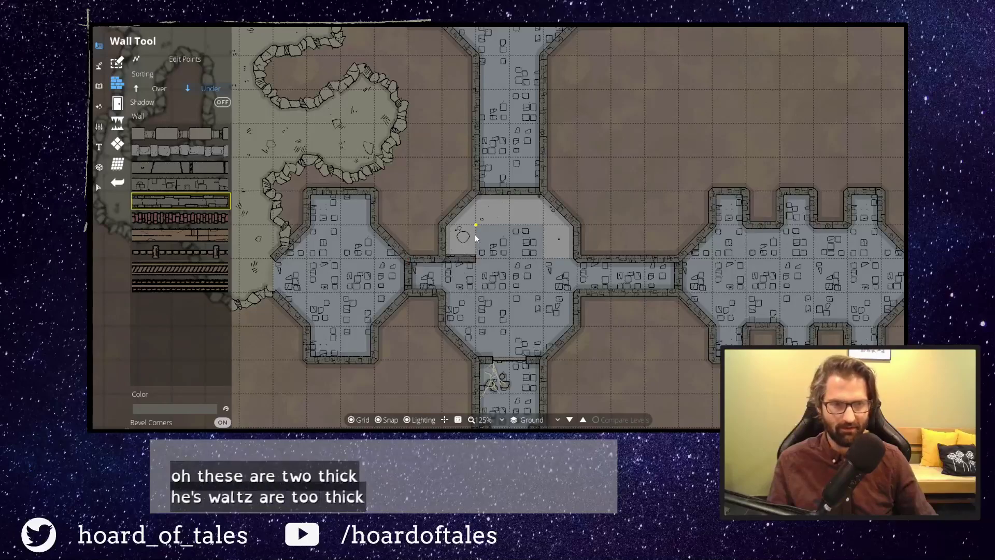
pyautogui.click(181, 167)
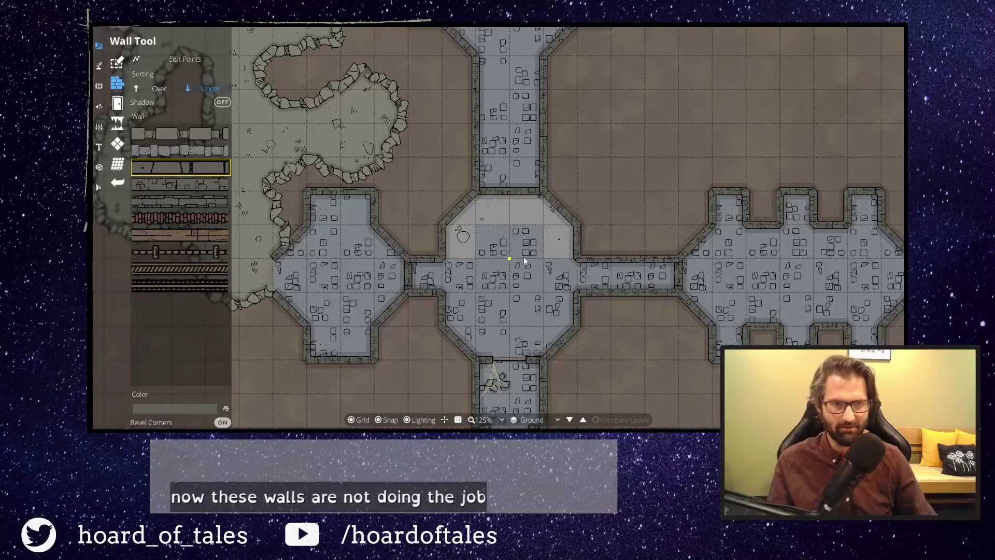
pyautogui.moveTo(212, 207)
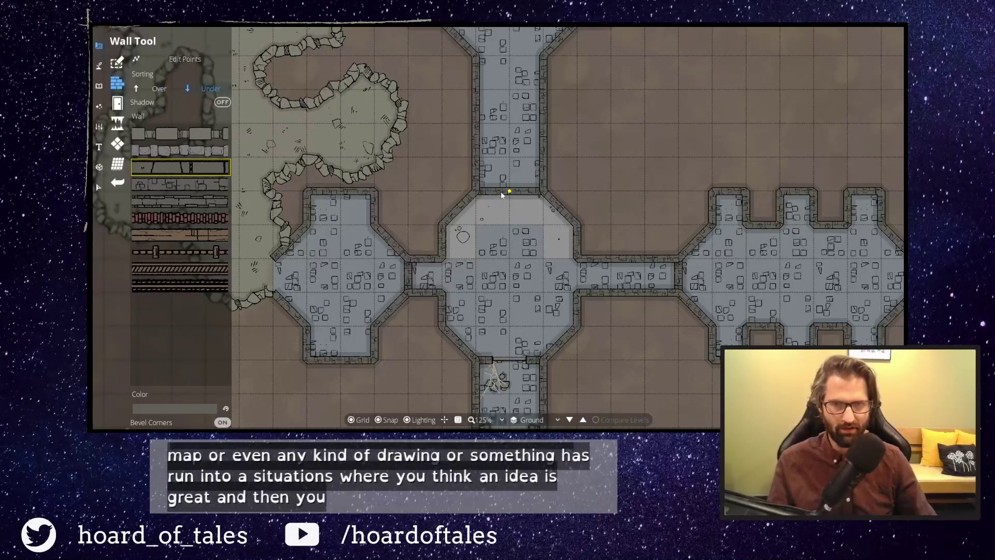
# Look through the terrain, material, object, cave and building tools for another way to edge the raised light-grey floor area.
pyautogui.click(94, 75)
pyautogui.click(127, 104)
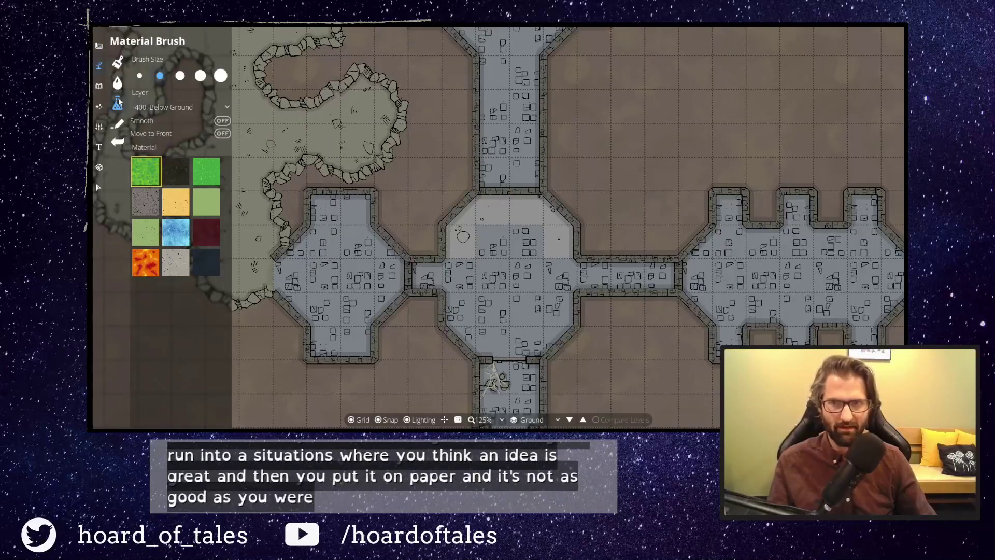
pyautogui.click(117, 84)
pyautogui.click(105, 83)
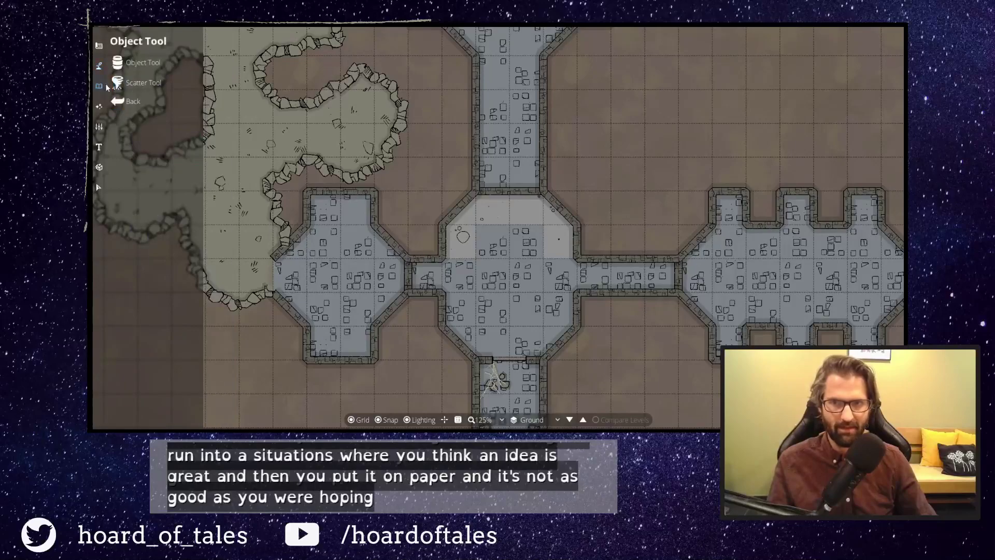
pyautogui.click(99, 47)
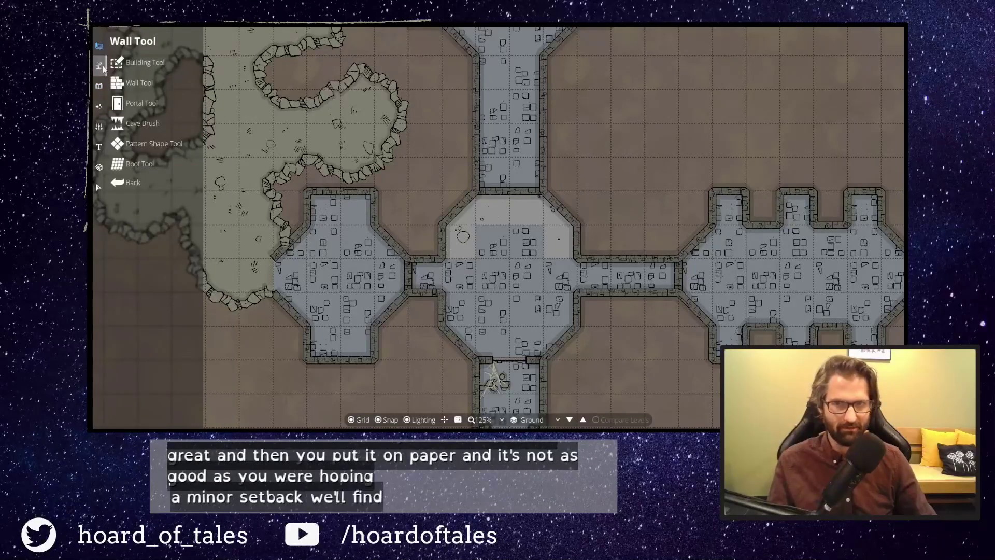
pyautogui.click(140, 125)
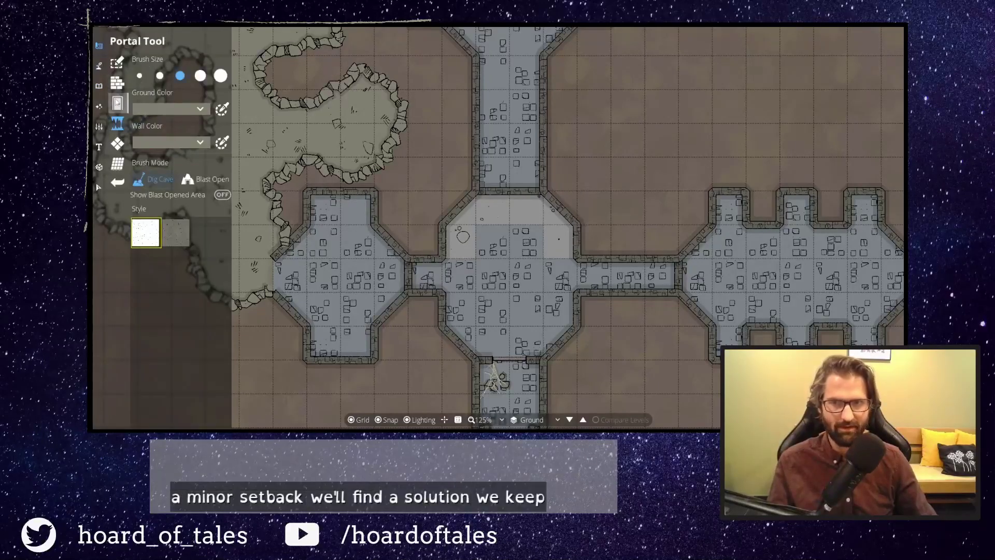
pyautogui.click(100, 67)
pyautogui.click(124, 63)
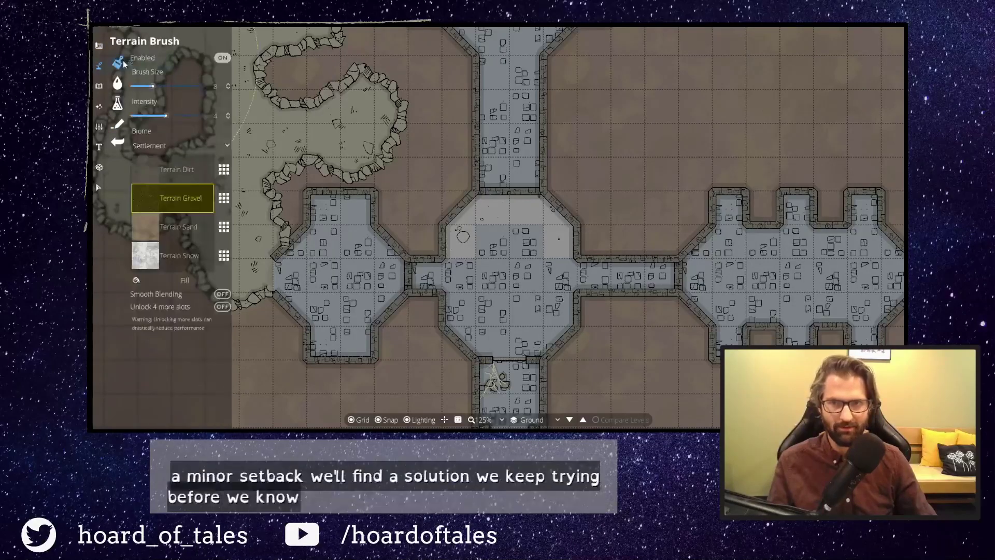
pyautogui.click(100, 47)
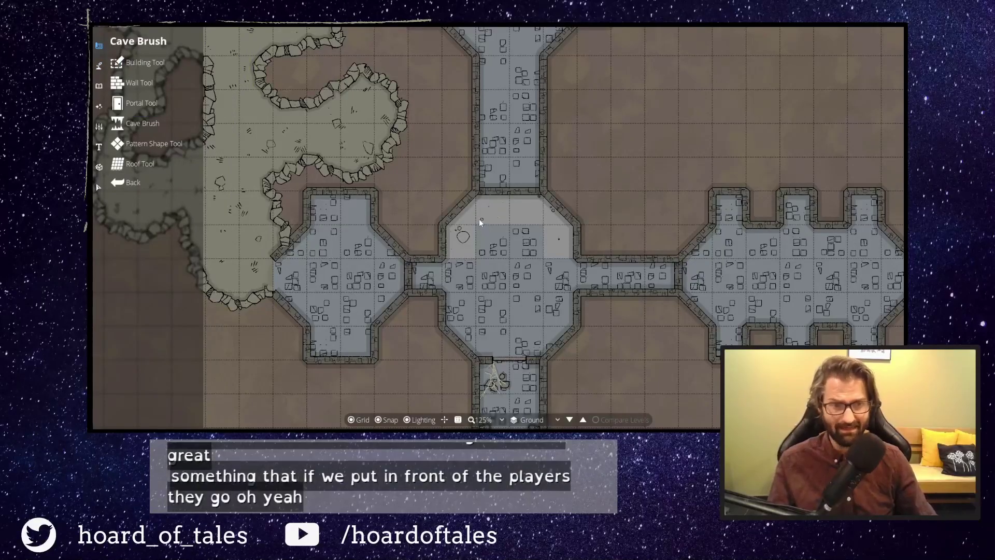
pyautogui.click(151, 69)
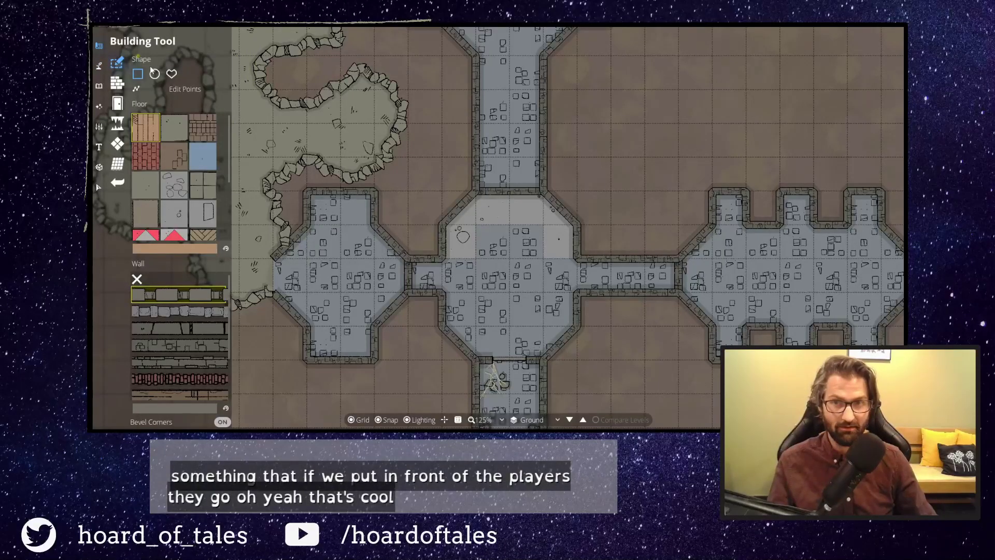
pyautogui.click(118, 103)
pyautogui.click(118, 123)
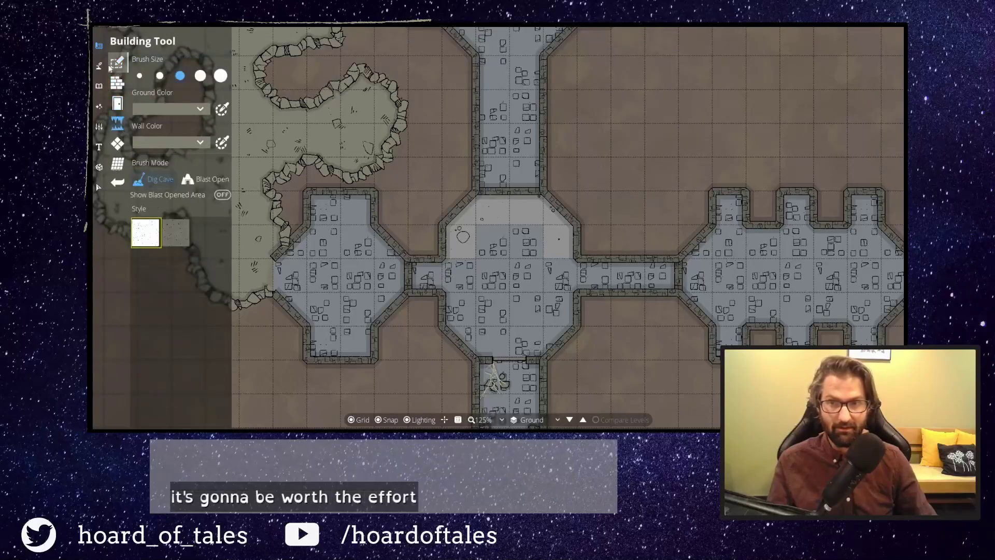
pyautogui.click(99, 67)
pyautogui.click(146, 62)
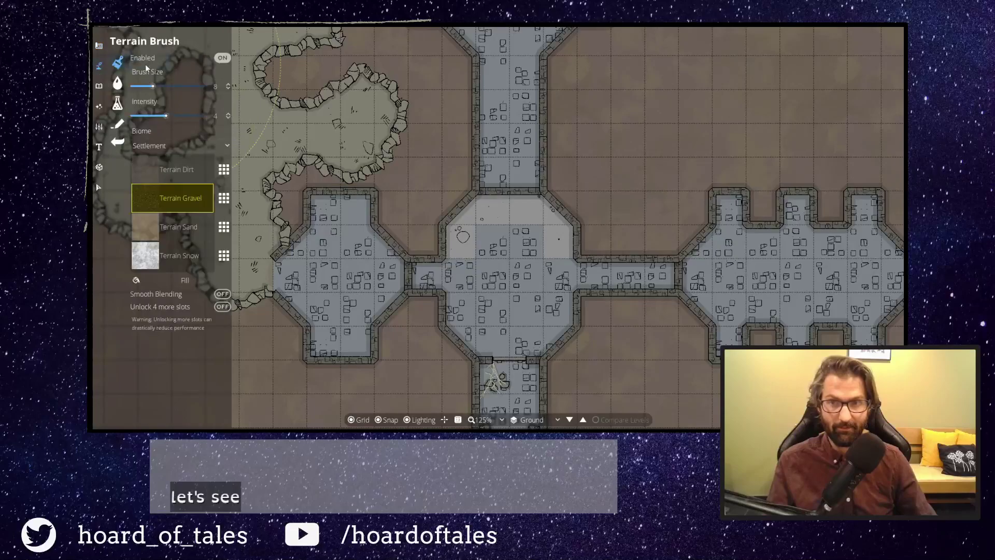
pyautogui.click(99, 48)
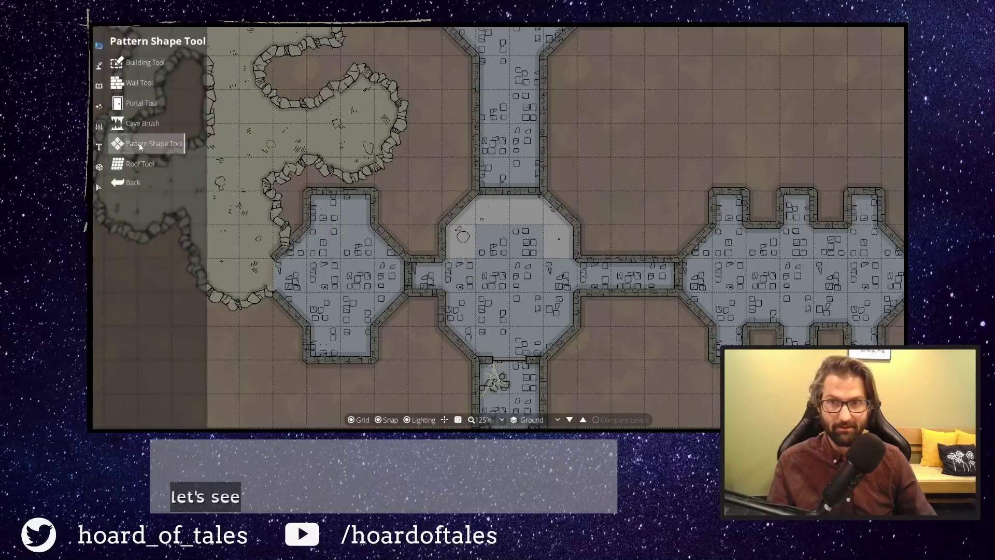
pyautogui.click(98, 66)
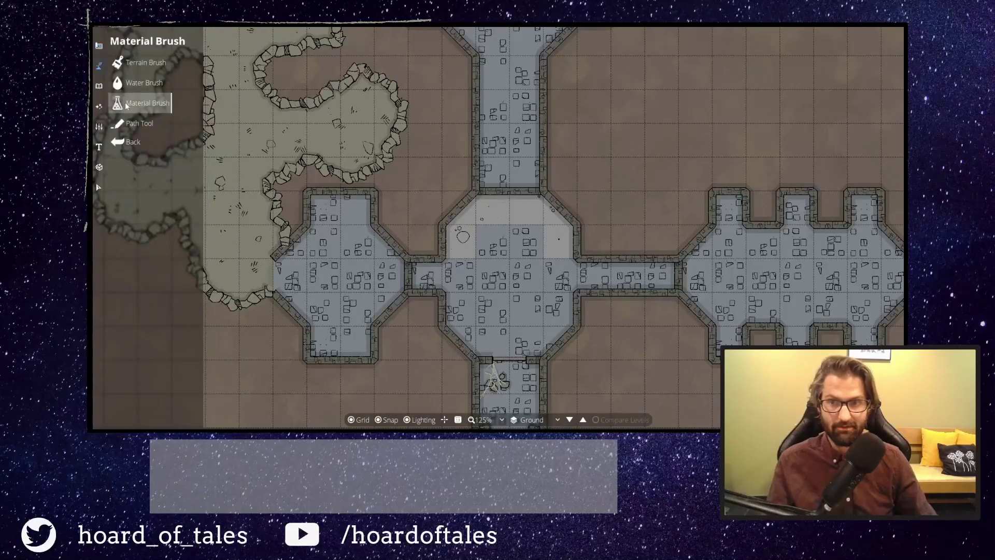
pyautogui.click(133, 123)
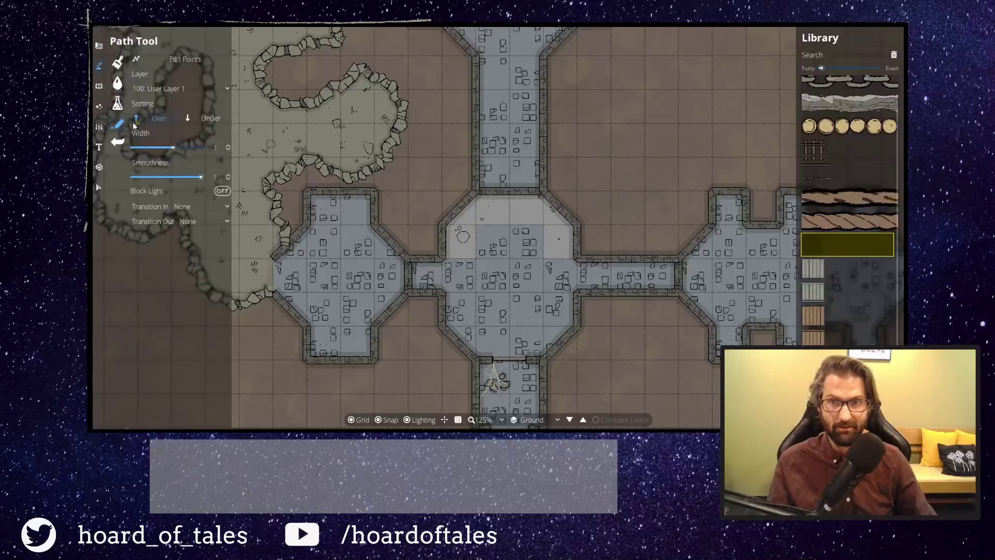
pyautogui.scroll(1, 855, 298)
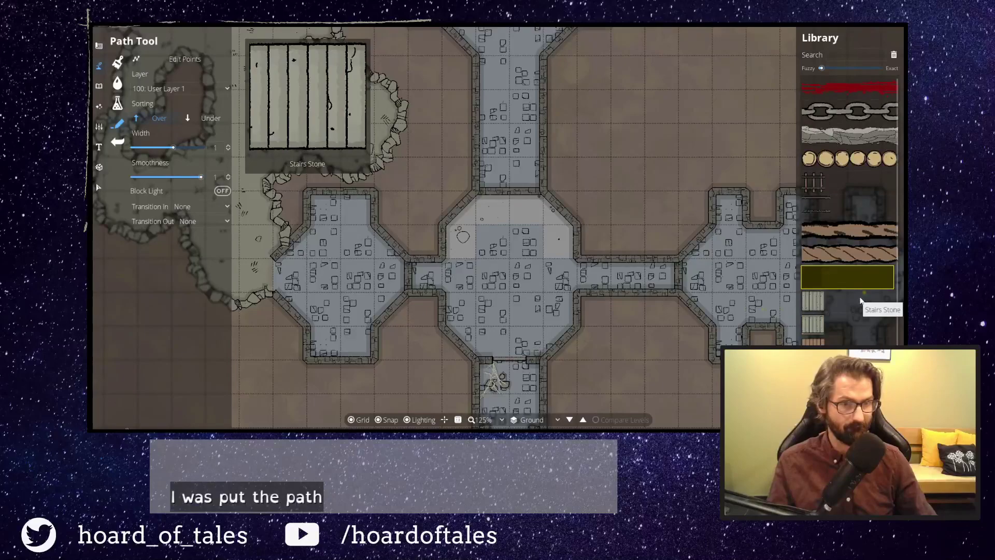
pyautogui.scroll(-1, 860, 295)
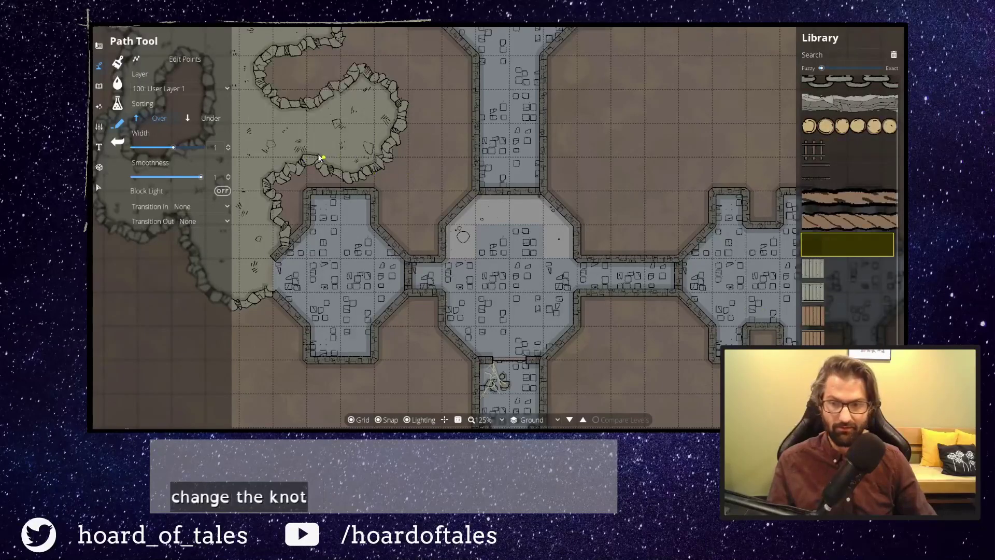
# Try the large-slab wall style along the three inner edges of the antechamber's light-grey floor area, and undo it.
pyautogui.click(99, 46)
pyautogui.click(135, 84)
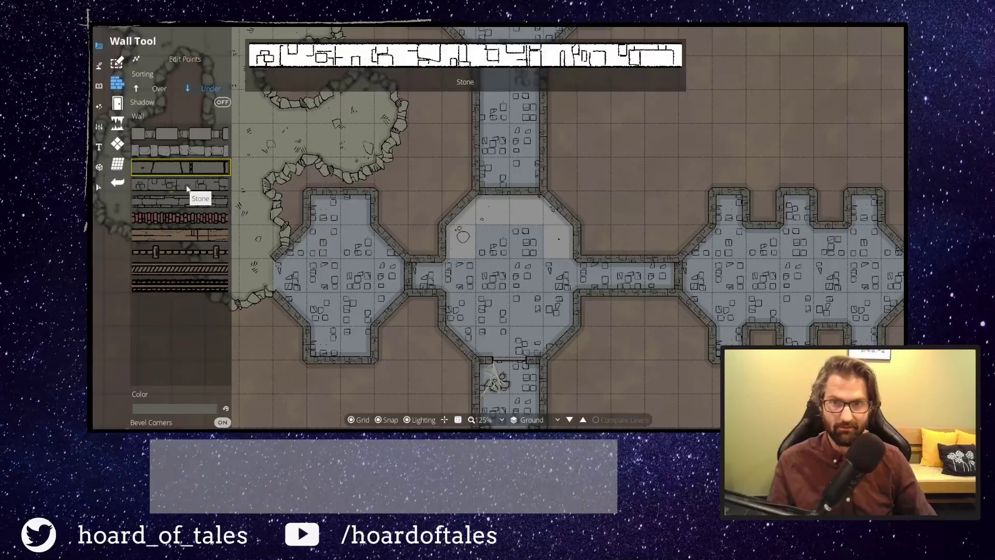
pyautogui.click(481, 230)
pyautogui.click(543, 225)
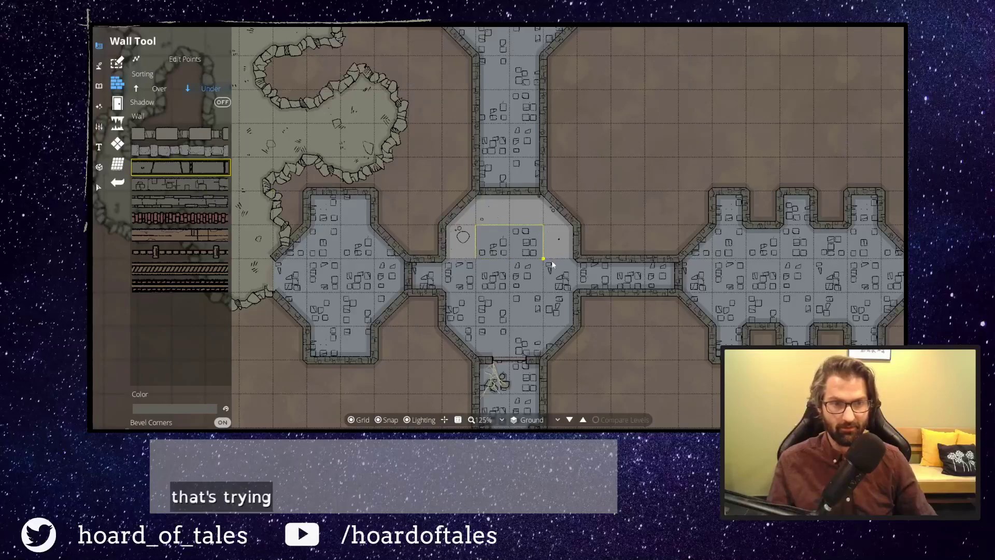
pyautogui.doubleClick(543, 257)
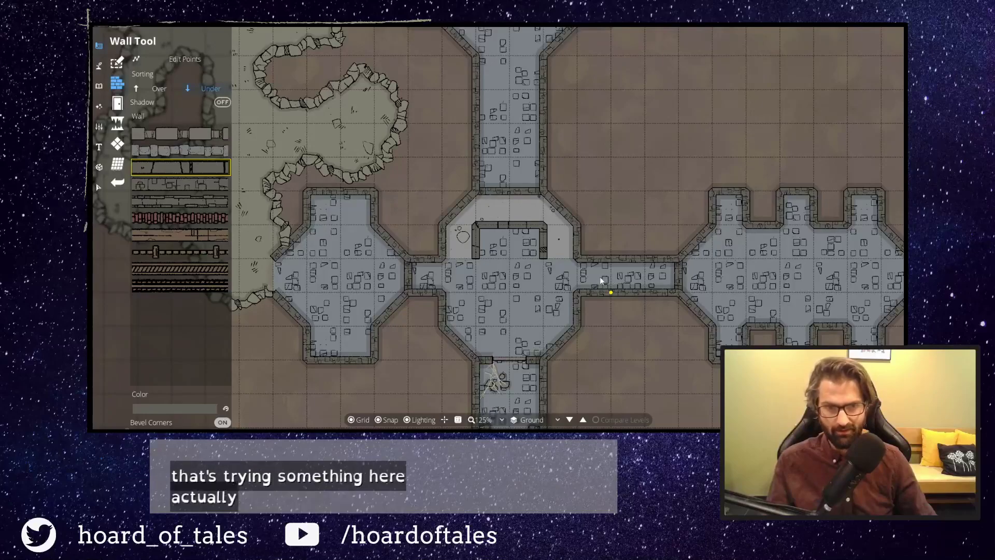
pyautogui.hotkey('ctrl', 'z')
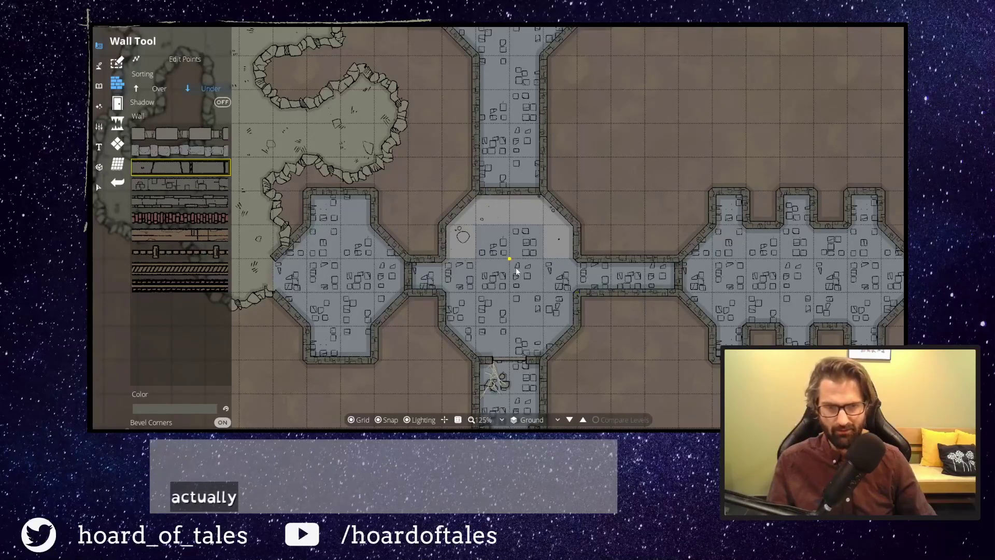
# Fill the middle of the octagonal antechamber with a 2 by 2 square patch of the light-grey floor pattern.
pyautogui.click(99, 46)
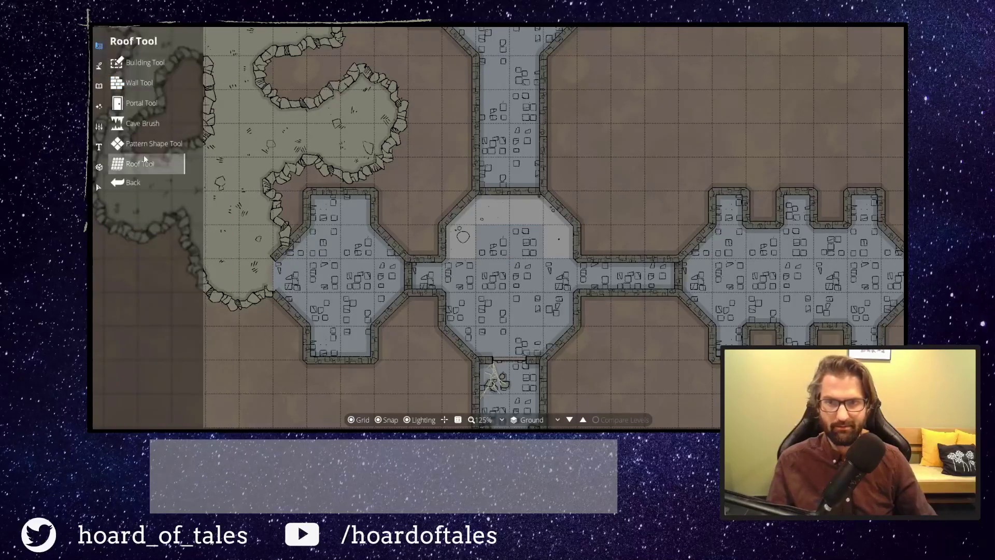
pyautogui.click(150, 139)
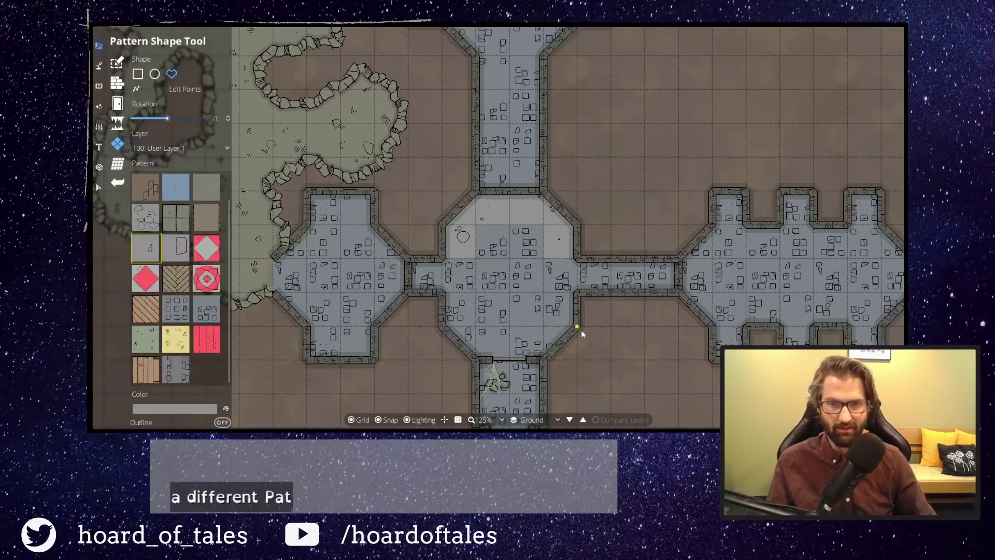
pyautogui.click(482, 260)
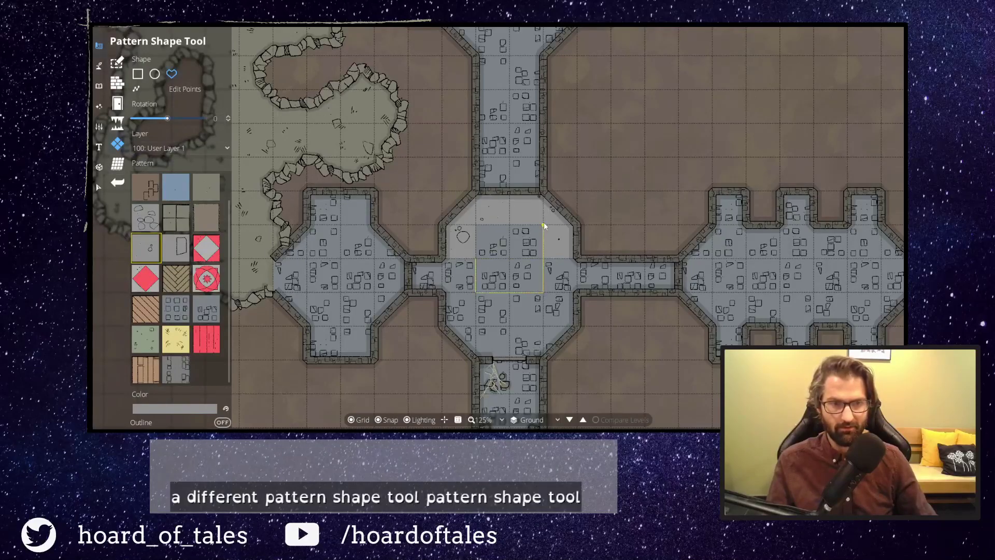
pyautogui.click(543, 226)
pyautogui.click(476, 262)
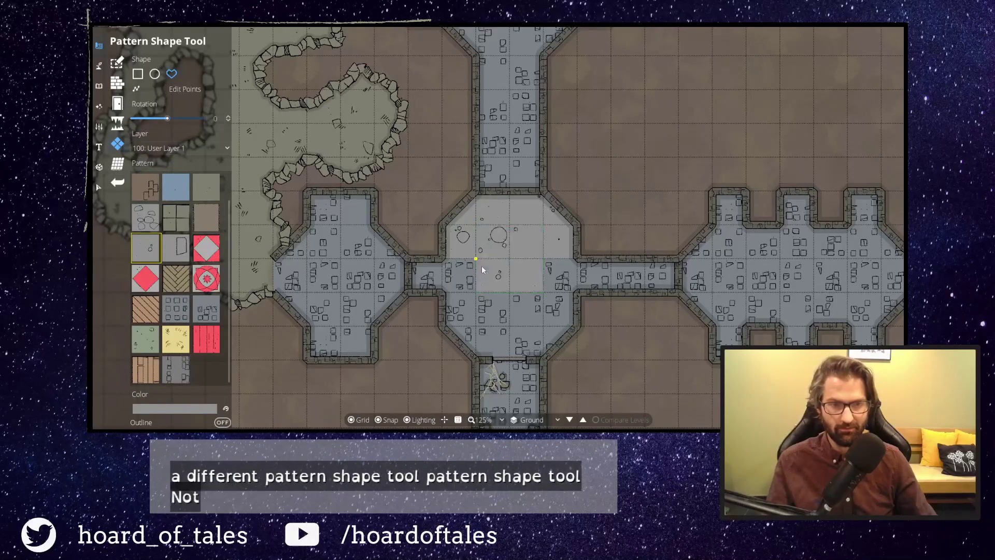
# Lay a light-grey floor strip two squares wide and ten squares long through the north corridor and the centre of the northern room.
pyautogui.moveTo(621, 176); pyautogui.dragTo(538, 322)
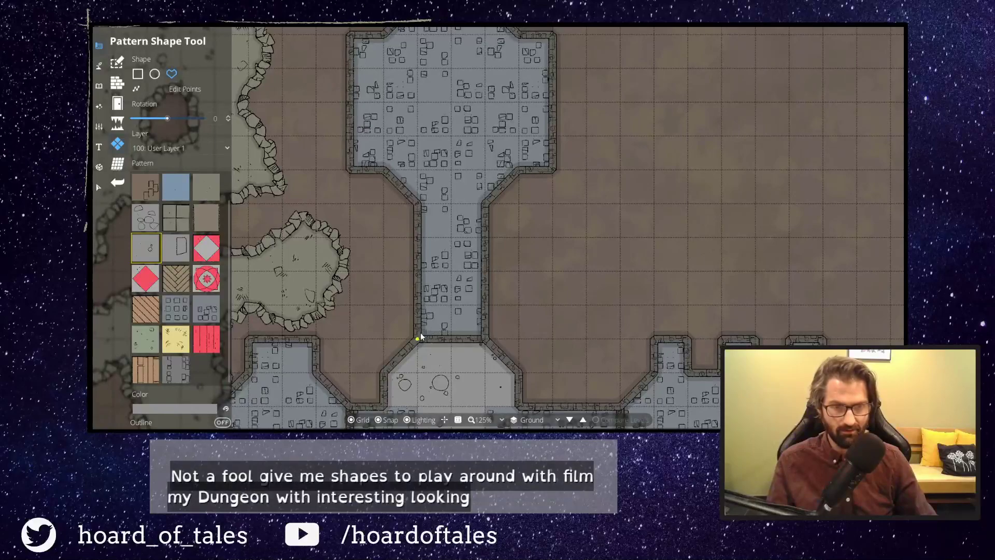
pyautogui.click(485, 333)
pyautogui.moveTo(485, 333); pyautogui.dragTo(487, 389)
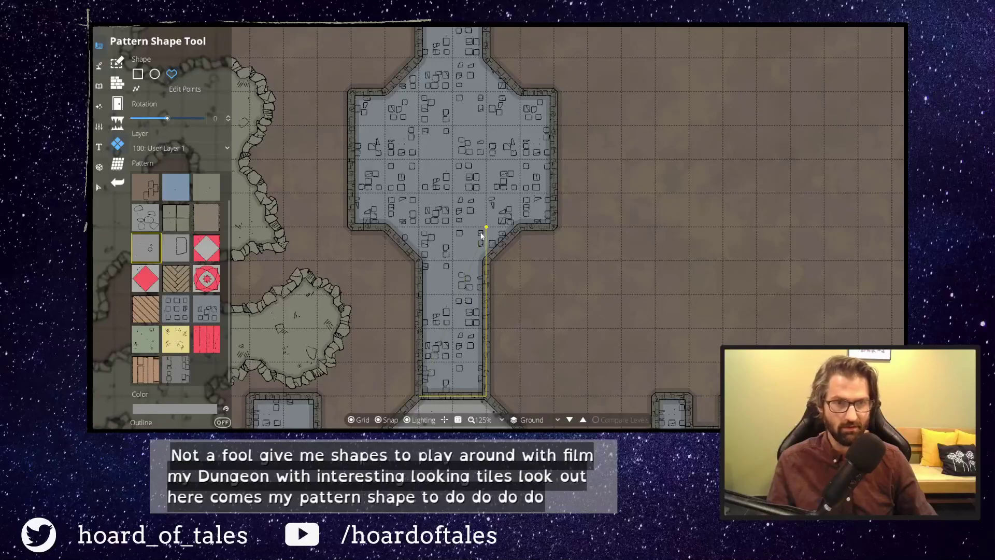
pyautogui.click(486, 59)
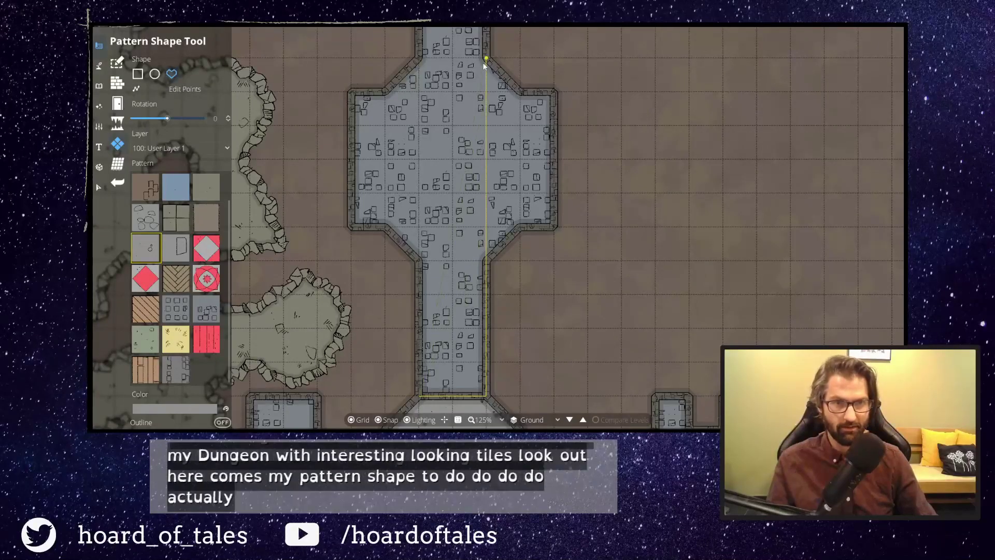
pyautogui.click(419, 59)
pyautogui.click(419, 397)
# Extend the antechamber's light-grey floor with a 2 by 2 square patch reaching its south door.
pyautogui.moveTo(529, 346); pyautogui.dragTo(566, 102)
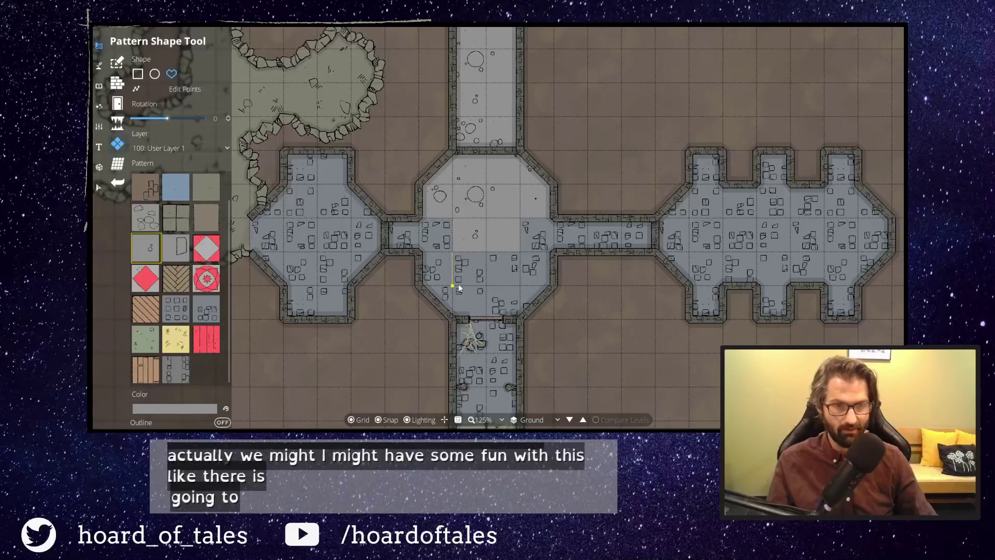
pyautogui.click(453, 320)
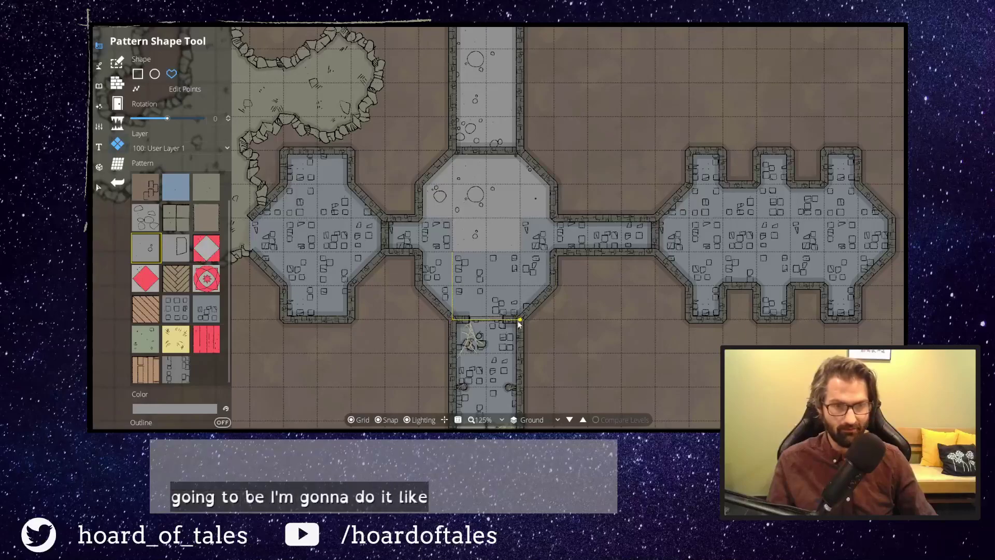
pyautogui.click(523, 321)
pyautogui.click(522, 254)
pyautogui.click(459, 256)
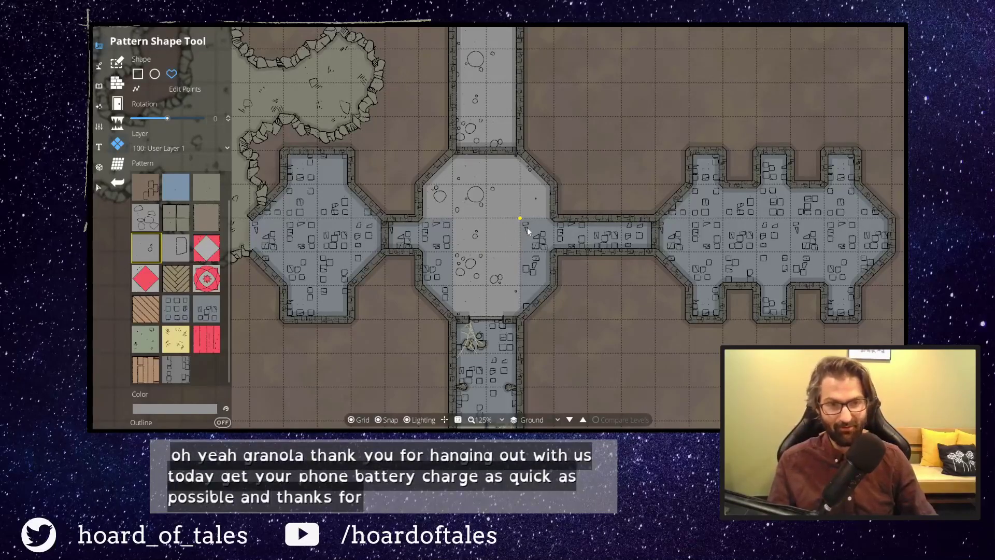
# Widen the northern room's light-grey strip by one square on both sides, using four-square-long patches with angled corners.
pyautogui.moveTo(582, 96); pyautogui.dragTo(520, 402)
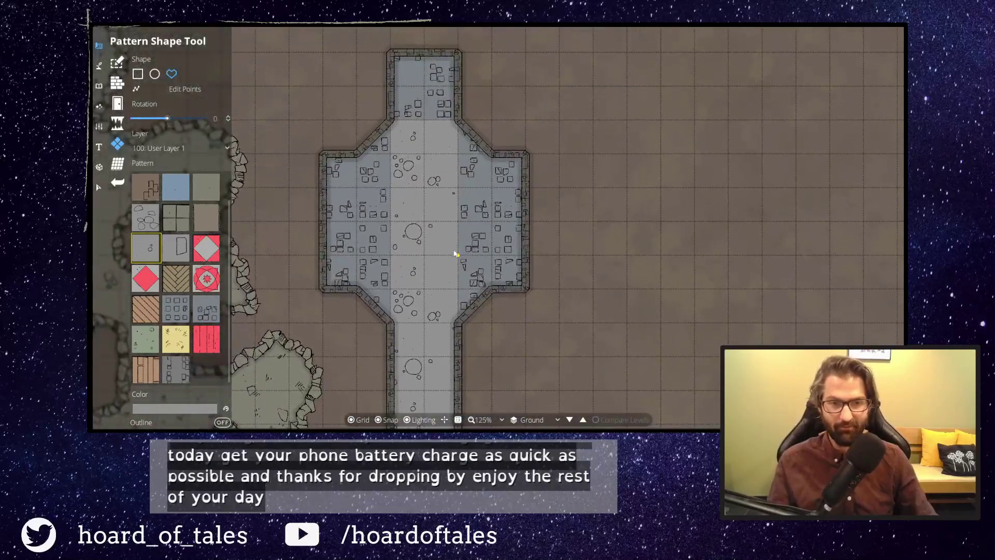
pyautogui.click(464, 289)
pyautogui.click(492, 256)
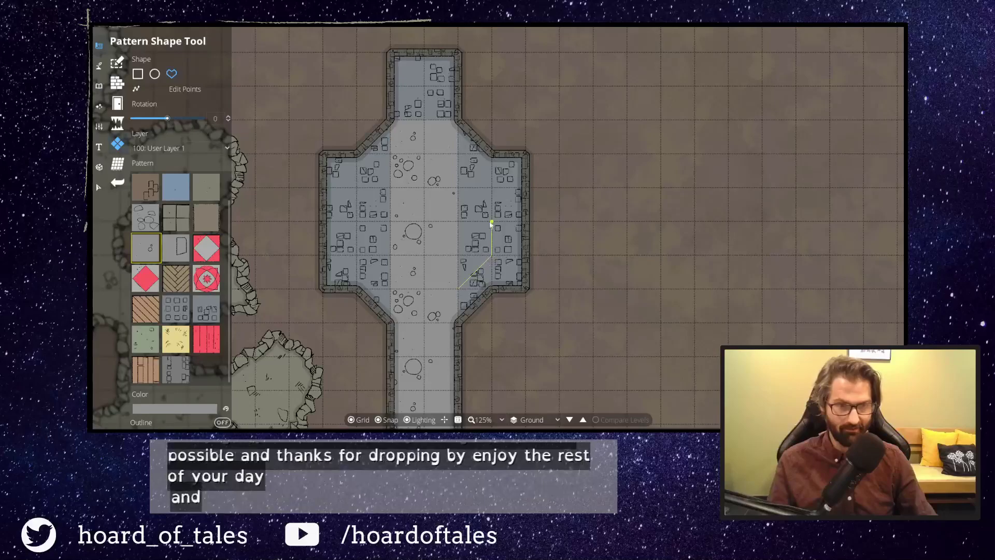
pyautogui.click(458, 154)
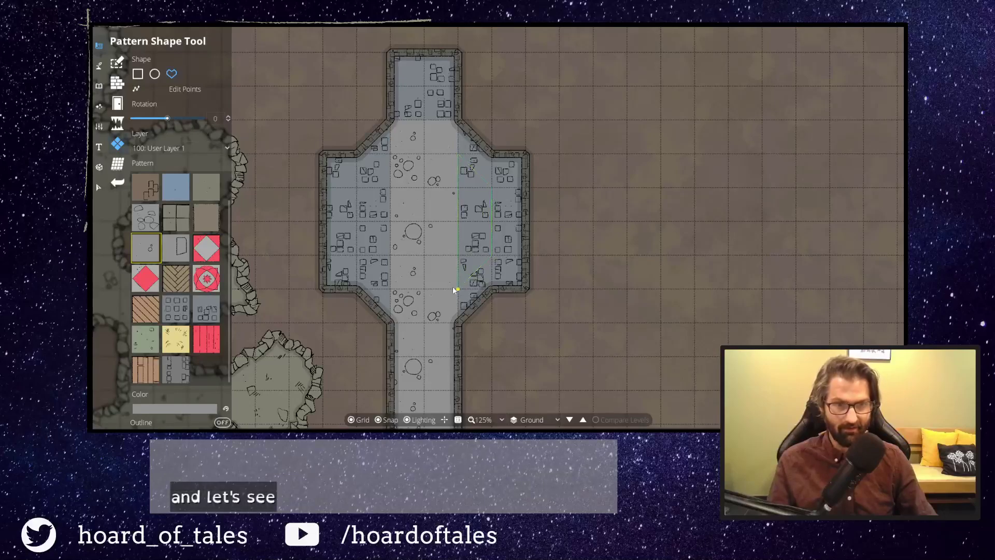
pyautogui.click(458, 289)
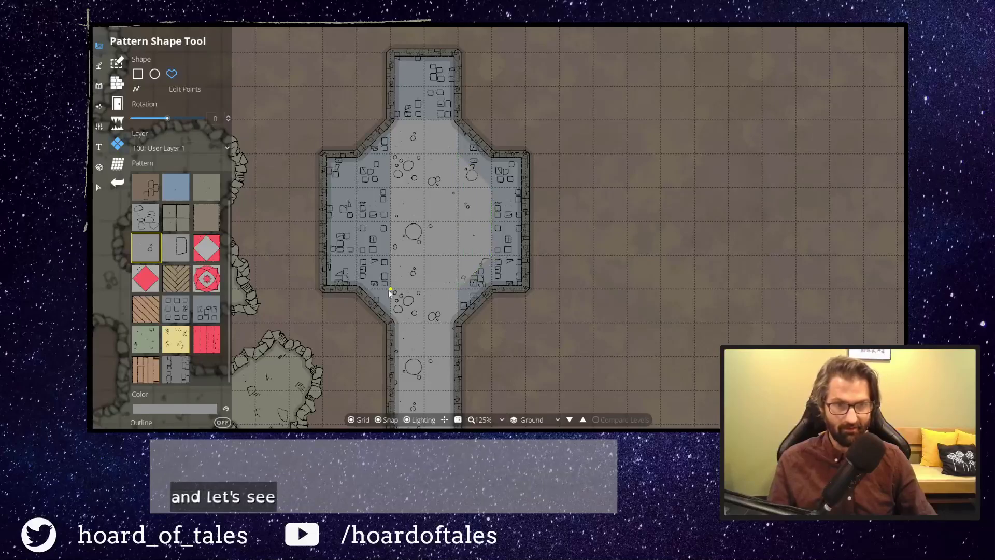
pyautogui.click(371, 188)
pyautogui.click(390, 156)
pyautogui.click(380, 277)
# Add one-square triangular light-grey floor patches on the west and east sides of the antechamber's central strip.
pyautogui.moveTo(548, 341); pyautogui.dragTo(683, 32)
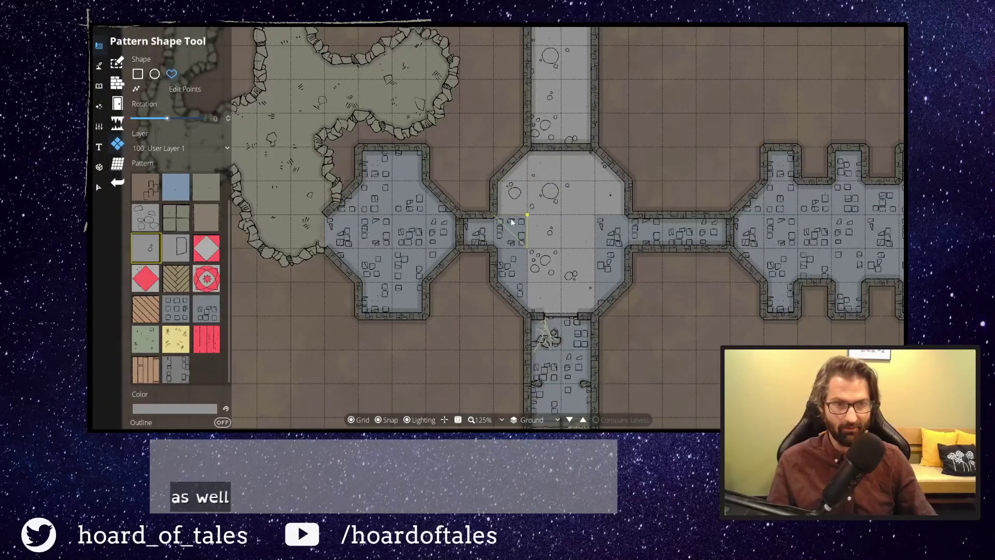
pyautogui.click(528, 246)
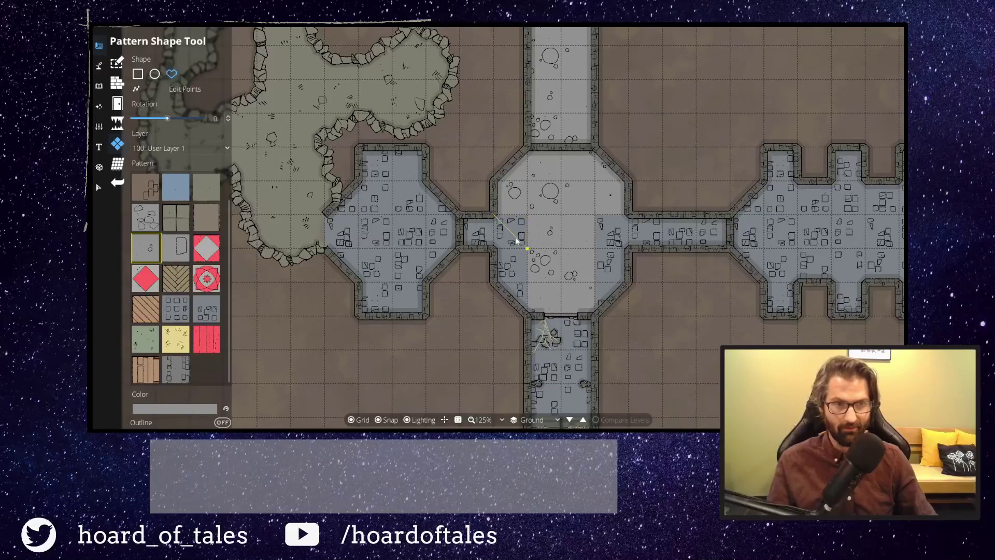
pyautogui.click(501, 220)
pyautogui.click(610, 259)
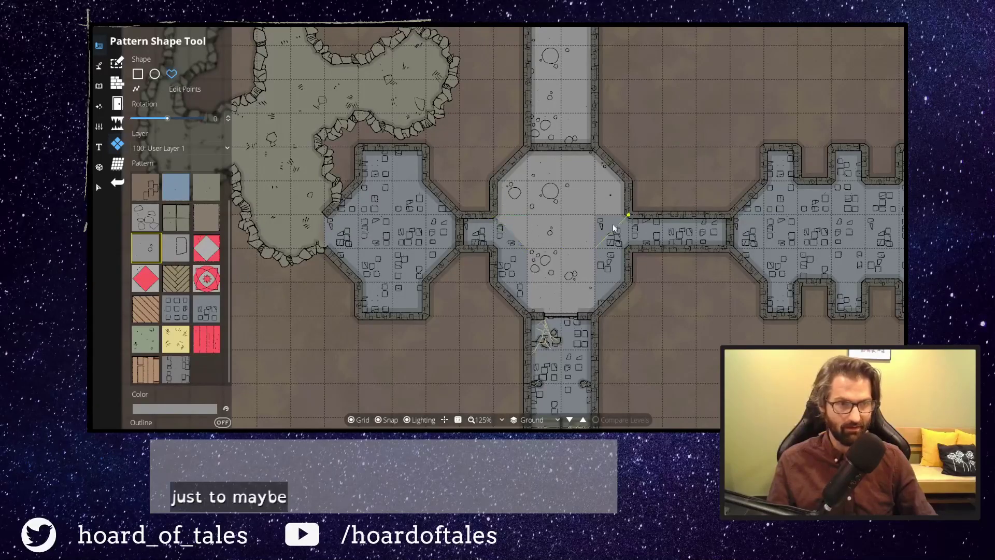
pyautogui.click(603, 218)
pyautogui.click(599, 250)
# Cover the 2 by 2 square alcove at the north end of the northern room with the light-grey floor pattern.
pyautogui.moveTo(664, 140); pyautogui.dragTo(542, 332)
pyautogui.moveTo(529, 205); pyautogui.dragTo(555, 347)
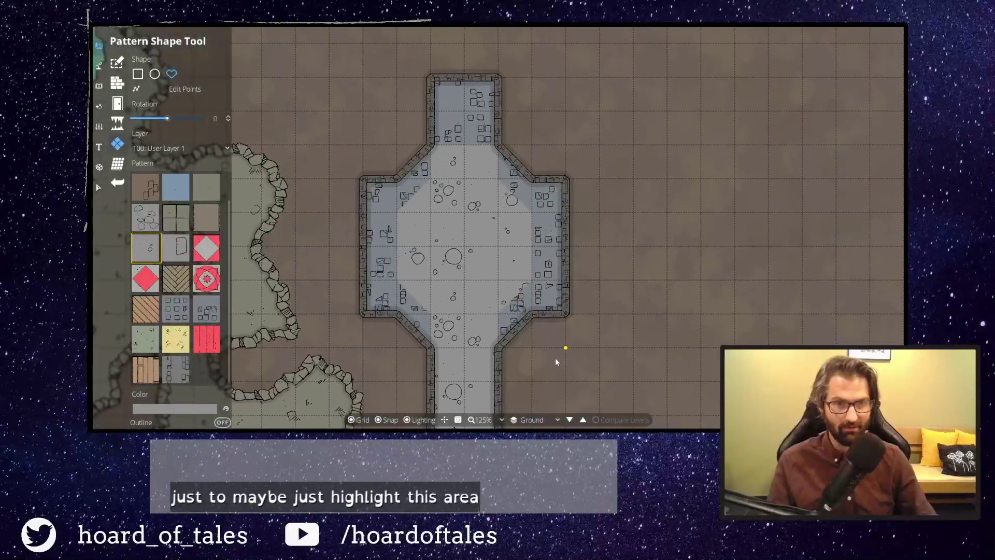
pyautogui.click(435, 75)
pyautogui.click(502, 75)
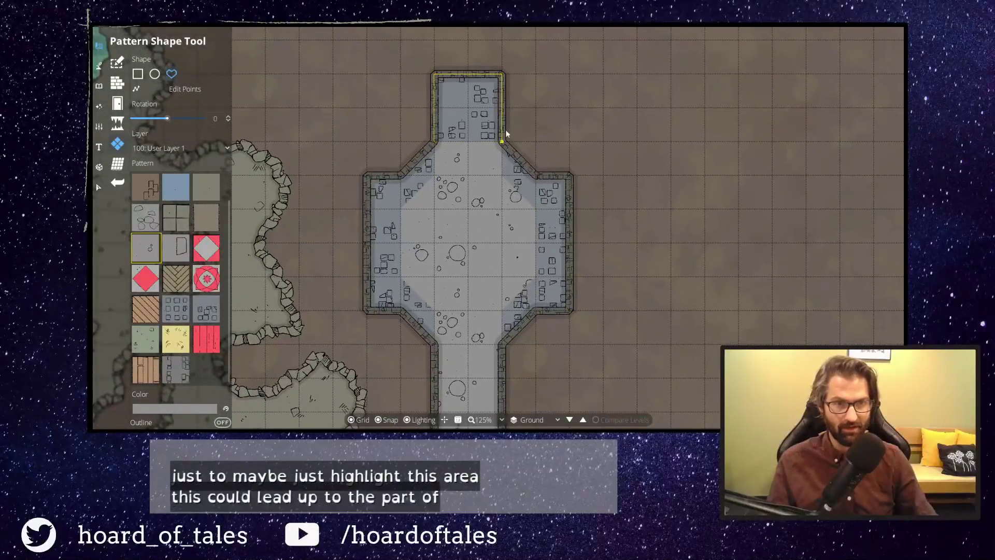
pyautogui.click(501, 142)
pyautogui.click(435, 142)
# Switch to placing objects for the antechamber and search the object library for "pillar".
pyautogui.moveTo(600, 374); pyautogui.dragTo(593, 427)
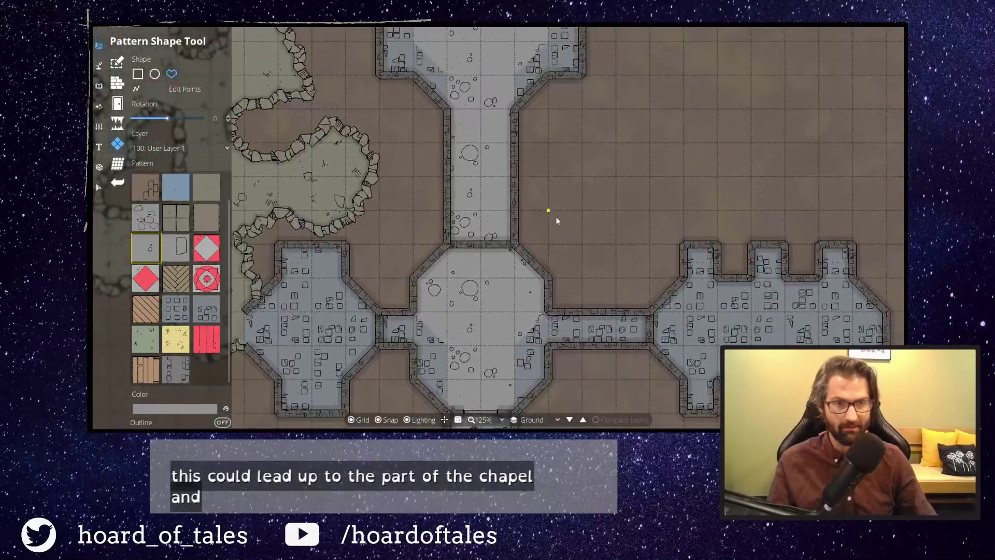
pyautogui.moveTo(556, 212); pyautogui.dragTo(537, 310)
pyautogui.scroll(-5, 613, 235)
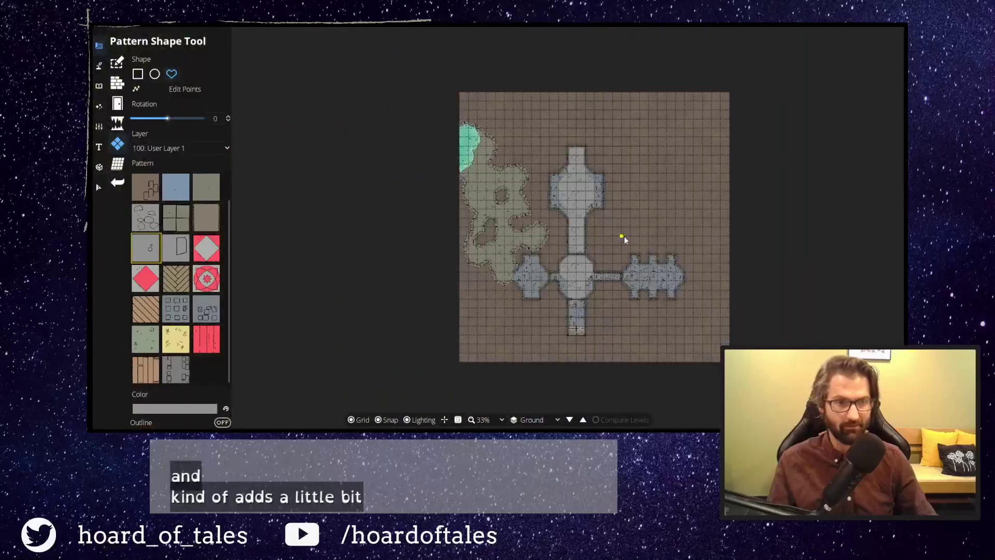
pyautogui.scroll(5, 612, 264)
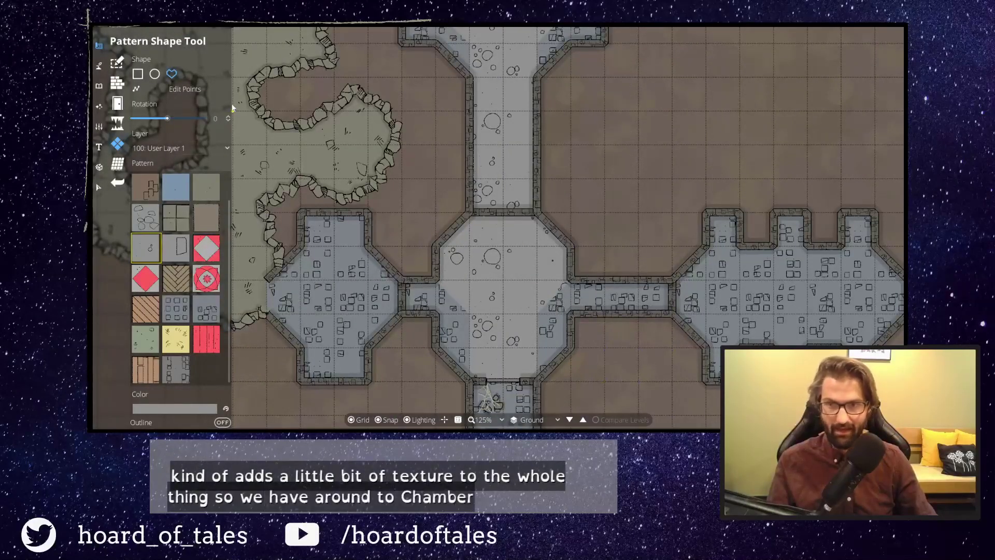
pyautogui.click(98, 73)
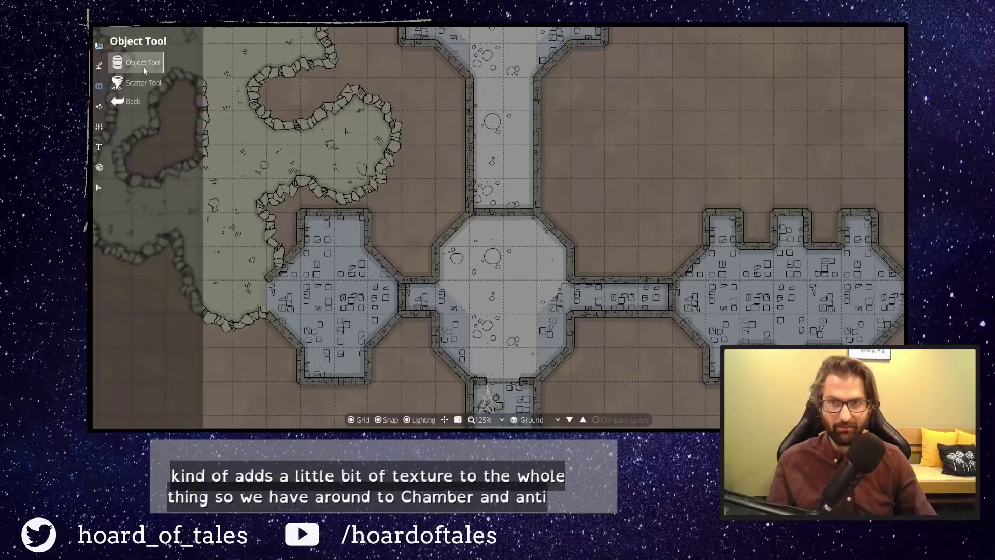
pyautogui.doubleClick(857, 69)
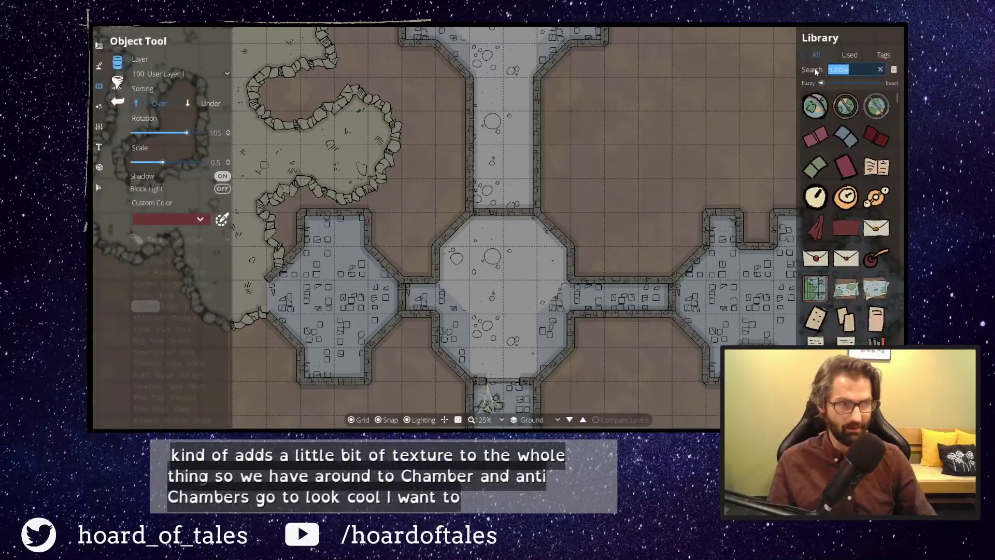
pyautogui.write('pillar')
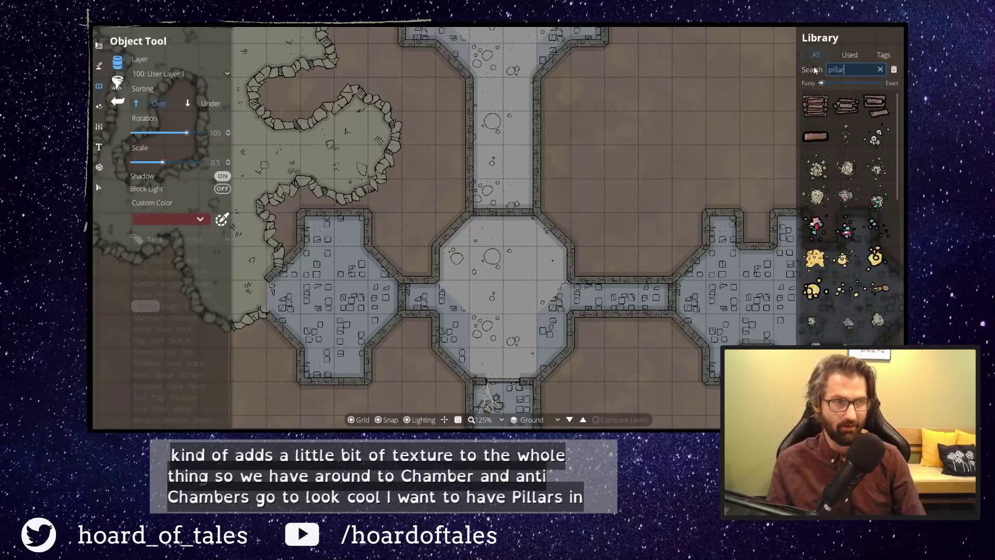
# Browse the pillar search results for stone pillars suited to the antechamber.
pyautogui.scroll(-5, 885, 286)
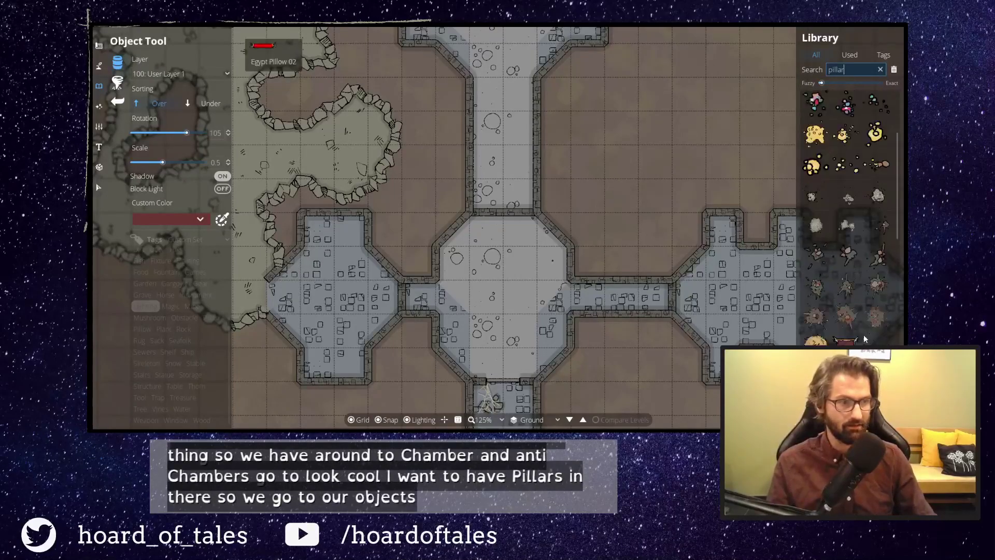
pyautogui.scroll(5, 882, 283)
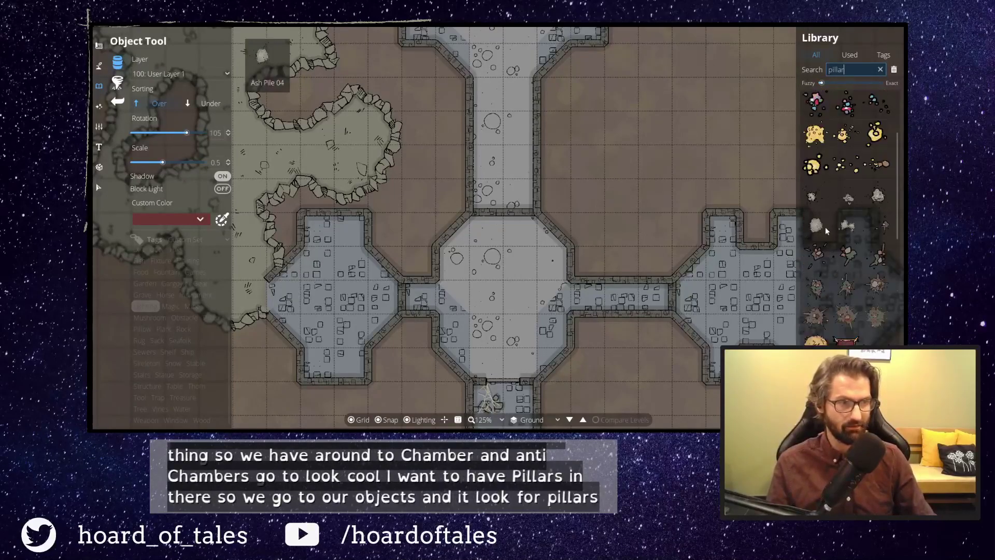
pyautogui.moveTo(858, 228)
pyautogui.scroll(3, 858, 223)
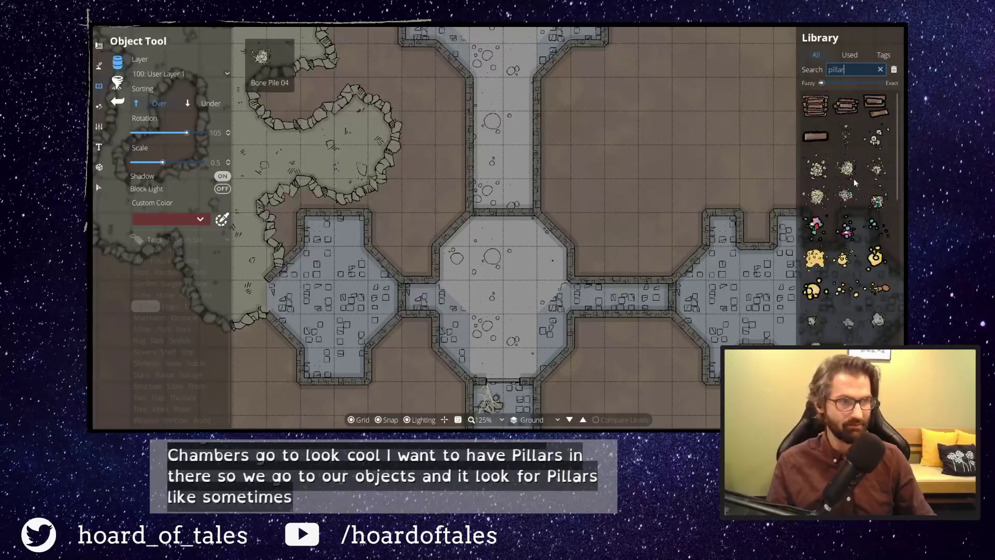
pyautogui.moveTo(850, 199)
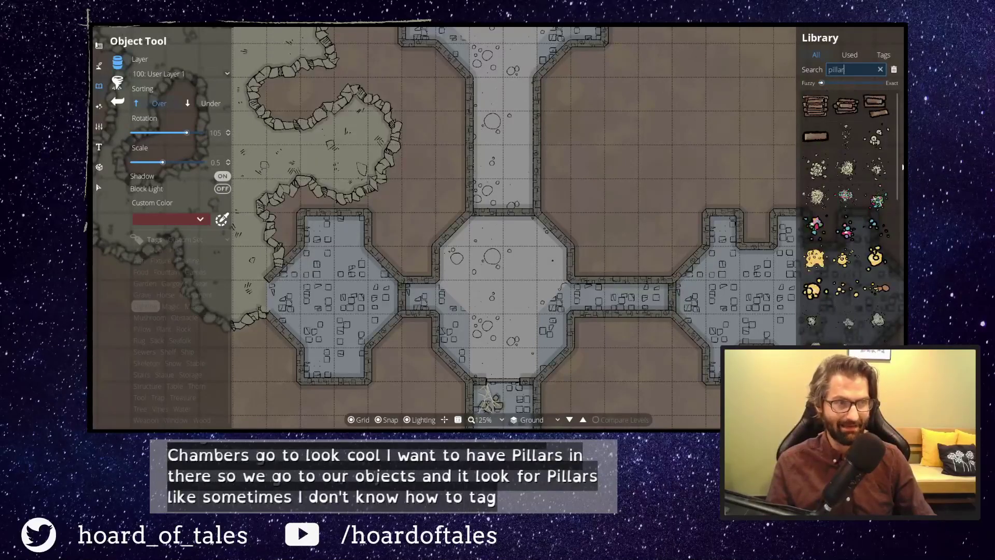
pyautogui.moveTo(849, 183)
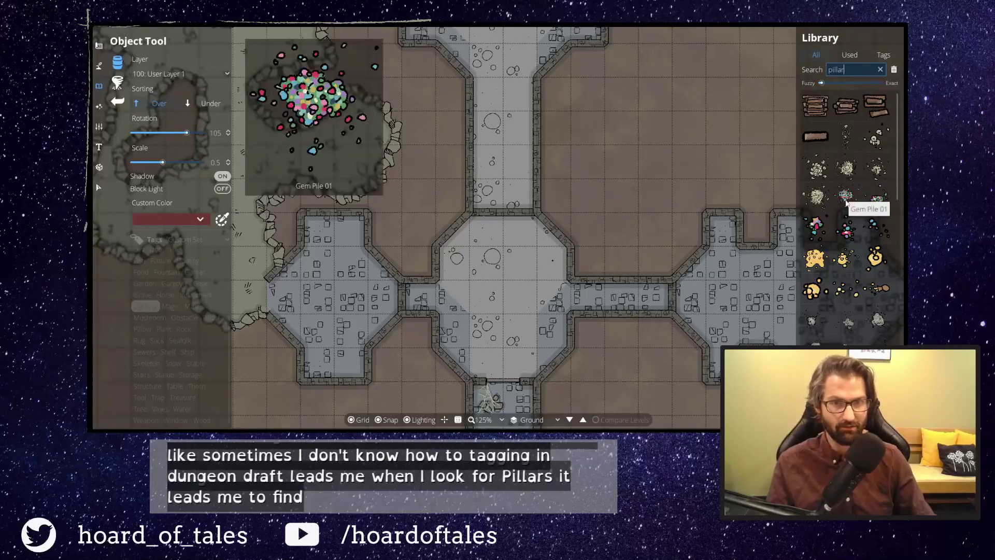
pyautogui.scroll(-5, 851, 210)
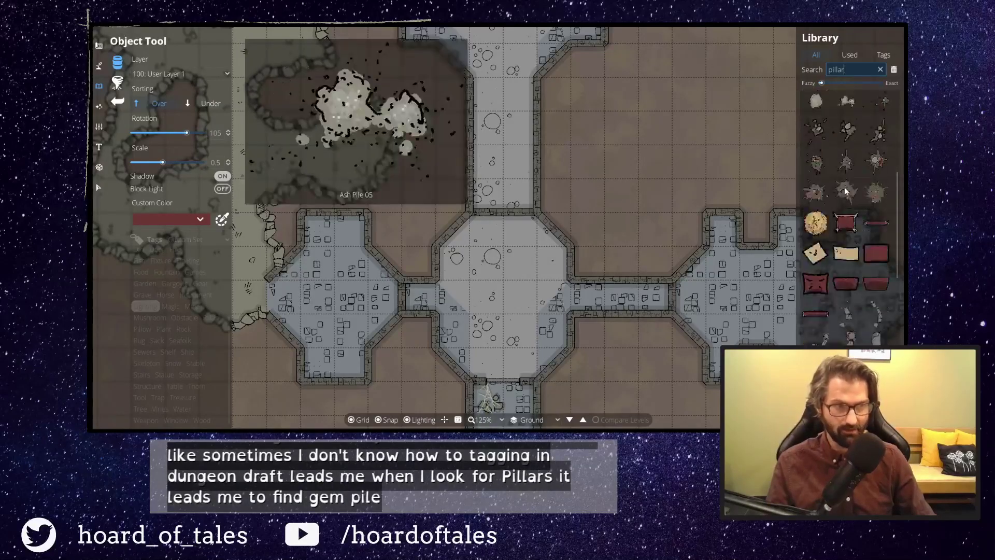
pyautogui.scroll(-2, 846, 191)
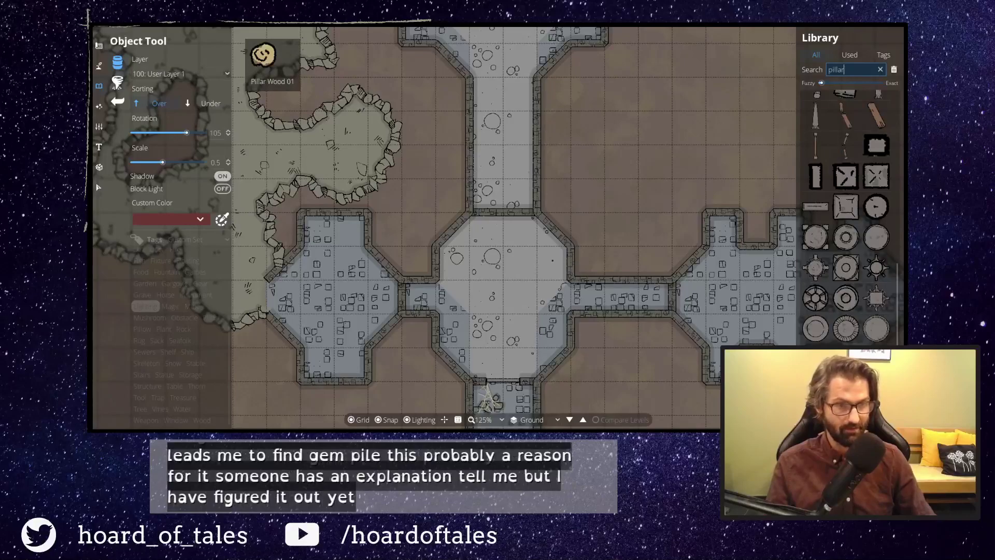
# Try out small plain round stone pillars at scale 0.5 near the antechamber's corners.
pyautogui.click(847, 337)
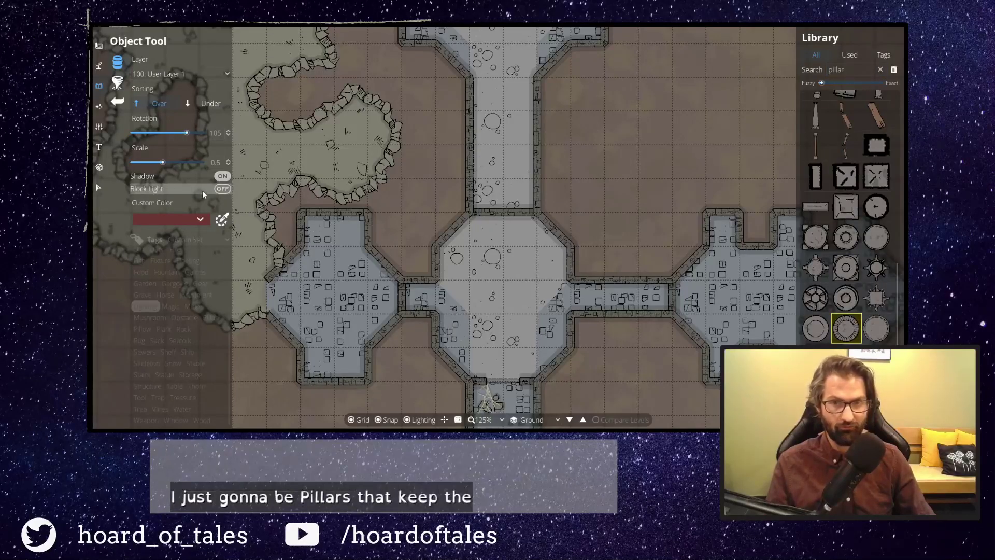
pyautogui.click(877, 333)
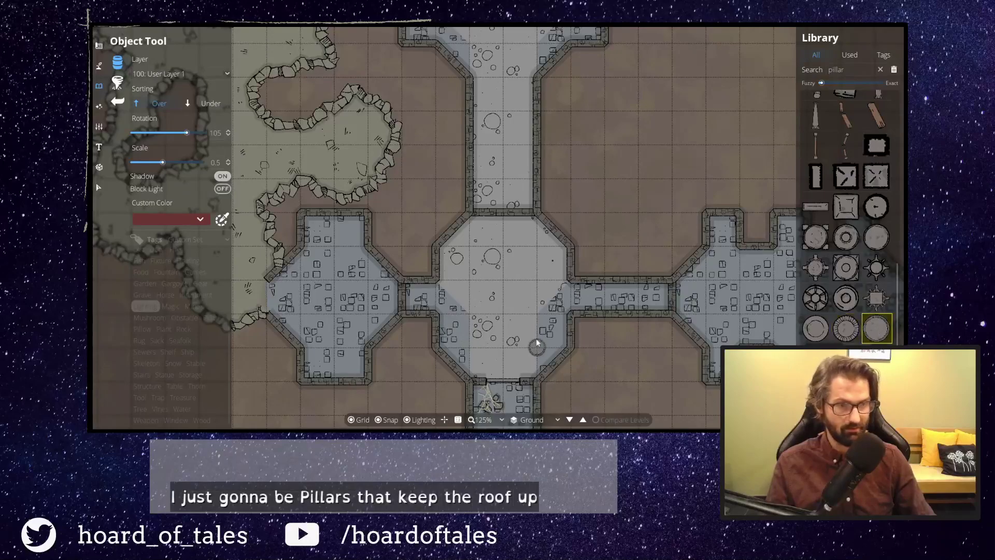
pyautogui.click(559, 338)
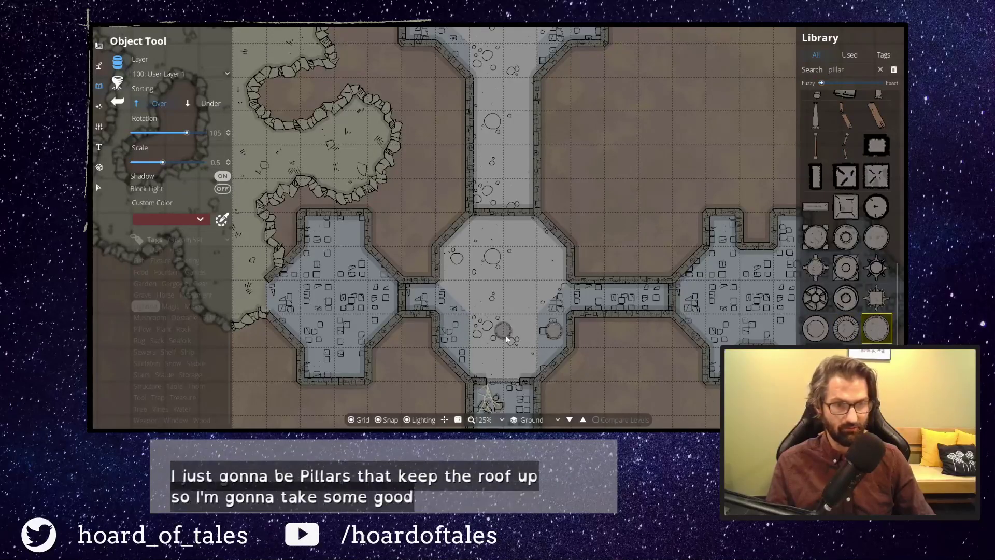
pyautogui.click(458, 336)
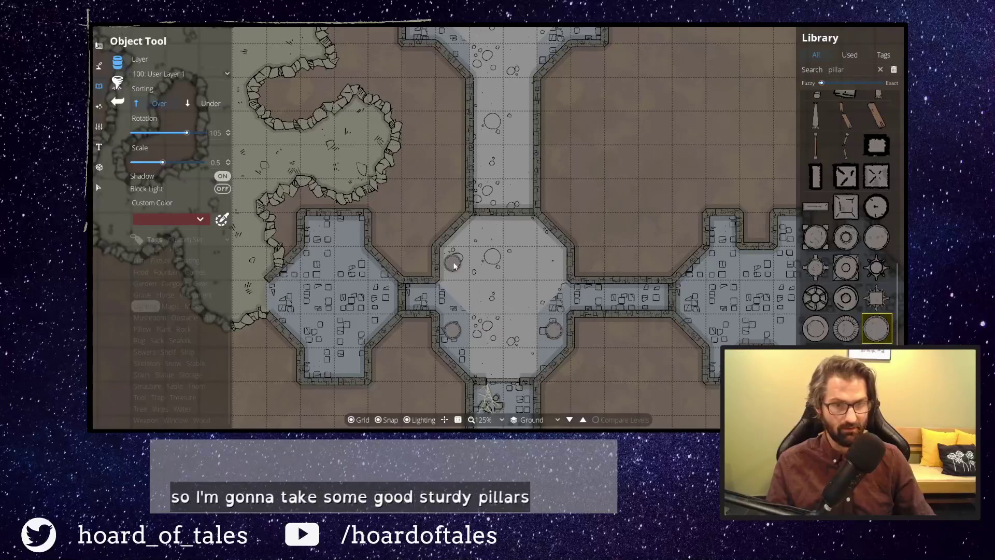
pyautogui.click(554, 263)
pyautogui.moveTo(633, 231); pyautogui.dragTo(642, 165)
pyautogui.scroll(-10, 872, 313)
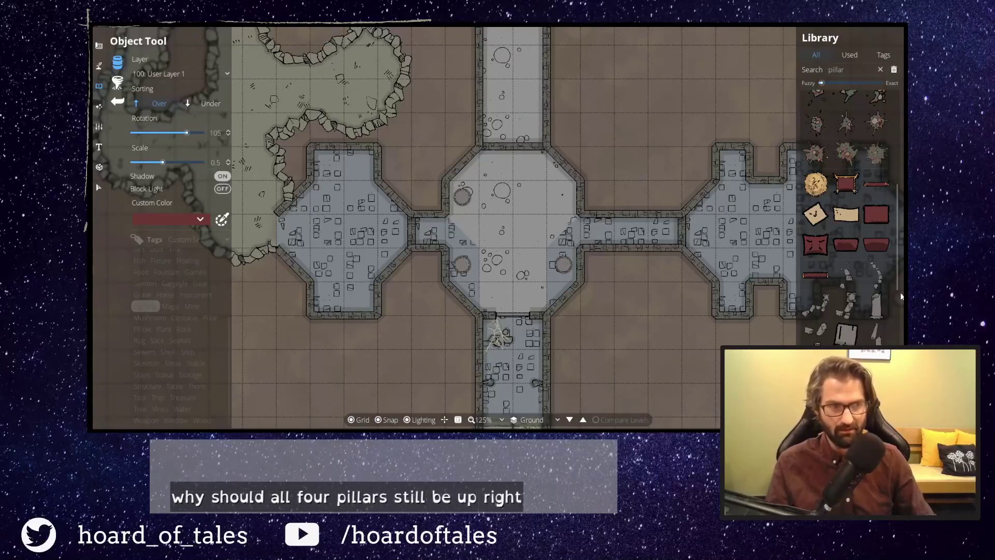
pyautogui.click(846, 275)
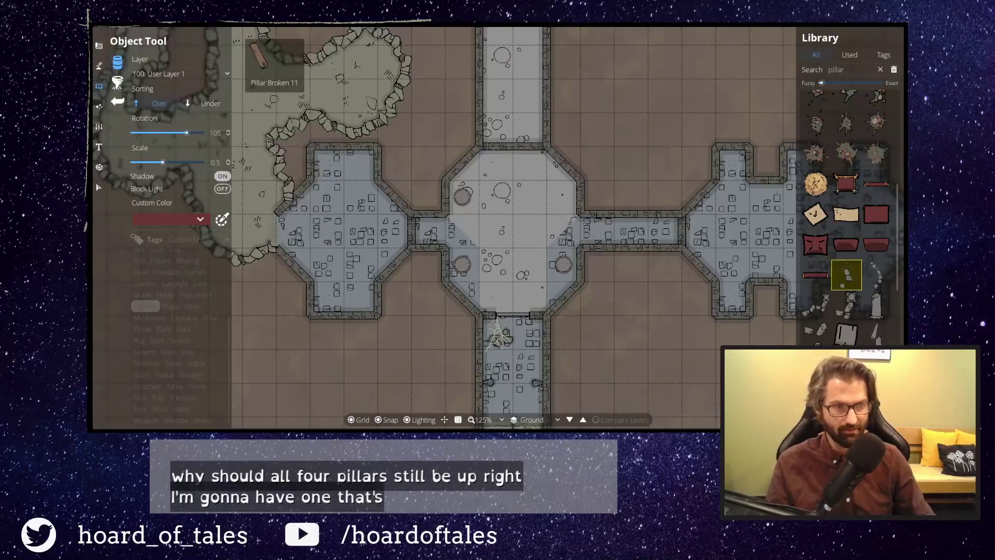
pyautogui.click(847, 305)
pyautogui.scroll(1, 545, 209)
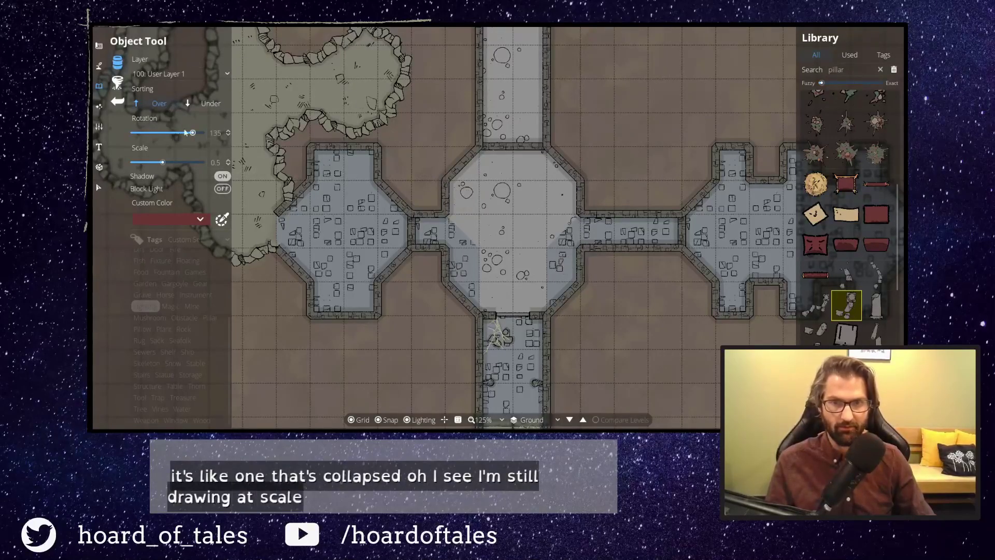
# Place ringed round stone pillars at scale 1 in the antechamber's northwest, southwest and southeast corners.
pyautogui.moveTo(217, 160); pyautogui.dragTo(208, 159)
pyautogui.write('1')
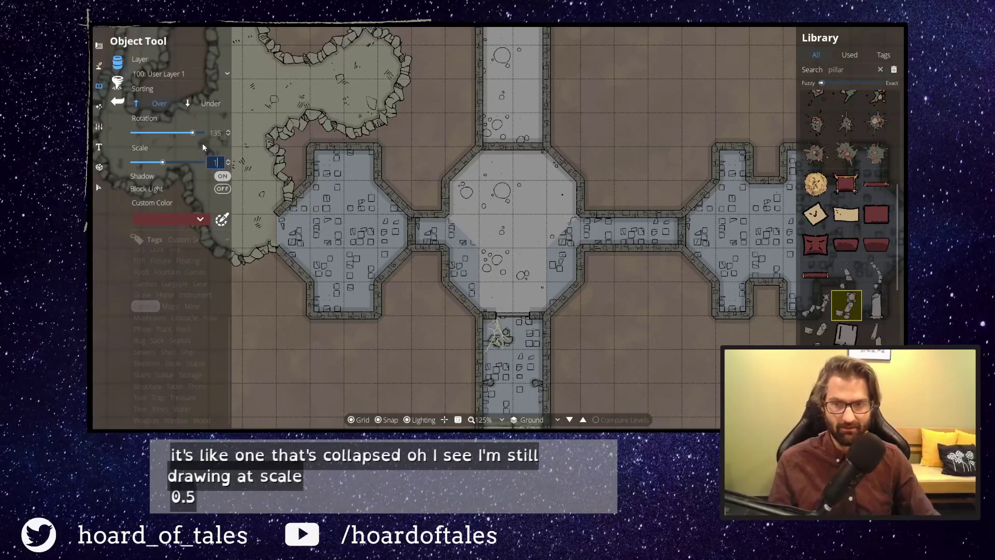
pyautogui.press('Return')
pyautogui.scroll(-7, 849, 277)
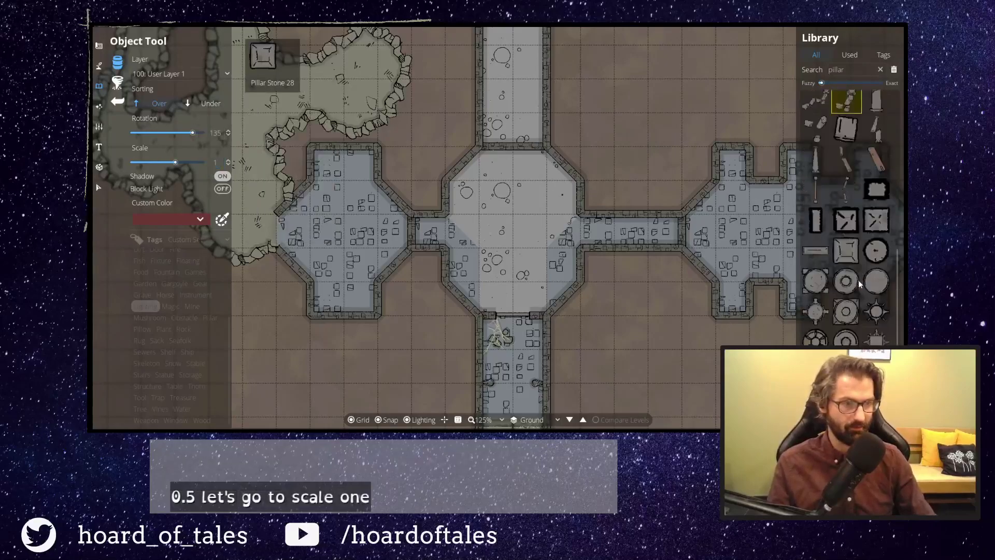
pyautogui.click(817, 237)
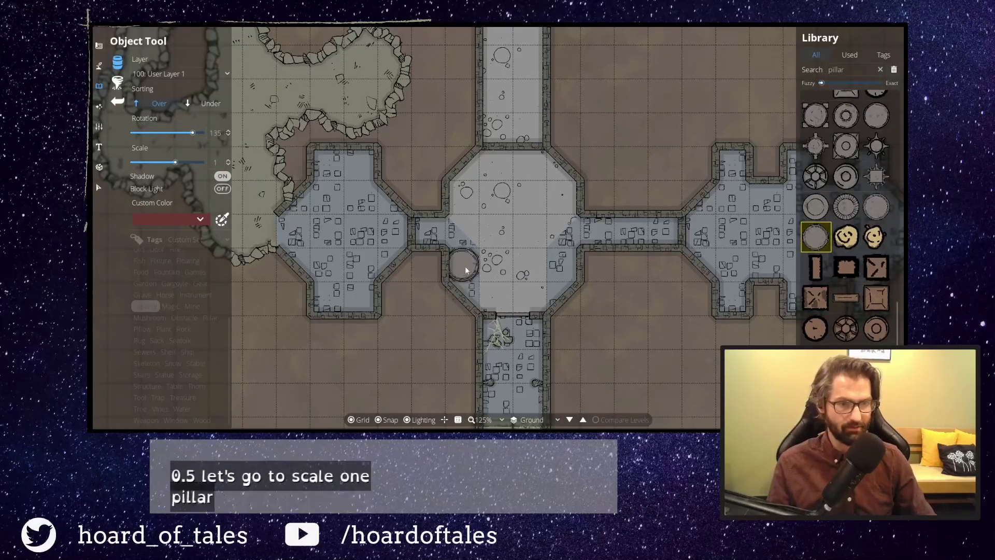
pyautogui.click(820, 209)
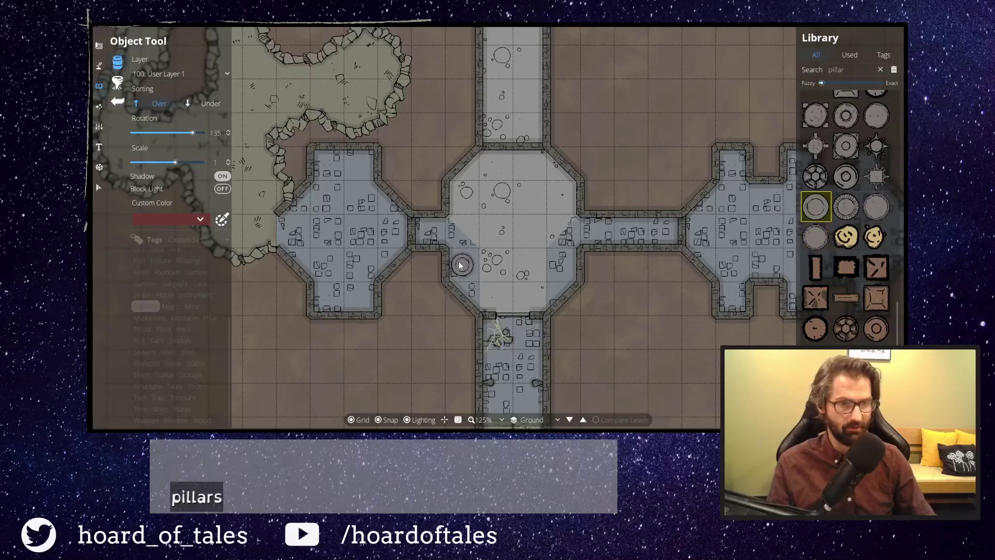
pyautogui.click(459, 265)
pyautogui.click(566, 265)
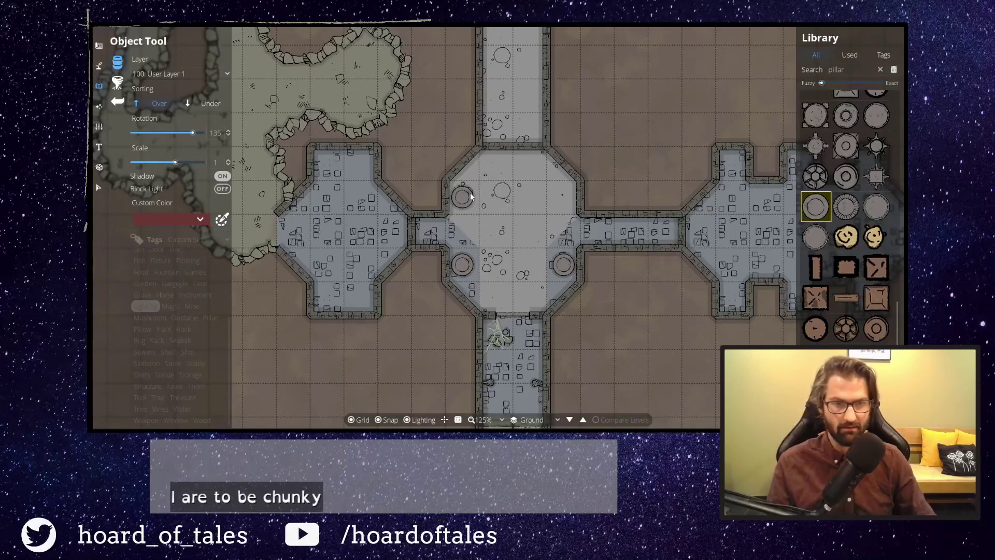
# Try out several broken pillar pieces at different rotations for the antechamber's northeast corner.
pyautogui.scroll(5, 863, 228)
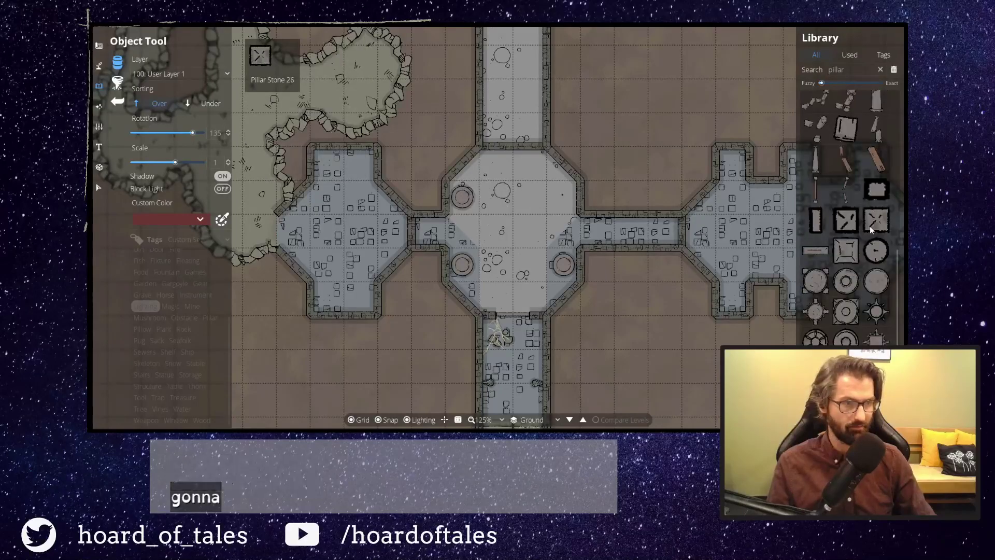
pyautogui.click(881, 155)
pyautogui.scroll(8, 544, 208)
pyautogui.scroll(-1, 534, 220)
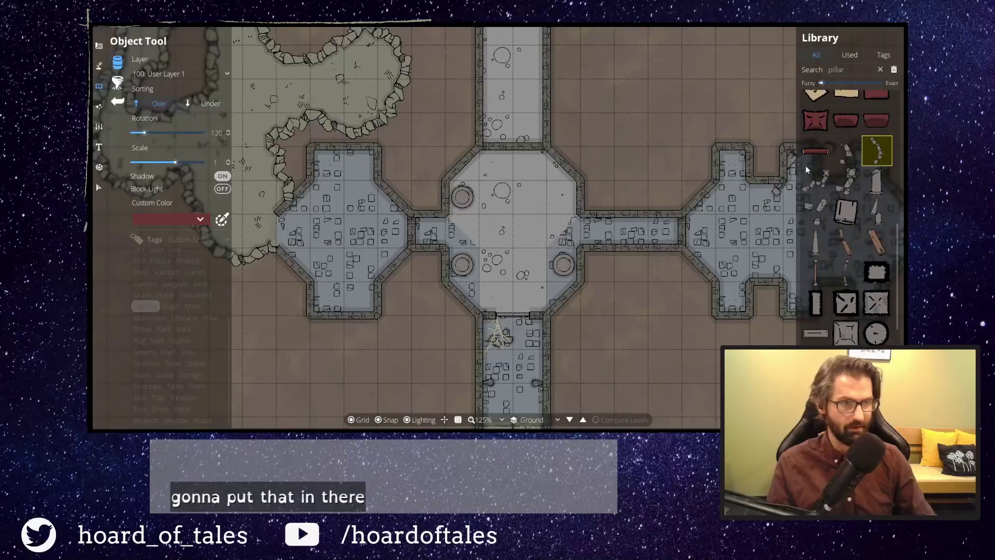
pyautogui.click(846, 181)
pyautogui.scroll(2, 571, 213)
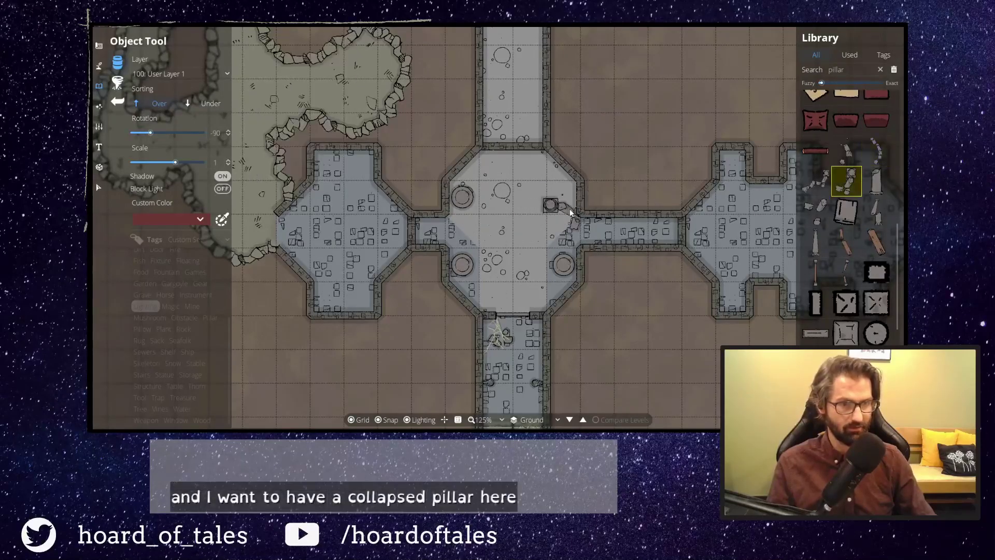
pyautogui.click(822, 211)
pyautogui.scroll(8, 563, 221)
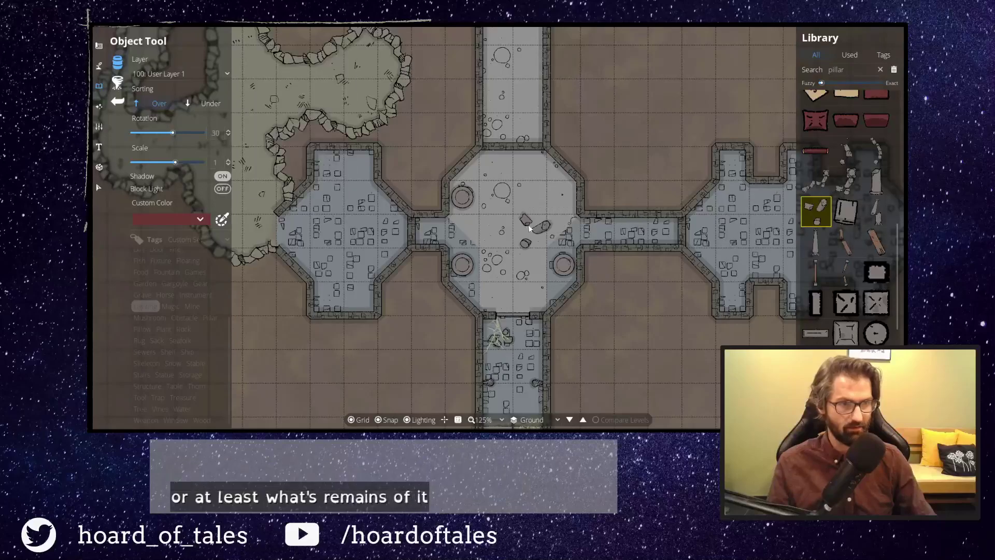
# Place a broken stone pillar piece, rotated to 60 degrees, on the northeast side of the antechamber floor.
pyautogui.click(847, 150)
pyautogui.scroll(2, 544, 211)
pyautogui.click(540, 217)
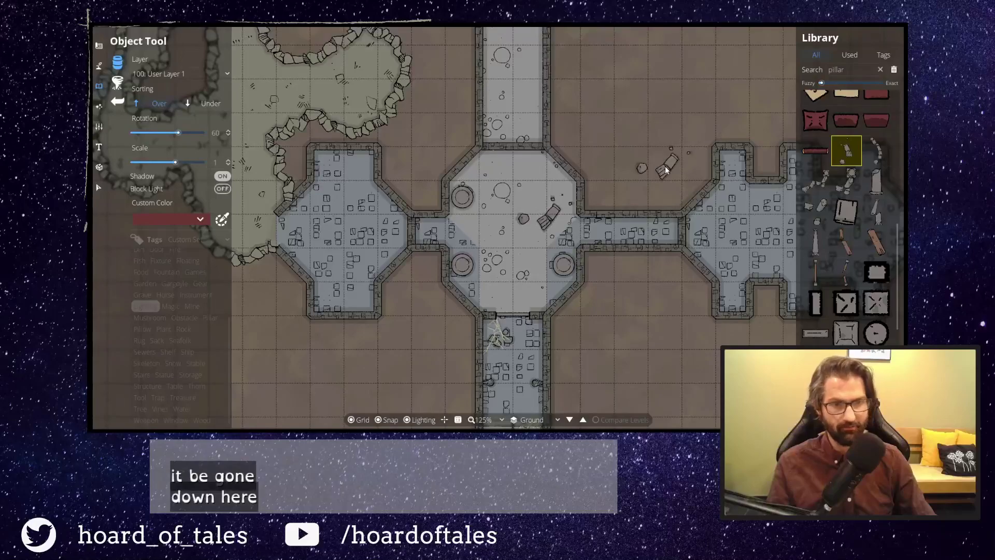
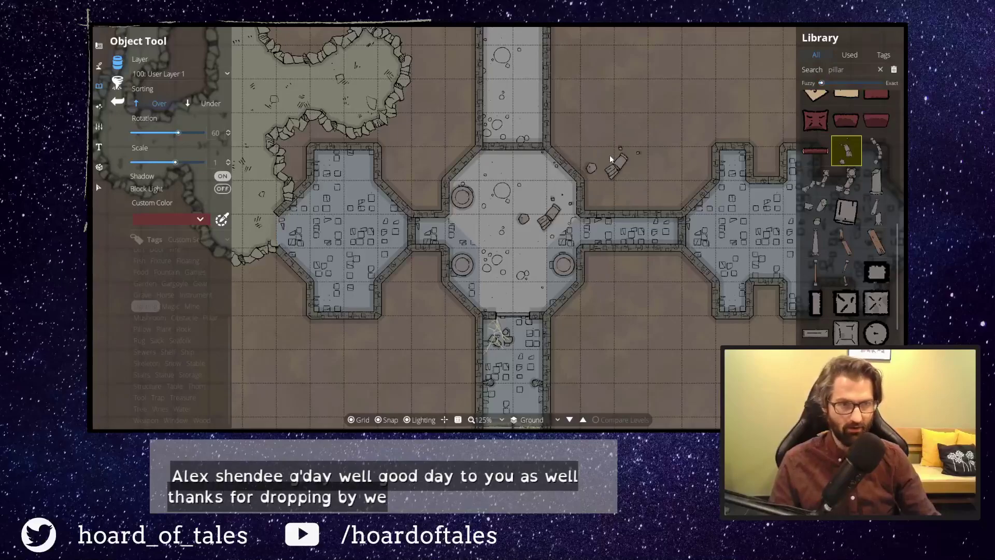
pyautogui.scroll(-1, 611, 162)
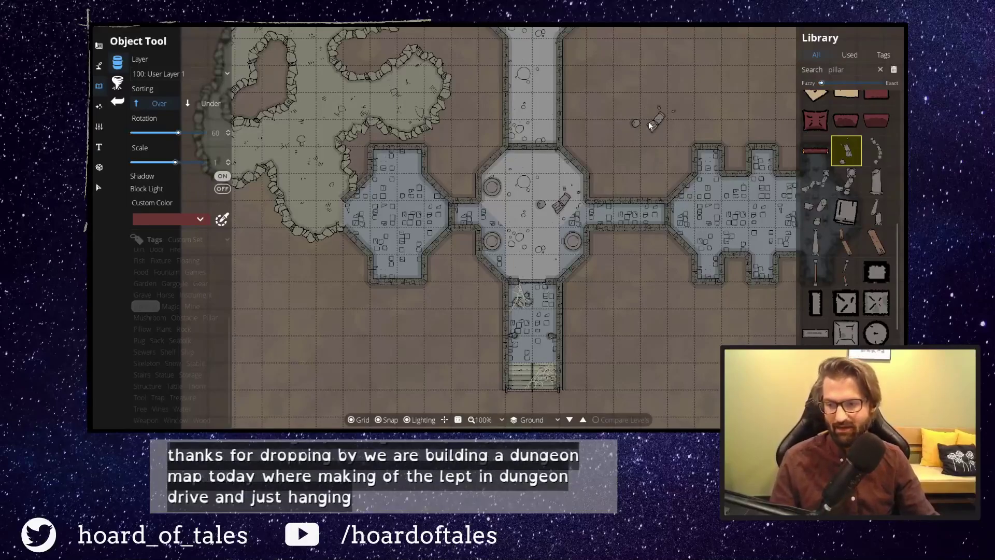
pyautogui.moveTo(629, 123); pyautogui.dragTo(679, 204)
pyautogui.scroll(1, 640, 250)
pyautogui.scroll(1, 642, 238)
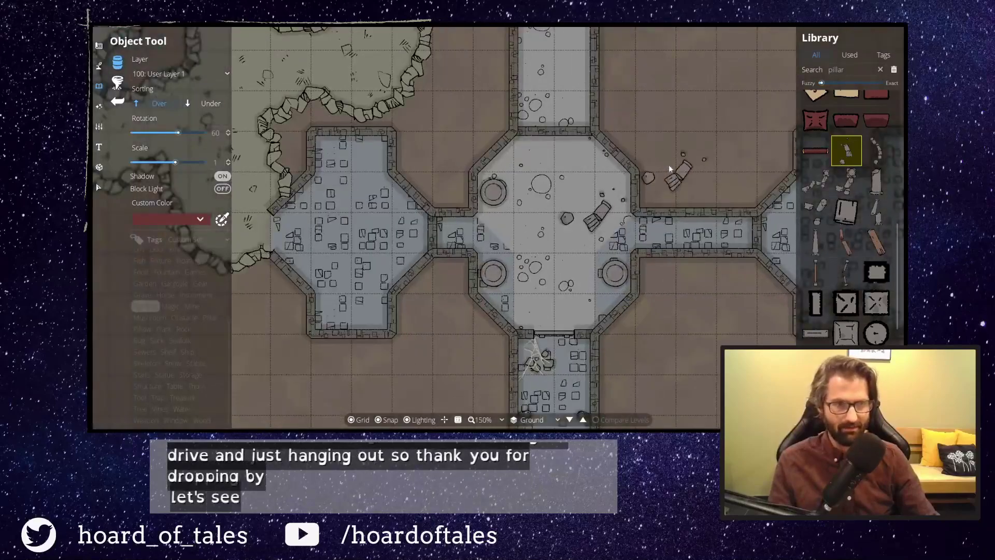
pyautogui.moveTo(668, 150); pyautogui.dragTo(612, 179)
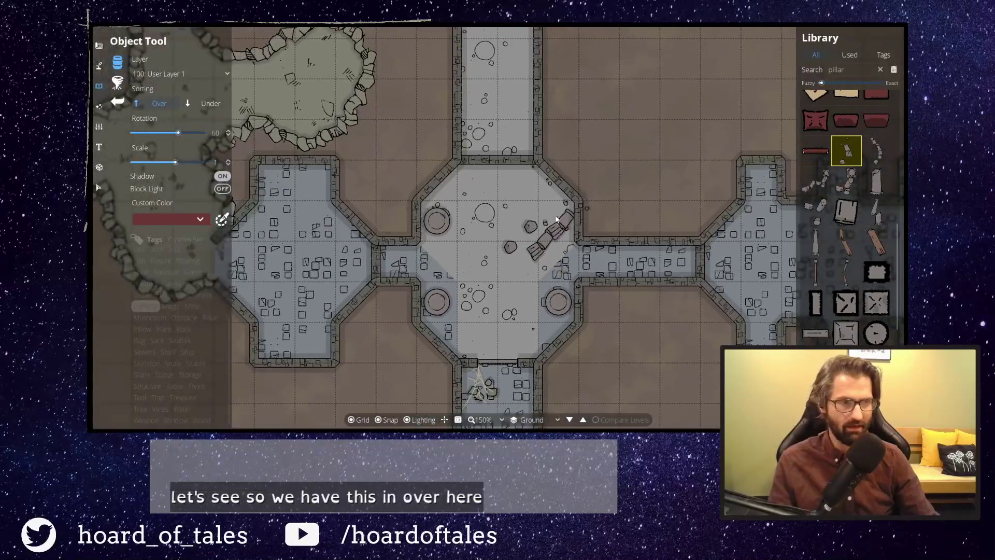
pyautogui.moveTo(885, 150)
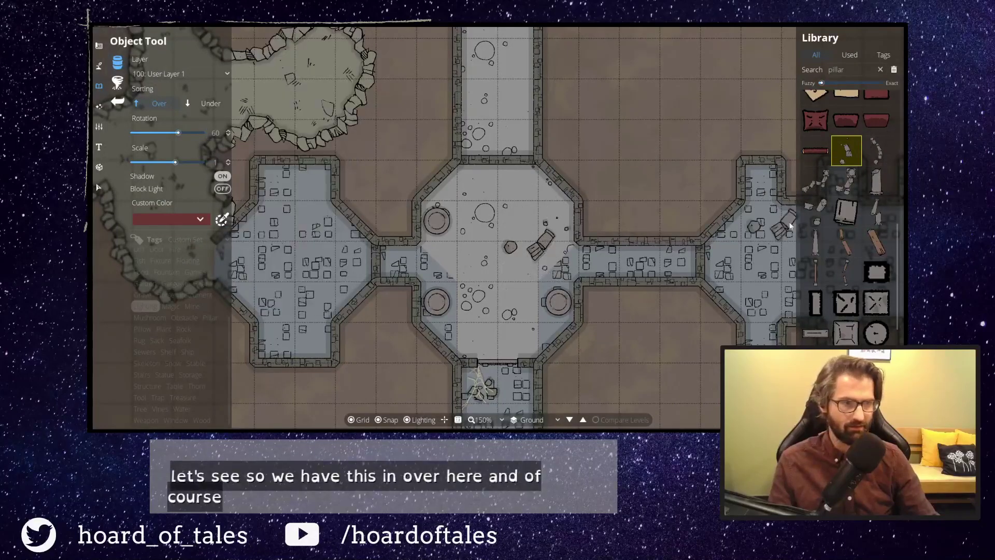
# Search the full object library for "cobweb".
pyautogui.scroll(4, 819, 123)
pyautogui.click(841, 73)
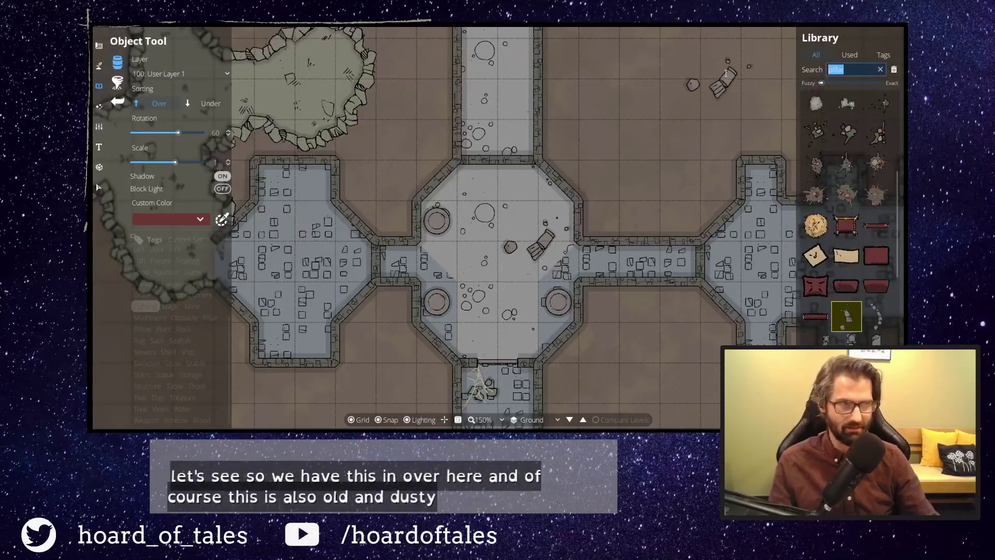
pyautogui.write('cobweb')
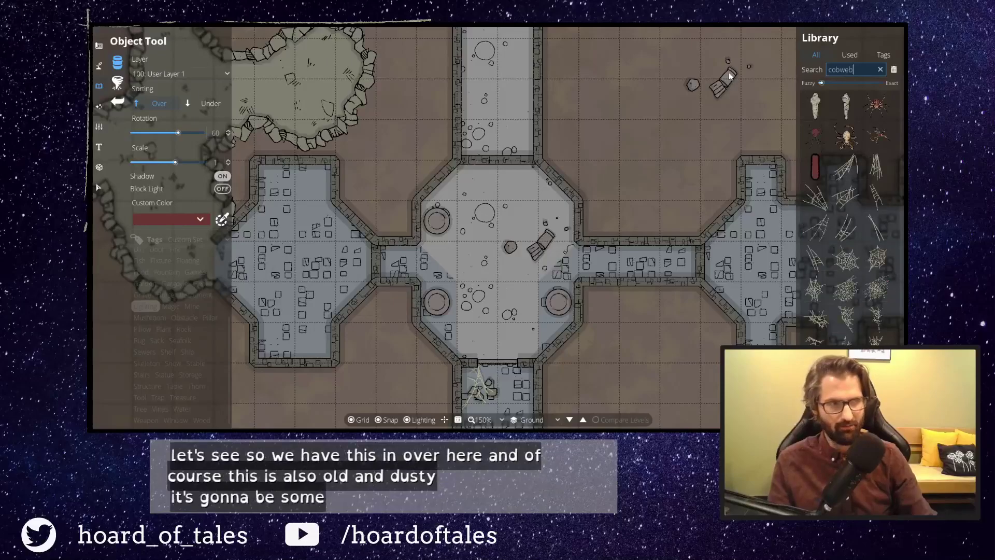
pyautogui.moveTo(825, 319)
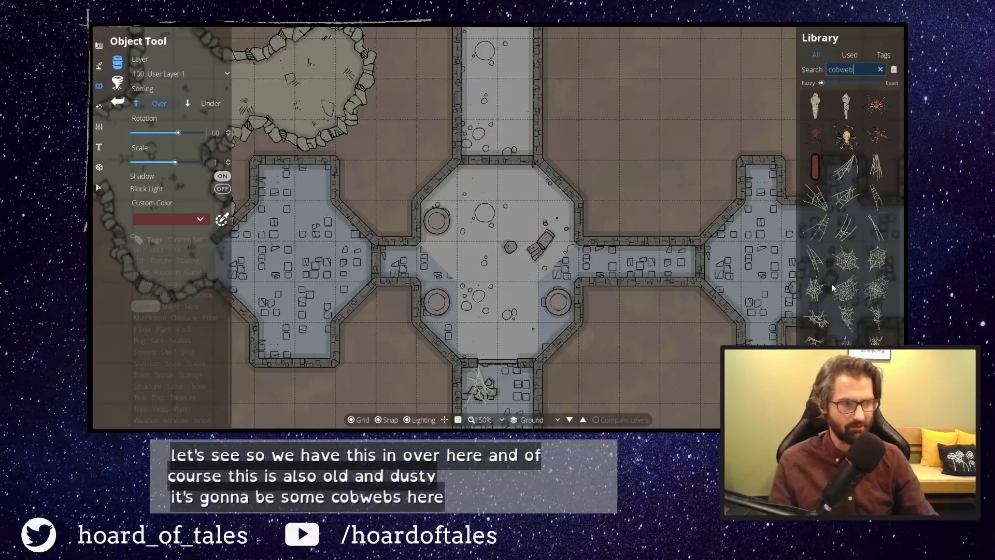
# Try out round, fan-shaped and narrow spiderwebs at different rotations around the antechamber's pillars.
pyautogui.click(846, 257)
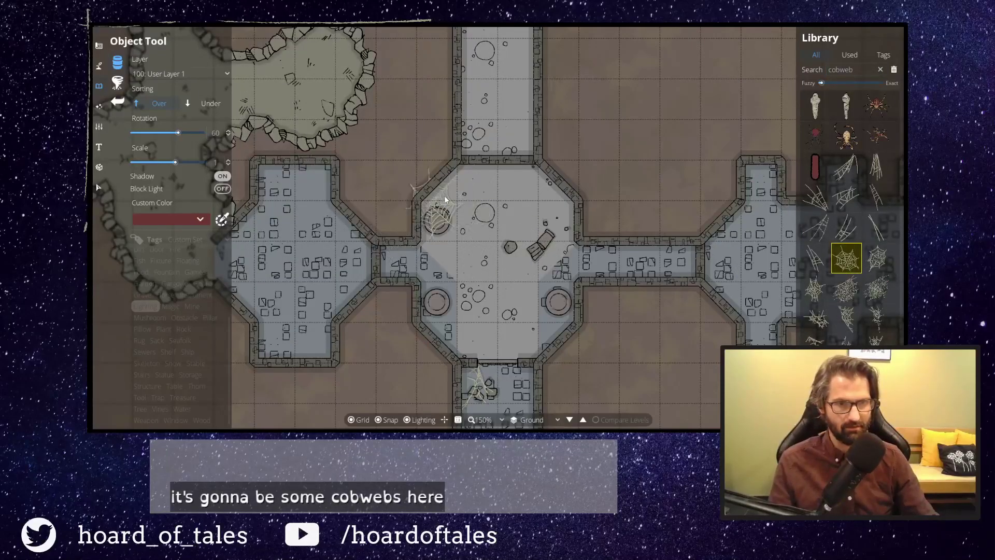
pyautogui.click(816, 197)
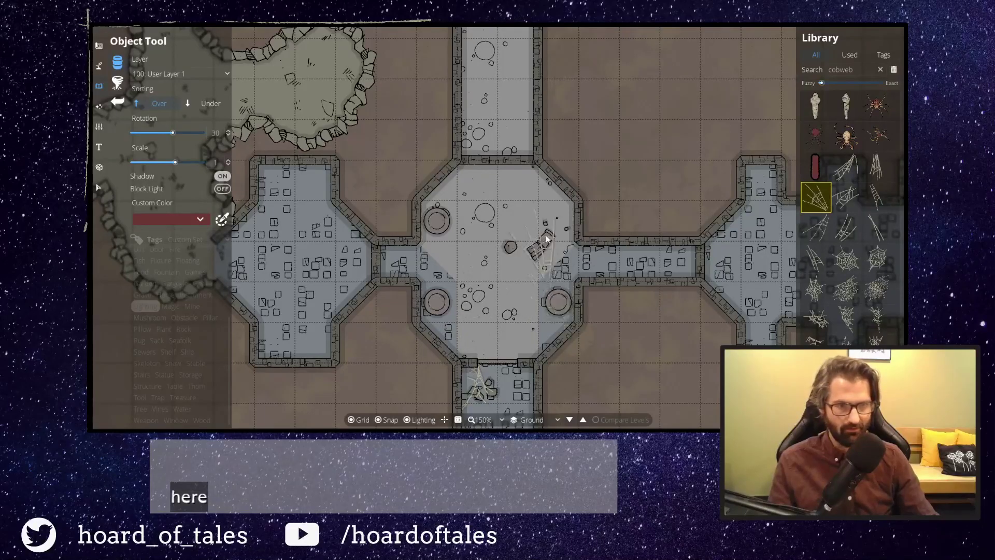
pyautogui.scroll(10, 553, 234)
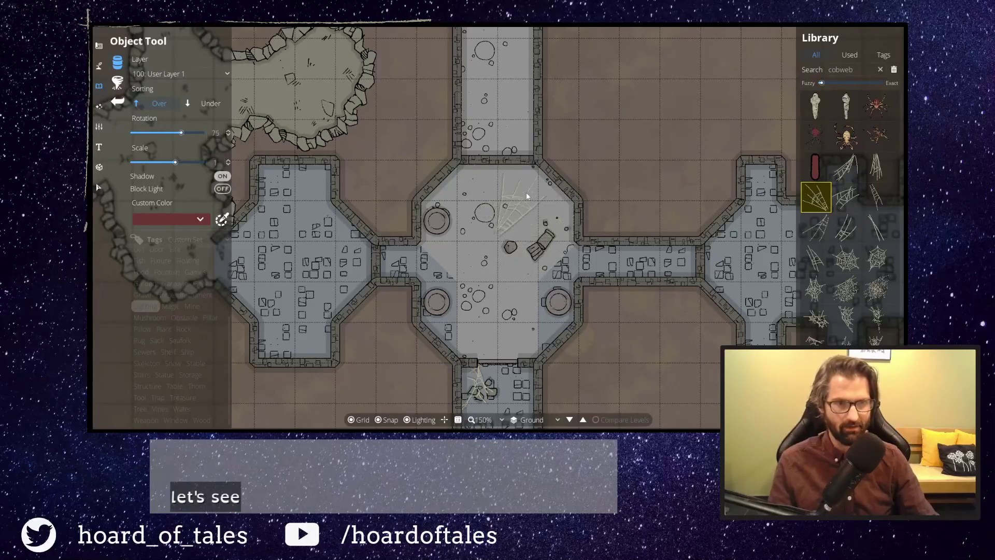
pyautogui.scroll(-3, 448, 208)
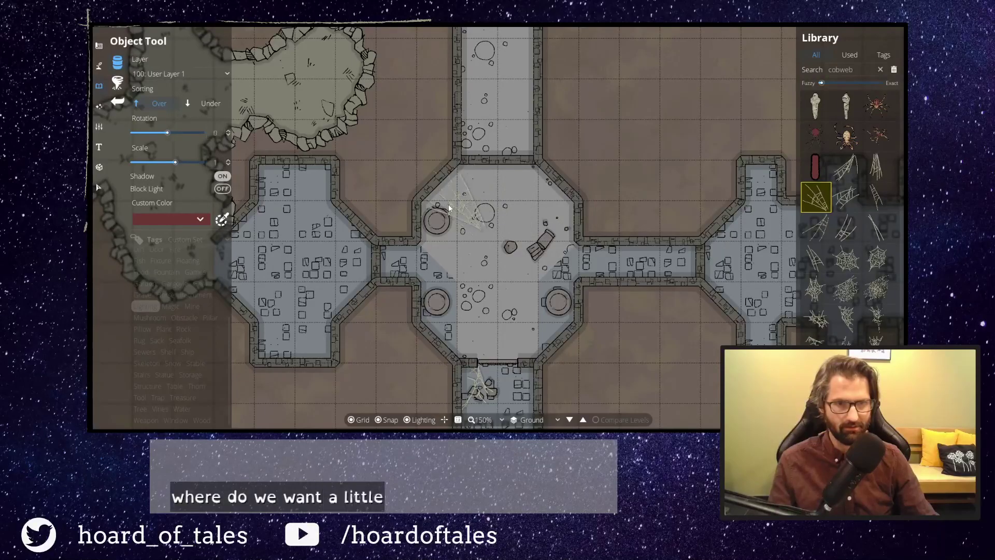
pyautogui.click(816, 258)
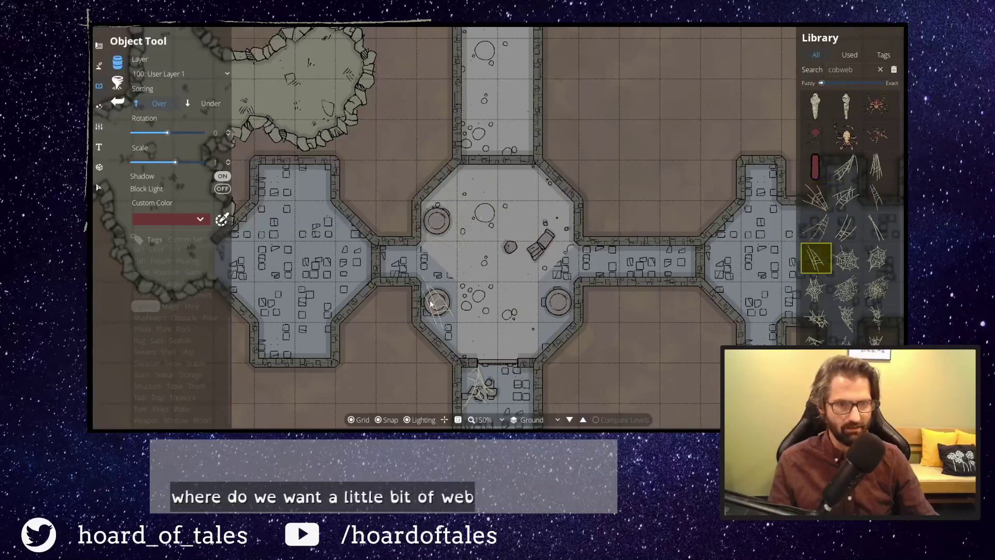
pyautogui.click(847, 288)
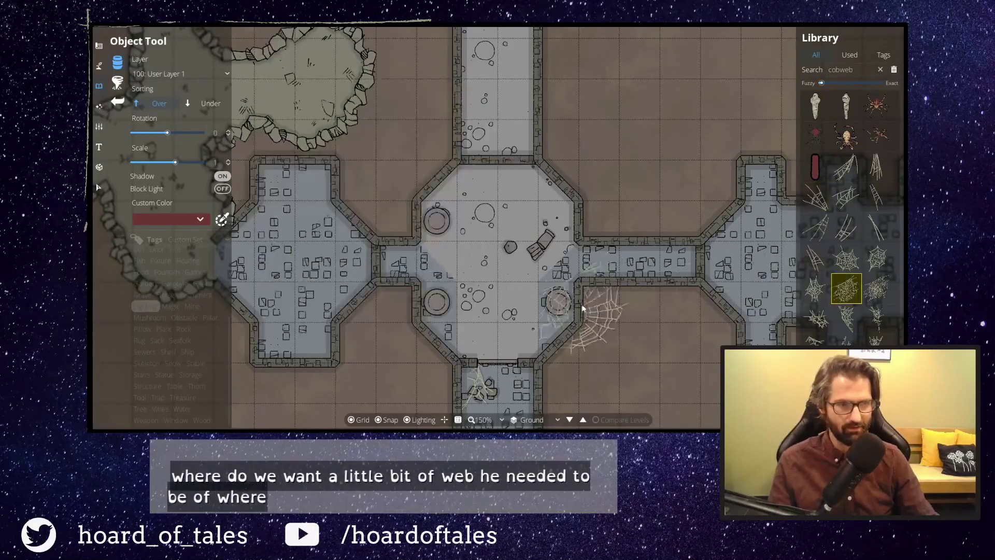
pyautogui.click(816, 288)
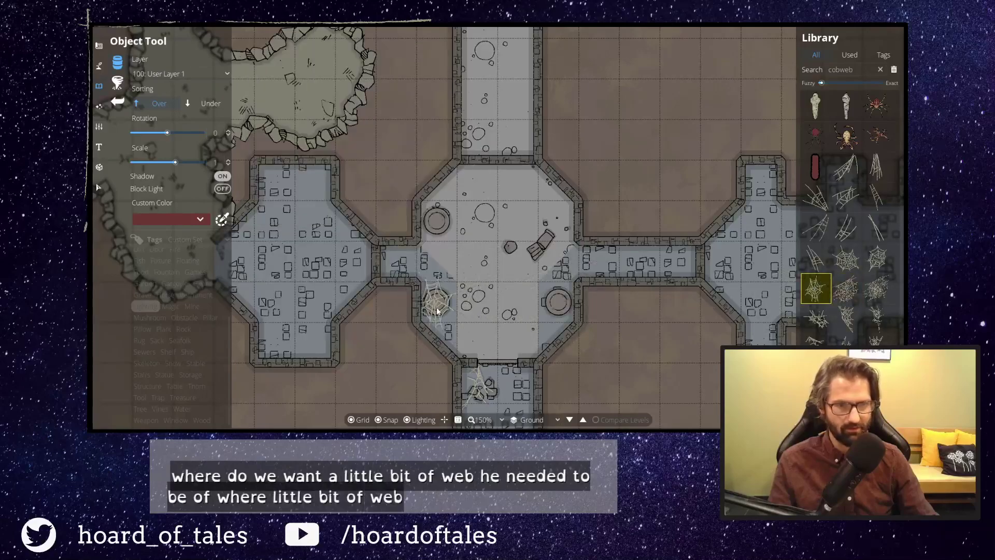
pyautogui.scroll(1, 449, 198)
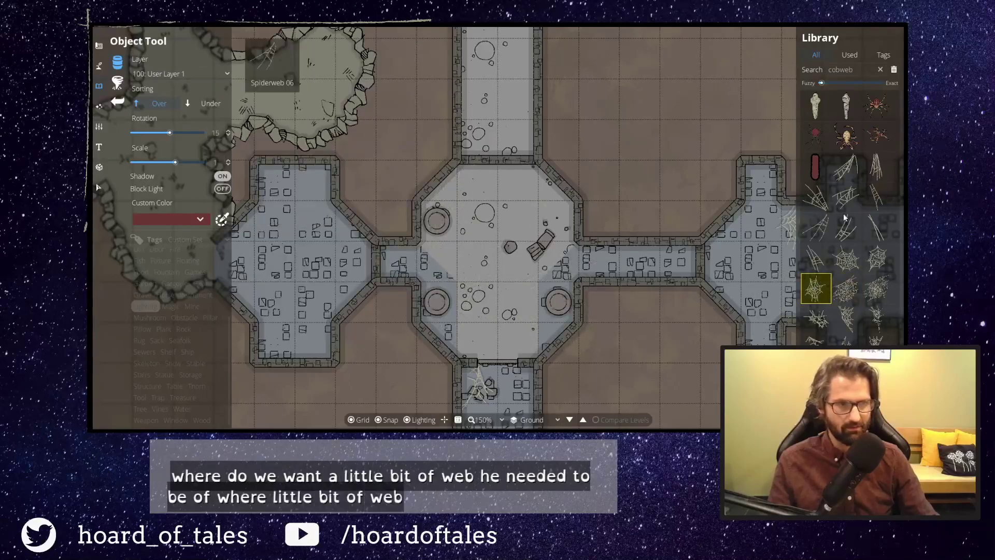
# Try out further spiderweb shapes, including a small ragged one, over the antechamber's pillars and northeast corner.
pyautogui.click(821, 229)
pyautogui.scroll(6, 513, 221)
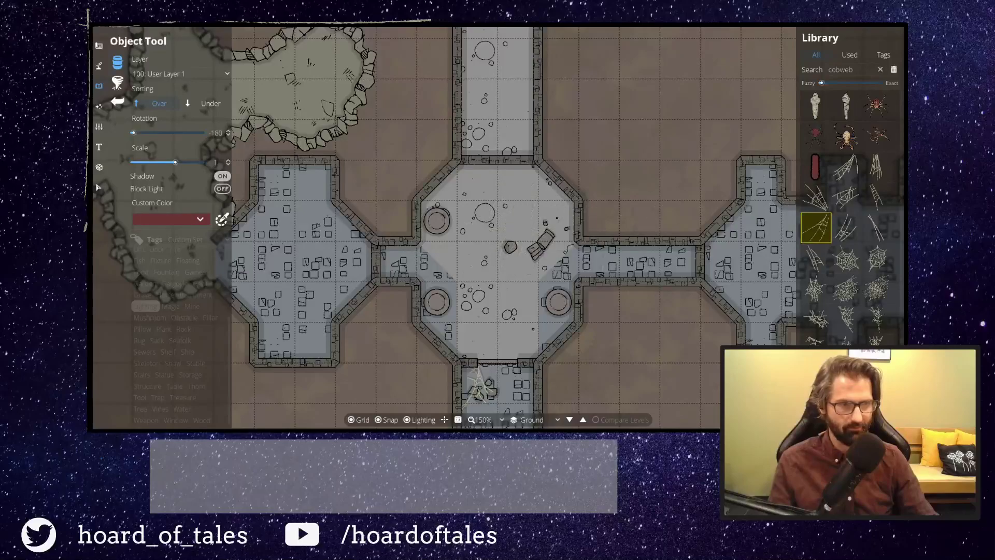
pyautogui.click(847, 256)
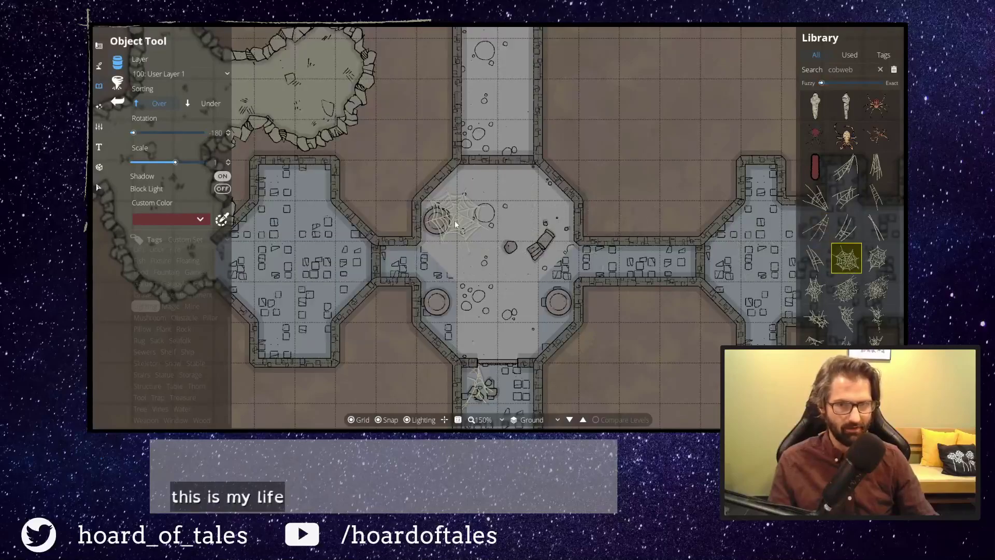
pyautogui.moveTo(835, 304)
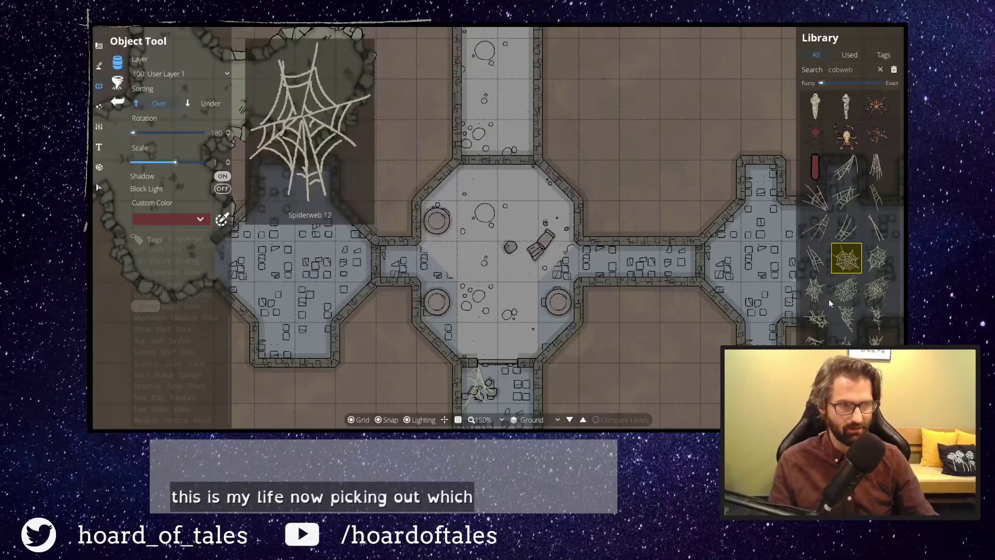
pyautogui.click(816, 318)
pyautogui.scroll(6, 563, 313)
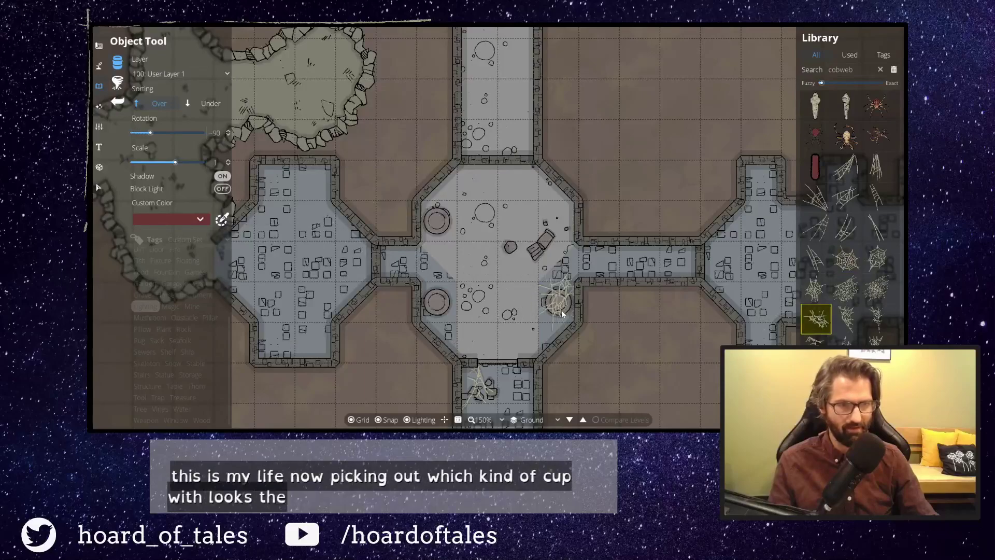
pyautogui.scroll(1, 560, 316)
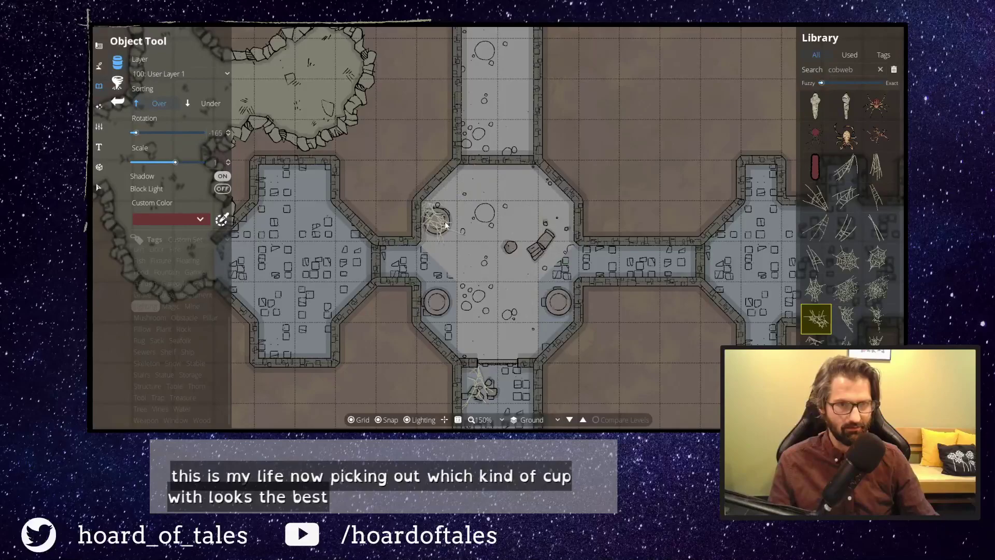
pyautogui.scroll(-3, 446, 223)
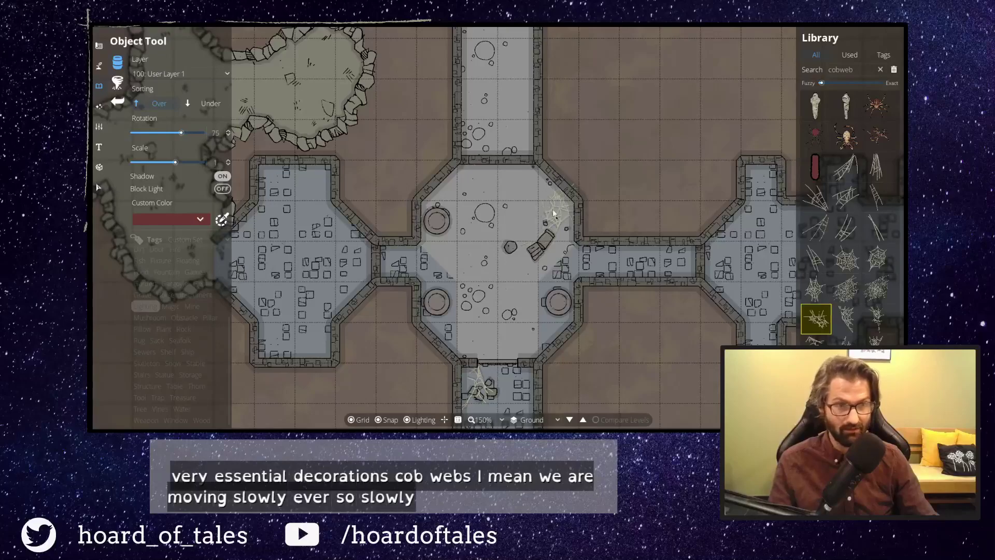
# Try out a long tattered spiderweb at several rotations beside the broken pillar and over the southern pillars.
pyautogui.click(848, 317)
pyautogui.scroll(-1, 548, 230)
pyautogui.scroll(-1, 539, 214)
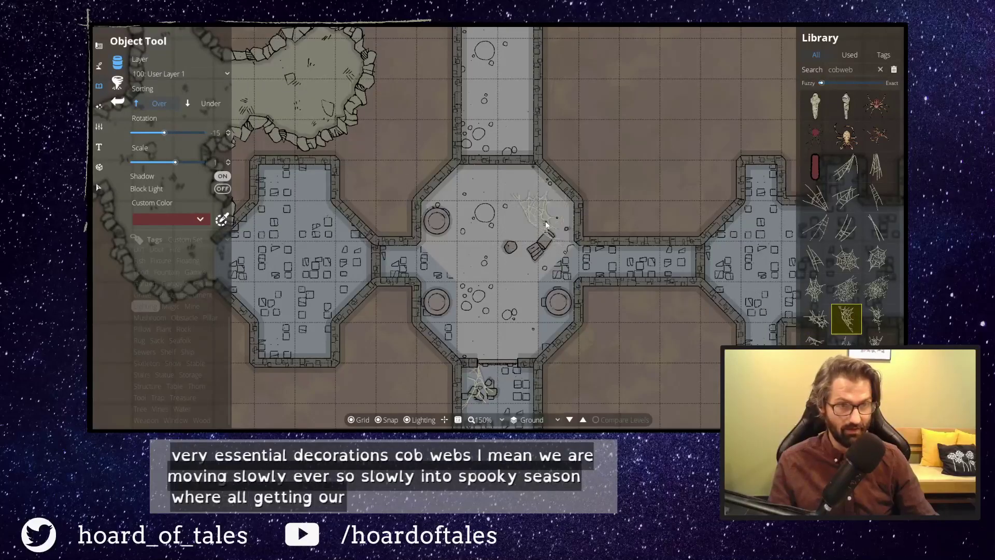
pyautogui.scroll(2, 548, 222)
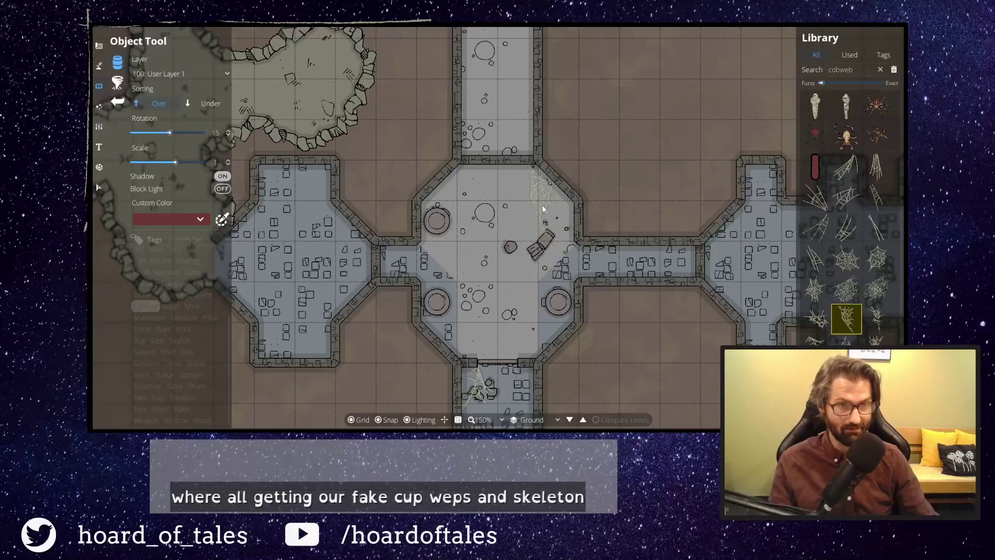
pyautogui.scroll(1, 548, 218)
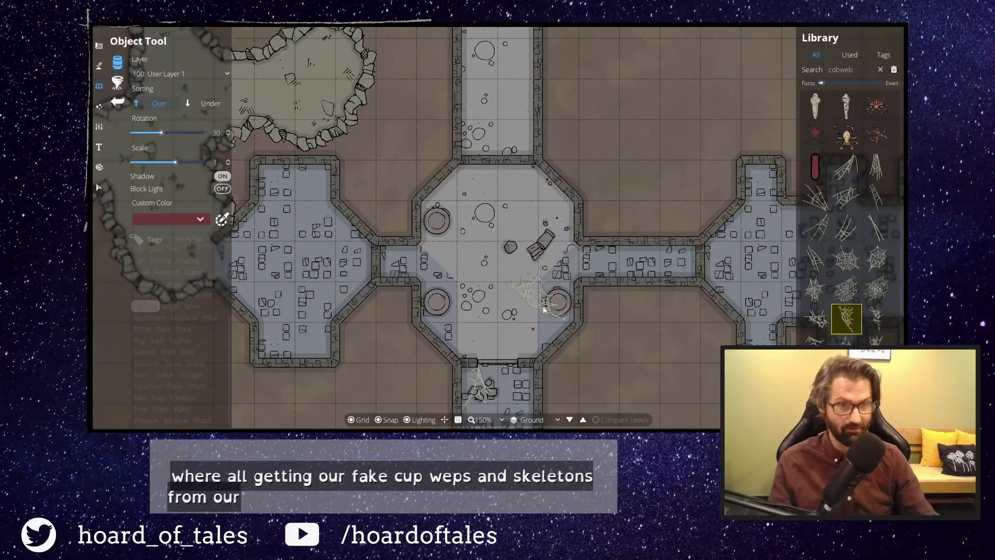
pyautogui.scroll(1, 542, 317)
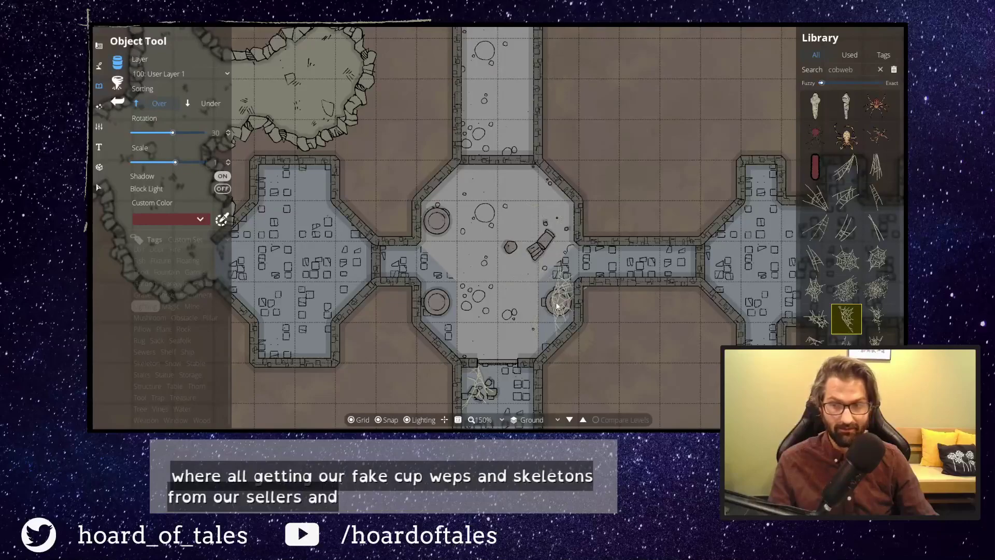
pyautogui.scroll(2, 541, 320)
pyautogui.scroll(9, 547, 315)
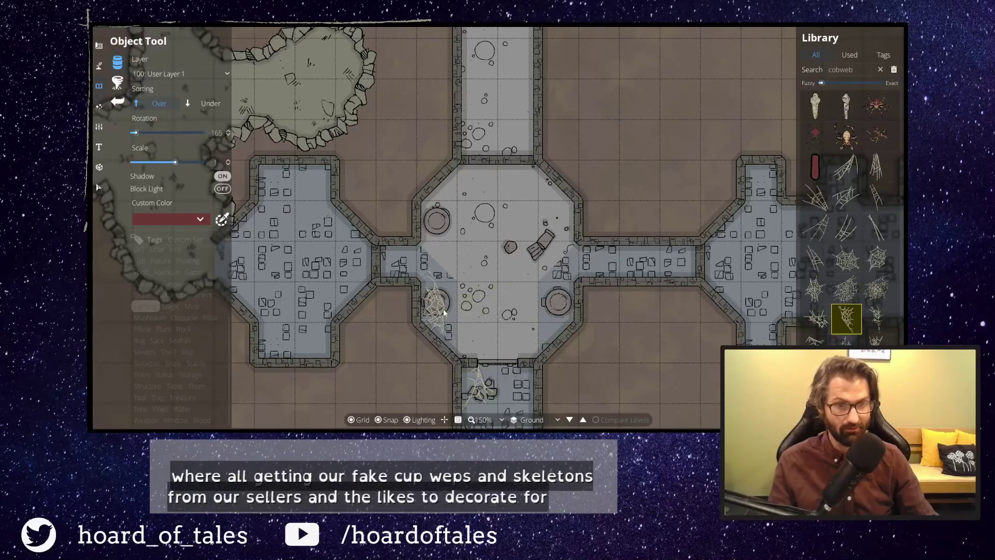
# Place a narrow stranded spiderweb, rotated to -105 degrees, between the broken pillar and the antechamber's northeast wall.
pyautogui.click(816, 257)
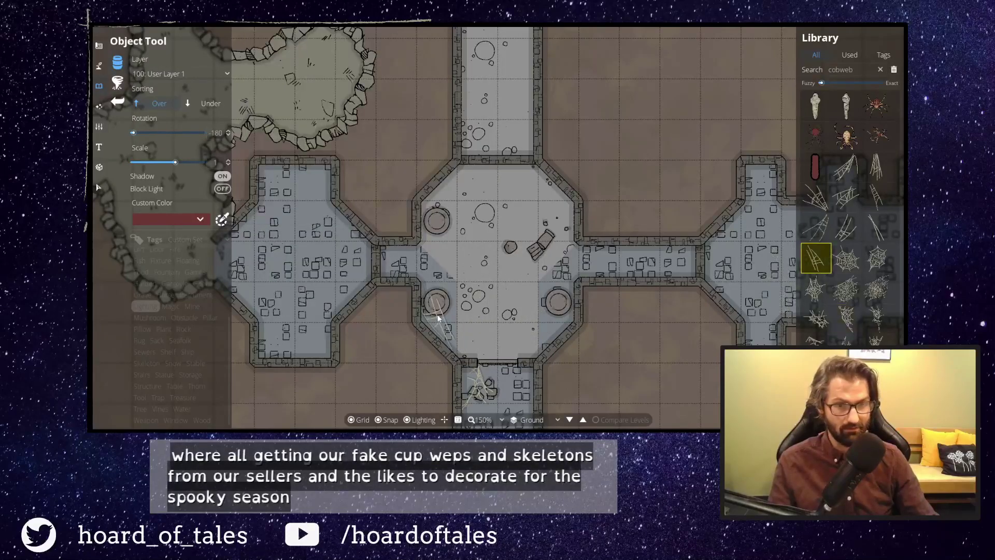
pyautogui.scroll(2, 457, 188)
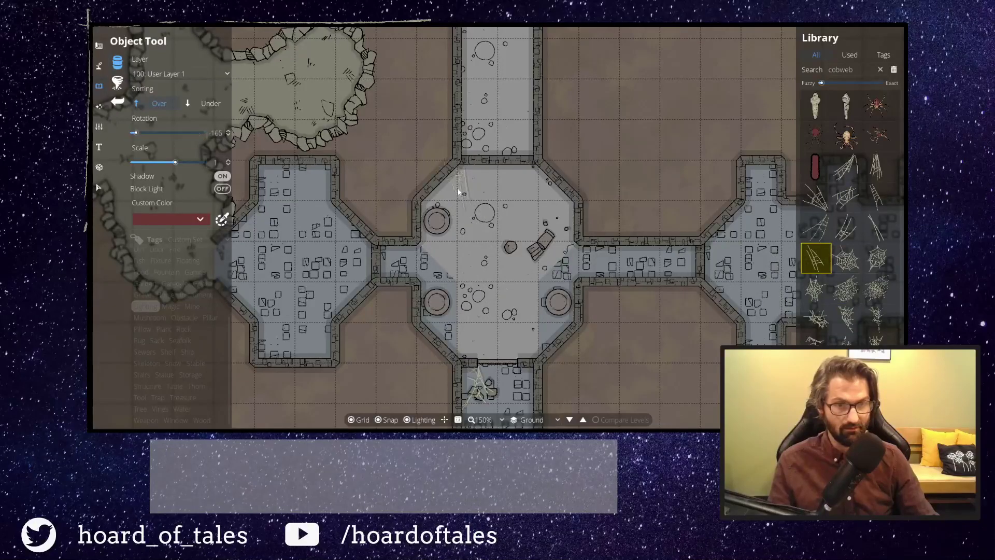
pyautogui.scroll(1, 545, 207)
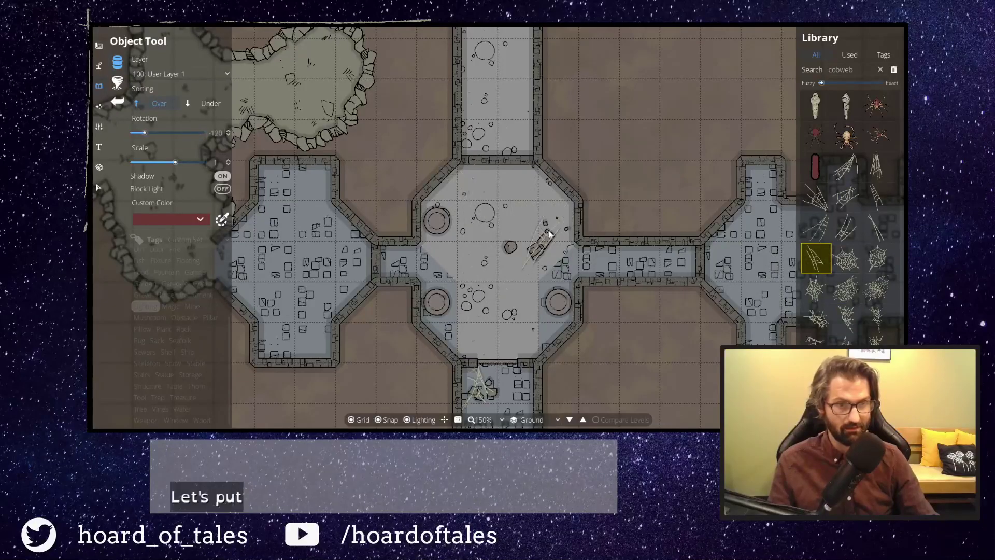
pyautogui.scroll(1, 556, 226)
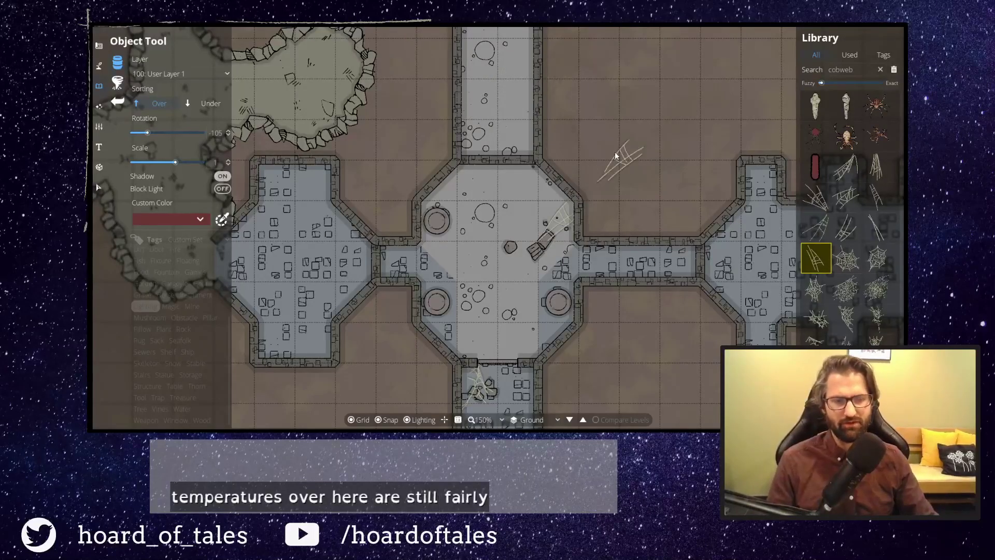
pyautogui.moveTo(592, 124)
pyautogui.mouseDown()
pyautogui.moveTo(581, 167)
pyautogui.moveTo(544, 138)
pyautogui.moveTo(539, 152)
pyautogui.moveTo(580, 117)
pyautogui.mouseUp()
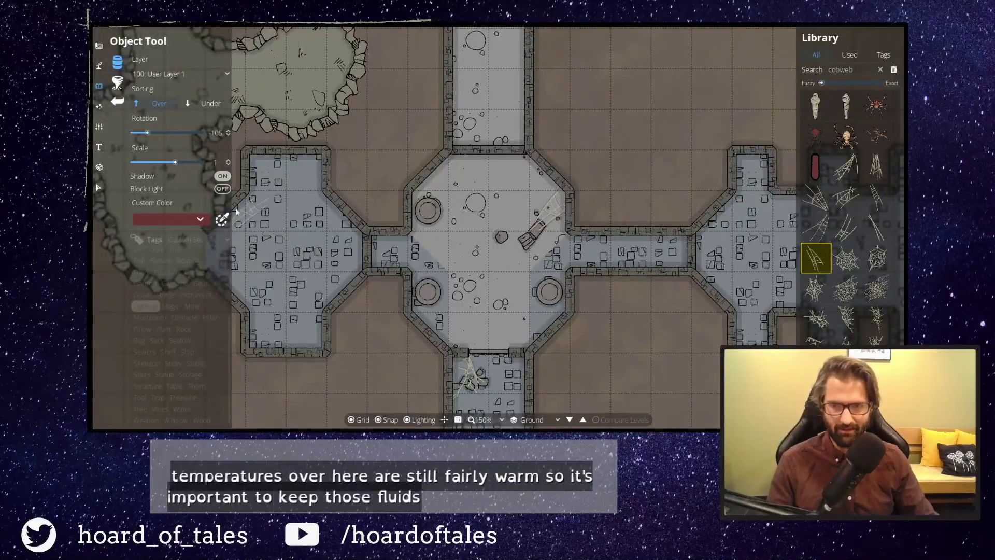
pyautogui.click(99, 66)
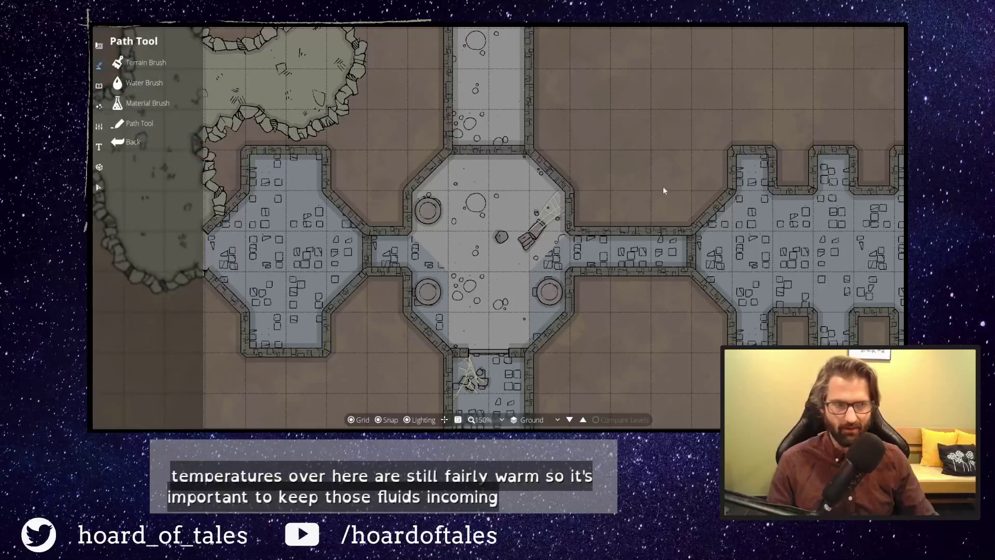
pyautogui.click(155, 83)
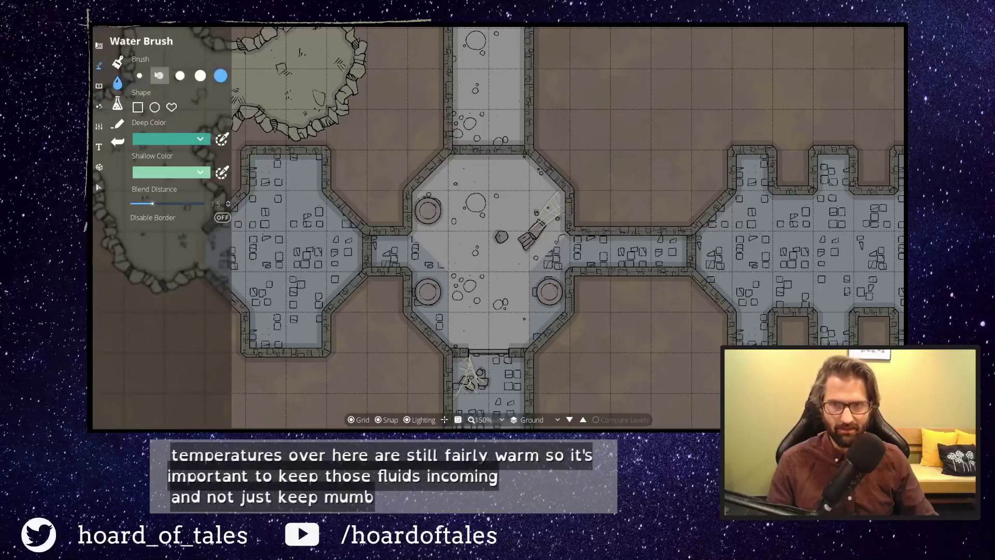
pyautogui.click(118, 82)
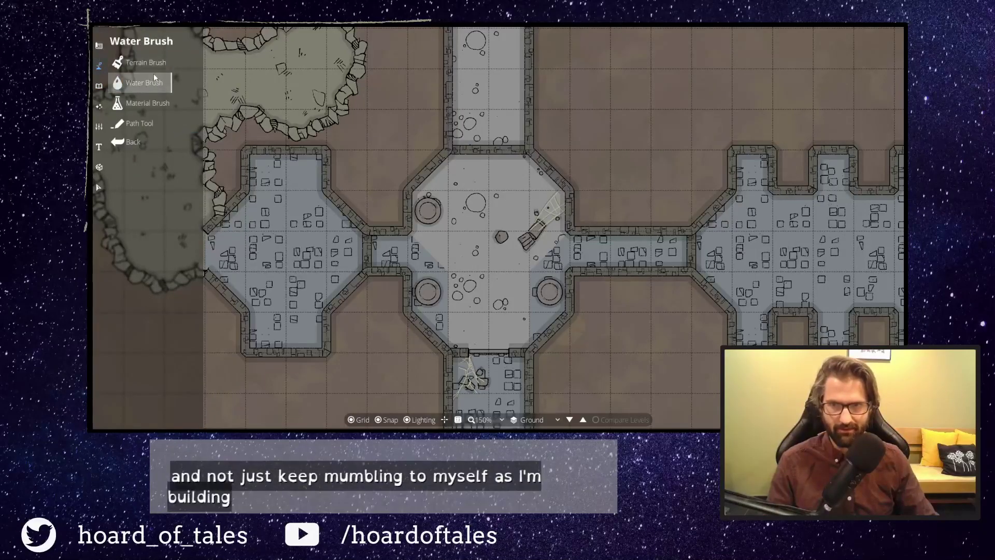
pyautogui.click(138, 67)
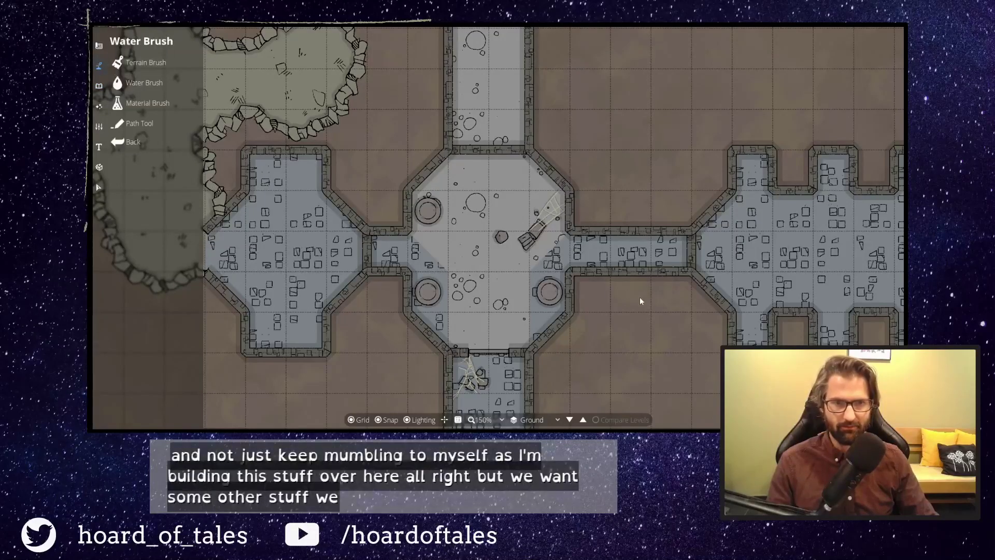
pyautogui.moveTo(607, 163); pyautogui.dragTo(647, 165)
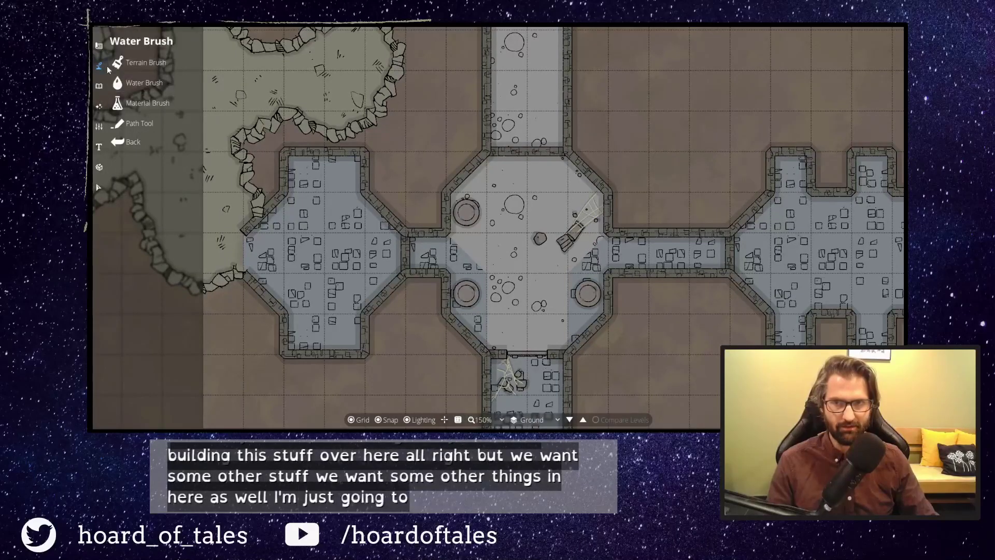
# Place a patched sack from the Sack objects, rotated to 75 degrees, in the antechamber's northwest corner.
pyautogui.click(145, 69)
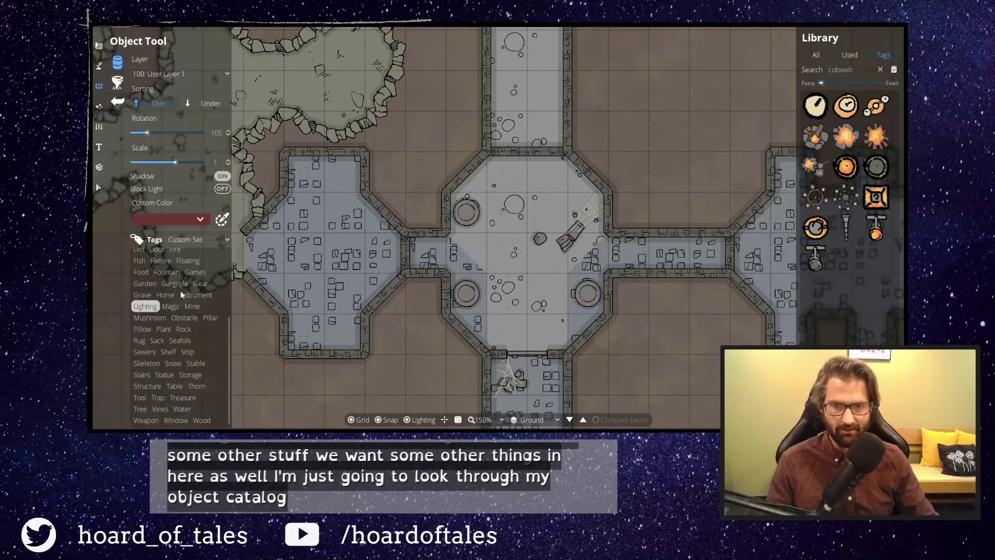
pyautogui.click(158, 341)
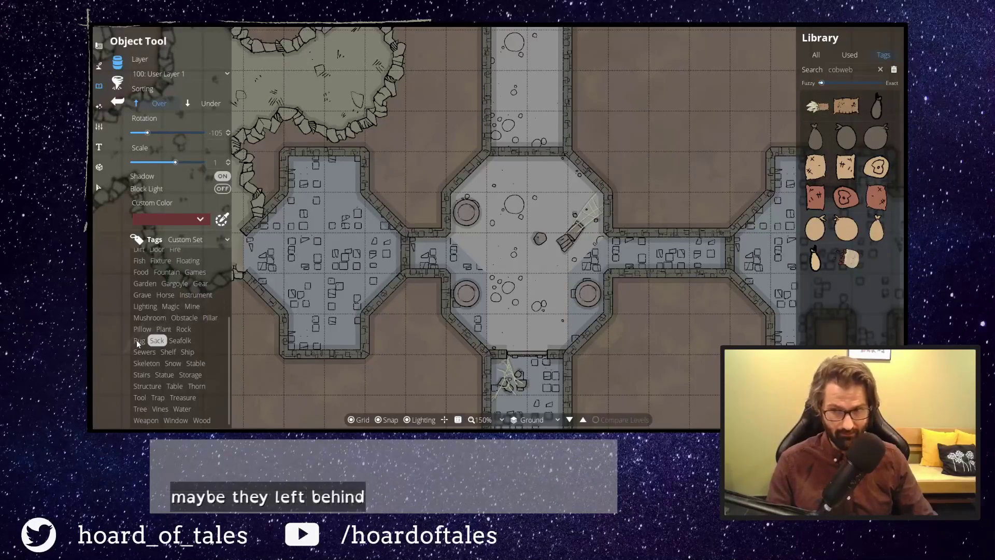
pyautogui.click(815, 167)
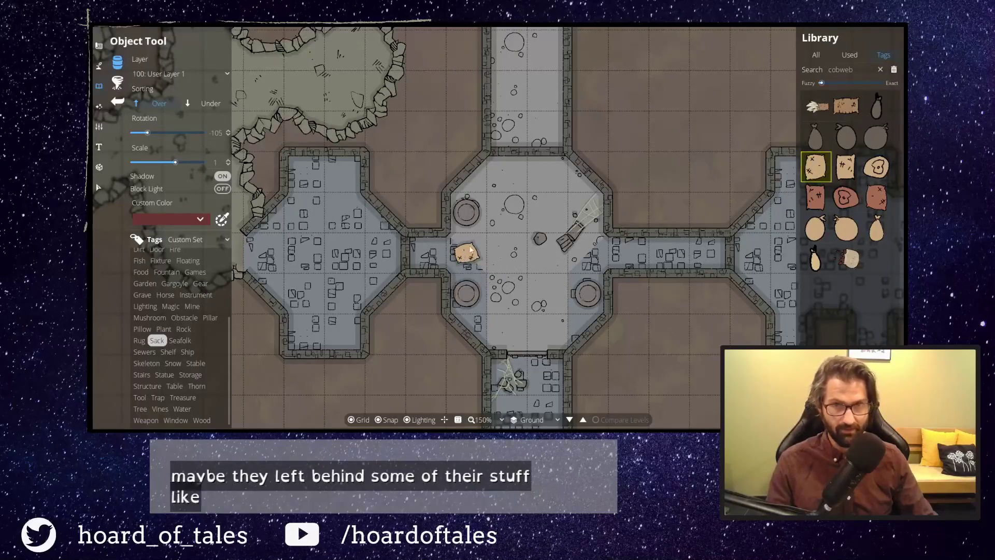
pyautogui.scroll(3, 489, 197)
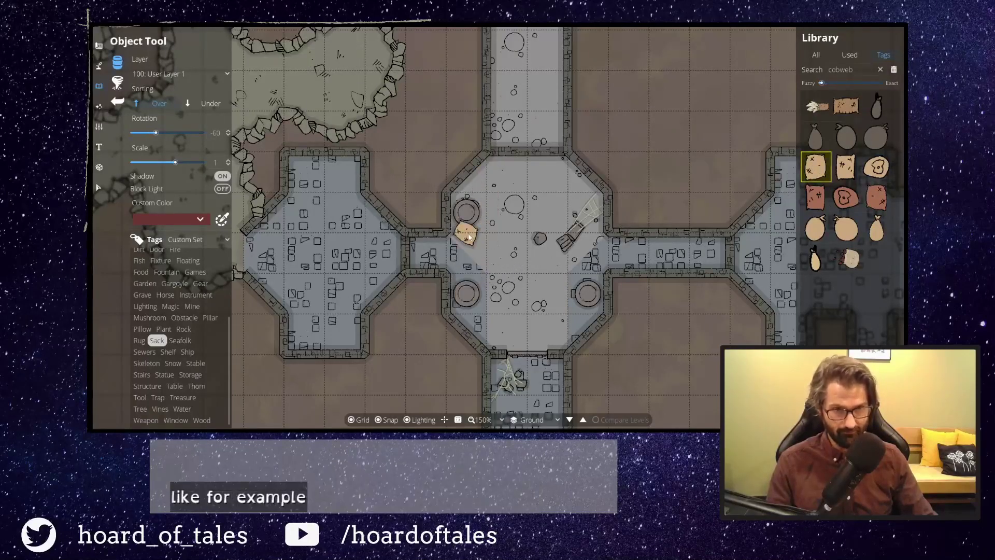
pyautogui.scroll(2, 475, 253)
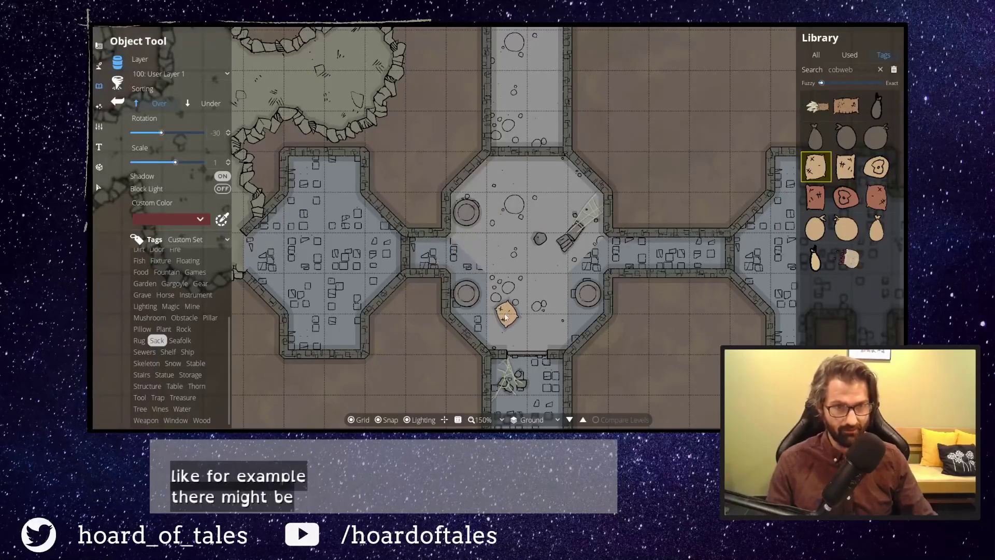
pyautogui.click(846, 168)
pyautogui.scroll(2, 582, 326)
pyautogui.scroll(2, 574, 331)
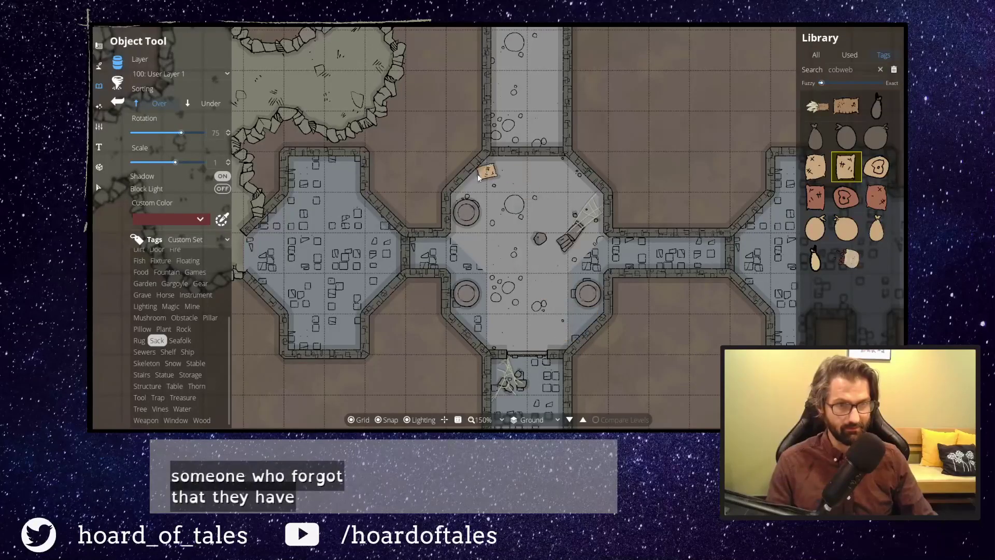
# Search the object library for bedroll and try out red bedrolls beside the sack in the antechamber.
pyautogui.click(840, 71)
pyautogui.write('bedroll')
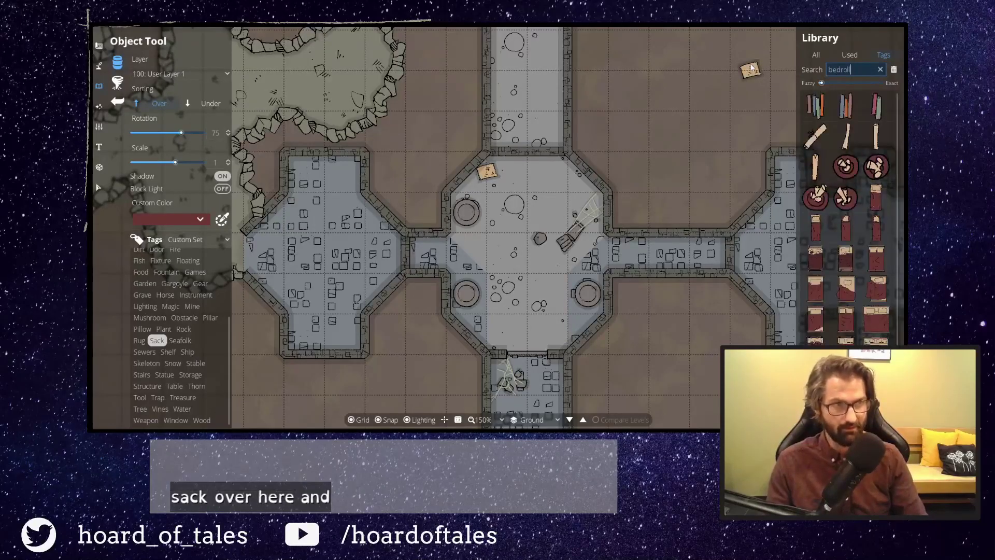
pyautogui.click(816, 229)
pyautogui.scroll(-2, 884, 303)
pyautogui.scroll(2, 884, 303)
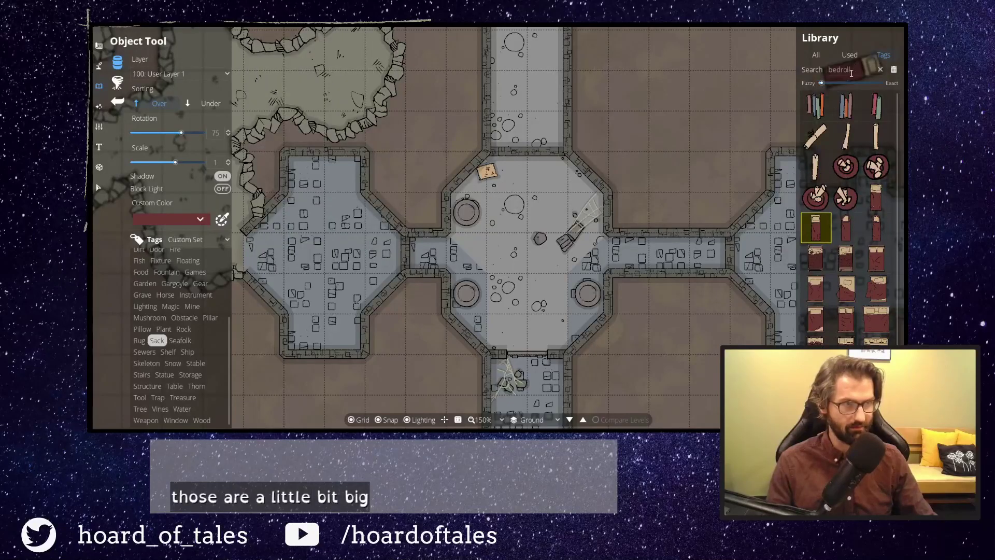
pyautogui.click(877, 227)
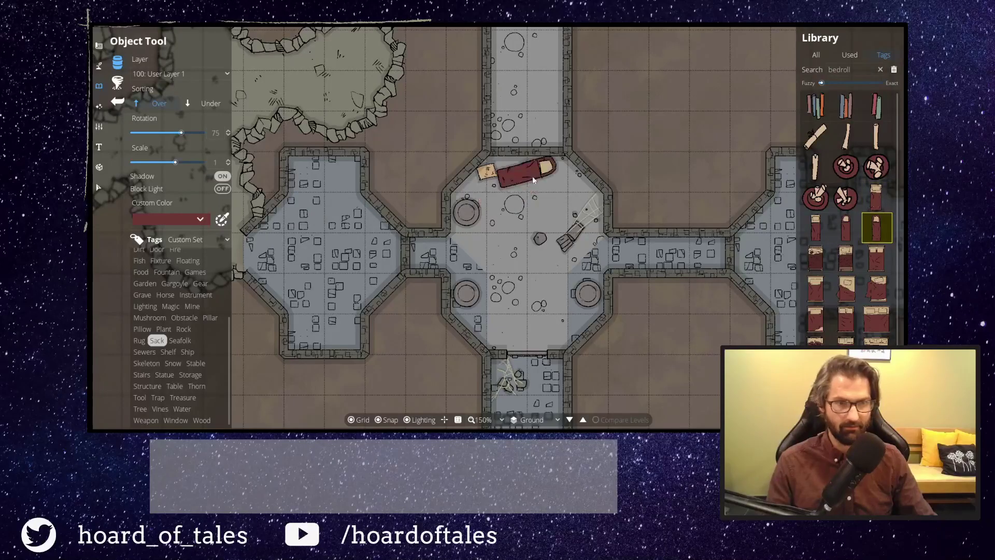
pyautogui.click(823, 58)
pyautogui.click(883, 54)
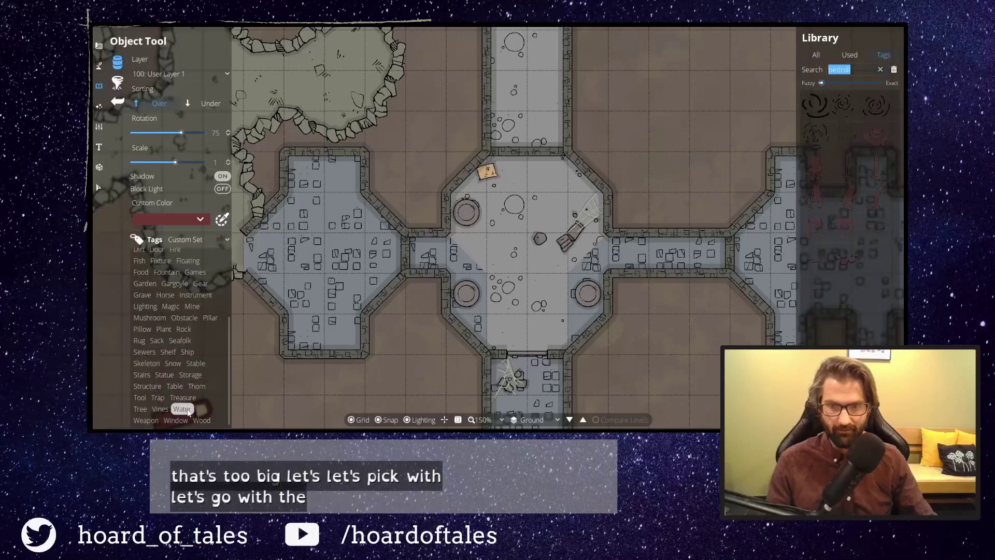
# Place a written paper from the Administration objects, rotated to 30 degrees with snapping off, partly over the sack, and turn off object shadows.
pyautogui.click(167, 411)
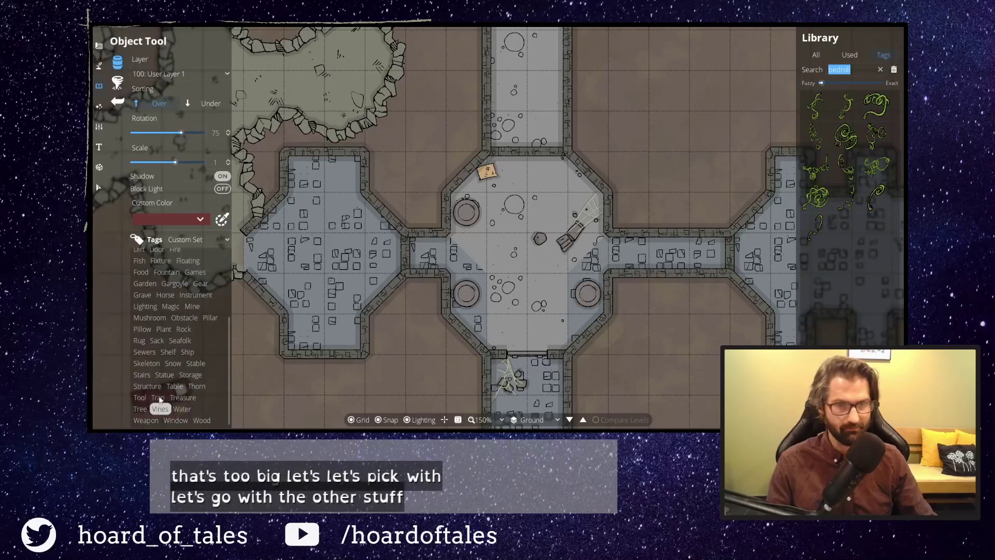
pyautogui.click(145, 410)
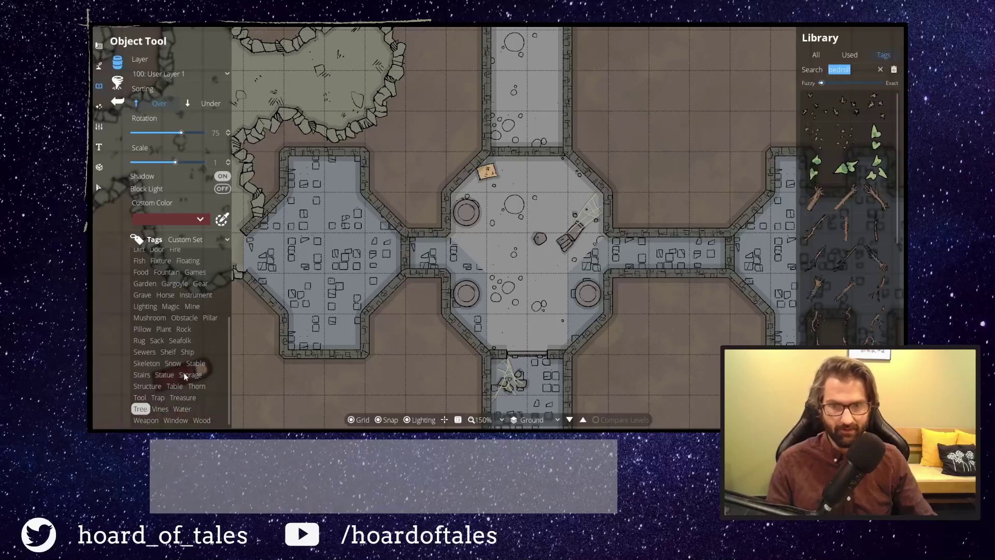
pyautogui.scroll(5, 172, 363)
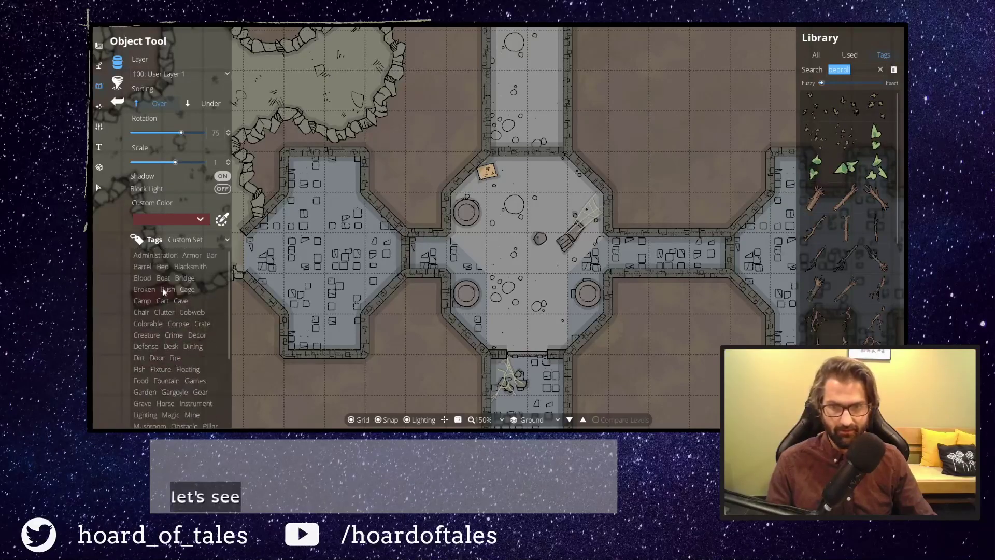
pyautogui.click(155, 254)
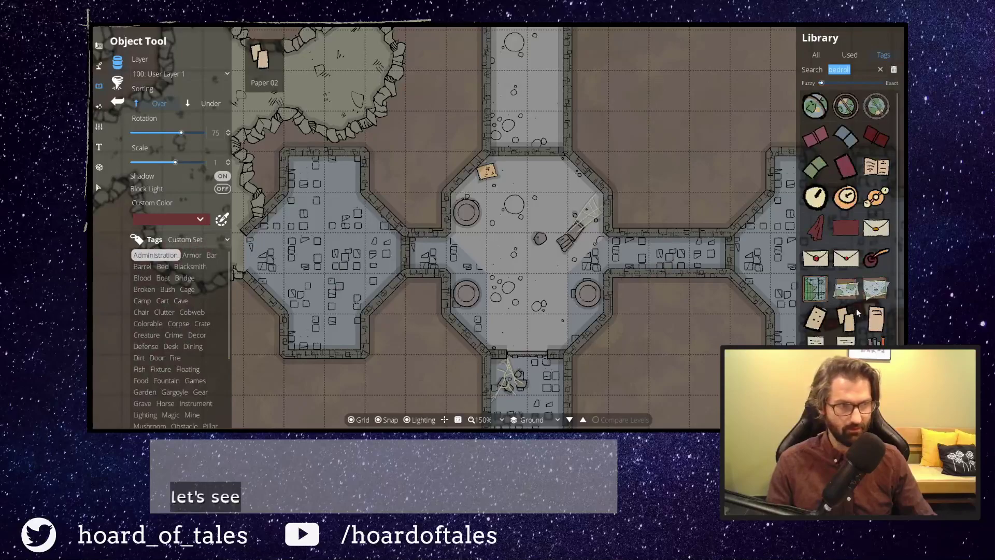
pyautogui.click(815, 341)
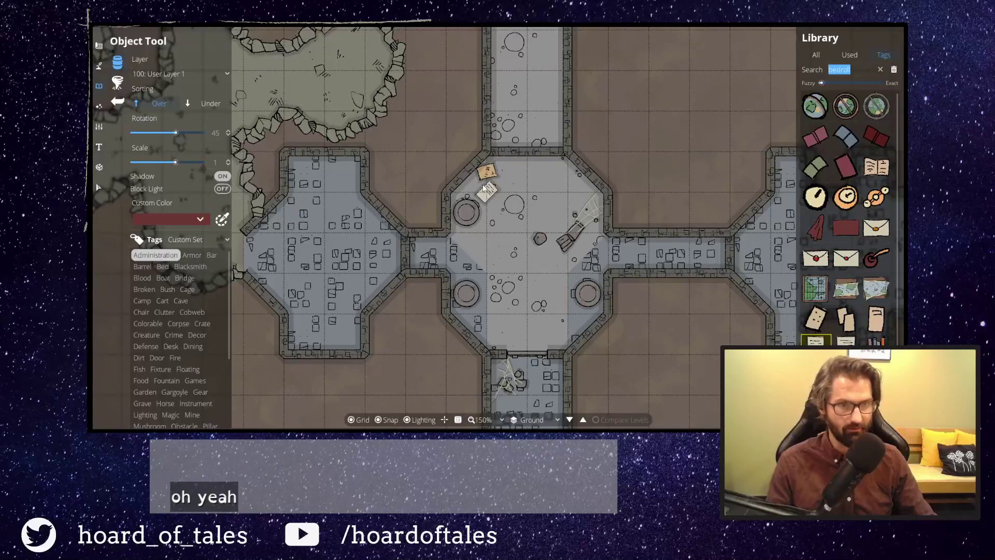
pyautogui.click(490, 182)
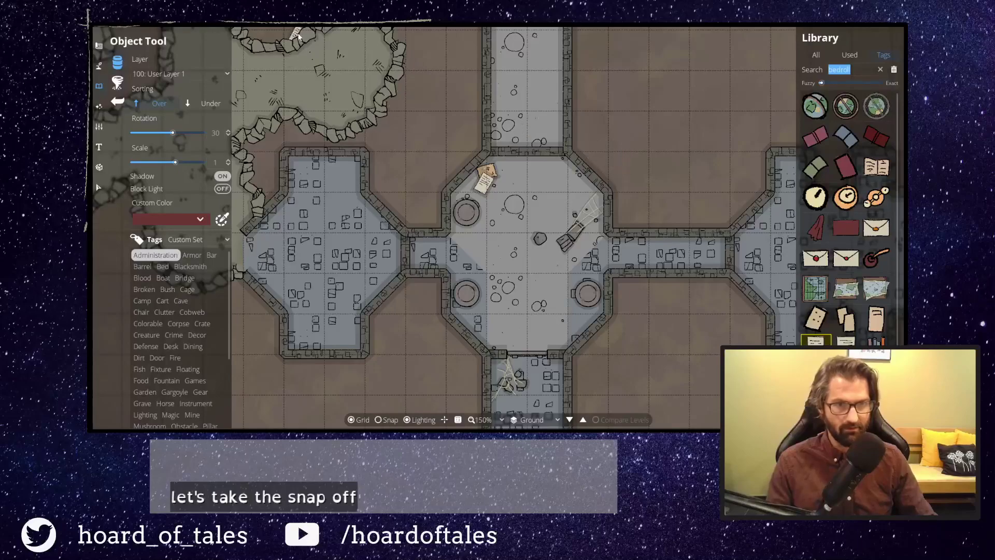
pyautogui.click(222, 175)
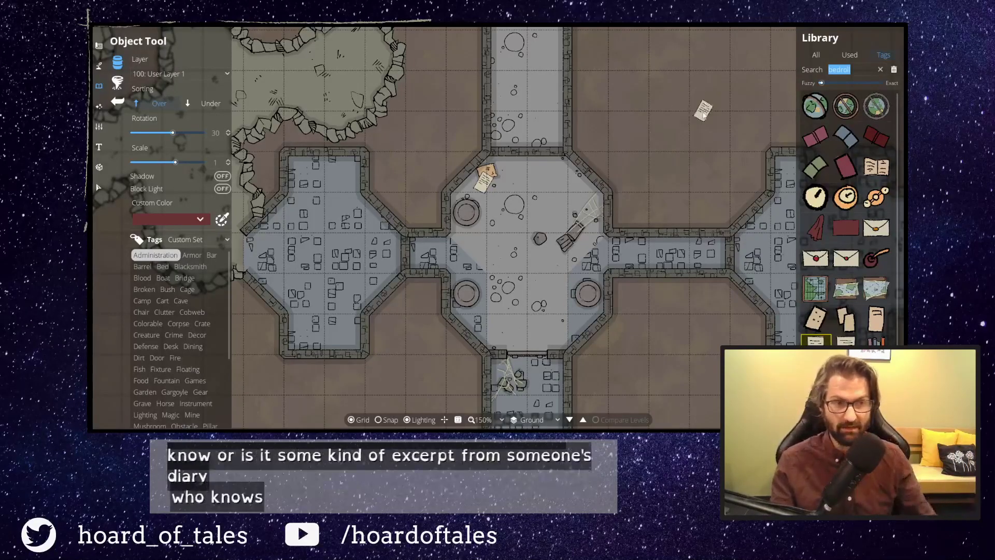
# Search the object library for cobweb and place a tattered web, rotated to 45 degrees, over the antechamber's southeast pillar.
pyautogui.moveTo(664, 181); pyautogui.dragTo(662, 159)
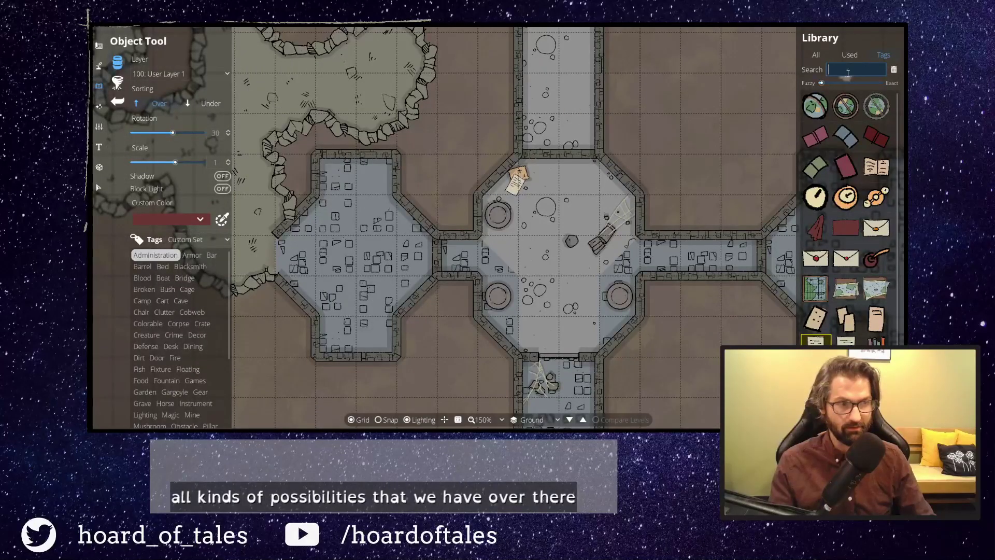
pyautogui.write('cobweb')
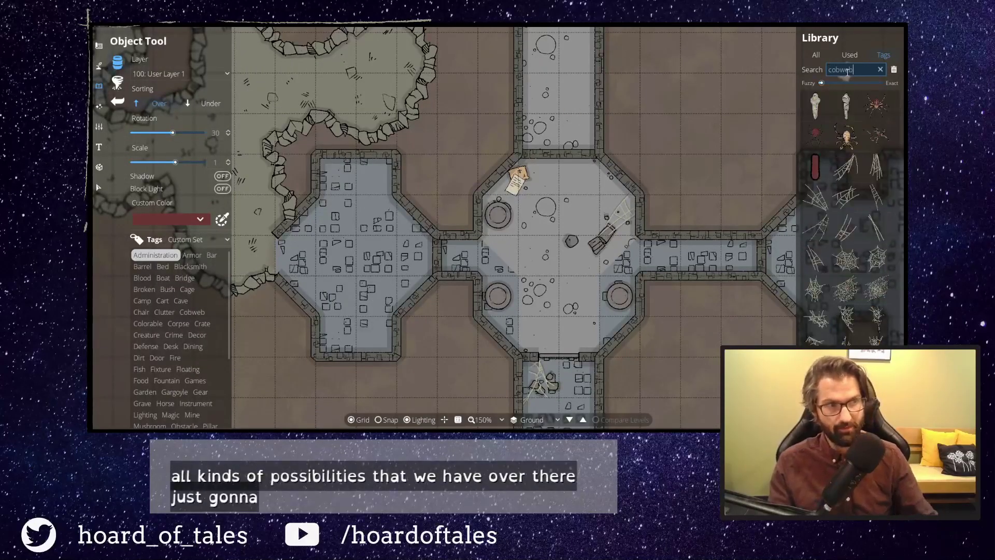
pyautogui.click(846, 258)
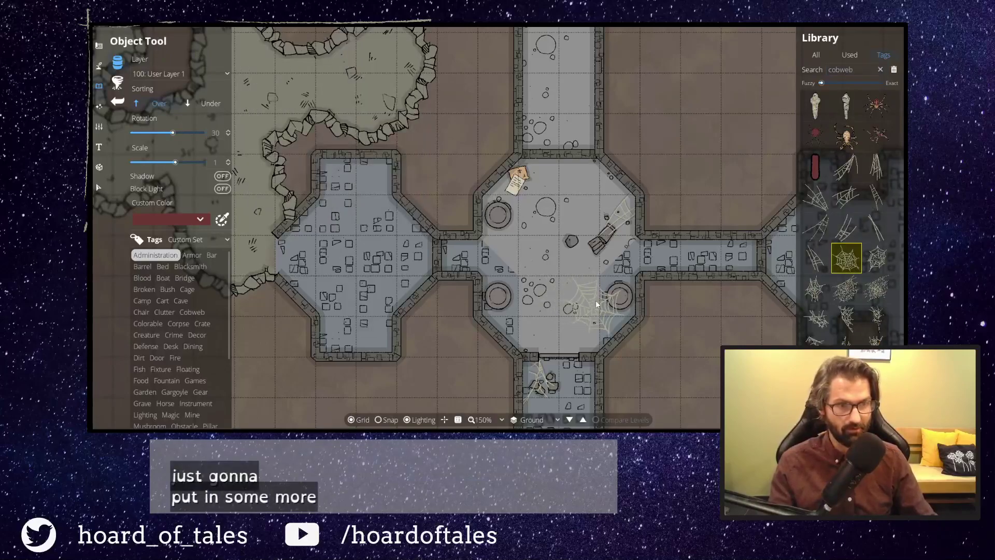
pyautogui.click(847, 319)
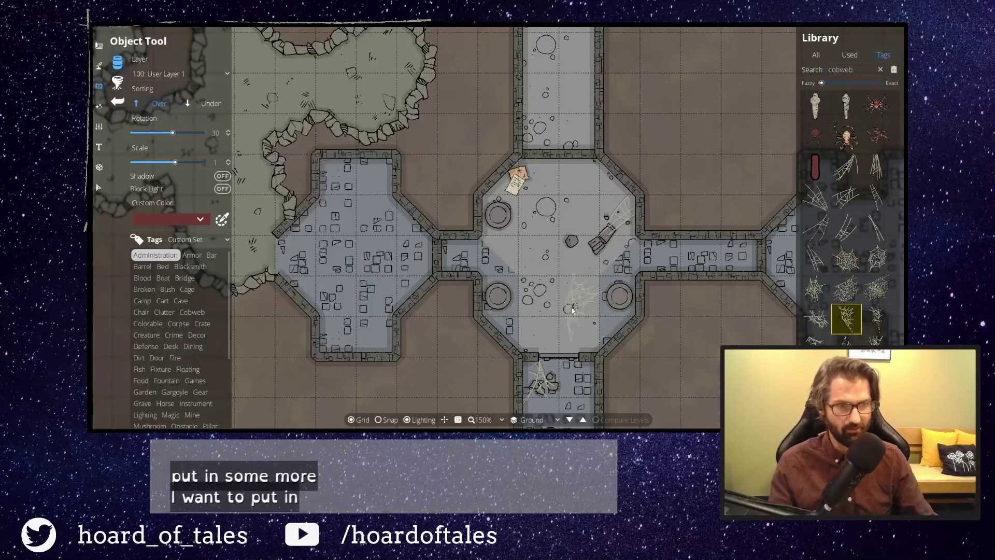
pyautogui.scroll(1, 609, 312)
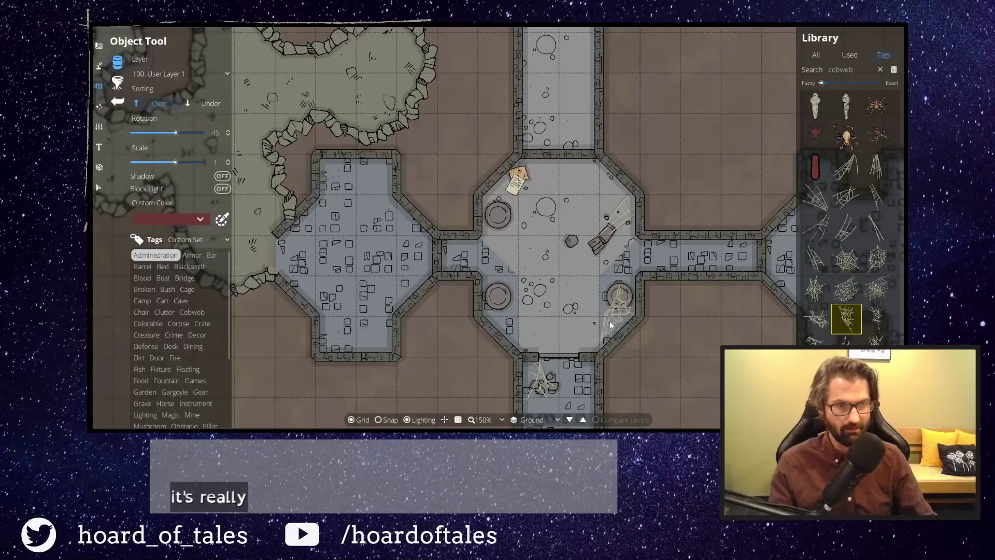
pyautogui.click(611, 325)
# Place a long stranded spiderweb, rotated to 135 degrees, over the antechamber's southwest pillar.
pyautogui.moveTo(658, 163); pyautogui.dragTo(724, 138)
pyautogui.click(816, 319)
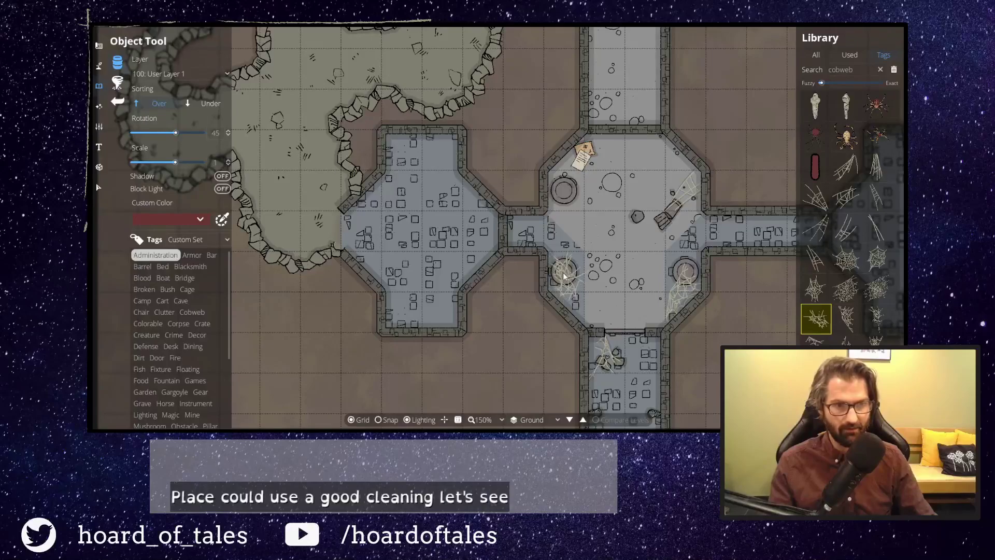
pyautogui.click(816, 227)
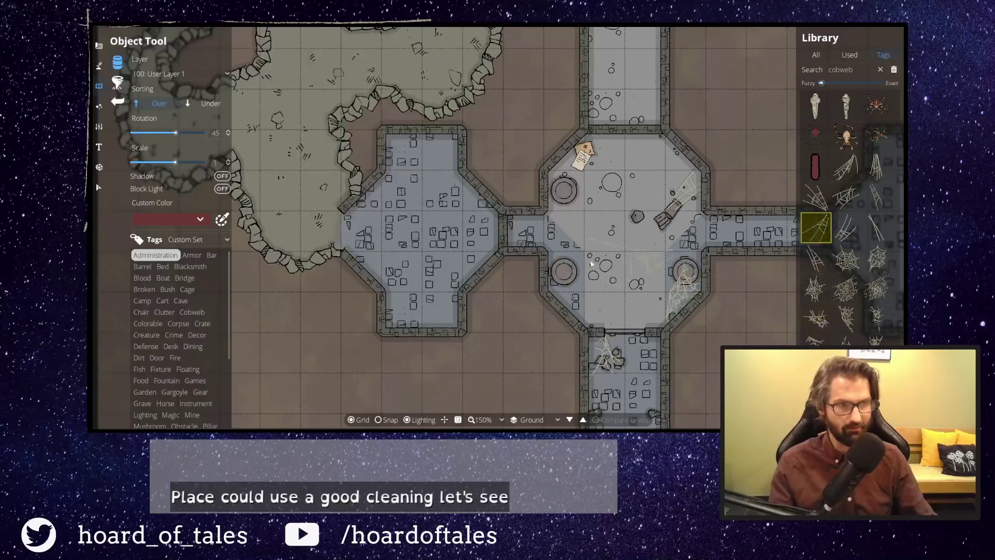
pyautogui.scroll(2, 566, 273)
pyautogui.click(849, 166)
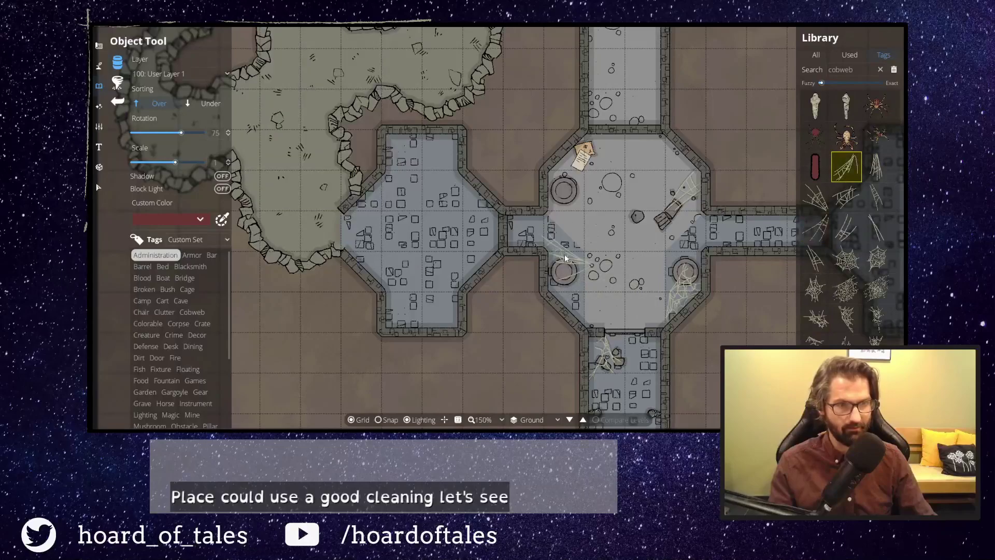
pyautogui.scroll(3, 569, 279)
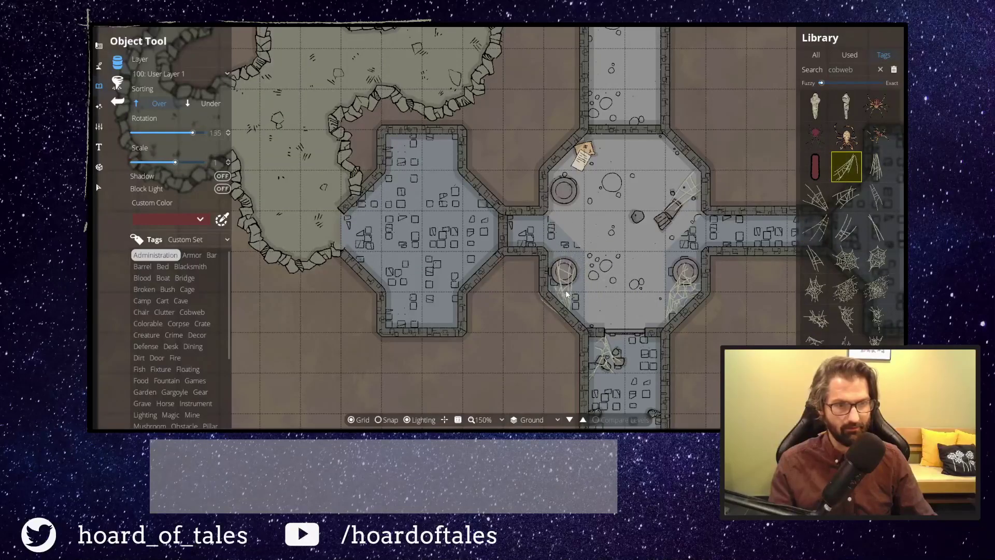
pyautogui.scroll(-1, 569, 296)
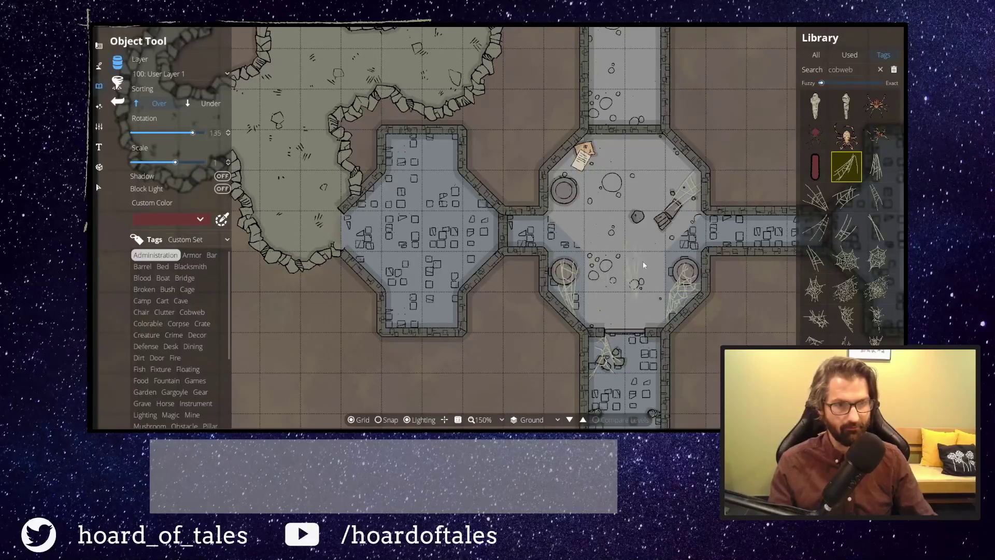
# With the Pattern Shape tool and snapping on, draw a light-grey stone floor polygon over the eastern chamber's northern part, including its three alcoves.
pyautogui.moveTo(749, 153); pyautogui.dragTo(422, 221)
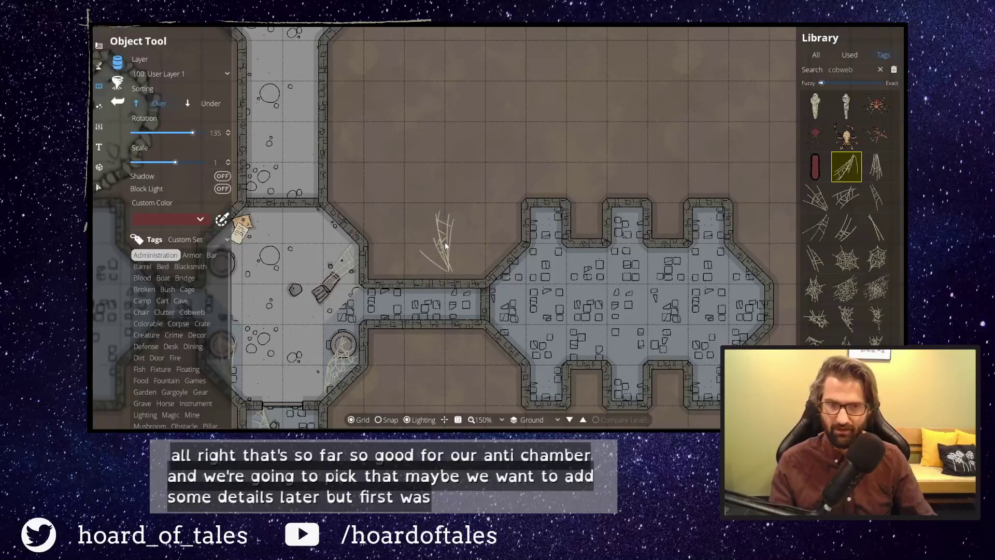
pyautogui.moveTo(460, 218); pyautogui.dragTo(329, 155)
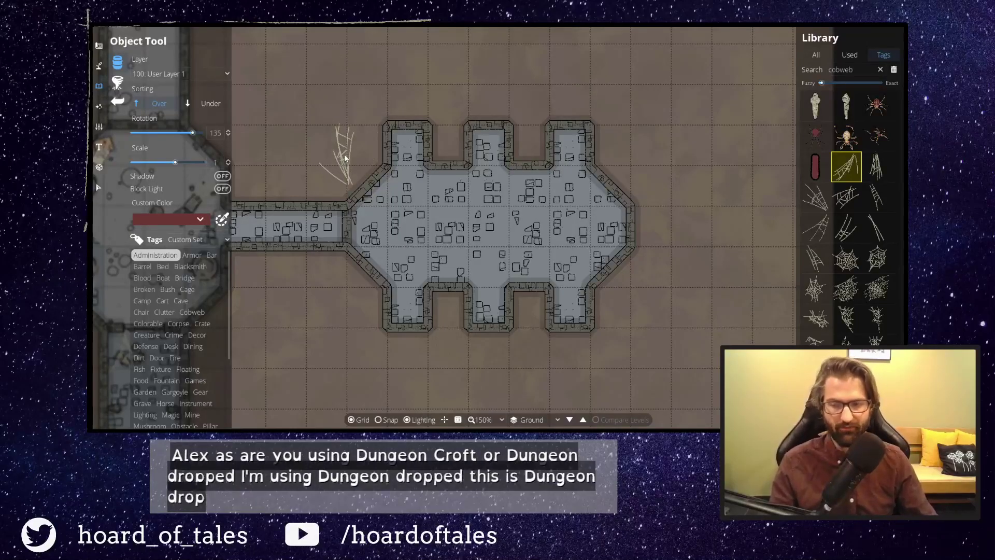
pyautogui.scroll(1, 344, 171)
pyautogui.moveTo(344, 171); pyautogui.dragTo(403, 217)
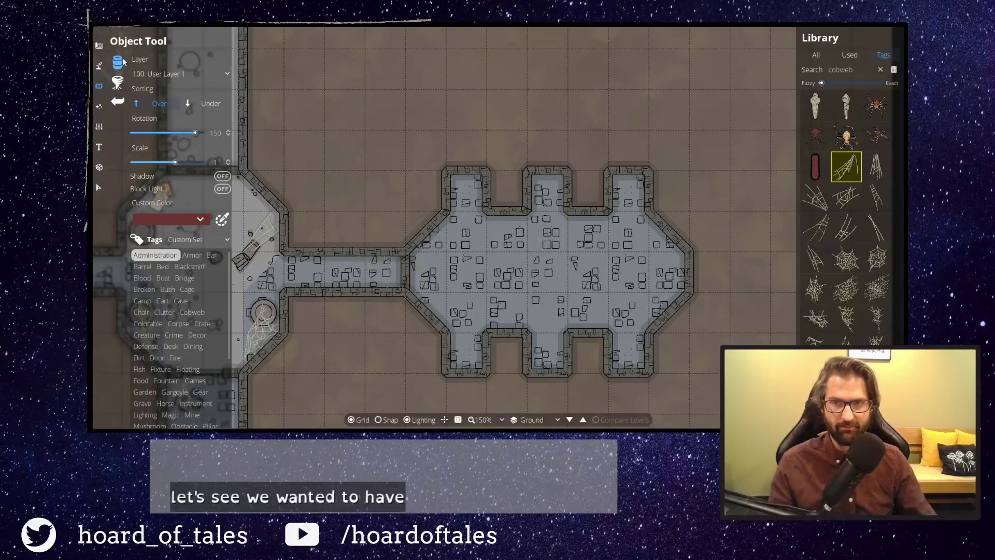
pyautogui.click(100, 66)
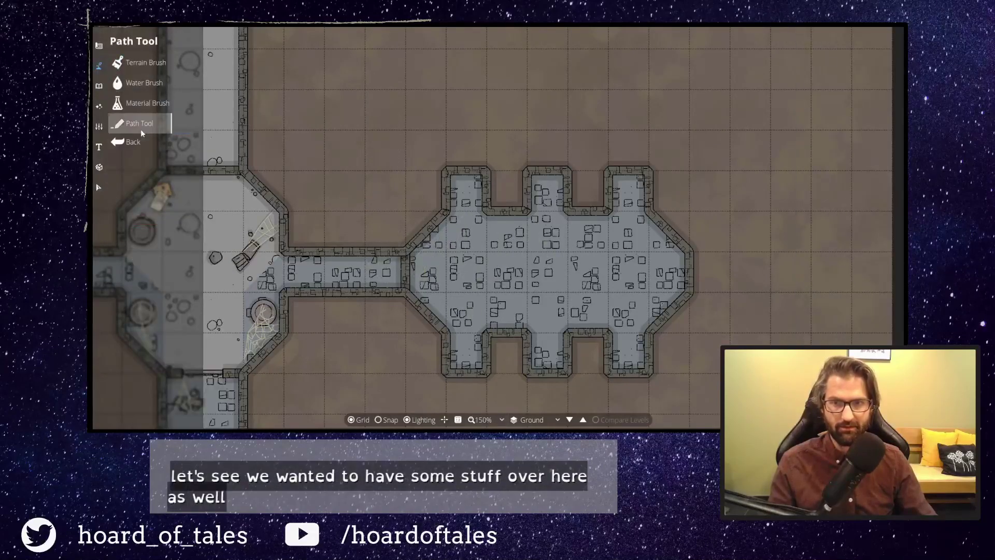
pyautogui.click(100, 49)
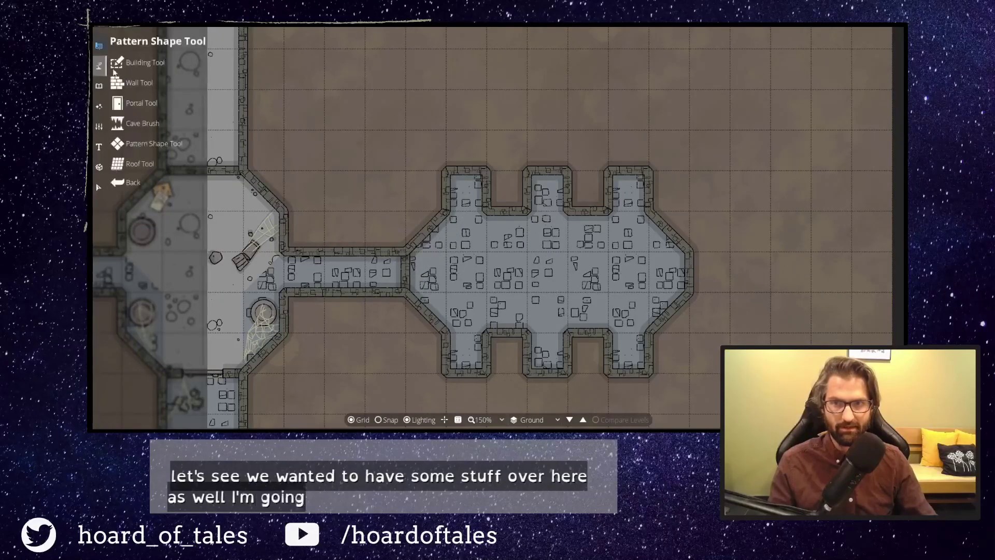
pyautogui.click(139, 147)
pyautogui.moveTo(334, 186); pyautogui.dragTo(424, 180)
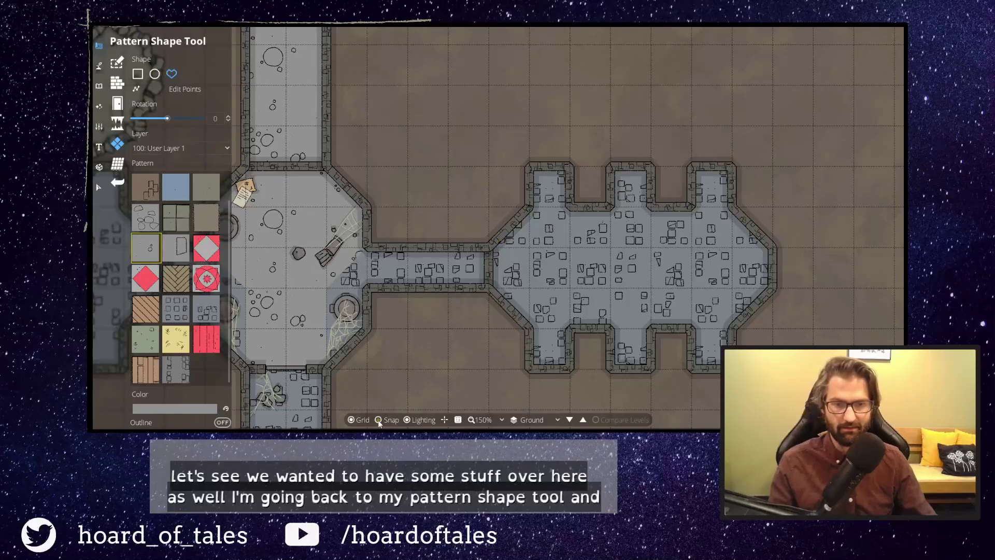
pyautogui.click(496, 248)
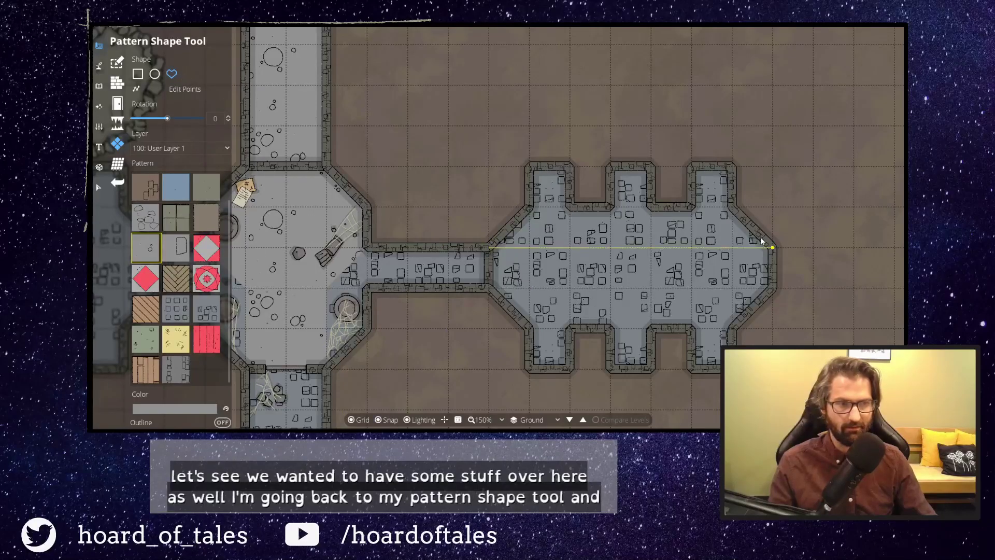
pyautogui.click(728, 179)
pyautogui.click(696, 175)
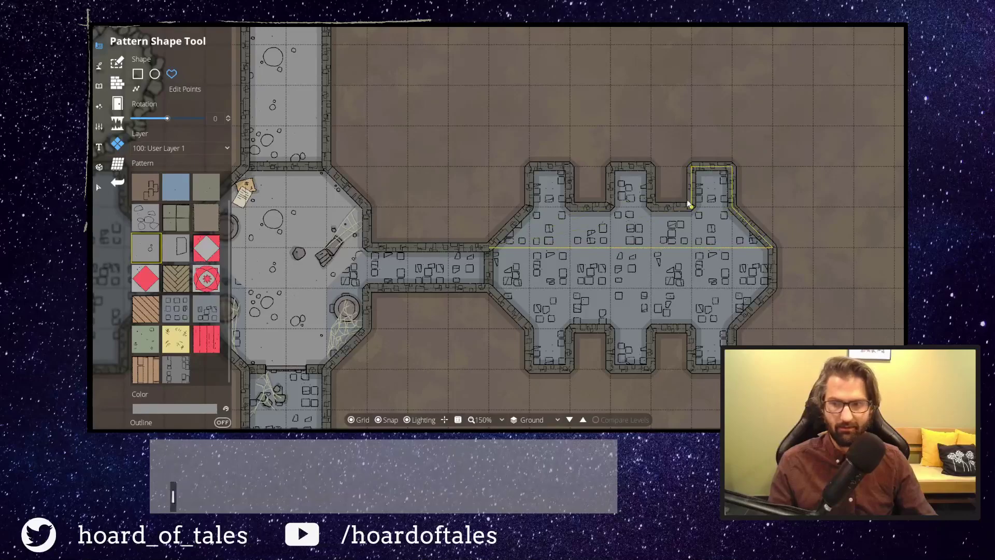
pyautogui.click(680, 210)
pyautogui.click(654, 207)
pyautogui.click(651, 171)
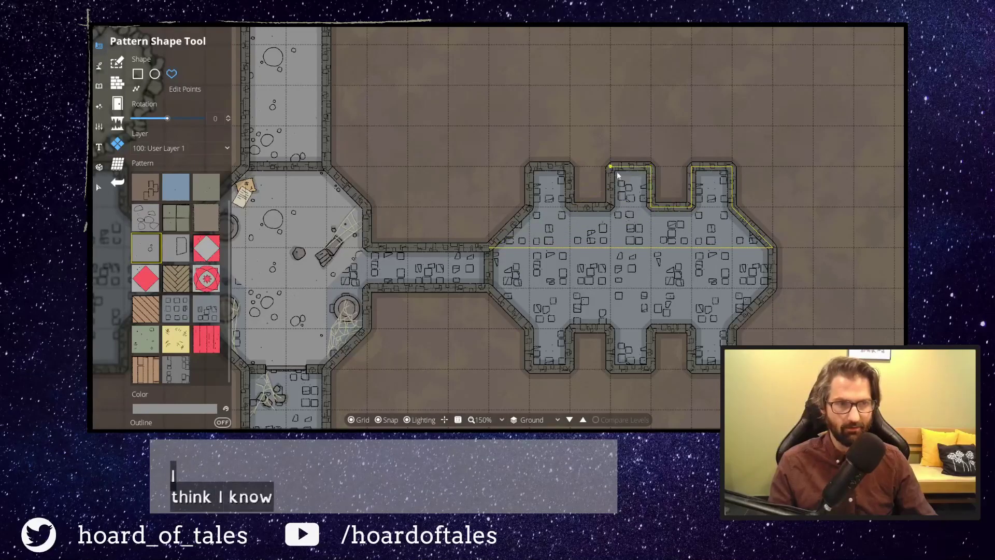
pyautogui.click(525, 213)
pyautogui.click(489, 248)
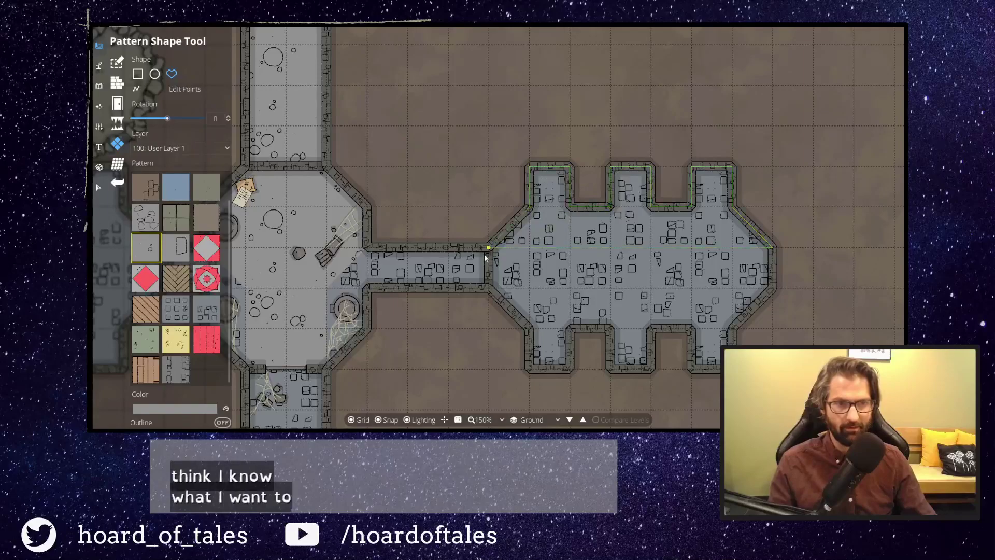
# Draw a matching light-grey stone floor polygon over the eastern chamber's southern part, including its three alcoves.
pyautogui.click(527, 330)
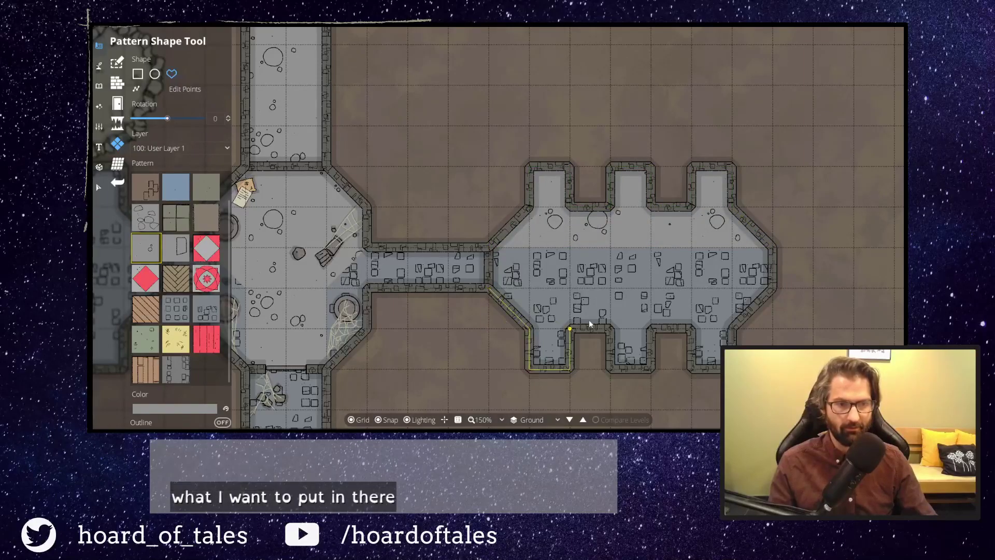
pyautogui.click(653, 374)
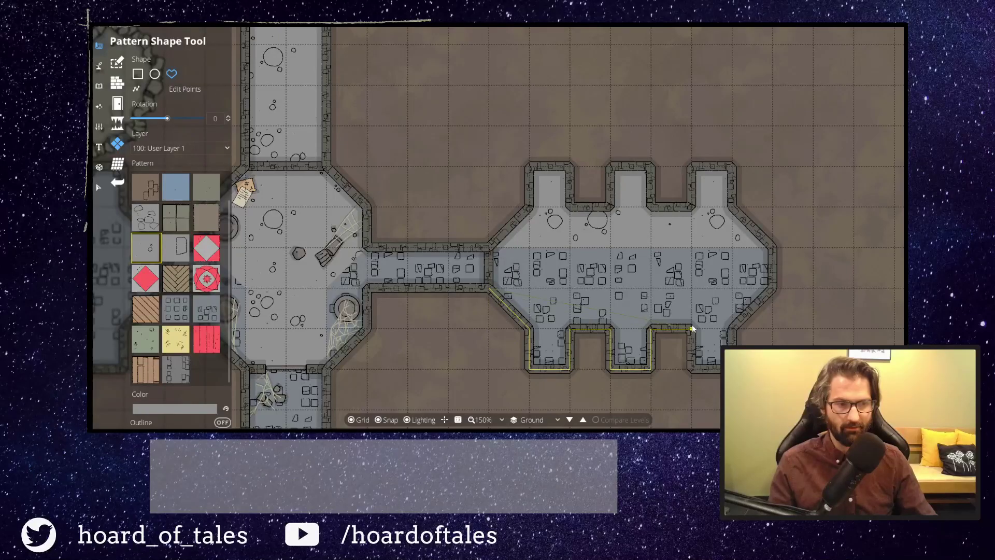
pyautogui.click(771, 291)
pyautogui.click(489, 290)
# Add light-grey floor rectangles across the chamber's central strip in line with the three alcove columns, leaving alternating squares of old floor.
pyautogui.moveTo(780, 319); pyautogui.dragTo(701, 292)
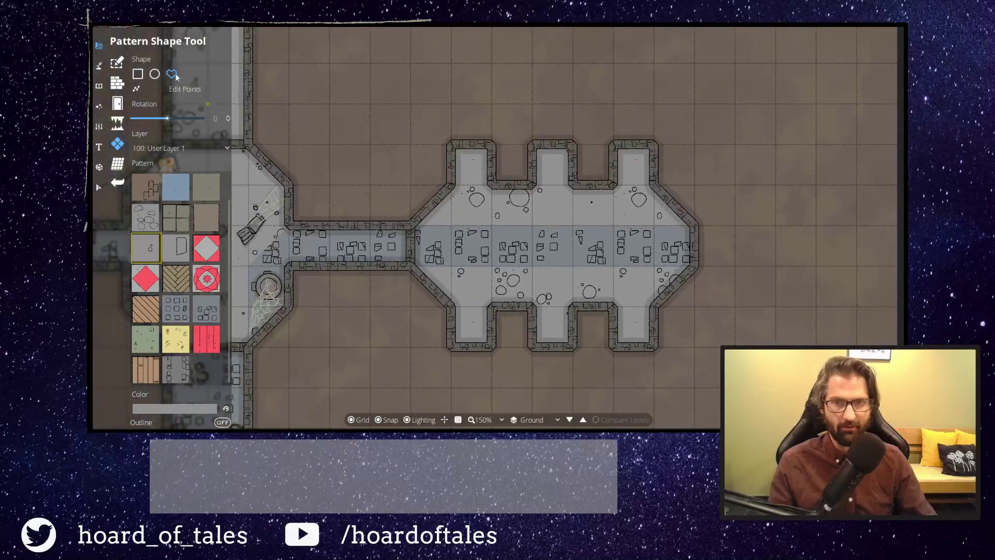
pyautogui.click(140, 74)
pyautogui.moveTo(479, 262); pyautogui.dragTo(482, 263)
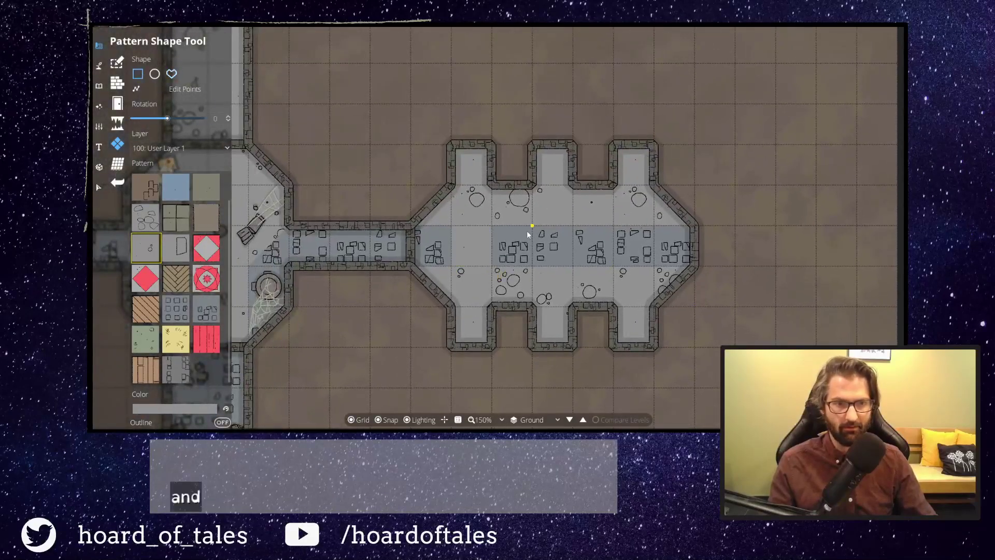
pyautogui.moveTo(610, 231); pyautogui.dragTo(666, 273)
# Switch to the Object Tool and search the full object library for sarcophagus.
pyautogui.moveTo(742, 329); pyautogui.dragTo(672, 344)
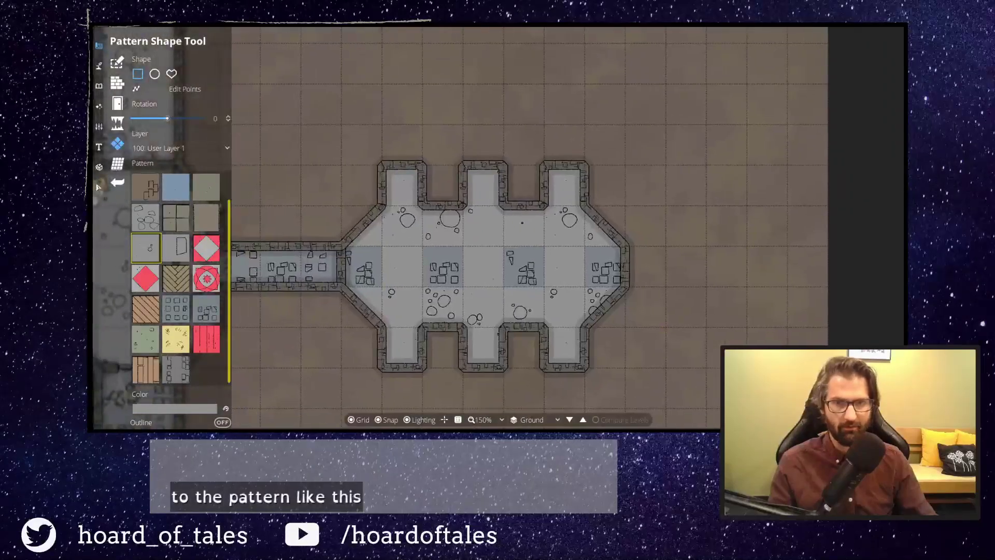
pyautogui.click(99, 66)
pyautogui.click(99, 86)
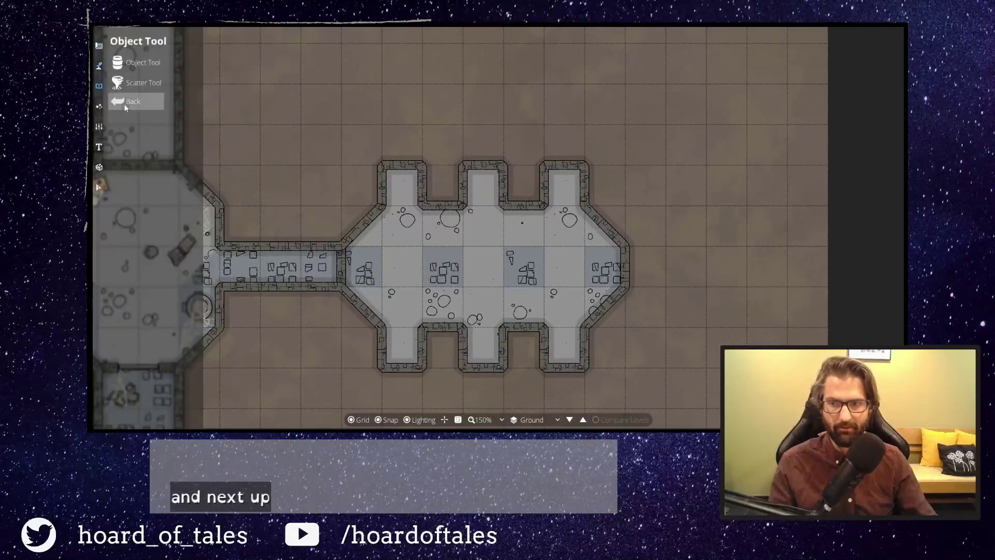
pyautogui.click(139, 63)
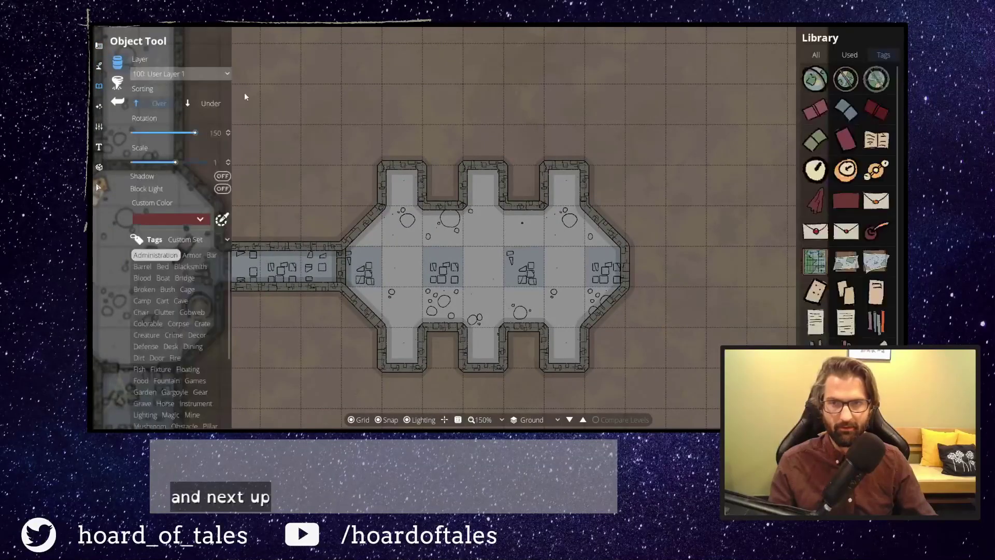
pyautogui.click(825, 54)
pyautogui.click(853, 71)
pyautogui.write('cobweb')
pyautogui.moveTo(853, 71); pyautogui.dragTo(795, 71)
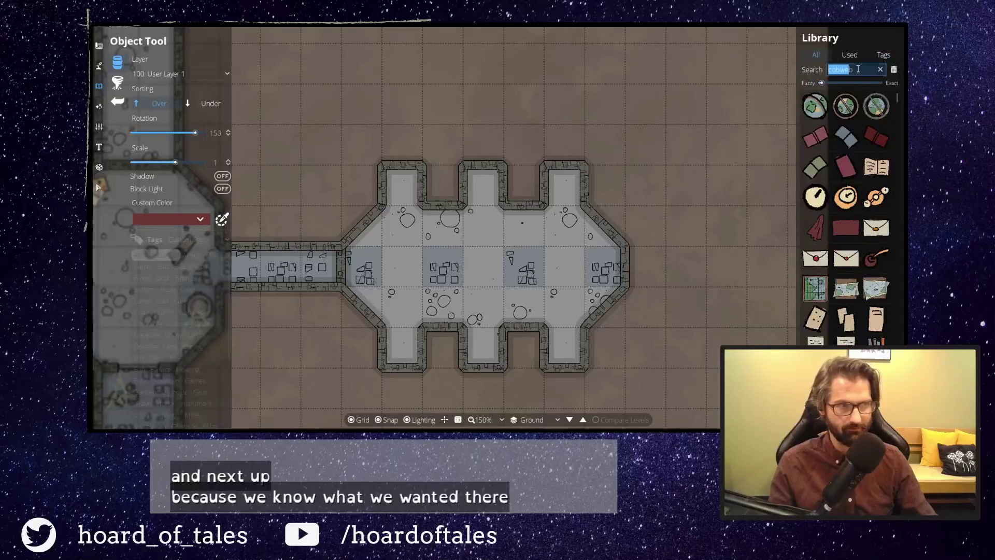
pyautogui.write('sarcophagu')
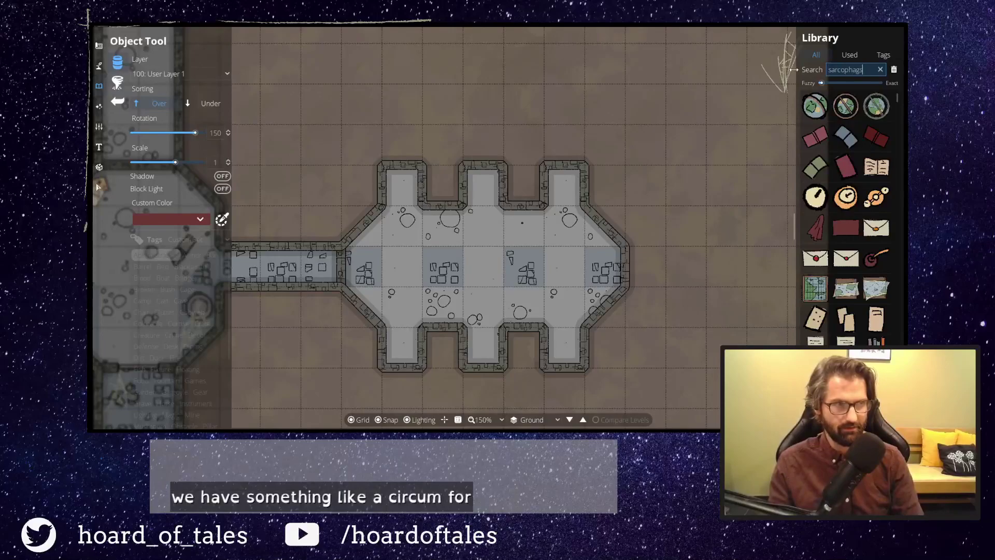
pyautogui.write('s')
# Try out a sarcophagus with a carved figure, rotated to -180 degrees and without shadow, in the northwest alcove.
pyautogui.click(817, 106)
pyautogui.scroll(2, 396, 207)
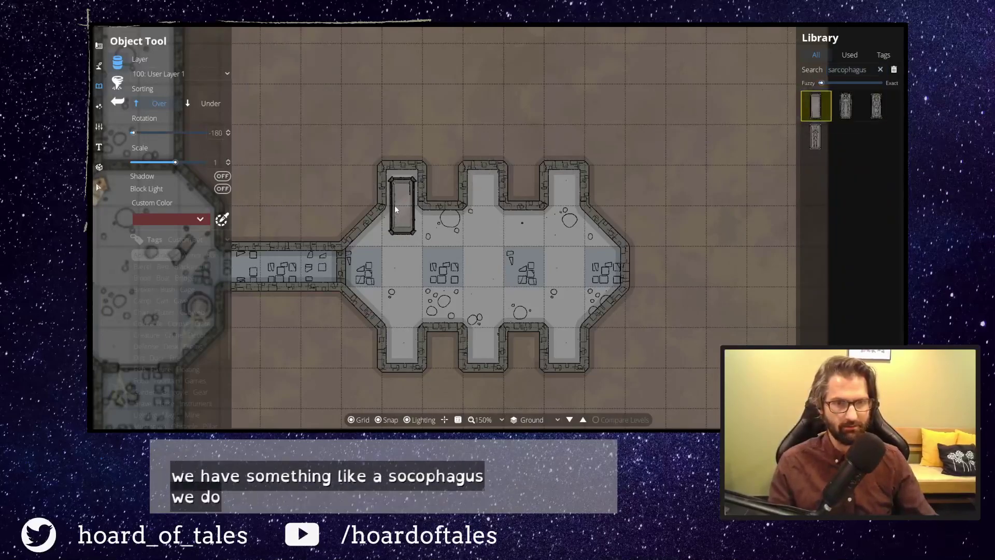
pyautogui.moveTo(818, 138)
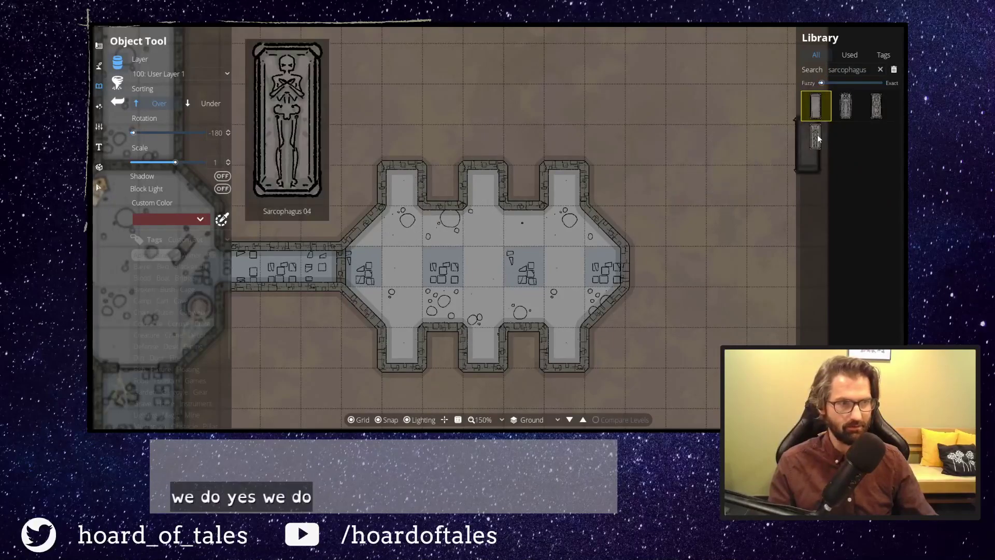
pyautogui.click(883, 108)
pyautogui.scroll(-6, 415, 203)
pyautogui.scroll(6, 418, 206)
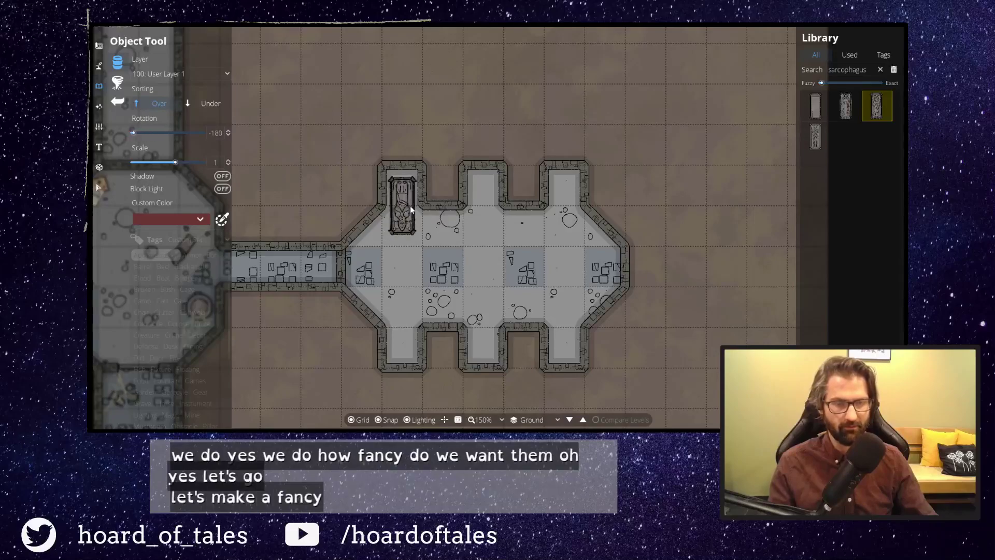
pyautogui.click(411, 209)
# Try out a second carved sarcophagus at 0 degrees in the middle southern alcove, and undo both sarcophagus placements.
pyautogui.click(846, 106)
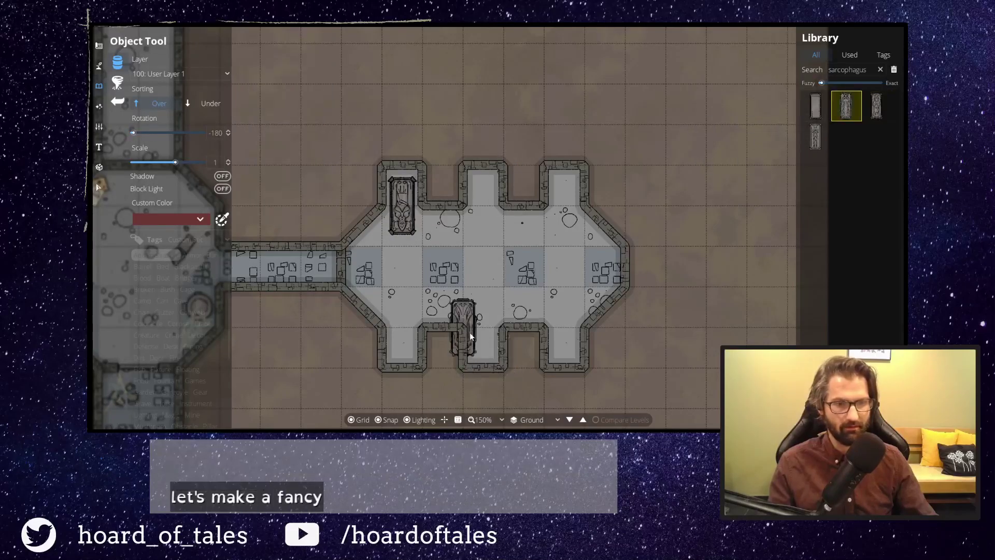
pyautogui.scroll(-4, 480, 328)
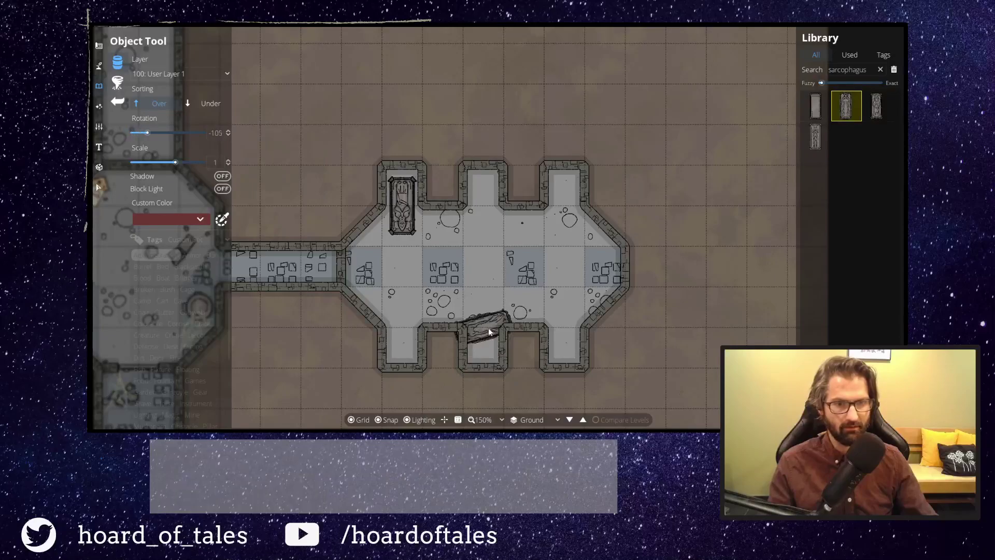
pyautogui.scroll(1, 488, 328)
pyautogui.click(488, 332)
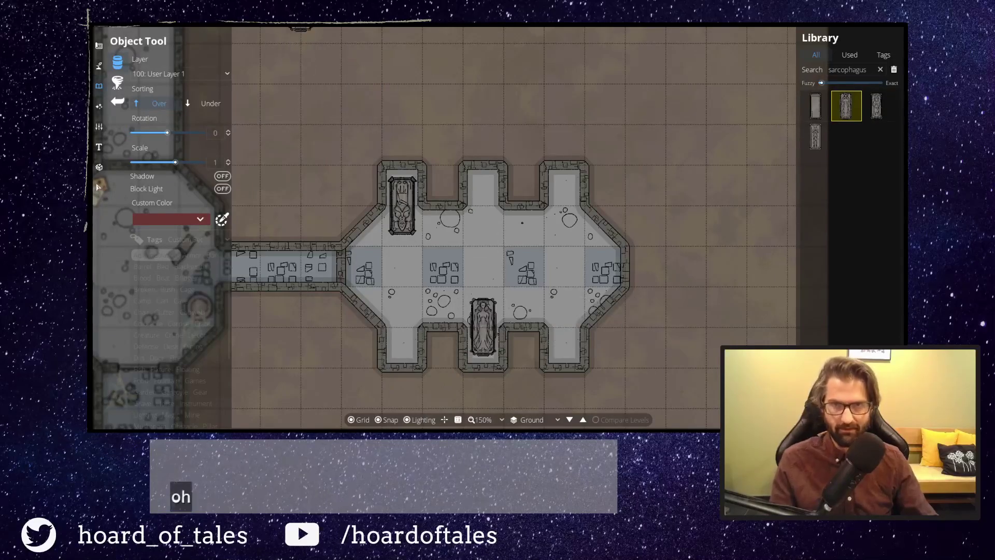
pyautogui.hotkey('ctrl', 'z')
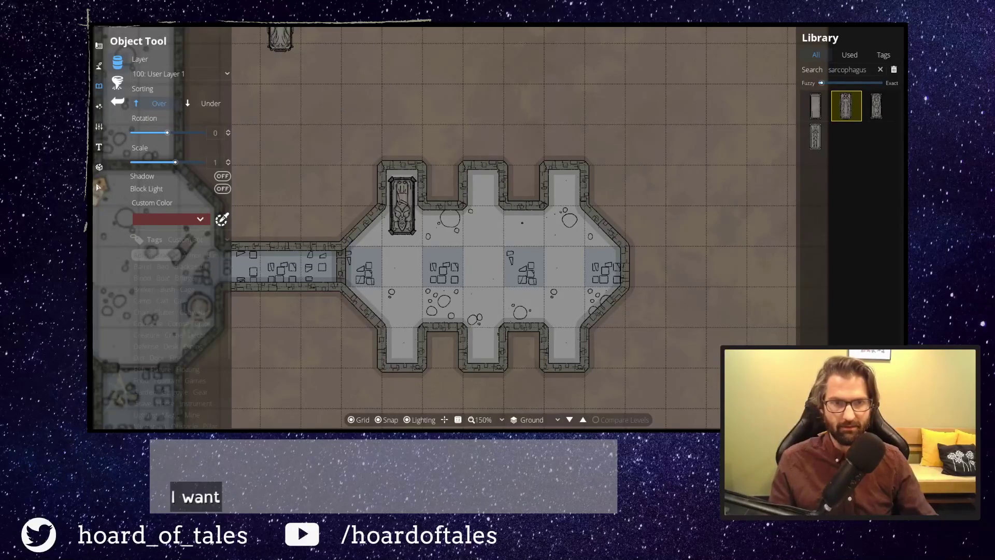
pyautogui.hotkey('ctrl', 'z')
# Turn on object shadows and place a carved-figure sarcophagus, rotated to -180 degrees, in the northwest alcove.
pyautogui.click(223, 177)
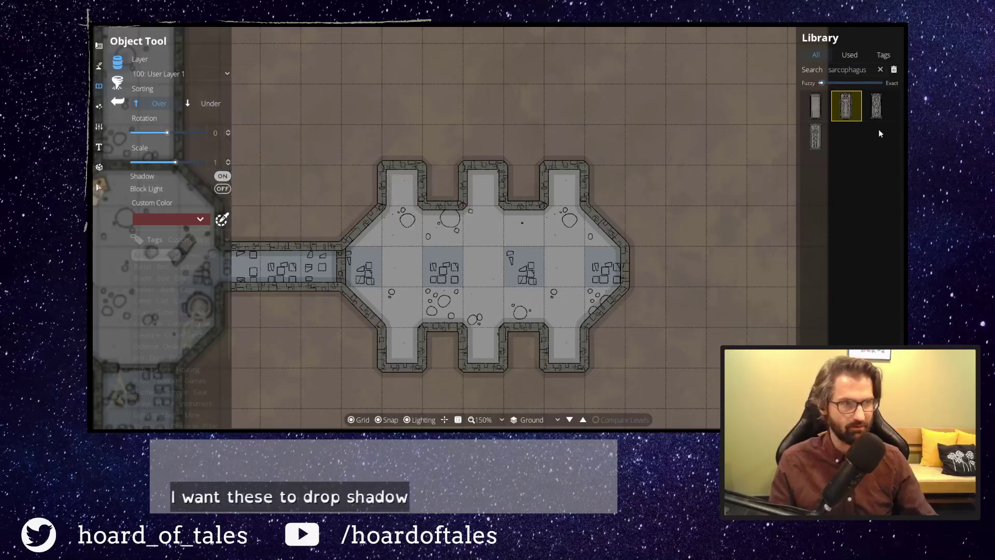
pyautogui.click(876, 106)
pyautogui.scroll(-12, 400, 207)
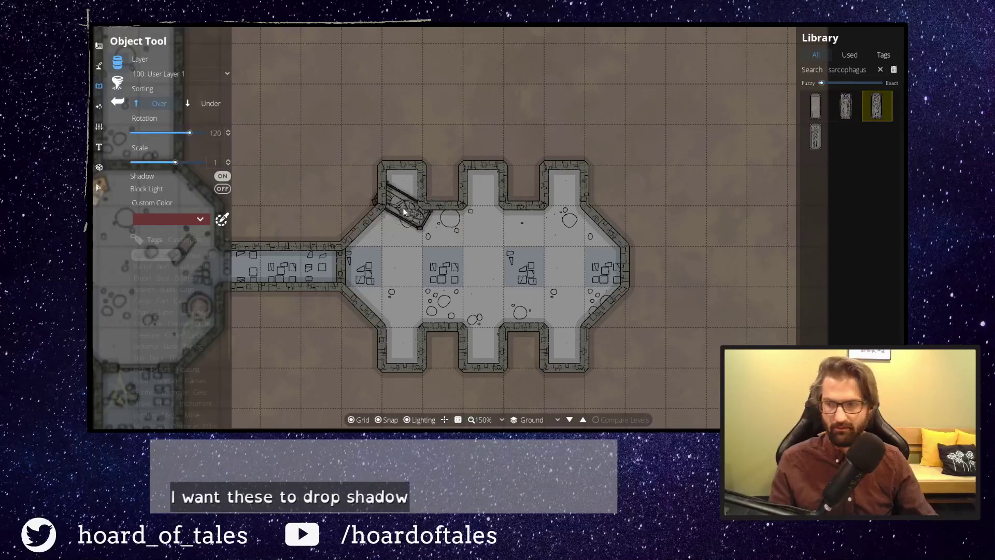
pyautogui.click(403, 211)
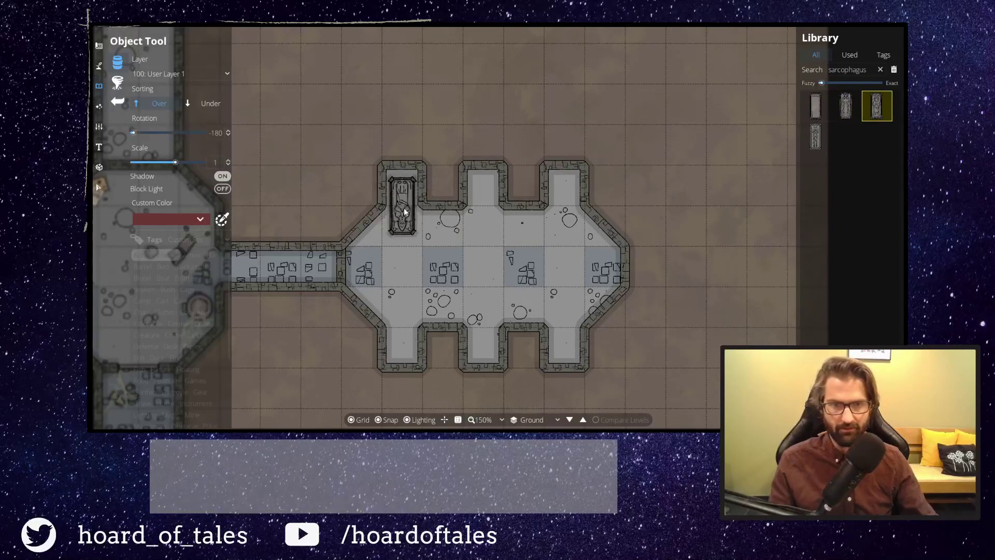
# Place the second carved-figure sarcophagus design, rotated to 0 degrees, in the middle southern alcove.
pyautogui.click(846, 106)
pyautogui.scroll(12, 479, 311)
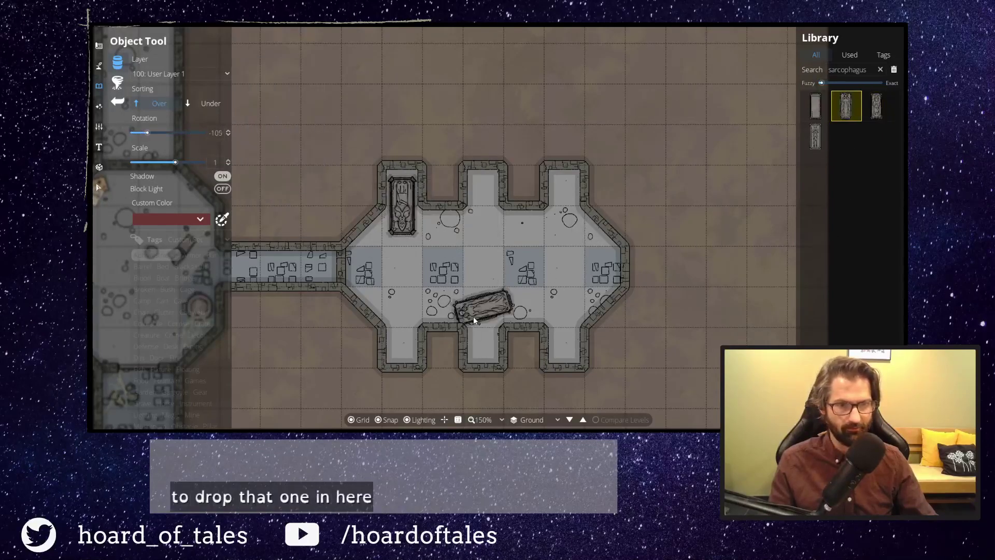
pyautogui.click(486, 325)
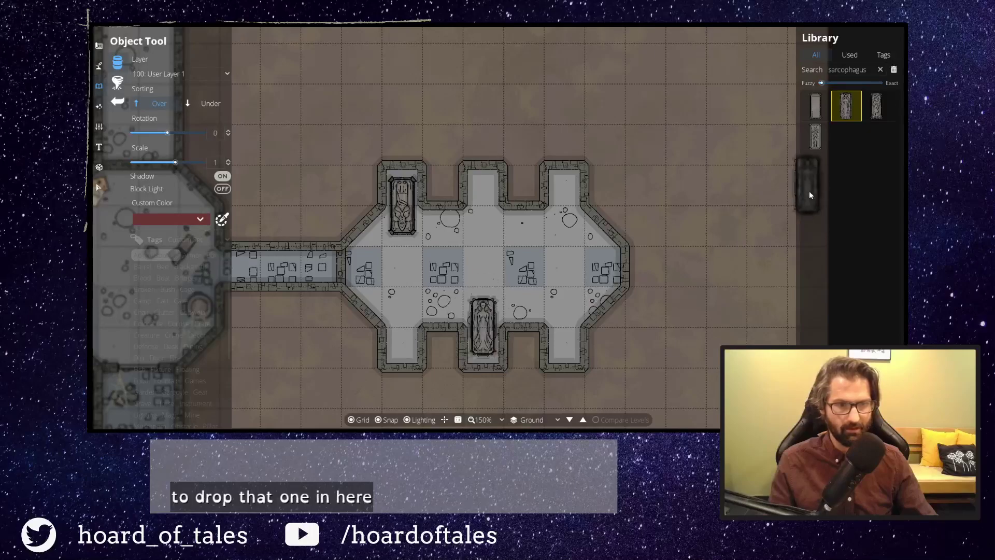
# Place the skeleton-carved Sarcophagus 04, rotated to -180 degrees, in the northeast alcove.
pyautogui.moveTo(820, 130)
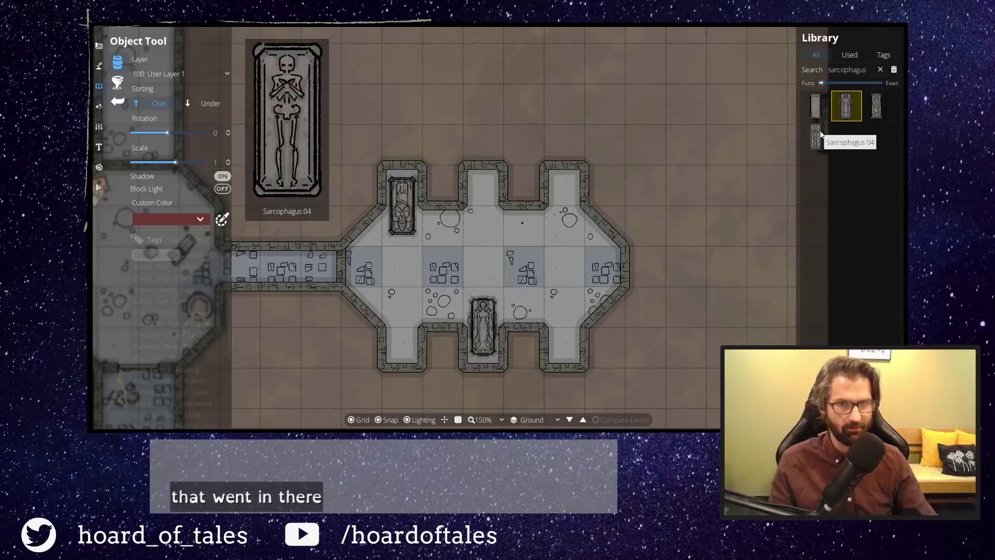
pyautogui.click(819, 135)
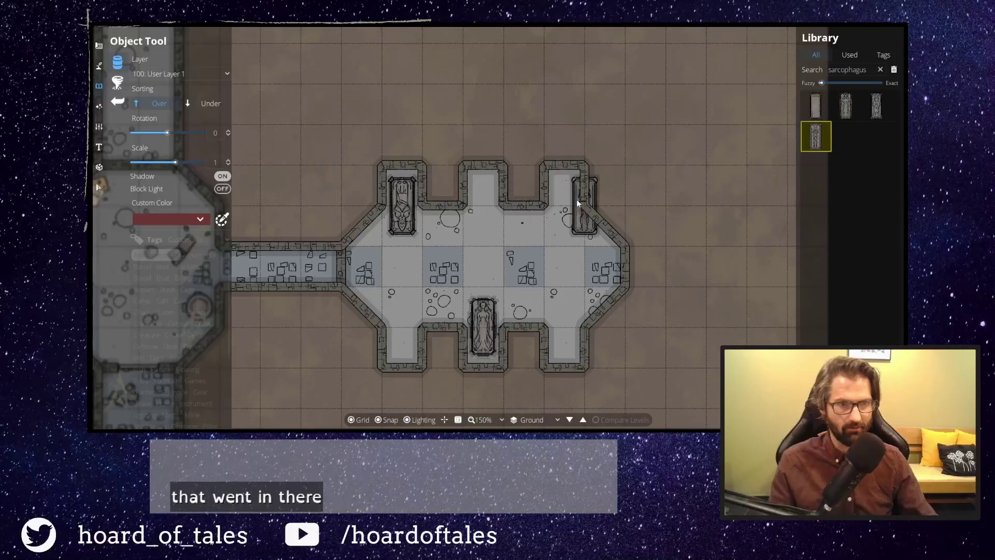
pyautogui.scroll(-8, 562, 207)
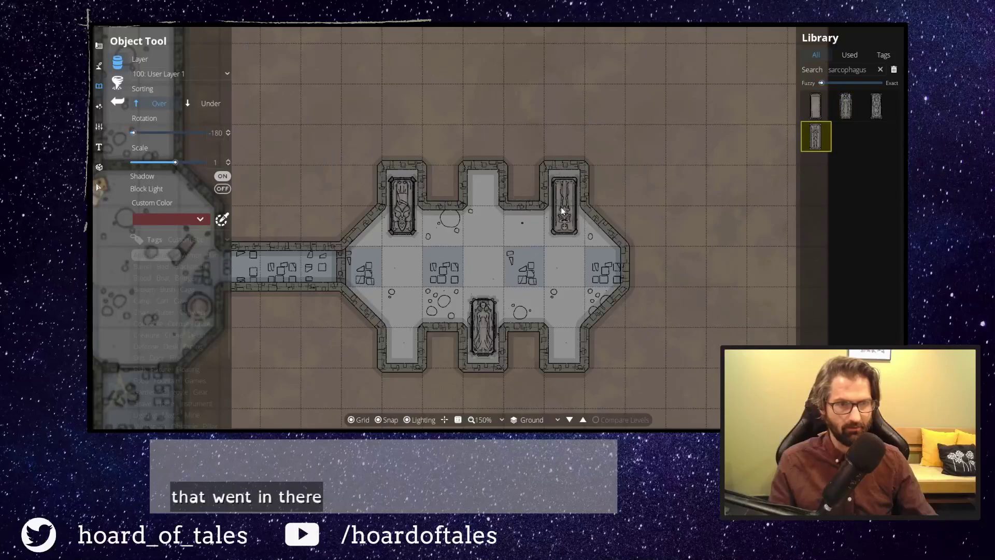
pyautogui.click(564, 211)
# Place the plain-lidded sarcophagus, rotated to -180 degrees, in the middle northern alcove of the burial chamber.
pyautogui.click(816, 106)
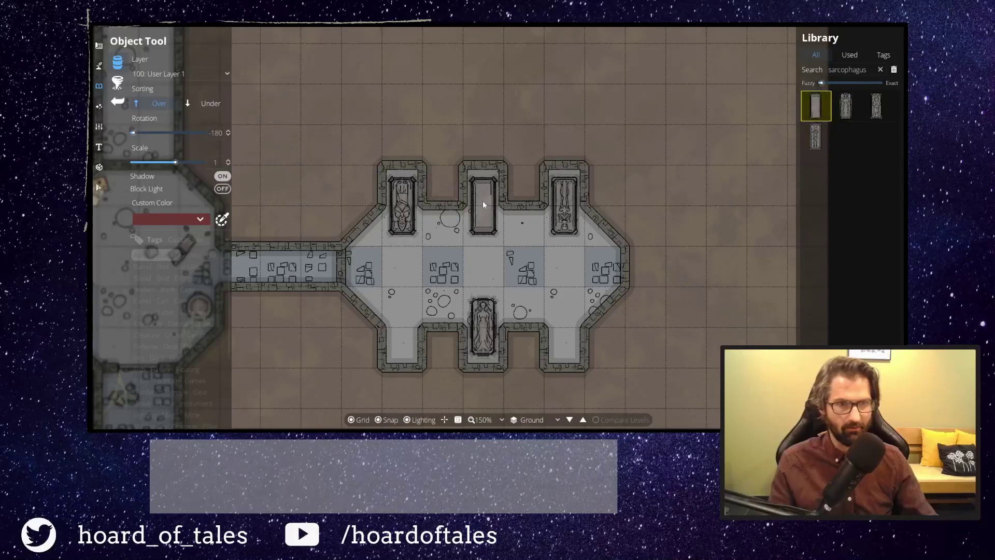
pyautogui.click(491, 204)
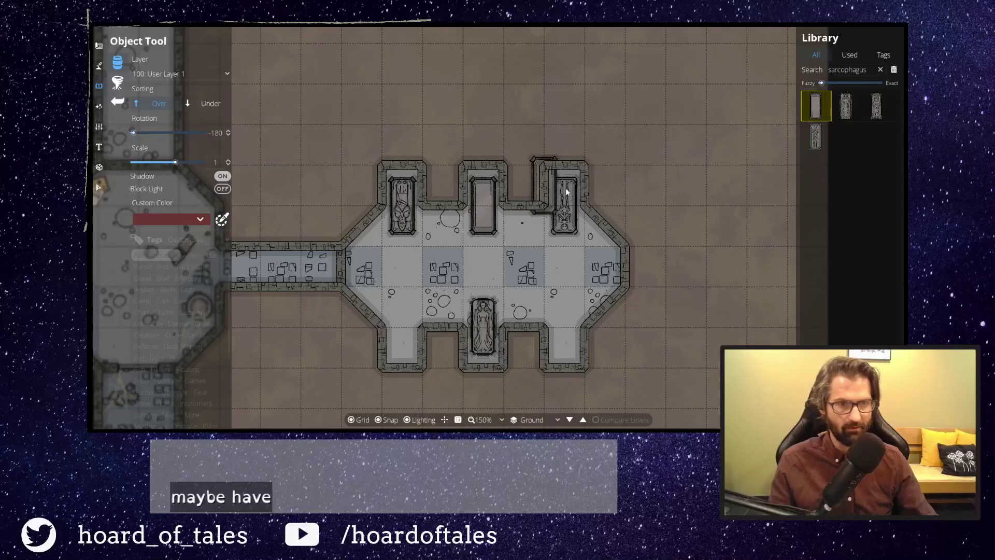
# Try the carved sarcophagus designs at 0 degrees in the southern alcoves, and place the plain-lidded one in the southwest alcove.
pyautogui.click(846, 106)
pyautogui.scroll(5, 398, 325)
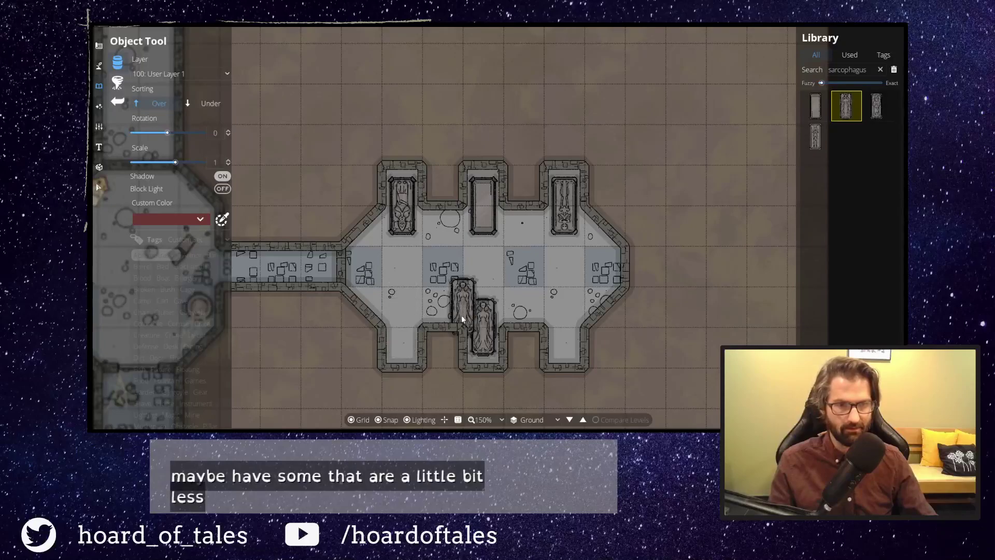
pyautogui.scroll(2, 482, 315)
pyautogui.click(500, 314)
pyautogui.click(877, 106)
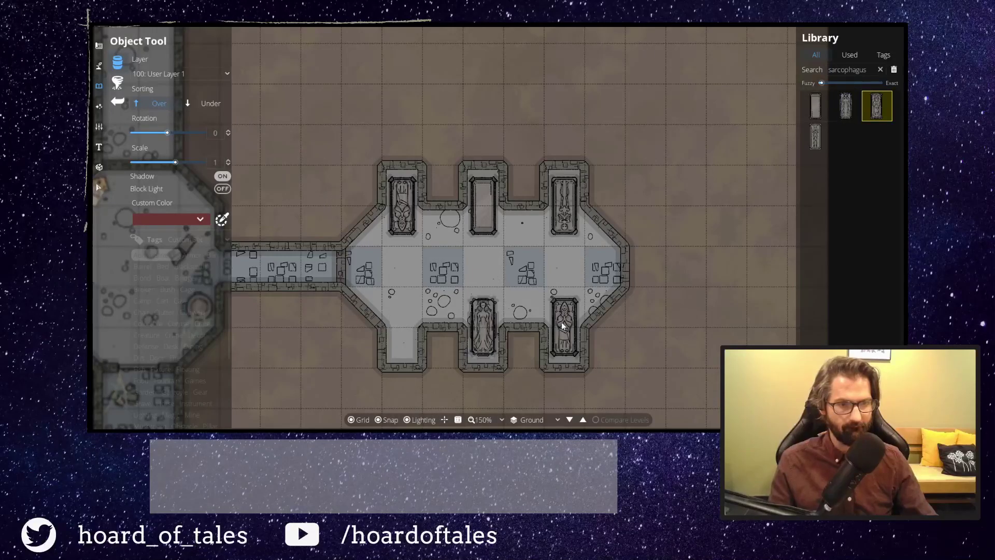
pyautogui.click(818, 109)
pyautogui.click(406, 326)
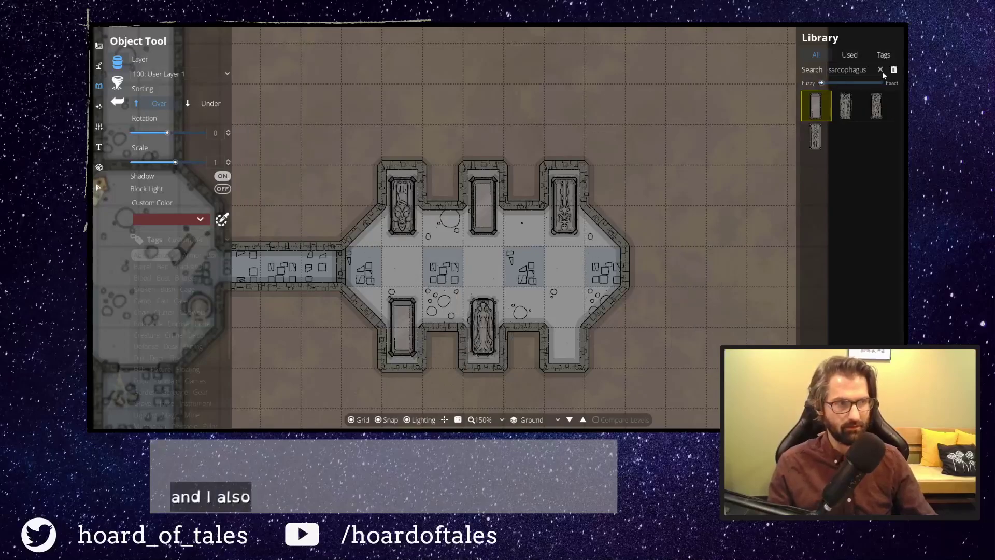
# Search the object library for "rubble".
pyautogui.doubleClick(854, 71)
pyautogui.write('debri')
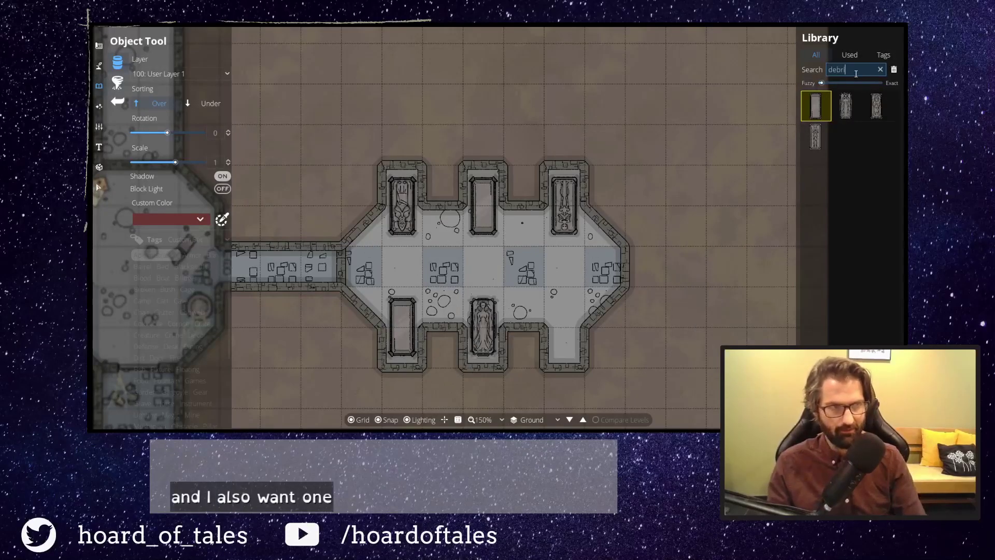
pyautogui.write('s')
pyautogui.press('BackSpace')
pyautogui.press('BackSpace')
pyautogui.press('BackSpace')
pyautogui.press('BackSpace')
pyautogui.press('BackSpace')
pyautogui.press('BackSpace')
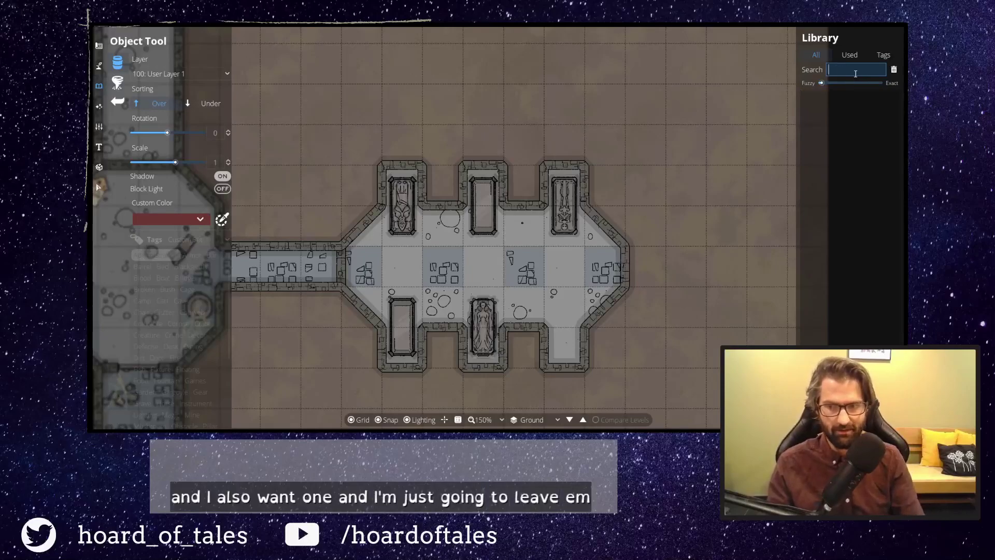
pyautogui.write('rubble')
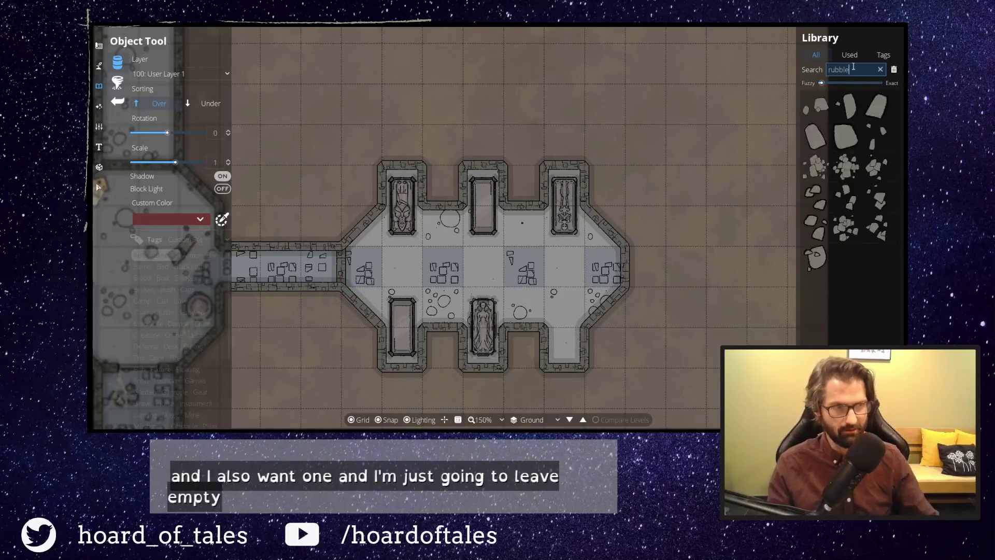
# Compare several rubble clusters and place a small stone cluster, rotated to 150 degrees, at the opening of the empty southeast alcove.
pyautogui.click(847, 167)
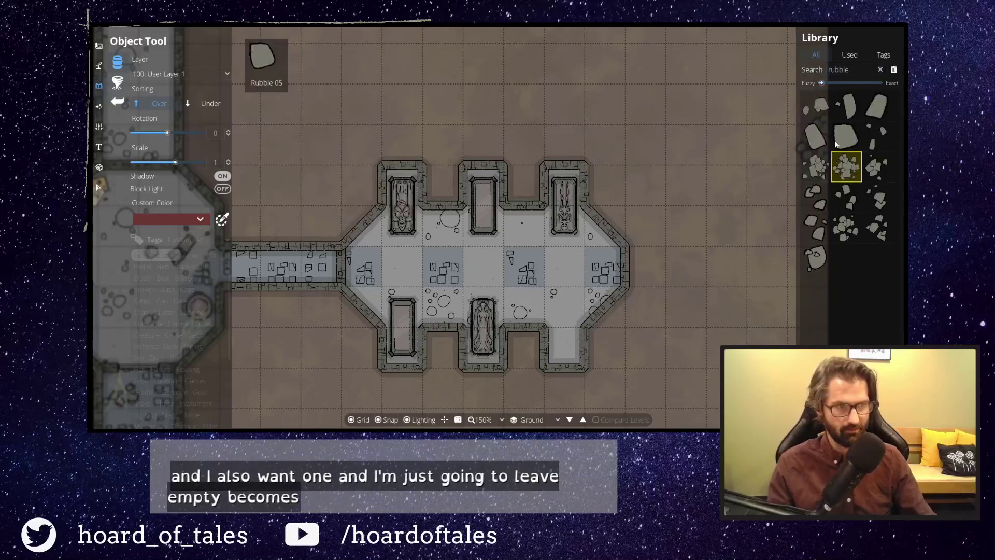
pyautogui.click(816, 167)
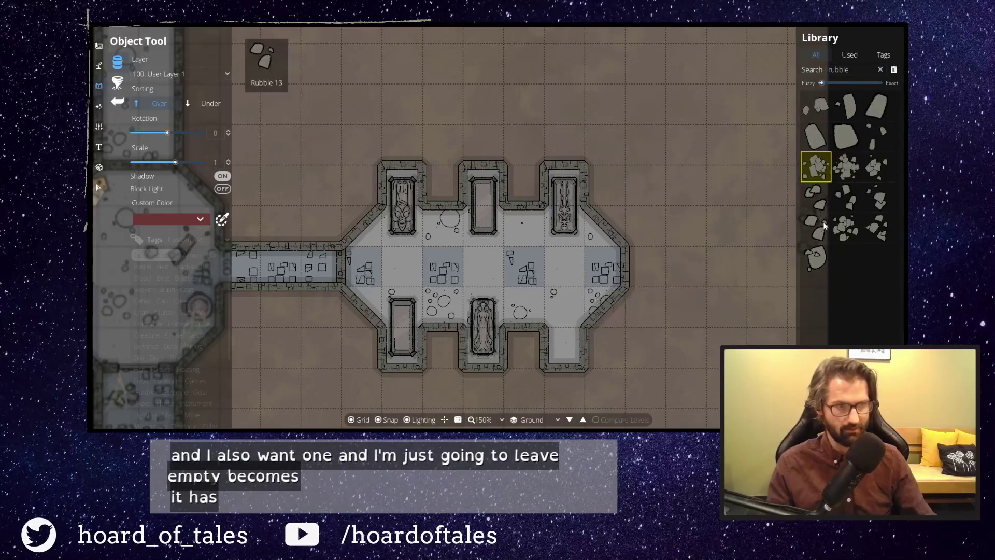
pyautogui.click(846, 227)
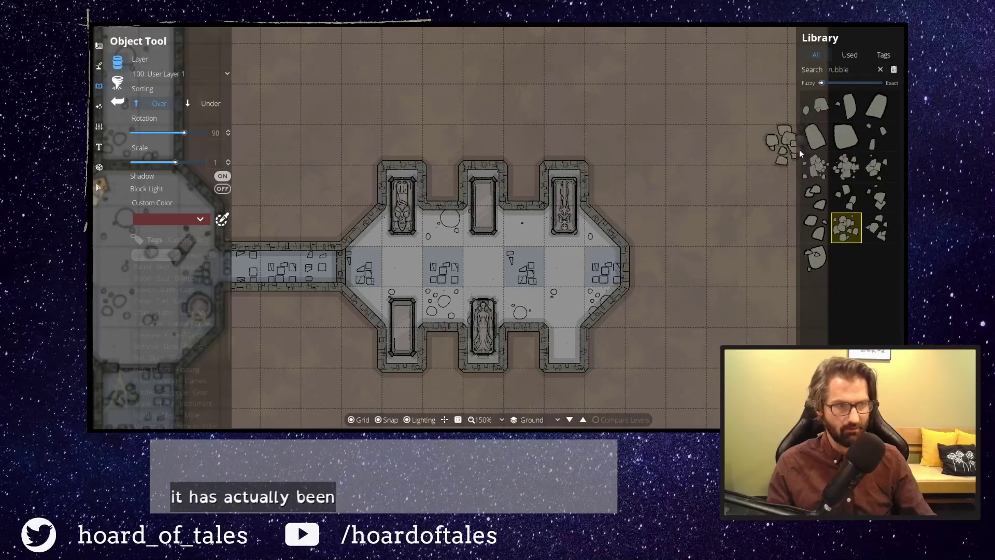
pyautogui.moveTo(843, 164)
pyautogui.scroll(4, 551, 334)
pyautogui.click(845, 179)
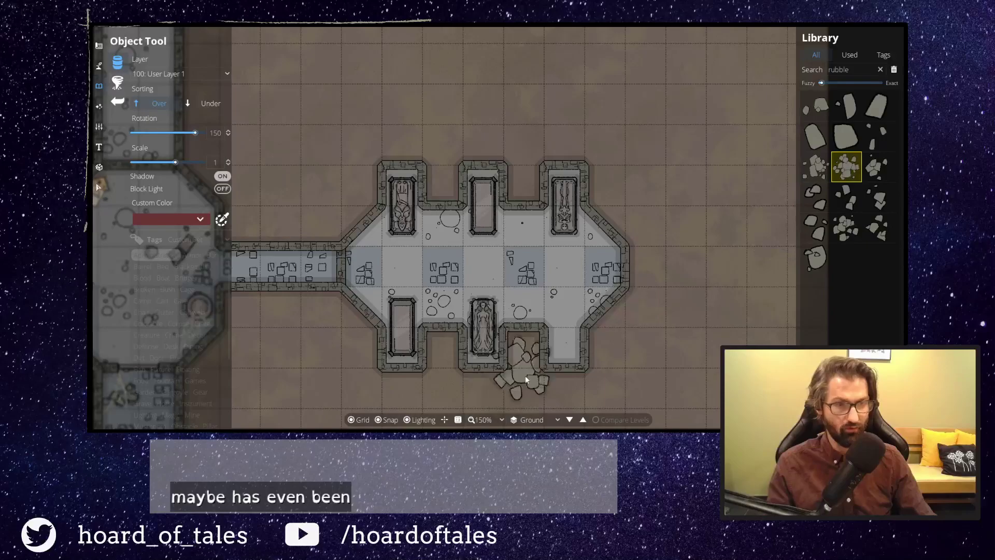
pyautogui.click(877, 166)
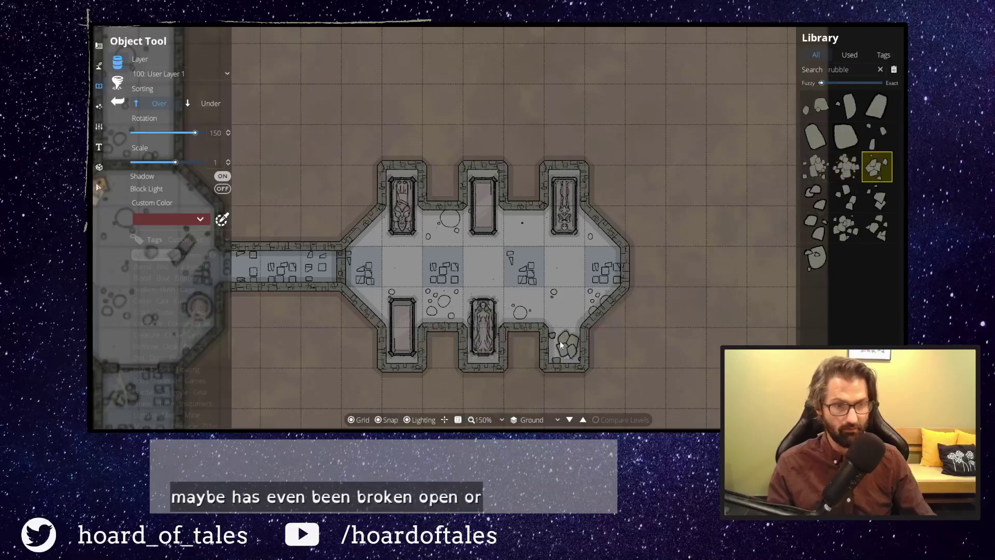
pyautogui.click(564, 334)
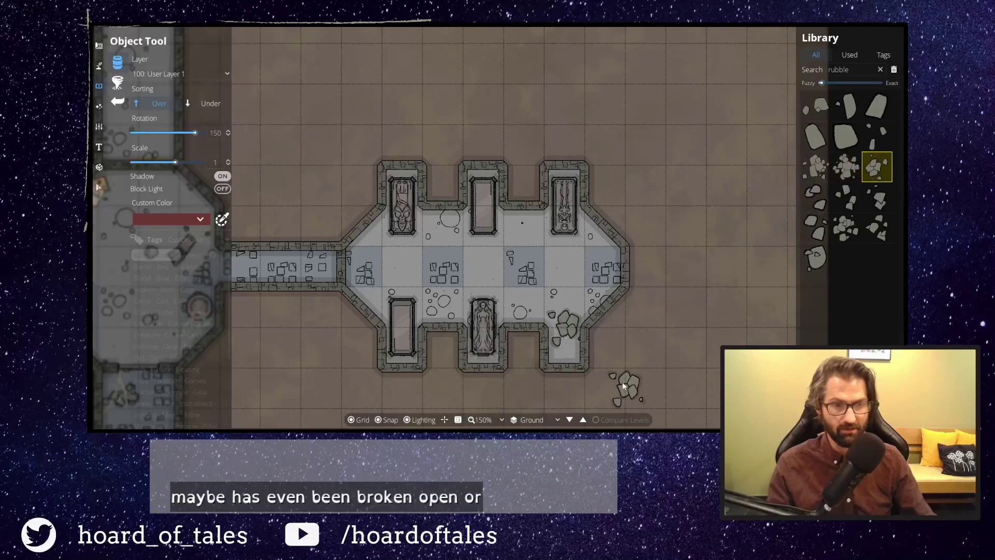
pyautogui.moveTo(653, 353); pyautogui.dragTo(701, 288)
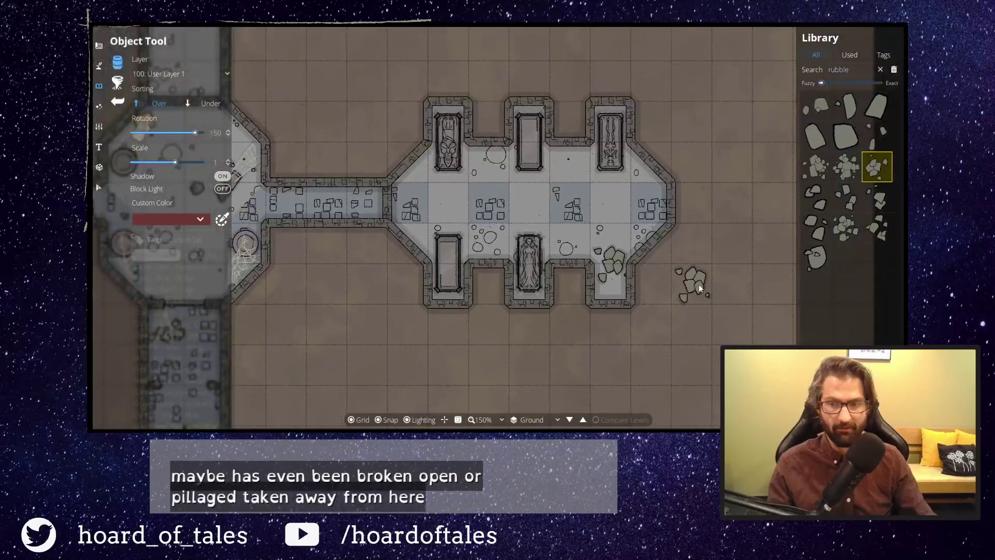
pyautogui.scroll(1, 699, 288)
# Browse the library's object tags from Bar through Chair for pieces that could form a shrine in the burial chamber.
pyautogui.click(173, 340)
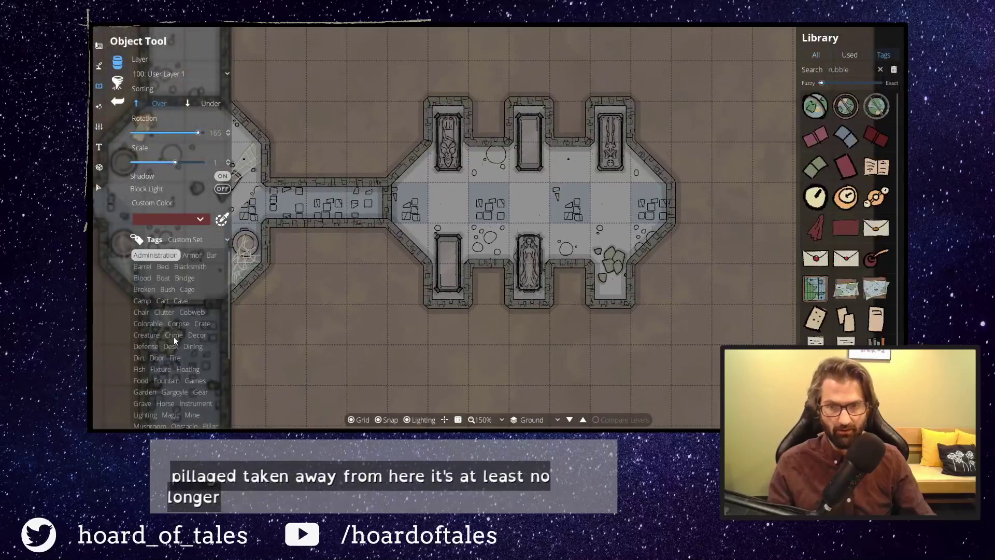
pyautogui.scroll(-2, 204, 298)
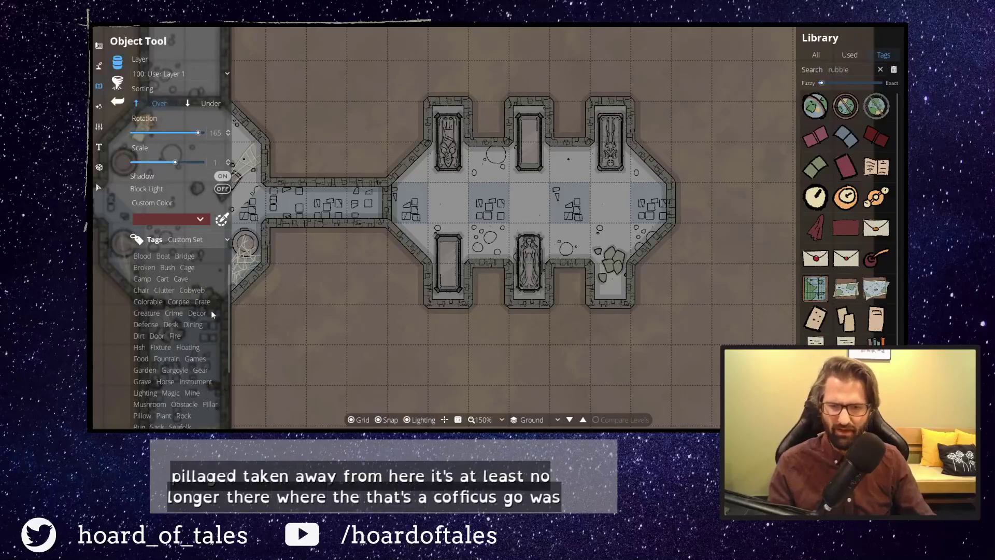
pyautogui.scroll(-5, 163, 337)
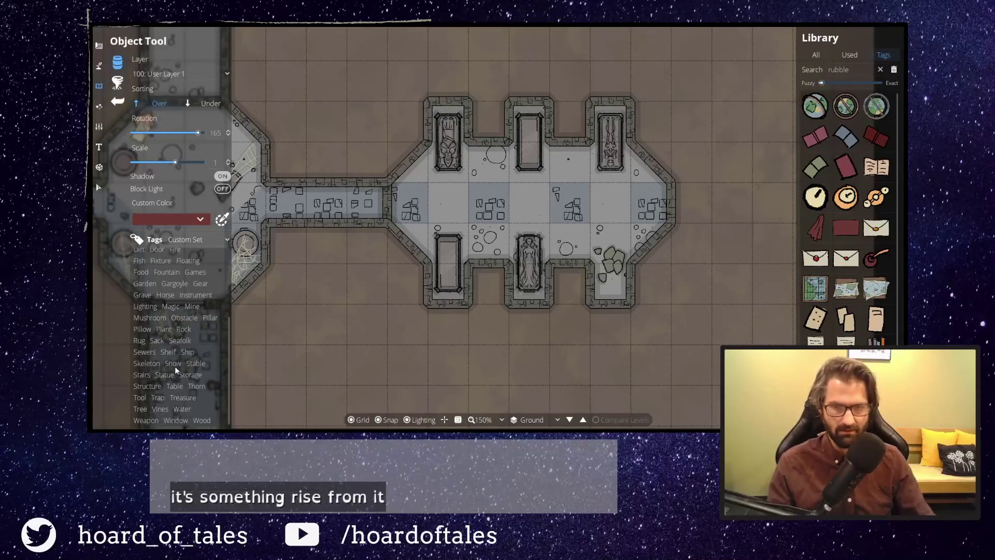
pyautogui.scroll(4, 179, 347)
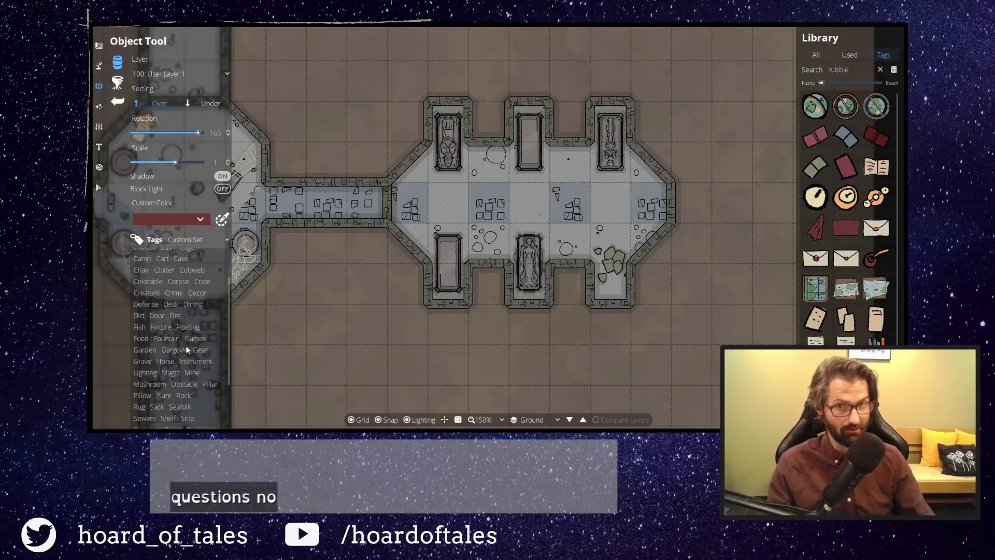
pyautogui.scroll(2, 178, 350)
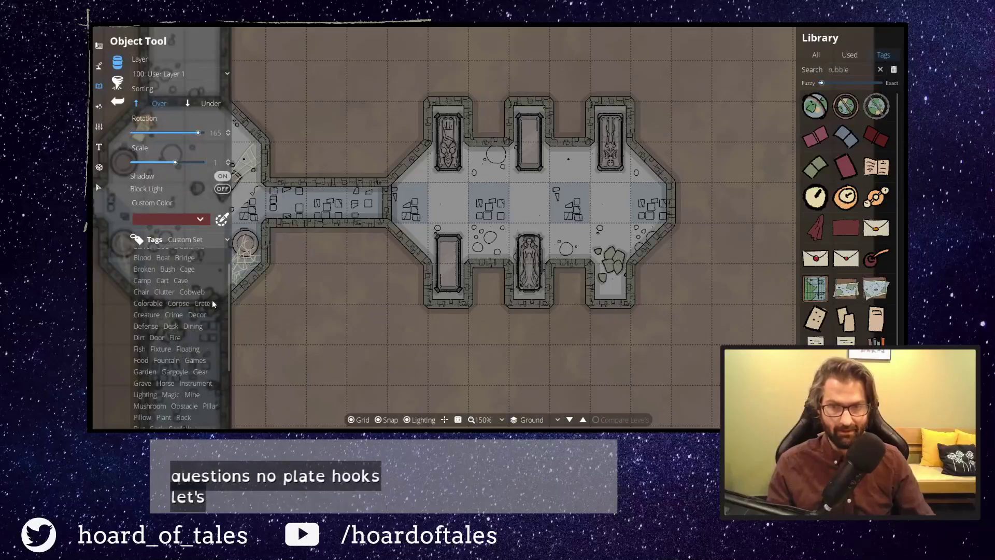
pyautogui.scroll(2, 173, 344)
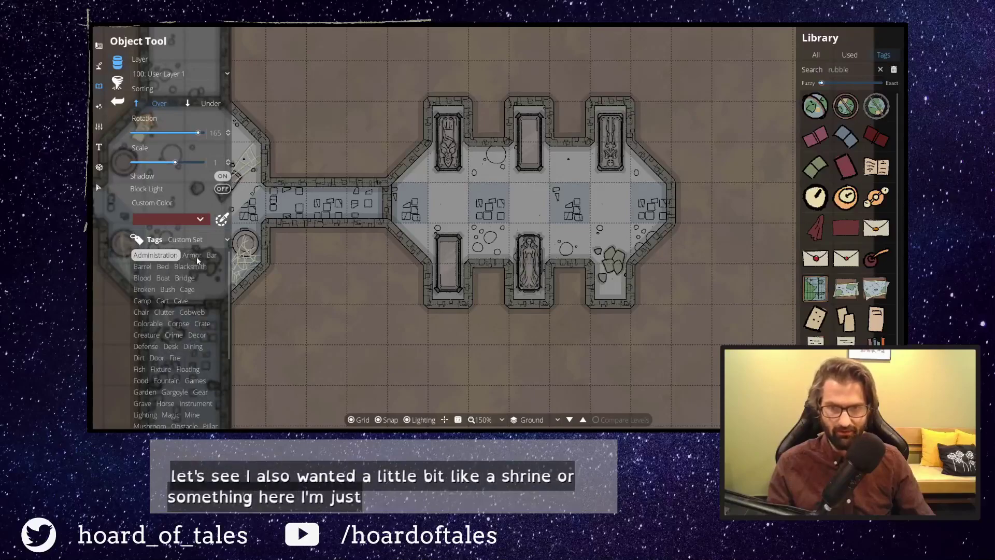
pyautogui.click(211, 255)
pyautogui.click(143, 267)
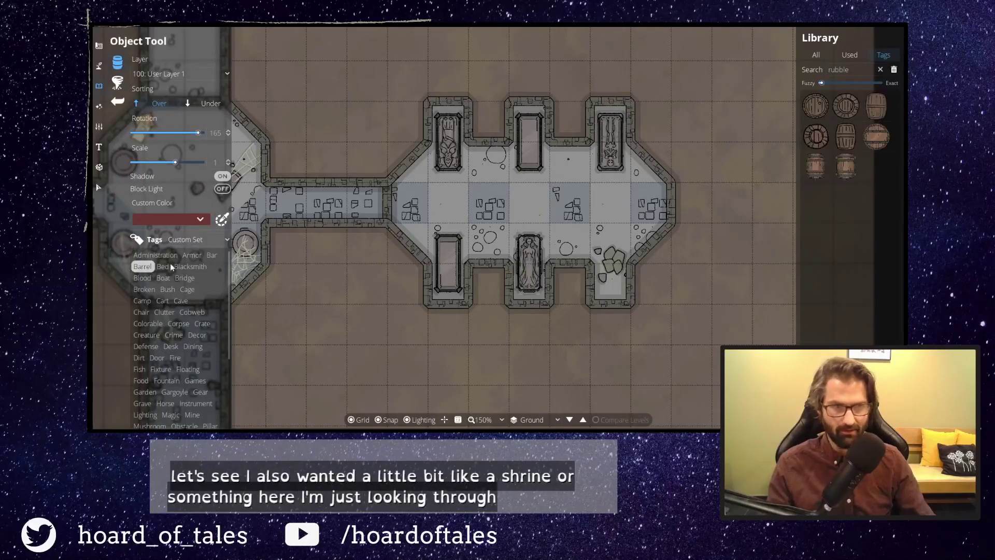
pyautogui.click(164, 268)
pyautogui.click(145, 279)
pyautogui.click(164, 279)
pyautogui.click(185, 280)
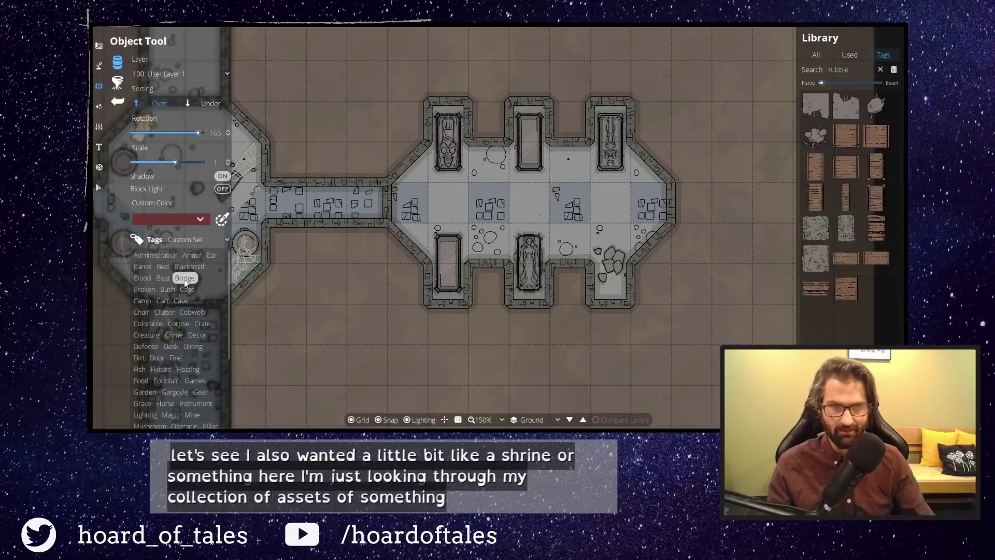
pyautogui.click(187, 290)
pyautogui.click(170, 290)
pyautogui.click(158, 301)
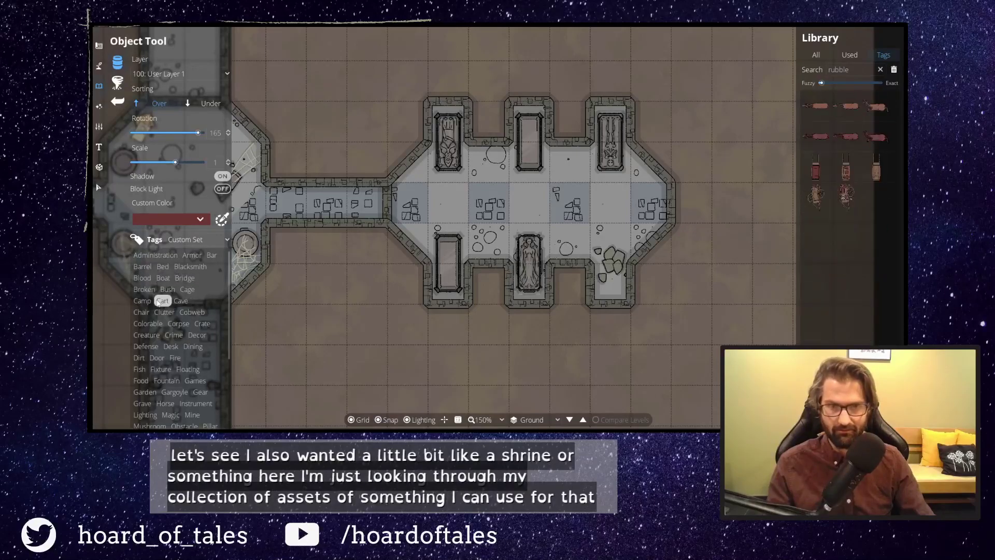
pyautogui.click(148, 311)
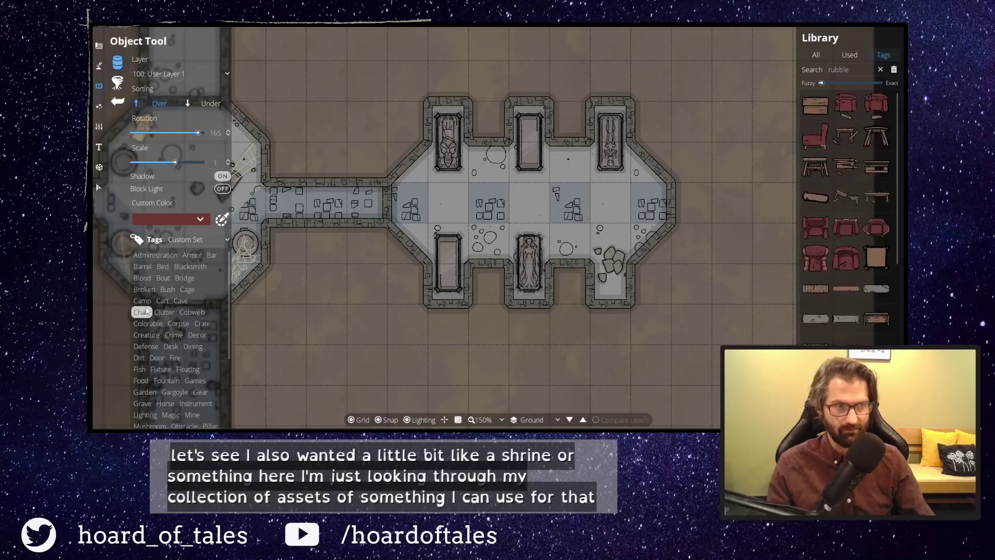
# Check the Cobweb tag and look through the Clutter objects for shrine decorations.
pyautogui.click(182, 313)
pyautogui.click(163, 313)
pyautogui.scroll(-2, 876, 331)
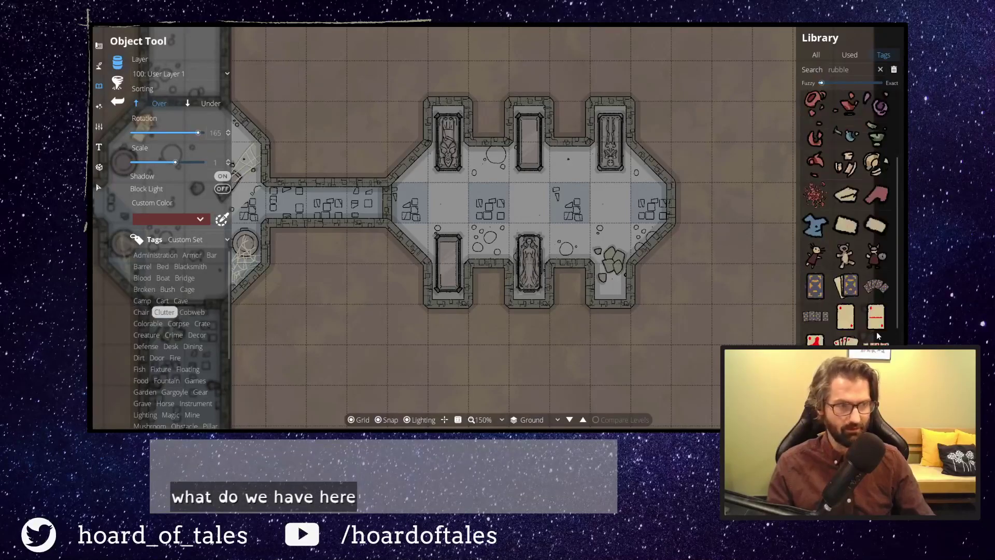
pyautogui.scroll(-5, 885, 338)
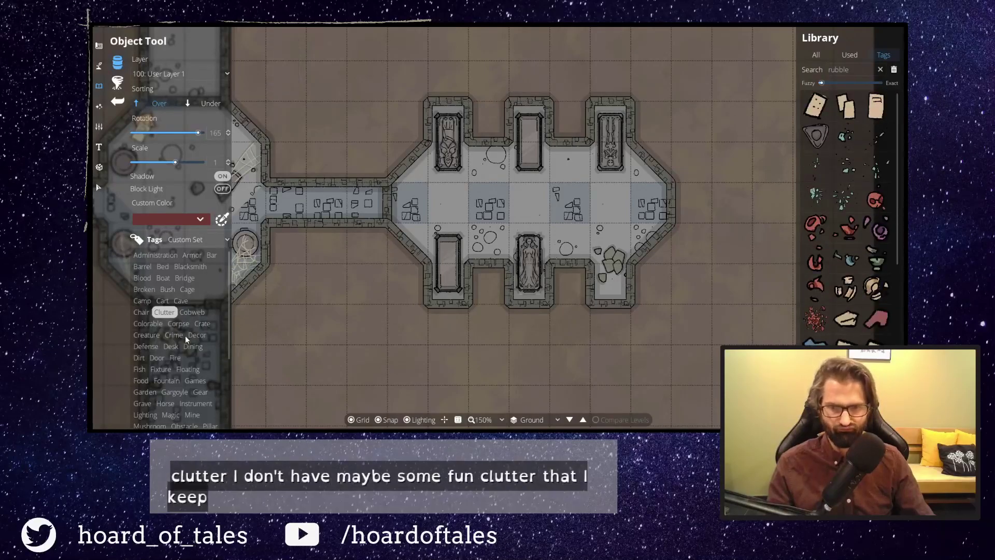
# Look through the Plant, Rock, Pillow, Sack and Seafolk tagged objects for shrine pieces.
pyautogui.scroll(-1, 182, 338)
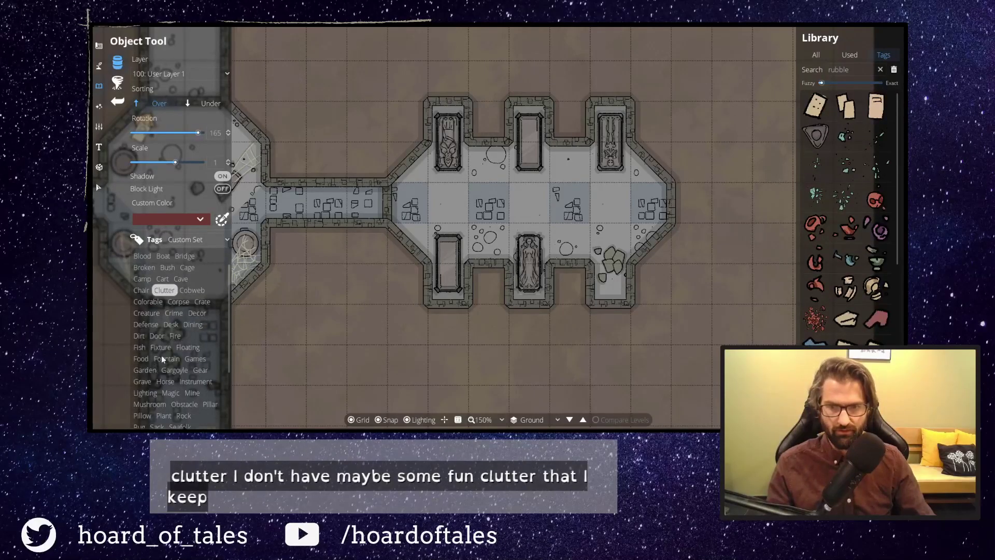
pyautogui.scroll(-1, 179, 340)
pyautogui.scroll(-1, 180, 337)
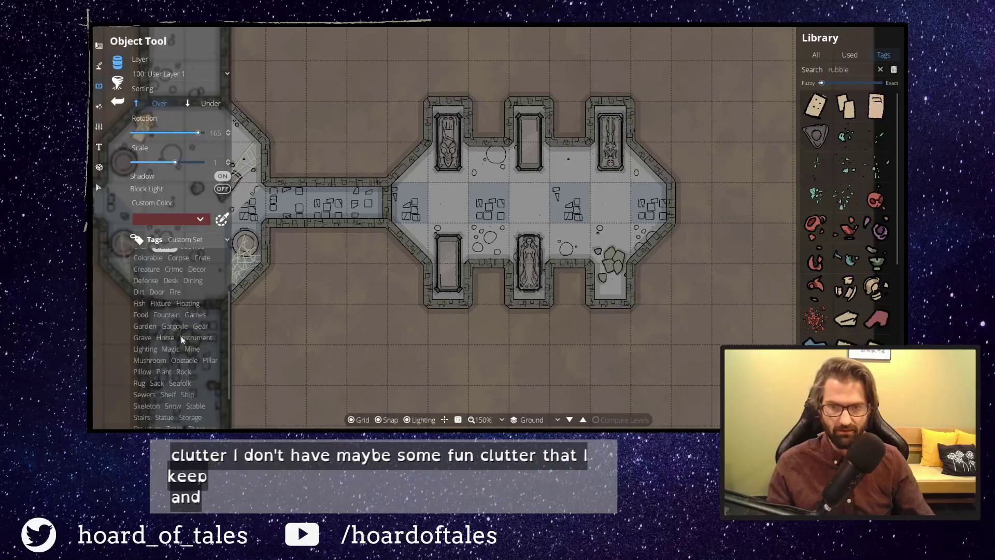
pyautogui.click(166, 370)
pyautogui.click(184, 371)
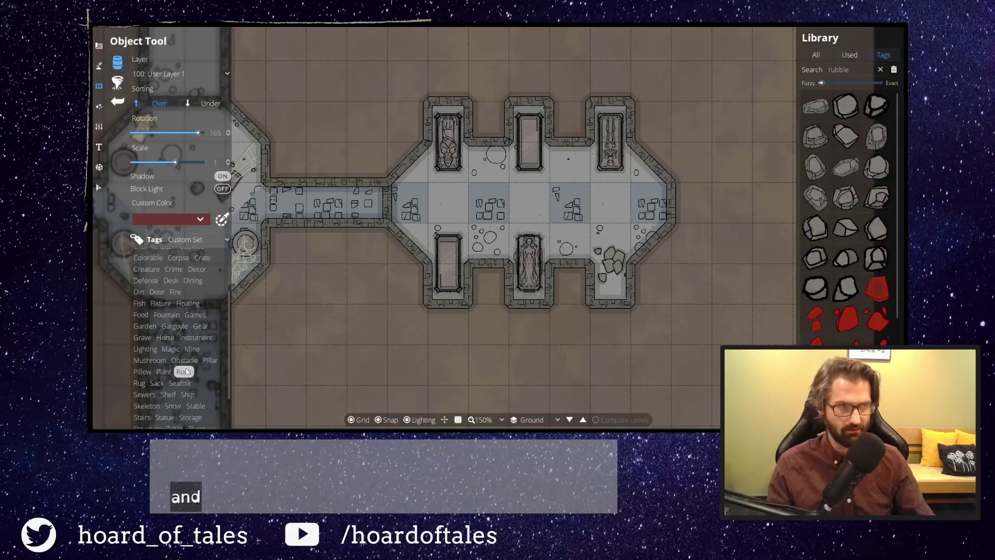
pyautogui.click(140, 370)
pyautogui.click(156, 383)
pyautogui.scroll(-2, 161, 378)
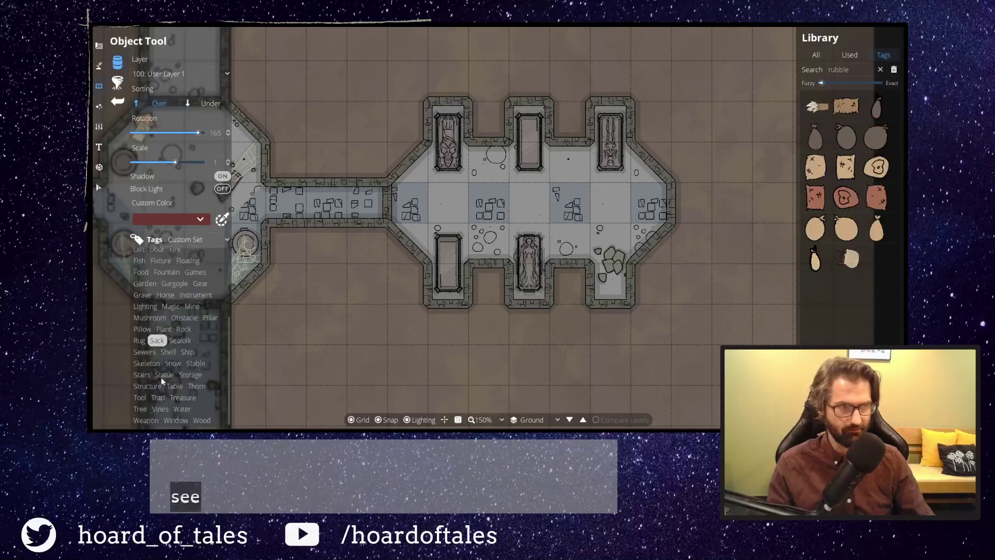
pyautogui.click(180, 340)
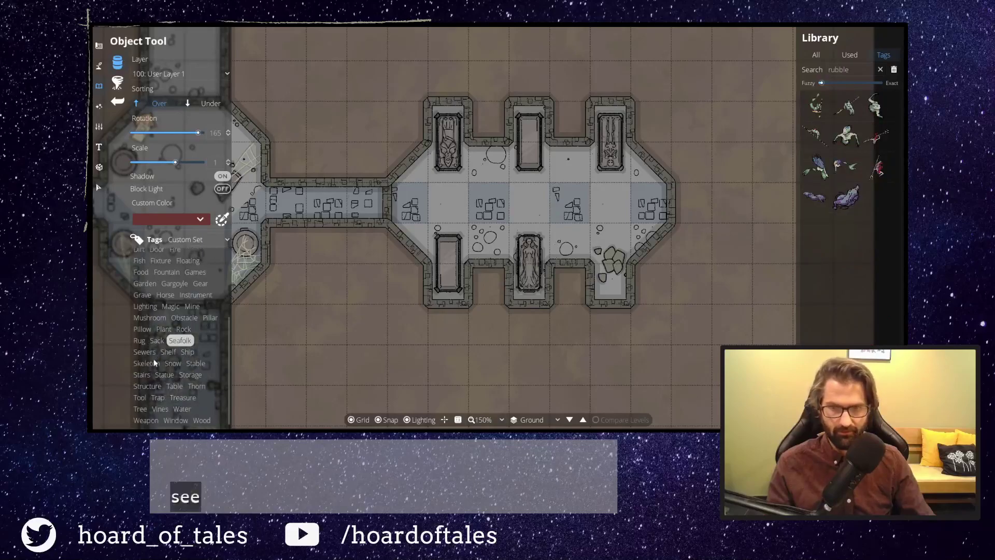
# Place a stone statue from the Statue objects, scaled to 1.5, at the east end of the burial chamber.
pyautogui.click(163, 374)
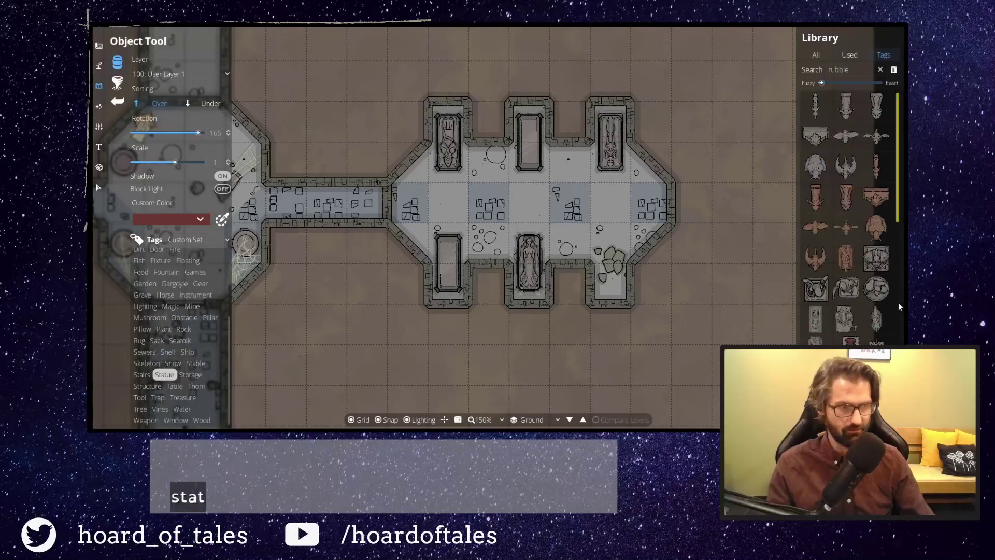
pyautogui.scroll(-3, 878, 306)
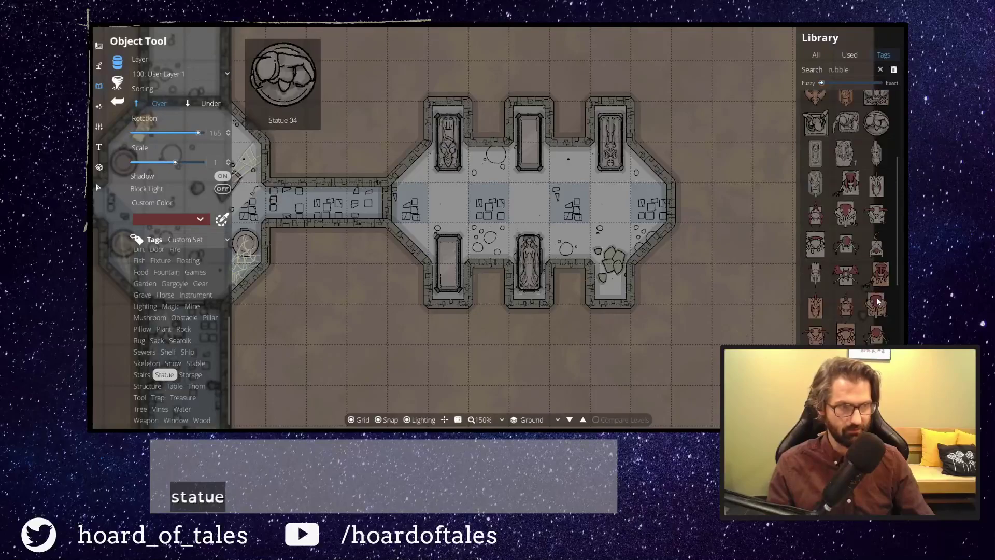
pyautogui.scroll(-3, 878, 302)
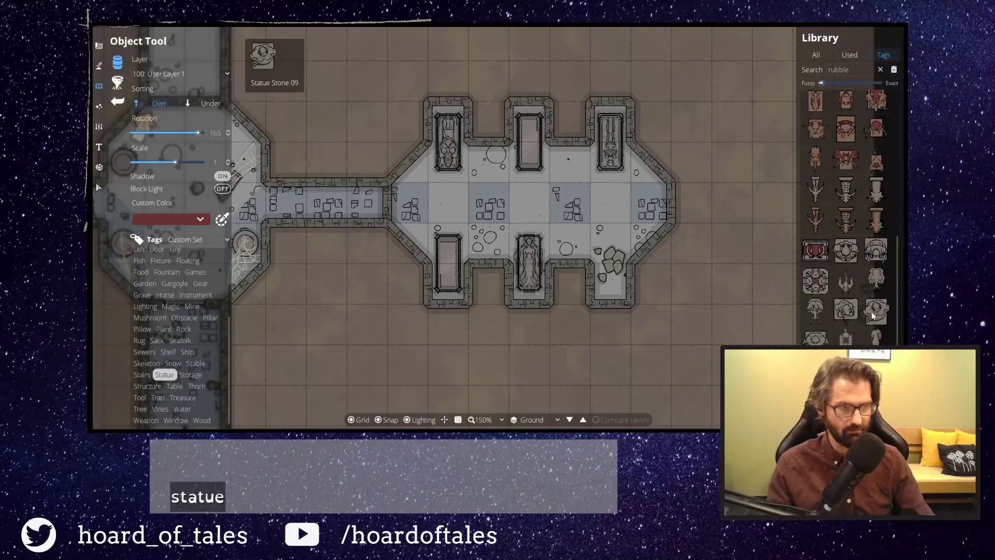
pyautogui.click(846, 310)
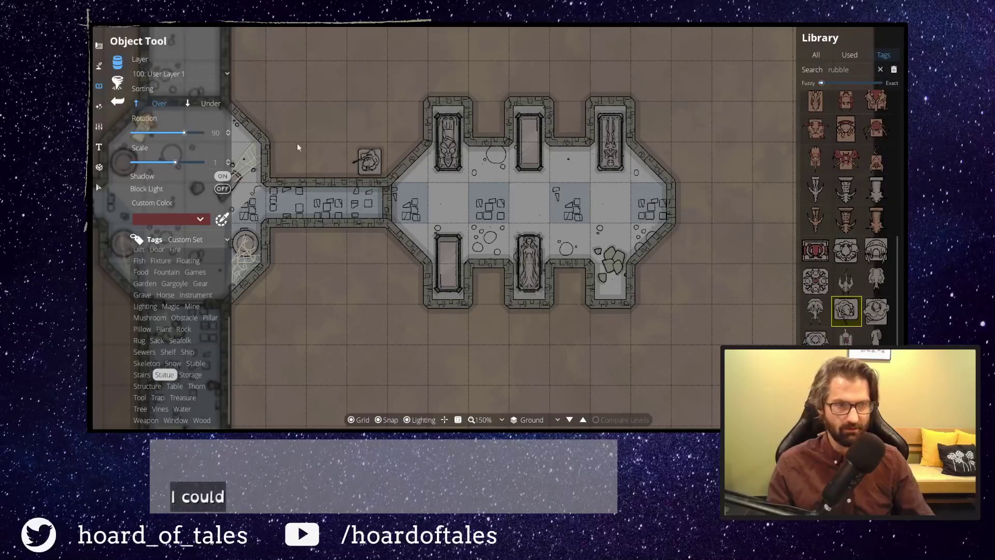
pyautogui.moveTo(221, 162); pyautogui.dragTo(208, 162)
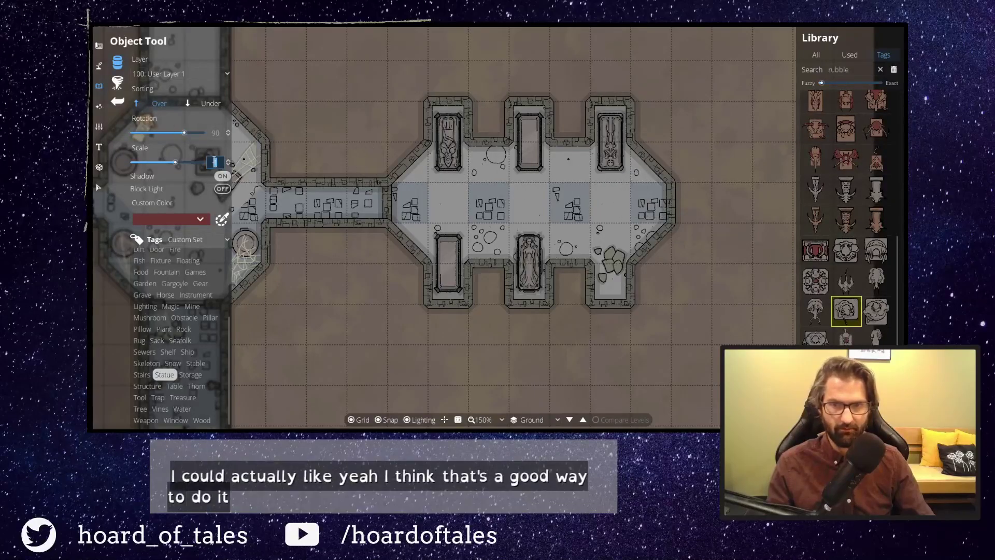
pyautogui.write('1.5')
pyautogui.press('Return')
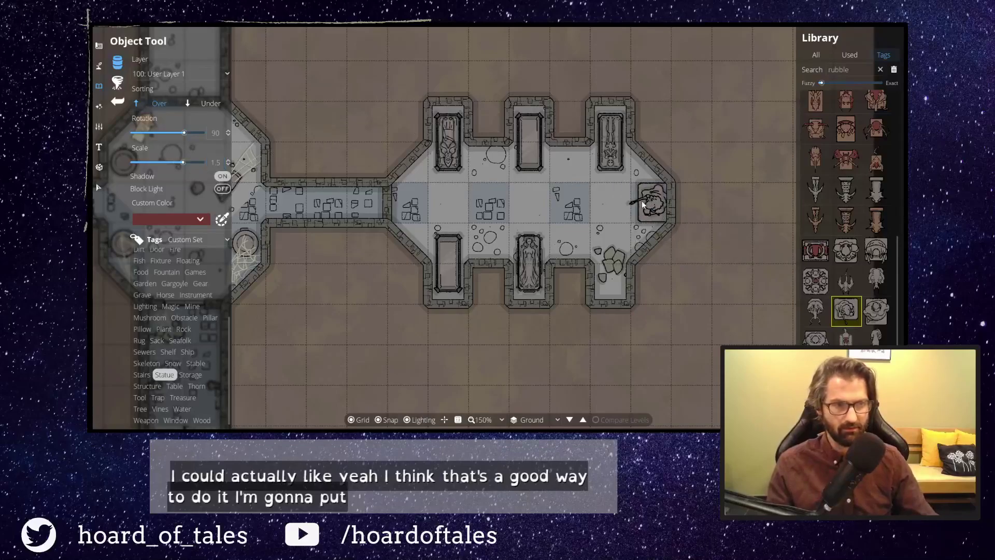
pyautogui.click(643, 204)
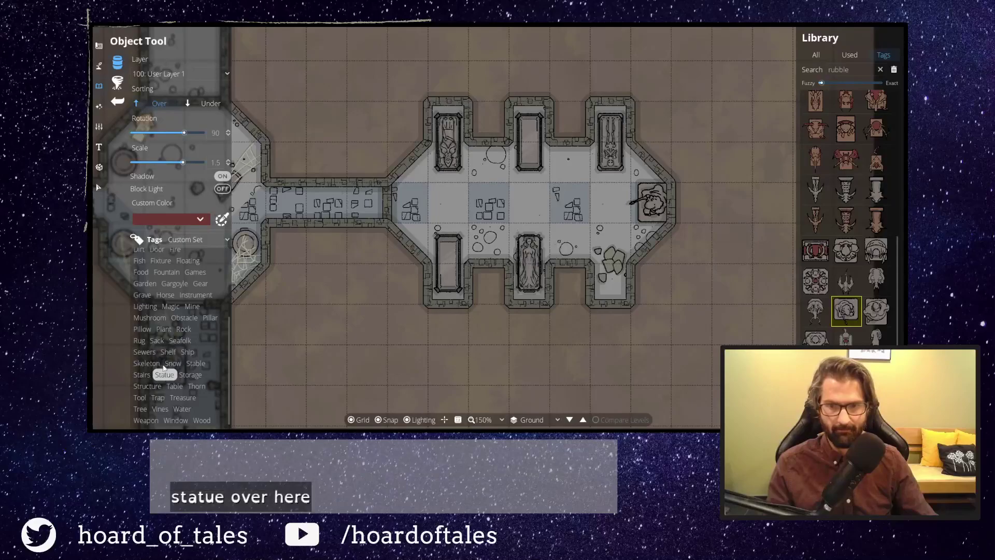
# Search the library for "candle", pick the plain single candle and set its scale to 1.
pyautogui.click(880, 69)
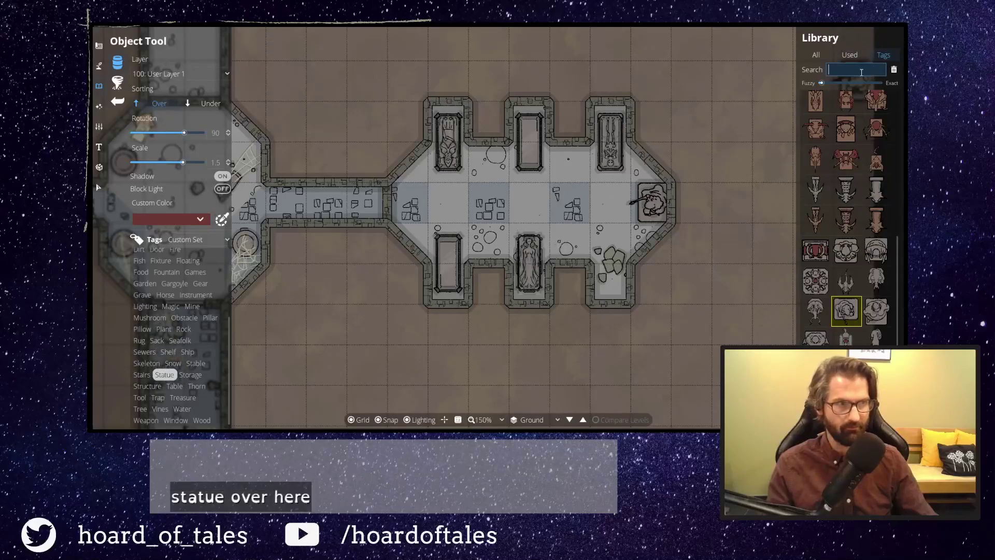
pyautogui.write('candle')
pyautogui.press('Return')
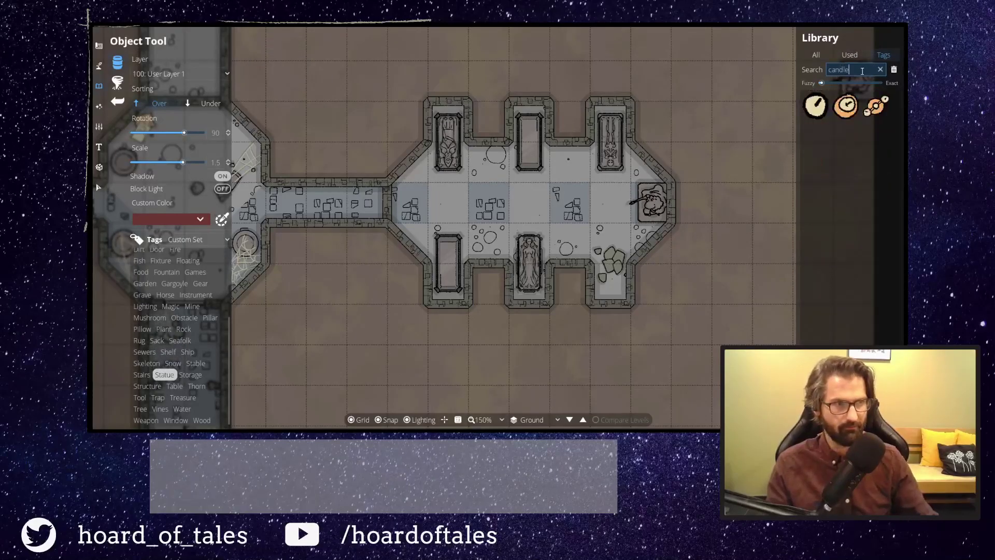
pyautogui.click(818, 108)
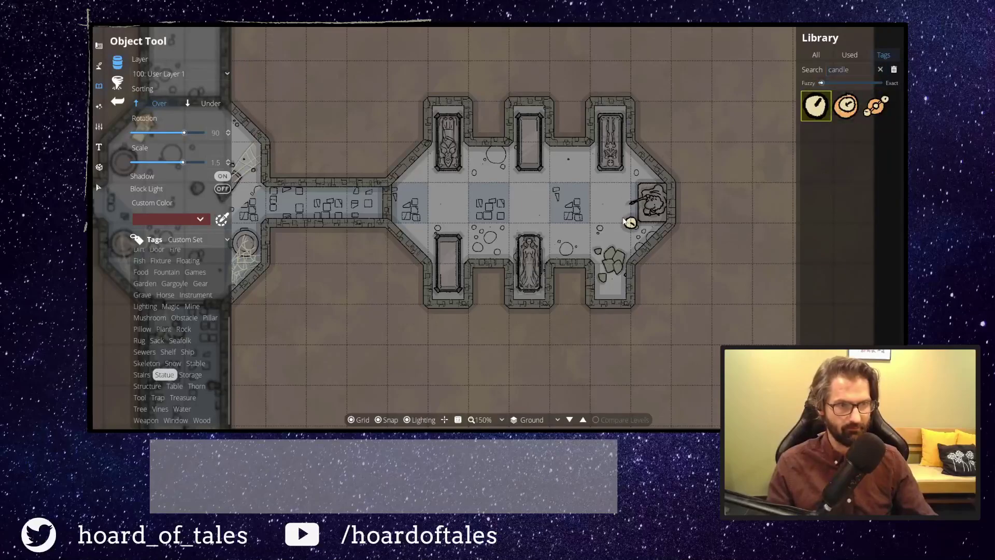
pyautogui.write('1')
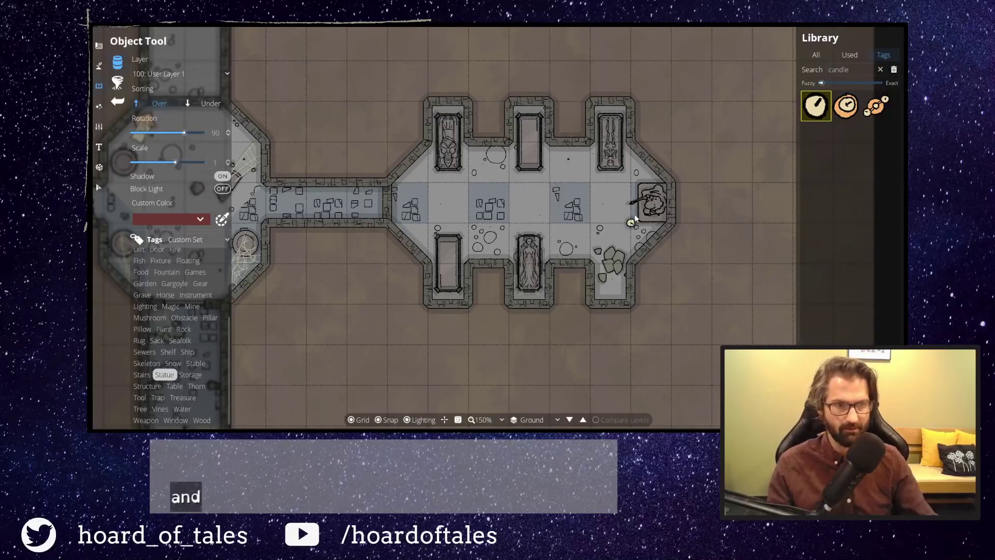
# Move the statue at the chamber's east end to layer 200: User Layer 2.
pyautogui.click(99, 188)
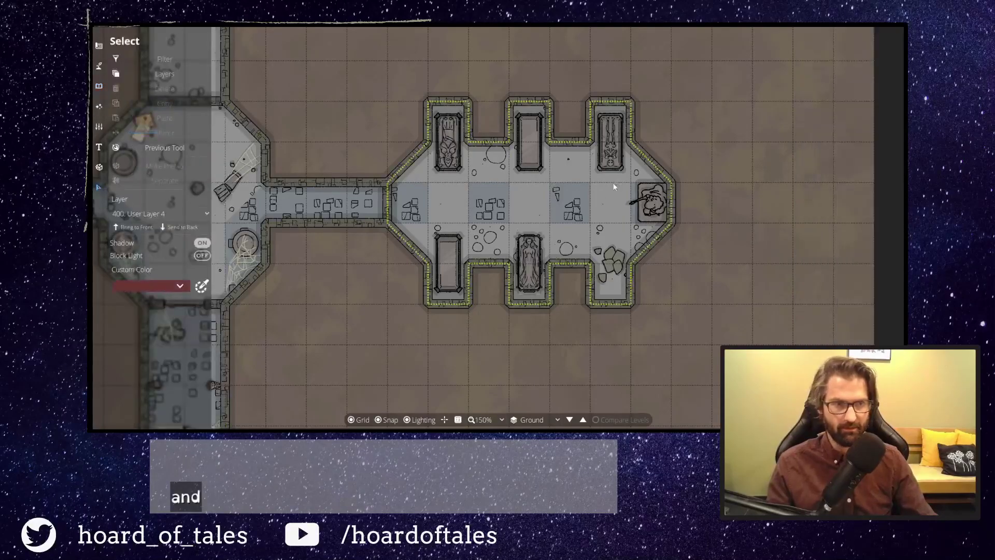
pyautogui.click(654, 205)
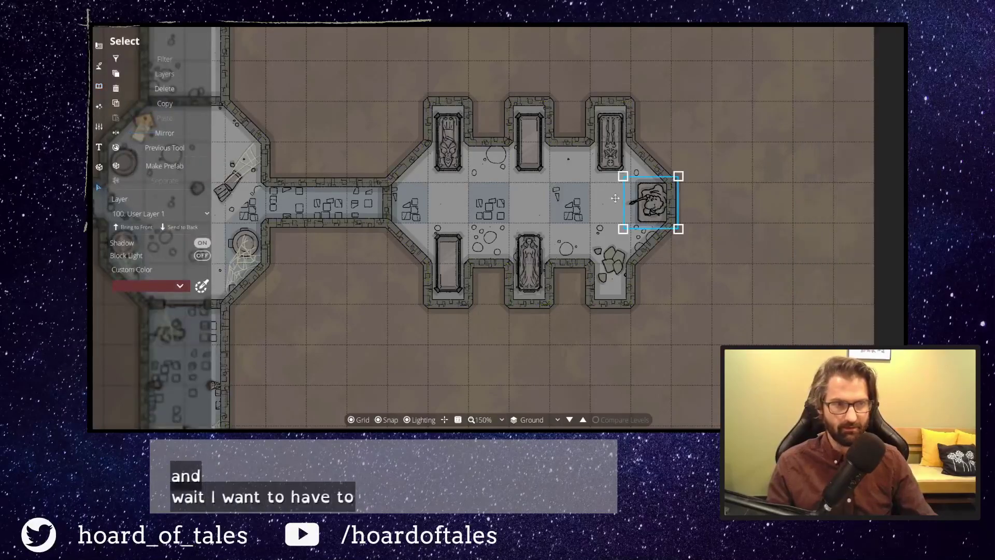
pyautogui.click(172, 210)
pyautogui.click(171, 312)
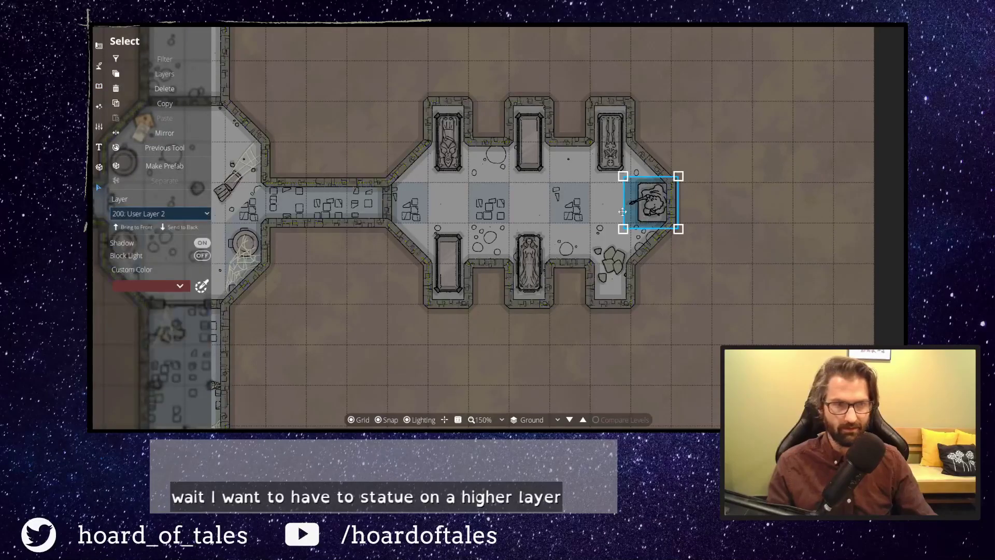
# Place a few plain candles on the floor in front of the statue with snapping off, and re-enable snapping.
pyautogui.click(99, 65)
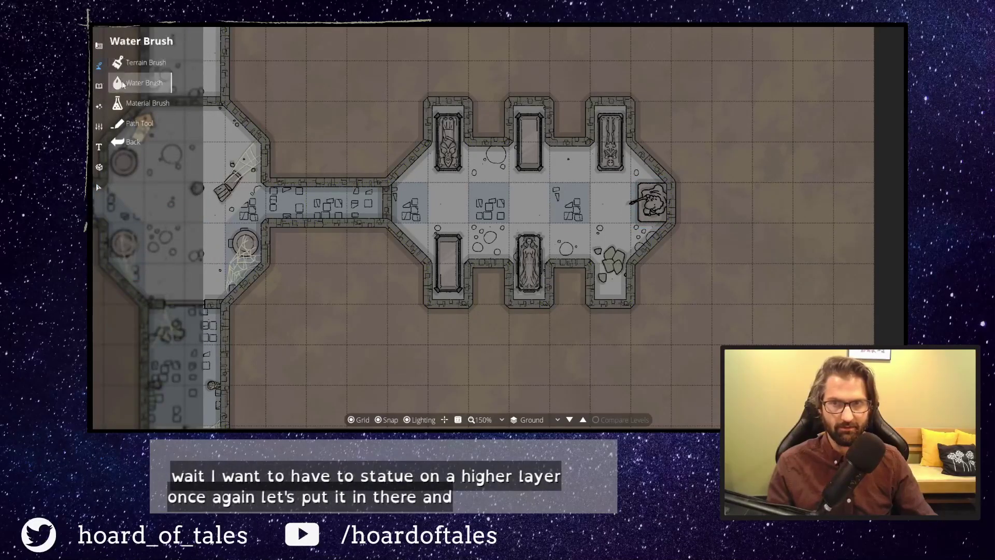
pyautogui.click(99, 86)
pyautogui.click(143, 63)
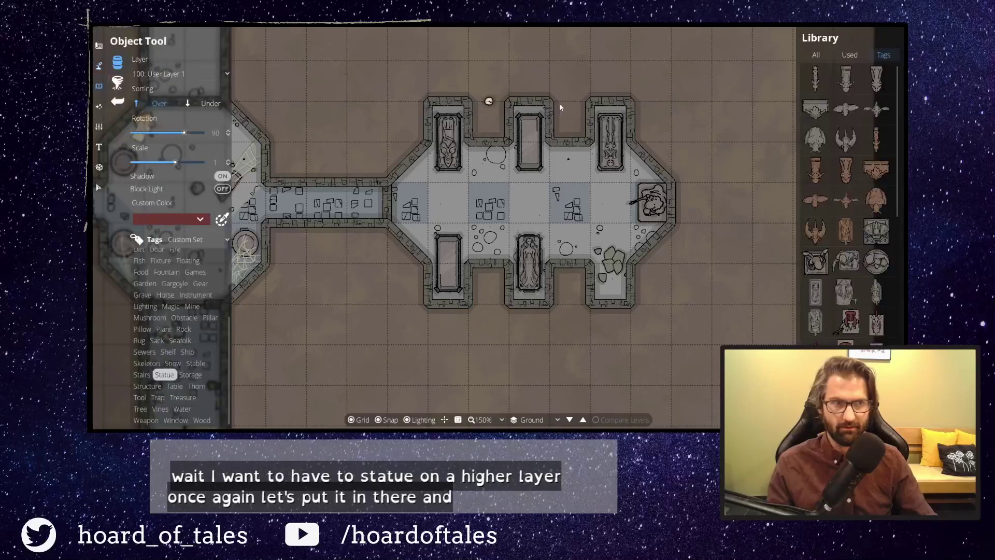
pyautogui.click(816, 54)
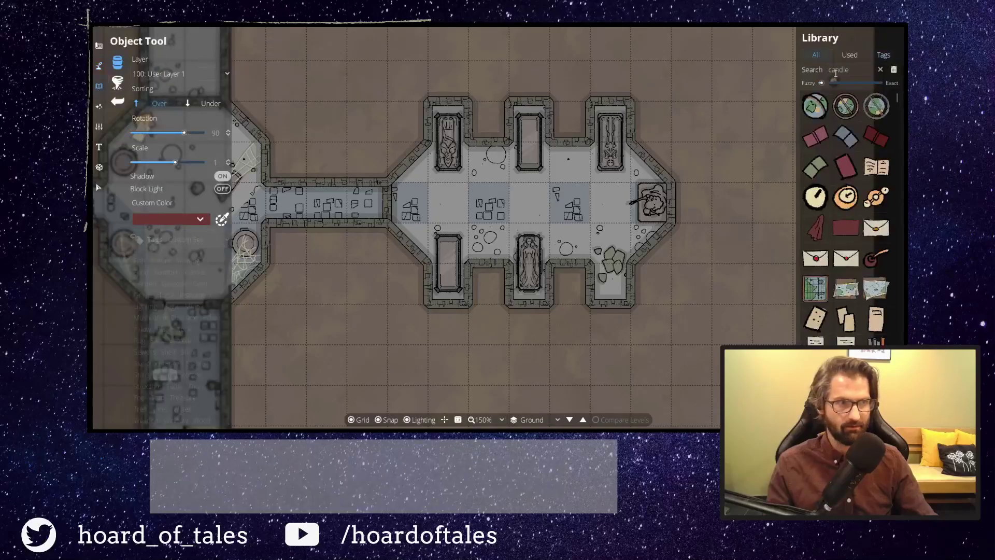
pyautogui.click(866, 68)
pyautogui.press('Return')
pyautogui.click(819, 107)
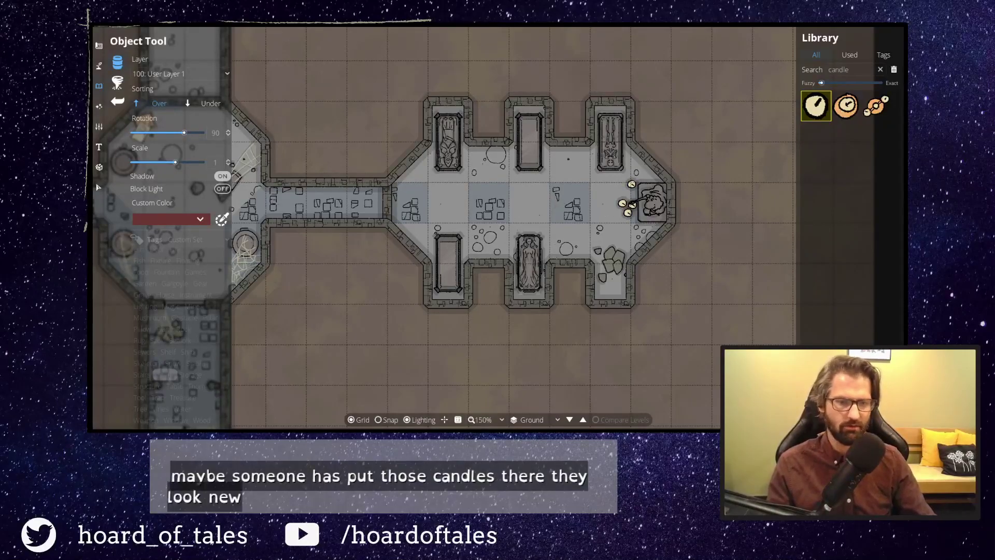
pyautogui.click(378, 420)
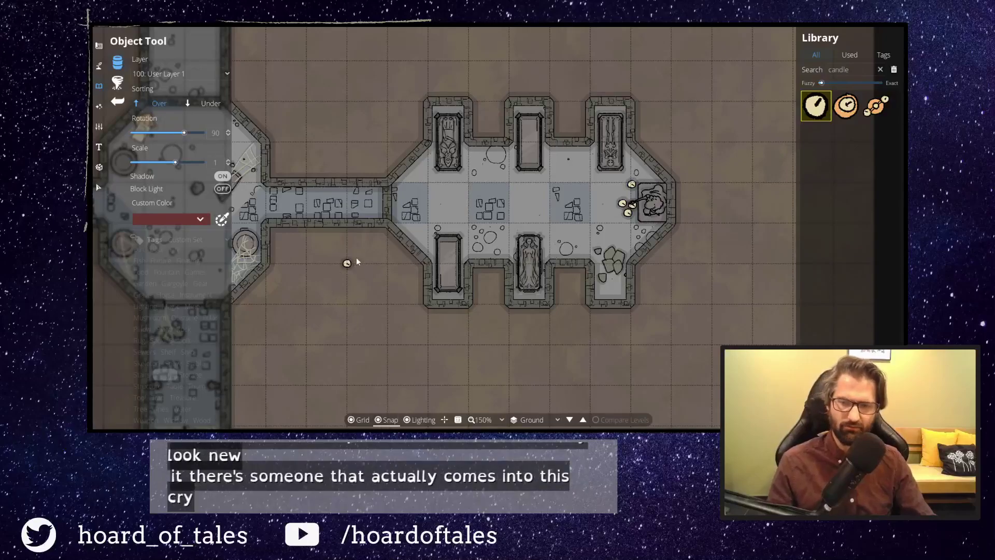
# Search the full object library for "cobwebs".
pyautogui.moveTo(369, 277); pyautogui.dragTo(502, 264)
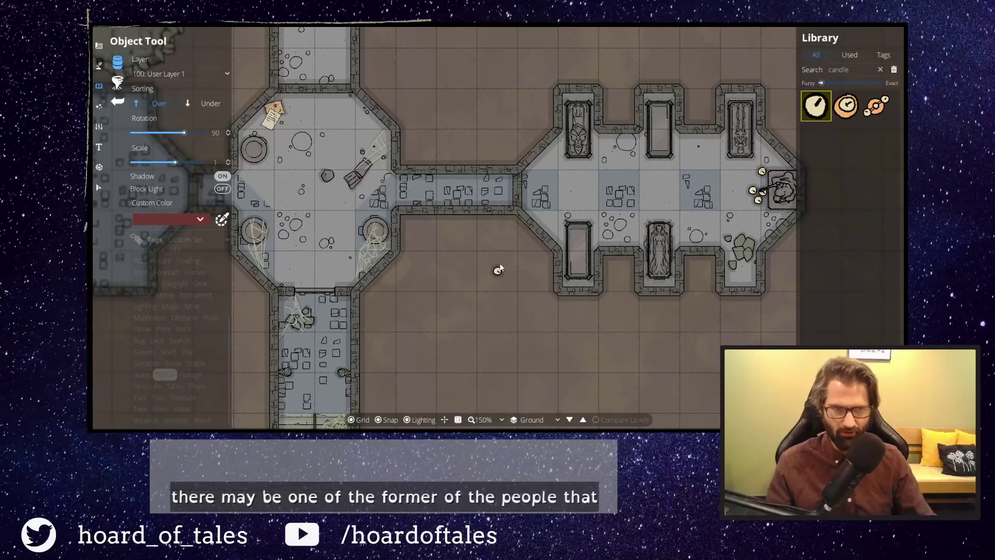
pyautogui.moveTo(499, 268); pyautogui.dragTo(465, 278)
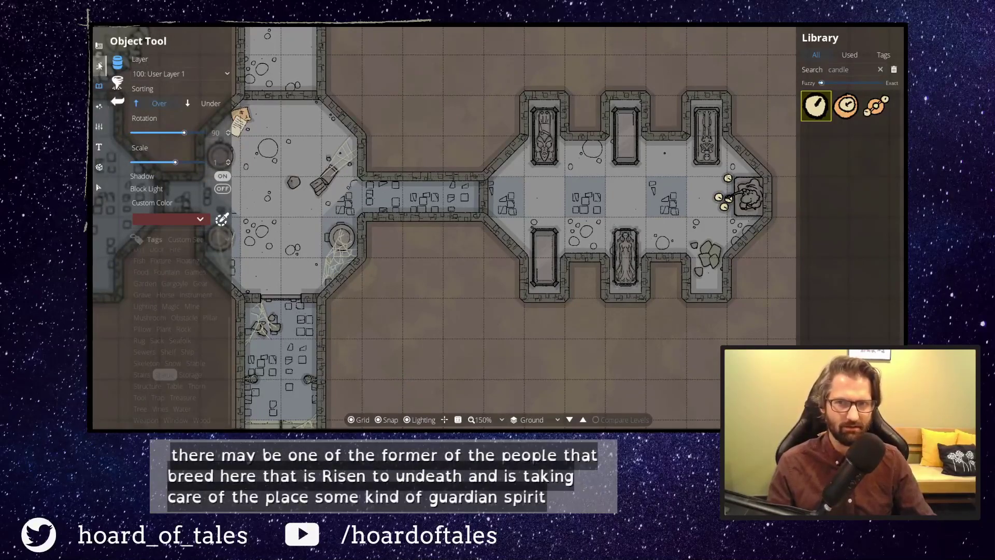
pyautogui.click(119, 103)
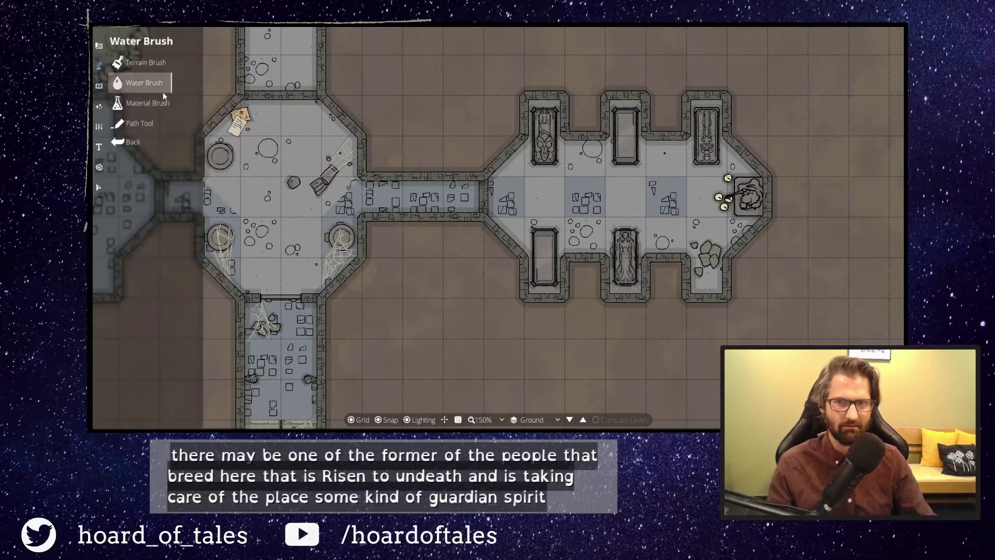
pyautogui.click(99, 86)
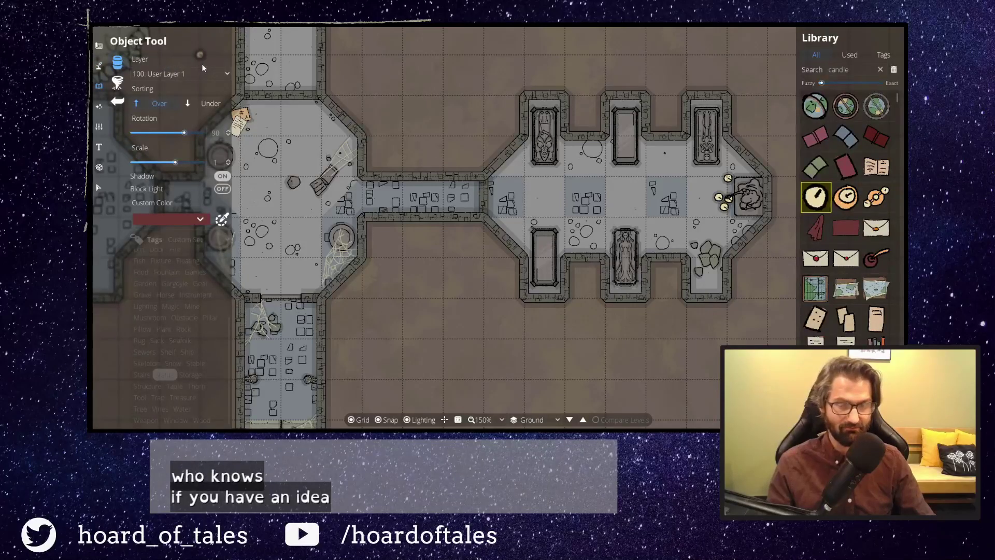
pyautogui.doubleClick(850, 70)
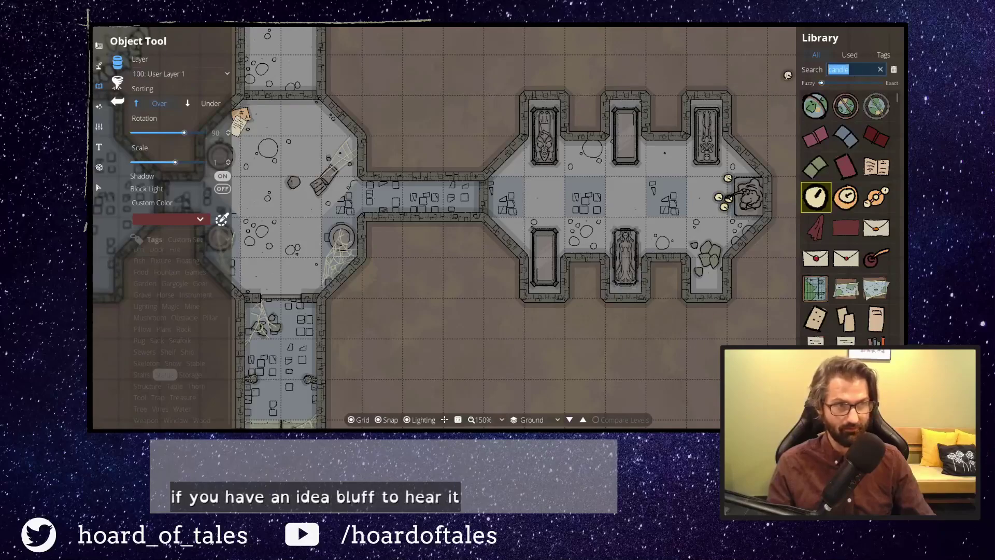
pyautogui.write('cobwebs')
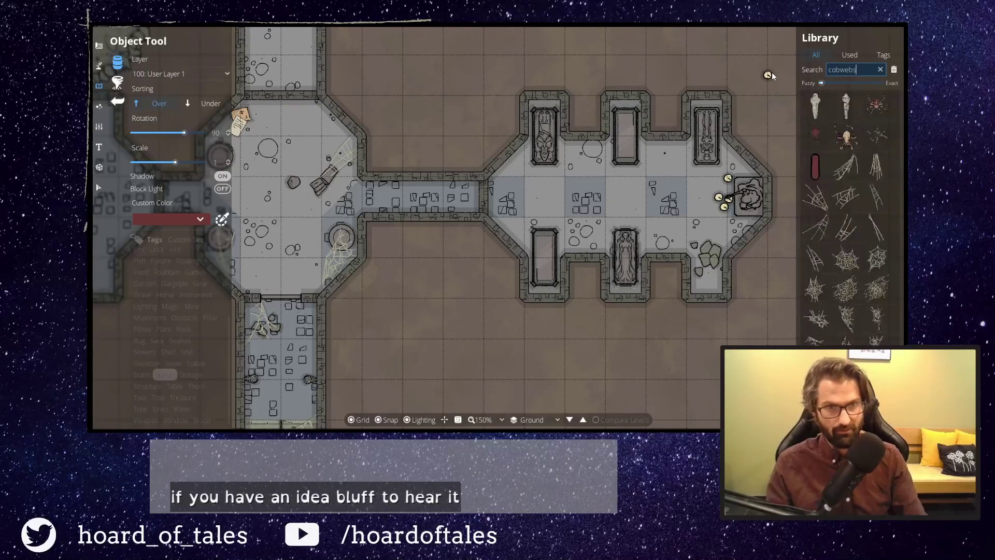
# Compare cobweb shapes over the northern sarcophagi and place a narrow web, rotated to -135 degrees, over the northeast one.
pyautogui.click(840, 170)
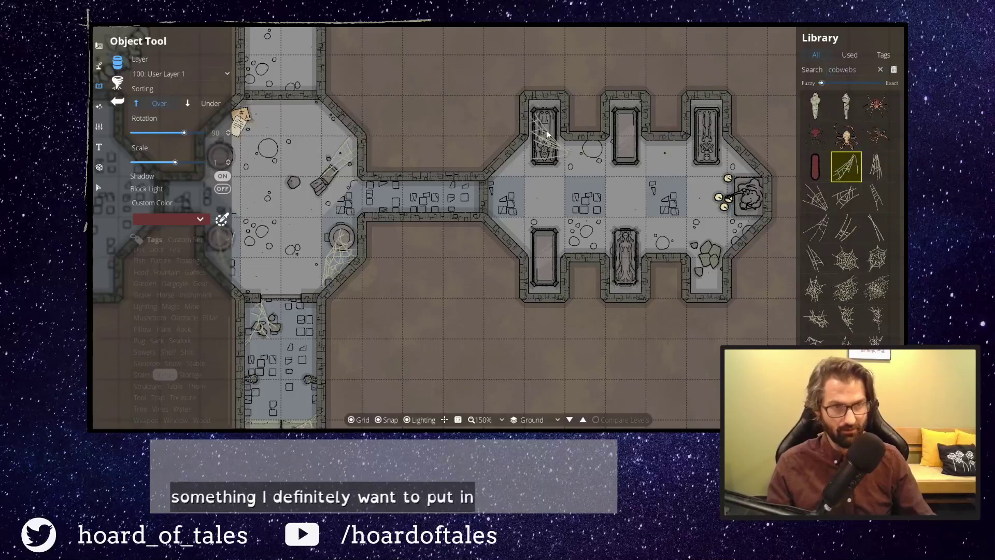
pyautogui.scroll(3, 551, 136)
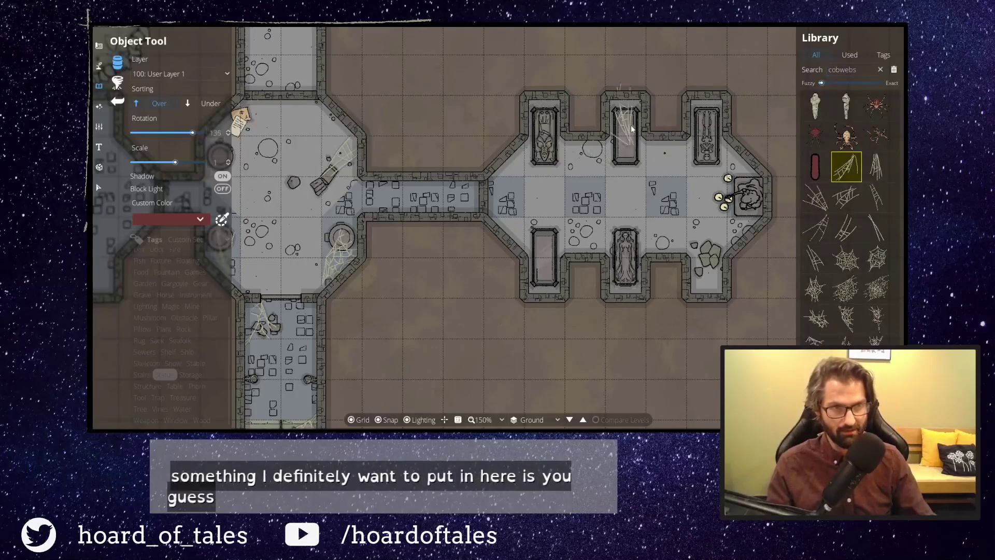
pyautogui.moveTo(871, 292)
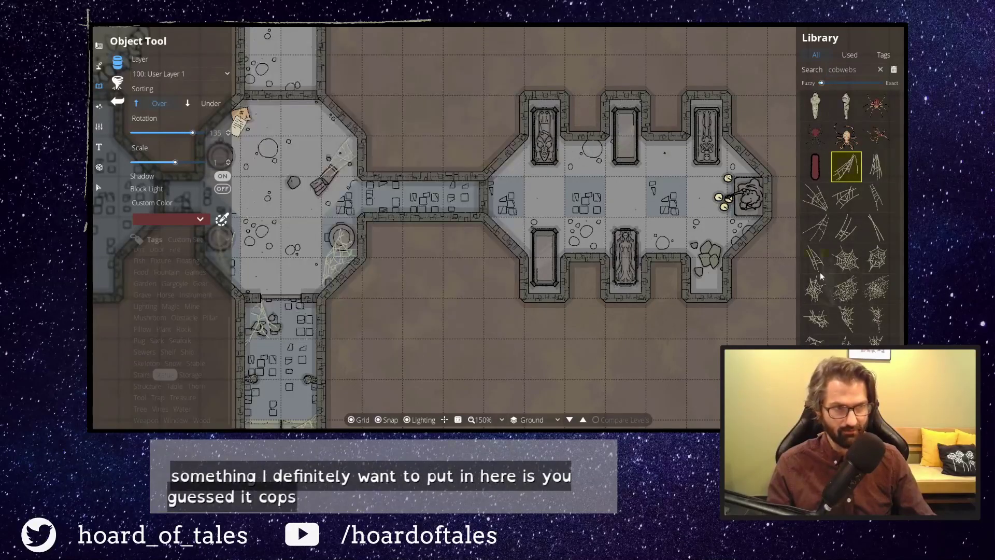
pyautogui.click(815, 258)
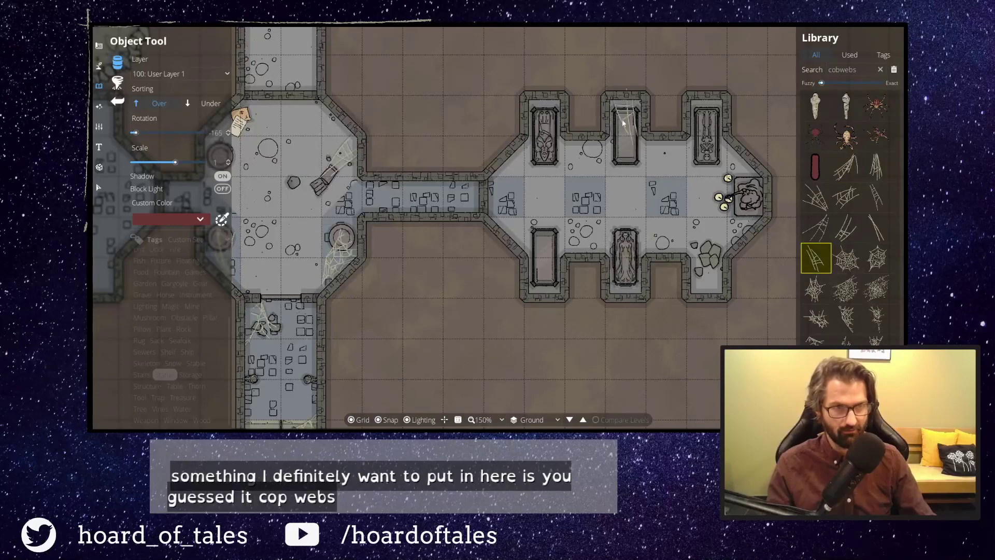
pyautogui.scroll(2, 704, 125)
pyautogui.click(705, 125)
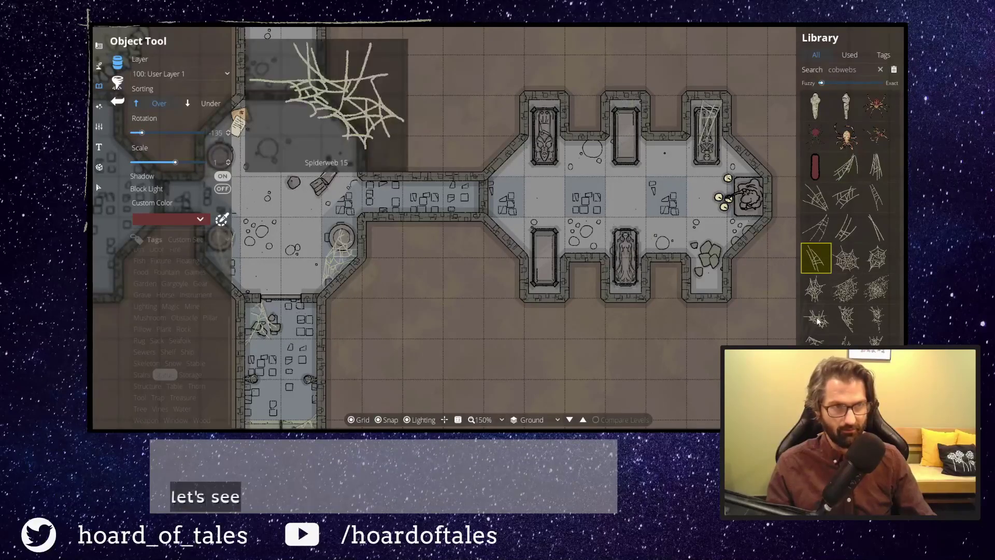
# Place a cobweb rotated to -120 degrees over the foot of the southwest sarcophagus and try a rounder web over the southeast rubble.
pyautogui.click(846, 197)
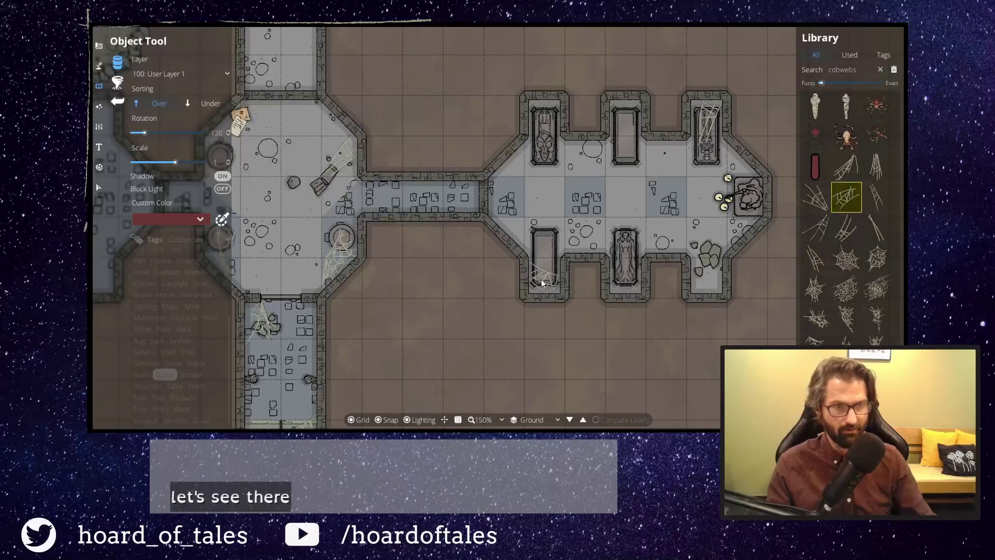
pyautogui.click(542, 284)
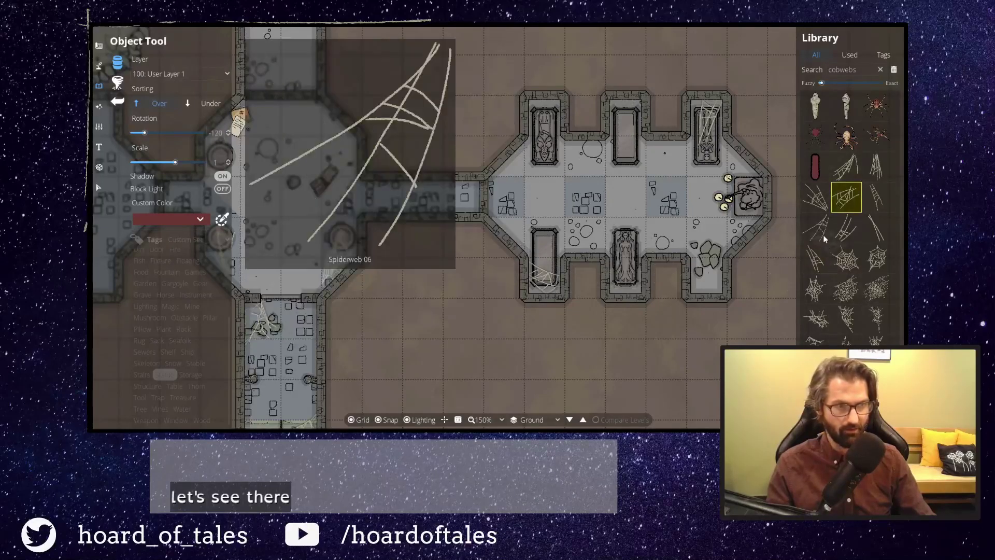
pyautogui.click(824, 235)
pyautogui.click(809, 290)
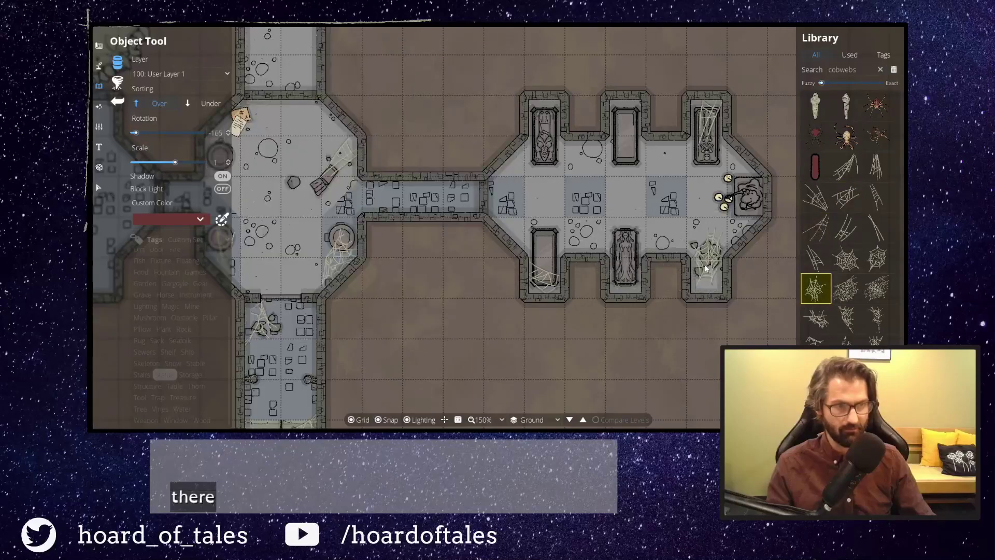
# Try several cobwebs around the connecting hallway and place one, rotated to -120 degrees, at its western end.
pyautogui.click(817, 260)
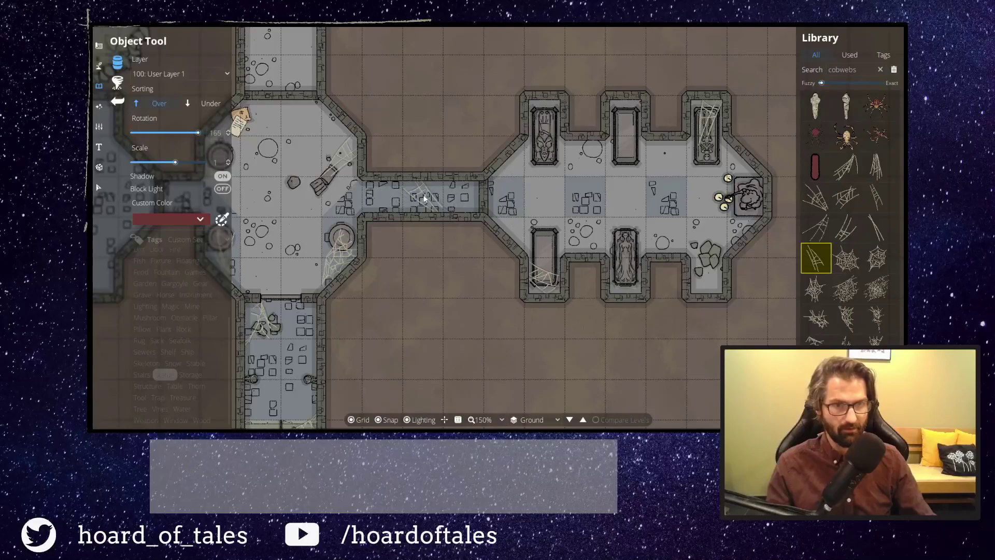
pyautogui.scroll(1, 424, 199)
pyautogui.click(828, 220)
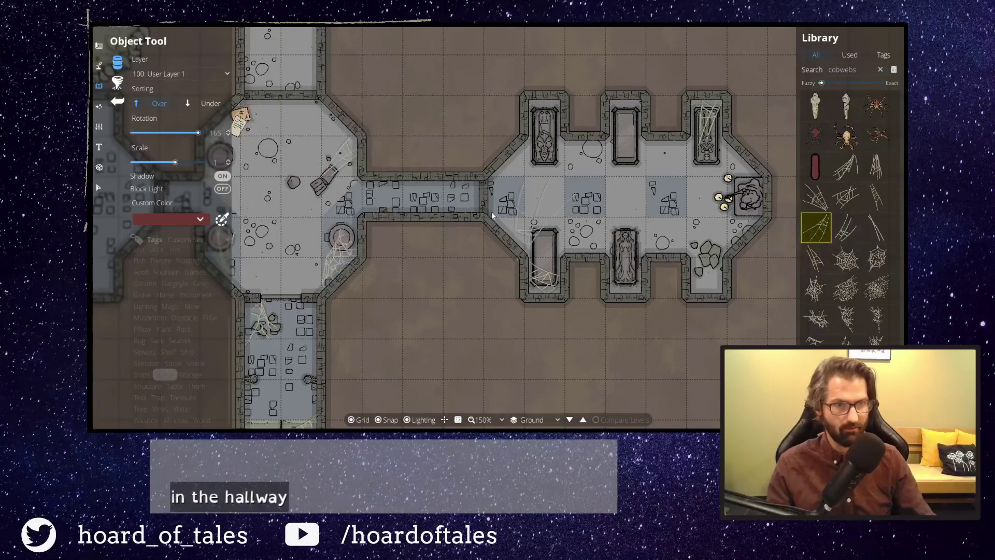
pyautogui.scroll(4, 425, 186)
pyautogui.click(876, 198)
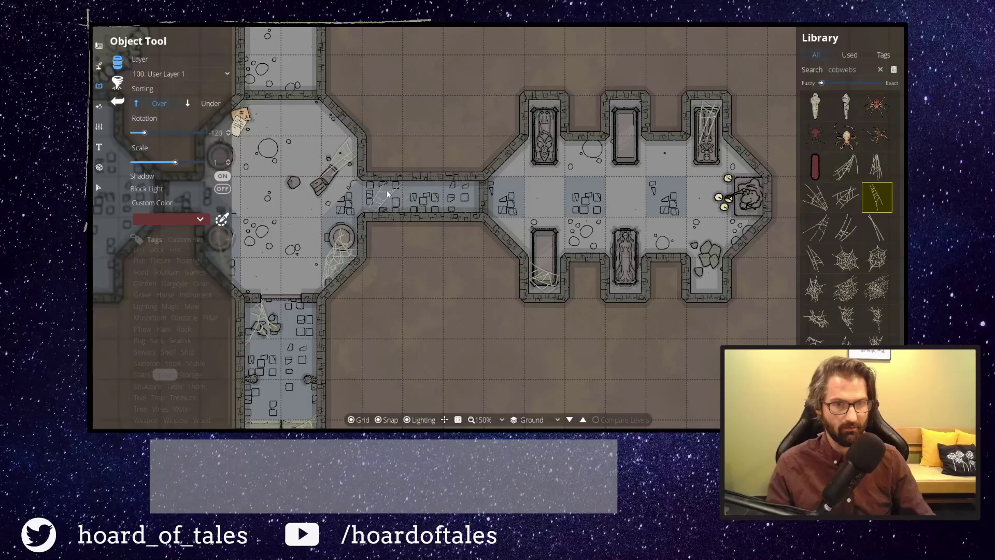
pyautogui.click(378, 194)
# Look over the antechamber and its neighbouring rooms for areas that still need decorating.
pyautogui.moveTo(446, 125); pyautogui.dragTo(596, 82)
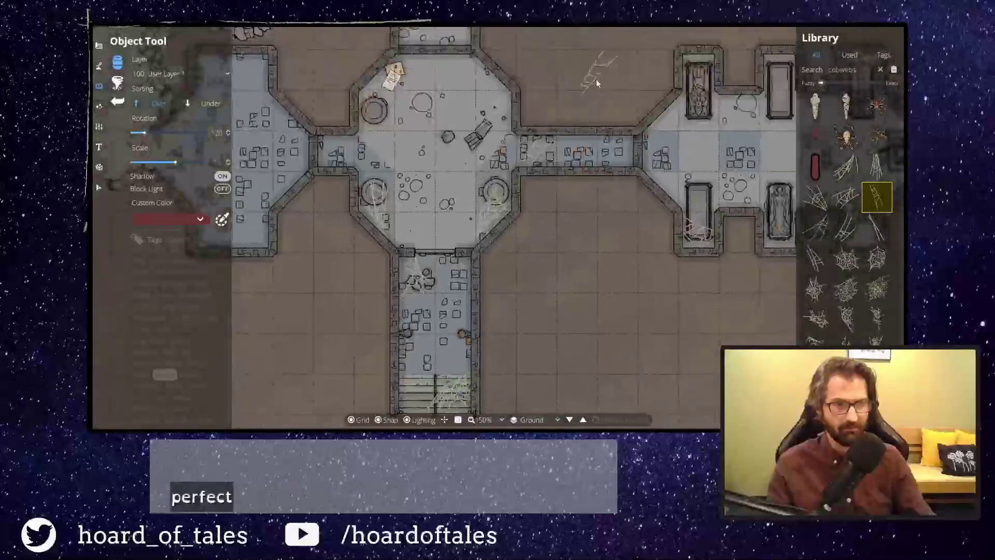
pyautogui.scroll(-3, 539, 160)
pyautogui.moveTo(569, 118); pyautogui.dragTo(591, 212)
pyautogui.scroll(-1, 586, 232)
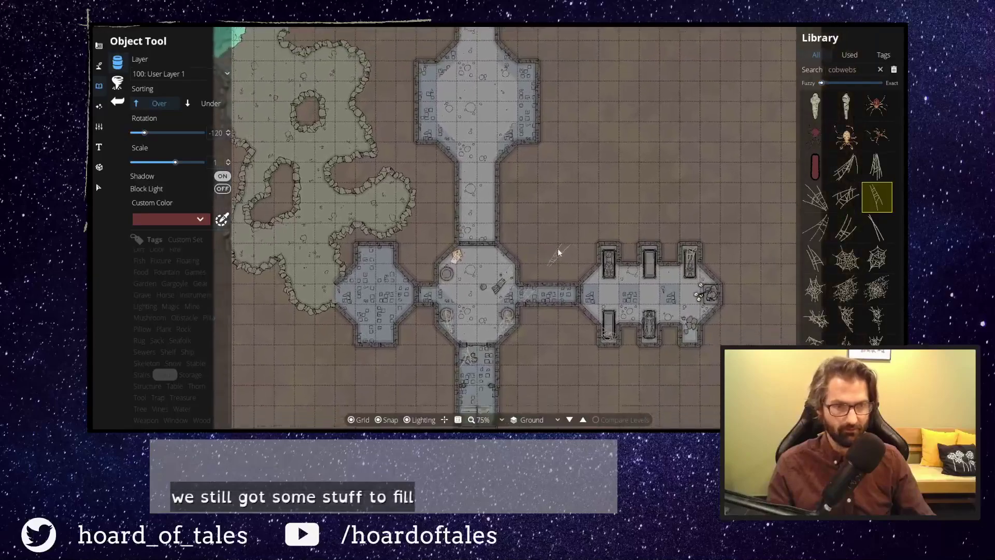
pyautogui.scroll(6, 539, 216)
pyautogui.scroll(-5, 508, 228)
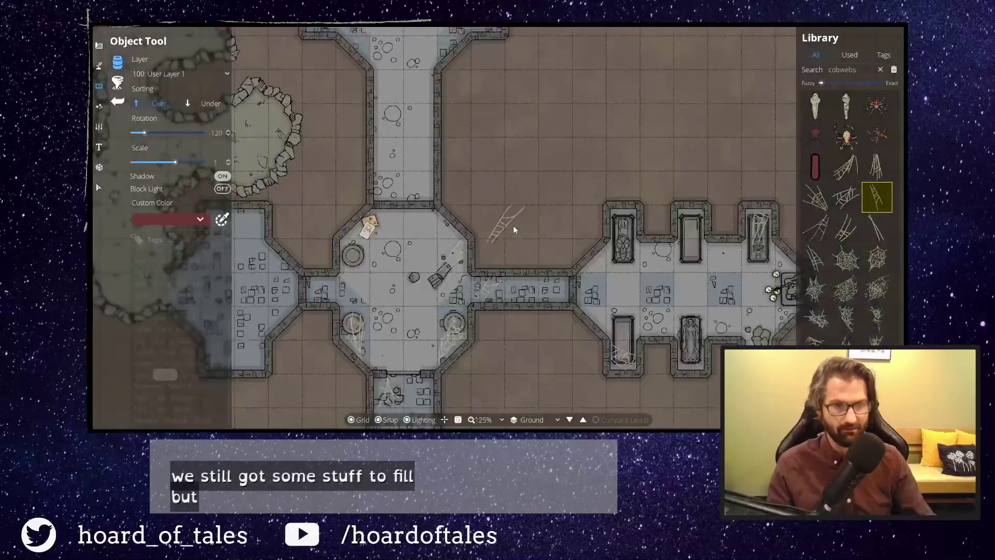
pyautogui.moveTo(506, 230); pyautogui.dragTo(572, 205)
pyautogui.scroll(2, 572, 205)
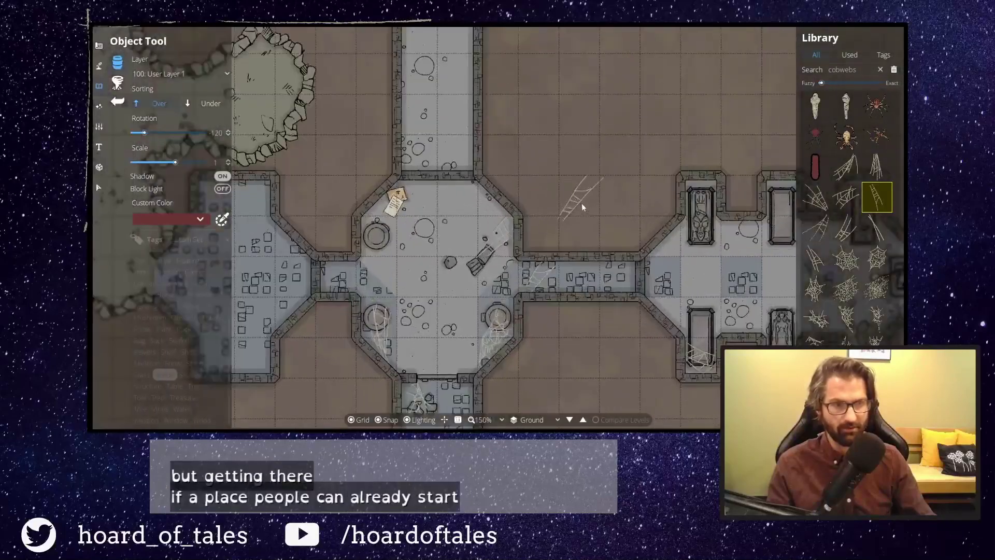
# Place a door with the Portal tool across the east end of the corridor, at the entrance to the room with the coffins.
pyautogui.click(103, 49)
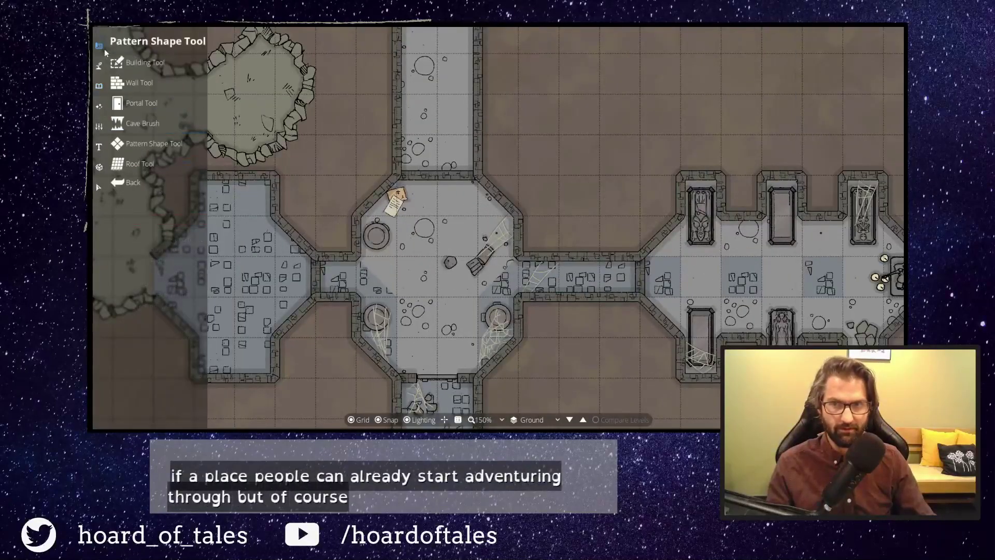
pyautogui.click(170, 111)
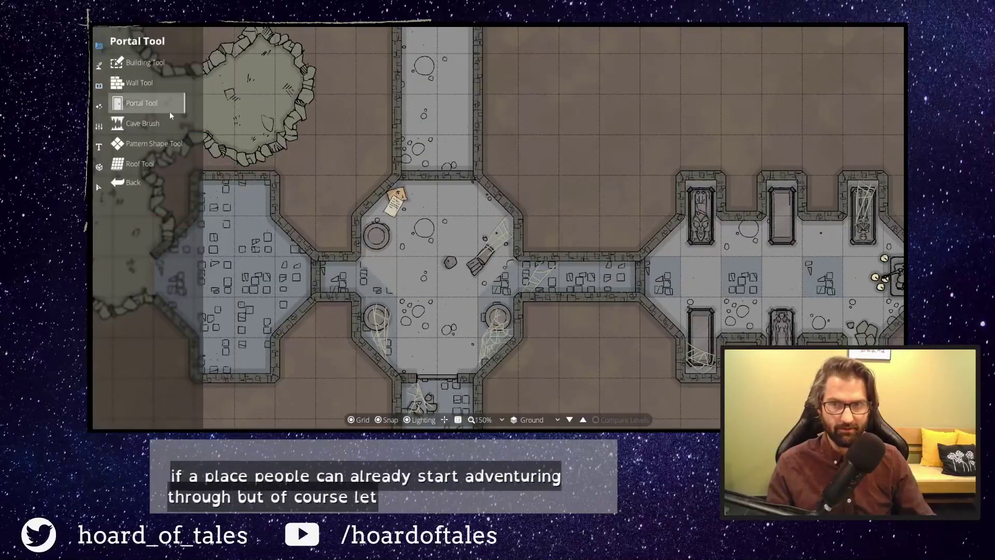
pyautogui.click(645, 280)
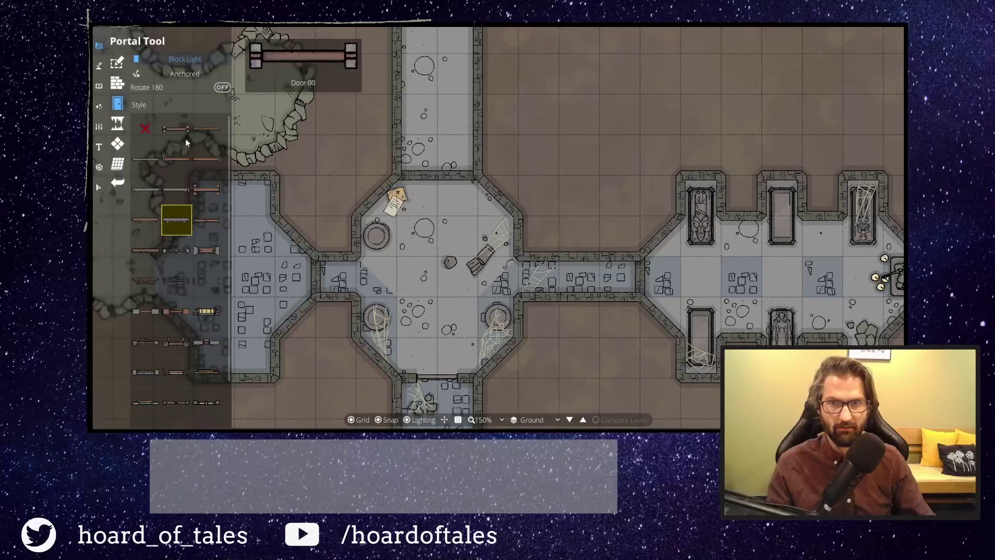
pyautogui.click(151, 164)
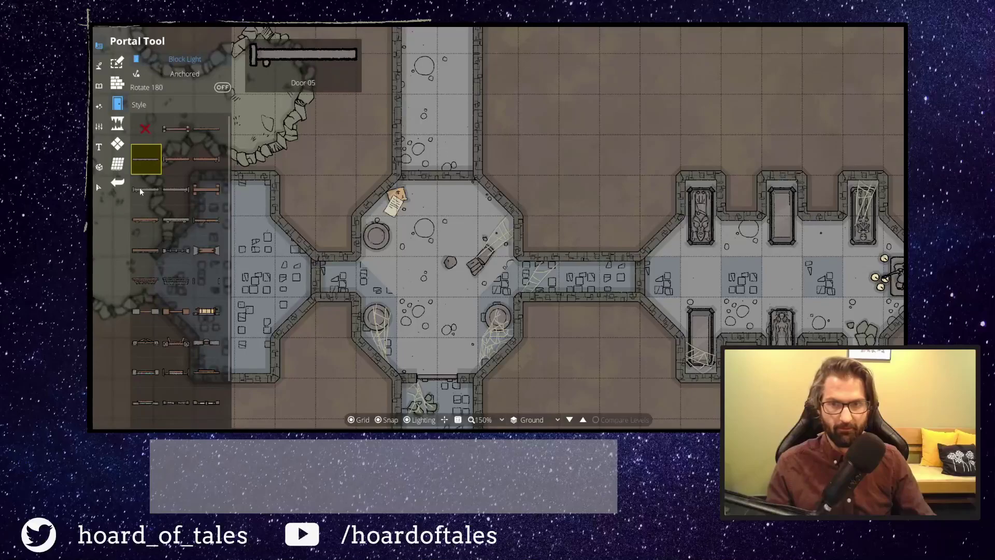
pyautogui.scroll(-1, 167, 241)
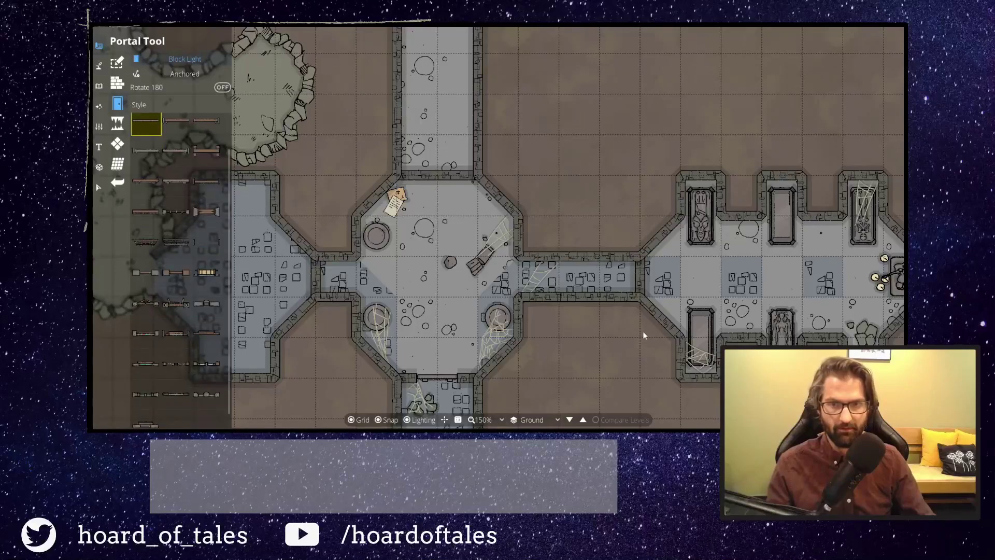
pyautogui.click(185, 175)
pyautogui.click(641, 274)
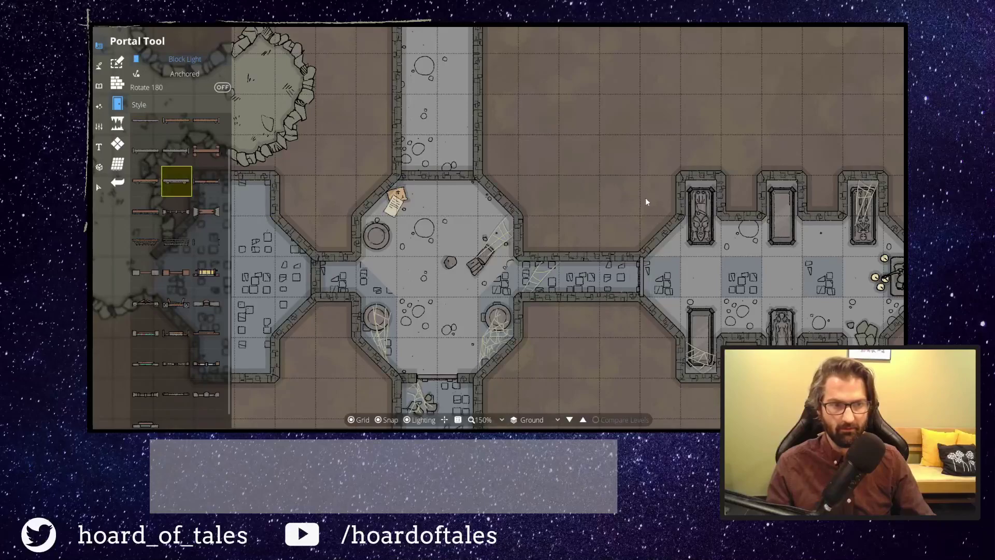
# Examine the selection options of the new corridor door and the surrounding wall, leaving both deselected.
pyautogui.click(99, 187)
pyautogui.click(656, 283)
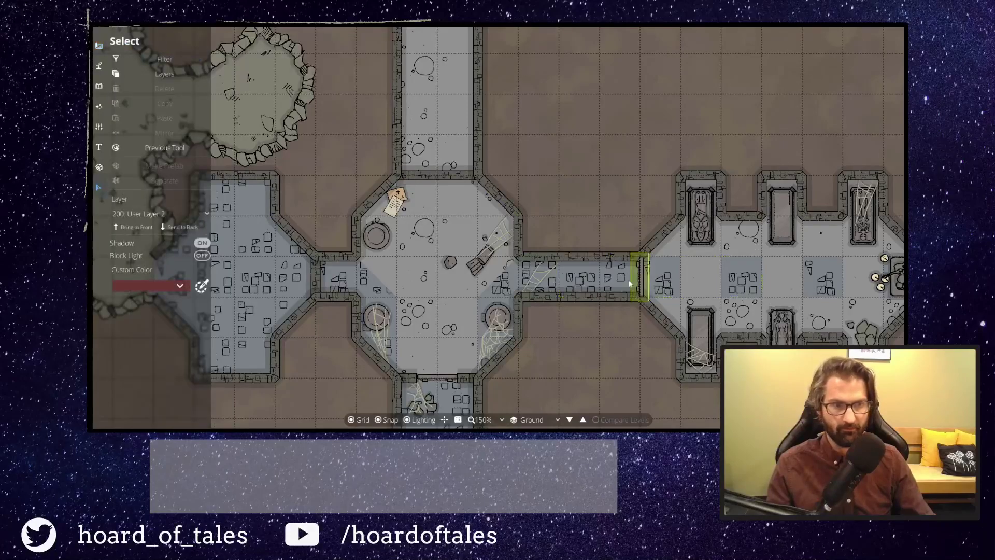
pyautogui.click(641, 278)
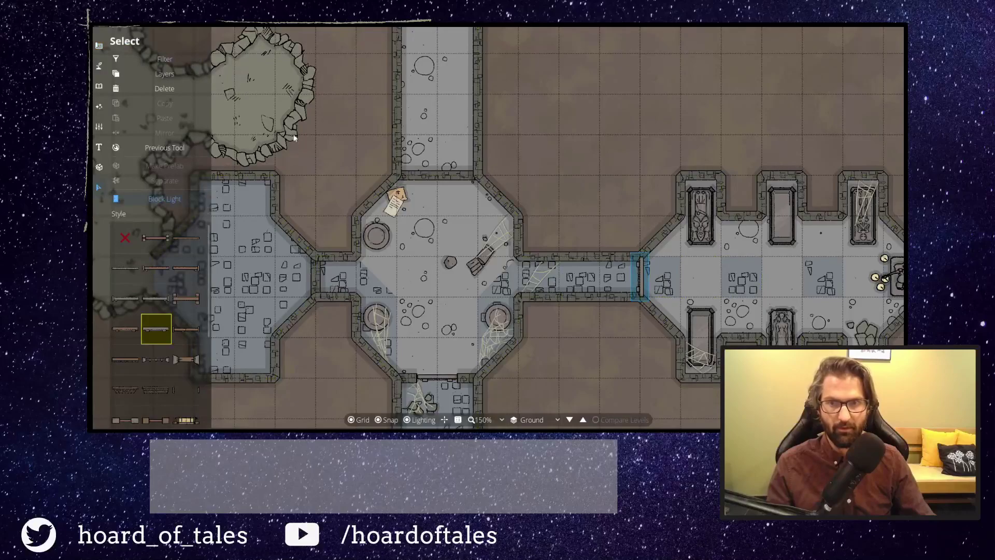
pyautogui.click(176, 77)
pyautogui.click(193, 77)
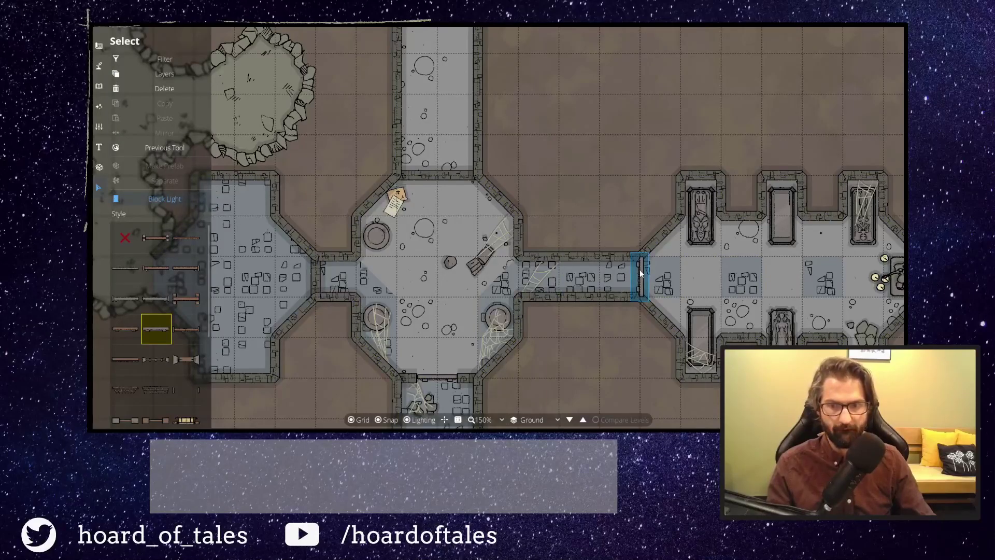
pyautogui.click(627, 181)
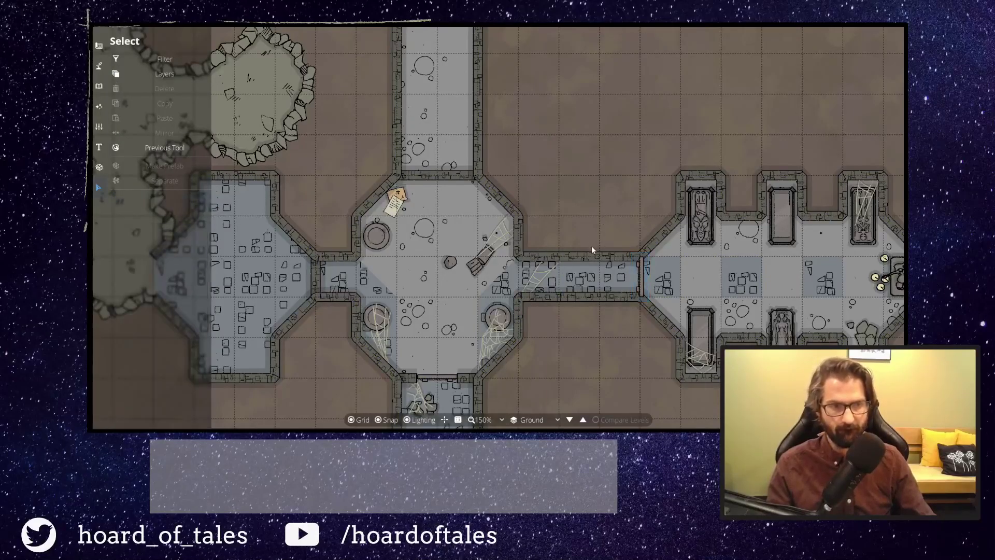
pyautogui.click(591, 255)
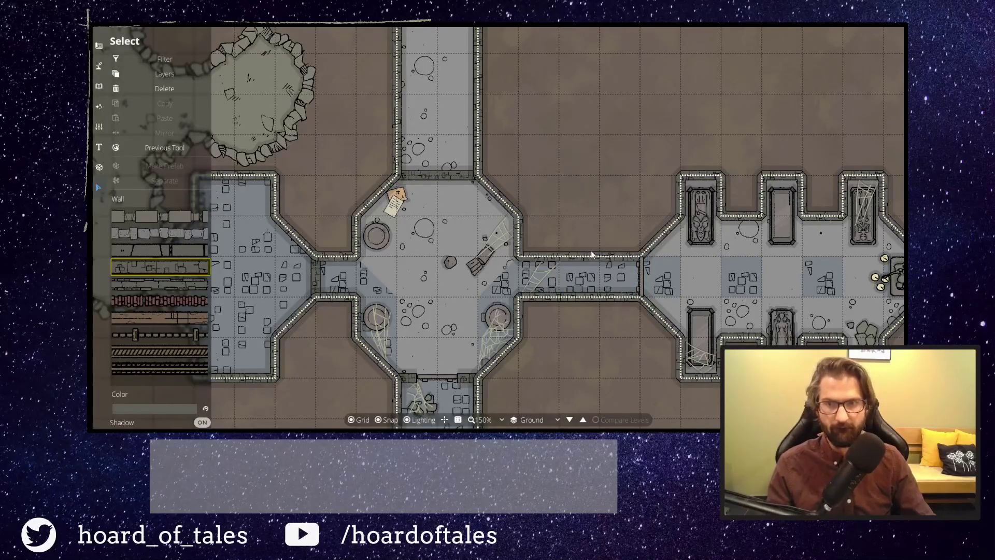
pyautogui.click(603, 171)
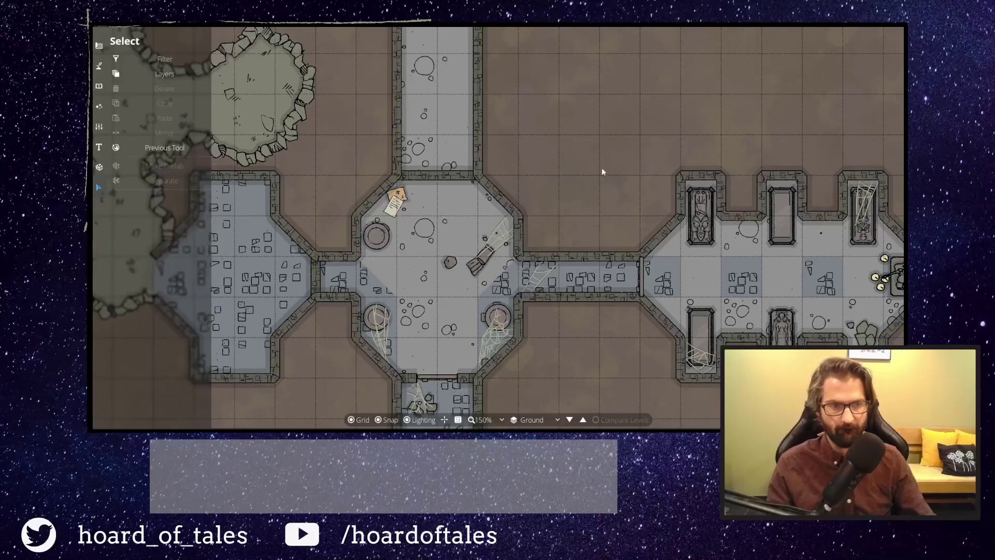
# Draw a one-square-long flight of stone stairs with the Path tool where the northern passage opens into the chapel room.
pyautogui.moveTo(596, 190); pyautogui.dragTo(598, 243)
pyautogui.moveTo(573, 180); pyautogui.dragTo(554, 456)
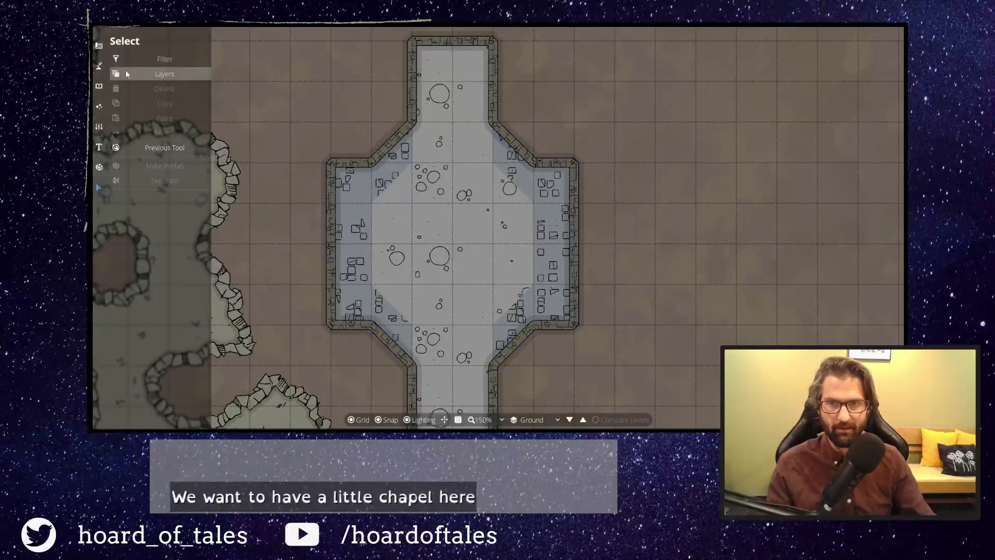
pyautogui.click(99, 65)
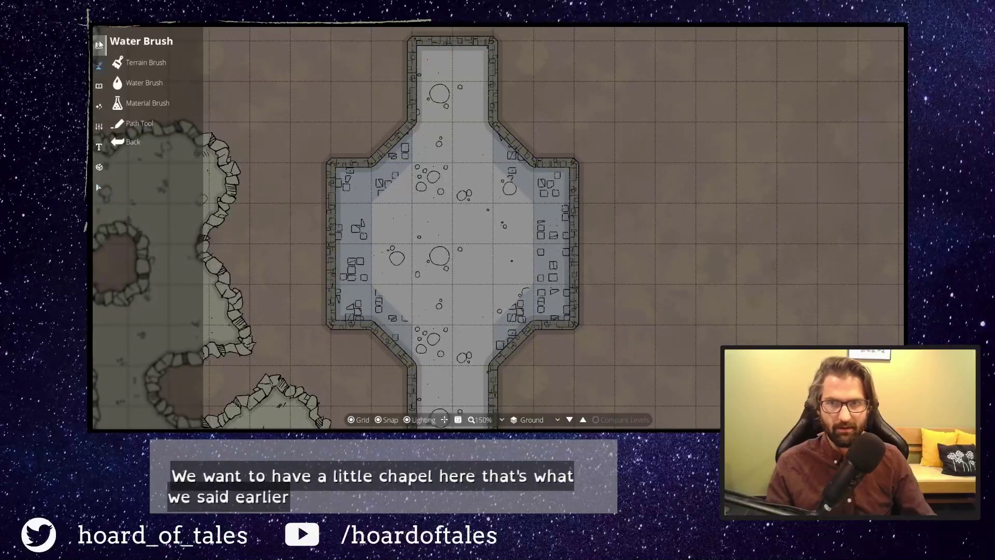
pyautogui.click(99, 44)
pyautogui.click(99, 66)
pyautogui.click(140, 124)
pyautogui.click(829, 268)
pyautogui.click(451, 123)
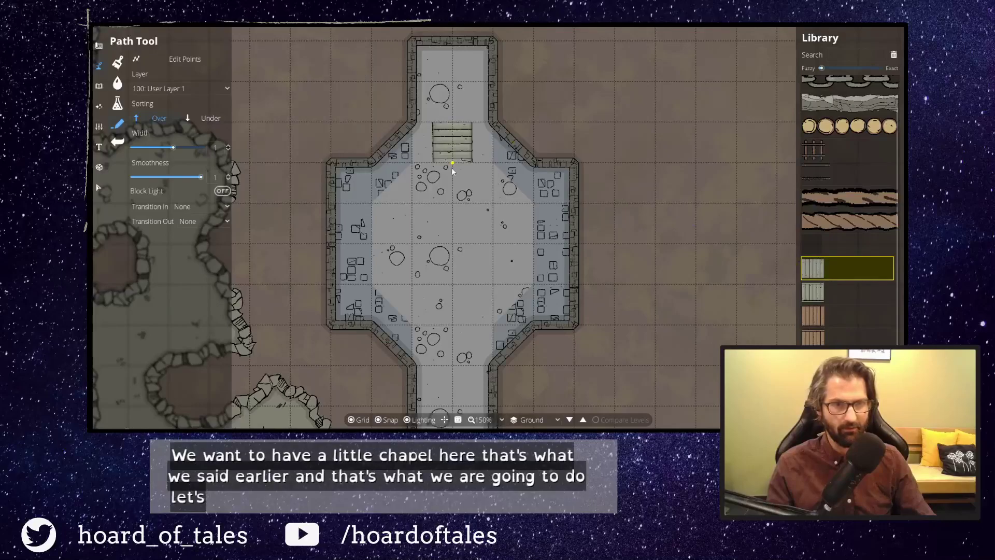
pyautogui.rightClick(452, 169)
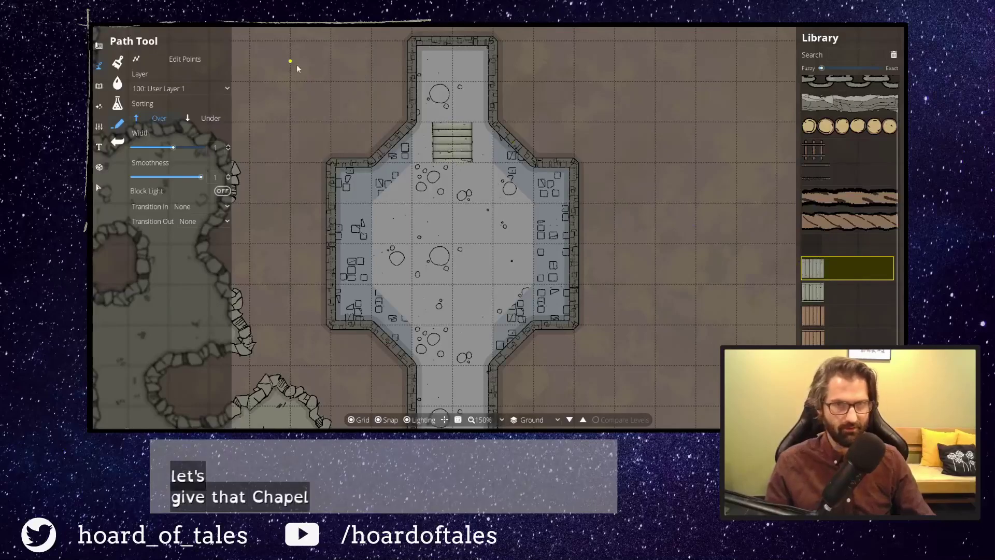
# Undo the narrow stairs, set the path width to 2 and redraw them across the full width of the northern passage.
pyautogui.hotkey('ctrl', 'z')
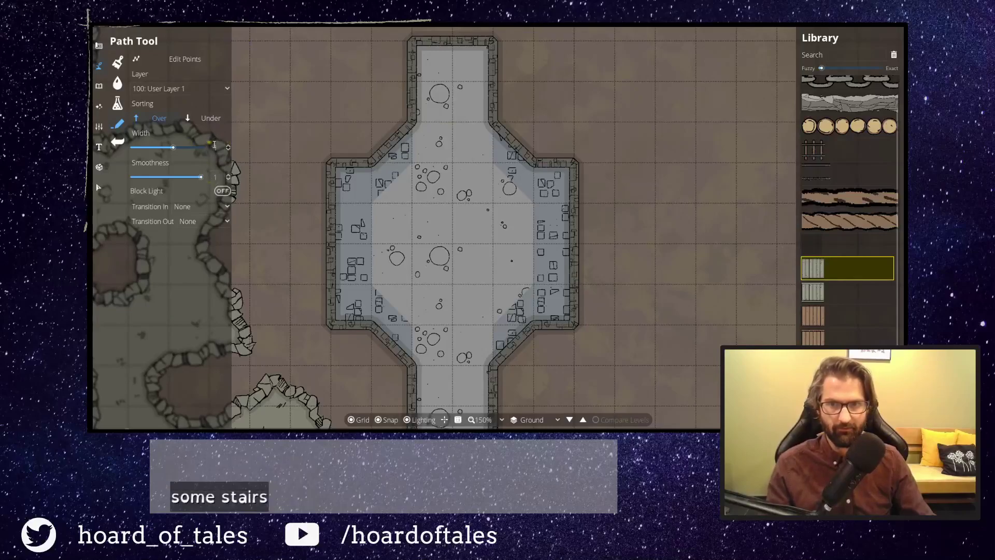
pyautogui.write('2')
pyautogui.press('Return')
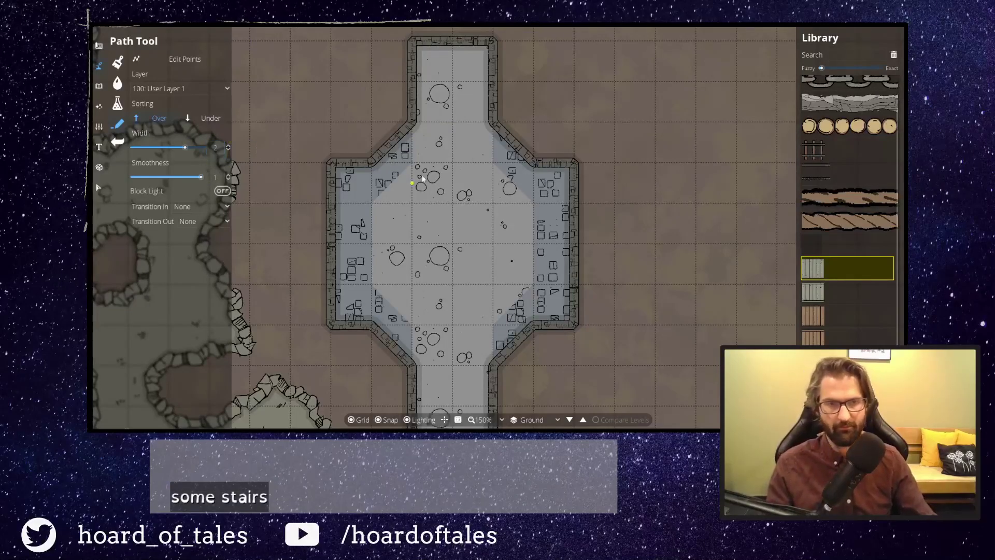
pyautogui.click(452, 125)
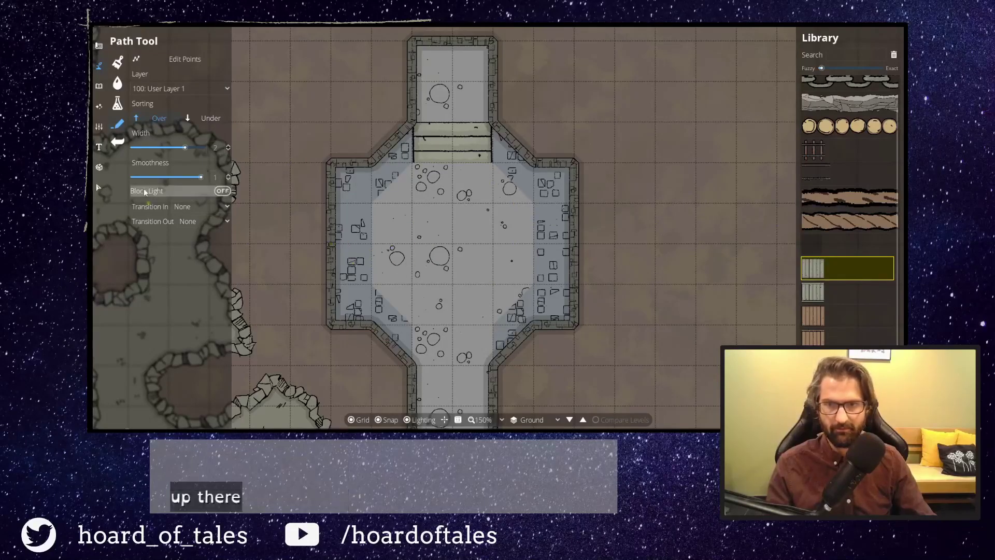
# Clear the cobwebs search for the Object tool, filter the library by the Lighting tag and choose the unlit wall sconce.
pyautogui.click(98, 86)
pyautogui.click(99, 66)
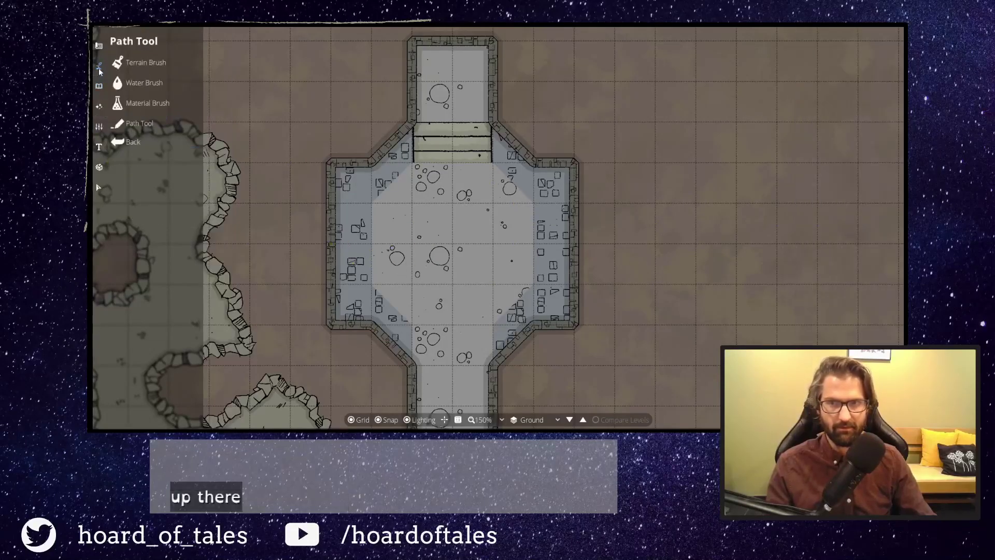
pyautogui.click(99, 51)
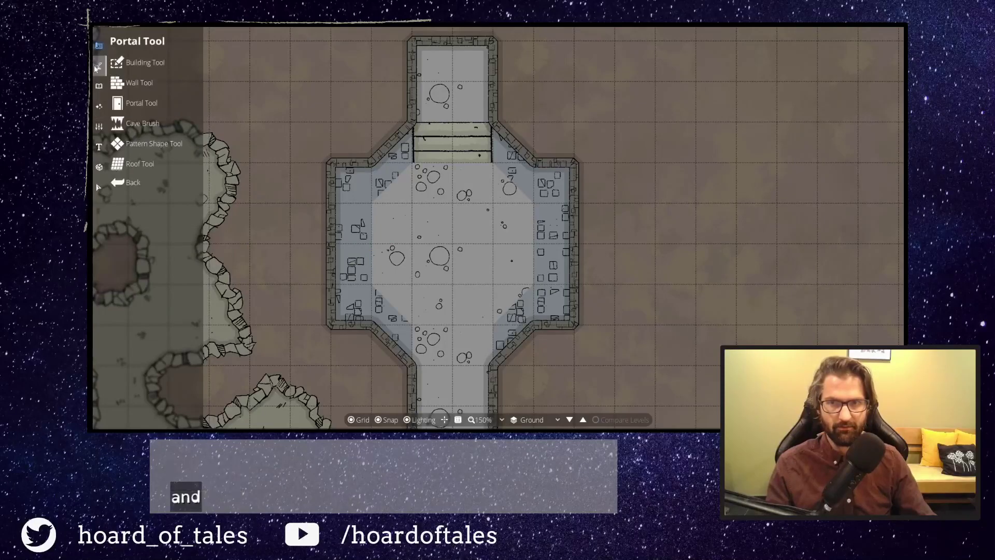
pyautogui.click(96, 67)
pyautogui.click(98, 86)
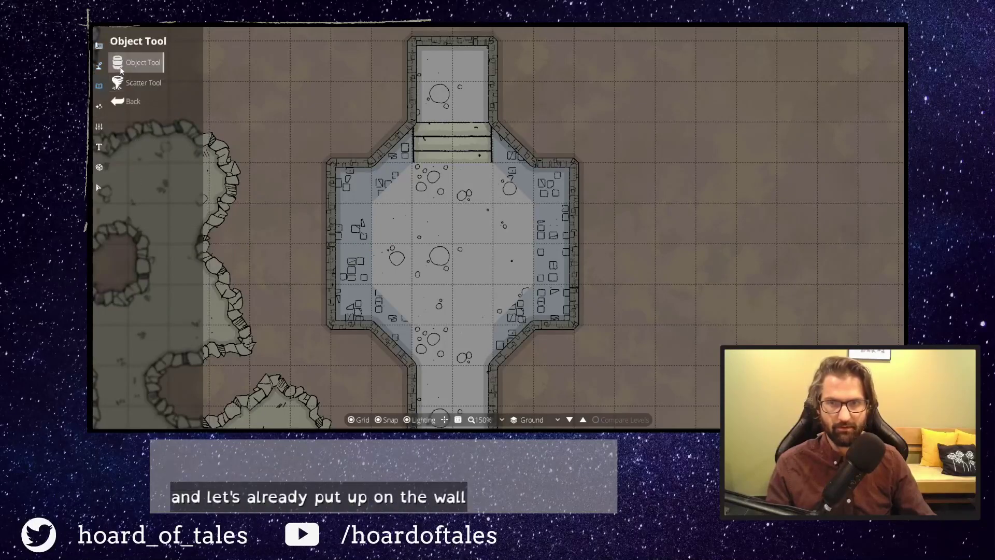
pyautogui.click(136, 63)
pyautogui.click(880, 69)
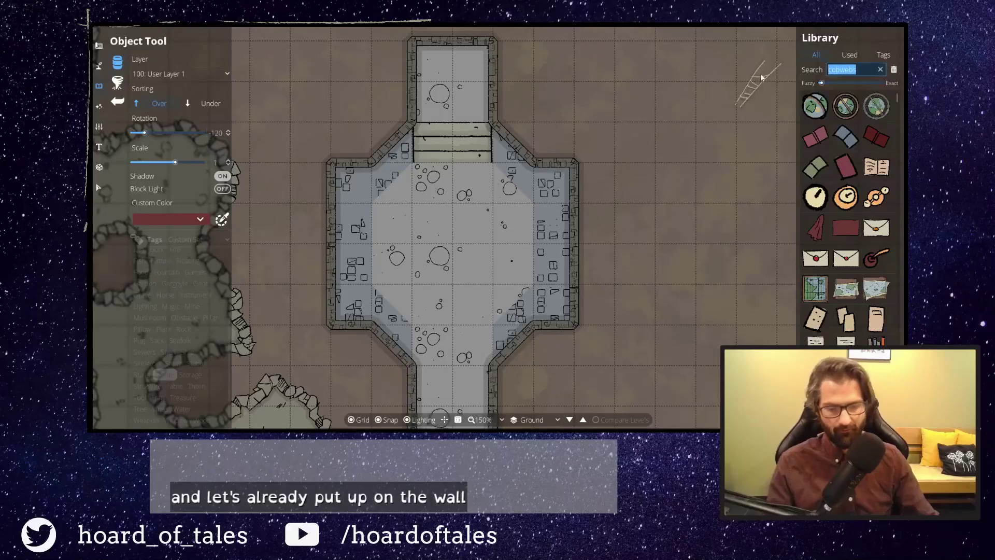
pyautogui.press('BackSpace')
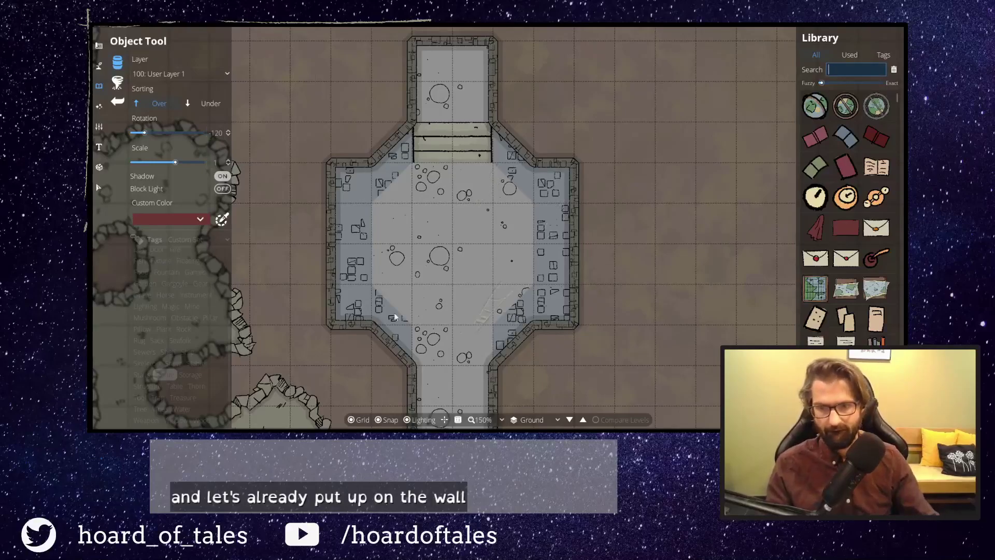
pyautogui.click(133, 351)
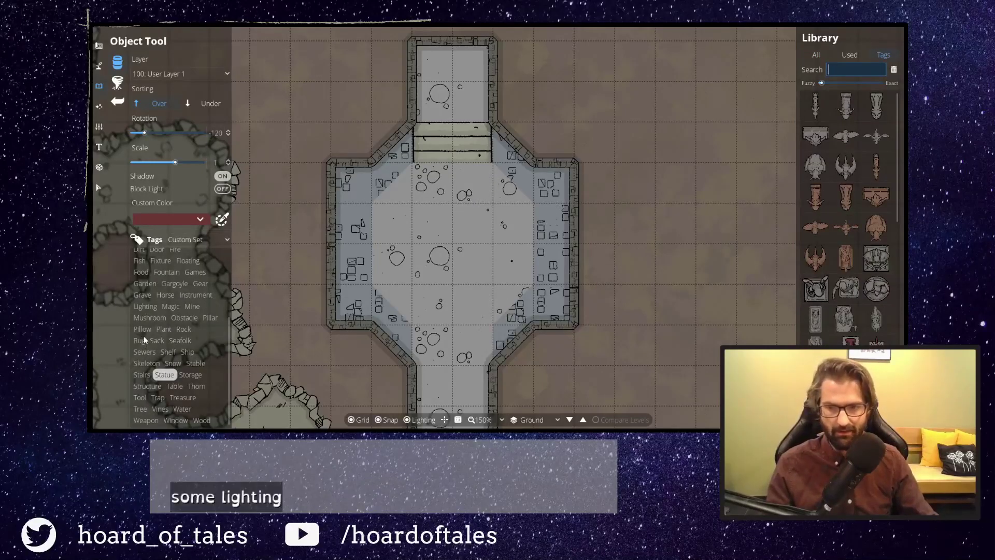
pyautogui.click(145, 305)
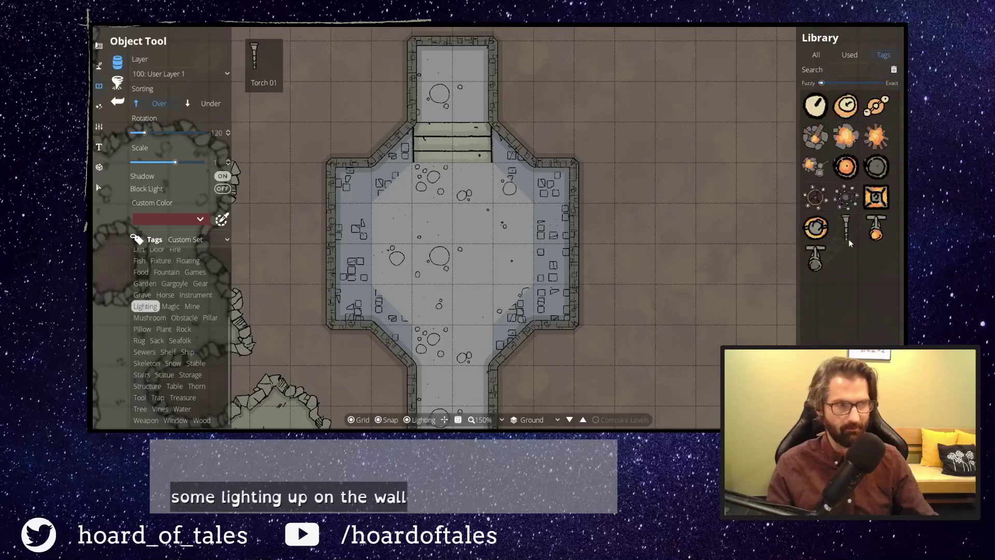
pyautogui.click(812, 262)
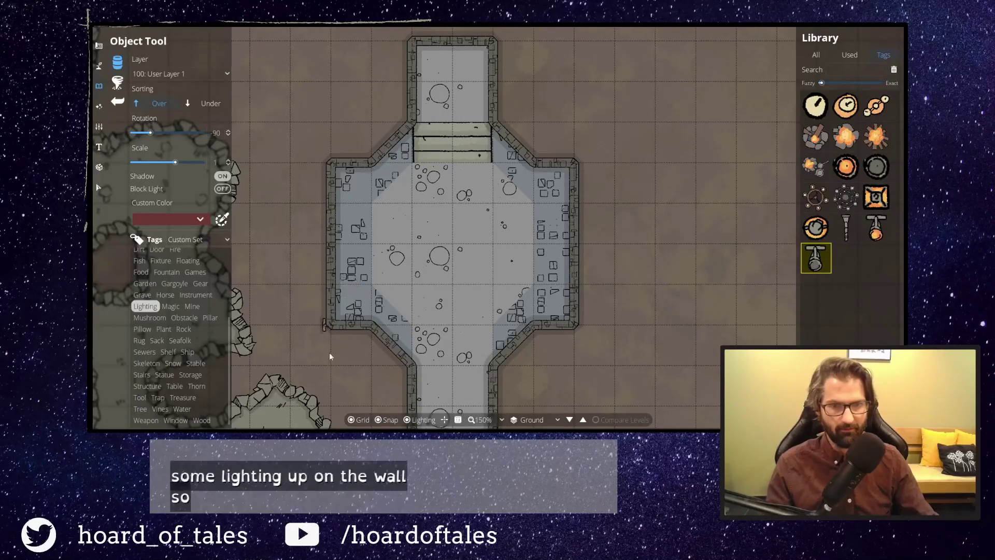
# Turn off snapping and place four unlit sconces in the chapel, two on the west wall and two facing them on the east wall.
pyautogui.click(386, 420)
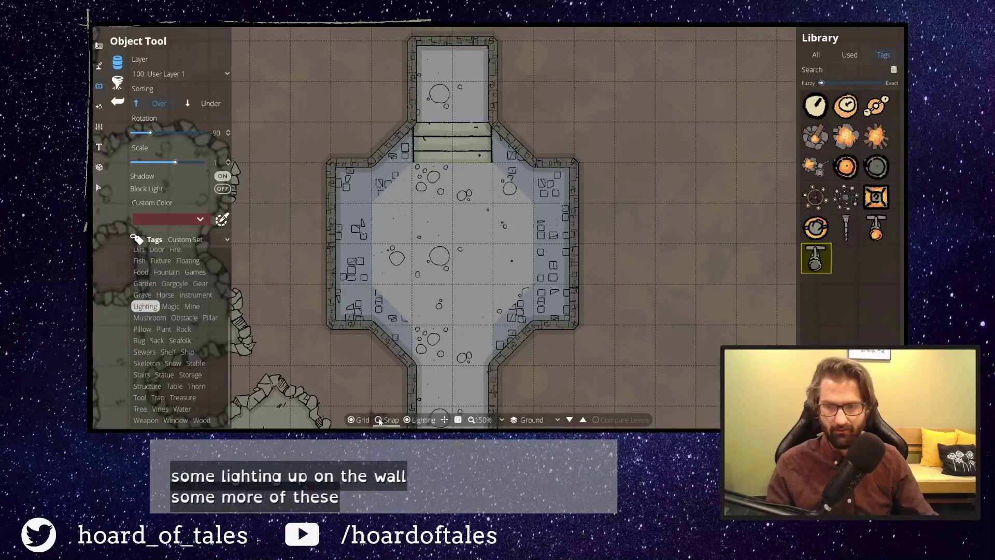
pyautogui.click(341, 284)
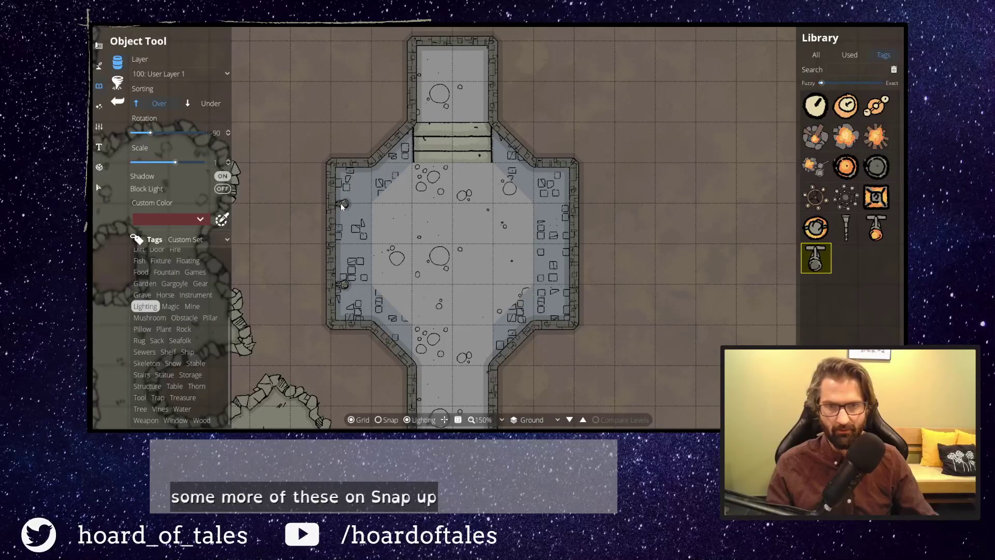
pyautogui.scroll(12, 552, 228)
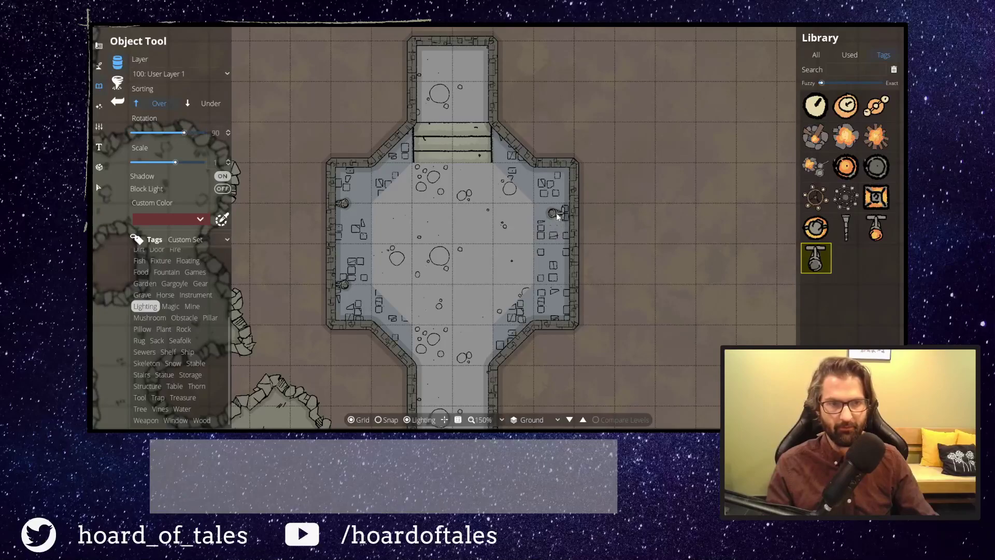
pyautogui.scroll(-1, 559, 205)
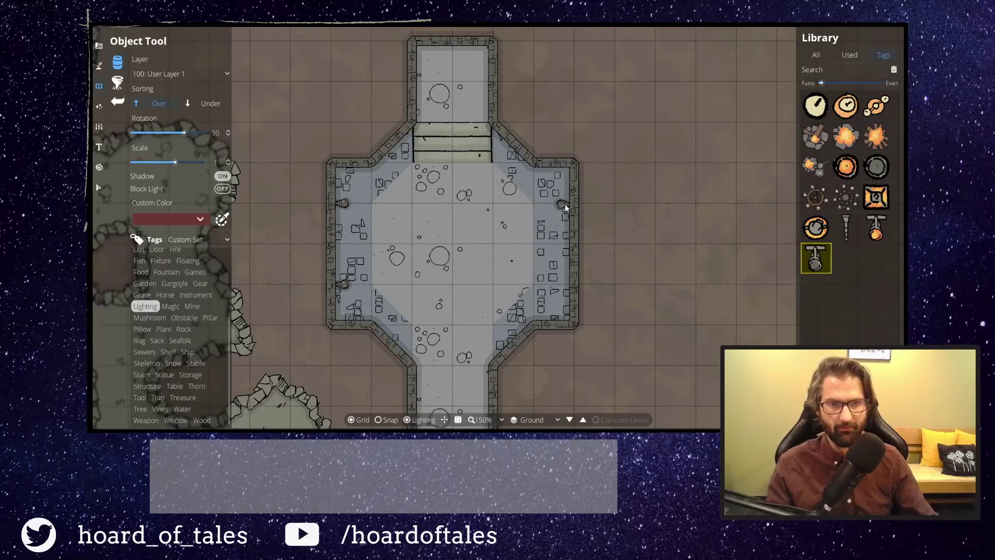
pyautogui.click(565, 205)
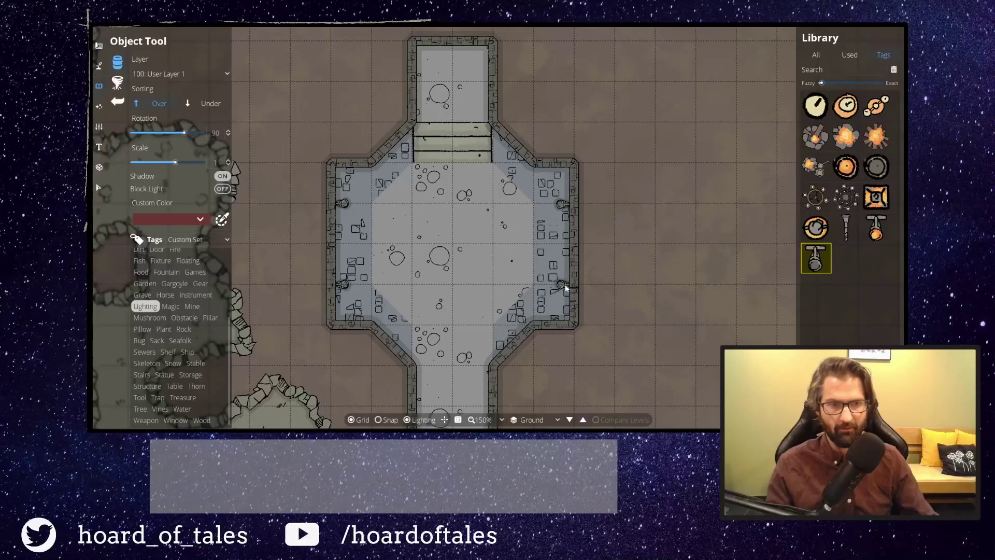
# Search the object library for "bench", try two wooden variants and choose the plain wooden plank bench.
pyautogui.click(856, 70)
pyautogui.write('bench')
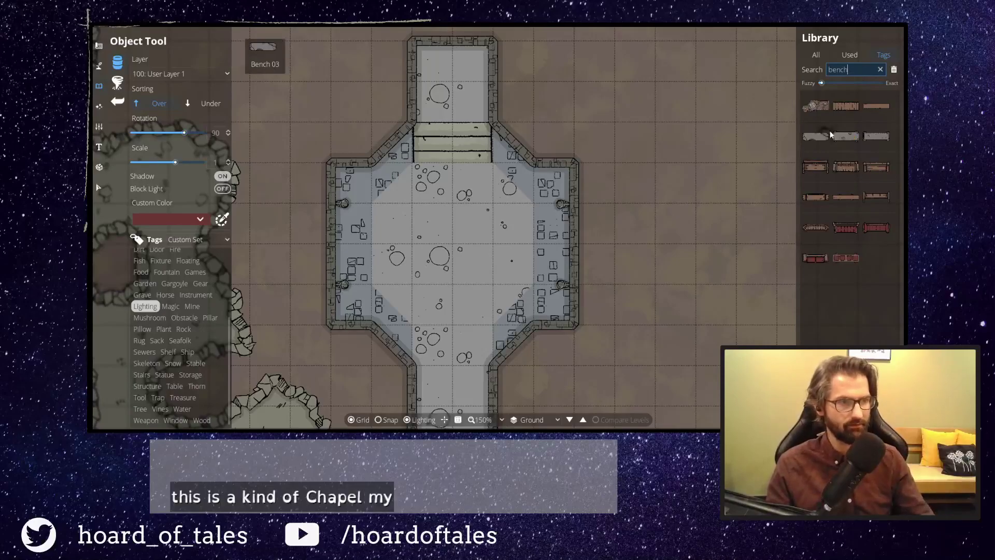
pyautogui.click(884, 106)
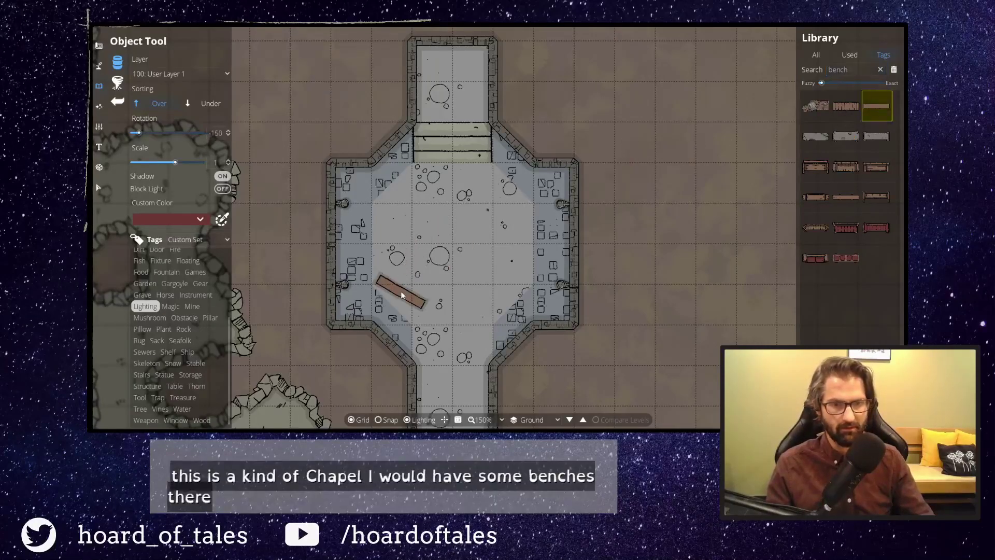
pyautogui.scroll(1, 394, 290)
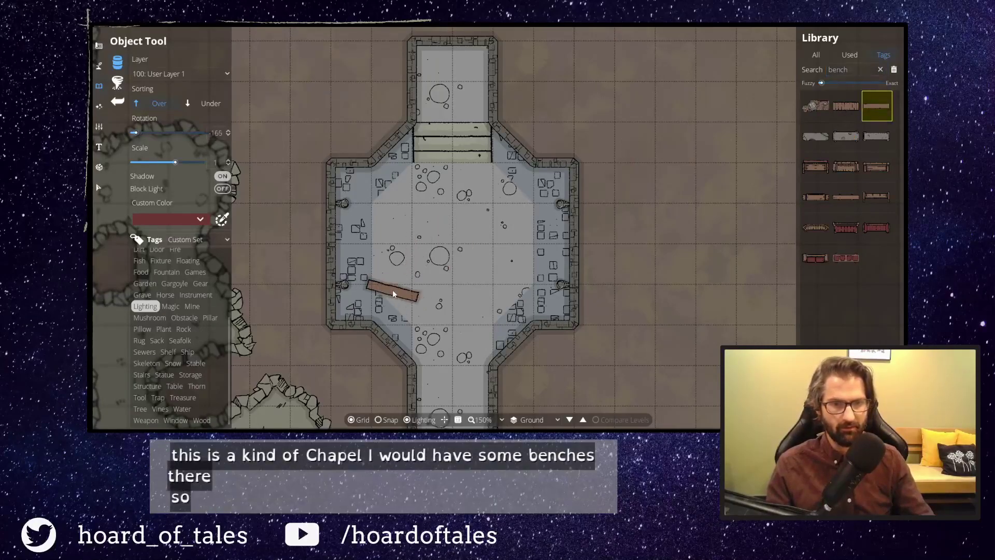
pyautogui.click(845, 197)
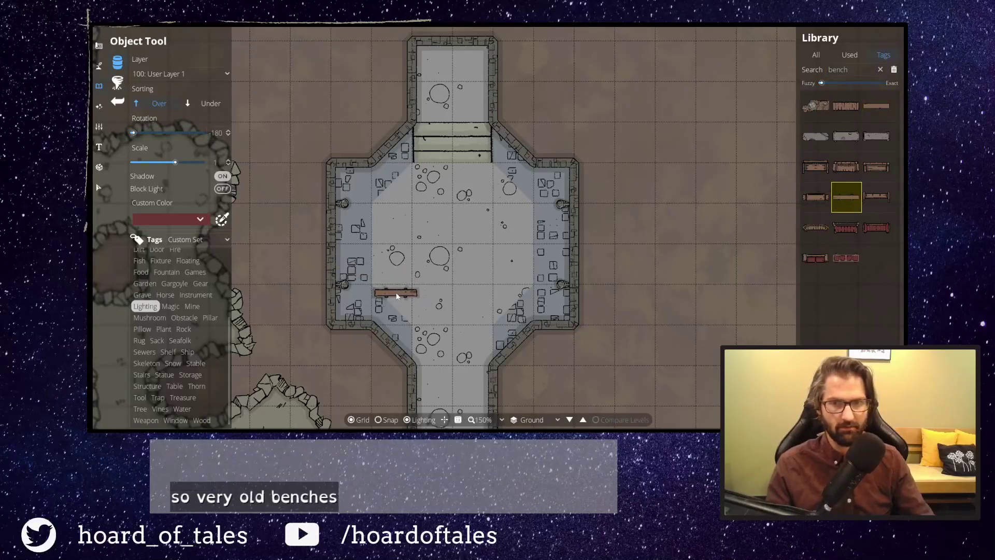
pyautogui.scroll(-1, 415, 293)
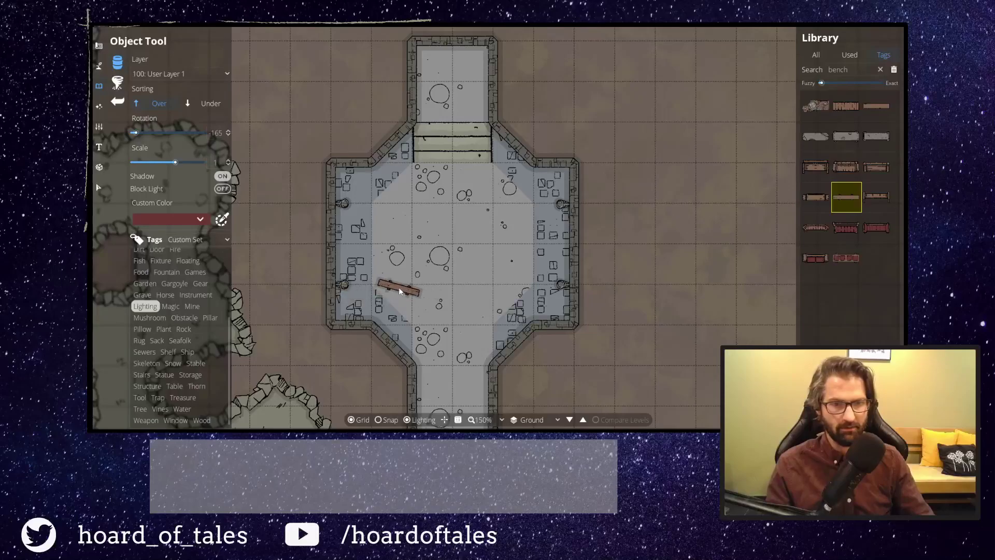
pyautogui.click(876, 106)
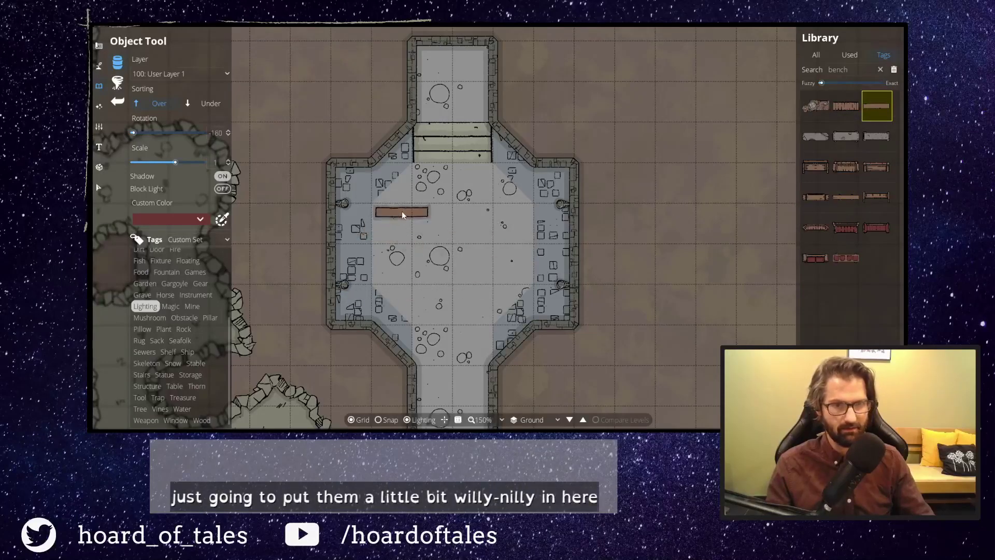
# Place five plank benches in two loose columns in the chapel at varied angles, leaving the southeastern spot empty.
pyautogui.click(403, 204)
pyautogui.scroll(1, 467, 202)
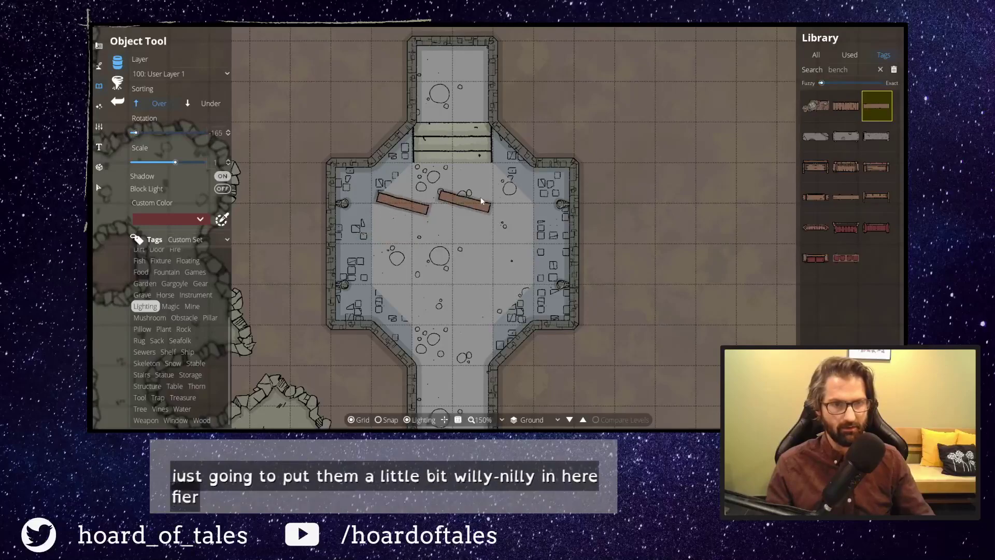
pyautogui.click(498, 204)
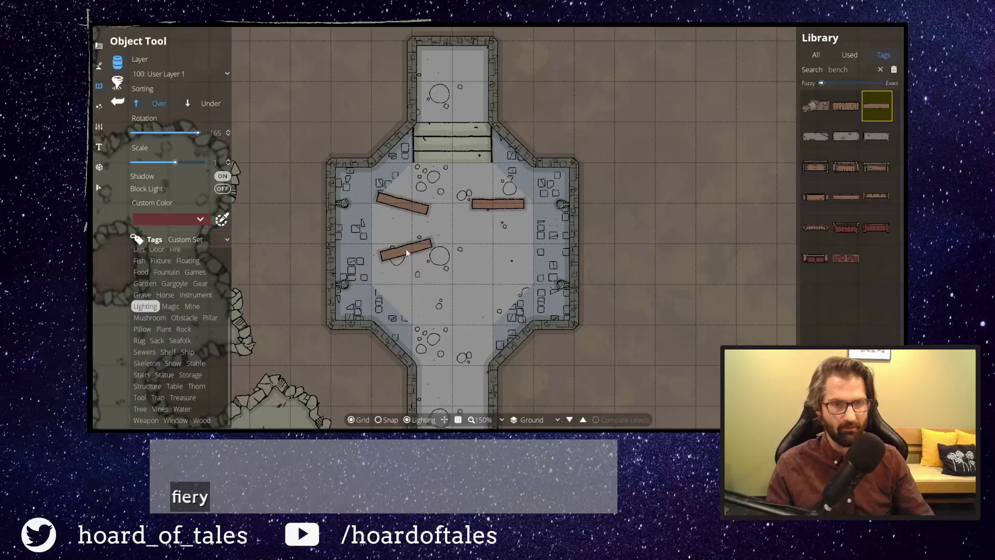
pyautogui.click(493, 249)
pyautogui.scroll(1, 399, 290)
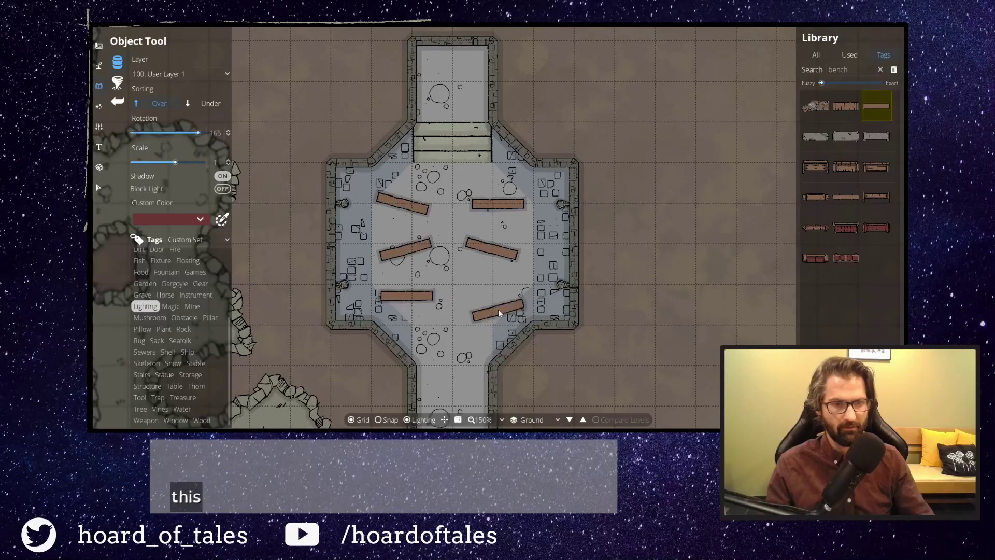
pyautogui.scroll(-1, 499, 309)
# Filter the library by the Broken tag, choose Pillar Broken 11 and place it tilted in the chapel's empty southeastern bench spot.
pyautogui.moveTo(830, 135)
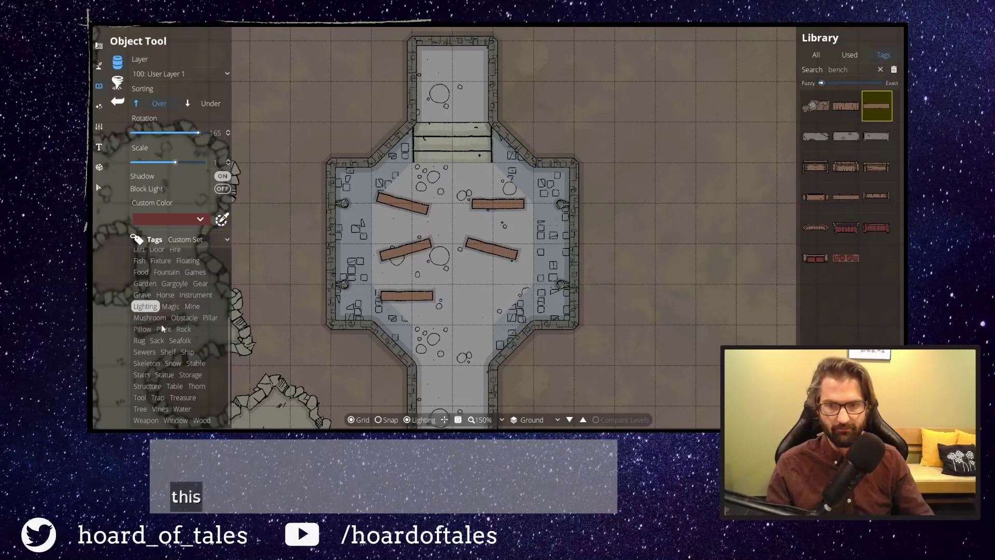
pyautogui.scroll(4, 197, 314)
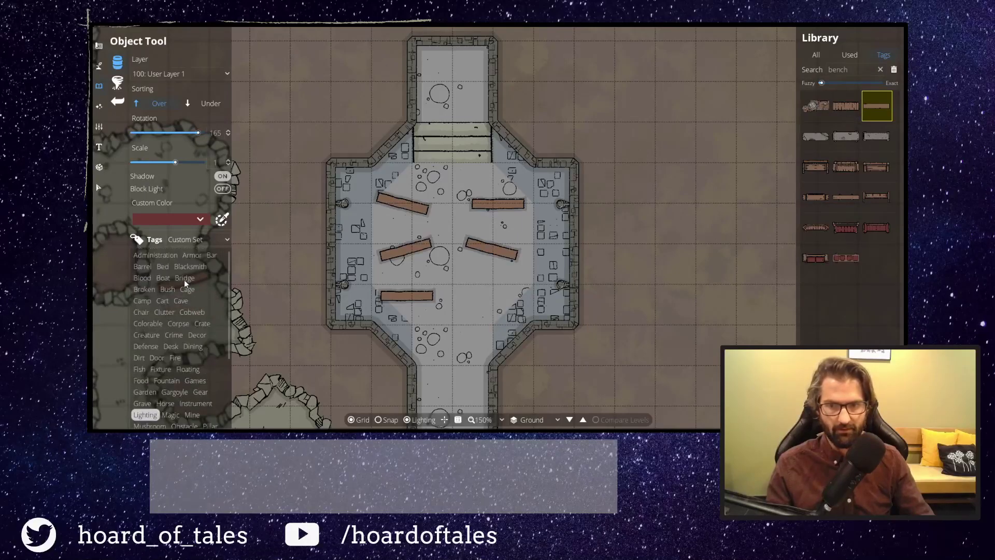
pyautogui.click(164, 312)
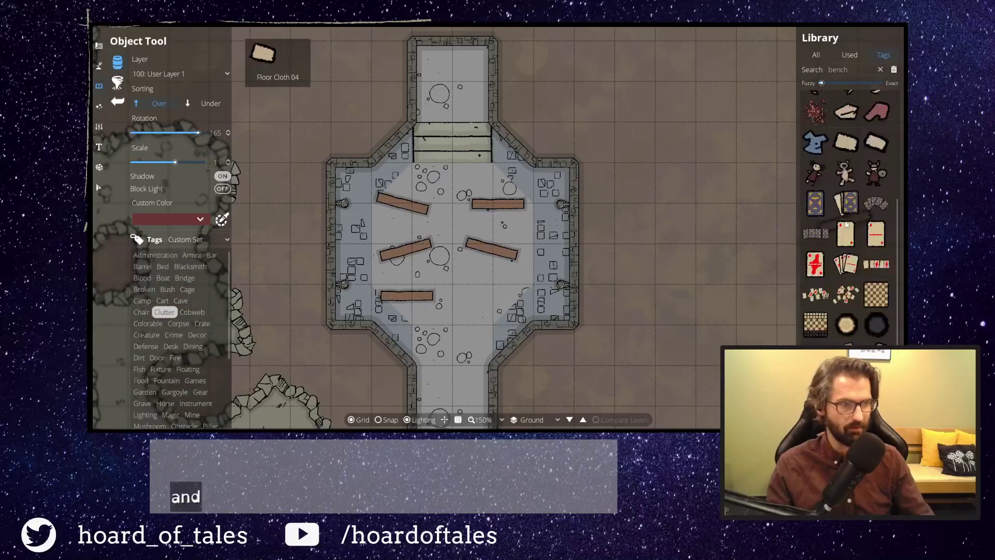
pyautogui.moveTo(849, 226)
pyautogui.scroll(-5, 848, 225)
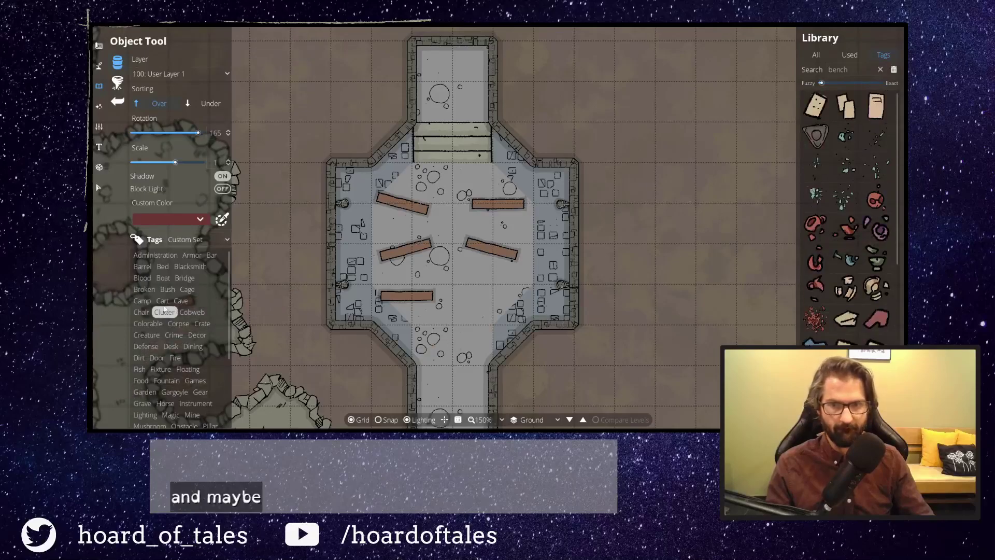
pyautogui.click(144, 289)
pyautogui.scroll(-4, 866, 306)
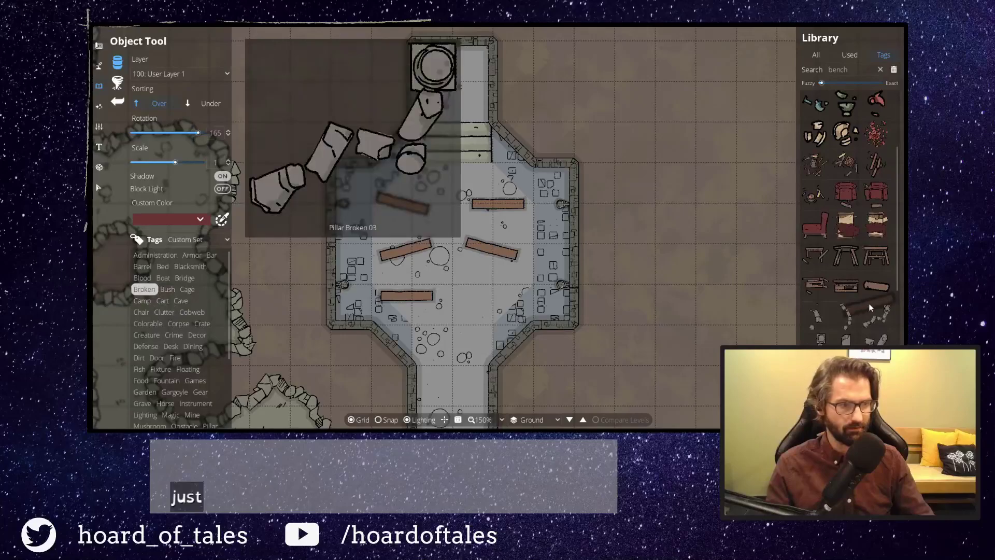
pyautogui.click(816, 285)
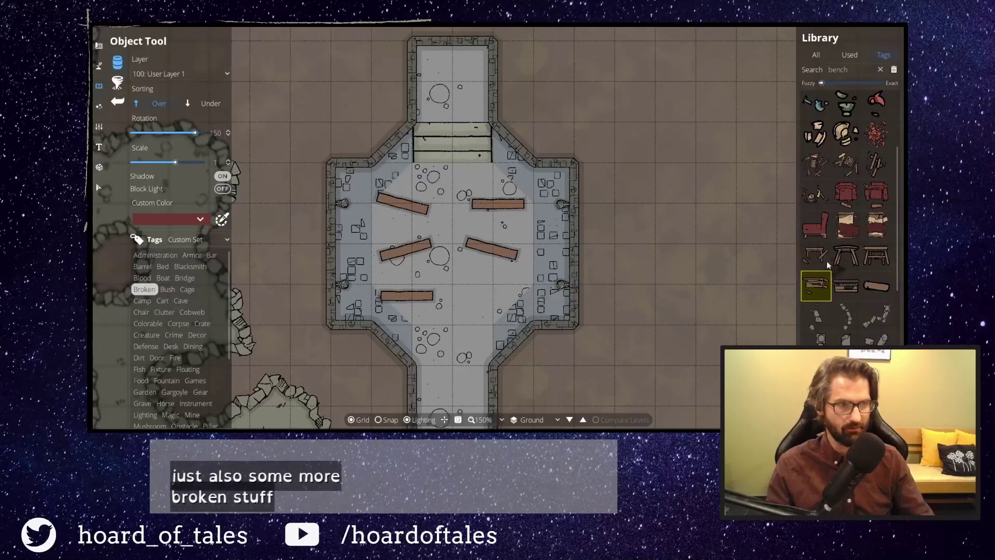
pyautogui.scroll(-5, 843, 228)
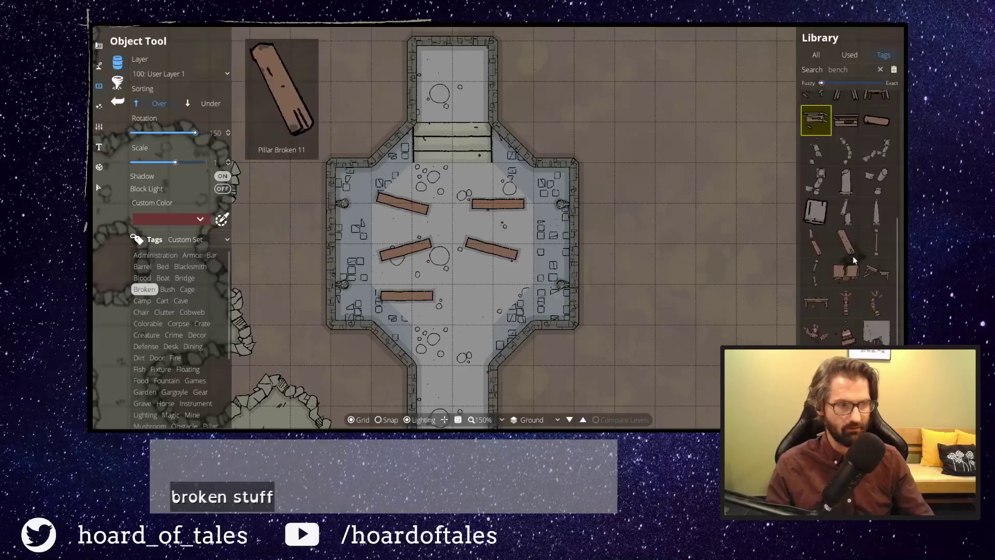
pyautogui.click(845, 249)
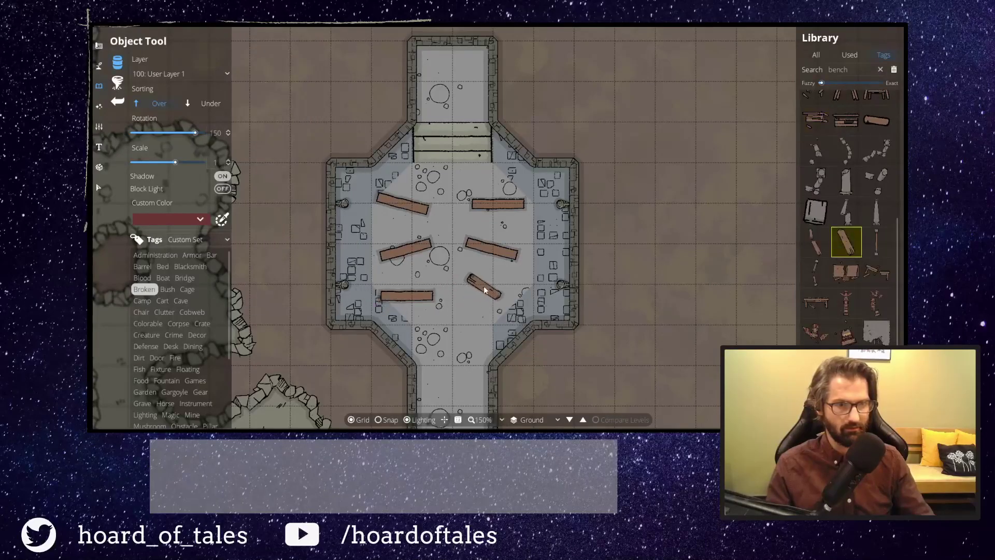
pyautogui.click(490, 294)
# Search all objects in the Object tool's library for "light" and choose the unlit wall sconce.
pyautogui.moveTo(536, 274); pyautogui.dragTo(589, 176)
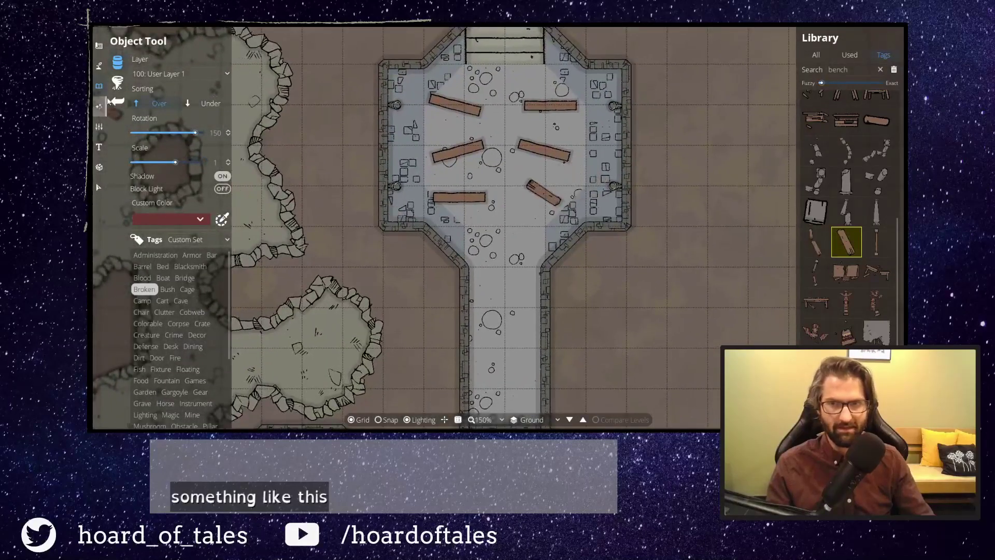
pyautogui.click(99, 67)
pyautogui.click(125, 68)
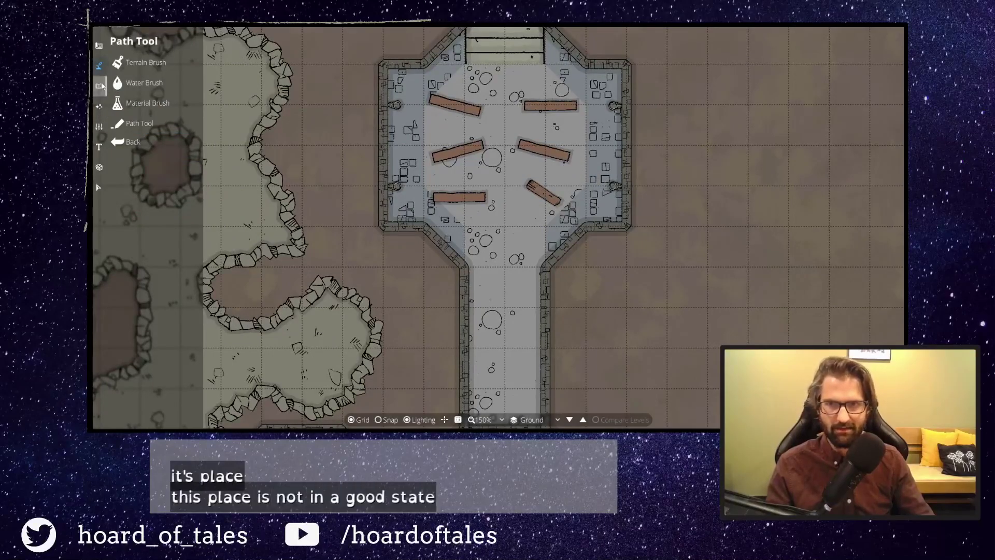
pyautogui.click(99, 86)
pyautogui.click(137, 63)
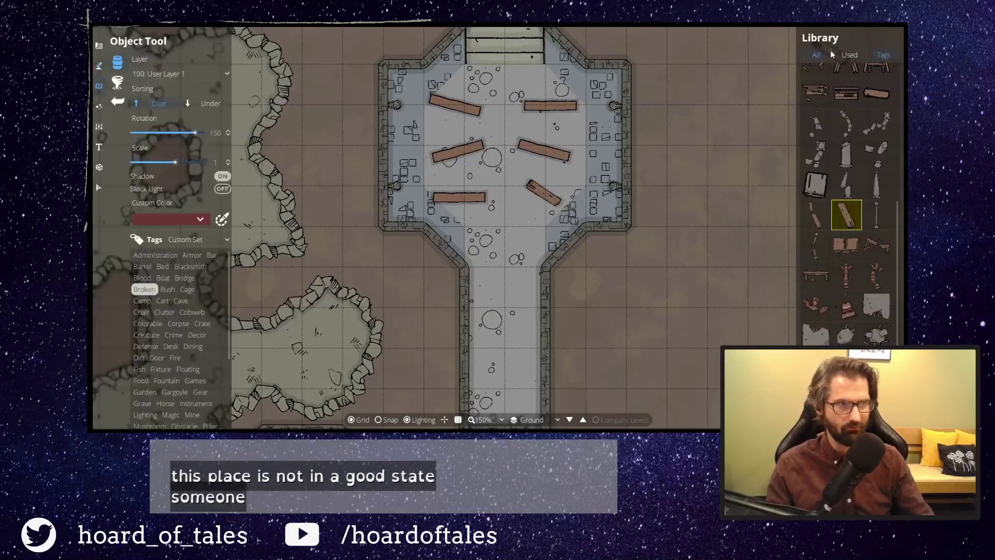
pyautogui.click(881, 70)
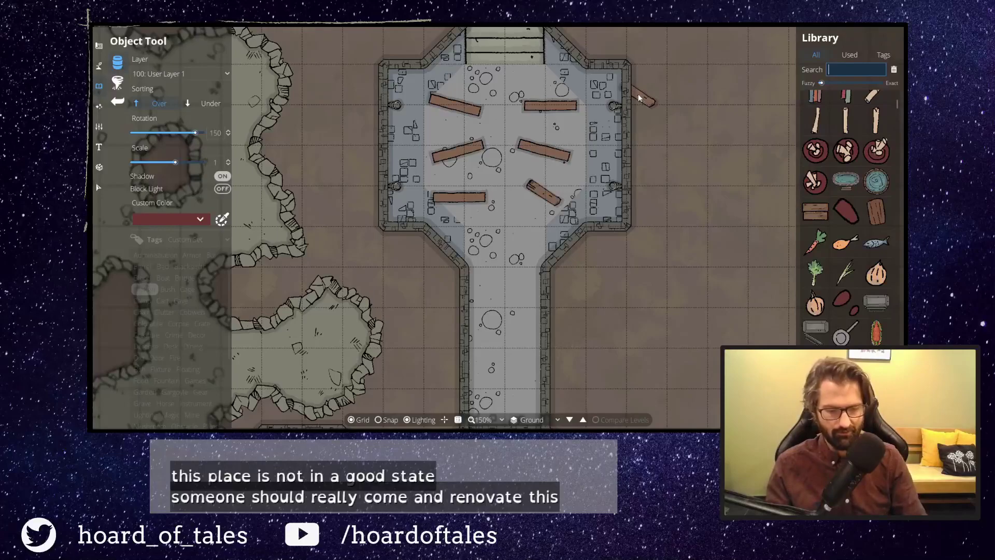
pyautogui.write('light')
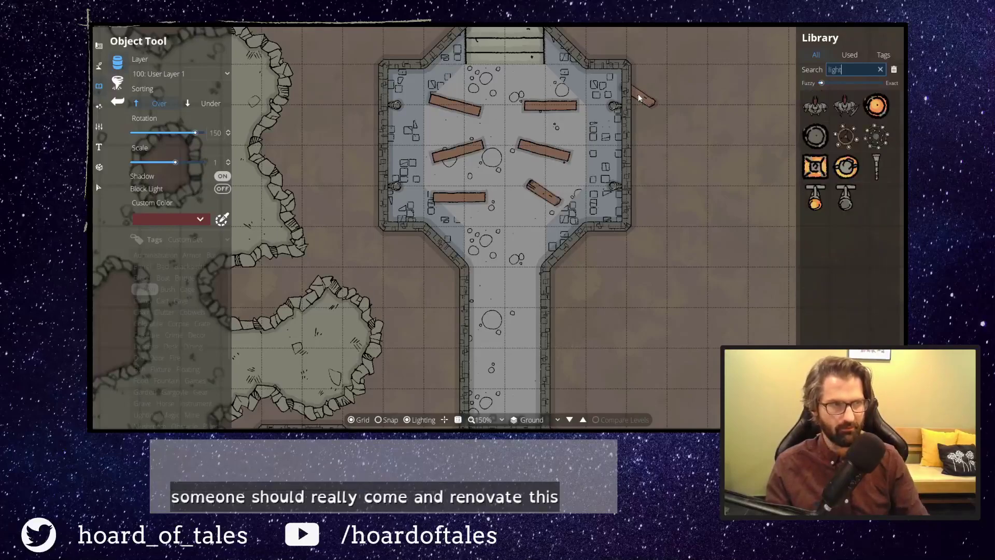
pyautogui.click(846, 197)
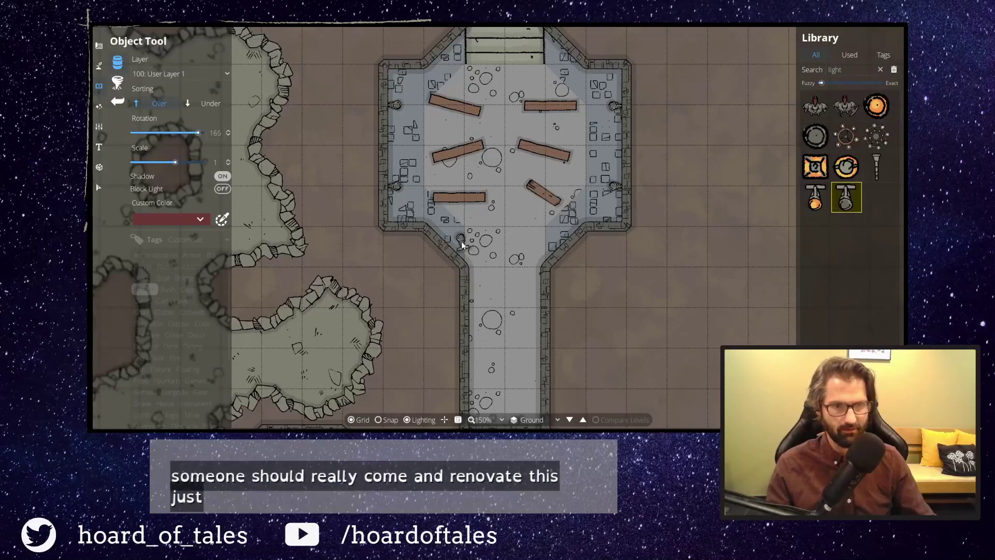
# Place unlit sconces on the two diagonal walls at the chapel's southern end, rotated -135 and 135 degrees.
pyautogui.scroll(5, 461, 241)
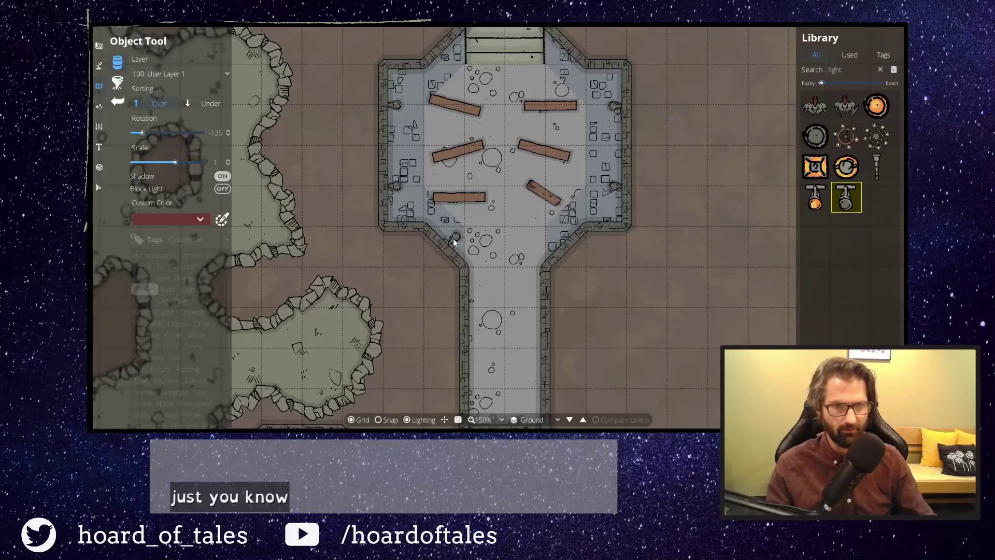
pyautogui.scroll(-4, 557, 218)
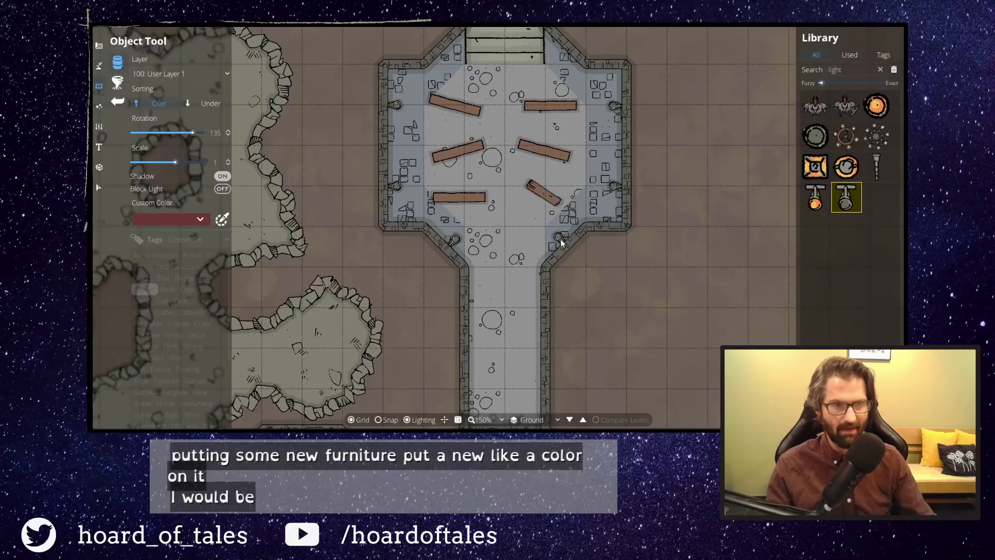
pyautogui.click(560, 238)
# Place two facing unlit sconces in the corridor south of the chapel, rotated 90 on the east wall and -90 on the west wall.
pyautogui.moveTo(638, 311); pyautogui.dragTo(630, 187)
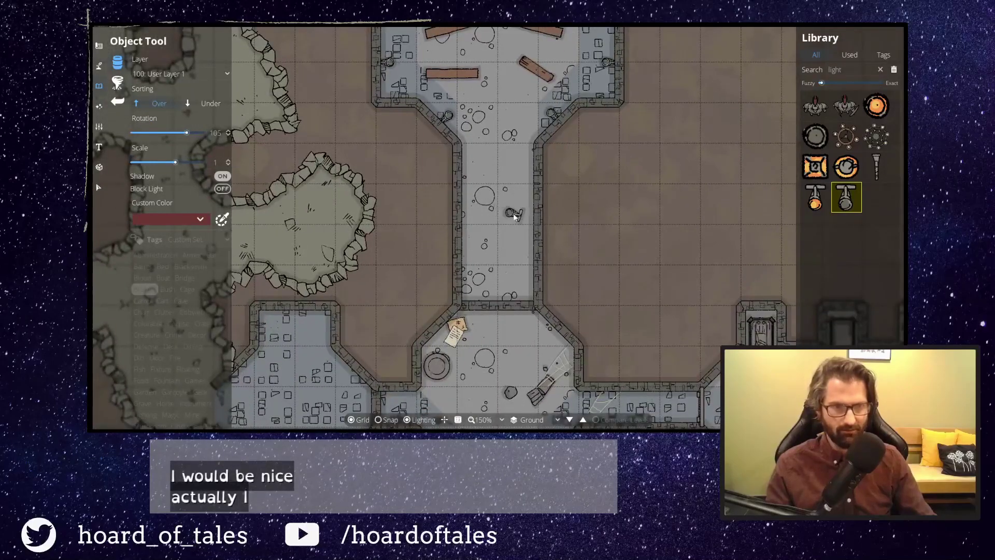
pyautogui.scroll(-3, 517, 227)
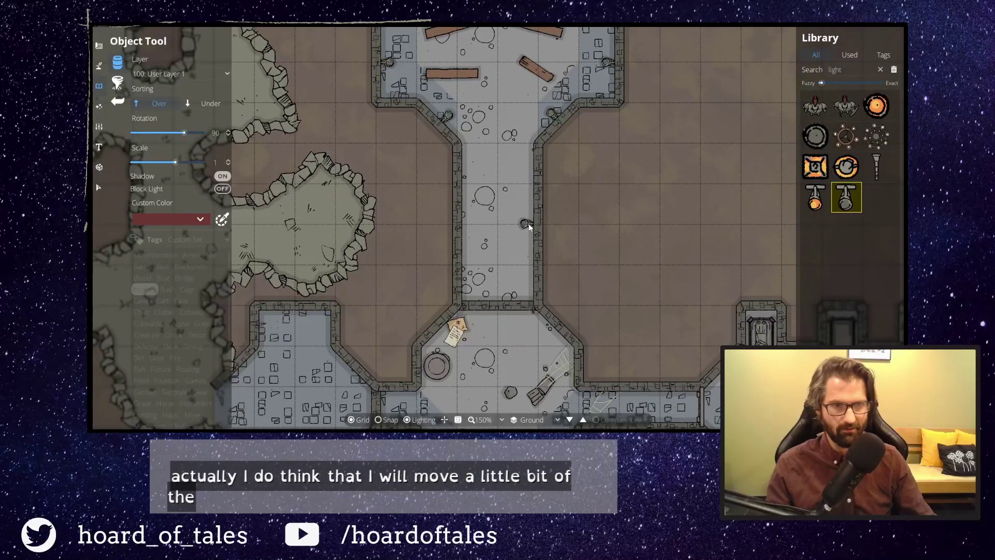
pyautogui.click(528, 222)
pyautogui.scroll(-10, 461, 219)
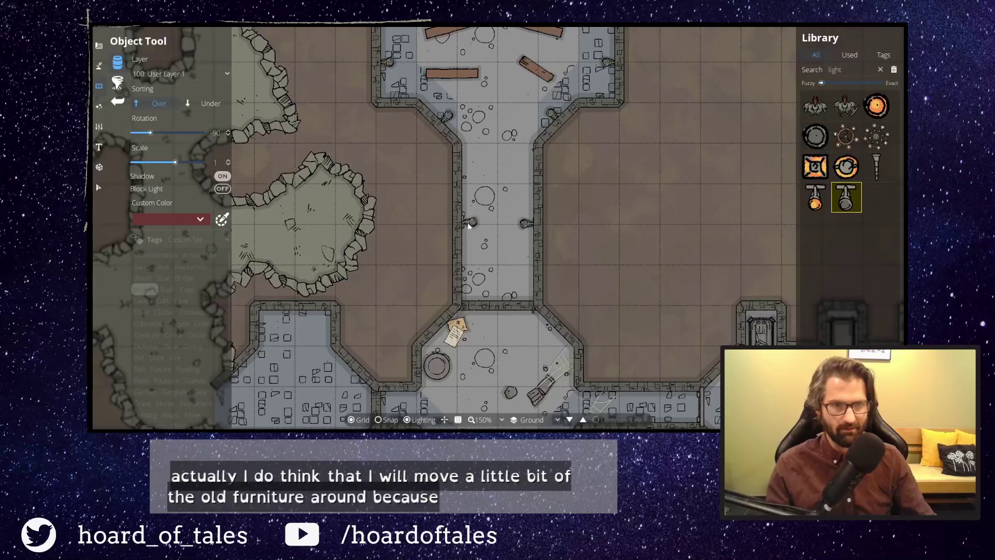
pyautogui.click(468, 225)
# Move the chapel's southwestern bench toward the southern passage with the Select tool and delete it.
pyautogui.moveTo(599, 213); pyautogui.dragTo(559, 384)
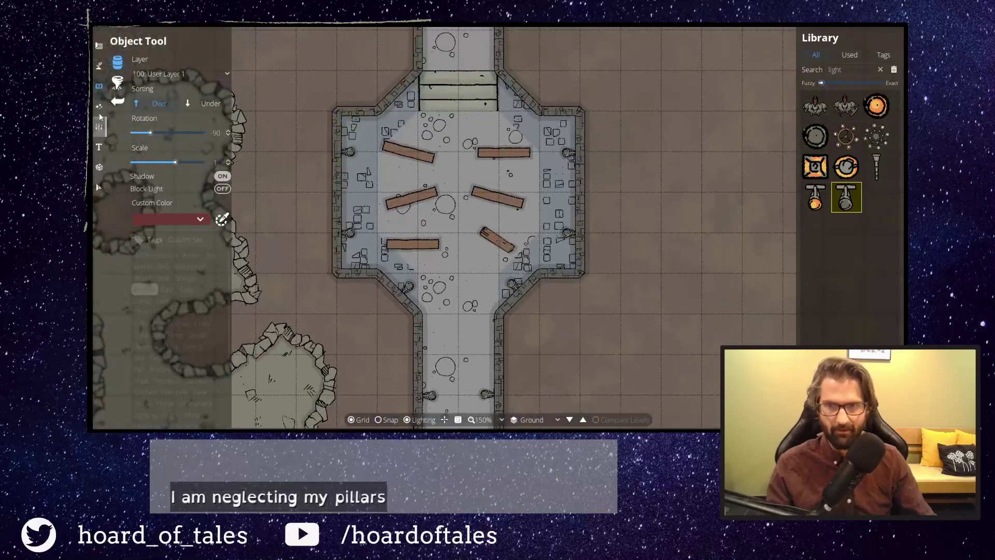
pyautogui.click(97, 187)
pyautogui.moveTo(427, 249); pyautogui.dragTo(481, 297)
pyautogui.click(464, 291)
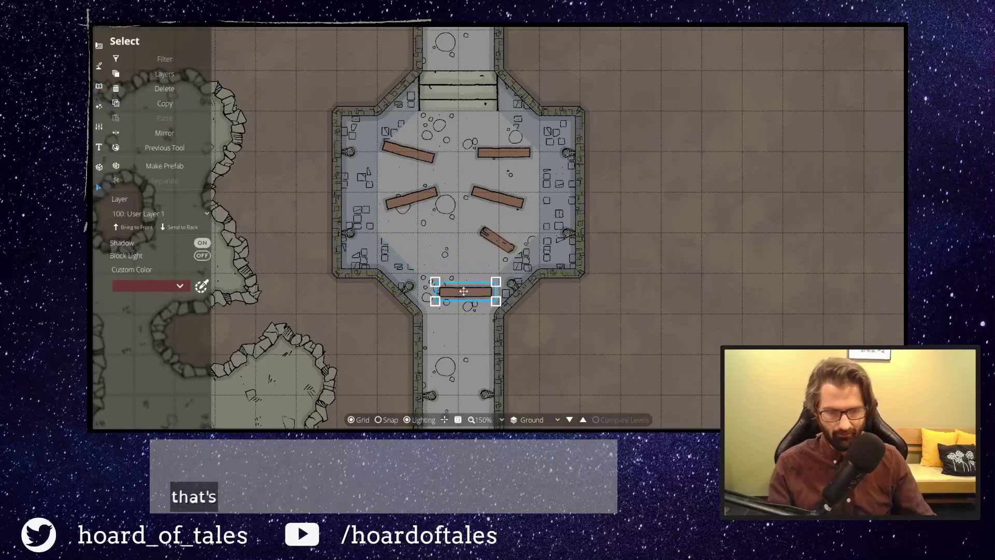
pyautogui.press('Delete')
# Undo the accidental shift of the chapel room's floor and clear the selection.
pyautogui.moveTo(379, 130); pyautogui.dragTo(391, 168)
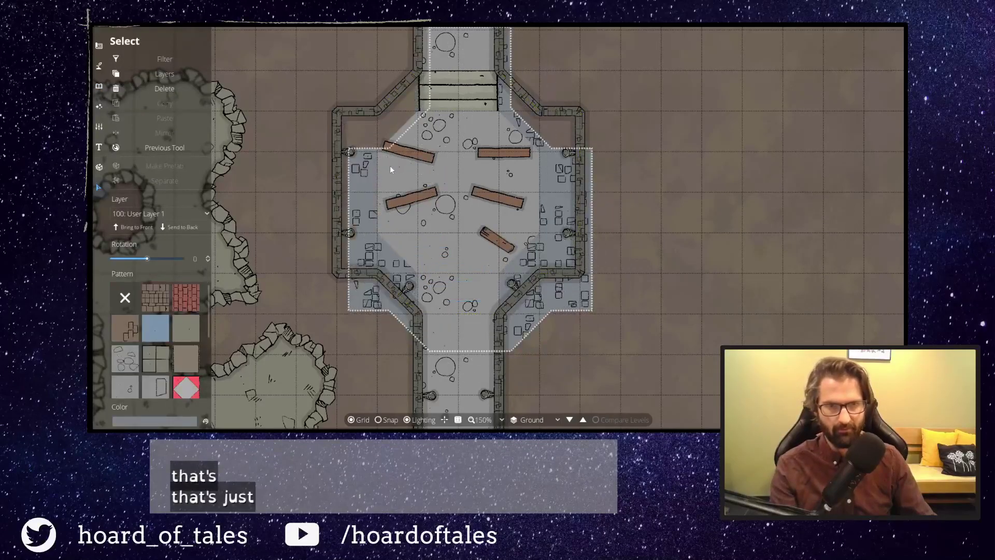
pyautogui.rightClick(390, 168)
pyautogui.hotkey('ctrl', 'z')
pyautogui.click(407, 153)
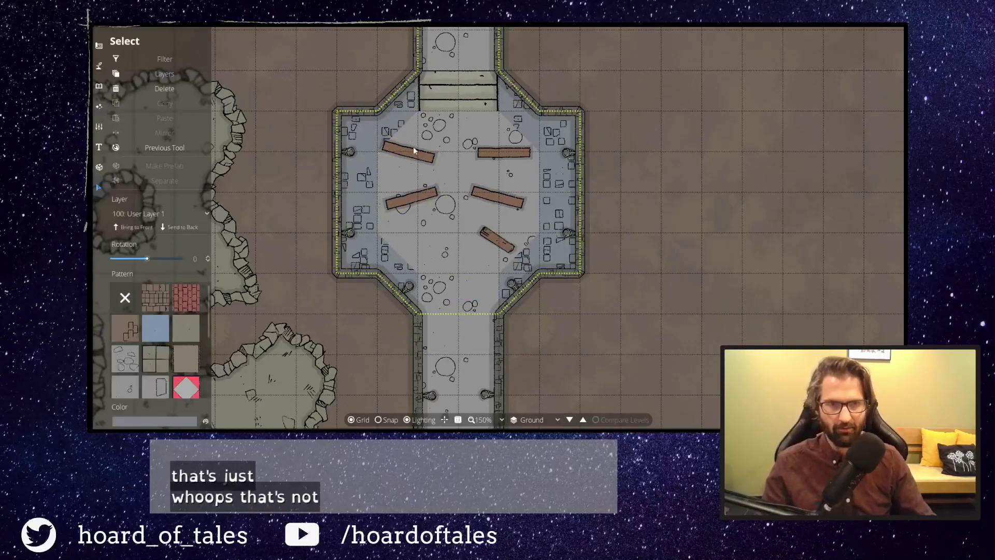
pyautogui.click(773, 233)
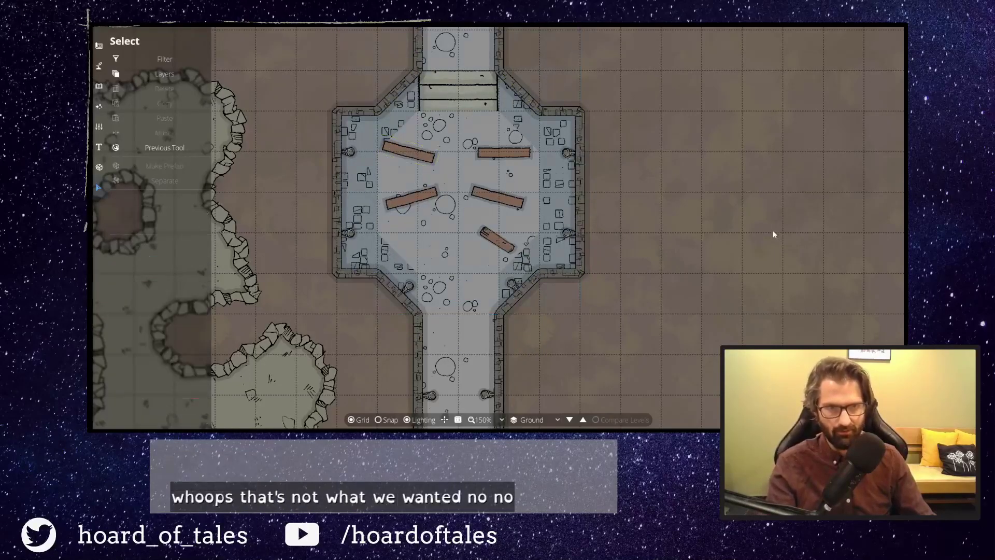
# Delete the four remaining benches and the broken pillar piece from the chapel floor.
pyautogui.click(427, 195)
pyautogui.press('Delete')
pyautogui.click(402, 152)
pyautogui.press('Delete')
pyautogui.click(513, 153)
pyautogui.press('Delete')
pyautogui.click(492, 196)
pyautogui.press('Delete')
pyautogui.click(496, 240)
pyautogui.press('Delete')
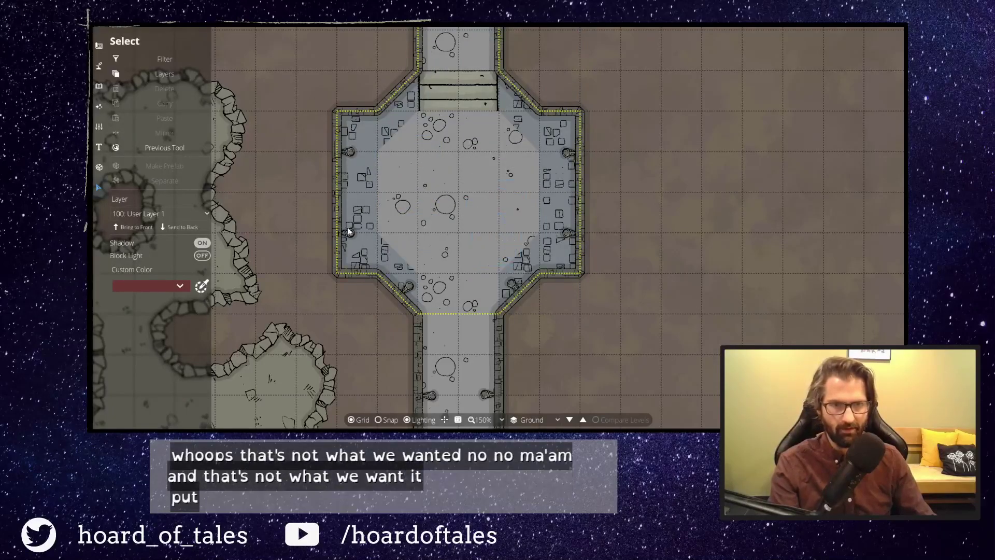
# Switch to the Object Tool, search the library for "pillar" and choose the plain round stone pillar.
pyautogui.click(99, 65)
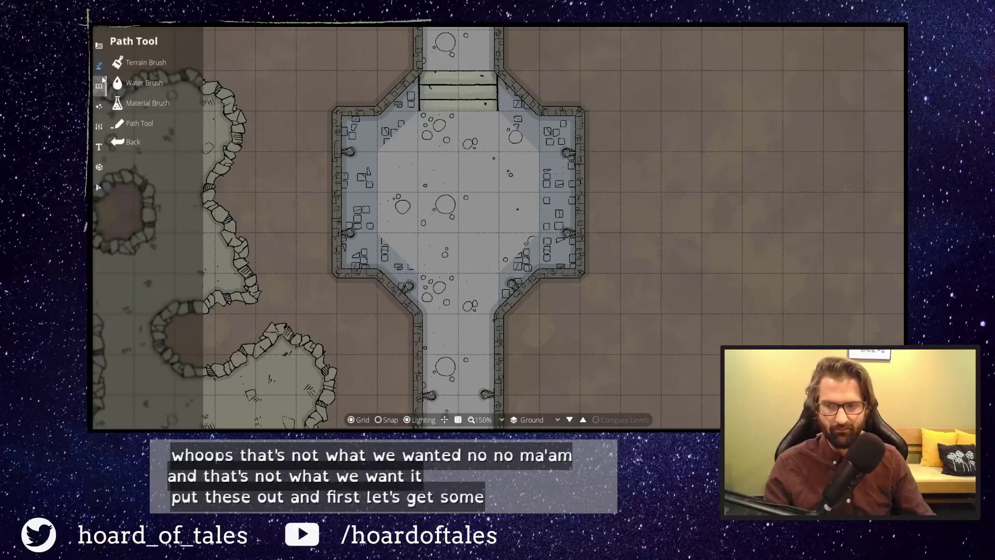
pyautogui.click(149, 83)
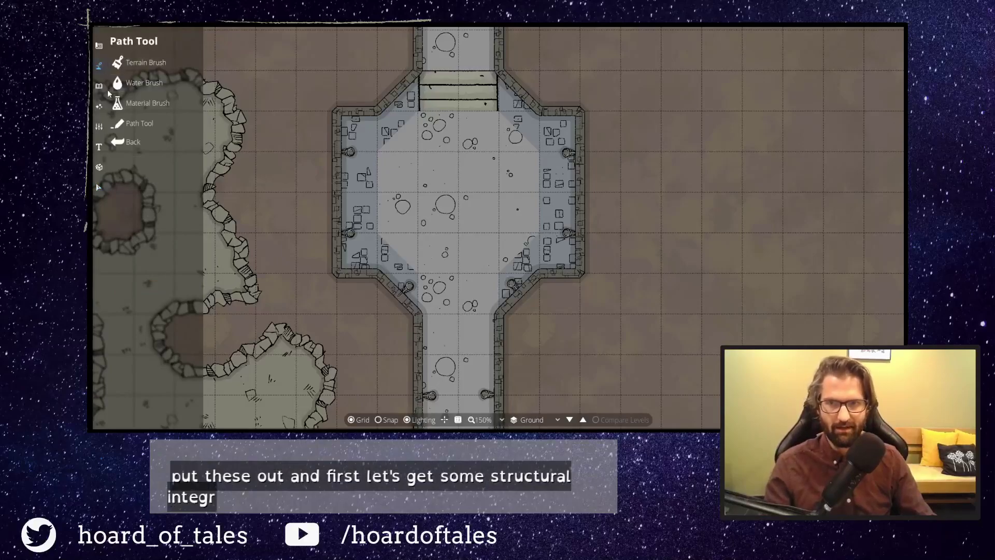
pyautogui.click(99, 86)
pyautogui.click(140, 62)
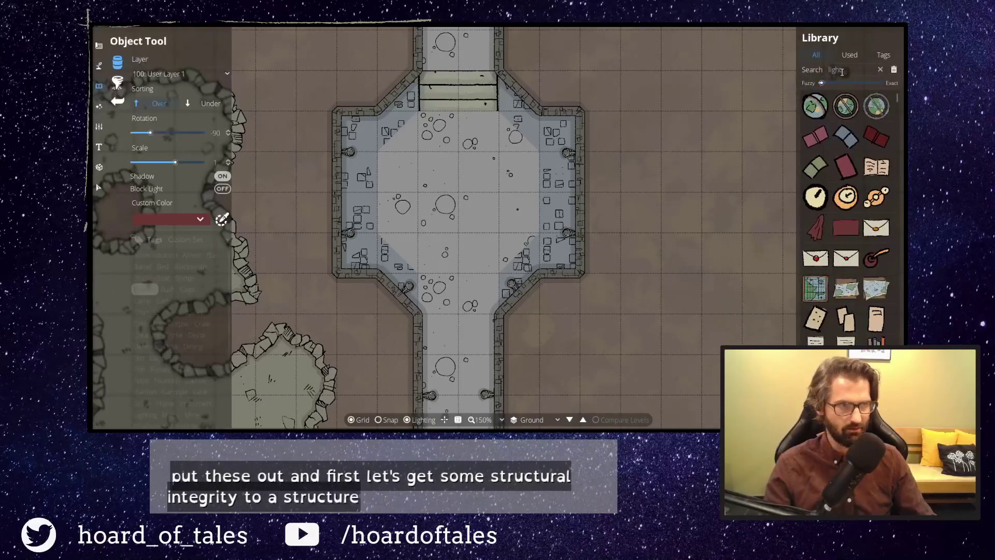
pyautogui.press('BackSpace')
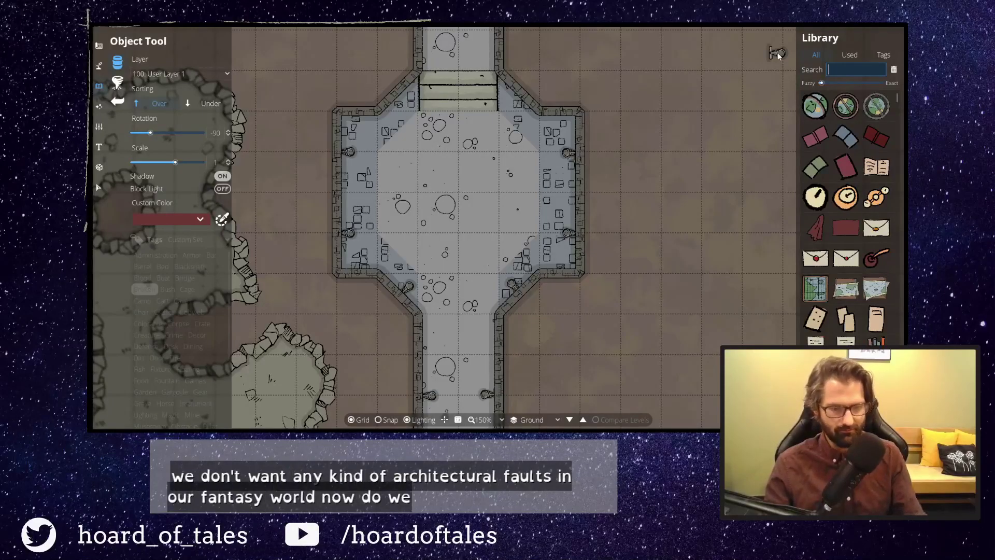
pyautogui.write('pillar')
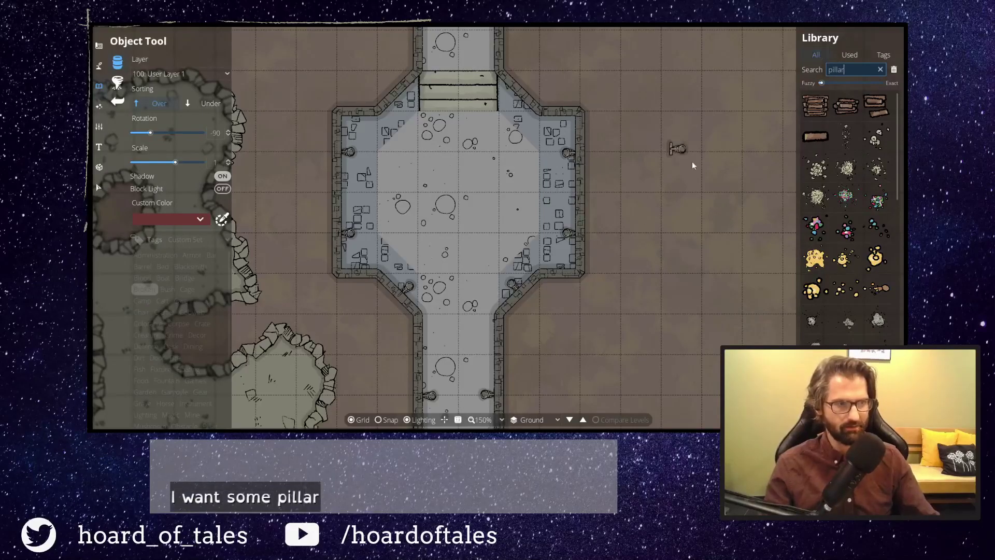
pyautogui.scroll(-5, 848, 289)
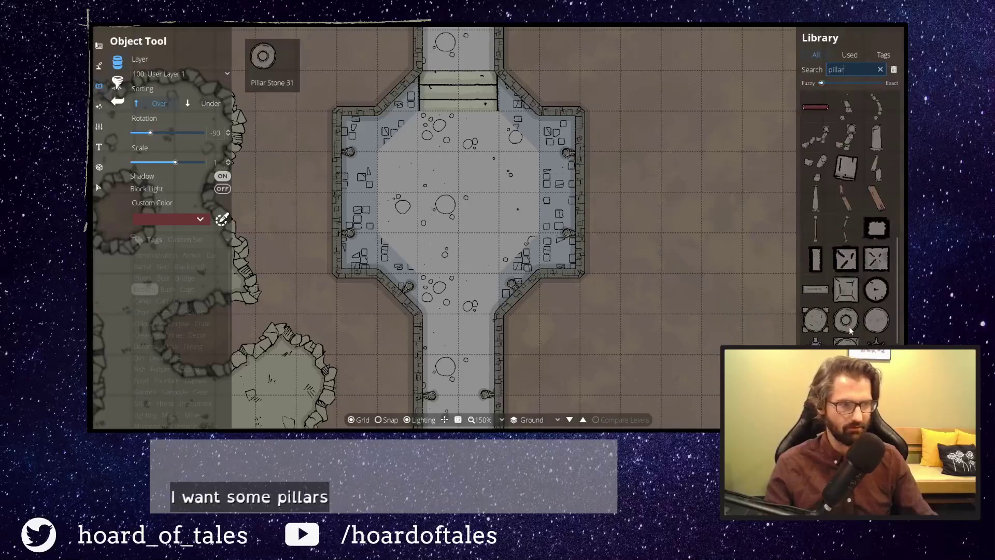
pyautogui.click(877, 327)
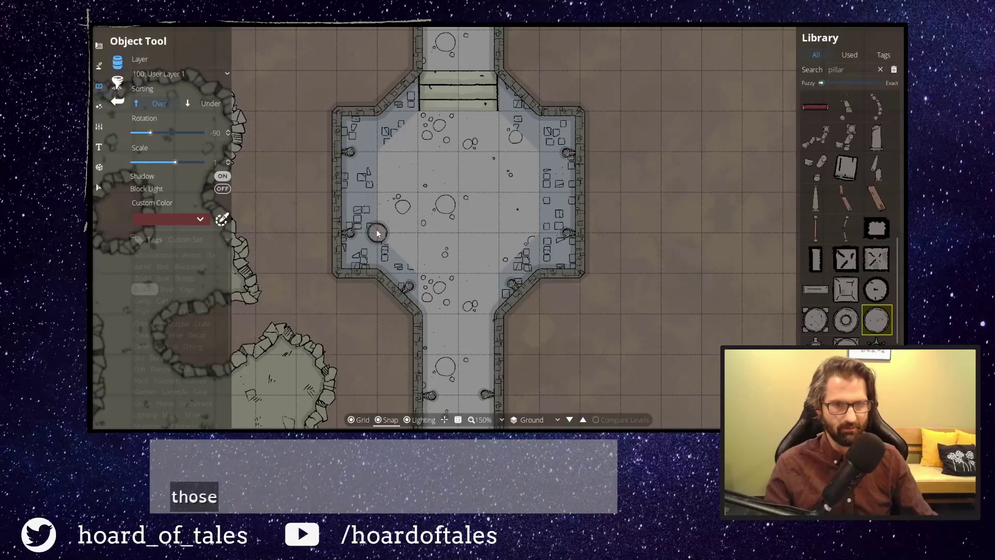
pyautogui.click(377, 233)
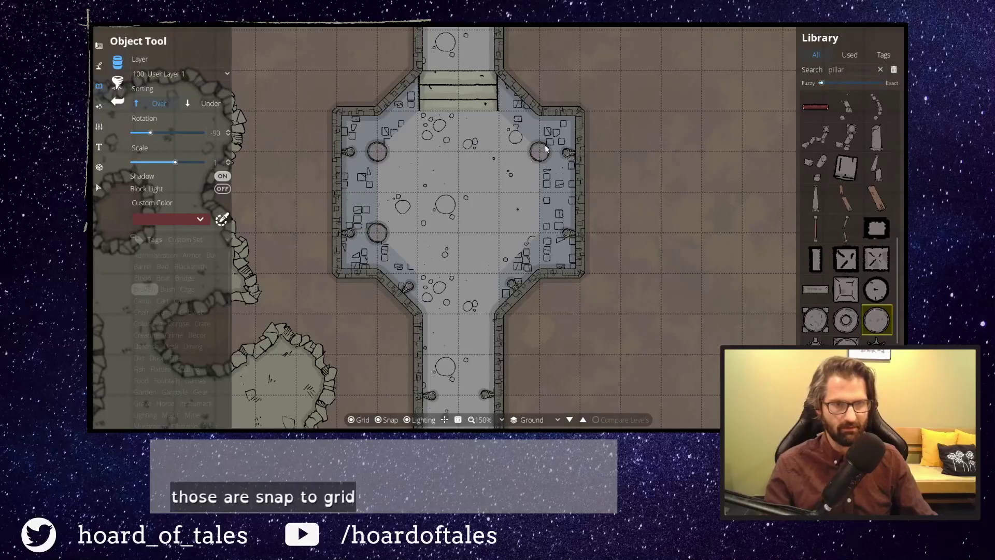
pyautogui.moveTo(558, 367); pyautogui.dragTo(589, 349)
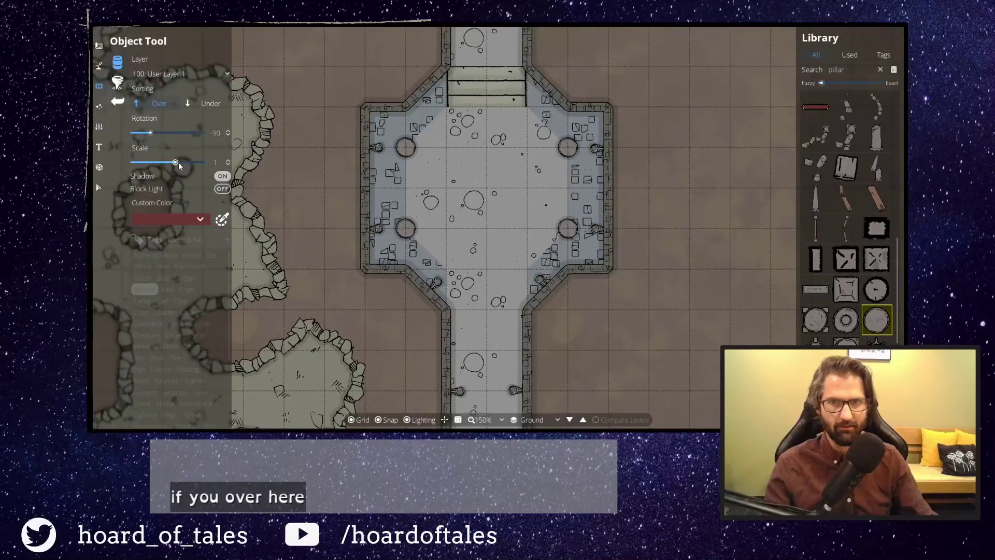
pyautogui.hotkey('ctrl', 'z')
pyautogui.hotkey('ctrl', 'z')
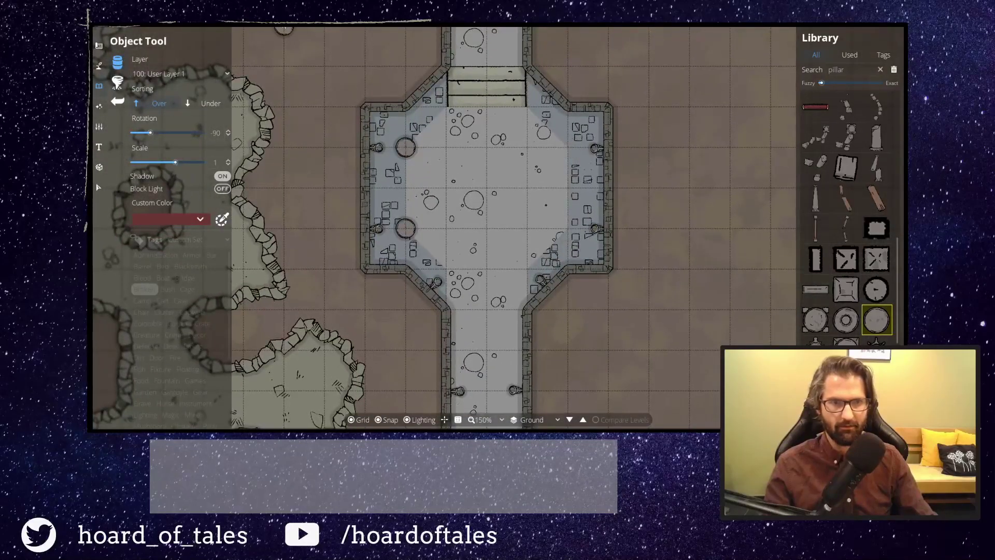
# Place four round stone pillars on 400: User Layer 4, snapped to the grid beside the chapel's east and west wall sconces.
pyautogui.click(213, 74)
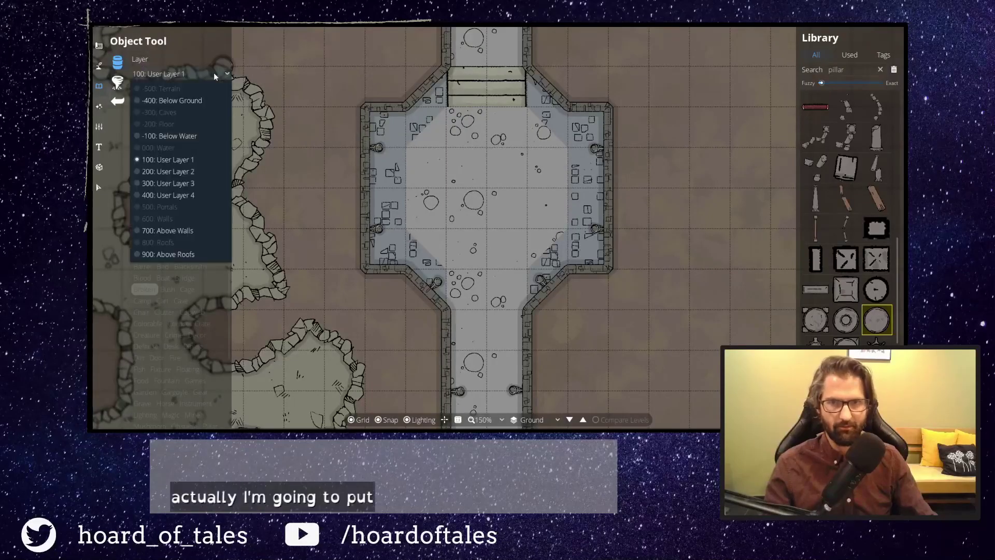
pyautogui.click(188, 196)
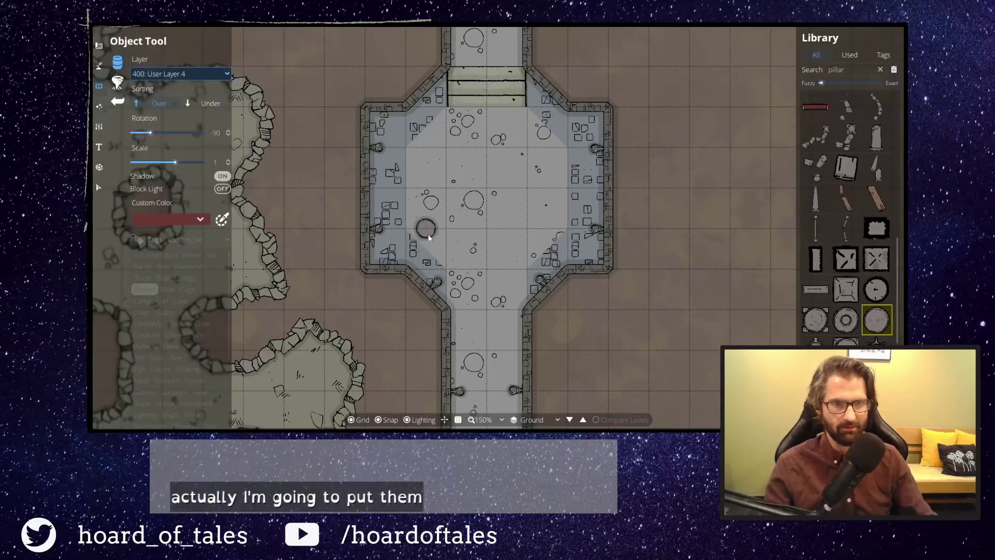
pyautogui.click(405, 228)
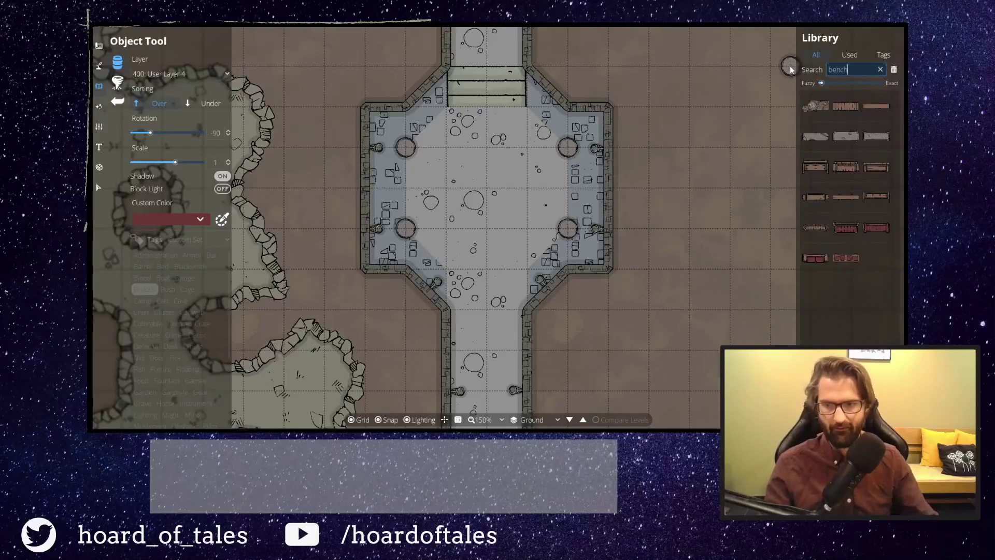
# Place two plain wooden benches between the northern pillars, the west one rotated -165 and the east one 150.
pyautogui.click(875, 106)
pyautogui.scroll(-2, 444, 175)
pyautogui.scroll(-3, 443, 175)
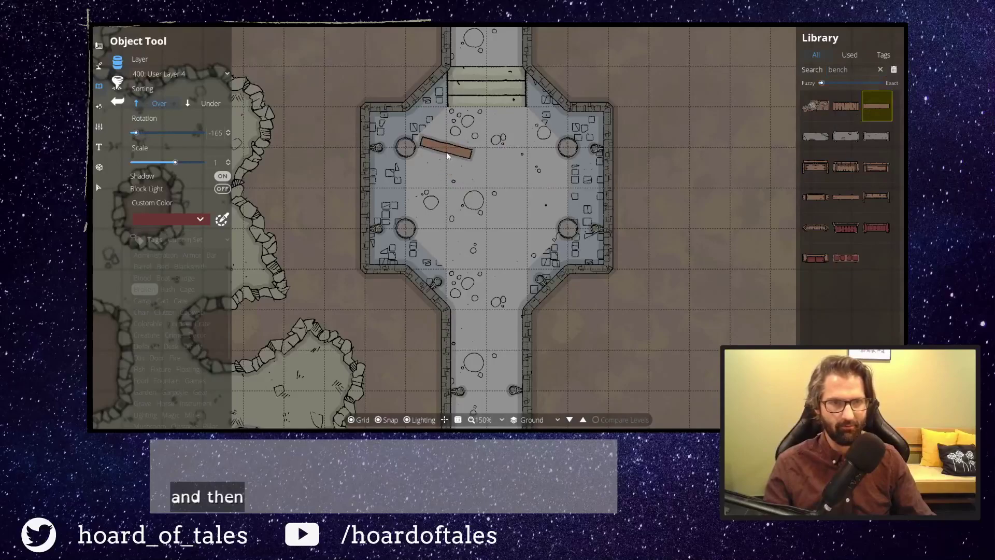
pyautogui.click(448, 157)
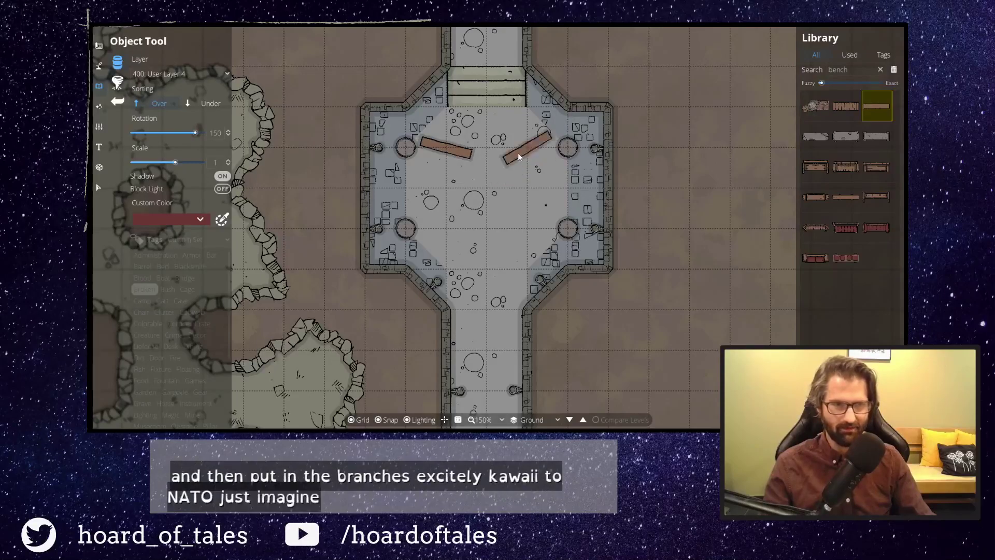
pyautogui.click(534, 148)
# Add a second row of two benches just north of the southern pillars, rotated -180 on the west and 165 on the east.
pyautogui.scroll(2, 404, 207)
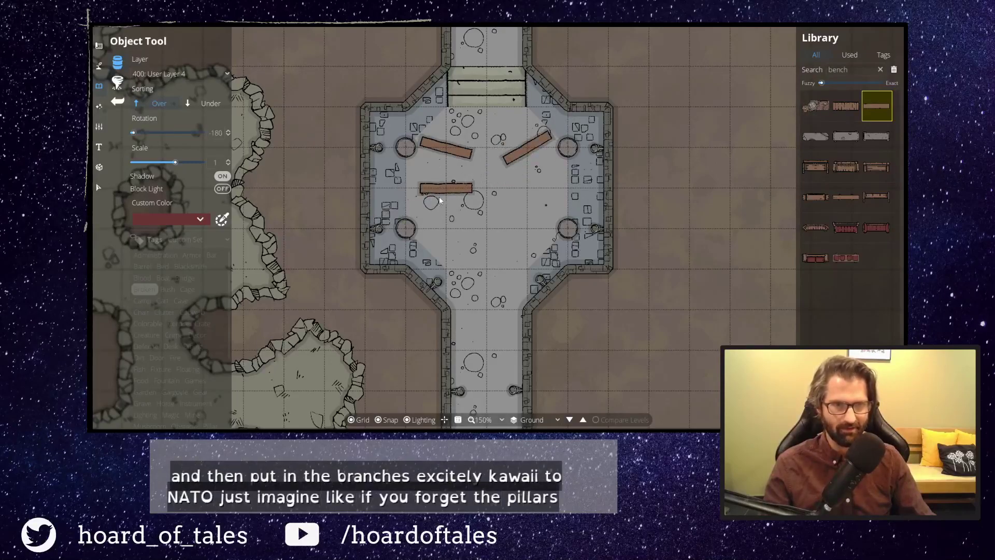
pyautogui.click(449, 203)
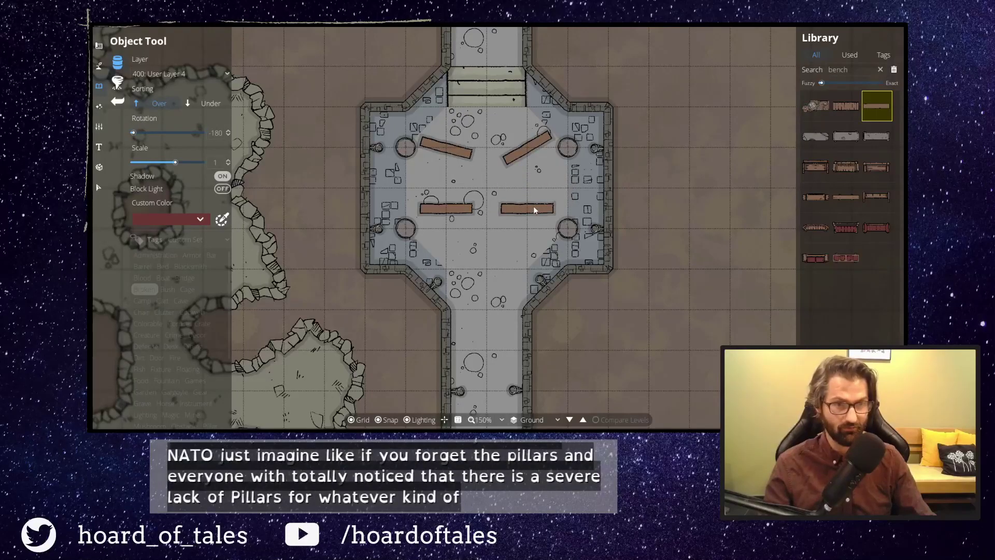
pyautogui.scroll(-1, 536, 205)
pyautogui.click(527, 203)
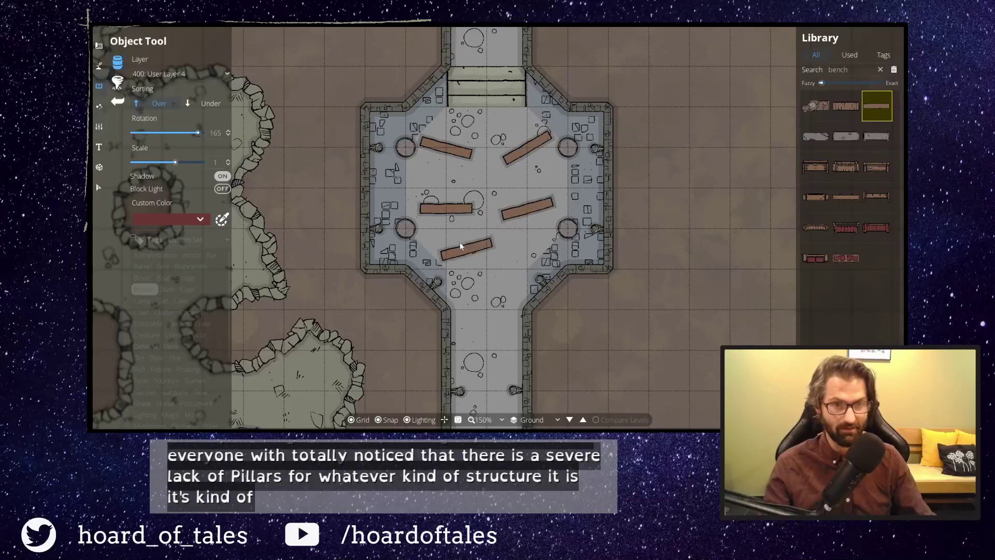
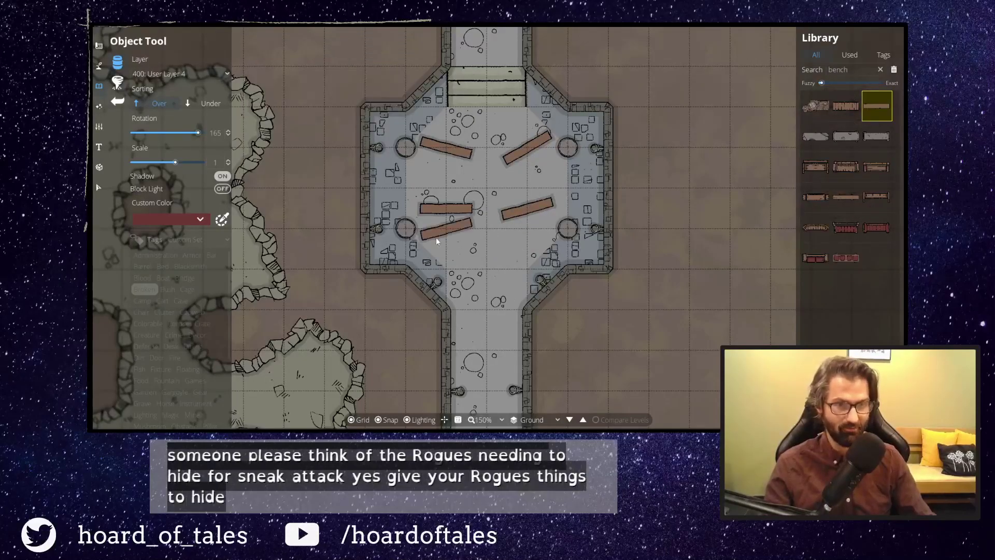
pyautogui.scroll(1, 456, 257)
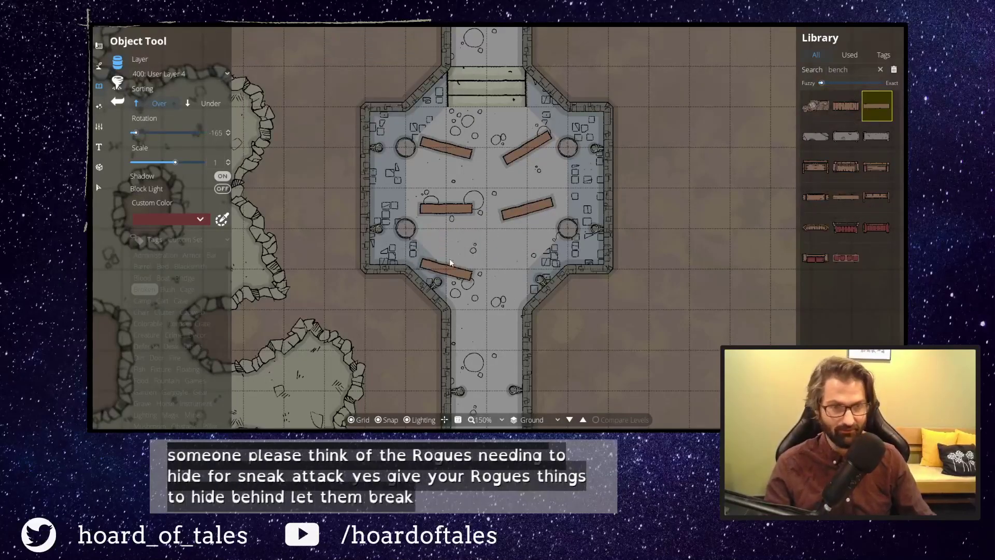
pyautogui.scroll(1, 456, 255)
pyautogui.scroll(-1, 459, 257)
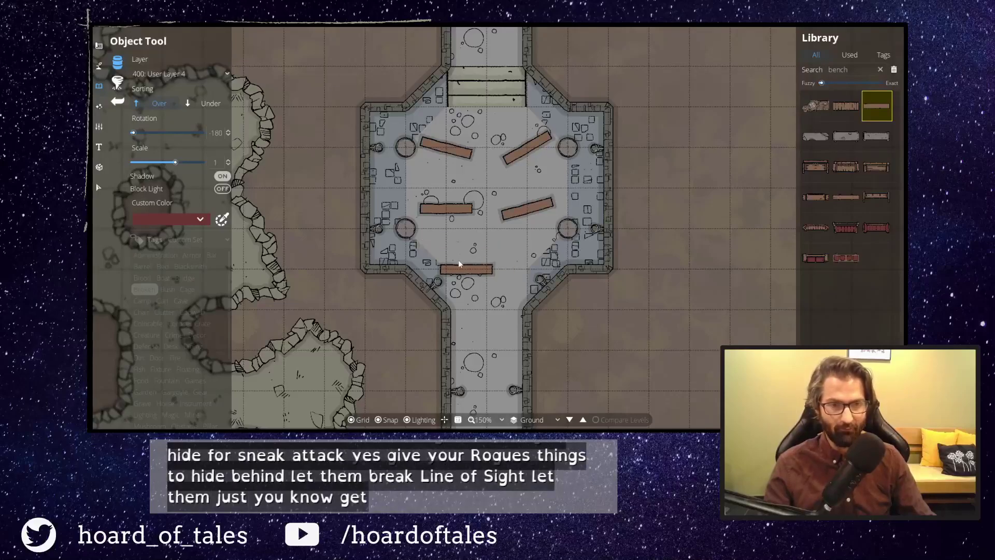
pyautogui.scroll(1, 449, 255)
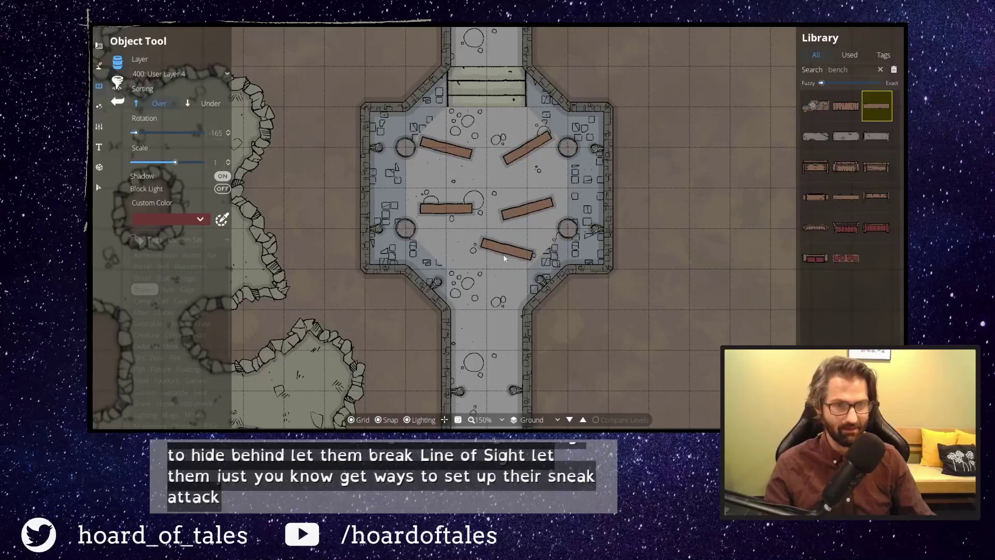
pyautogui.scroll(-1, 486, 265)
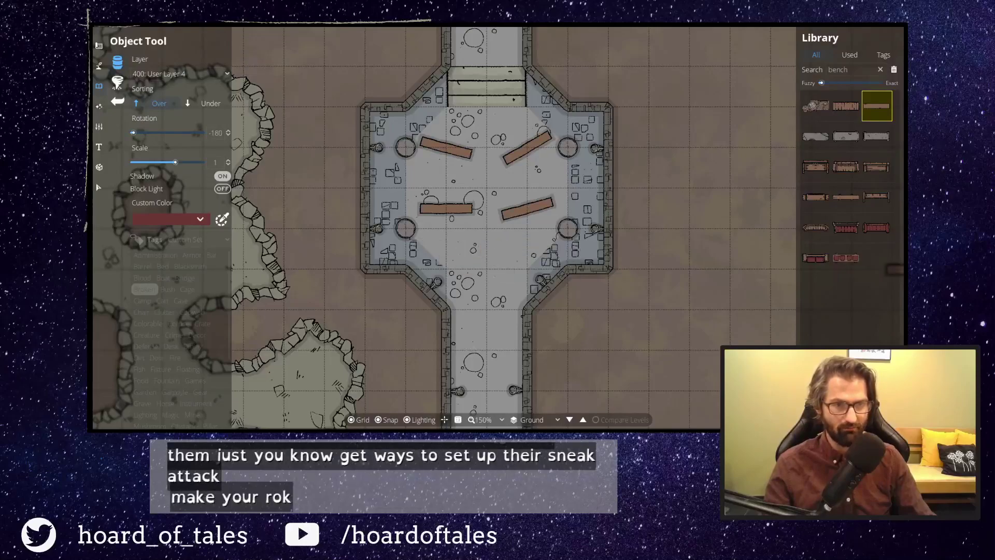
# Search the library for "broken" and place the broken wooden plank south of the southwestern bench, rotated -90.
pyautogui.moveTo(866, 69); pyautogui.dragTo(751, 69)
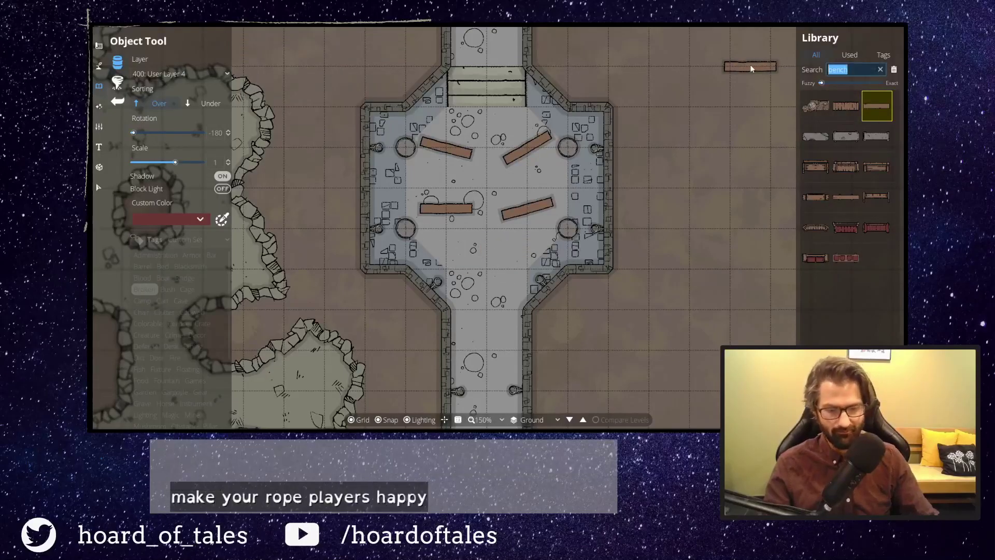
pyautogui.write('broken')
pyautogui.scroll(-6, 838, 311)
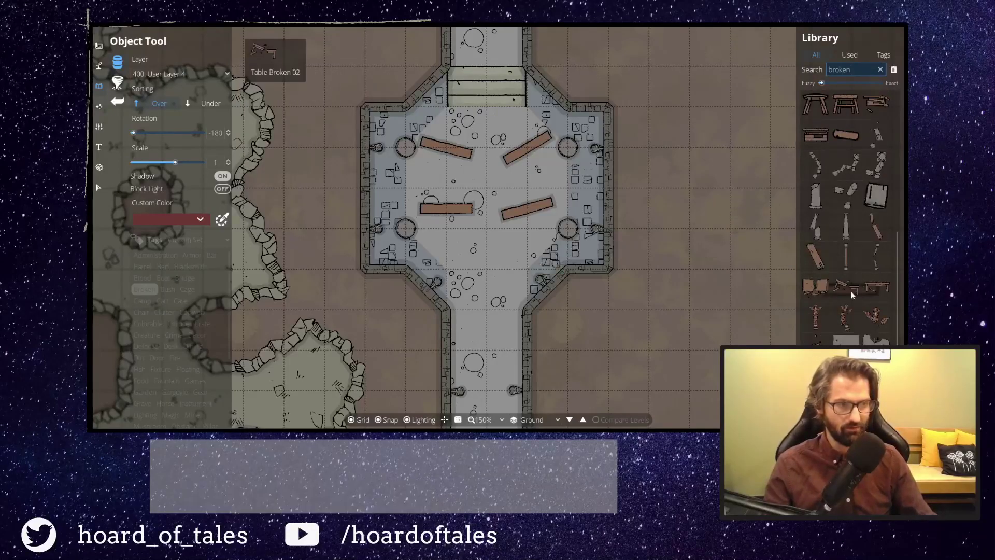
pyautogui.click(818, 258)
pyautogui.scroll(6, 464, 255)
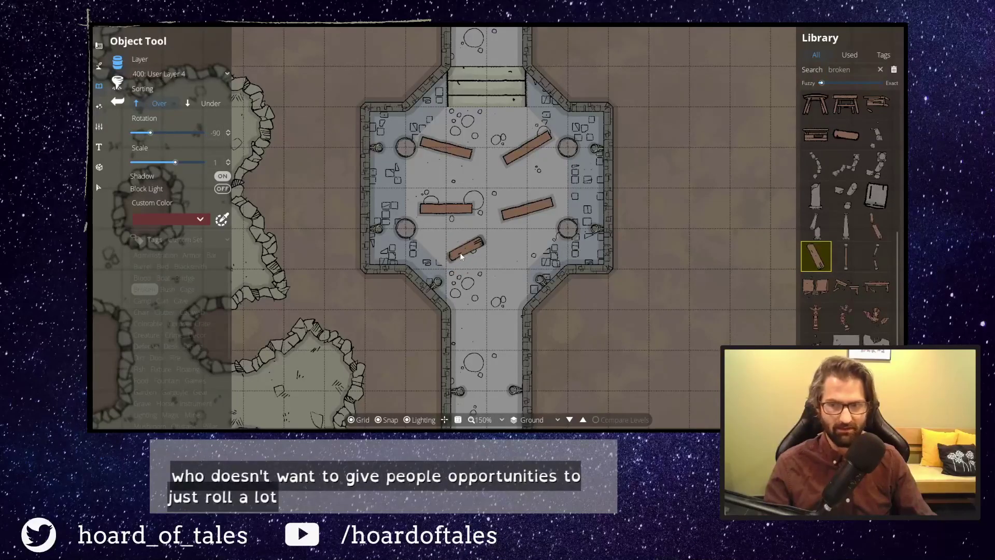
pyautogui.click(462, 257)
pyautogui.moveTo(626, 374); pyautogui.dragTo(608, 428)
pyautogui.moveTo(596, 310); pyautogui.dragTo(631, 259)
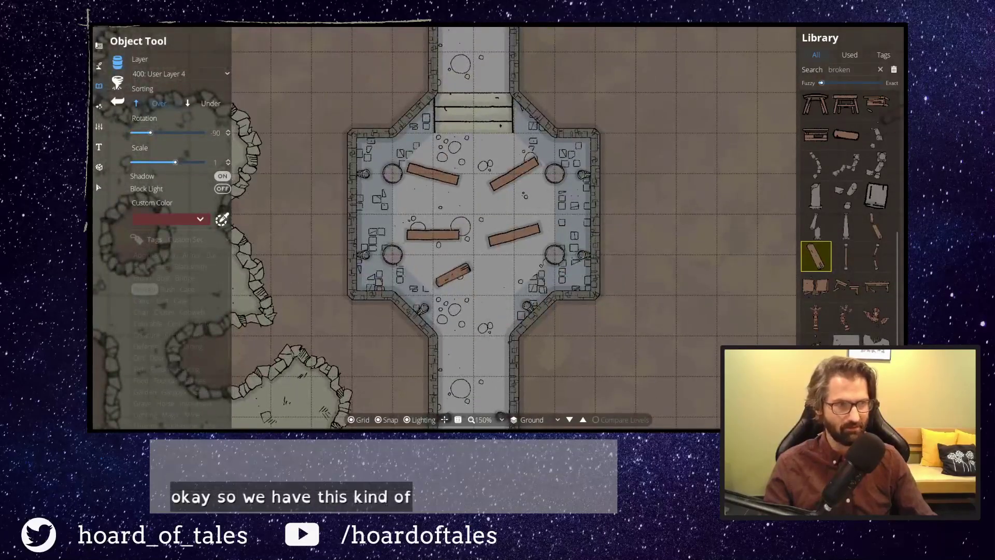
# Search the library for "rubble", choose the small loose stones and set the object layer to 100: User Layer 1.
pyautogui.click(816, 165)
pyautogui.moveTo(858, 71); pyautogui.dragTo(766, 71)
pyautogui.write('rubble')
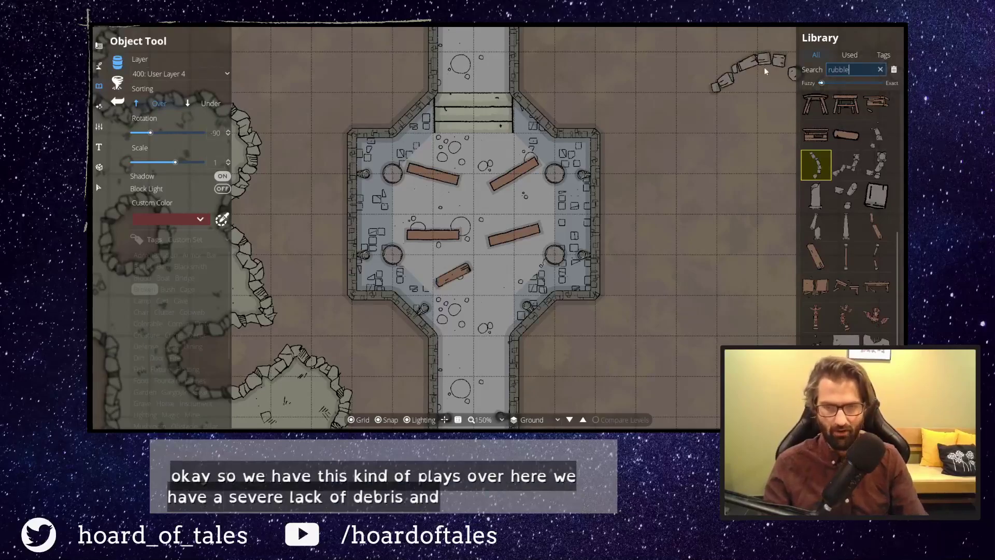
pyautogui.moveTo(879, 166)
pyautogui.click(877, 136)
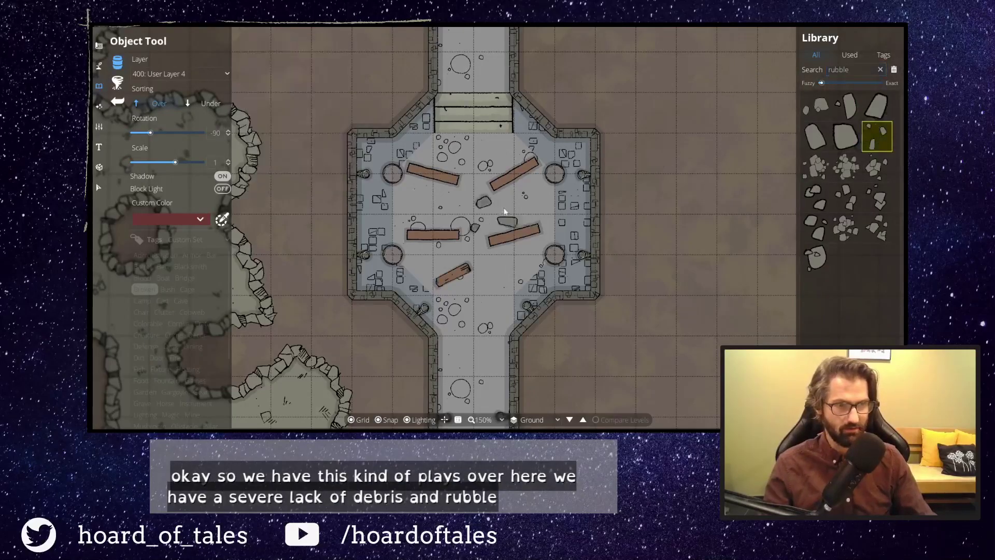
pyautogui.click(159, 73)
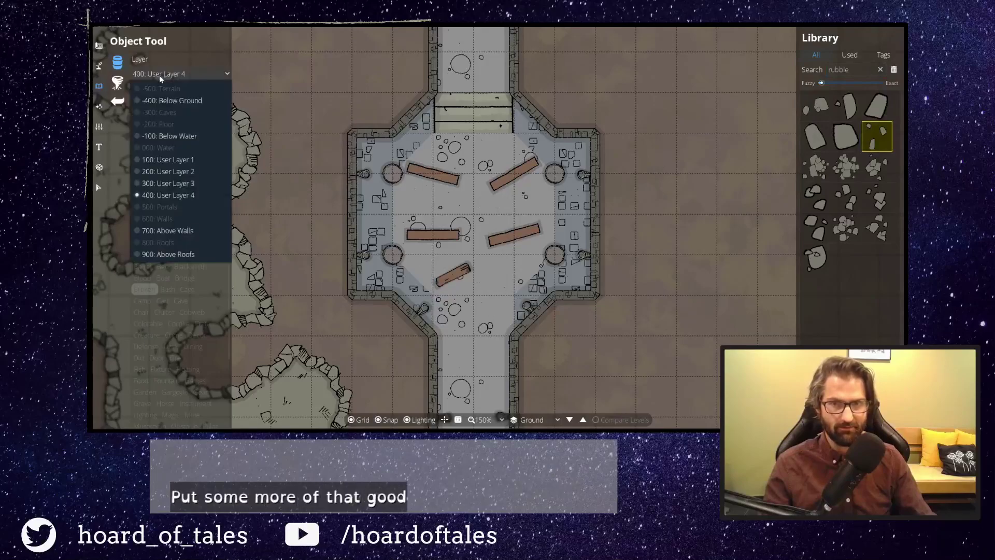
pyautogui.click(176, 159)
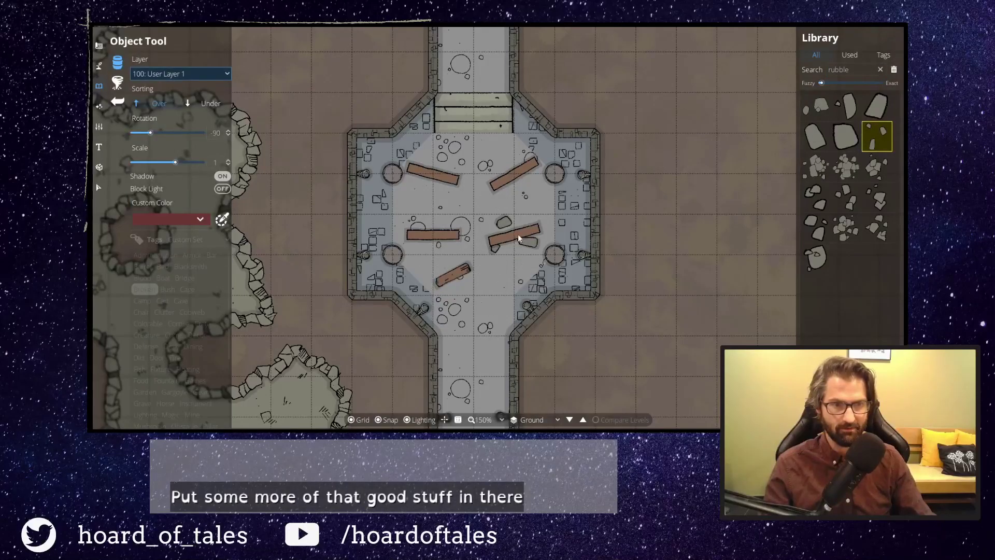
# Place a small rubble cluster south of the chapel's southeastern bench and a larger one in the northwestern diagonal corner.
pyautogui.click(877, 166)
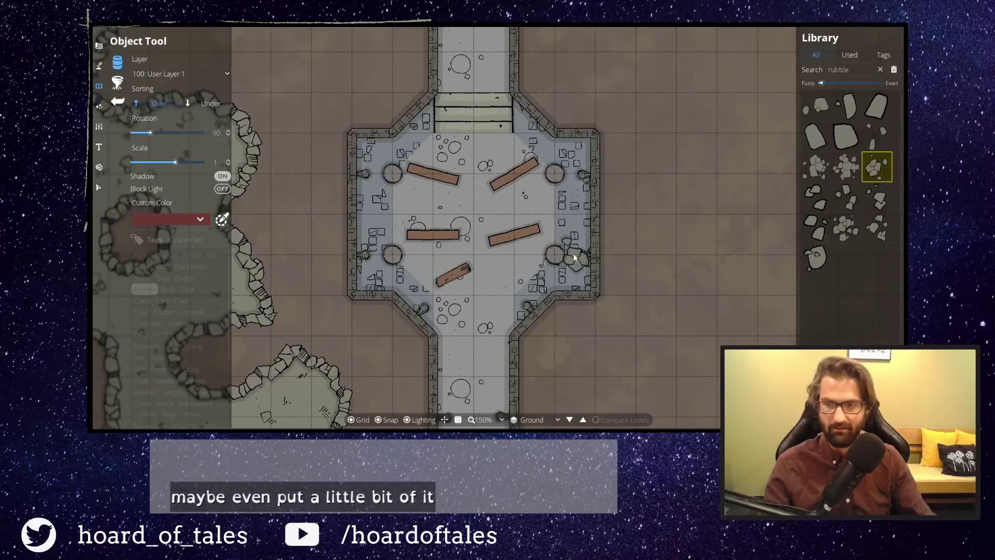
pyautogui.click(846, 199)
pyautogui.click(518, 257)
pyautogui.click(878, 227)
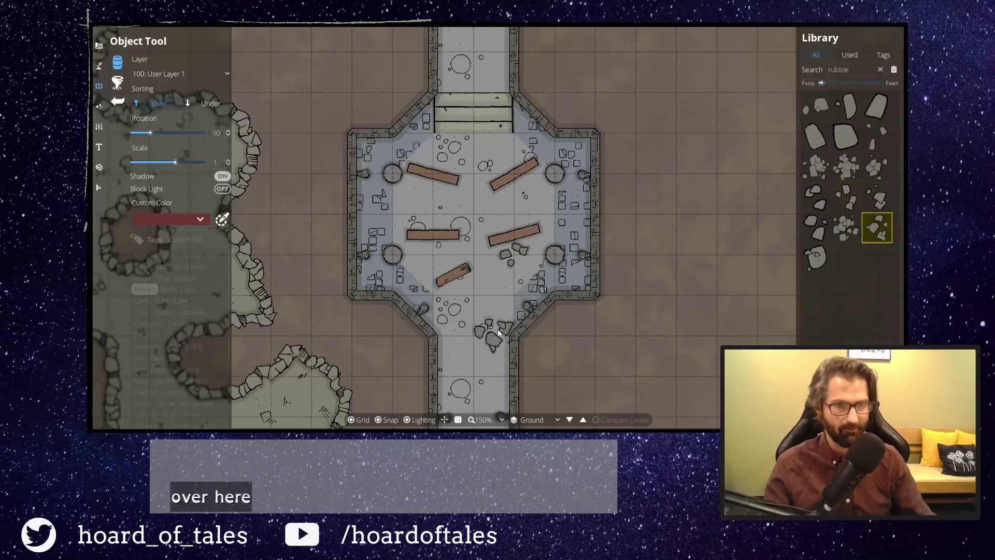
pyautogui.click(414, 133)
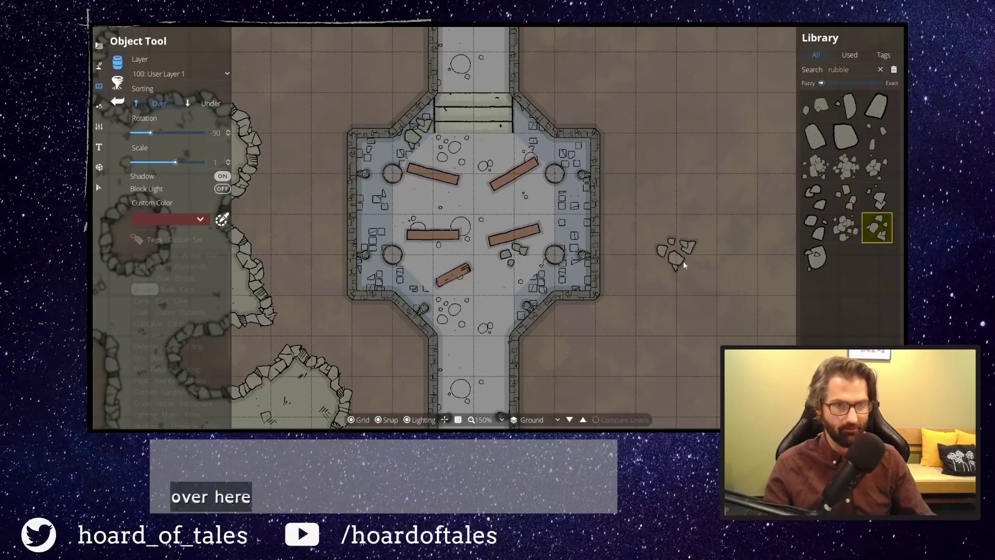
# Set the object layer to 400: User Layer 4, search the library for "cobweb" and place Spiderweb 02 beside the southeastern pillar, rotated -45.
pyautogui.click(165, 77)
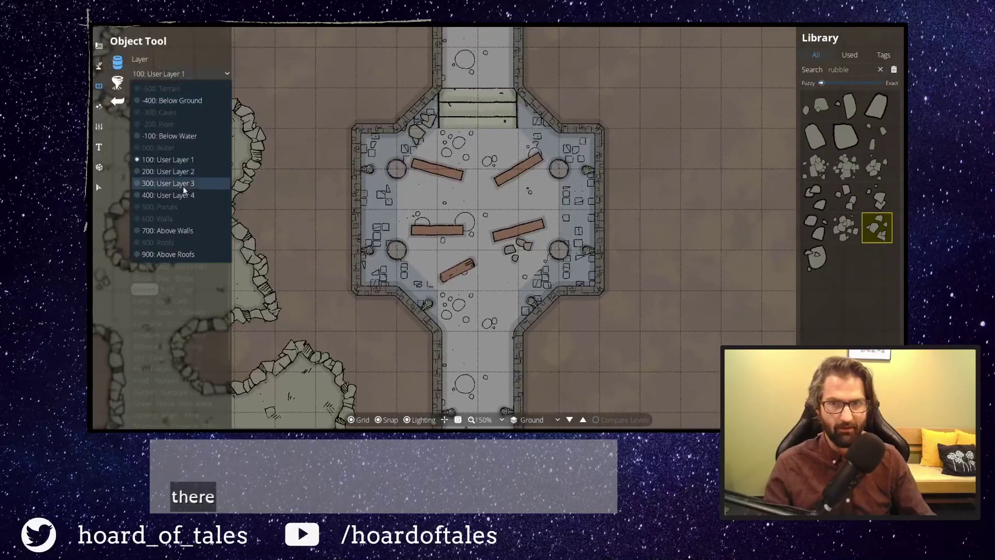
pyautogui.click(198, 200)
pyautogui.click(861, 70)
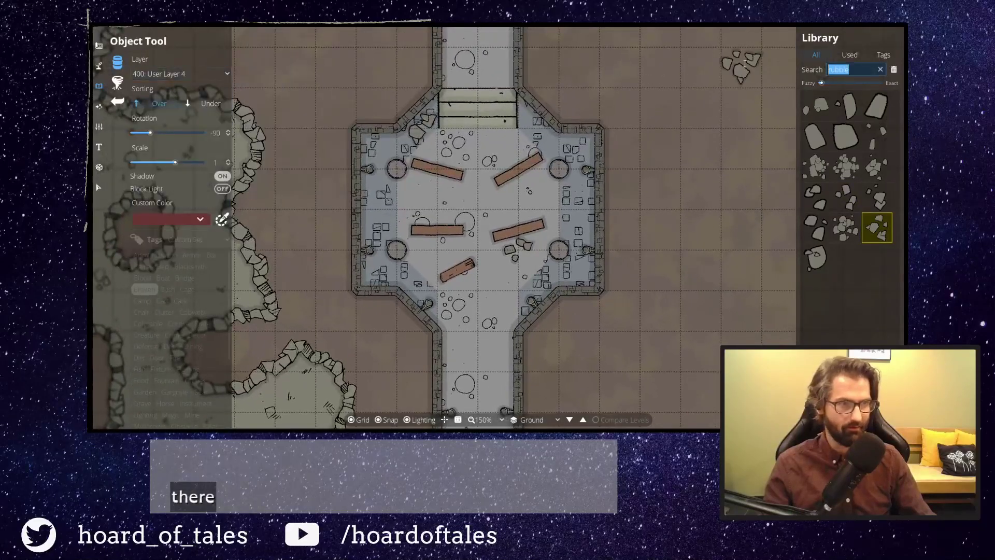
pyautogui.write('cobweb')
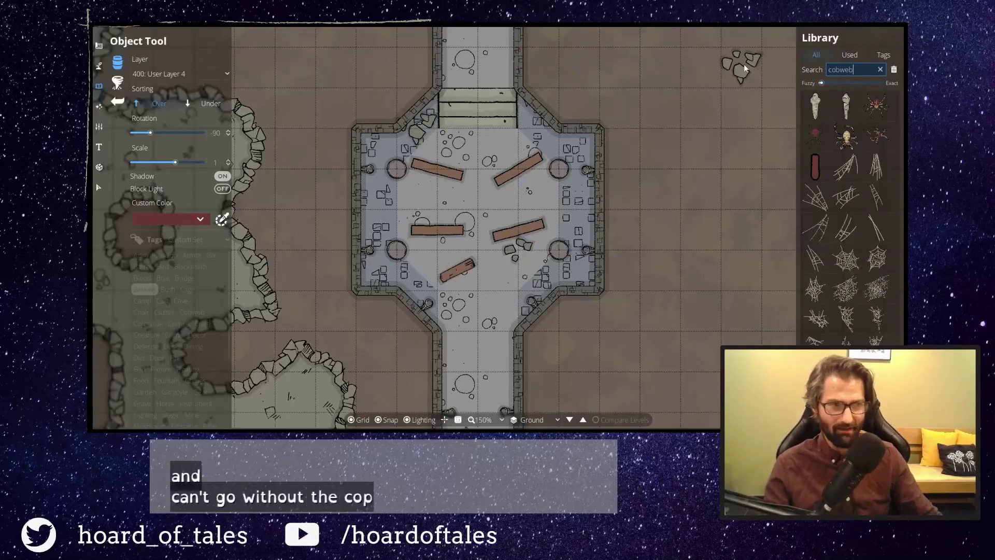
pyautogui.click(877, 166)
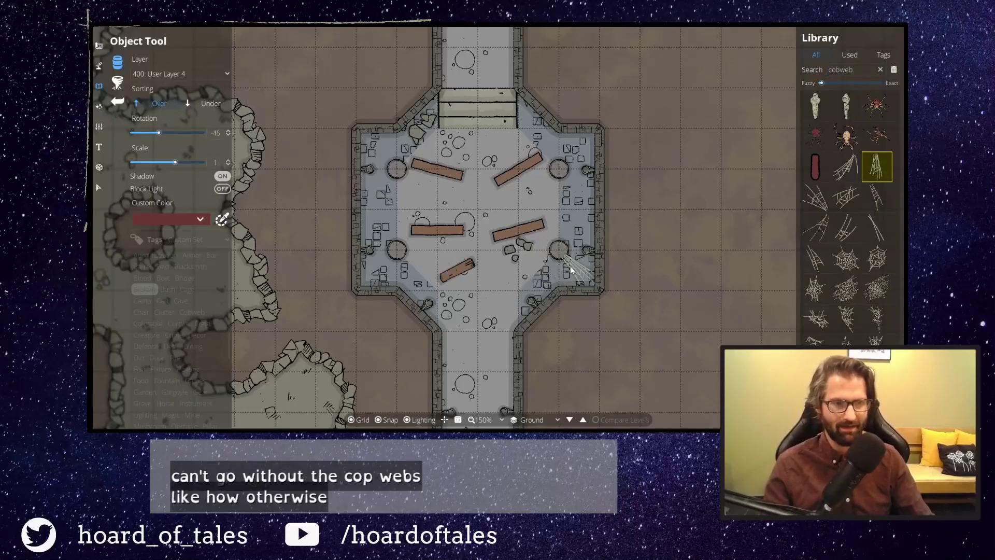
pyautogui.click(571, 271)
# Place a different, broader spiderweb in the chapel's northwestern corner beside the pillar, rotated 75.
pyautogui.click(877, 257)
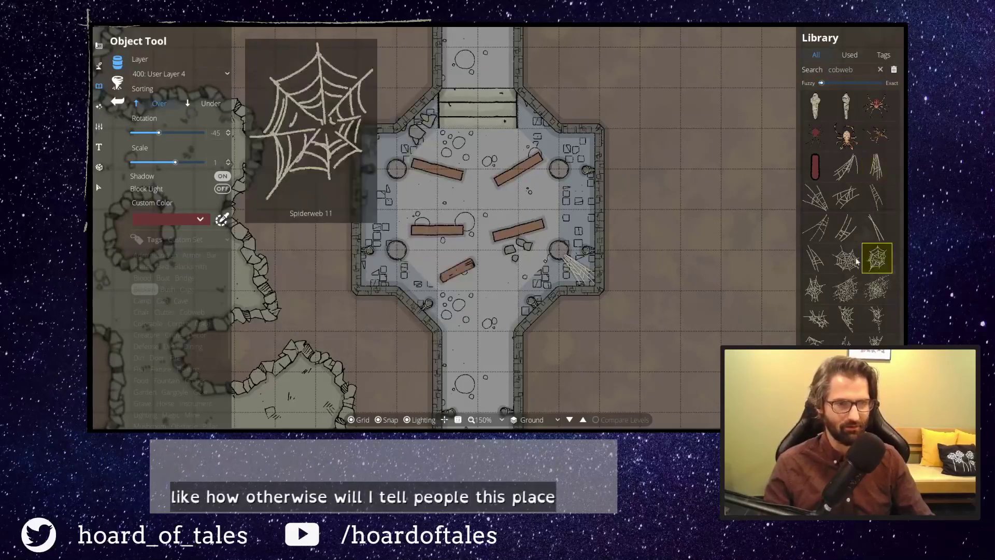
pyautogui.scroll(4, 394, 261)
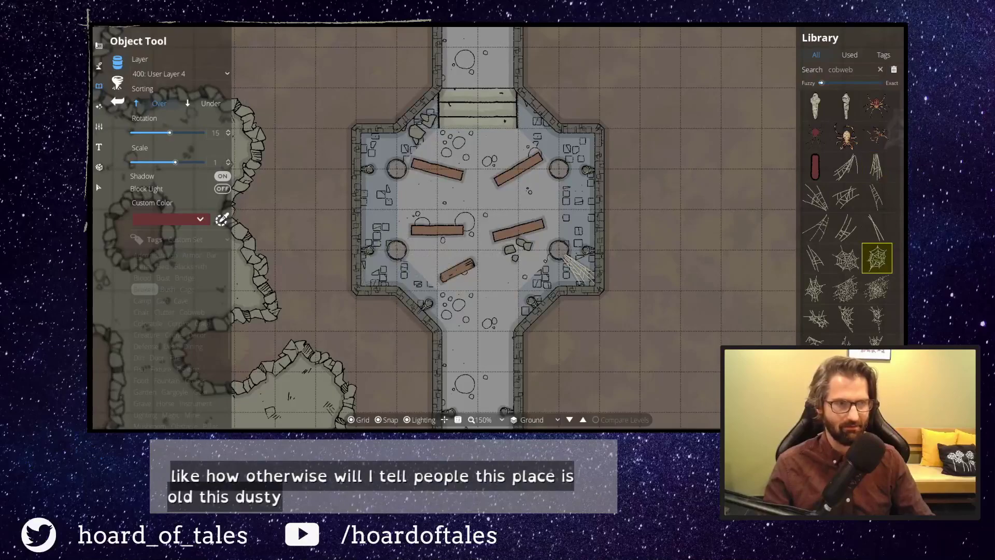
pyautogui.click(845, 197)
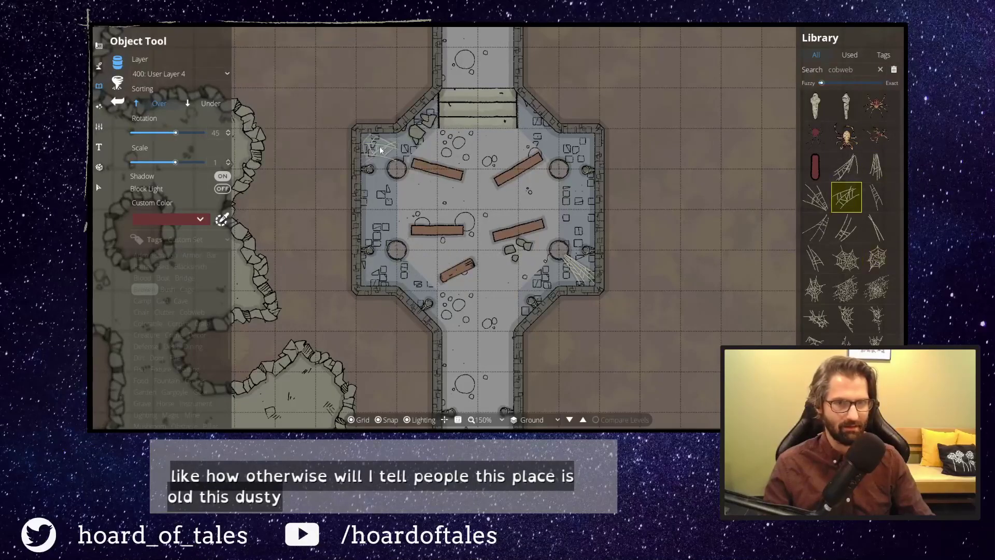
pyautogui.scroll(2, 381, 145)
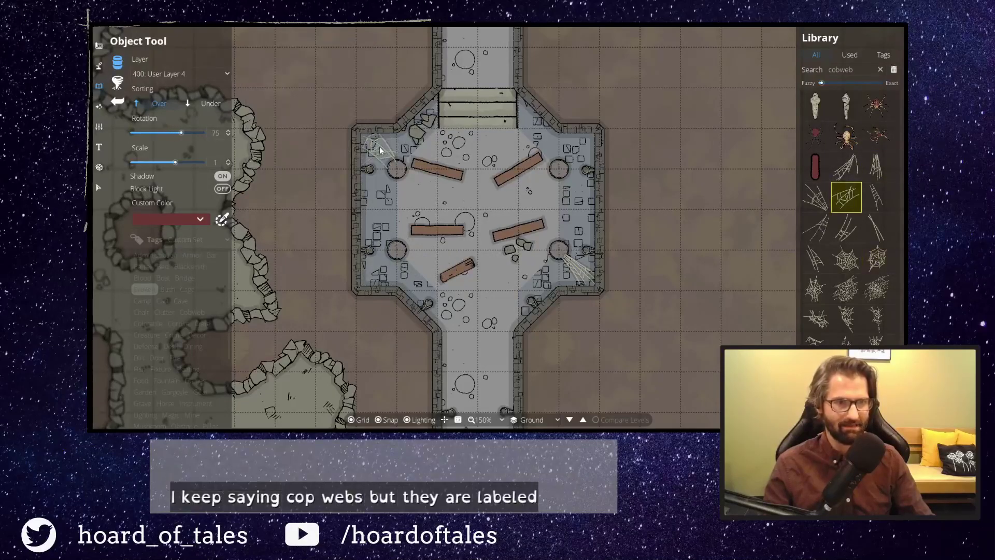
pyautogui.click(380, 146)
pyautogui.moveTo(884, 173)
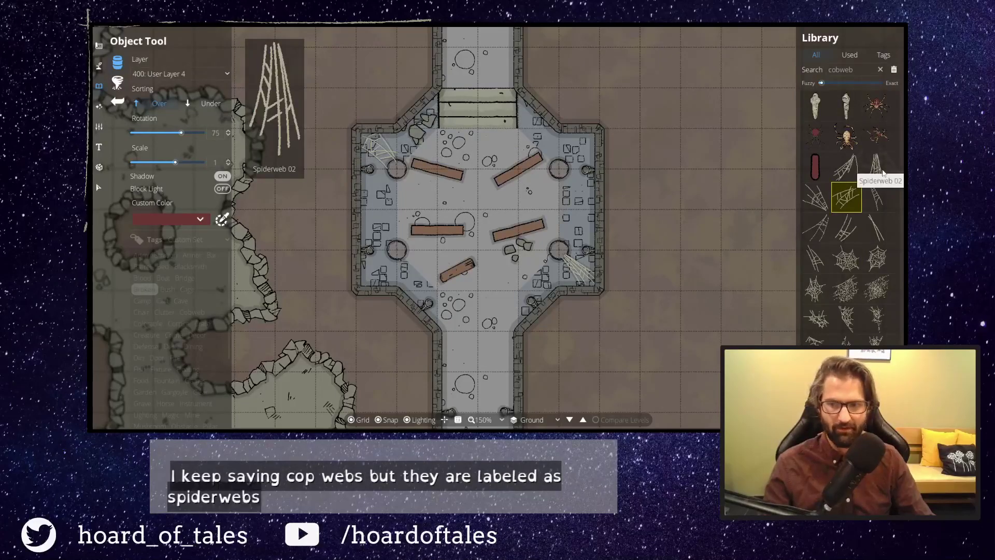
pyautogui.click(883, 172)
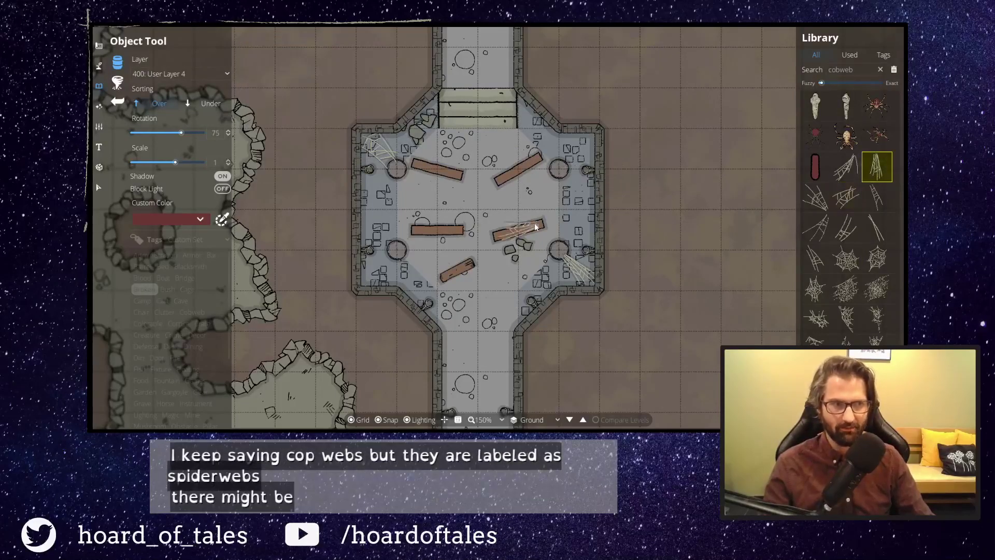
pyautogui.moveTo(580, 227); pyautogui.dragTo(592, 287)
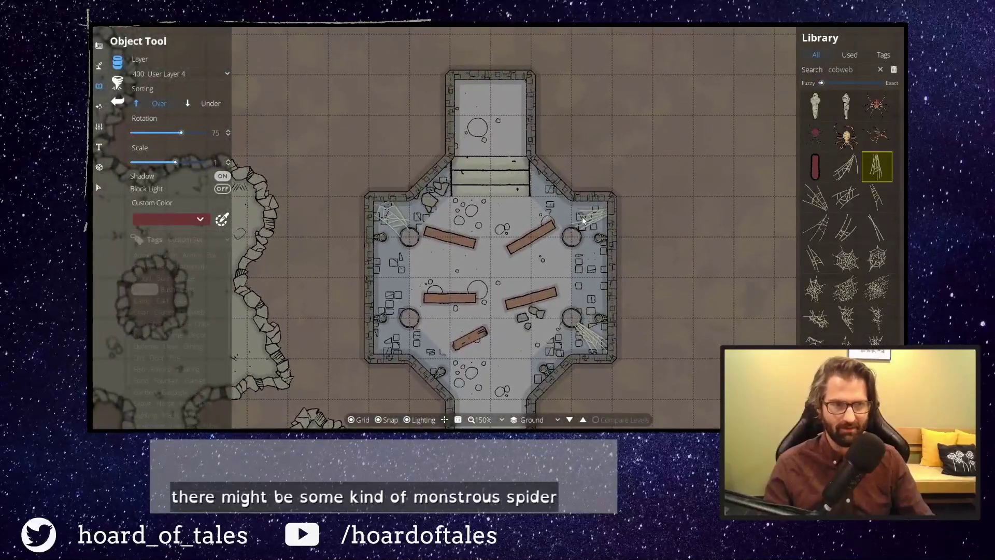
pyautogui.click(877, 258)
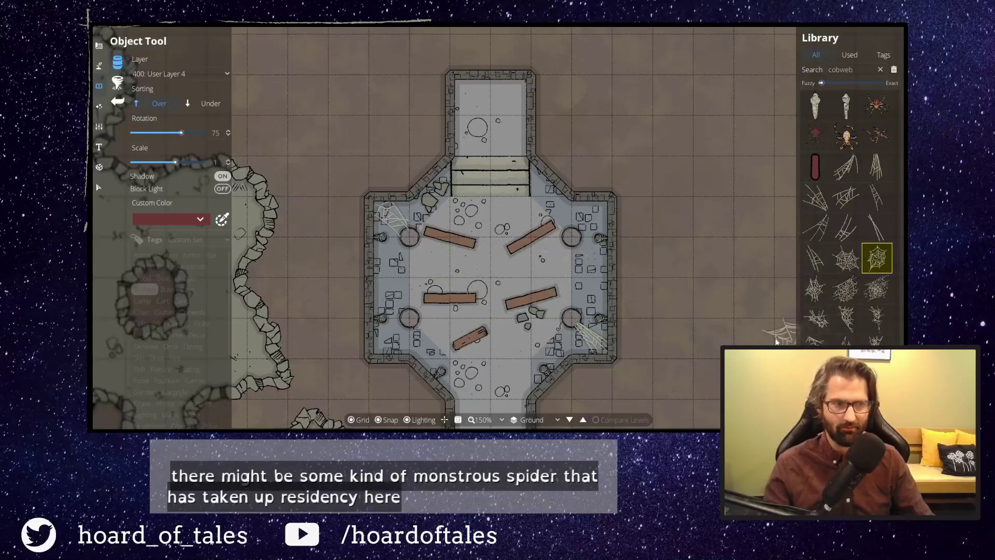
pyautogui.moveTo(623, 261); pyautogui.dragTo(621, 28)
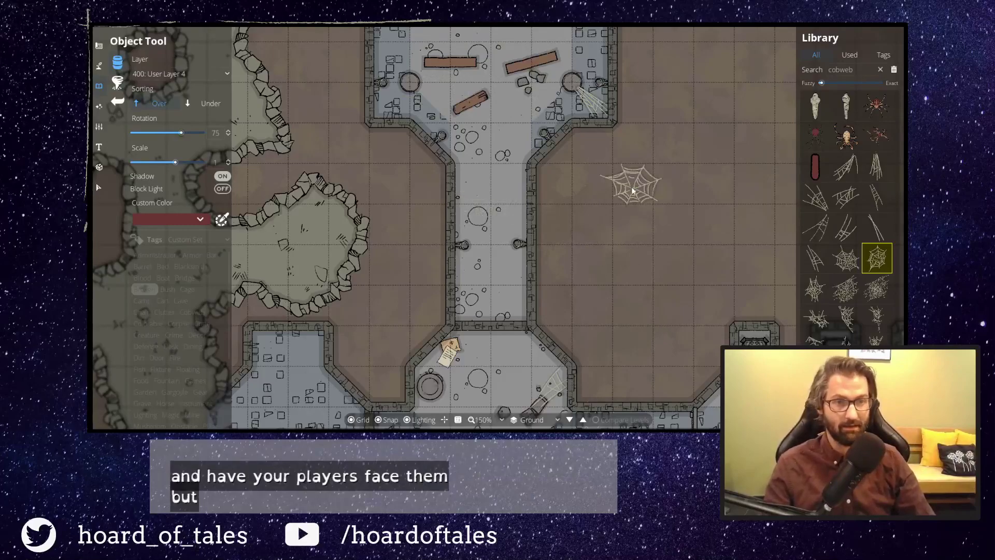
pyautogui.moveTo(603, 209); pyautogui.dragTo(589, 360)
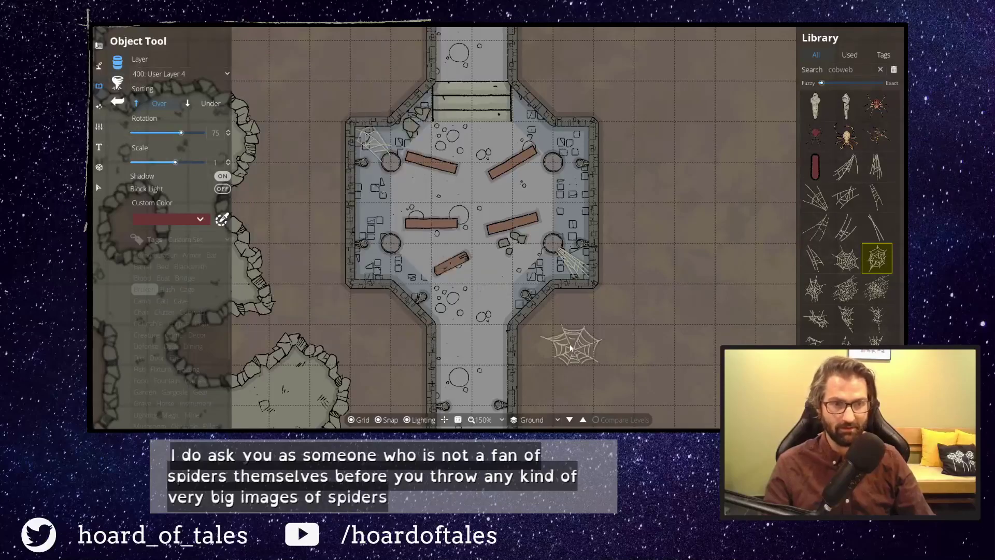
pyautogui.moveTo(570, 345); pyautogui.dragTo(631, 211)
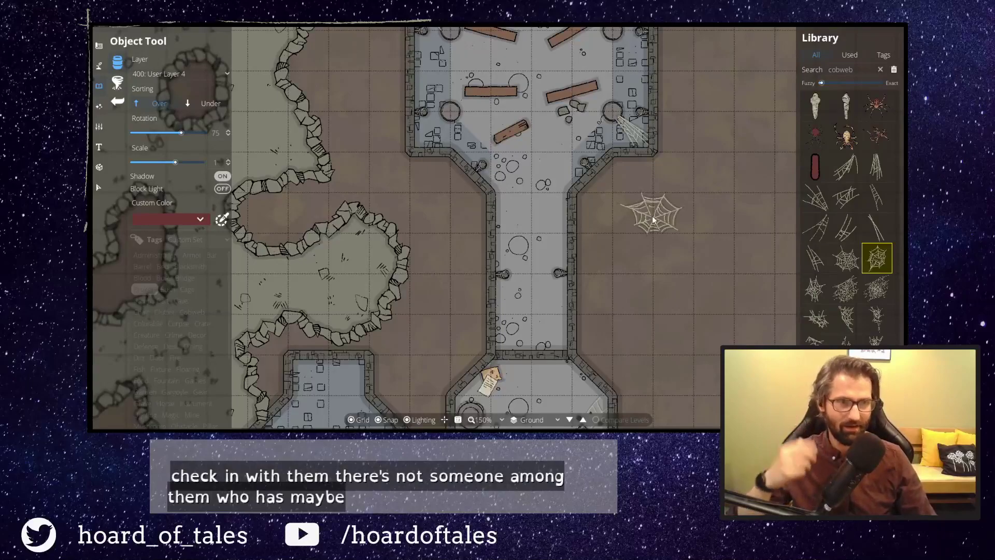
# Try Spiderweb 07 beside the chapel's southwestern pillar, rotated -165.
pyautogui.click(816, 340)
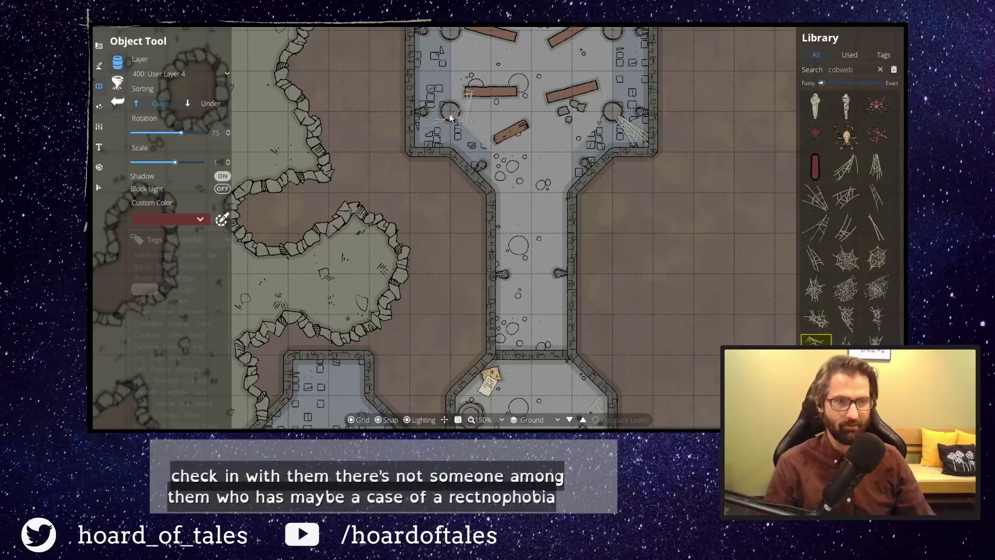
pyautogui.scroll(1, 432, 134)
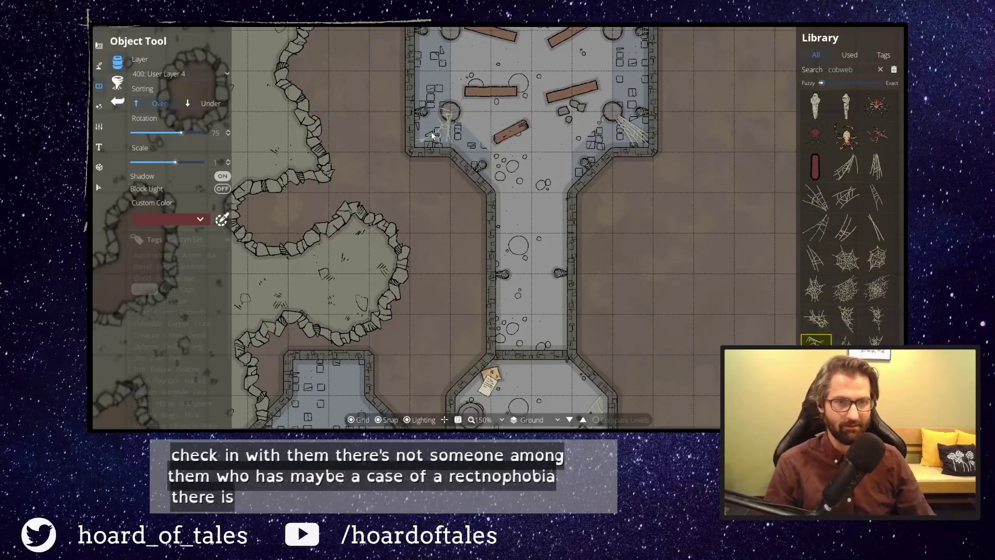
pyautogui.click(846, 235)
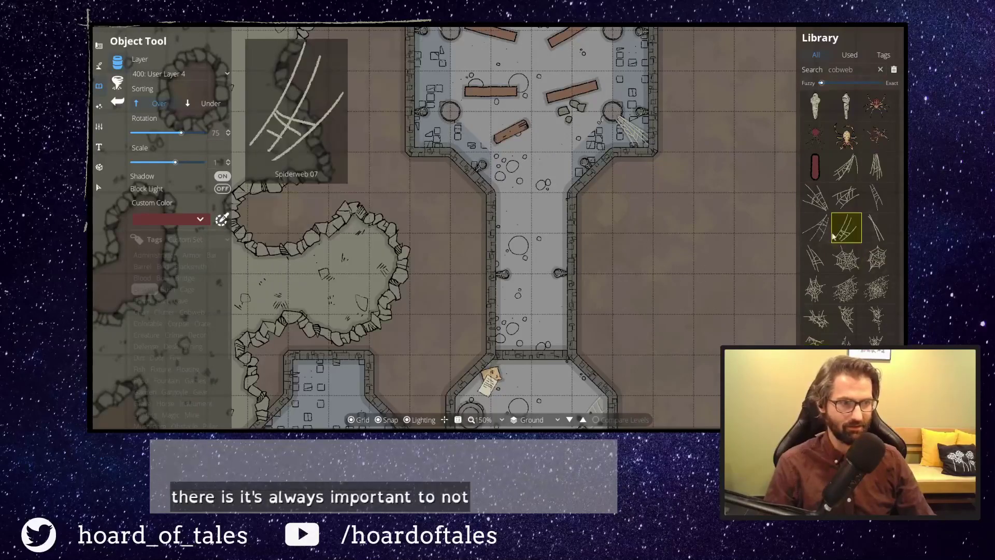
pyautogui.moveTo(521, 156); pyautogui.dragTo(508, 324)
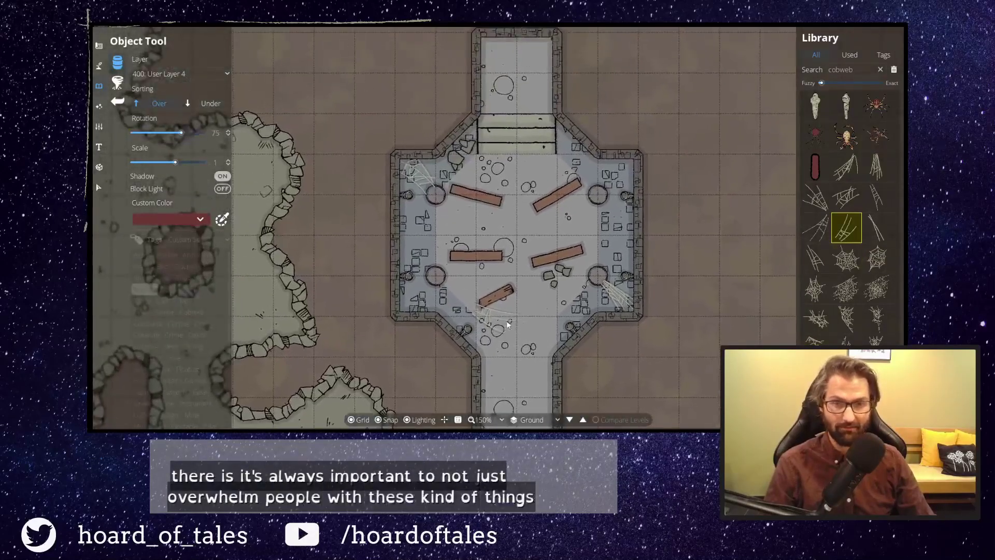
pyautogui.scroll(7, 421, 296)
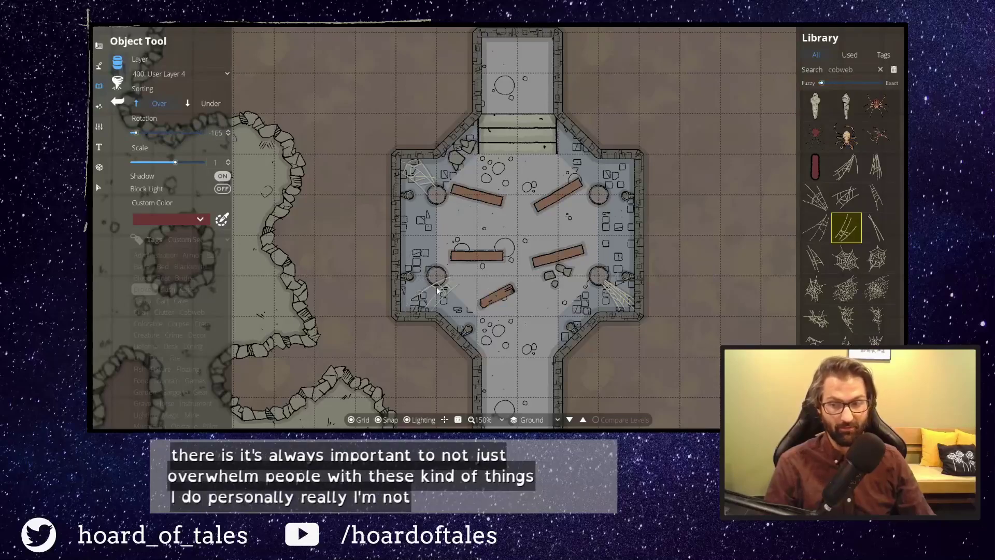
pyautogui.click(188, 287)
pyautogui.click(167, 280)
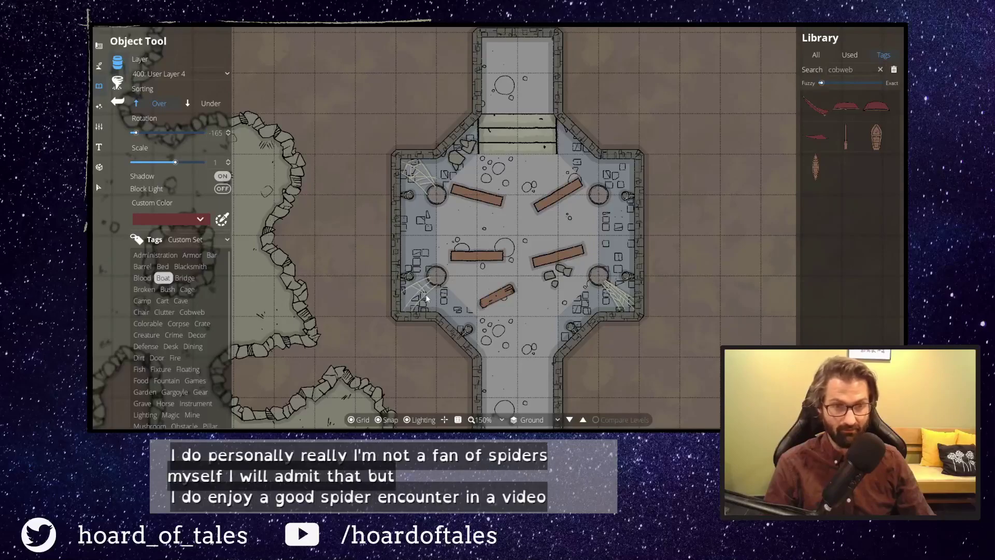
pyautogui.moveTo(623, 355); pyautogui.dragTo(589, 155)
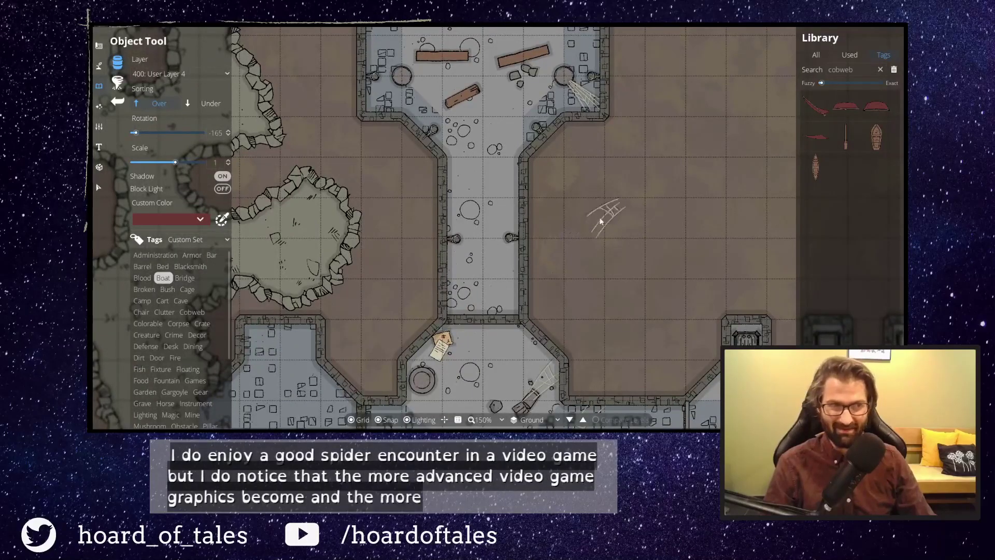
pyautogui.moveTo(554, 273); pyautogui.dragTo(610, 115)
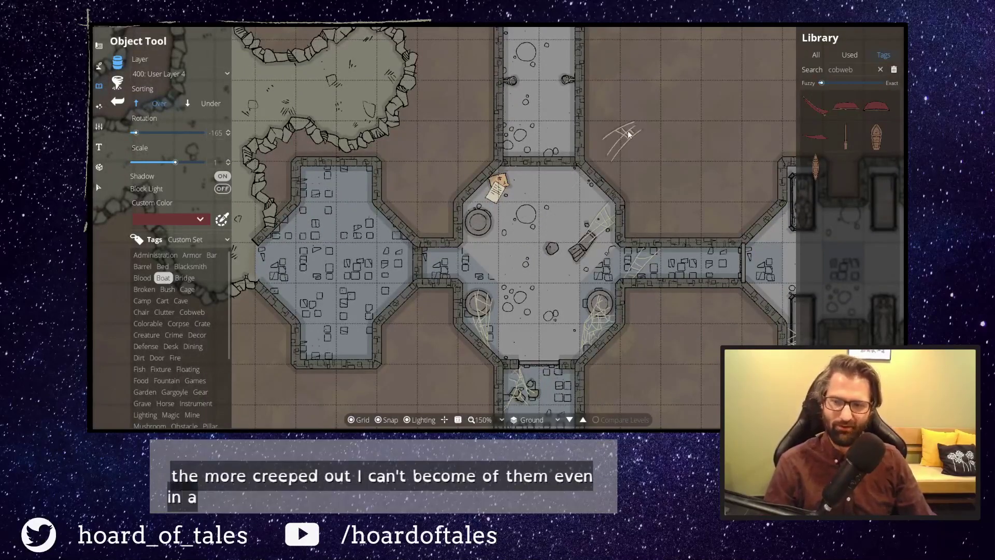
pyautogui.moveTo(617, 138); pyautogui.dragTo(570, 334)
pyautogui.moveTo(600, 181); pyautogui.dragTo(576, 352)
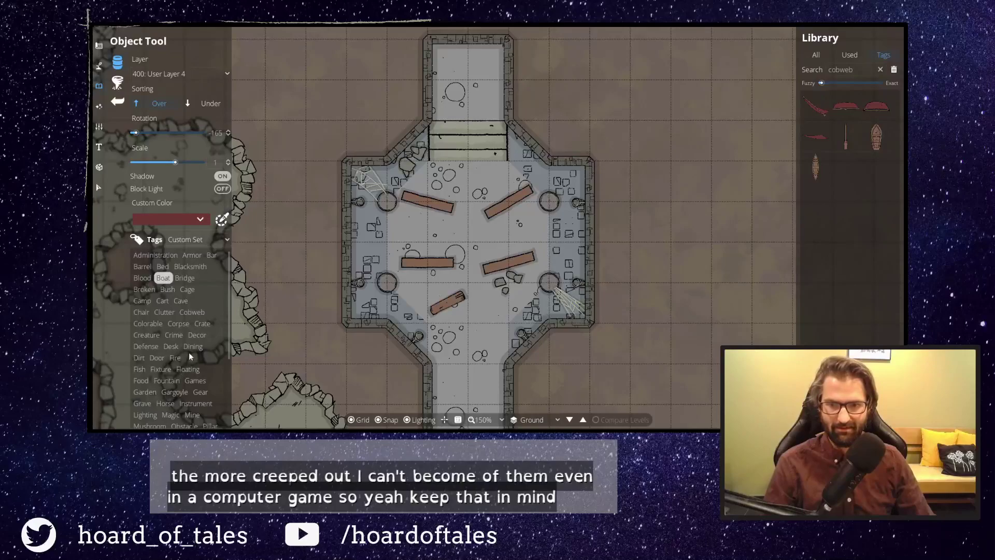
# Browse the library objects tagged Grave, Wood, Sack, Fixture and Bush for further chapel furnishings.
pyautogui.scroll(-2, 186, 352)
pyautogui.click(145, 370)
pyautogui.click(141, 382)
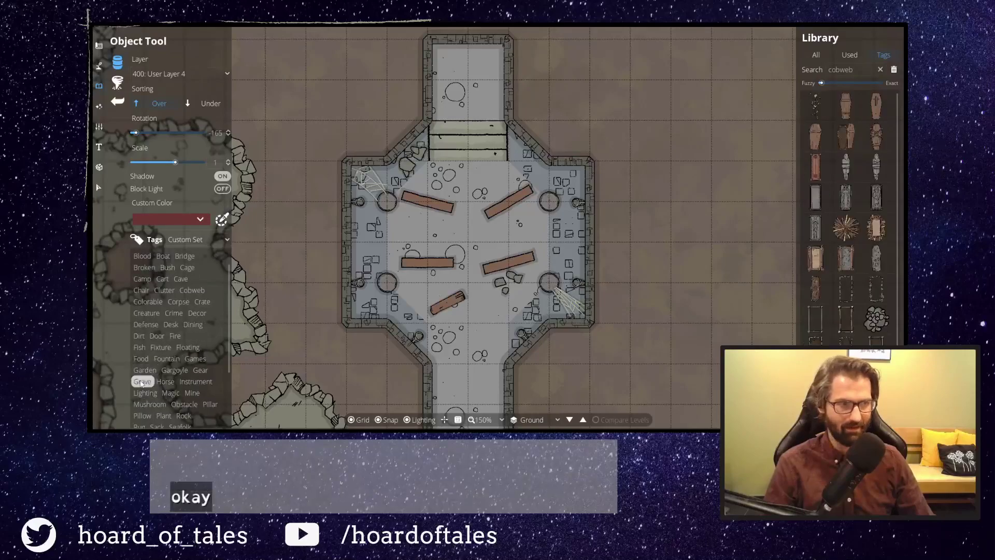
pyautogui.scroll(-1, 871, 272)
pyautogui.moveTo(871, 272)
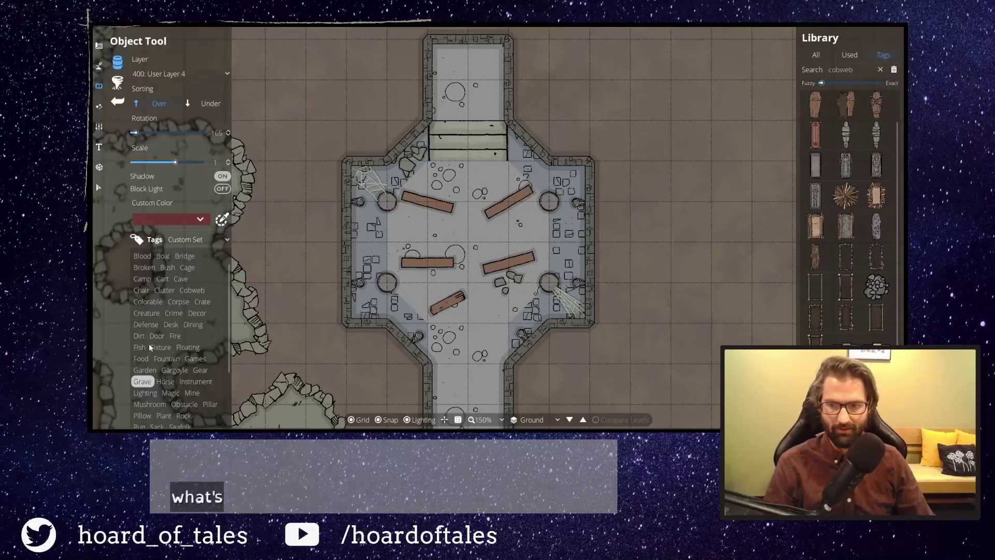
pyautogui.scroll(-3, 175, 332)
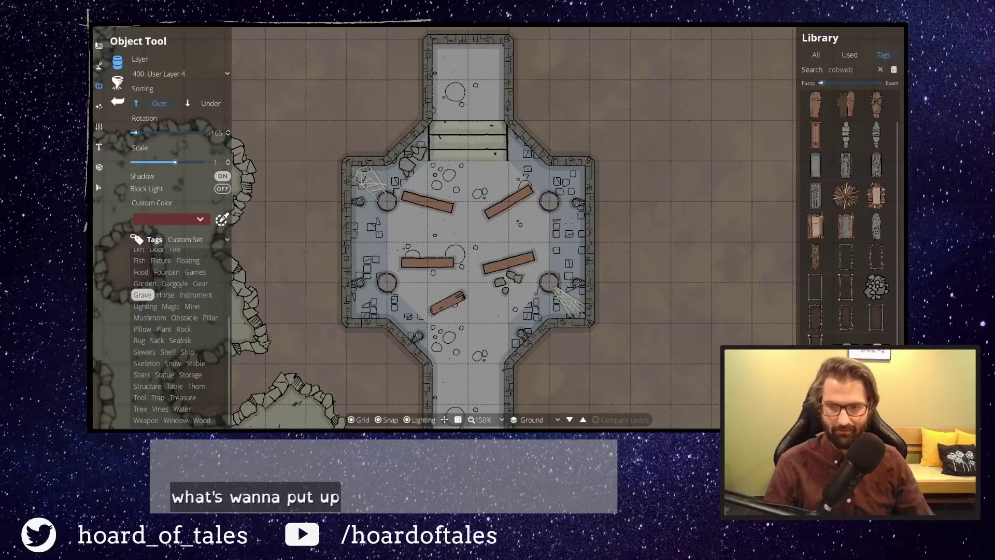
pyautogui.click(176, 420)
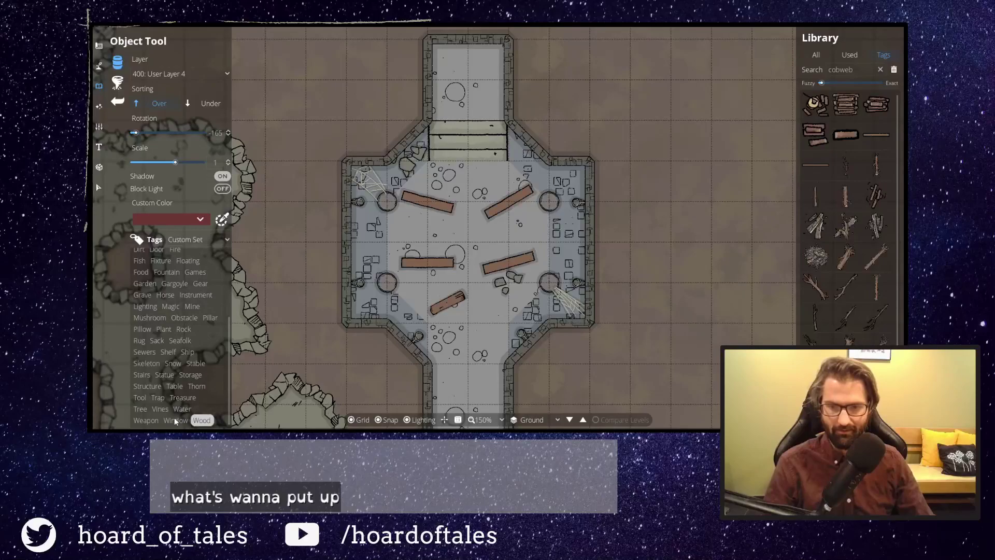
pyautogui.click(157, 341)
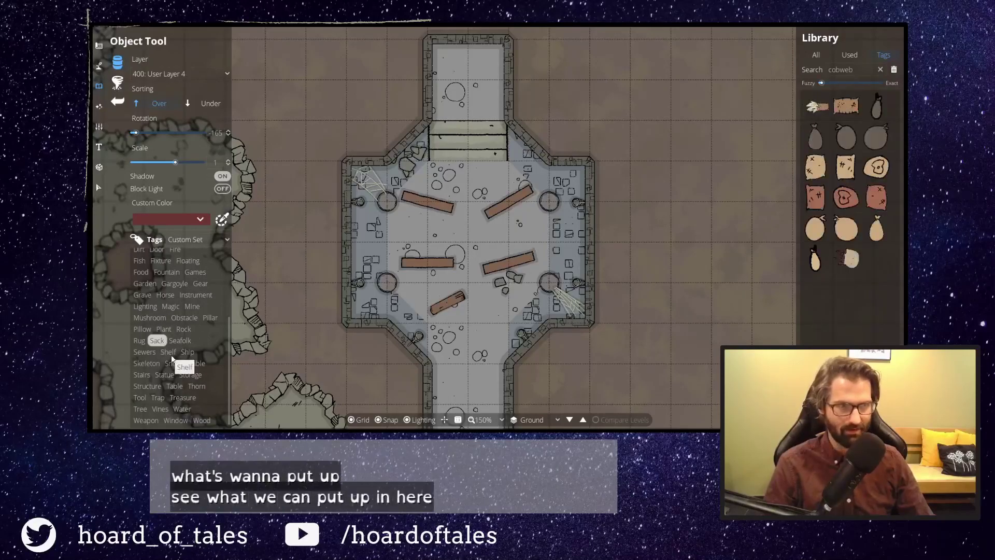
pyautogui.scroll(2, 183, 335)
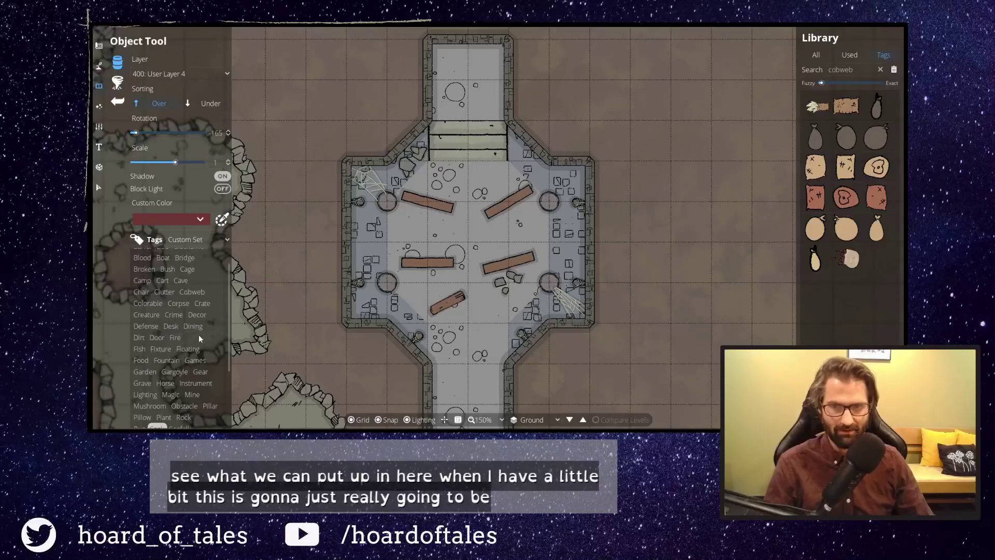
pyautogui.click(167, 348)
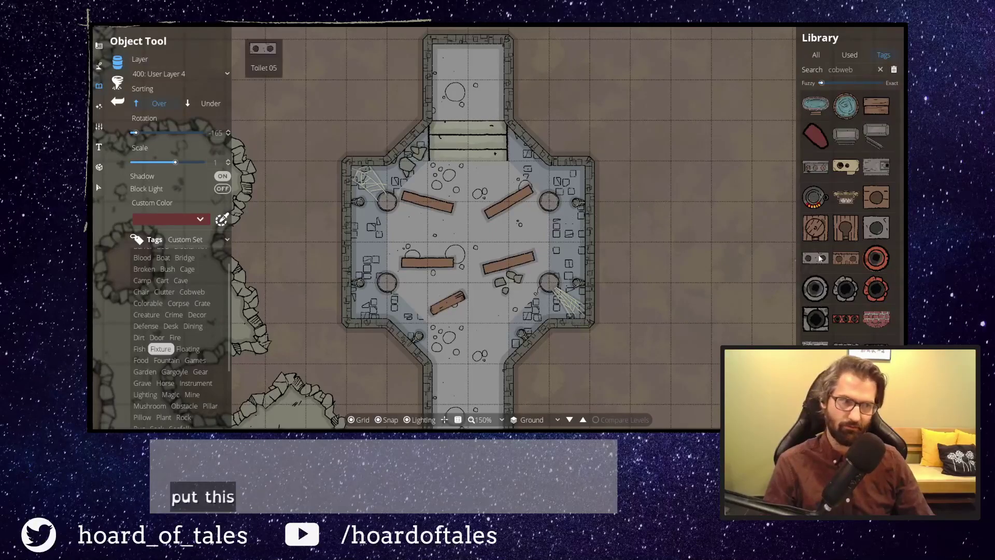
pyautogui.click(171, 270)
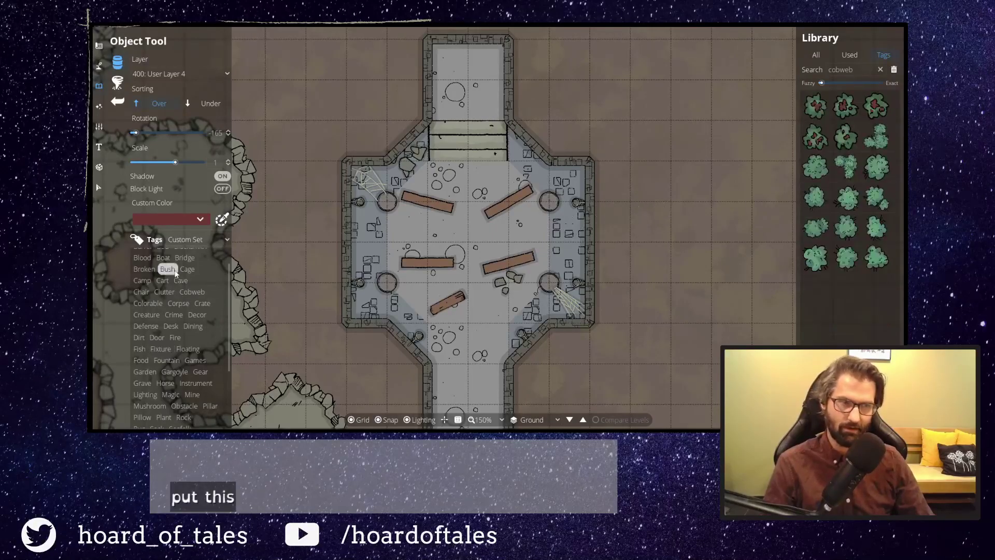
# Browse the library objects tagged Broken, Dining and Desk for something to furnish the chapel.
pyautogui.click(146, 271)
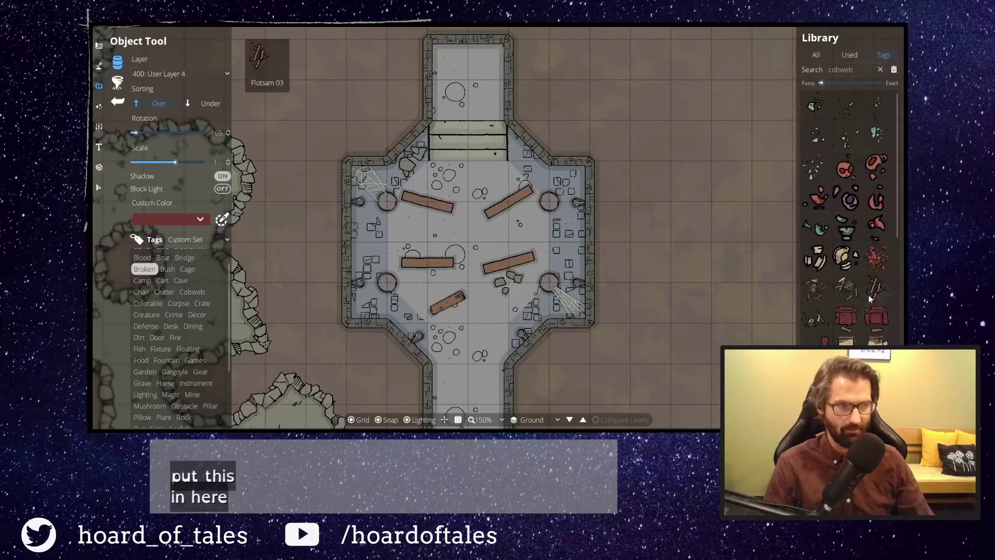
pyautogui.moveTo(883, 129)
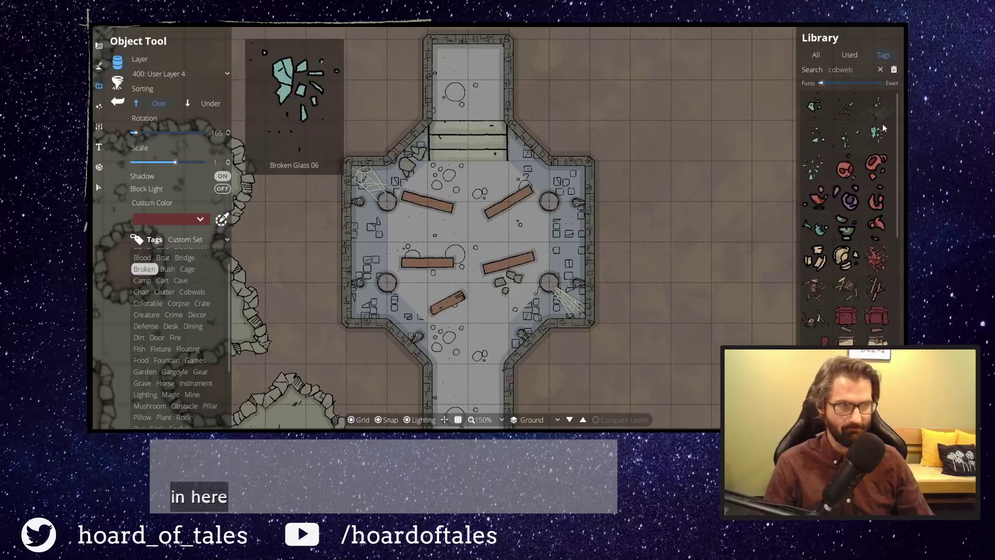
pyautogui.click(877, 258)
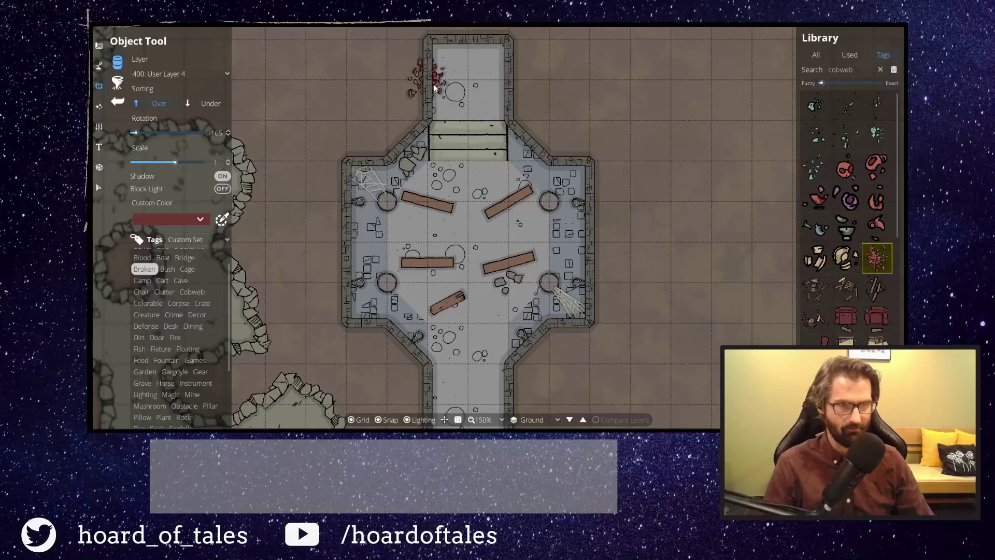
pyautogui.click(190, 327)
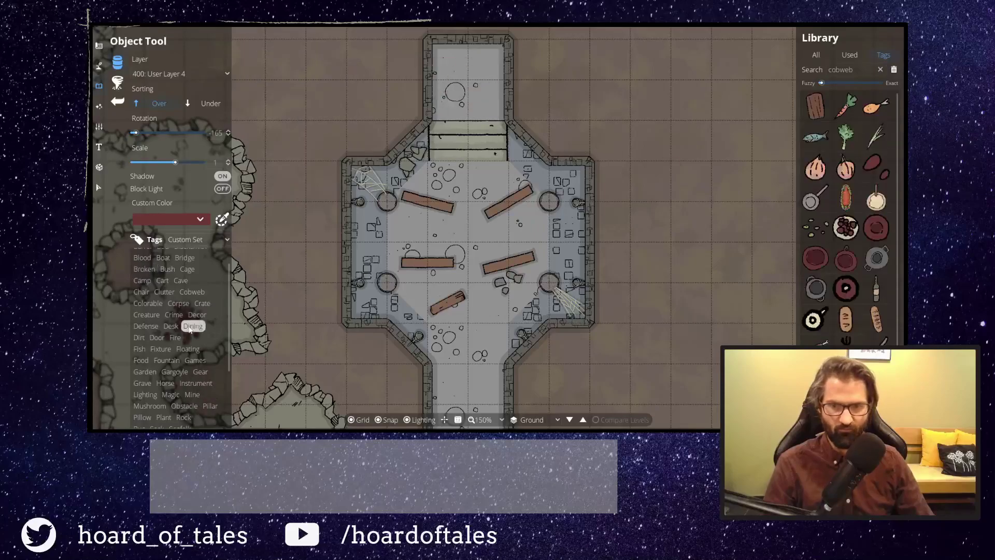
pyautogui.click(171, 326)
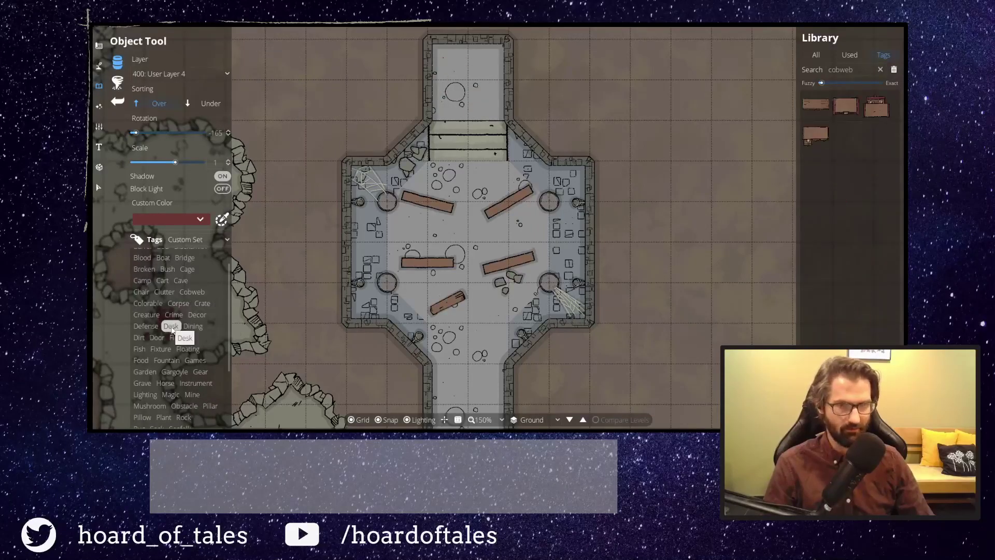
pyautogui.scroll(1, 173, 327)
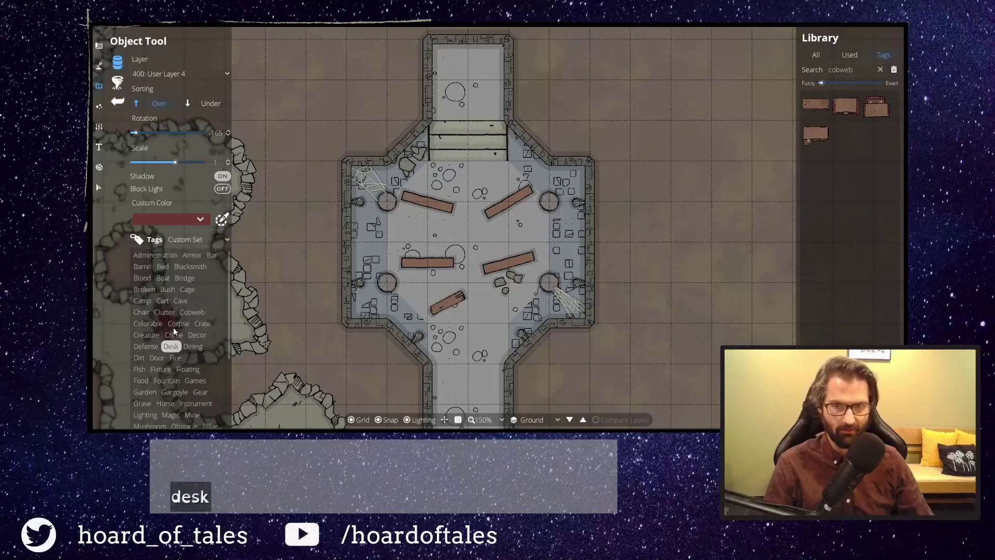
# Look through the library objects tagged Administration, Barrel, Blacksmith, Blood, Bridge, Camp and Cave for a possible altar.
pyautogui.click(163, 256)
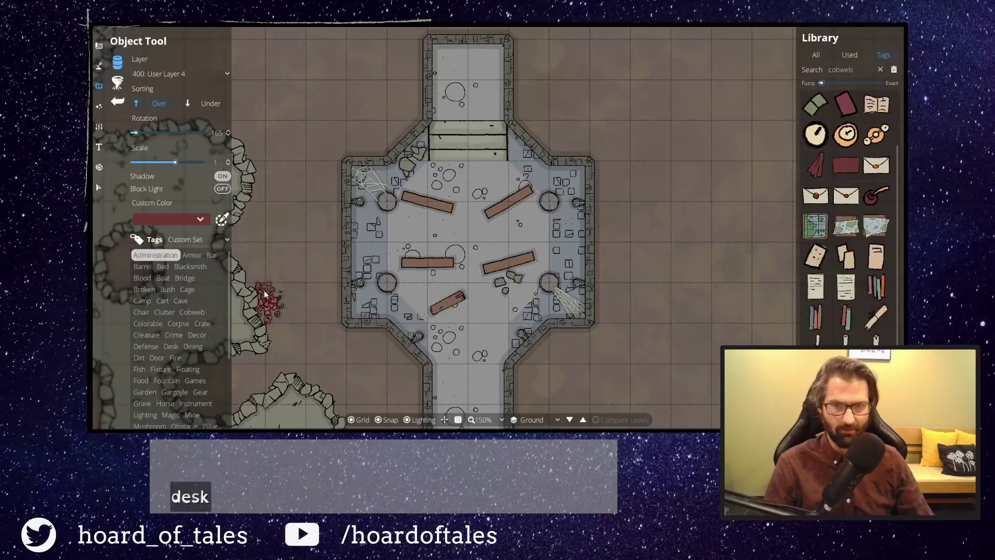
pyautogui.click(163, 266)
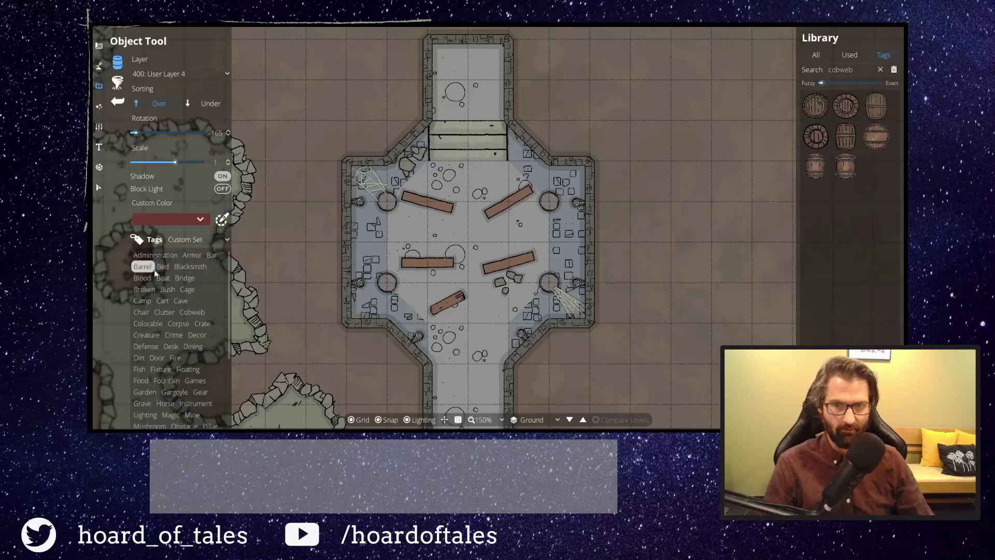
pyautogui.click(192, 267)
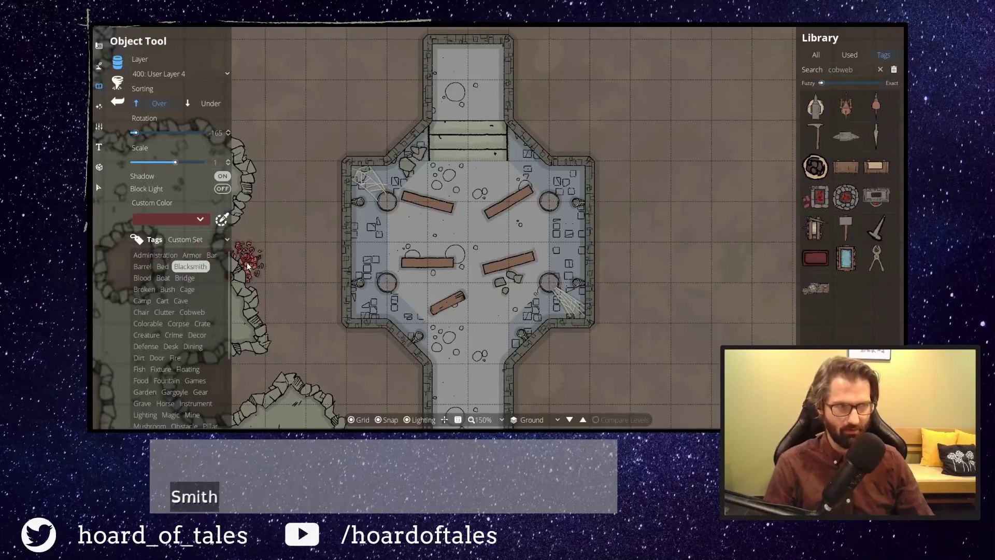
pyautogui.click(164, 278)
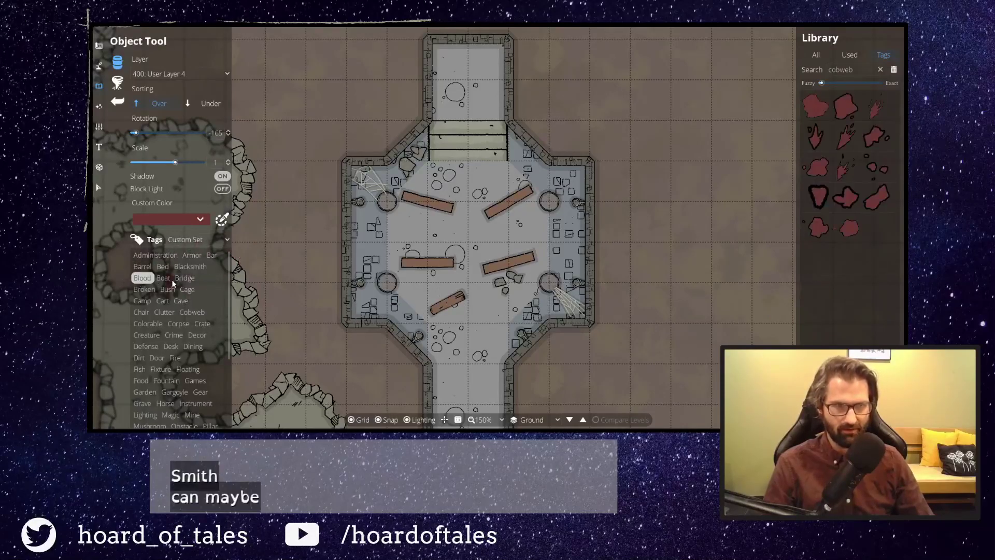
pyautogui.click(191, 278)
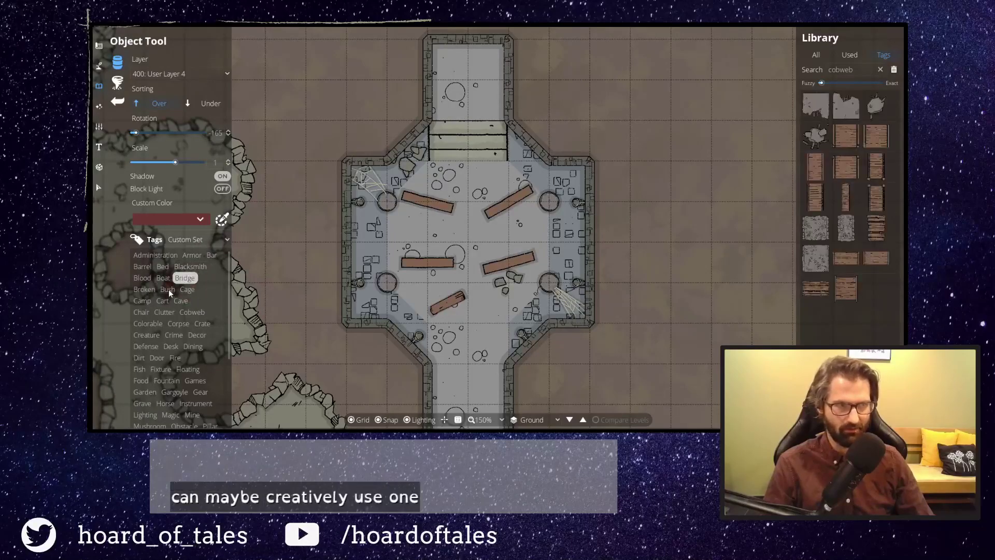
pyautogui.click(168, 289)
pyautogui.click(146, 299)
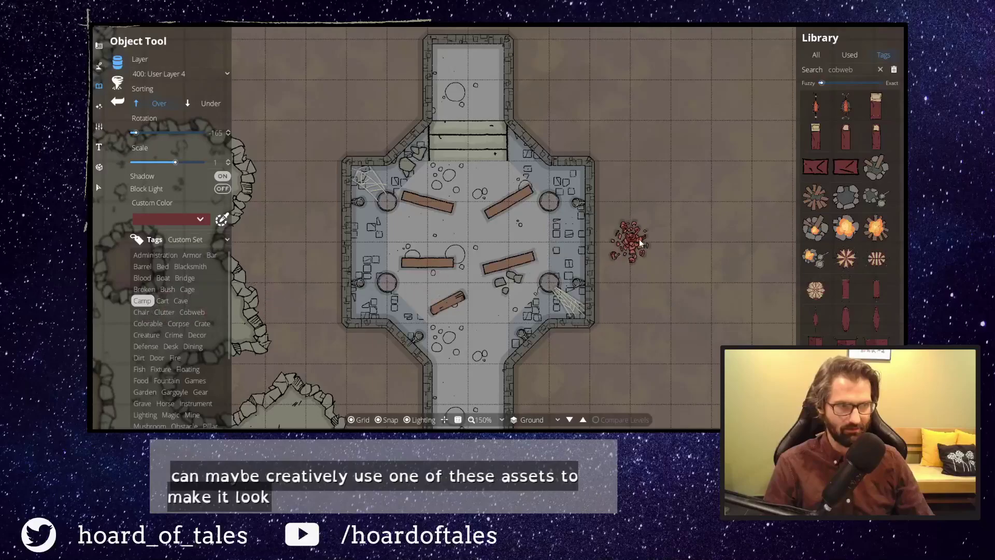
pyautogui.click(179, 300)
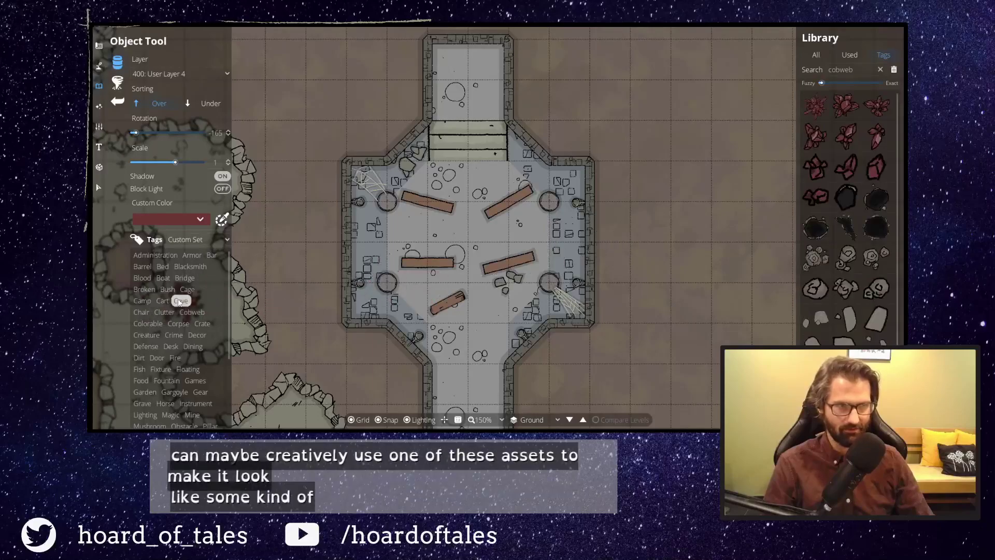
# Place a grey stone bench from the Chair tag as an altar across the chapel's northern alcove, at scale 2 and rotation 0.
pyautogui.click(142, 310)
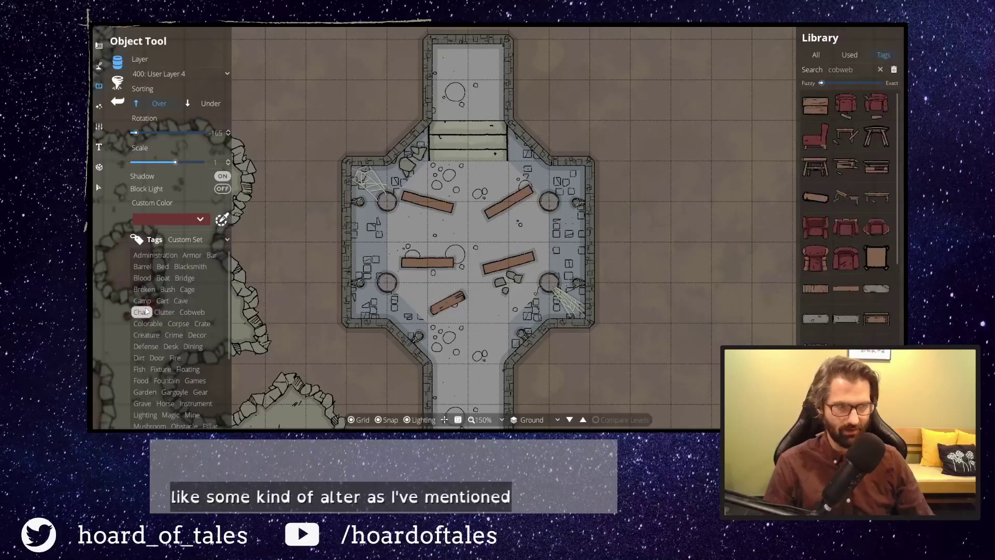
pyautogui.click(844, 322)
pyautogui.click(214, 162)
pyautogui.write('2')
pyautogui.press('Return')
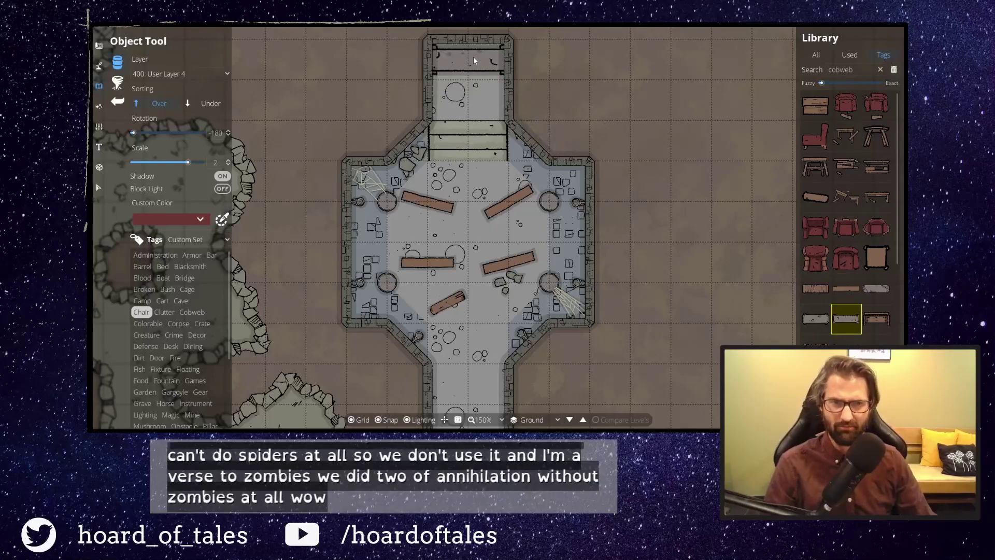
pyautogui.scroll(-6, 462, 85)
pyautogui.scroll(-6, 459, 85)
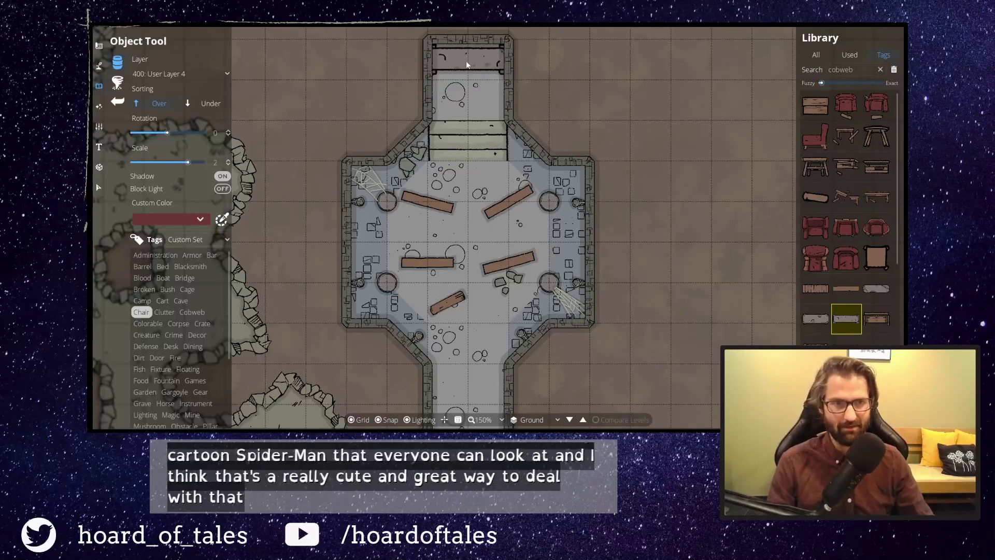
pyautogui.click(464, 67)
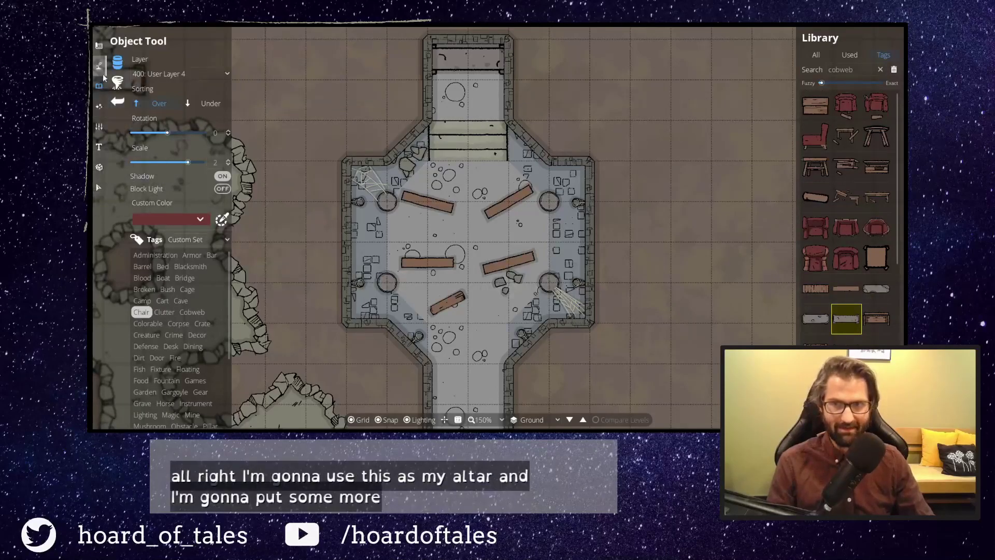
# Search the library for "light" and place the unlit round bowl lamp on the eastern end of the altar.
pyautogui.click(880, 69)
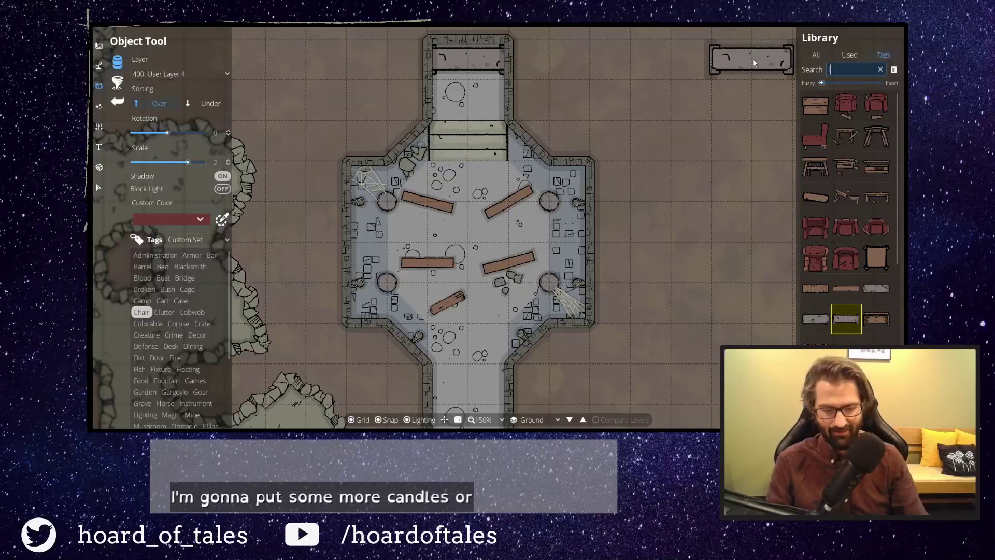
pyautogui.write('light')
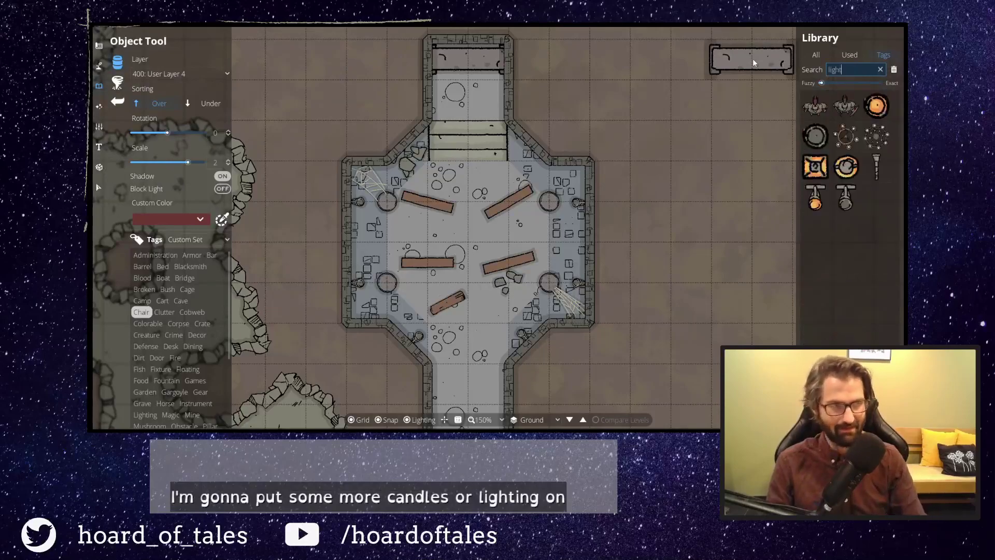
pyautogui.click(826, 176)
pyautogui.scroll(-1, 209, 166)
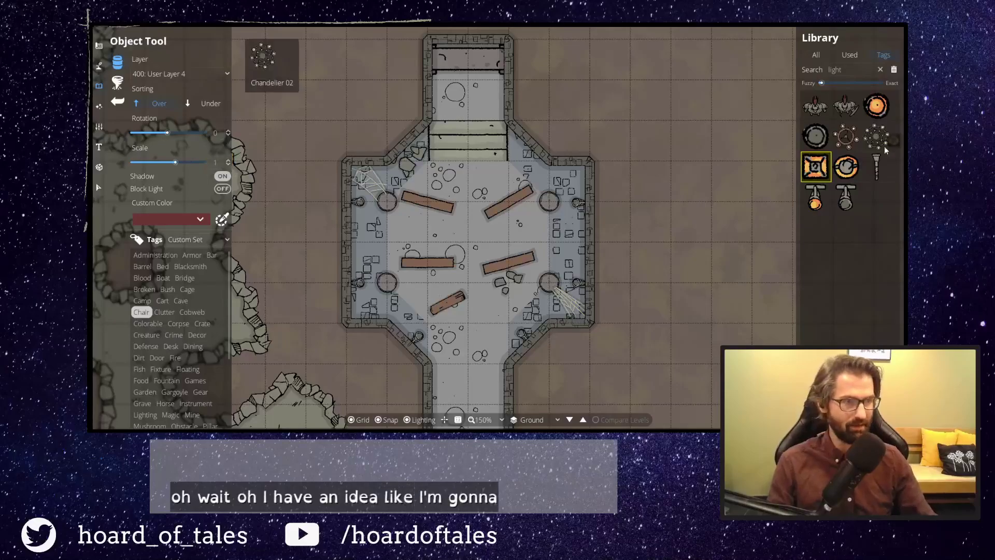
pyautogui.click(817, 145)
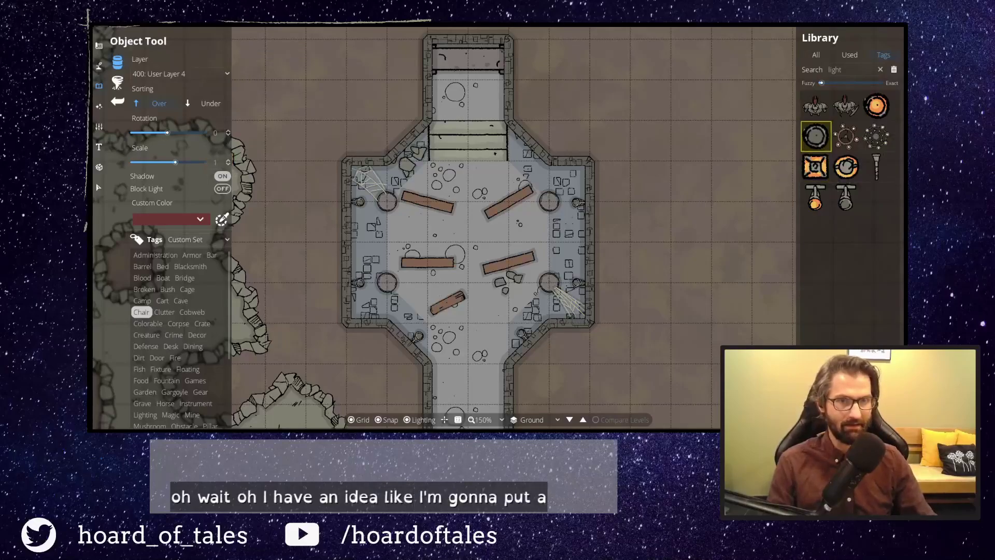
pyautogui.click(487, 58)
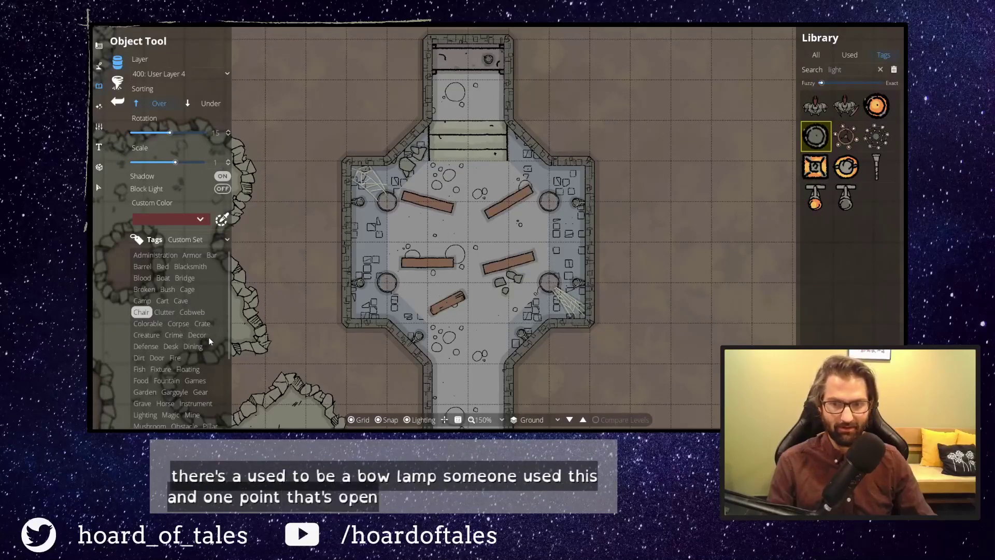
# Place a small wooden chest from the Treasure tag on the western end of the altar, rotated -30.
pyautogui.scroll(-5, 194, 336)
pyautogui.click(182, 398)
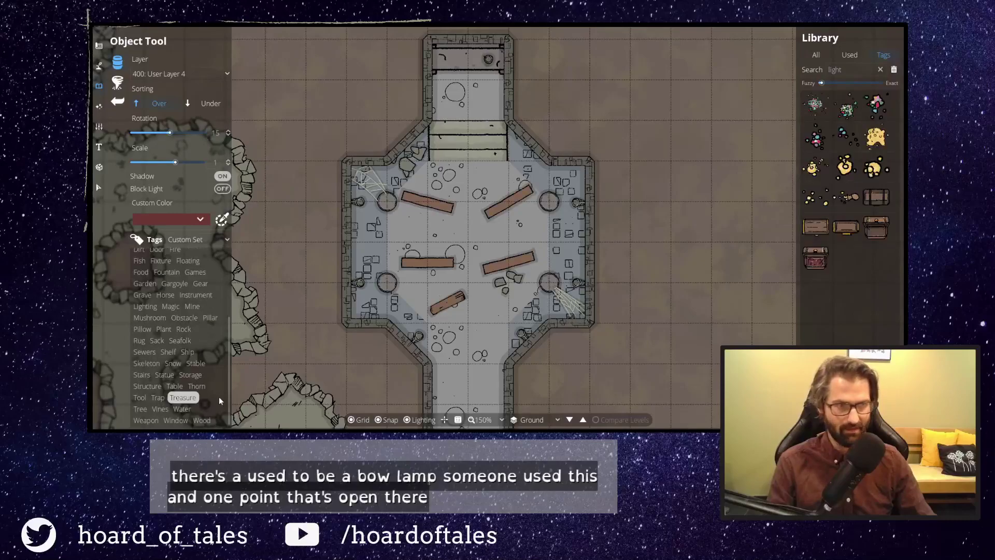
pyautogui.click(847, 228)
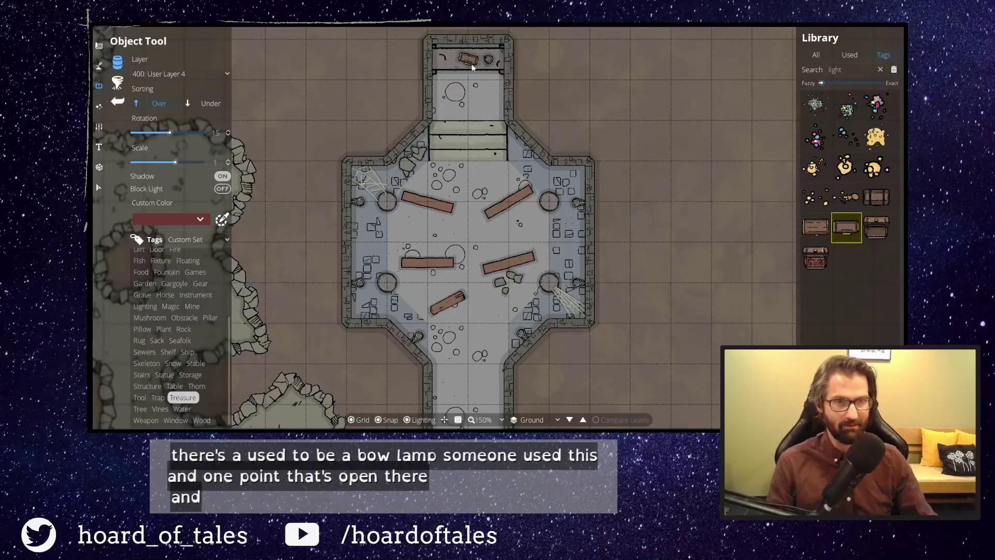
pyautogui.scroll(-3, 456, 65)
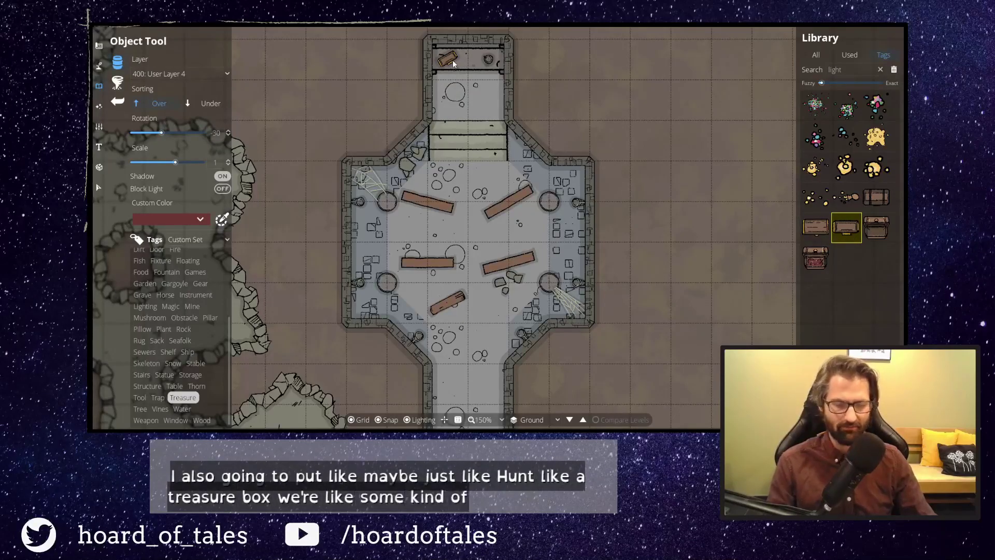
pyautogui.click(453, 63)
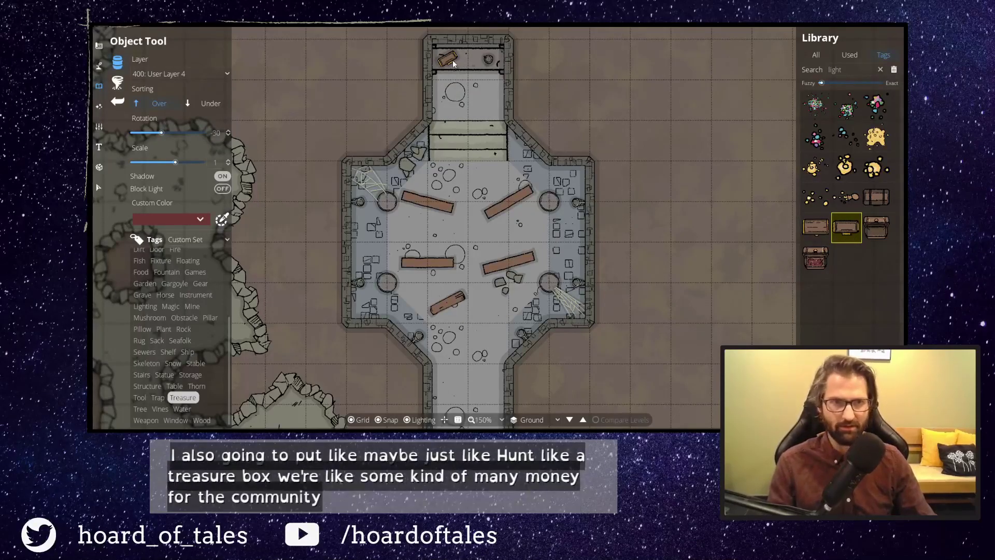
# Add a door with the Portal Tool in the wall between the northern corridor and the central octagonal room.
pyautogui.moveTo(675, 238); pyautogui.dragTo(628, 119)
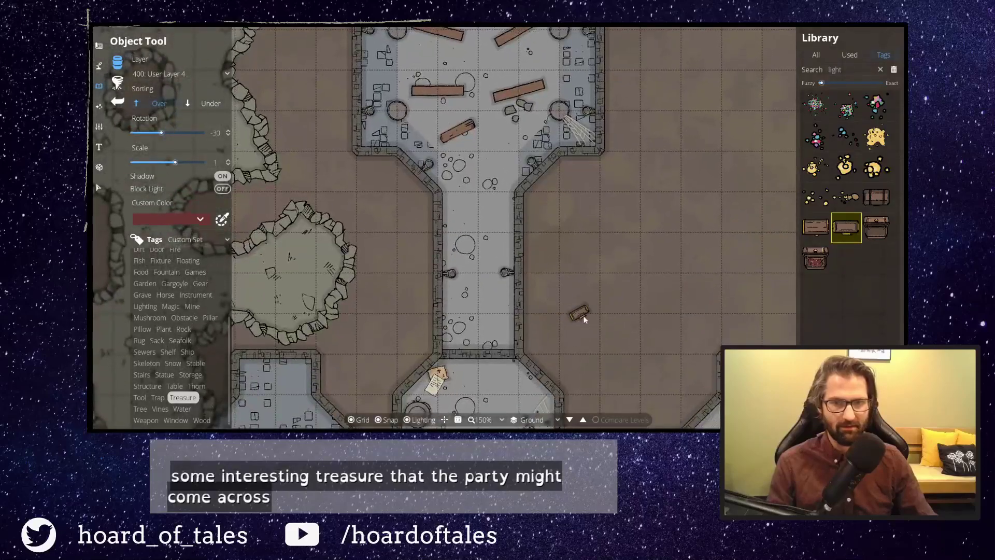
pyautogui.moveTo(583, 324); pyautogui.dragTo(607, 241)
pyautogui.moveTo(664, 211); pyautogui.dragTo(650, 138)
pyautogui.click(98, 63)
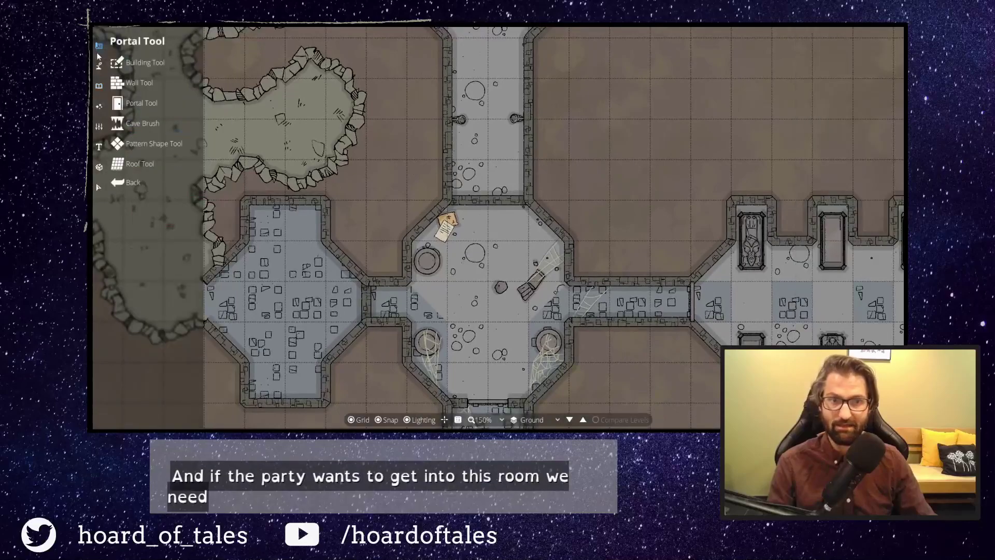
pyautogui.click(152, 80)
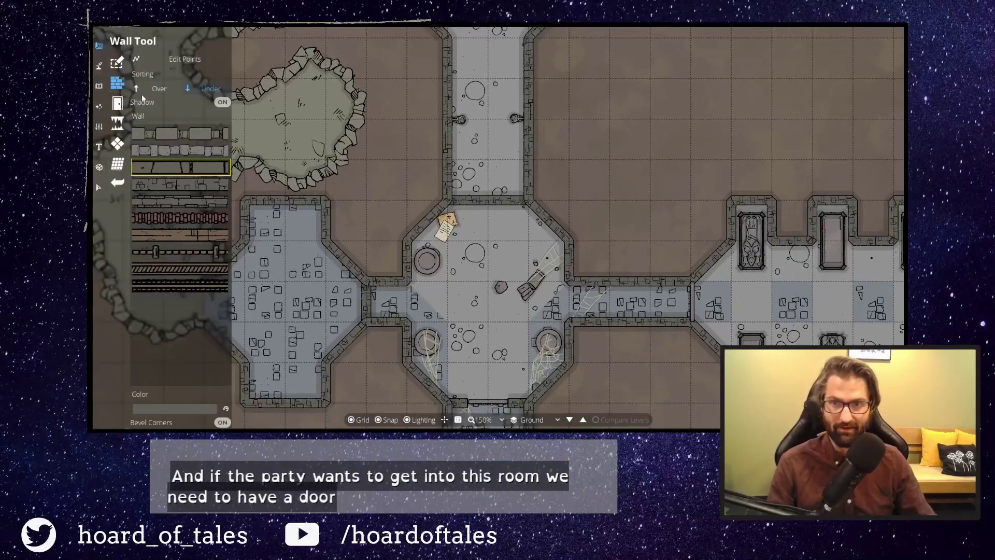
pyautogui.click(122, 88)
pyautogui.click(113, 65)
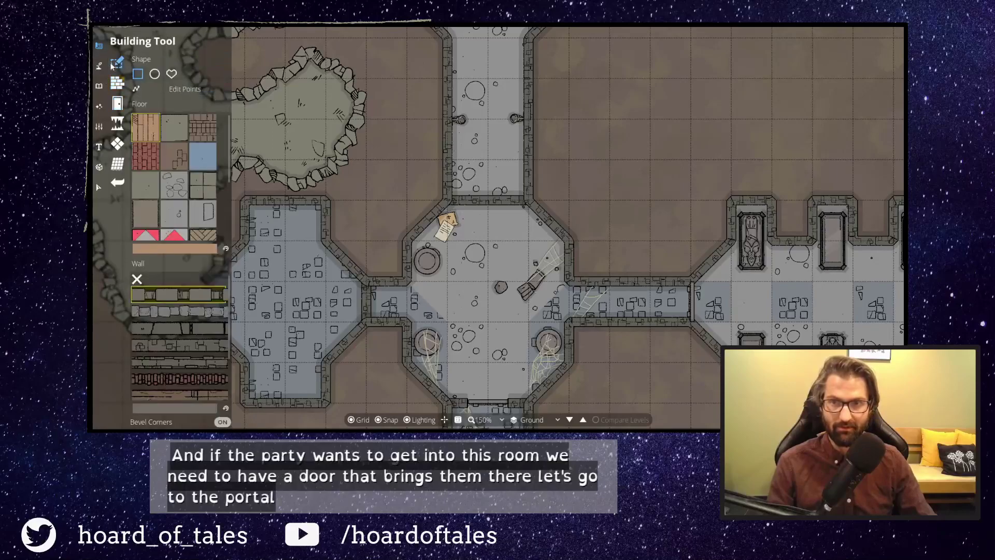
pyautogui.click(117, 102)
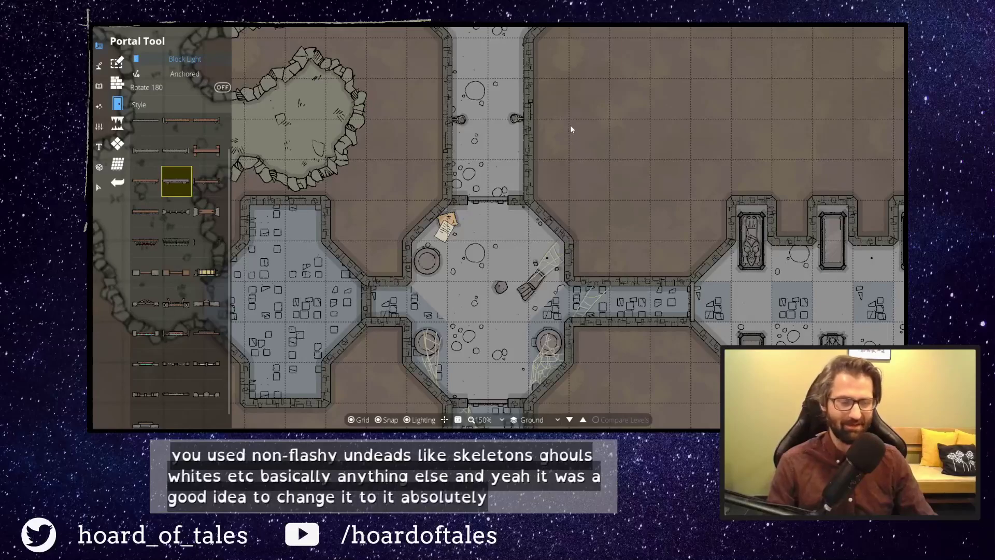
pyautogui.moveTo(568, 126); pyautogui.dragTo(690, 80)
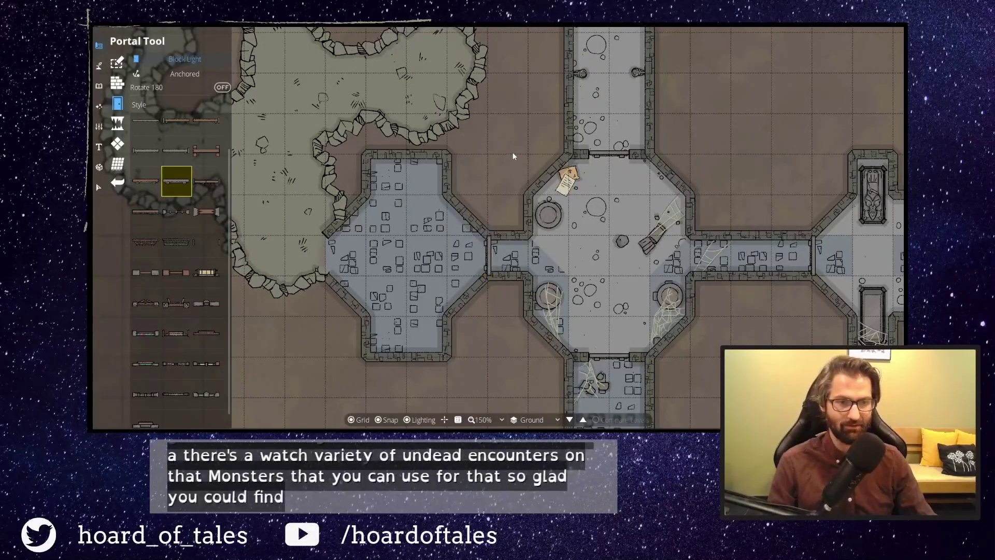
pyautogui.moveTo(510, 154); pyautogui.dragTo(471, 266)
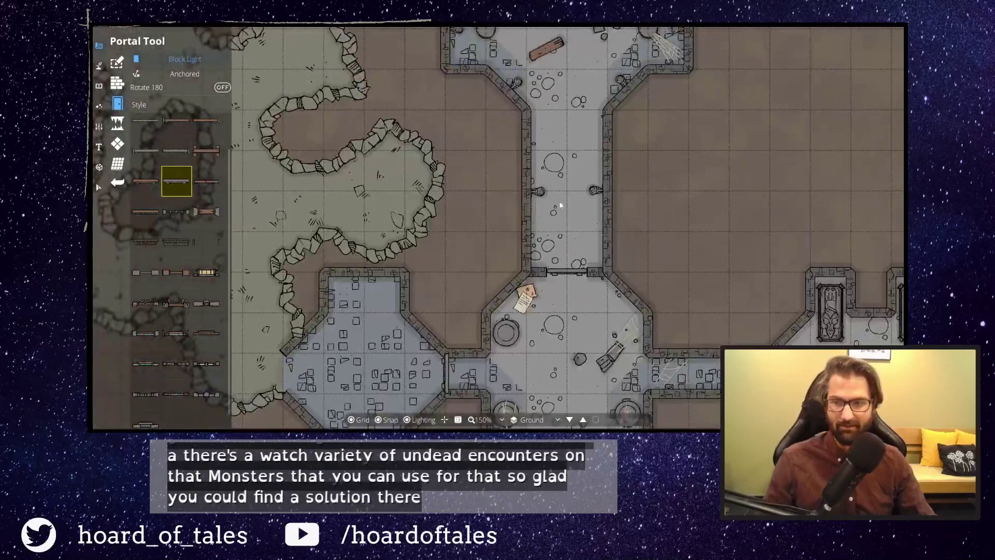
pyautogui.scroll(-3, 607, 183)
pyautogui.scroll(-2, 602, 220)
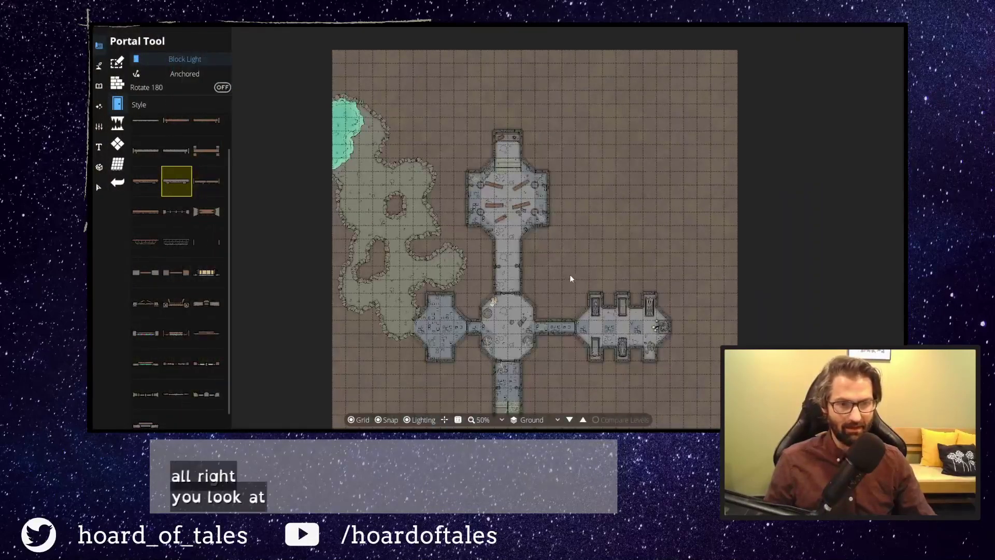
pyautogui.scroll(1, 568, 275)
pyautogui.moveTo(555, 266); pyautogui.dragTo(609, 203)
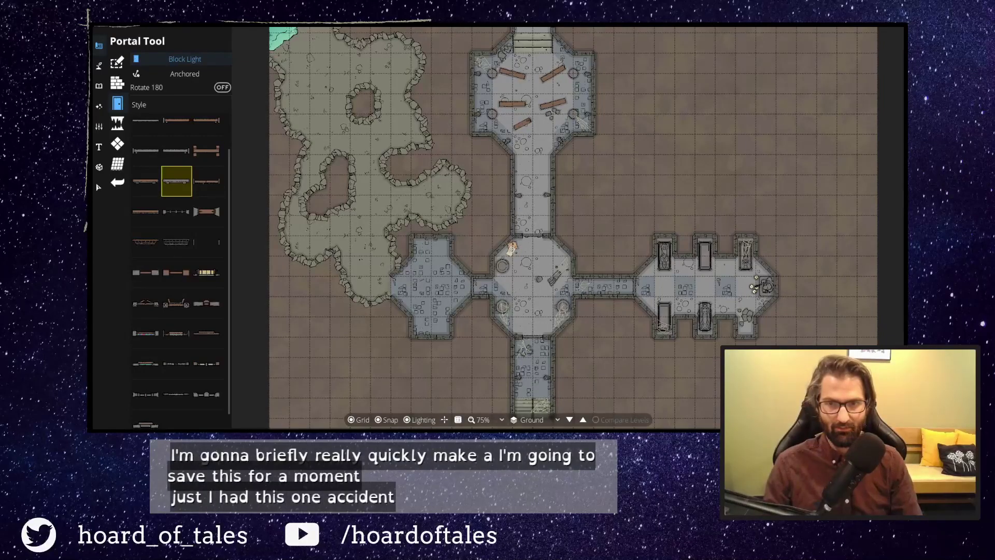
# Crop the map's northern edge by setting its size change to -2 tiles.
pyautogui.moveTo(216, 183)
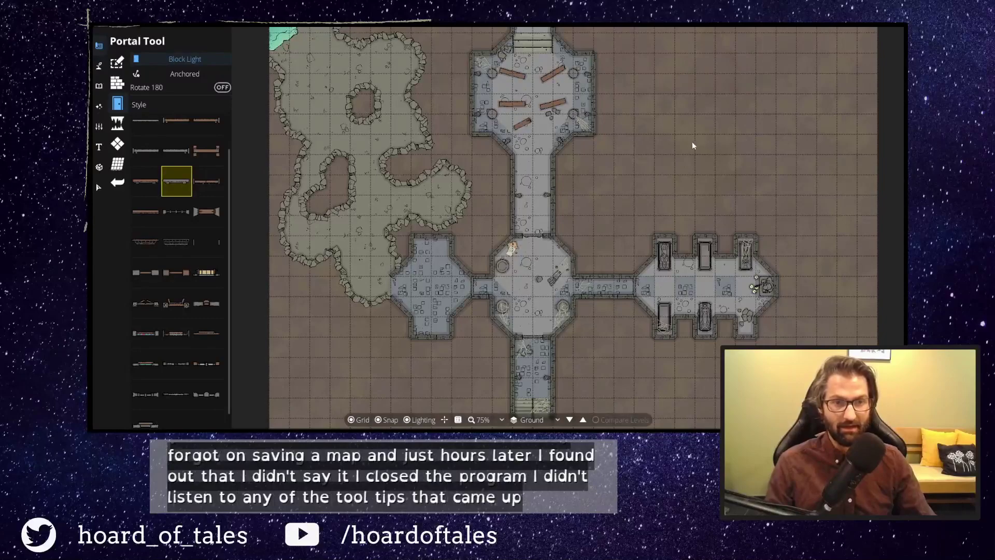
pyautogui.moveTo(669, 152); pyautogui.dragTo(679, 290)
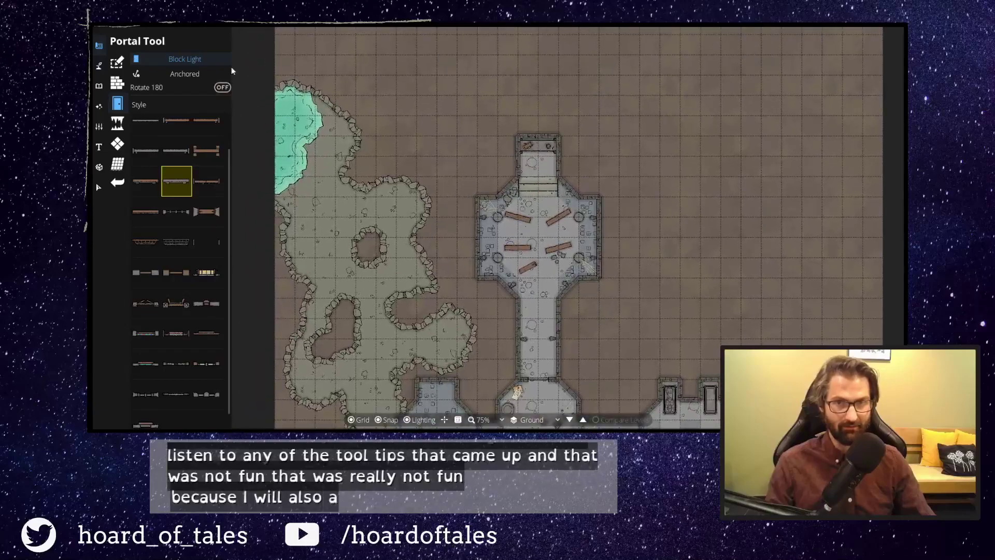
pyautogui.click(105, 24)
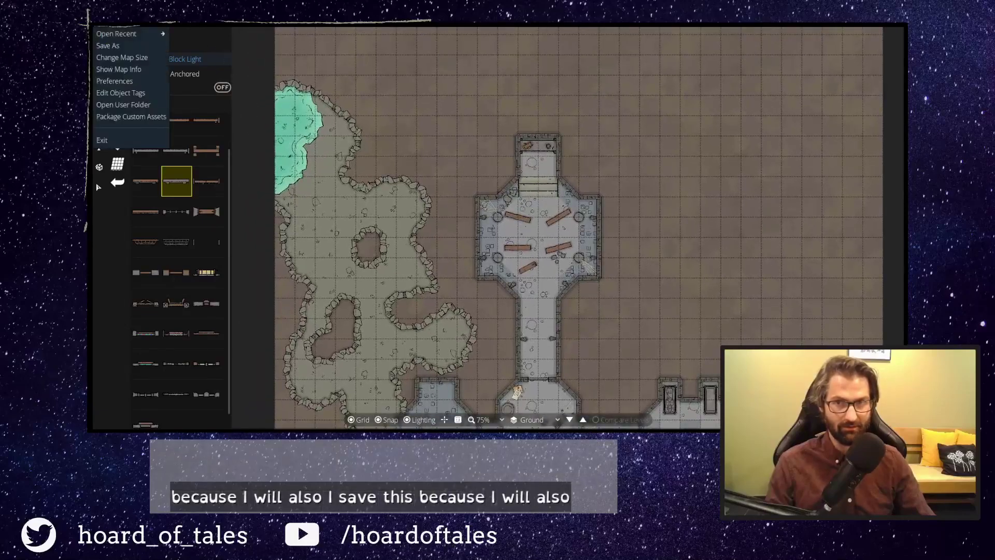
pyautogui.moveTo(604, 103); pyautogui.dragTo(602, 177)
pyautogui.click(104, 24)
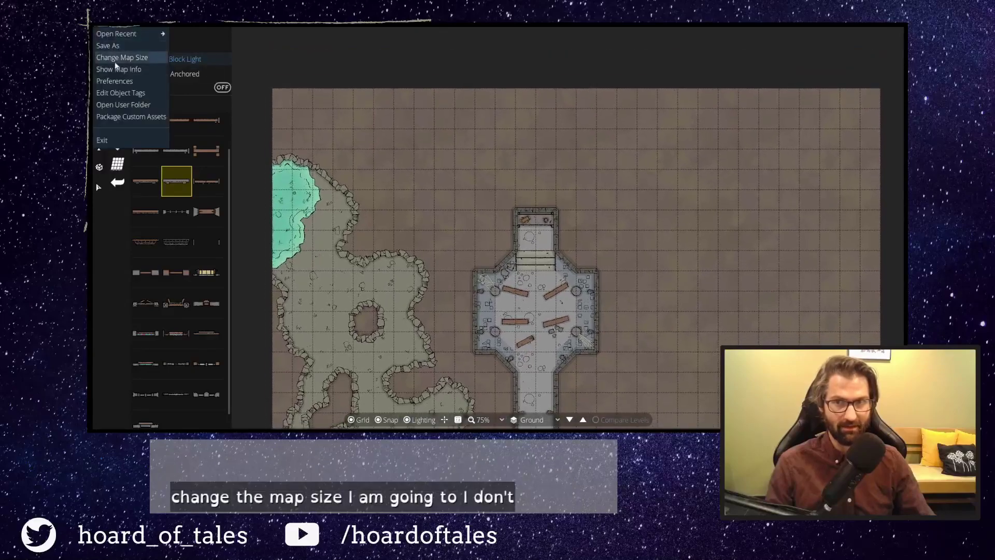
pyautogui.click(122, 58)
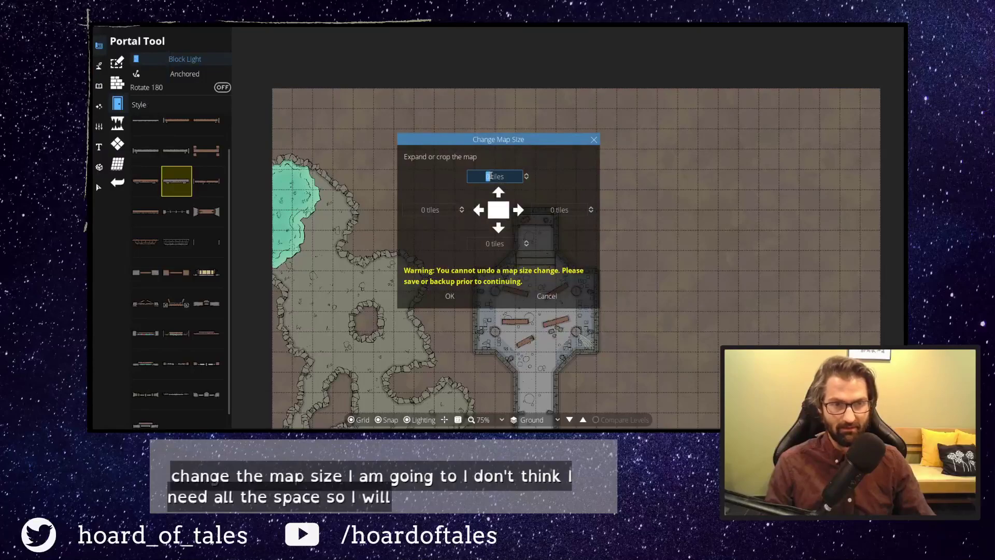
pyautogui.write('-')
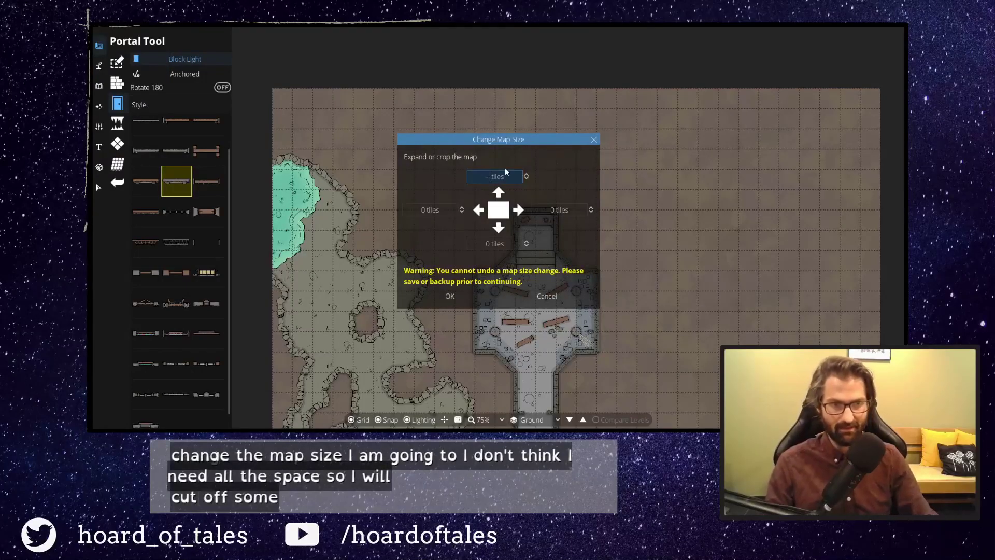
pyautogui.write('2')
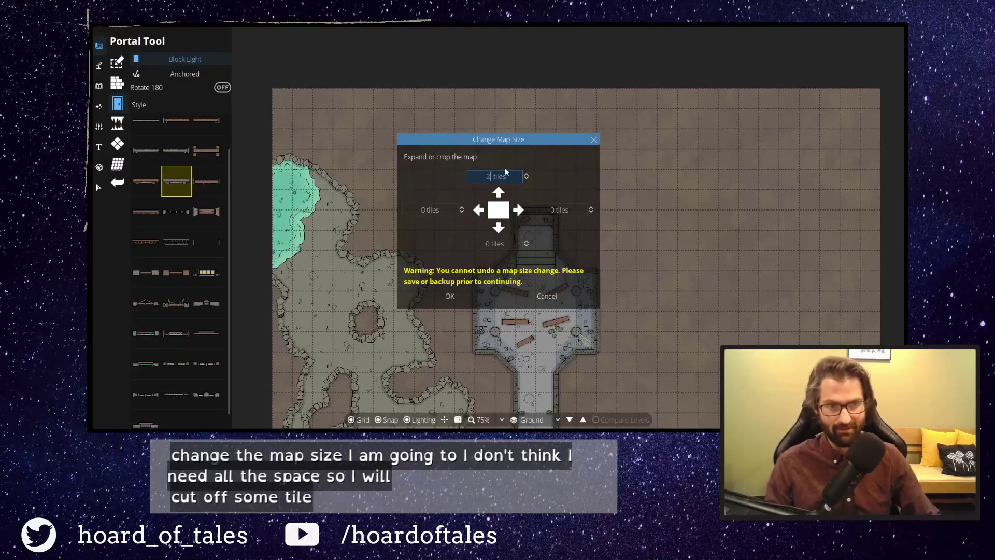
pyautogui.click(468, 296)
# Crop the map's southern edge by setting its size change to -2 tiles.
pyautogui.moveTo(757, 258); pyautogui.dragTo(624, 26)
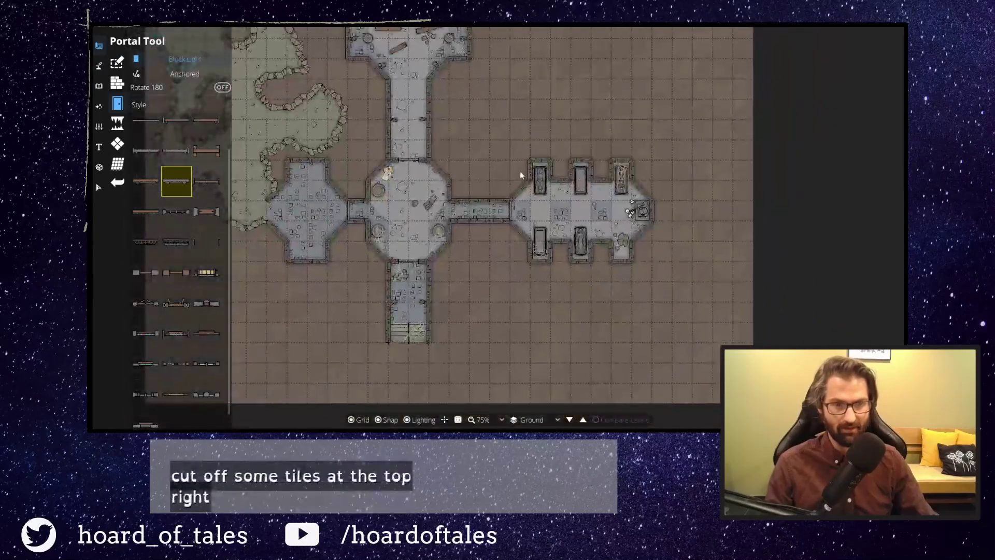
pyautogui.moveTo(528, 134); pyautogui.dragTo(660, 151)
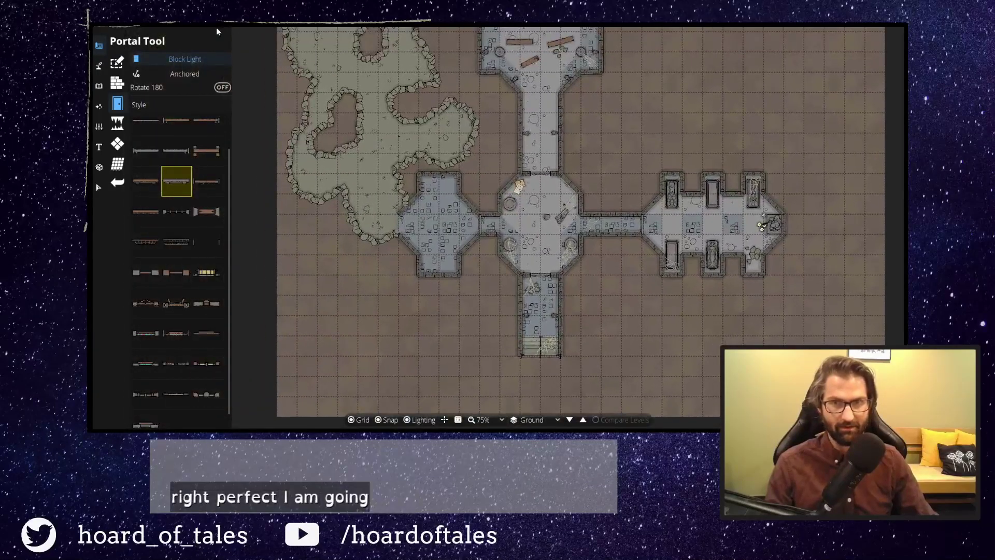
pyautogui.click(104, 22)
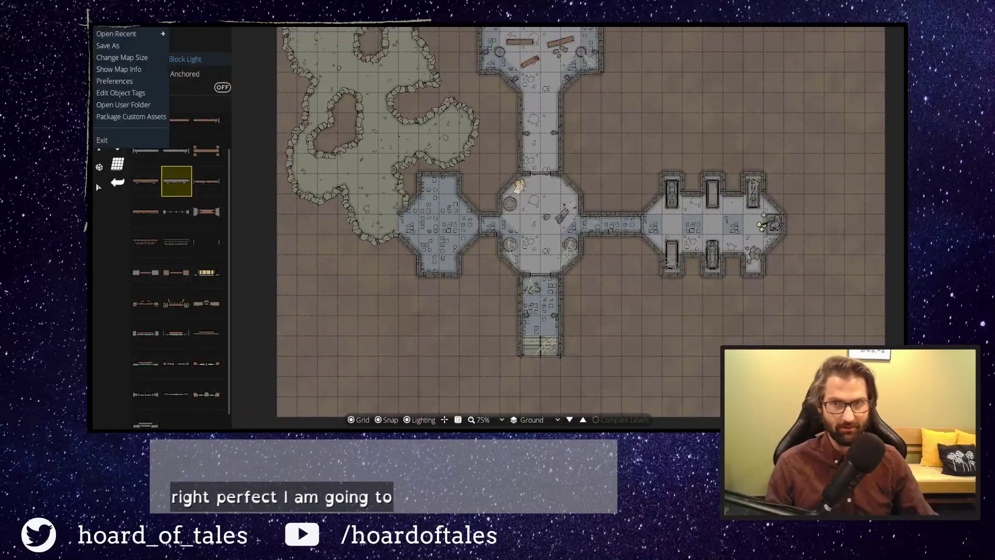
pyautogui.click(132, 57)
pyautogui.click(488, 246)
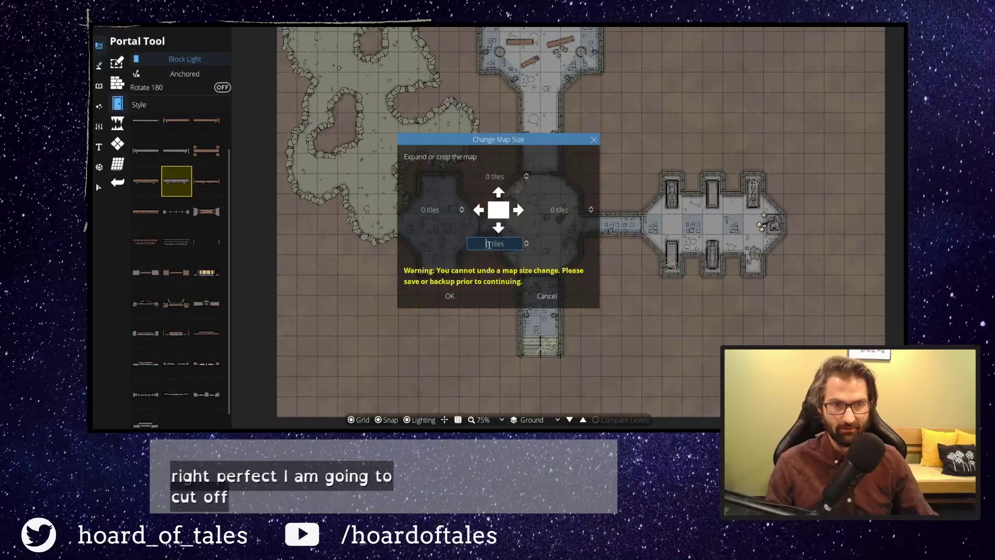
pyautogui.doubleClick(489, 243)
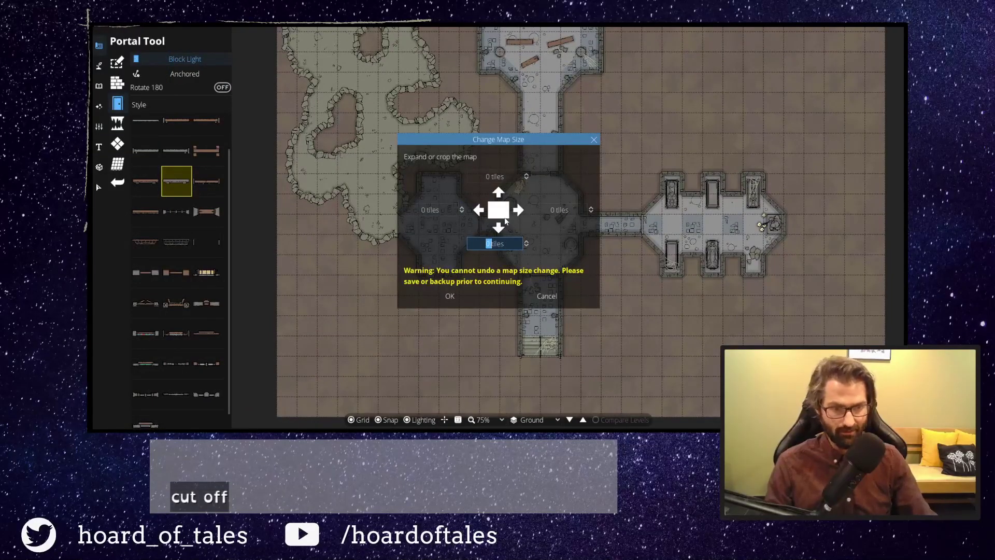
pyautogui.write('-2')
pyautogui.press('Return')
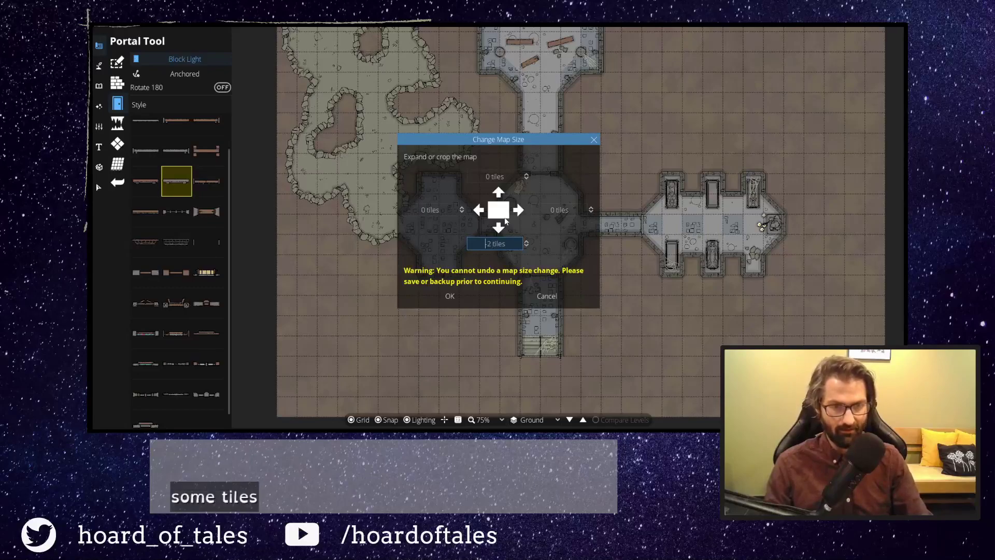
pyautogui.click(449, 296)
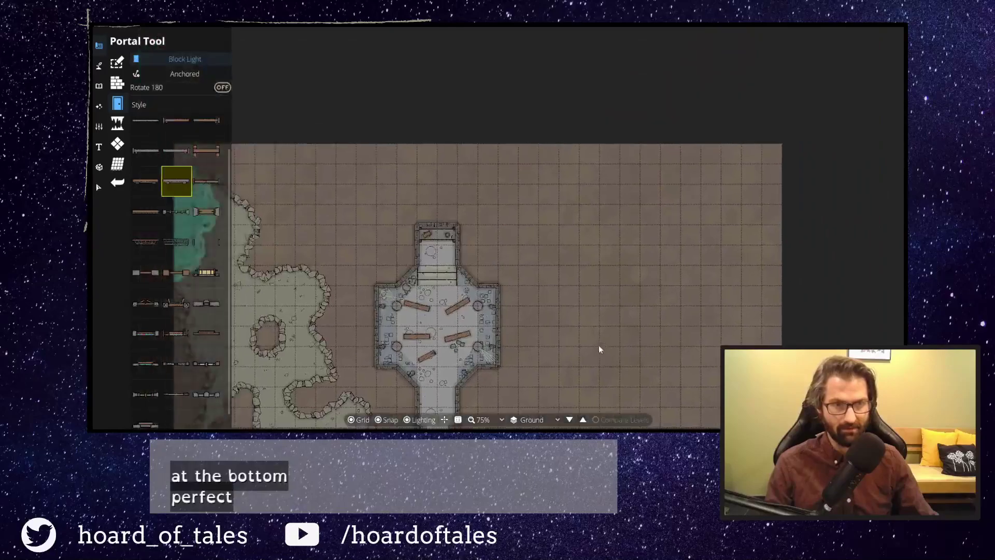
# Crop the map's eastern edge by setting its size change to -4 tiles.
pyautogui.moveTo(599, 346); pyautogui.dragTo(633, 93)
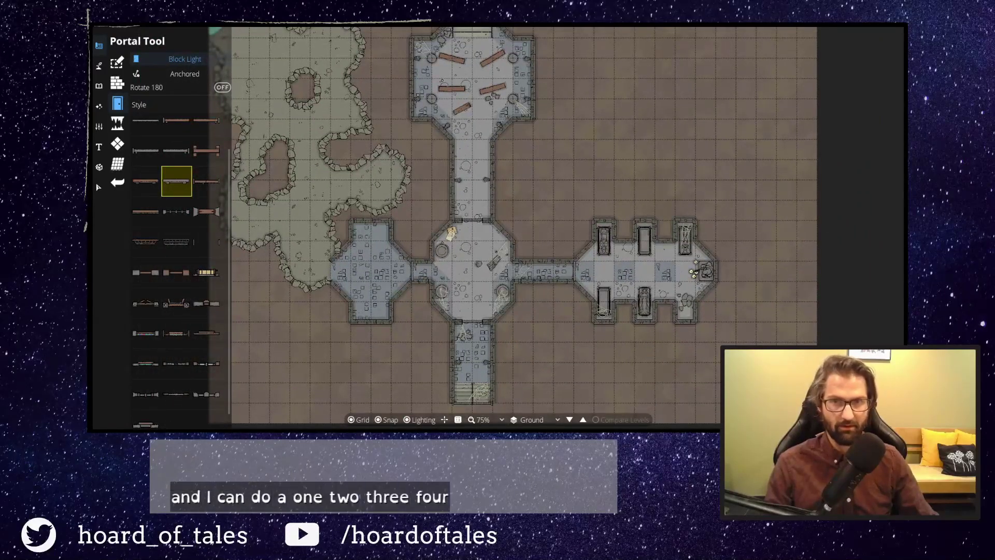
pyautogui.click(99, 45)
pyautogui.click(135, 58)
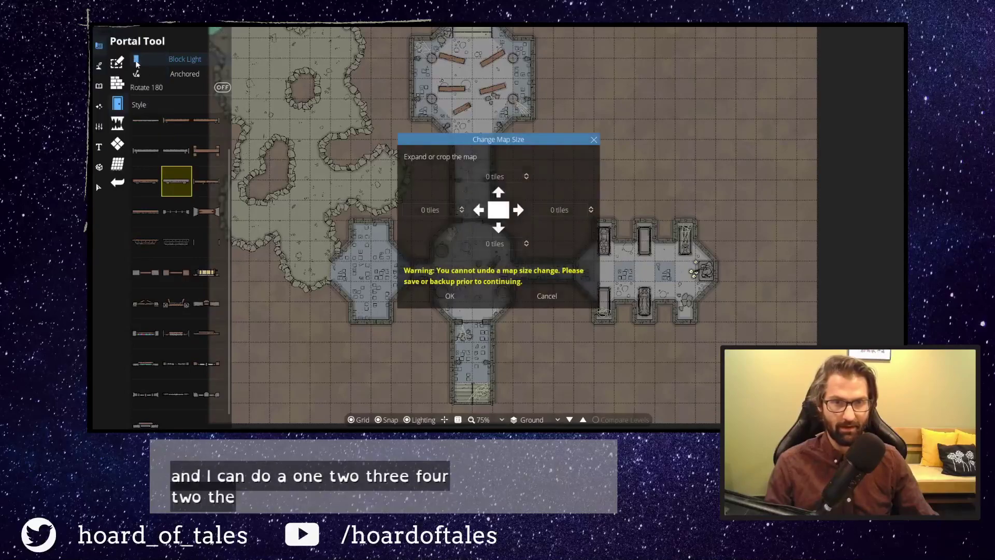
pyautogui.click(552, 209)
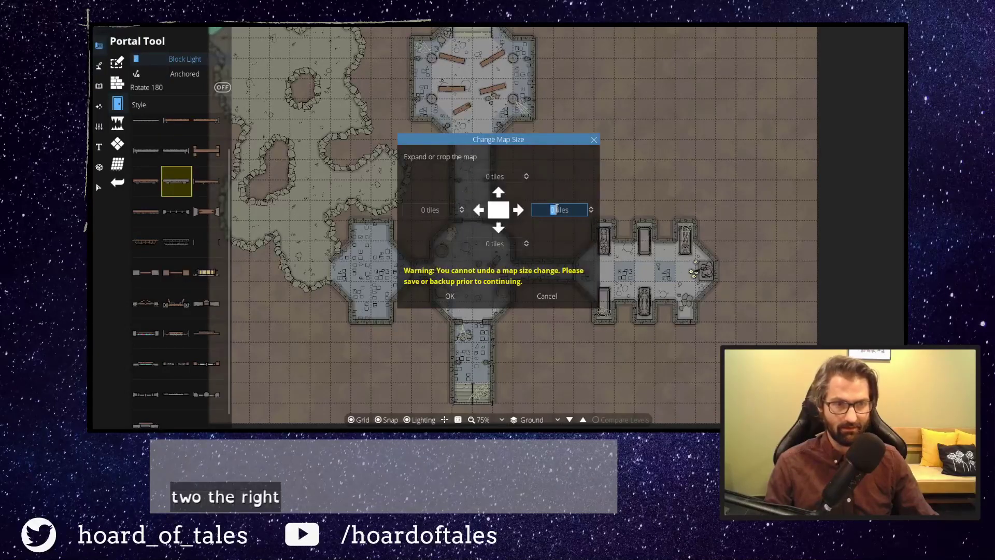
pyautogui.write('-4')
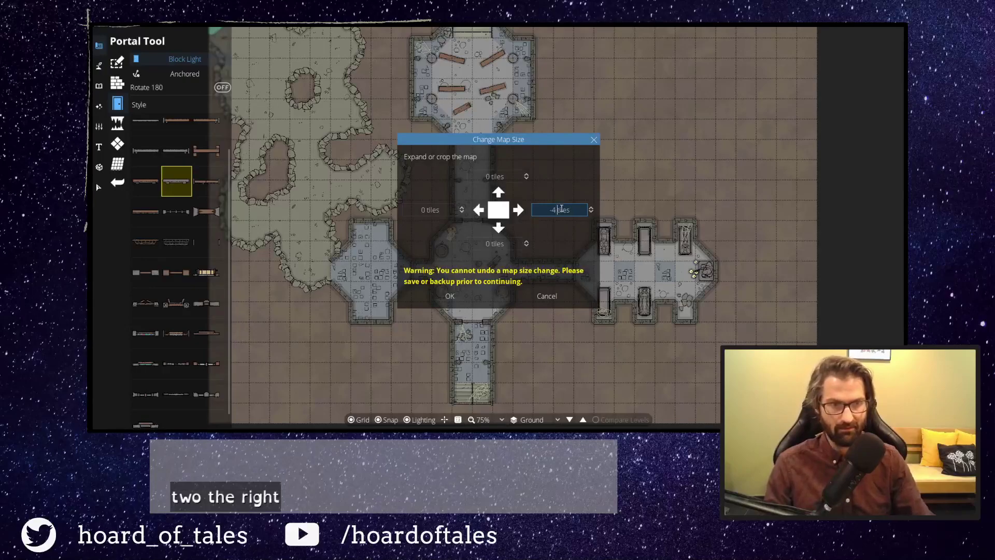
pyautogui.click(450, 296)
pyautogui.moveTo(586, 139); pyautogui.dragTo(656, 173)
pyautogui.scroll(-1, 621, 184)
pyautogui.scroll(2, 580, 235)
pyautogui.scroll(-2, 570, 236)
pyautogui.scroll(1, 456, 259)
pyautogui.scroll(2, 506, 254)
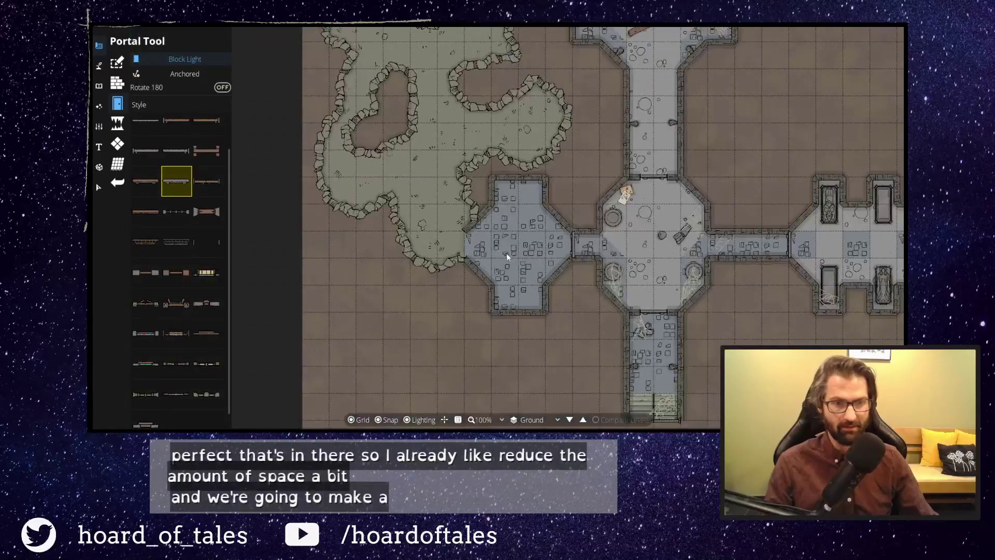
pyautogui.click(116, 84)
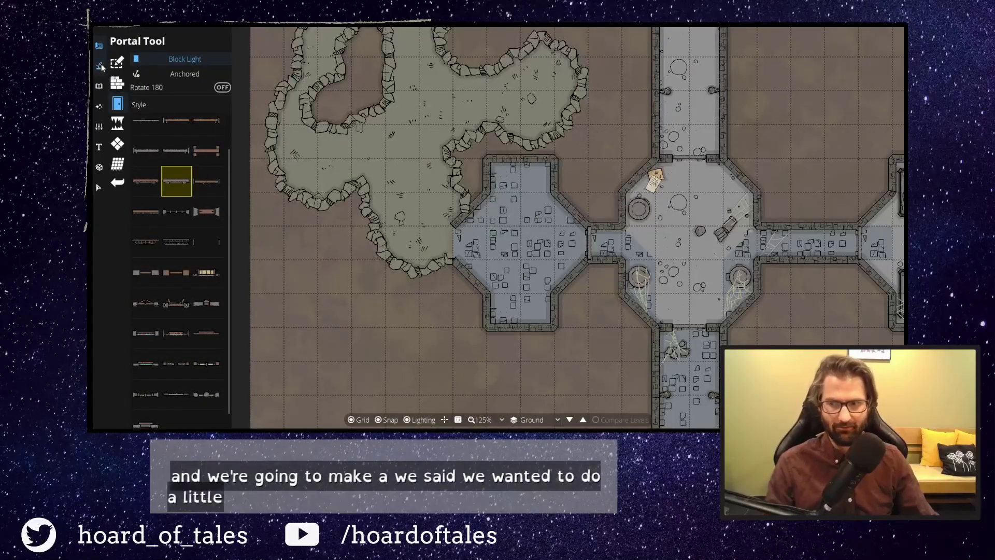
pyautogui.click(99, 65)
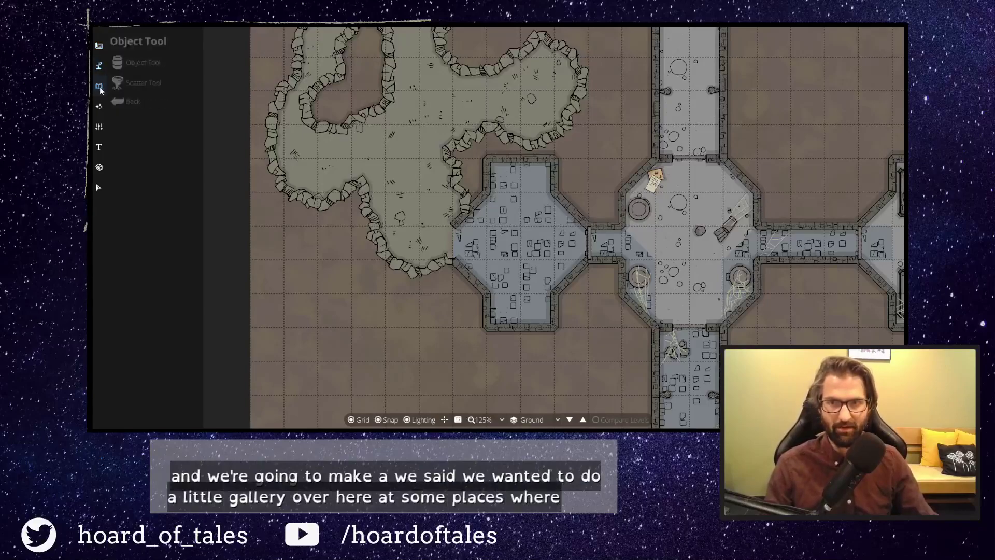
pyautogui.click(99, 86)
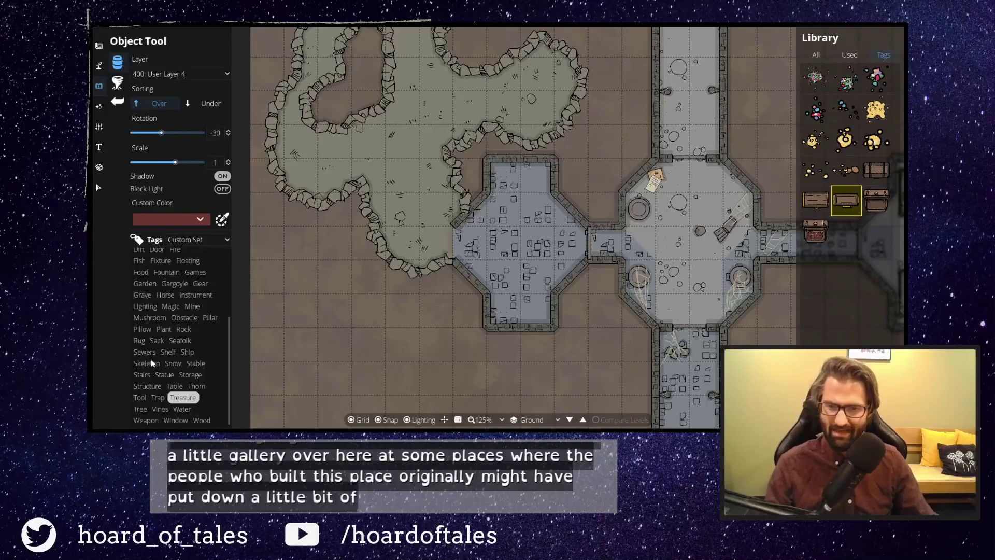
pyautogui.click(141, 295)
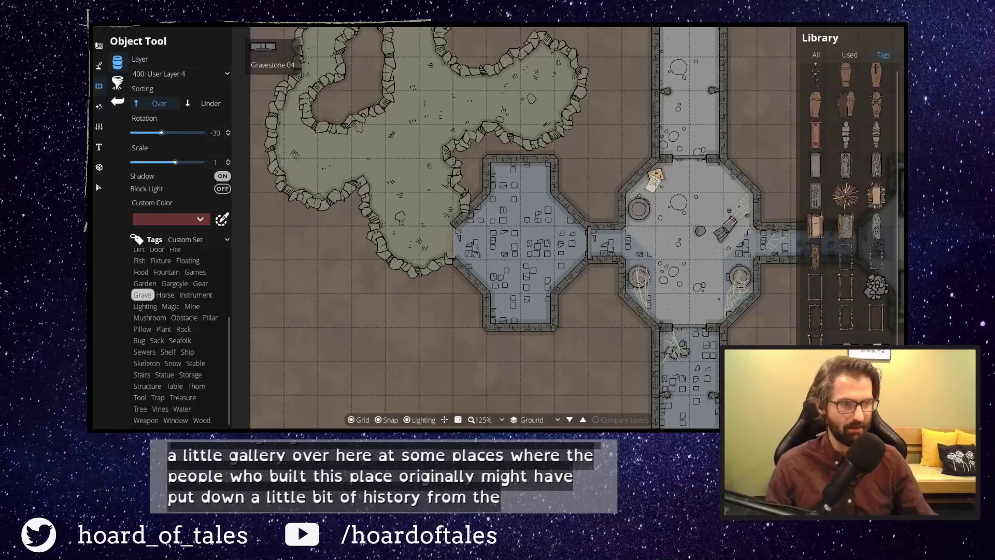
pyautogui.scroll(-3, 562, 228)
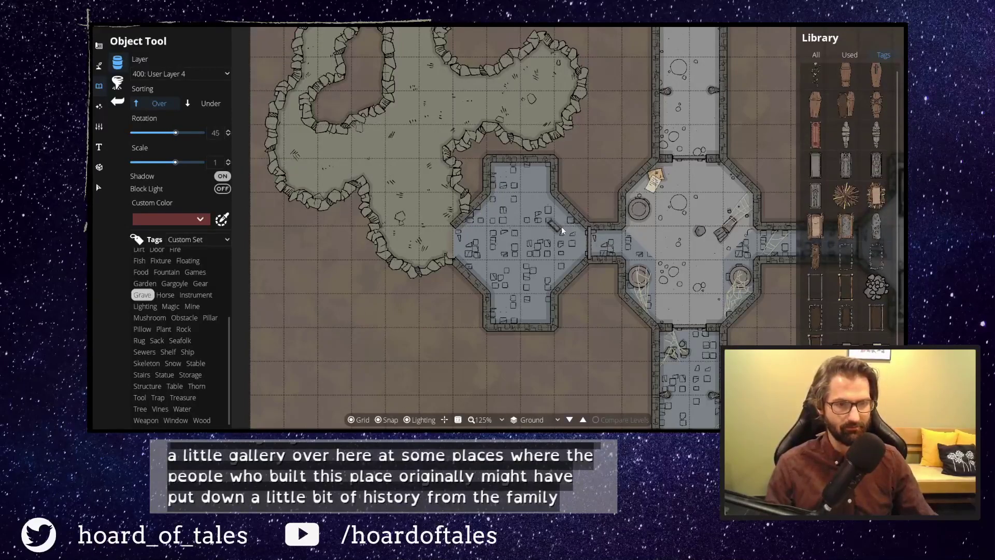
pyautogui.scroll(1, 539, 211)
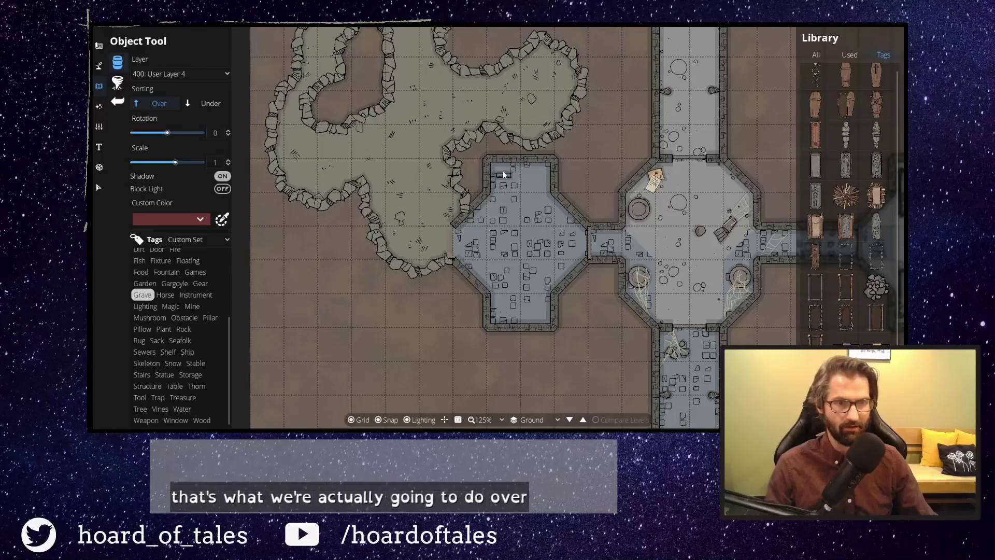
pyautogui.scroll(2, 562, 218)
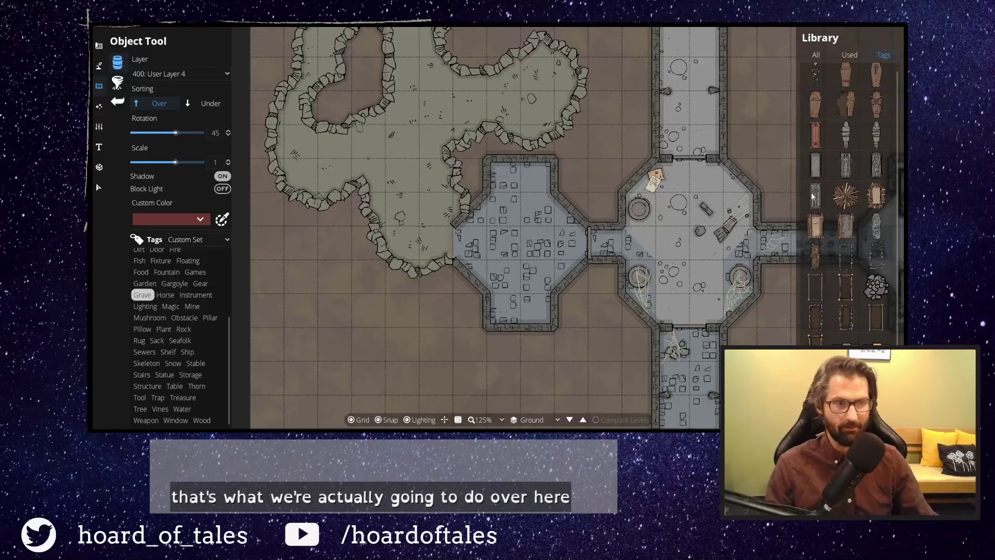
# Search the library for "light" and, with snapping off, place unlit wall lamps on the western room's southeastern and northeastern walls, rotated 135 and 45.
pyautogui.click(822, 56)
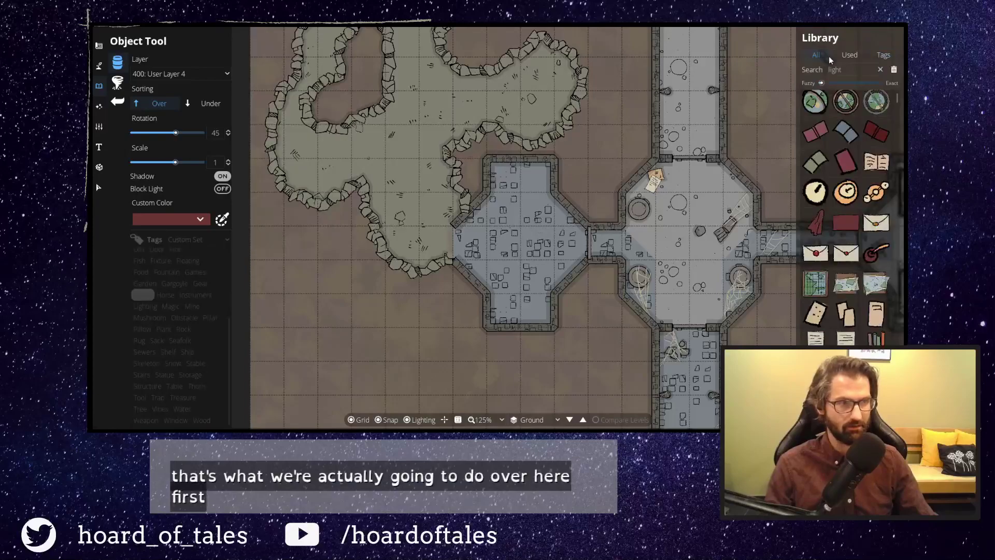
pyautogui.press('Return')
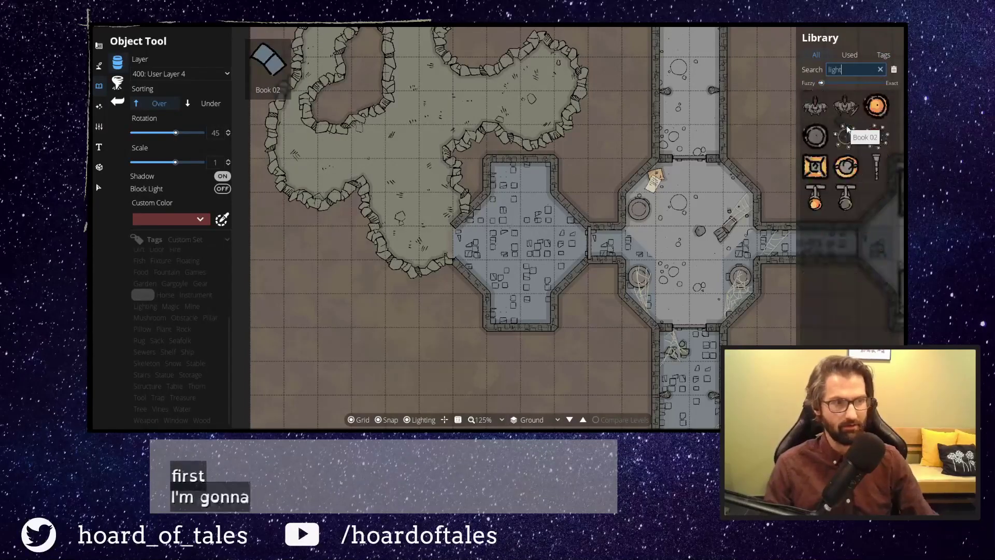
pyautogui.click(847, 206)
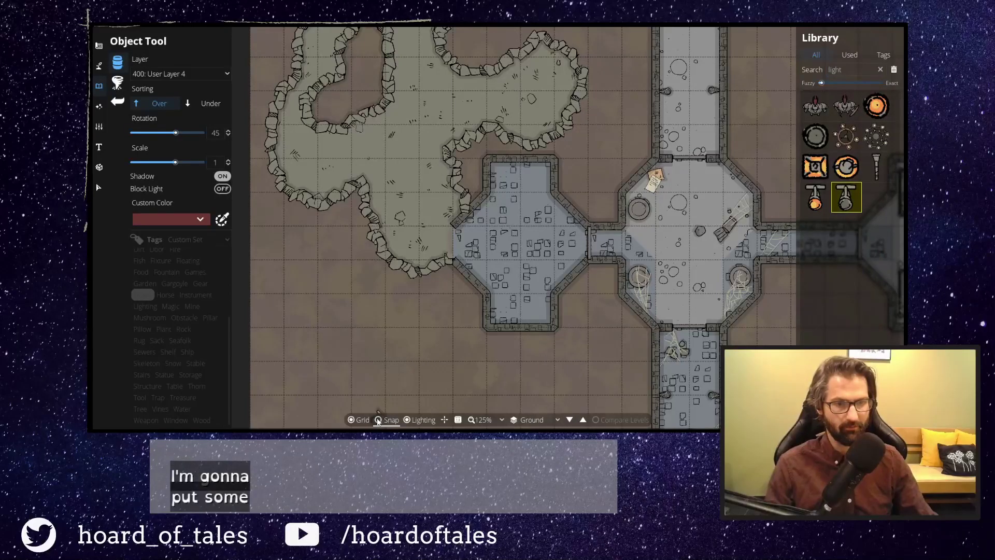
pyautogui.scroll(3, 562, 265)
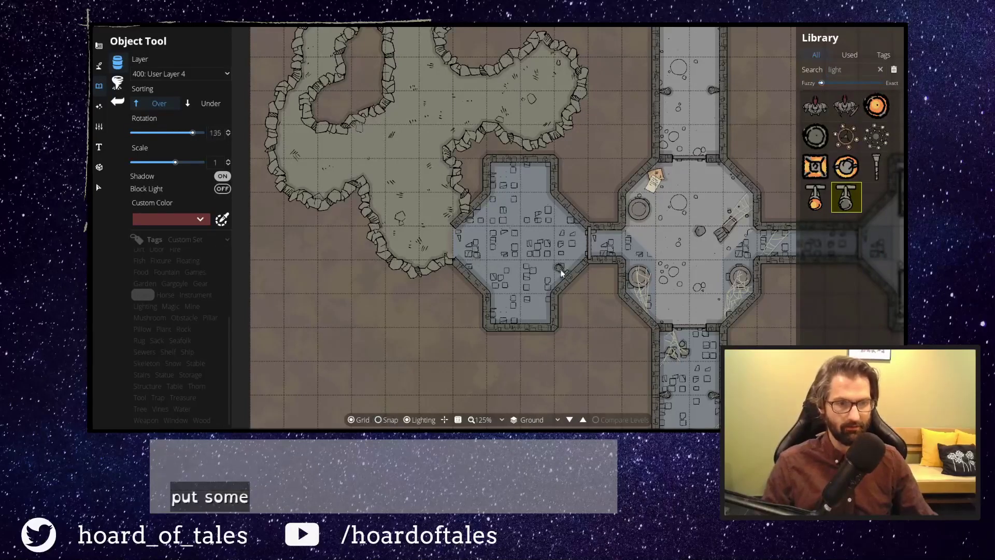
pyautogui.scroll(1, 562, 274)
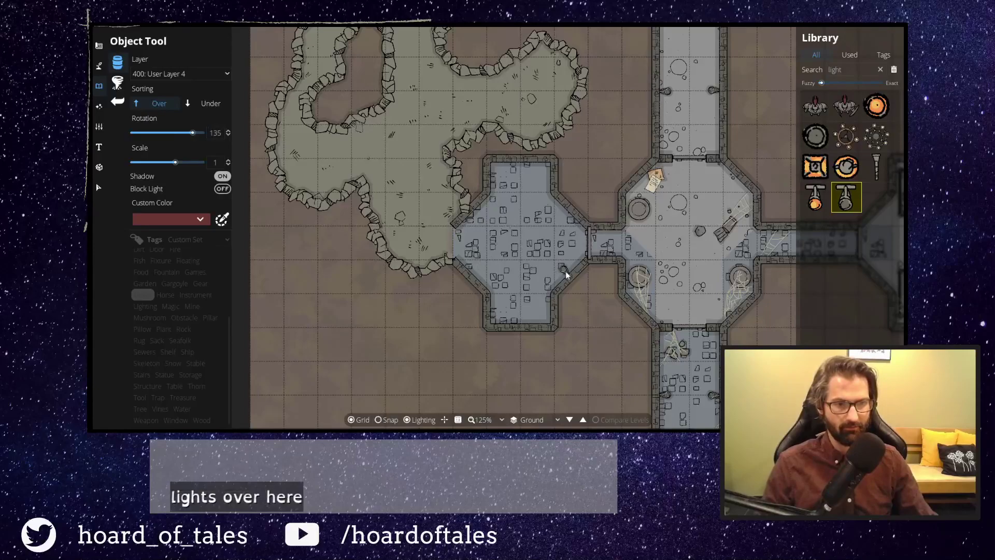
pyautogui.click(565, 273)
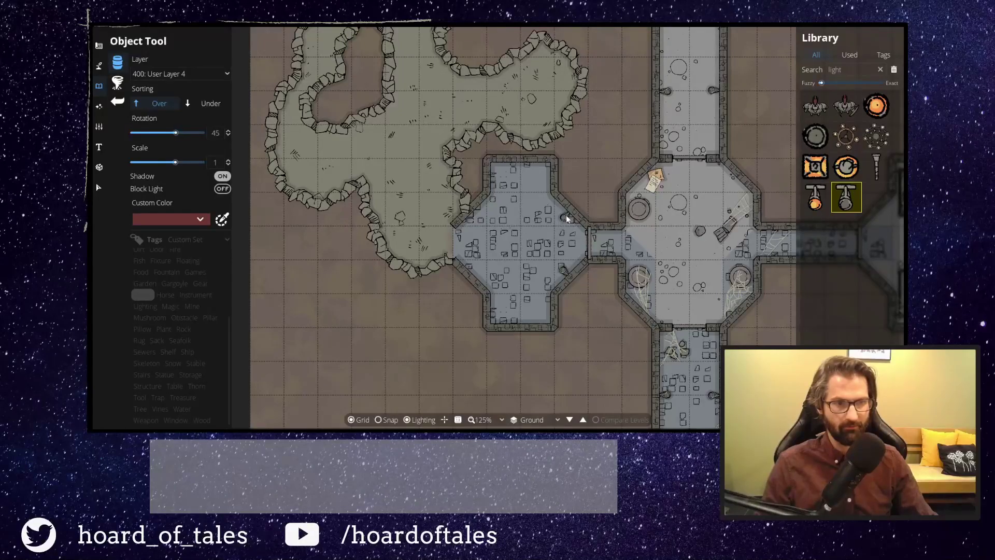
pyautogui.moveTo(596, 175); pyautogui.dragTo(529, 199)
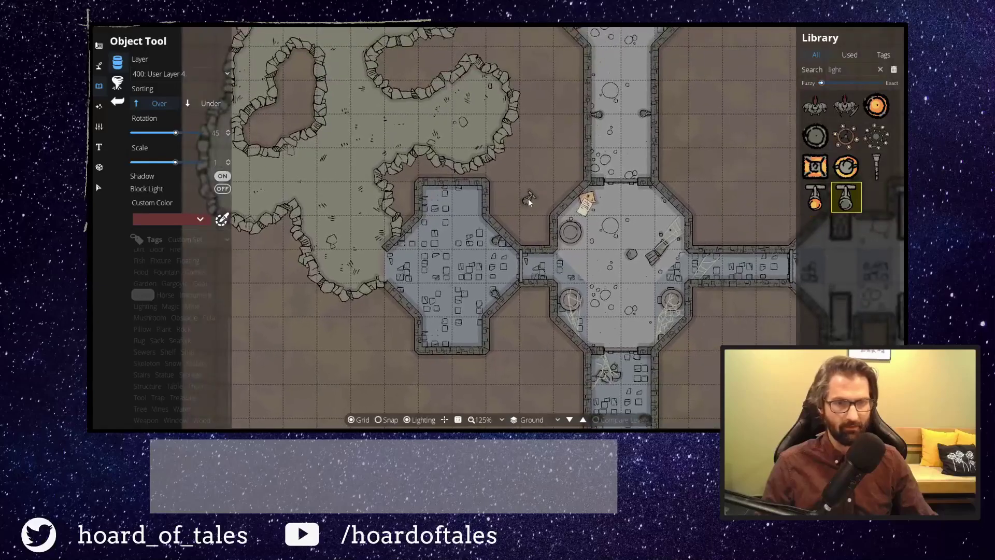
pyautogui.click(819, 57)
pyautogui.click(98, 146)
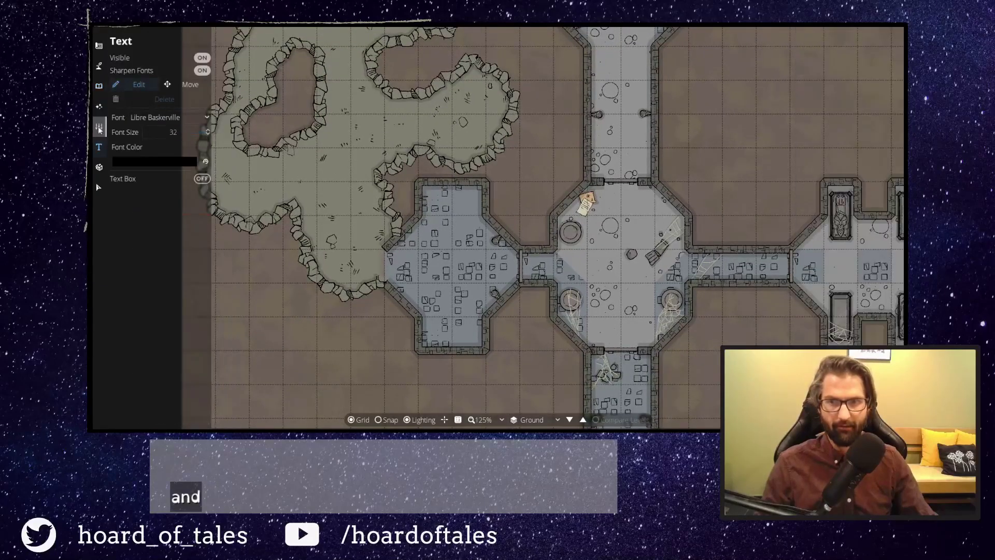
pyautogui.click(102, 106)
pyautogui.click(100, 67)
pyautogui.click(98, 44)
pyautogui.click(102, 66)
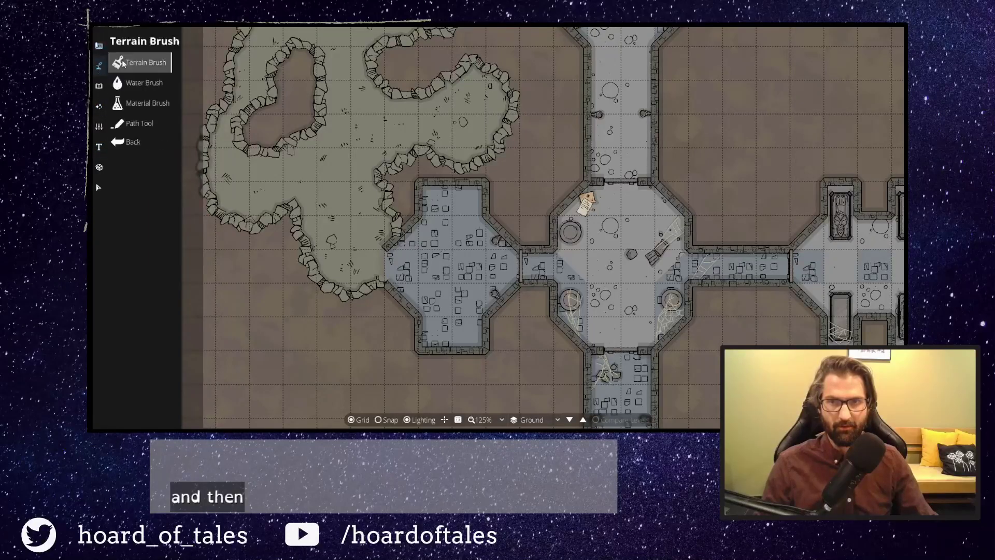
pyautogui.click(117, 63)
pyautogui.click(99, 85)
pyautogui.click(144, 63)
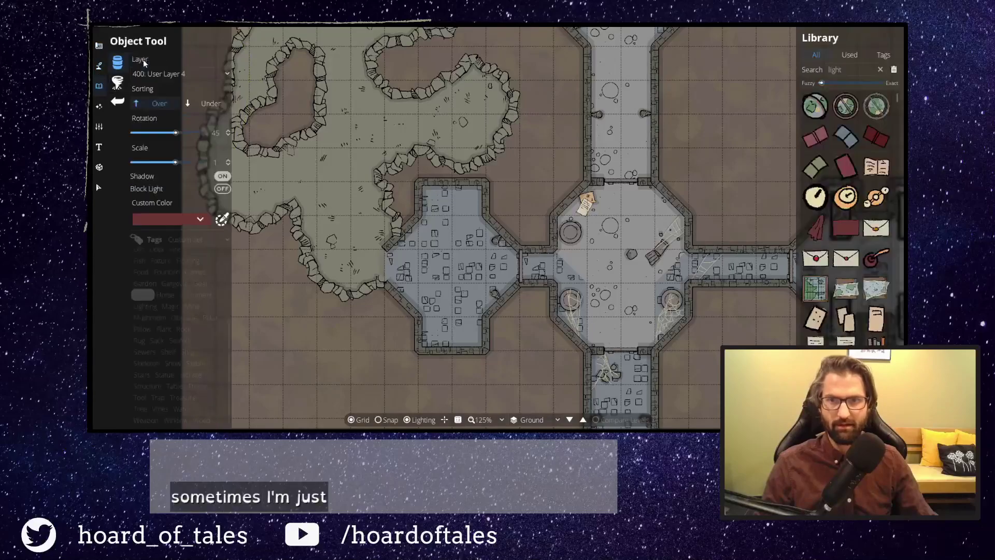
# Set the object layer to 200: User Layer 2, clear the library search, and filter the library by the Grave tag.
pyautogui.click(204, 74)
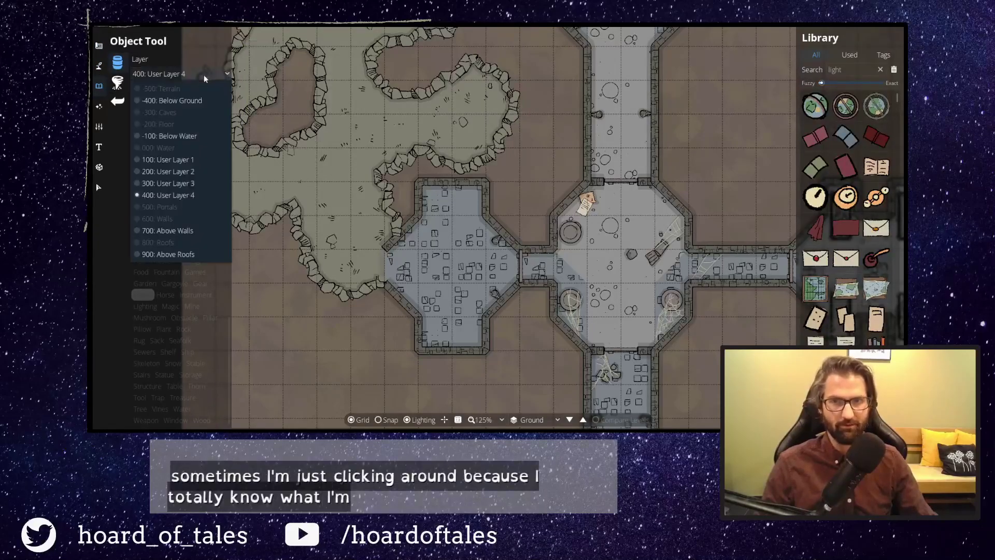
pyautogui.click(171, 171)
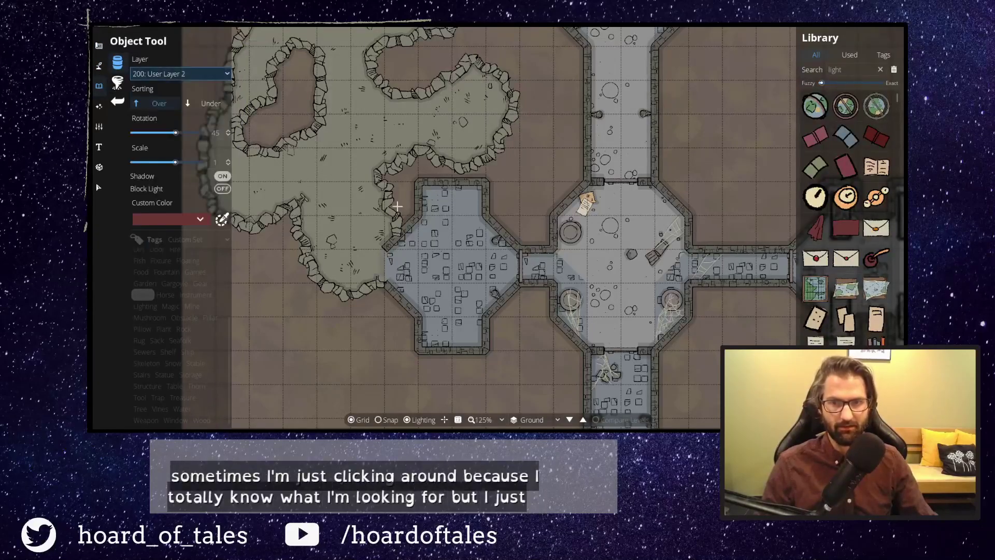
pyautogui.press('BackSpace')
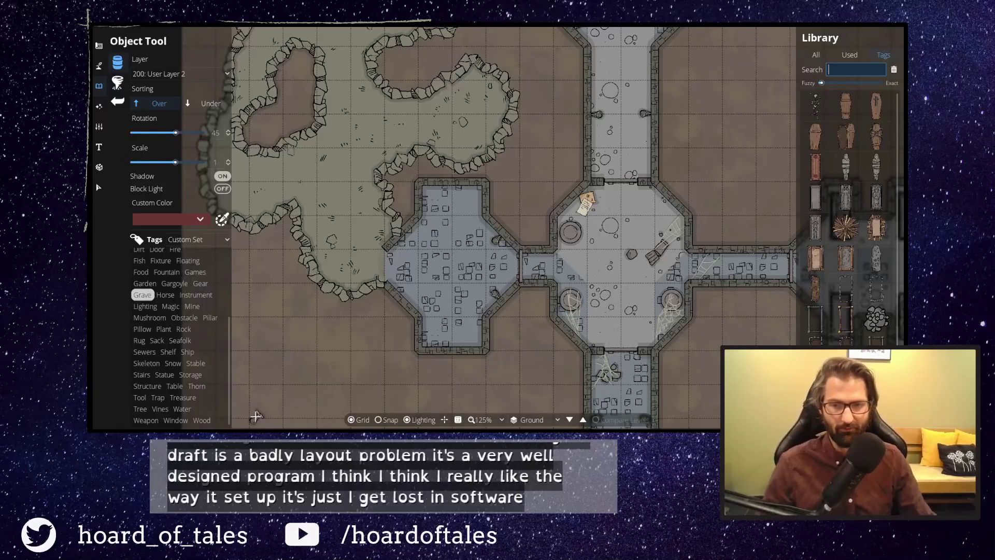
pyautogui.click(157, 397)
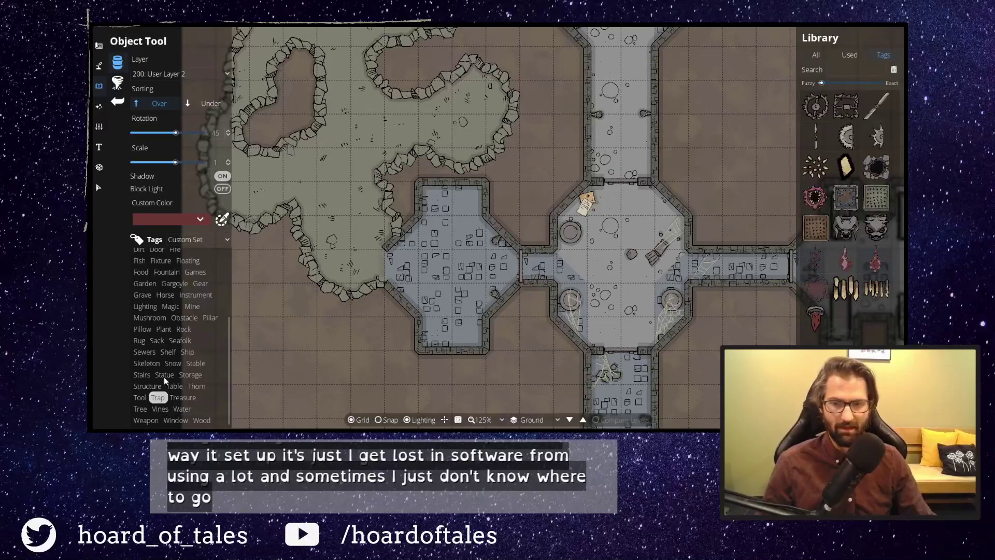
pyautogui.click(143, 397)
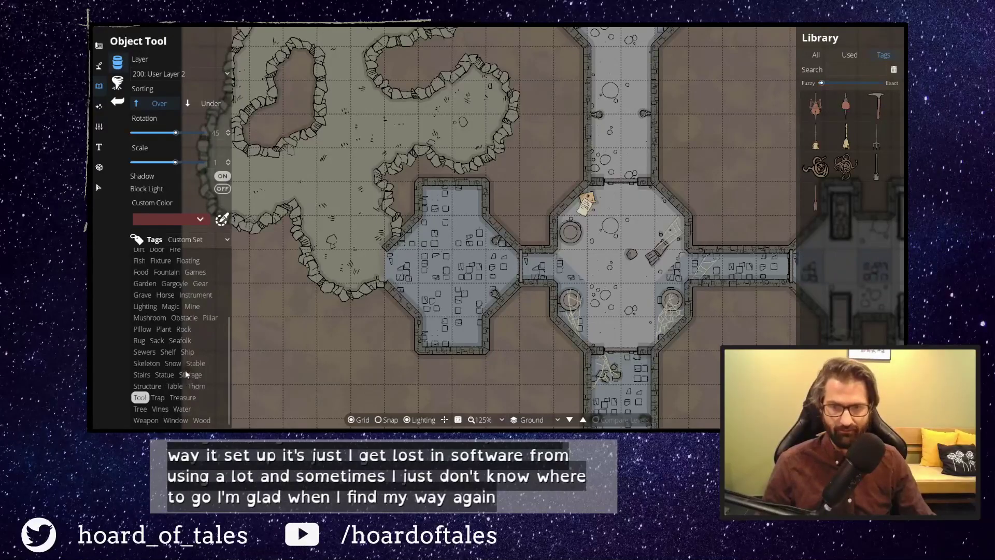
pyautogui.click(143, 295)
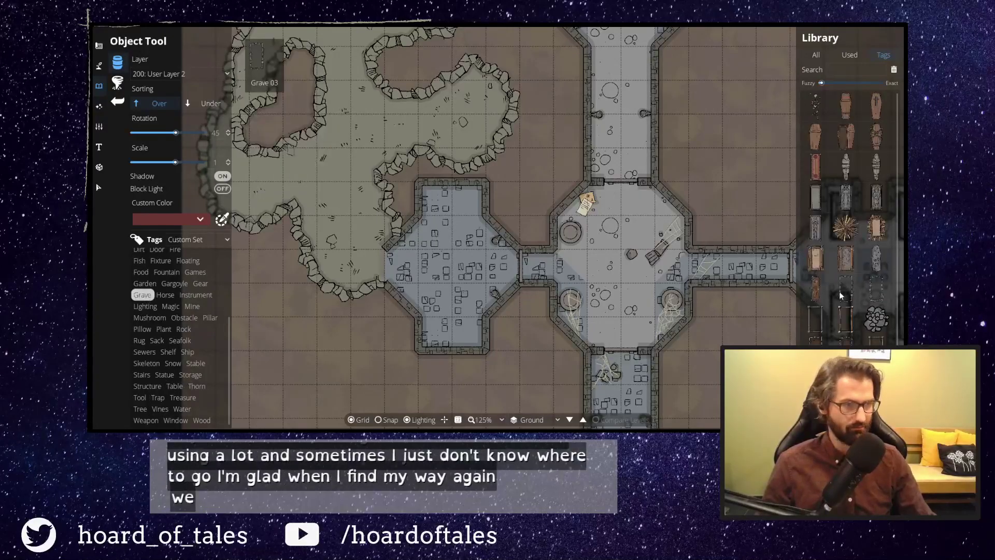
# Place two small grave objects side by side along the western room's northern wall, rotated 180 degrees.
pyautogui.moveTo(842, 296)
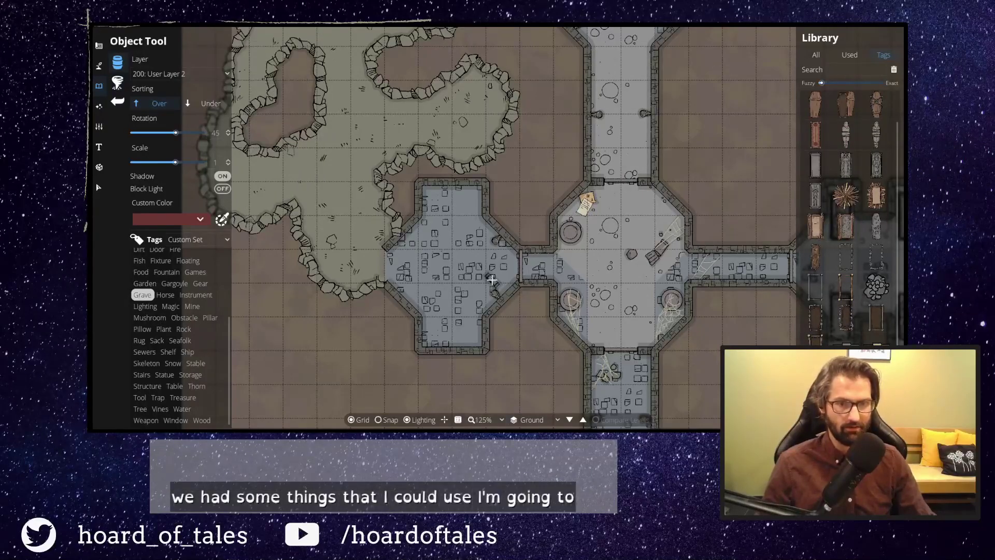
pyautogui.scroll(2, 448, 201)
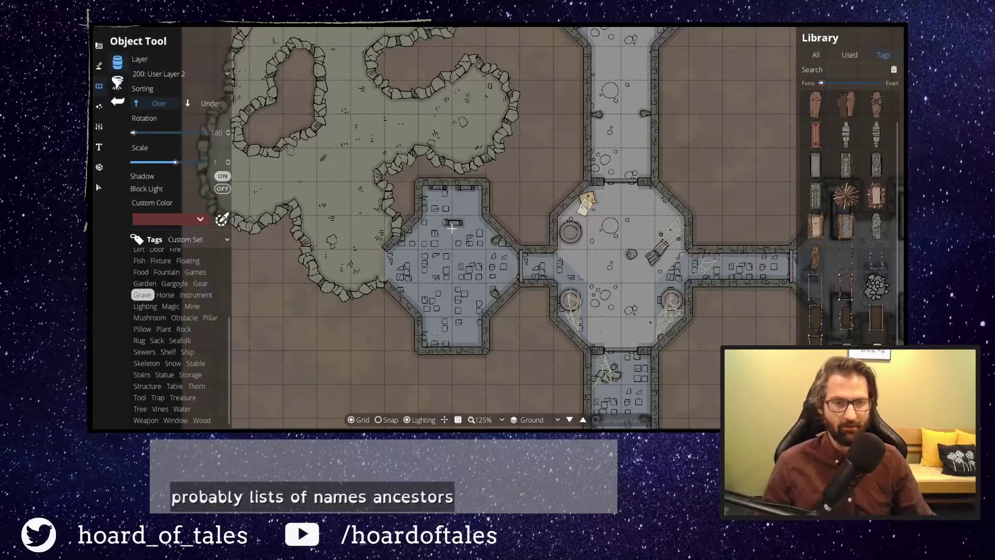
pyautogui.scroll(-1, 401, 245)
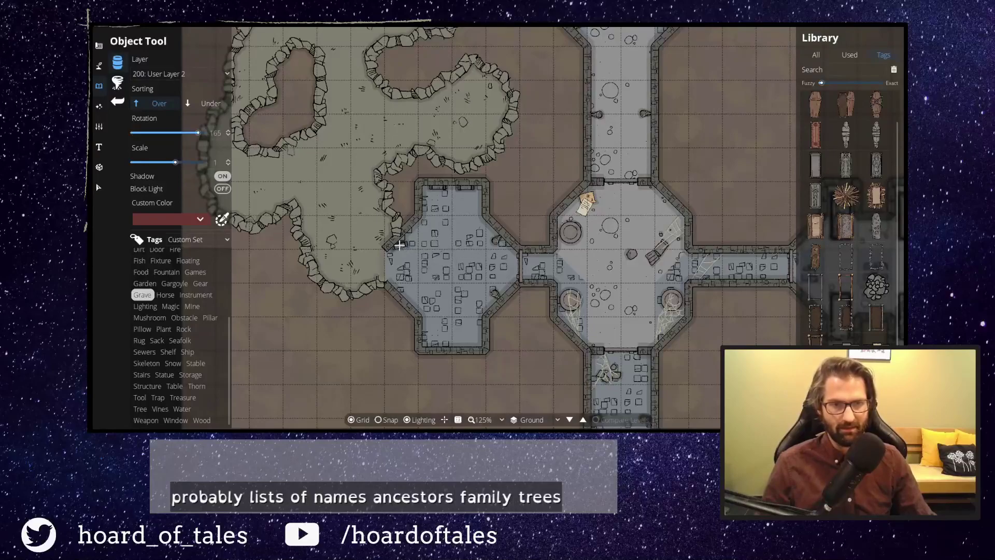
pyautogui.scroll(-1, 402, 244)
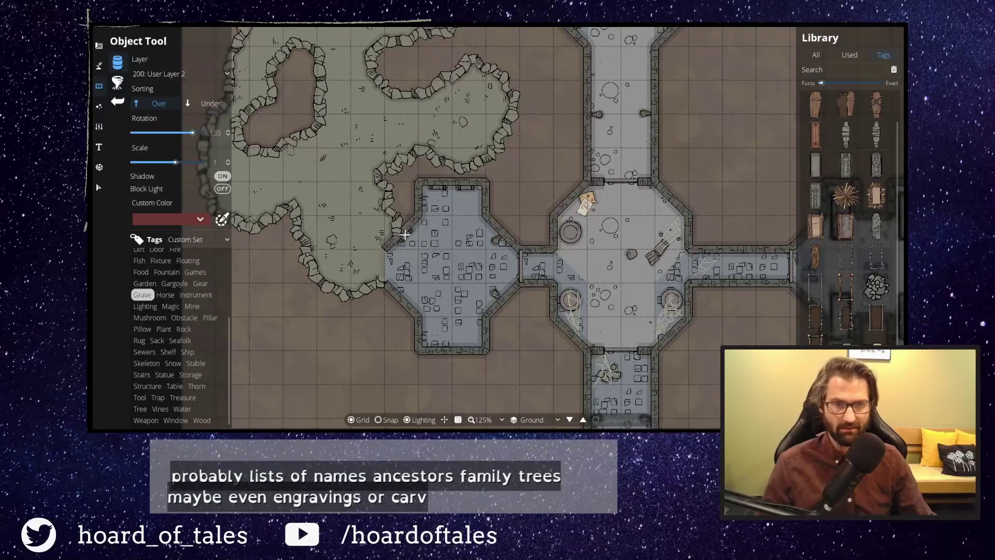
pyautogui.scroll(-6, 421, 282)
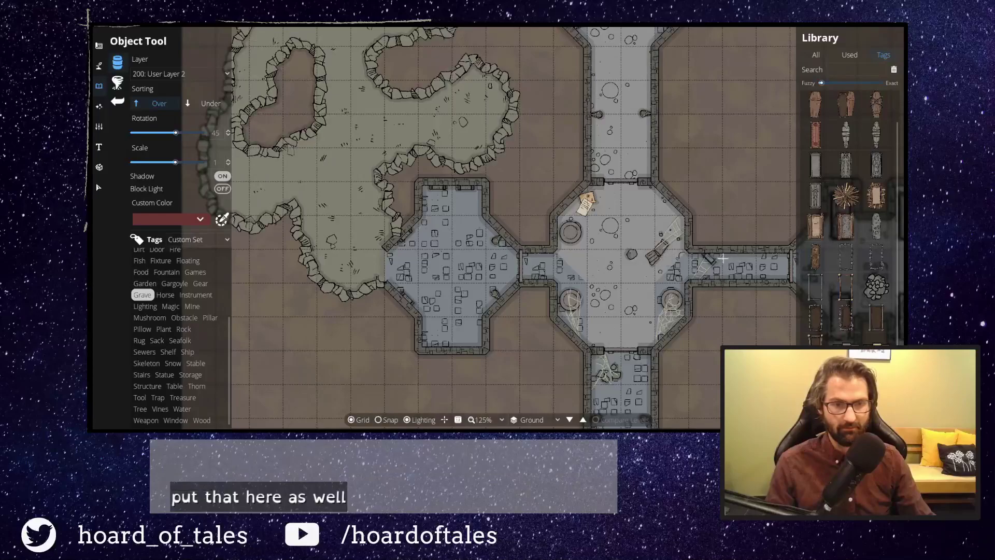
pyautogui.scroll(1, 853, 254)
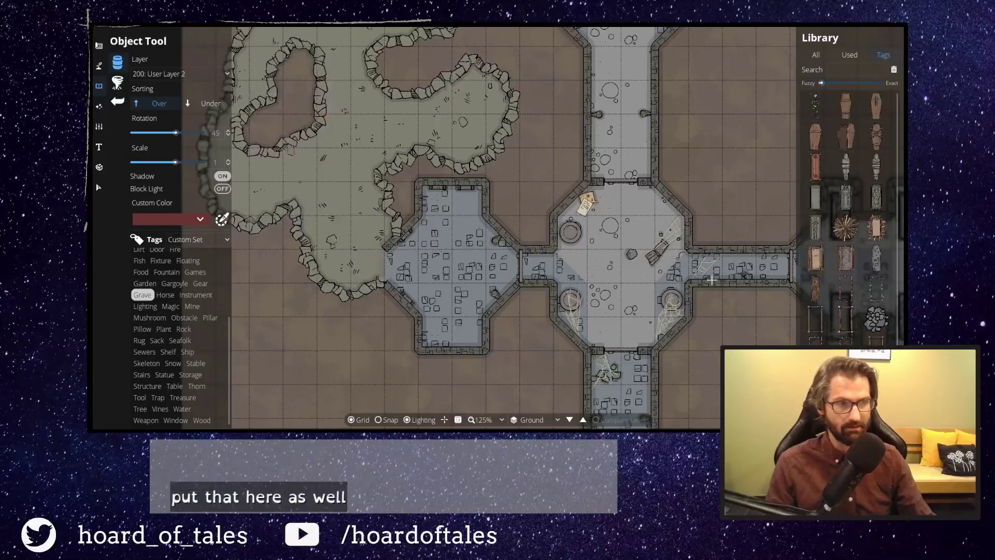
pyautogui.click(99, 66)
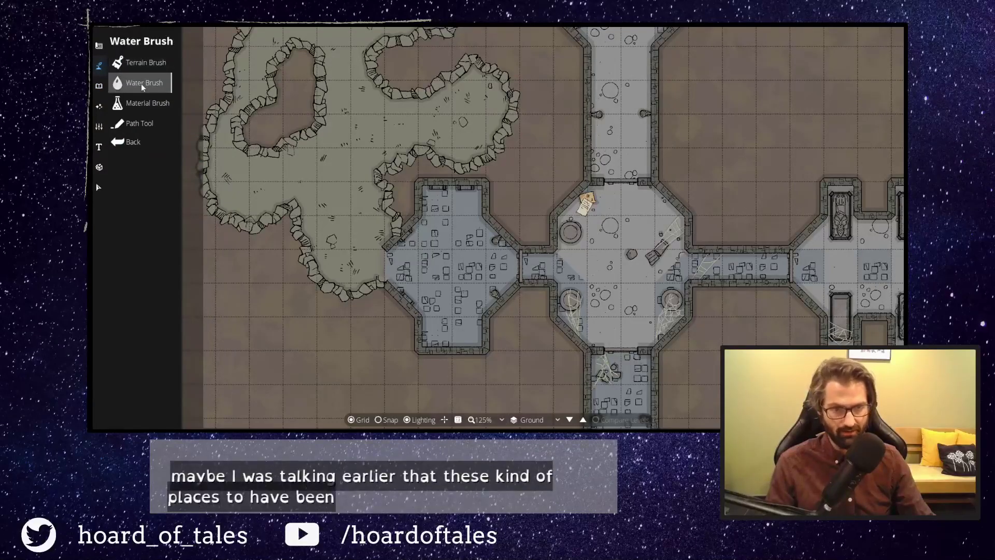
pyautogui.click(141, 83)
pyautogui.click(103, 49)
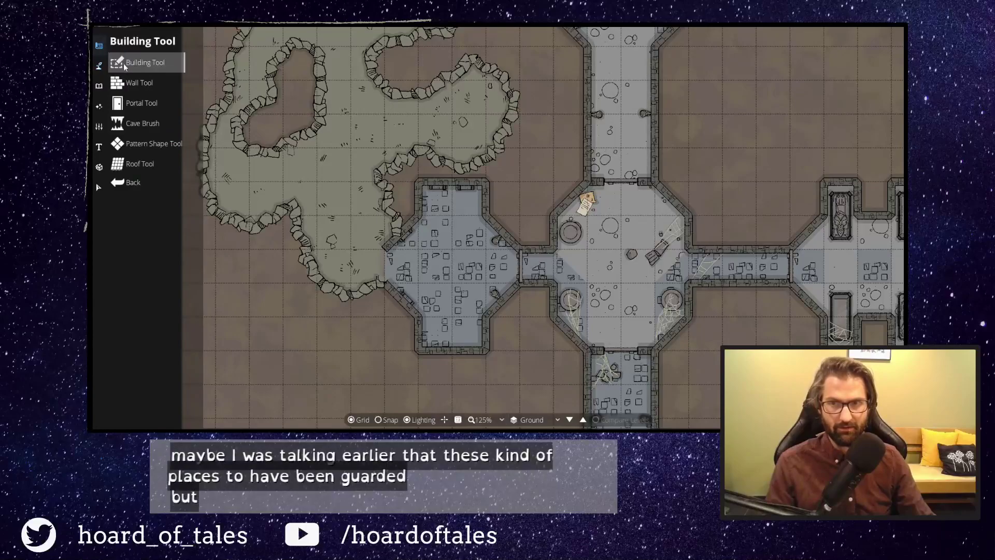
pyautogui.click(102, 69)
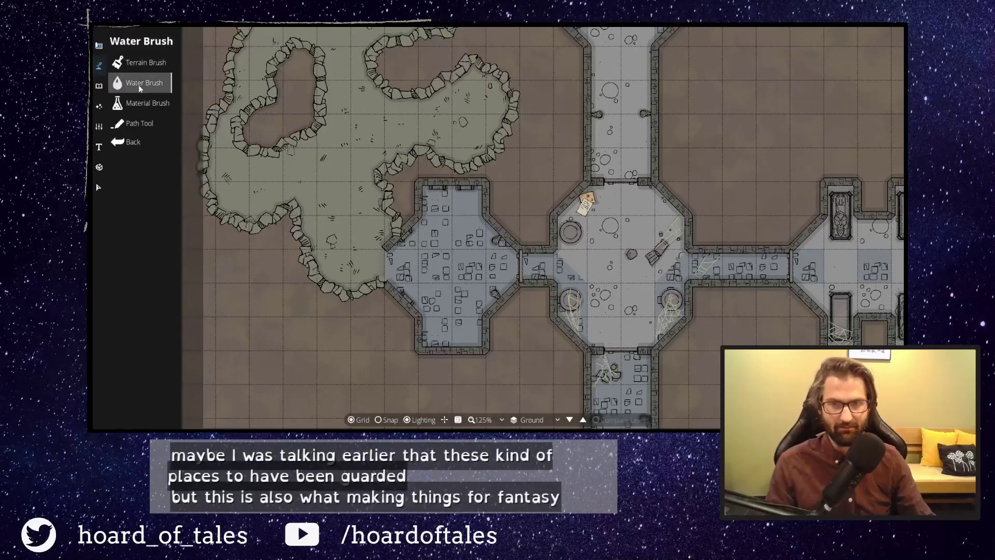
pyautogui.click(101, 87)
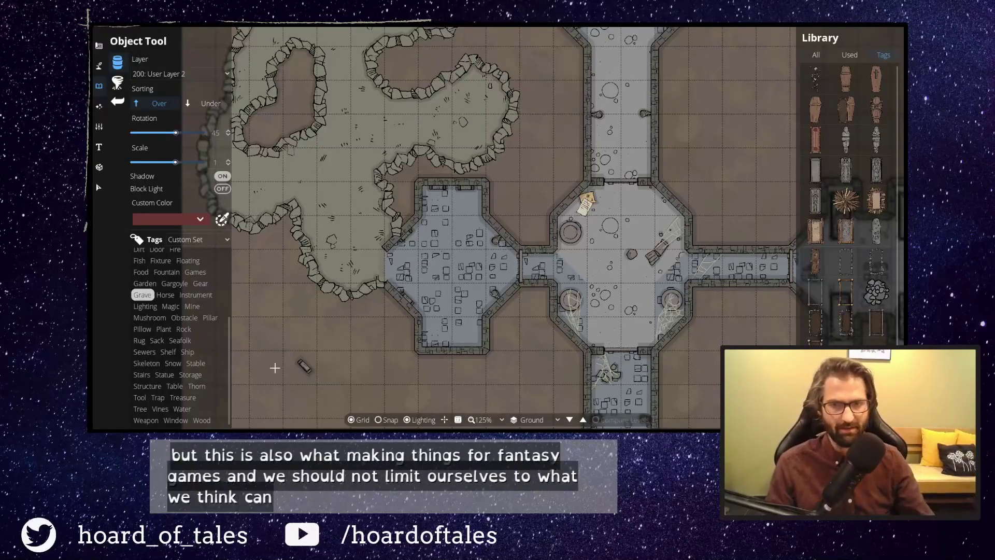
# Look through the object tags and filter the library by the Magic tag.
pyautogui.scroll(1, 182, 376)
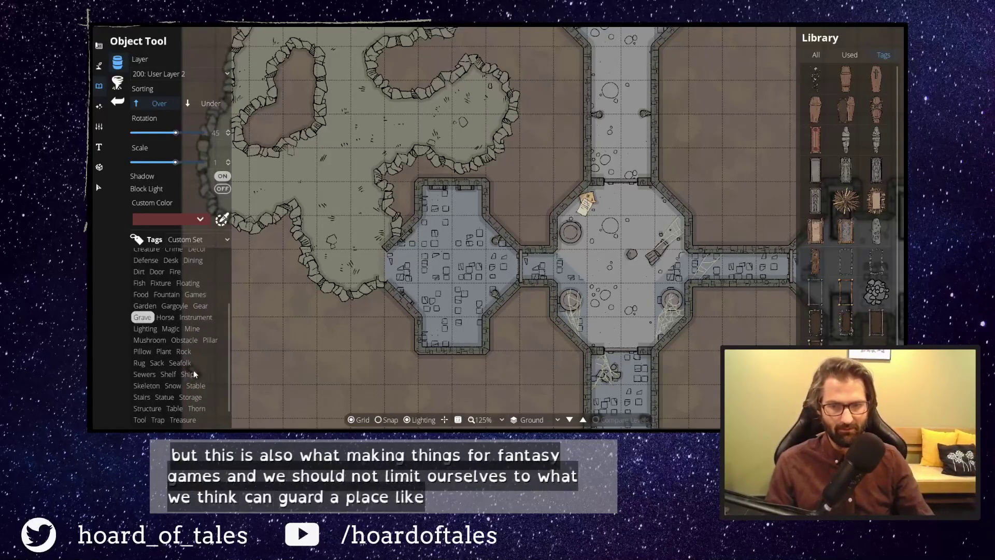
pyautogui.scroll(-1, 202, 366)
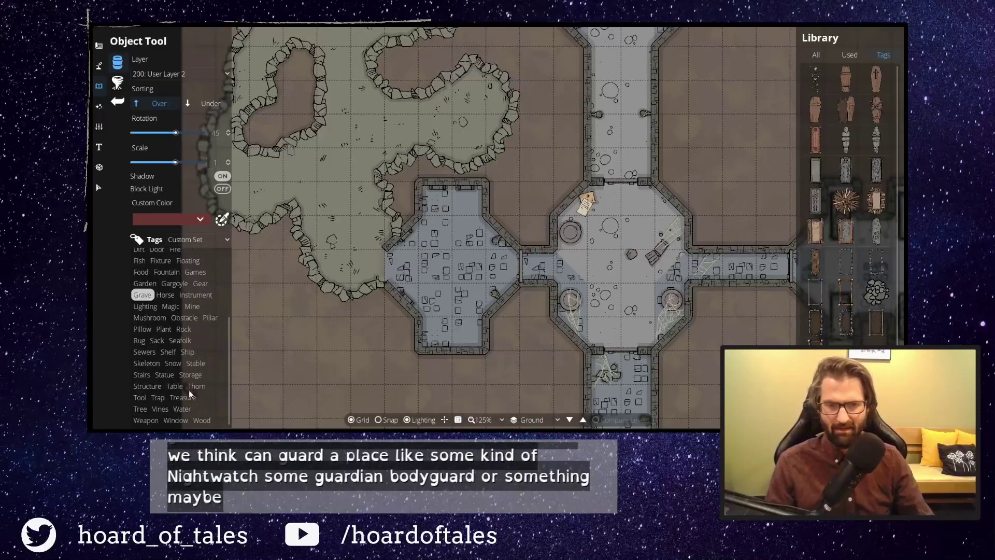
pyautogui.scroll(3, 200, 331)
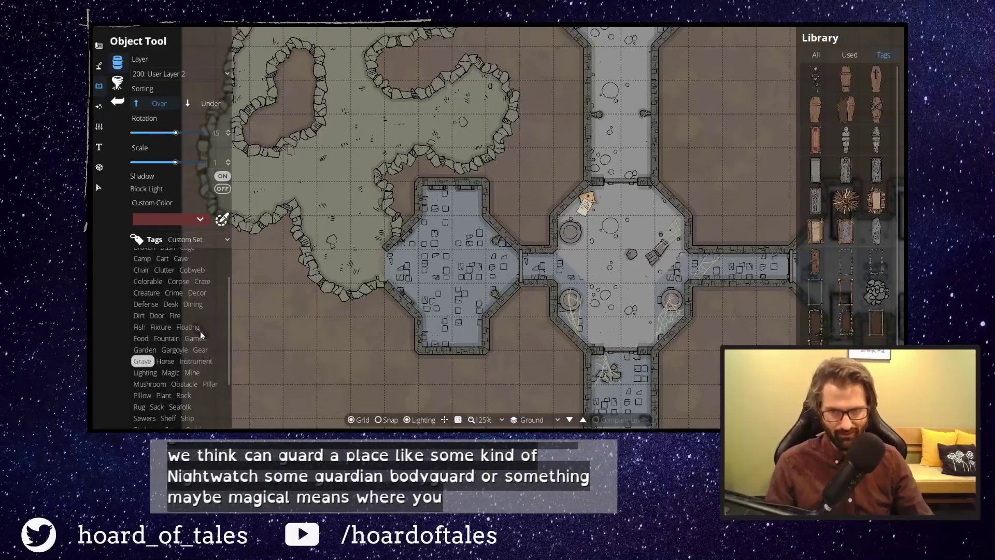
pyautogui.scroll(2, 195, 345)
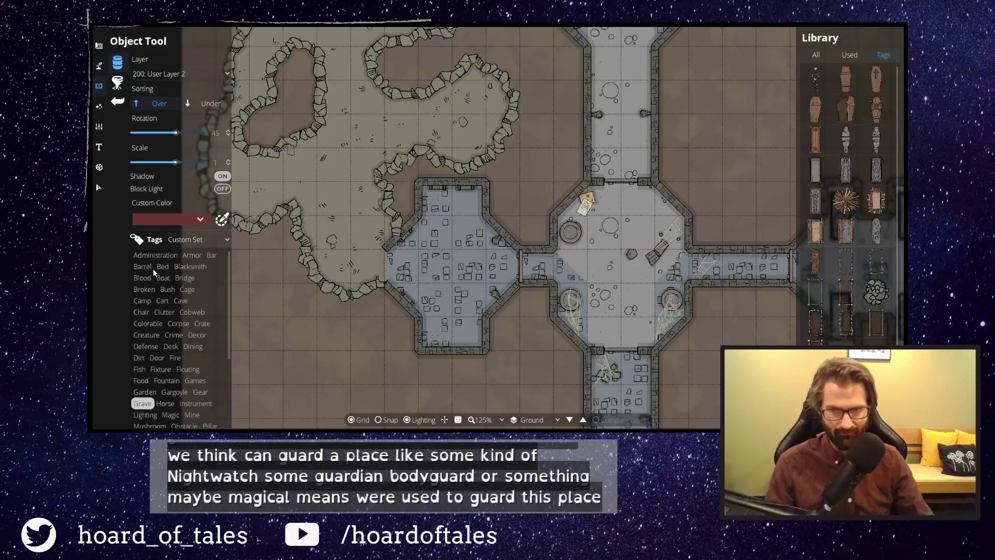
pyautogui.scroll(-5, 198, 330)
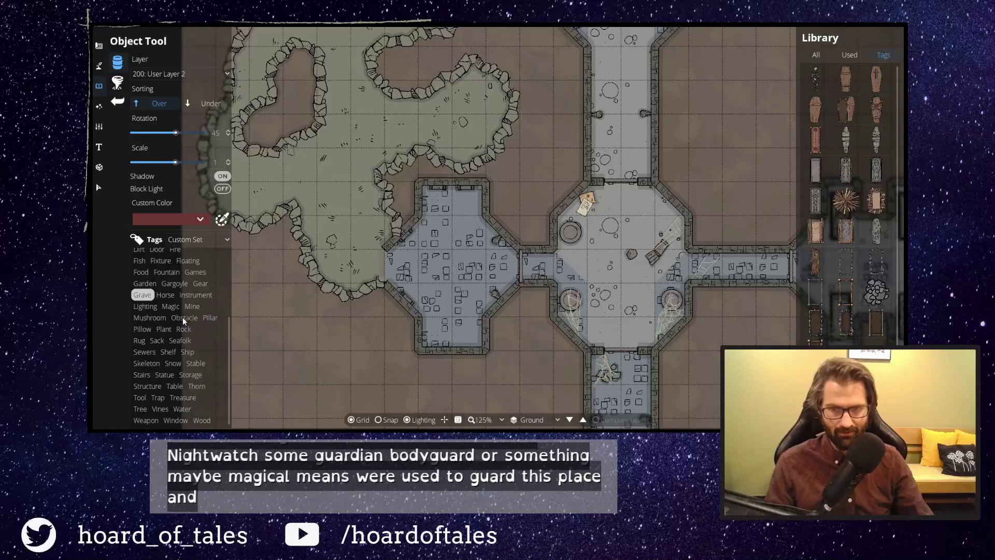
pyautogui.click(170, 306)
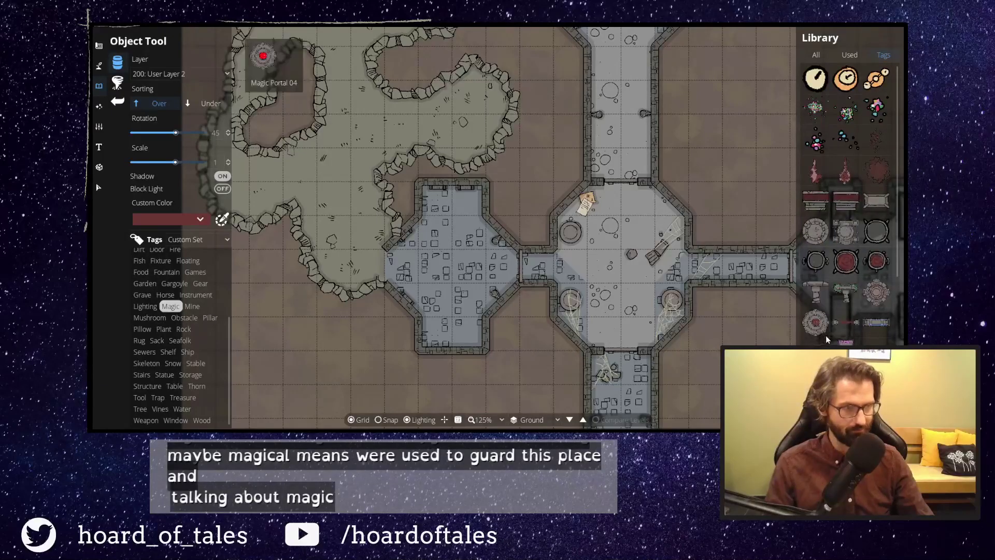
# Try out several magic portal objects from the library as candidates for the western room.
pyautogui.click(876, 342)
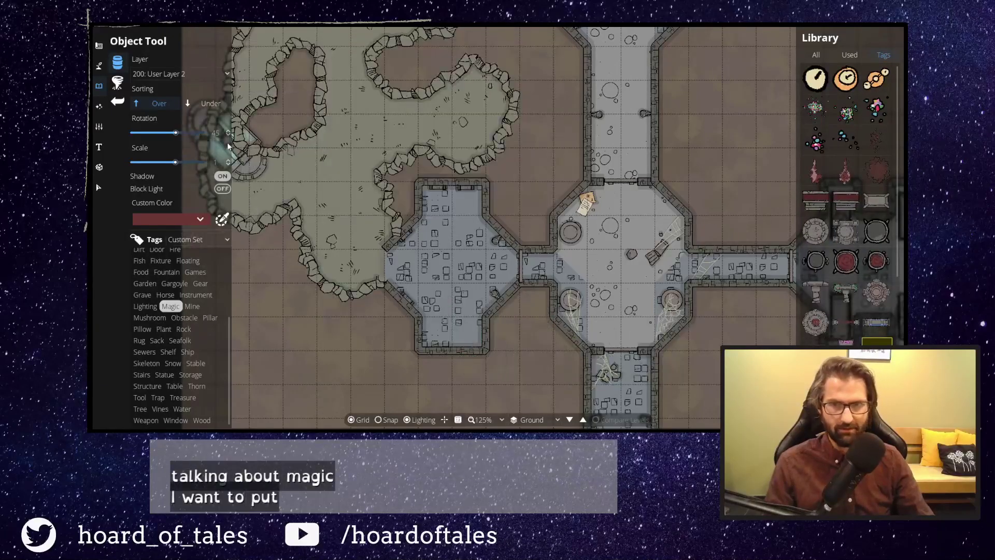
pyautogui.scroll(-3, 888, 311)
pyautogui.moveTo(884, 310)
pyautogui.scroll(2, 884, 310)
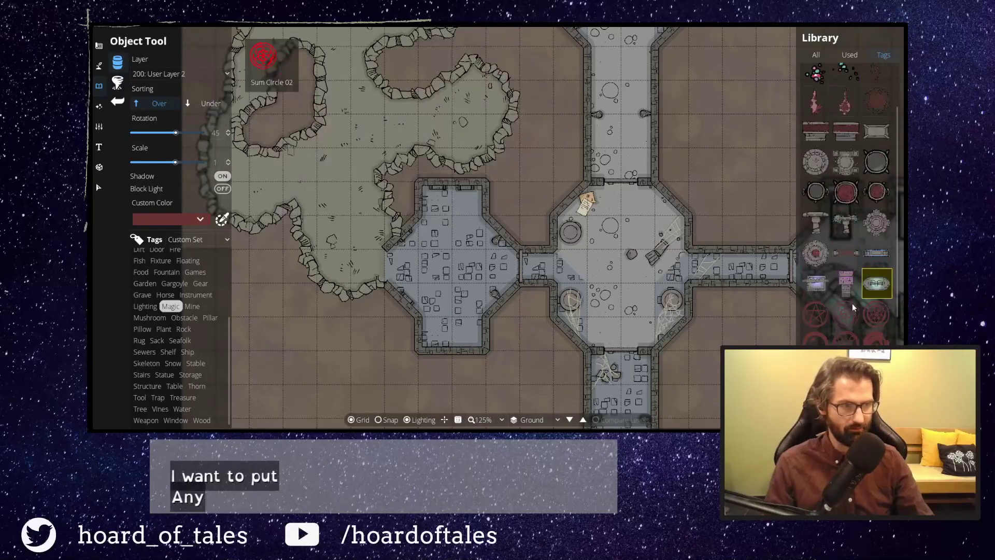
pyautogui.click(876, 253)
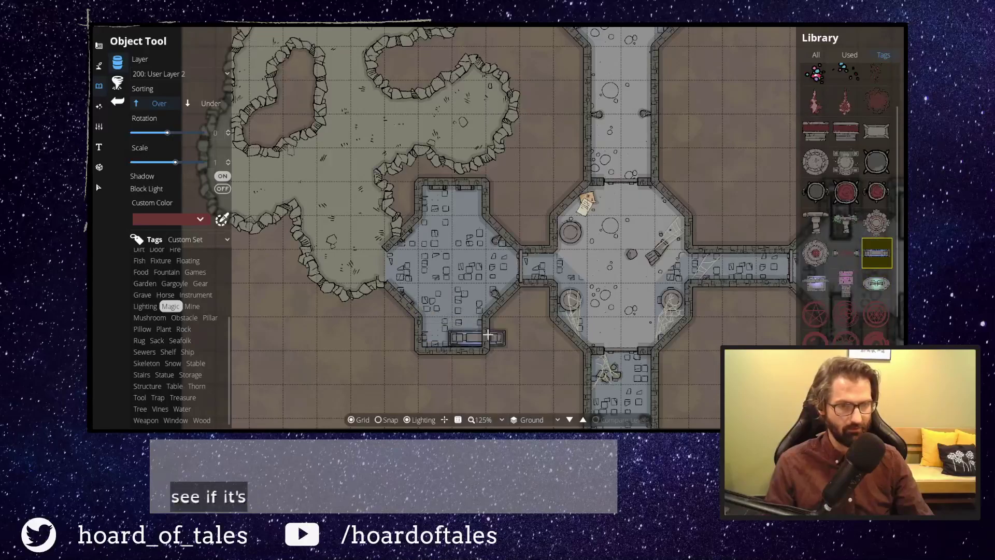
pyautogui.click(816, 283)
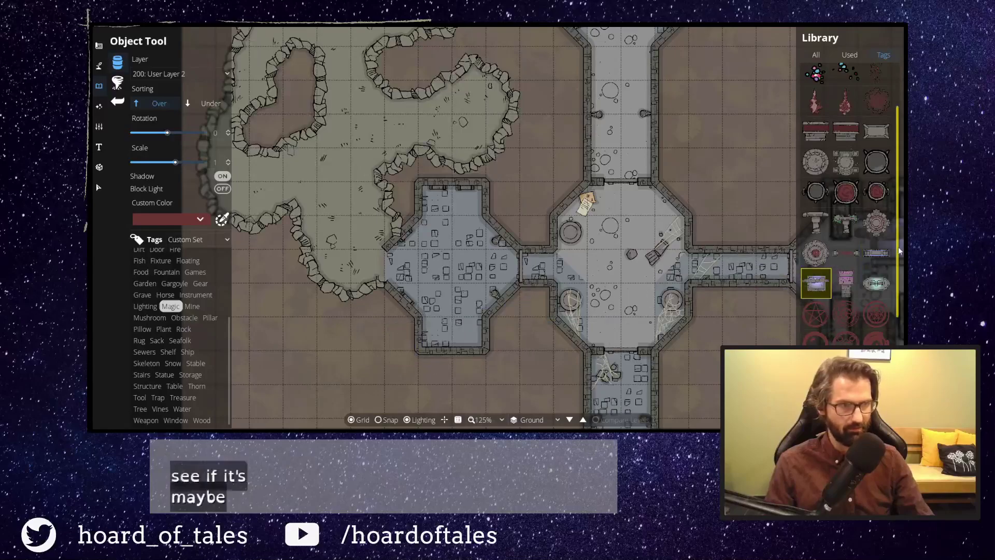
pyautogui.scroll(2, 892, 260)
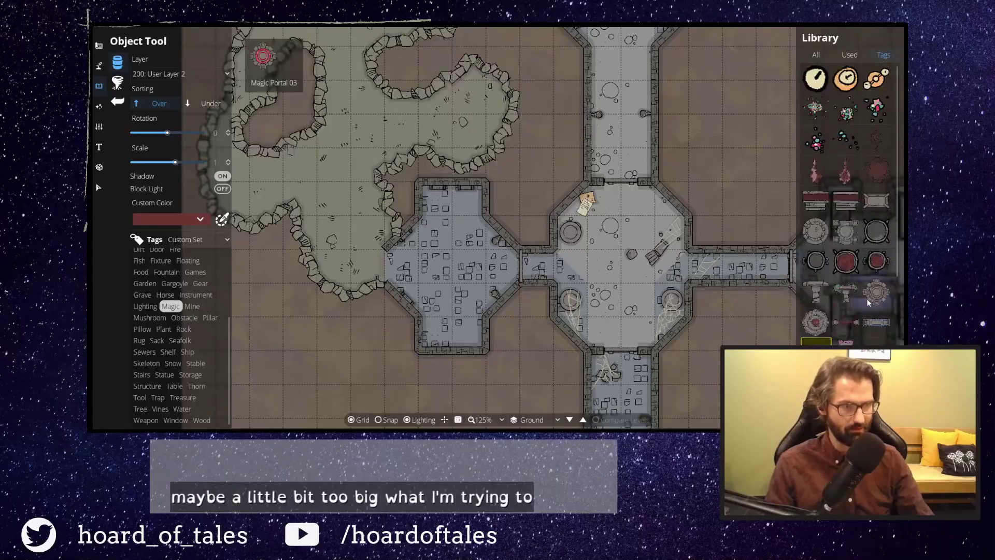
pyautogui.scroll(-2, 876, 310)
pyautogui.click(881, 309)
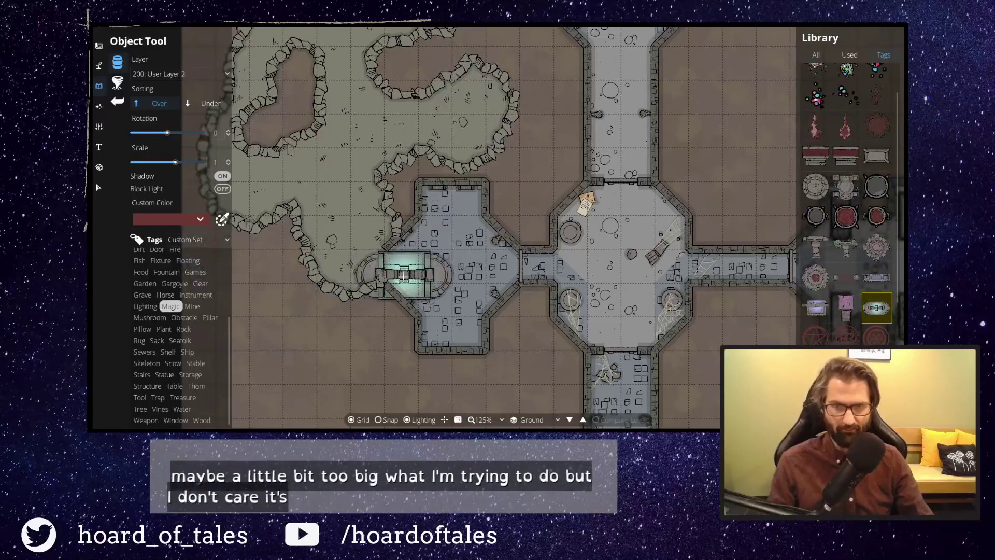
pyautogui.moveTo(869, 315)
pyautogui.scroll(2, 860, 325)
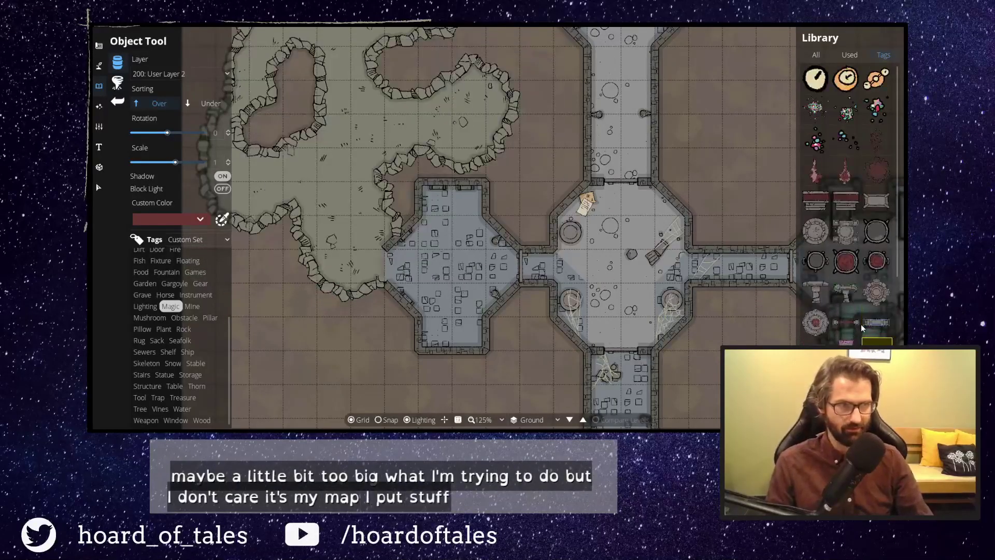
# Pick another magic object from the library and change the custom colour to orange.
pyautogui.click(843, 322)
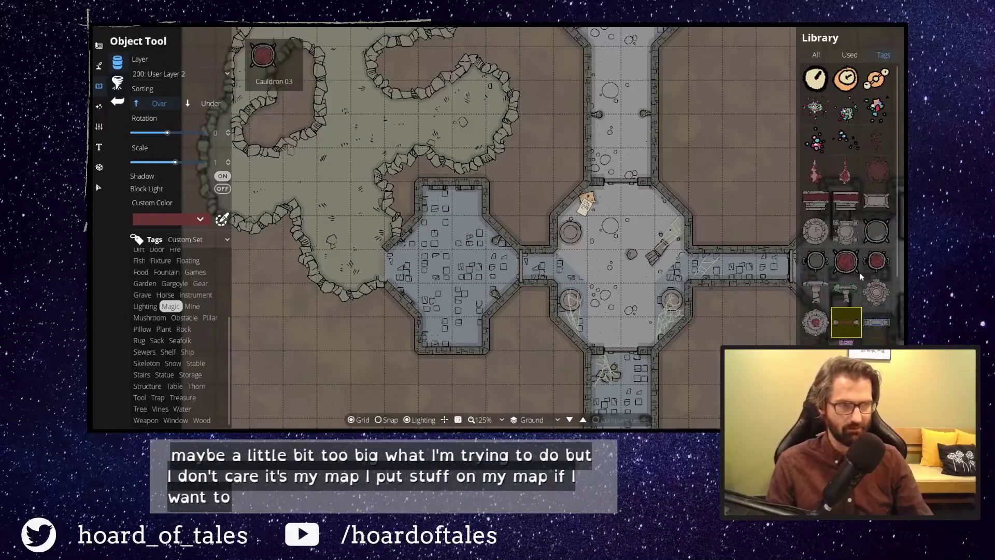
pyautogui.click(154, 223)
pyautogui.click(211, 238)
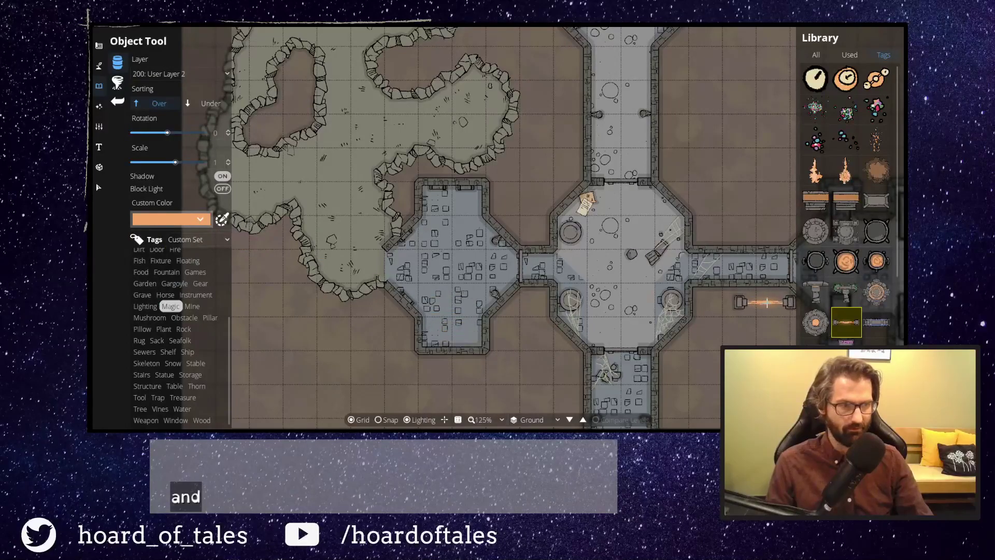
# Place a magic wall object at scale 0.5 against the western room's southern wall.
pyautogui.click(877, 322)
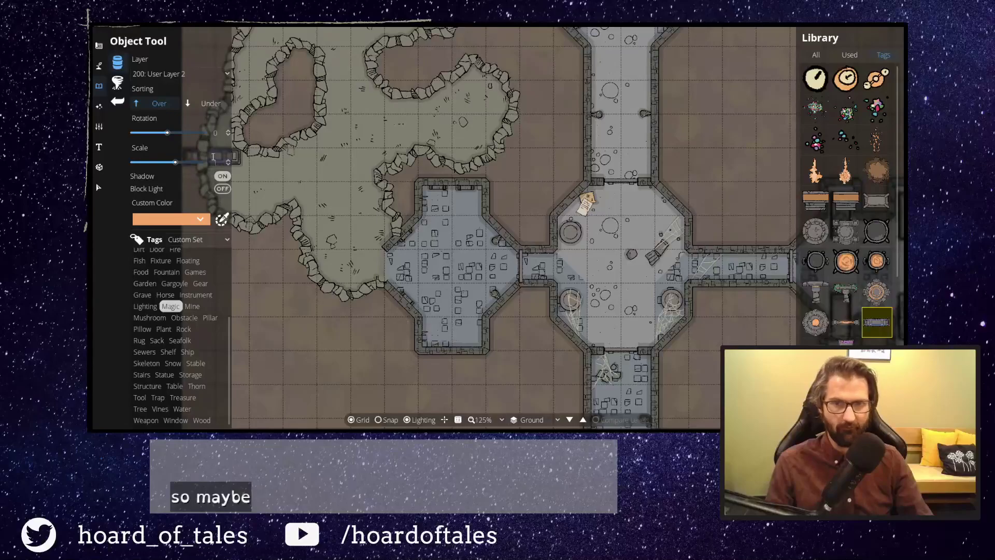
pyautogui.write('0.5')
pyautogui.press('Return')
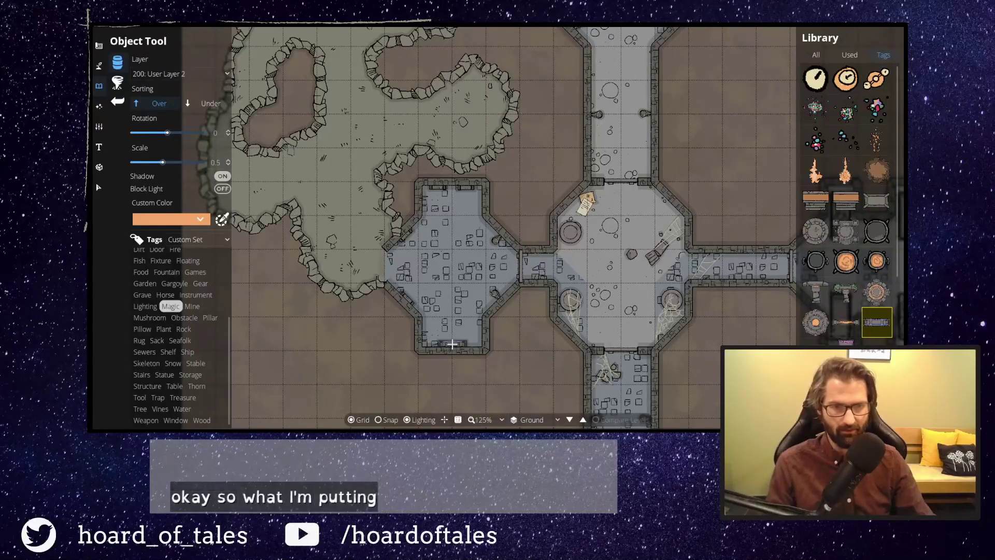
pyautogui.moveTo(887, 324)
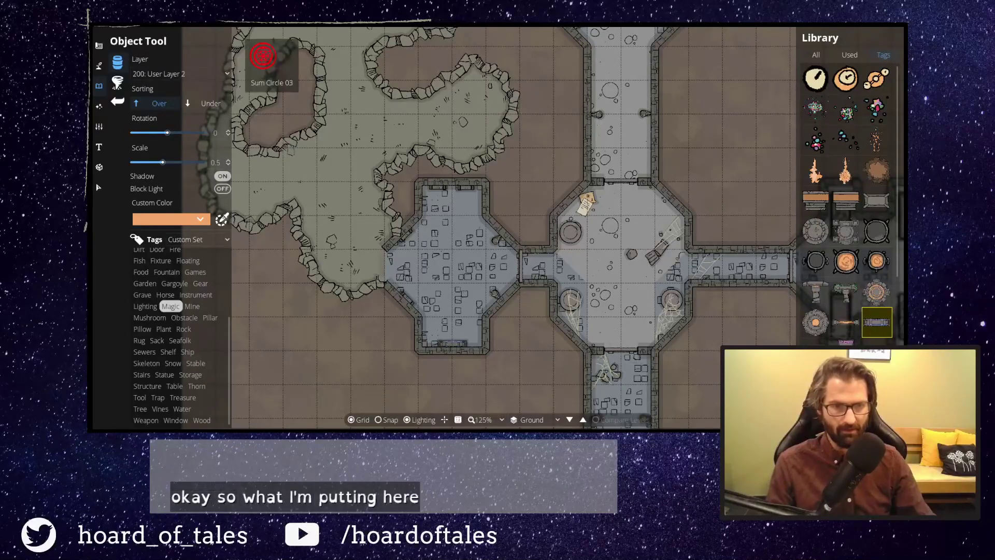
pyautogui.click(872, 326)
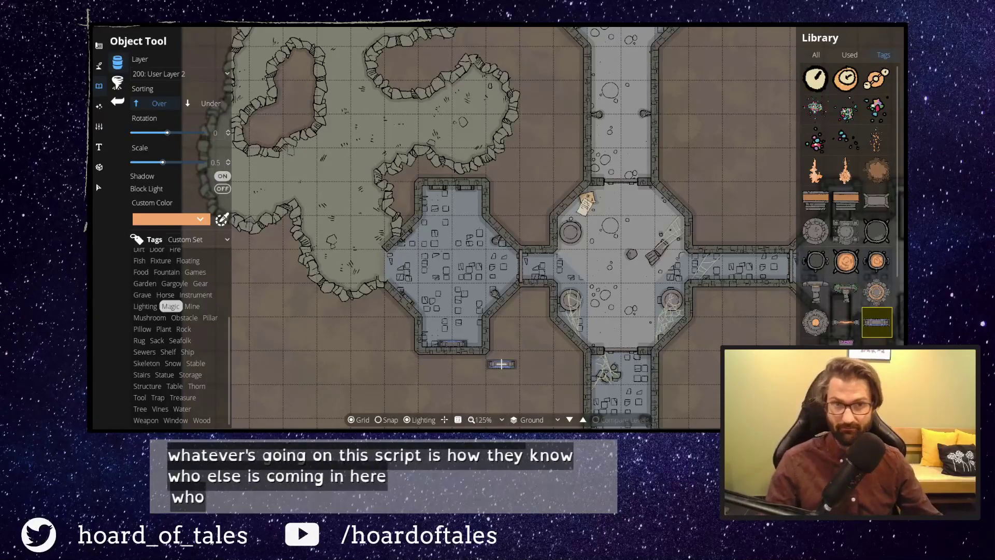
# Search the full library for debris, dust and dirt, and preview the dirt pile objects.
pyautogui.moveTo(526, 193); pyautogui.dragTo(611, 373)
pyautogui.scroll(-1, 622, 277)
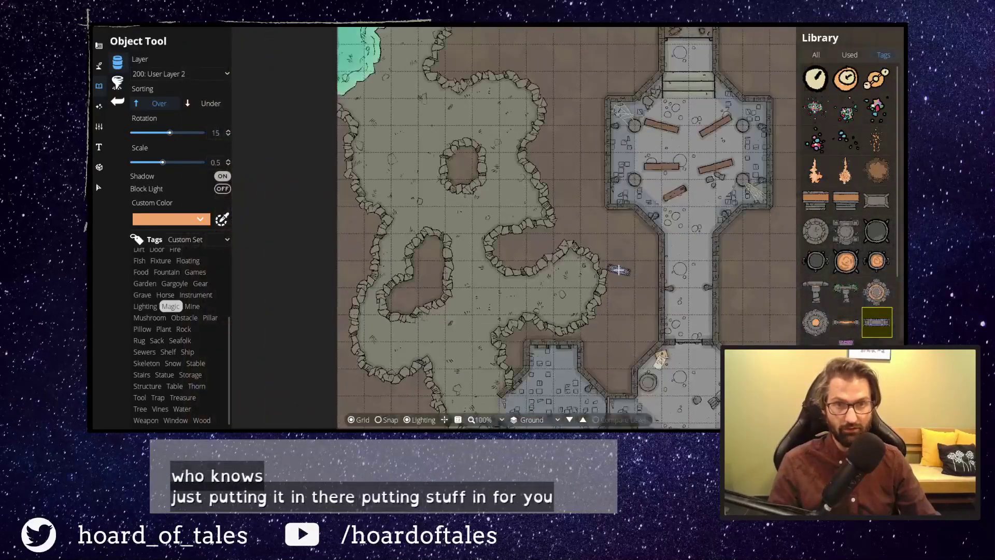
pyautogui.scroll(-1, 610, 301)
pyautogui.scroll(1, 608, 205)
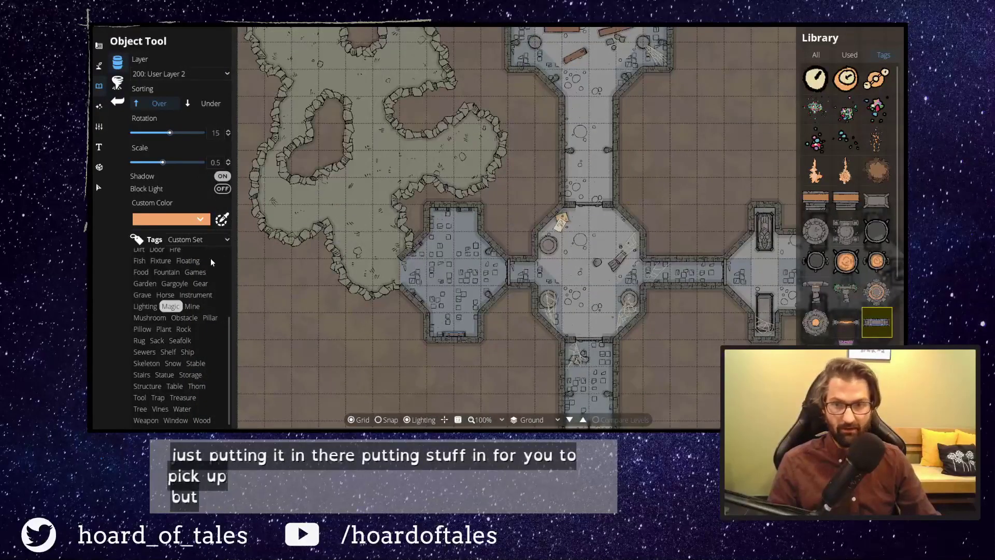
pyautogui.click(816, 54)
pyautogui.click(843, 72)
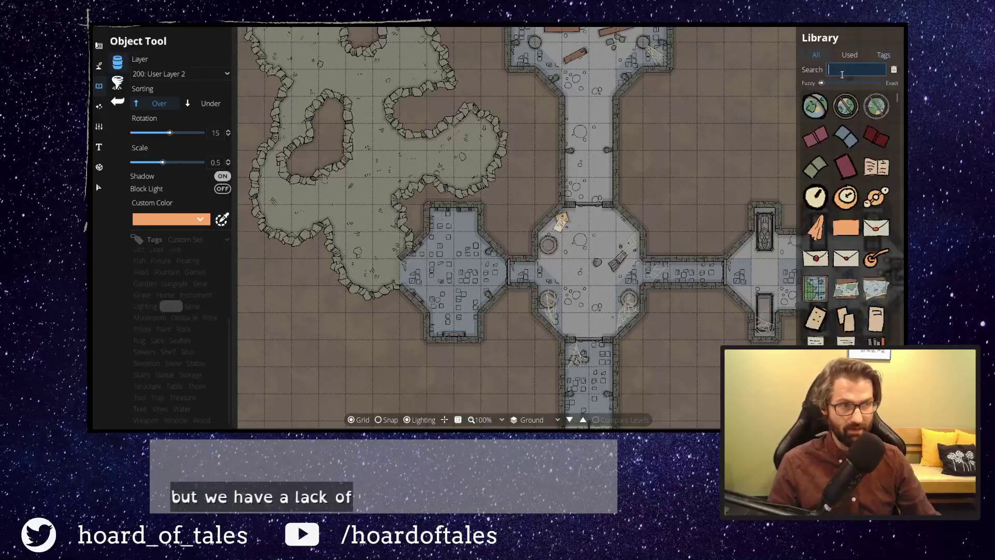
pyautogui.write('debris')
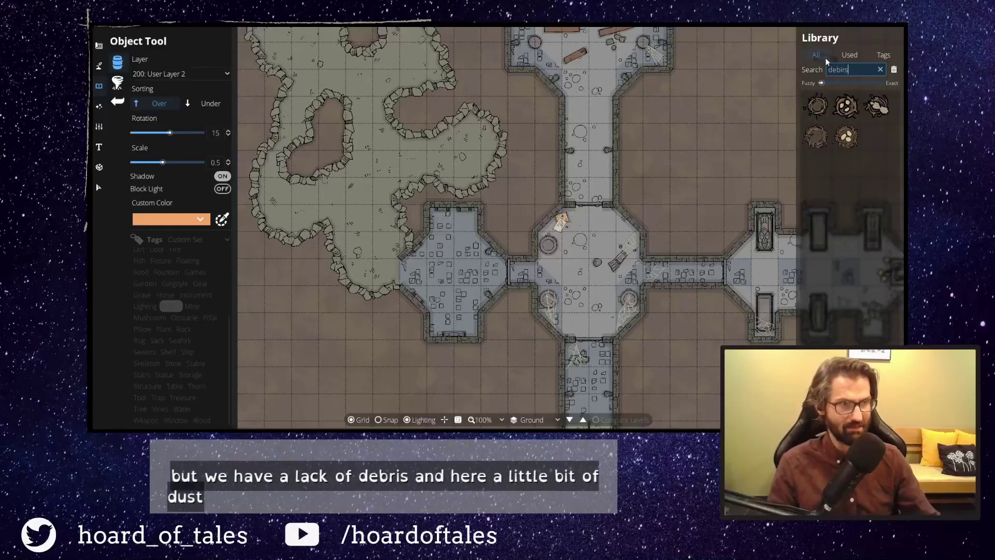
pyautogui.moveTo(856, 72); pyautogui.dragTo(737, 55)
pyautogui.press('BackSpace')
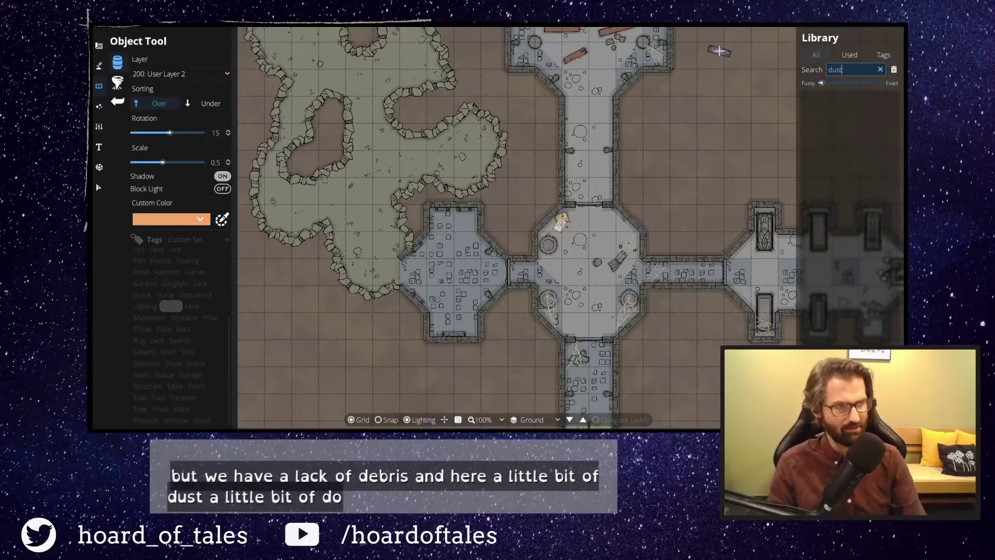
pyautogui.write('dirt')
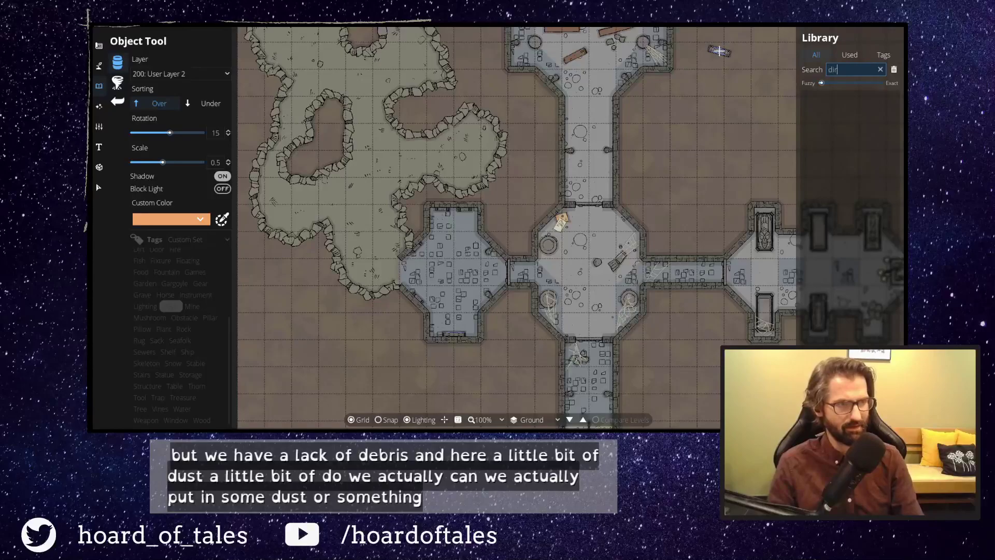
pyautogui.moveTo(819, 194)
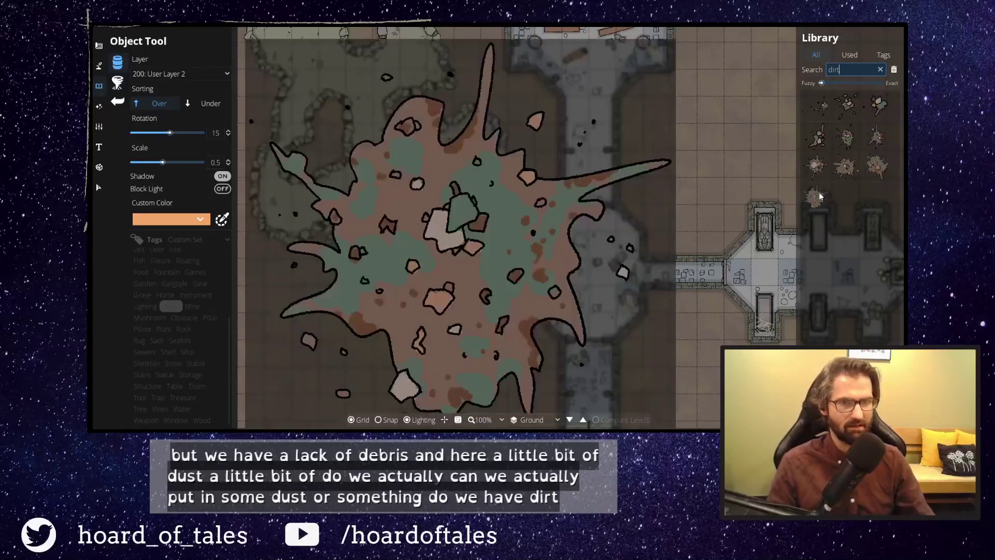
pyautogui.moveTo(826, 106)
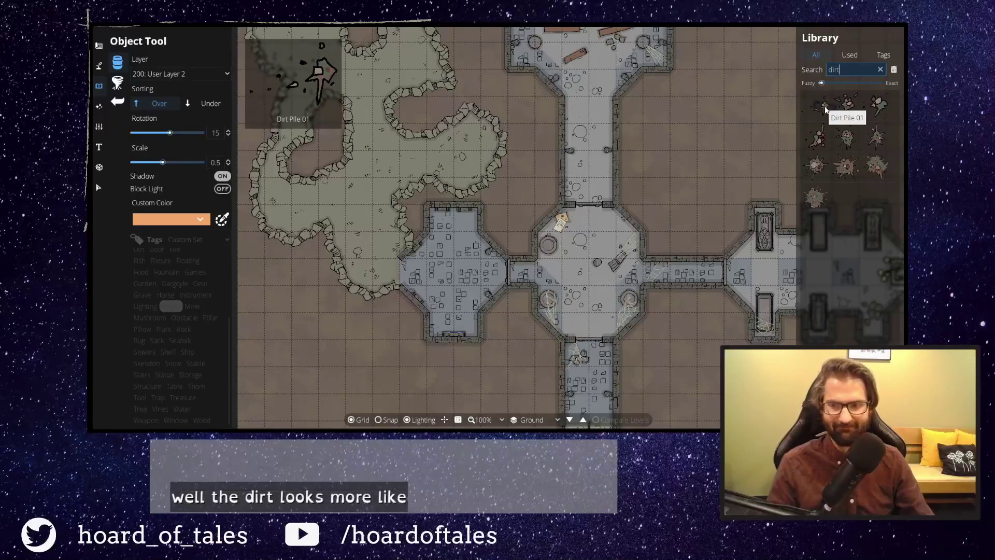
# Replace the dirt search with a library search for rubble.
pyautogui.press('BackSpace')
pyautogui.press('BackSpace')
pyautogui.press('BackSpace')
pyautogui.press('BackSpace')
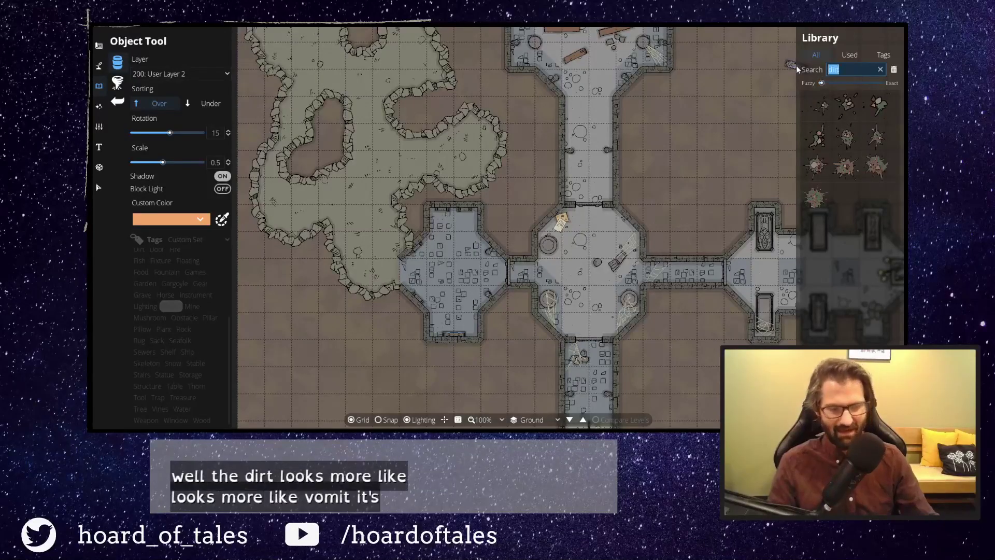
pyautogui.write('debri')
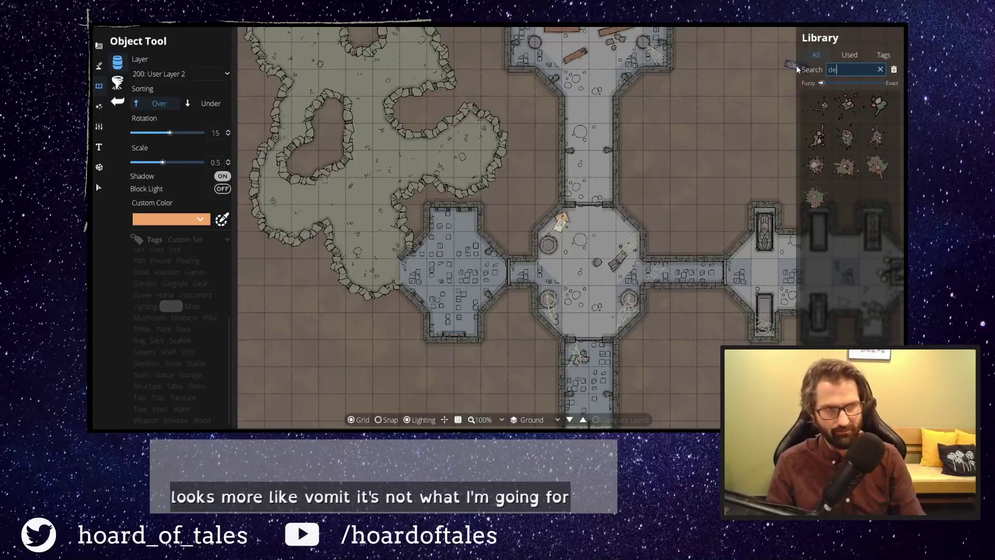
pyautogui.press('BackSpace')
pyautogui.press('BackSpace')
pyautogui.press('BackSpace')
pyautogui.press('BackSpace')
pyautogui.press('BackSpace')
pyautogui.write('rubble')
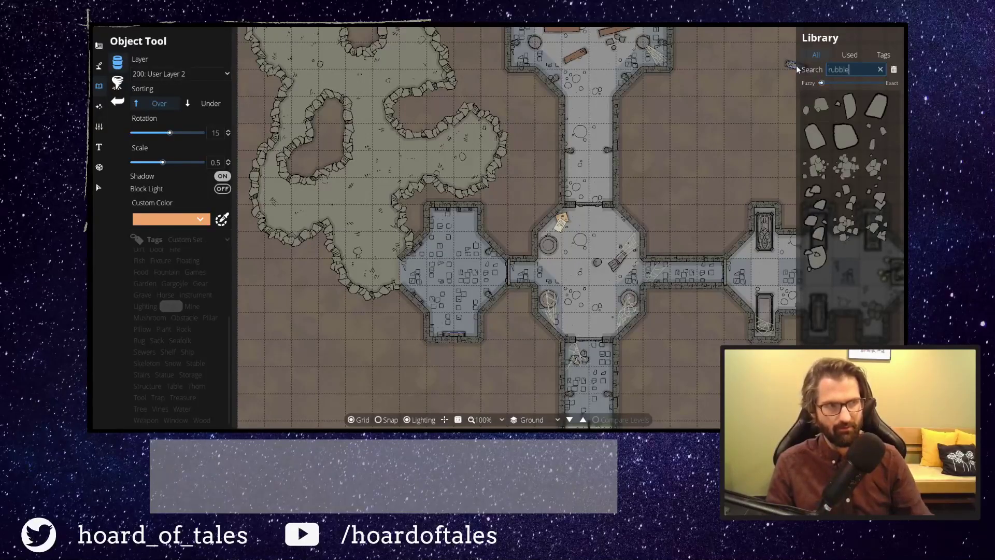
# Place loose stones and a rubble pile in the western room, plus another pile at its collapsed western wall.
pyautogui.click(881, 139)
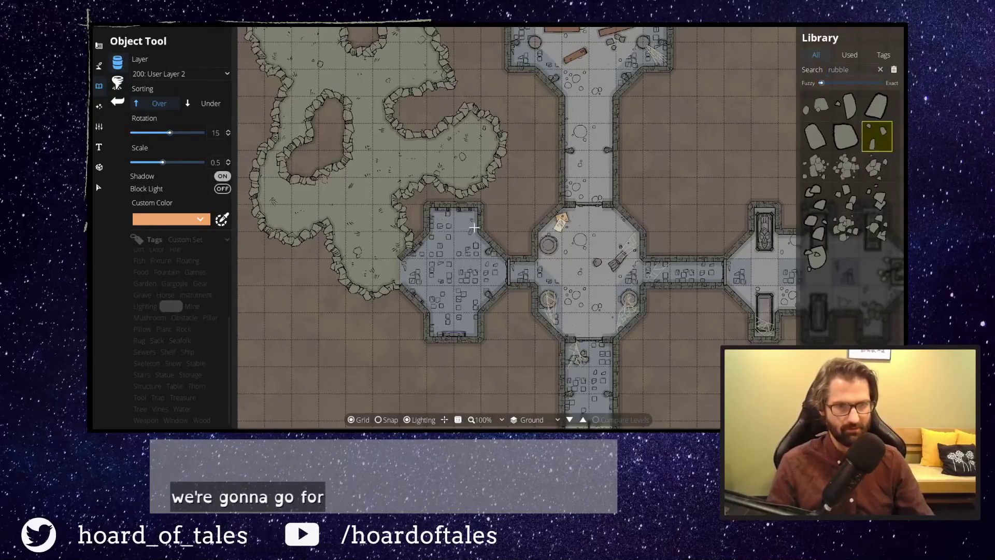
pyautogui.click(848, 228)
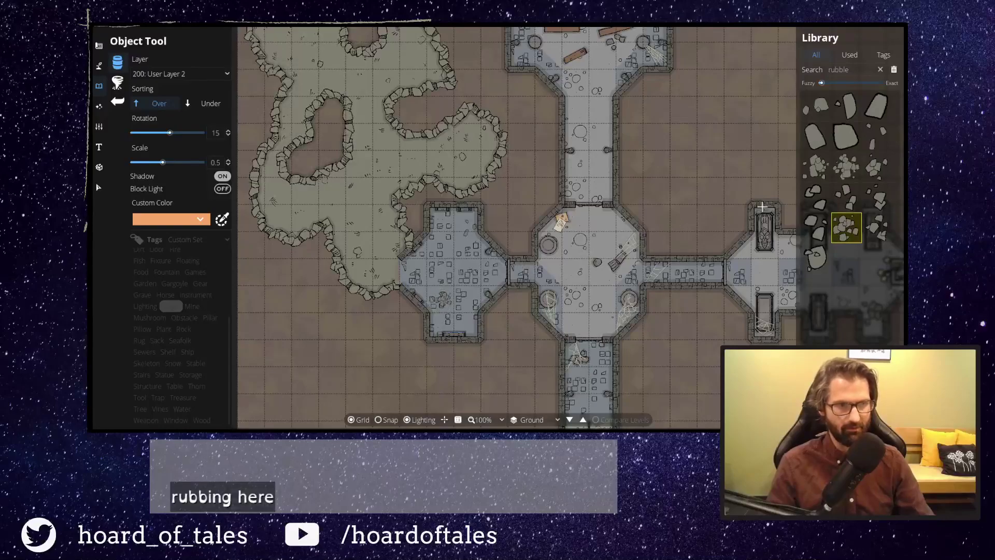
pyautogui.click(817, 166)
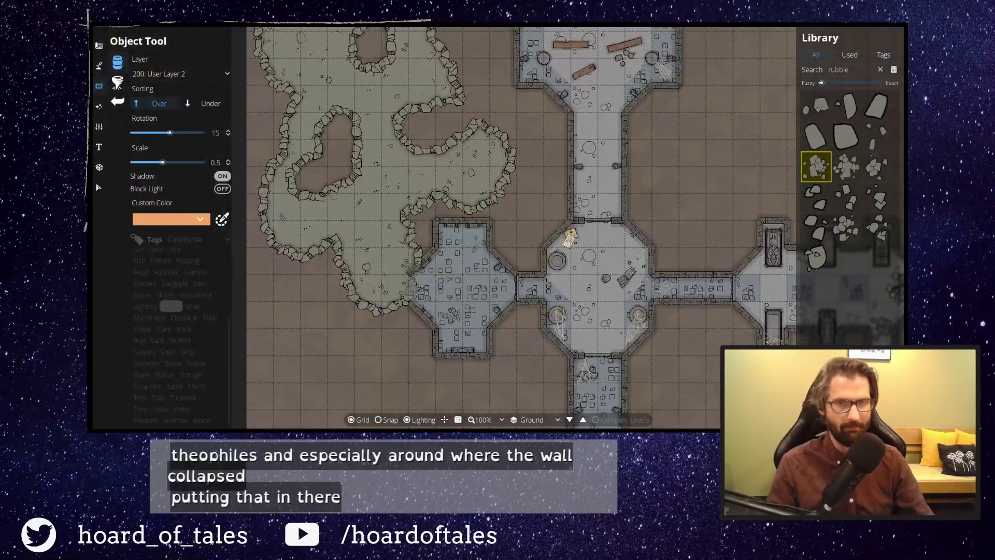
# Set the object layer to 400: User Layer 4 and search the library for web objects.
pyautogui.click(194, 78)
pyautogui.click(179, 197)
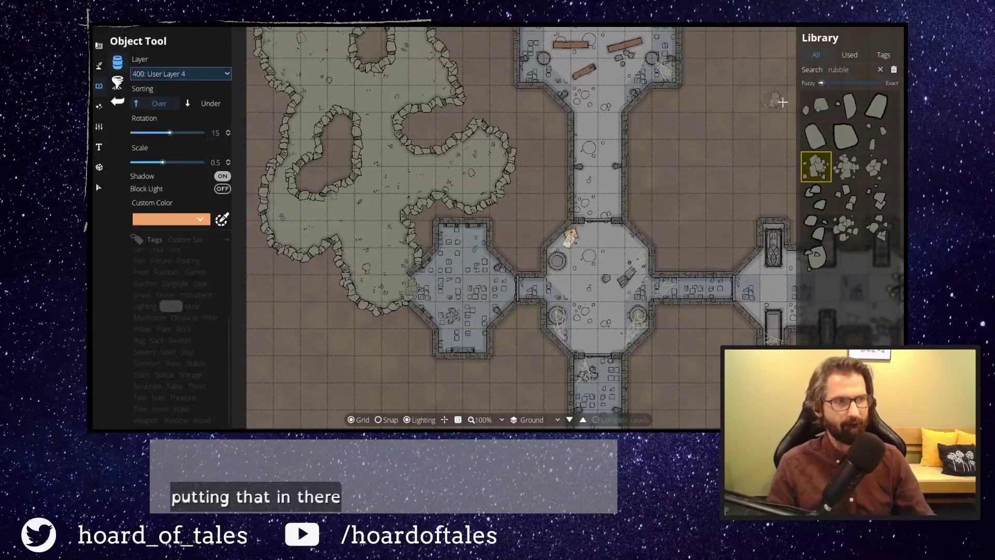
pyautogui.doubleClick(856, 70)
pyautogui.write('web')
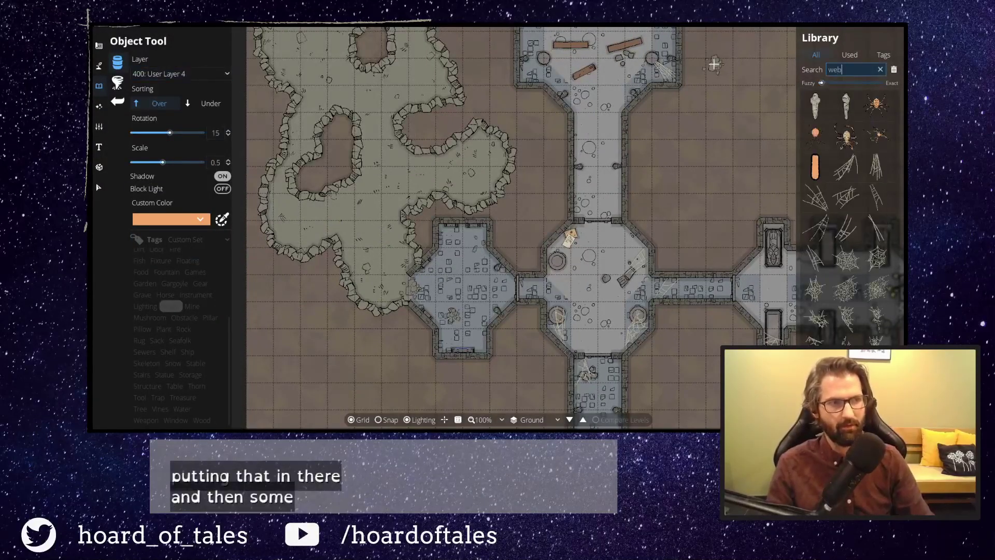
pyautogui.click(876, 341)
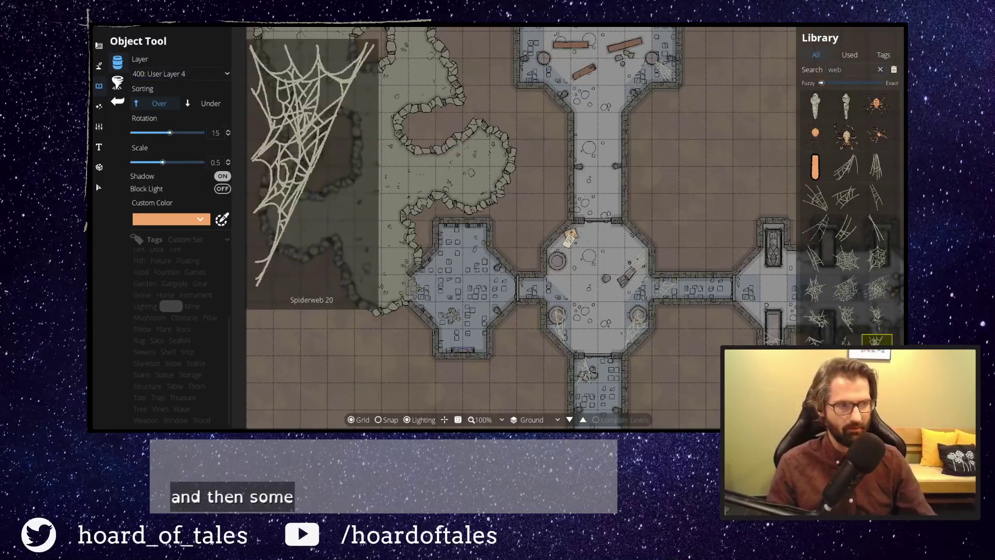
pyautogui.moveTo(835, 84); pyautogui.dragTo(828, 85)
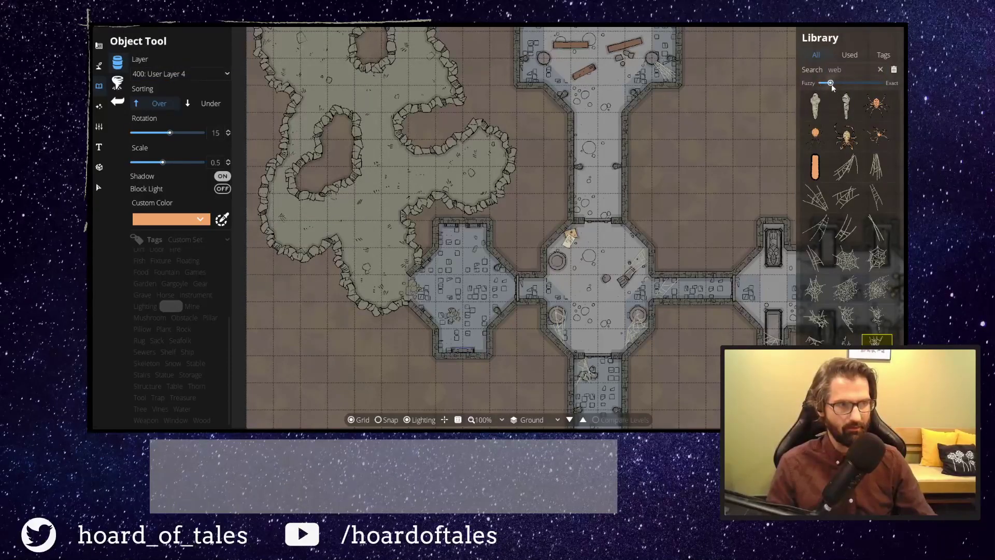
pyautogui.click(851, 71)
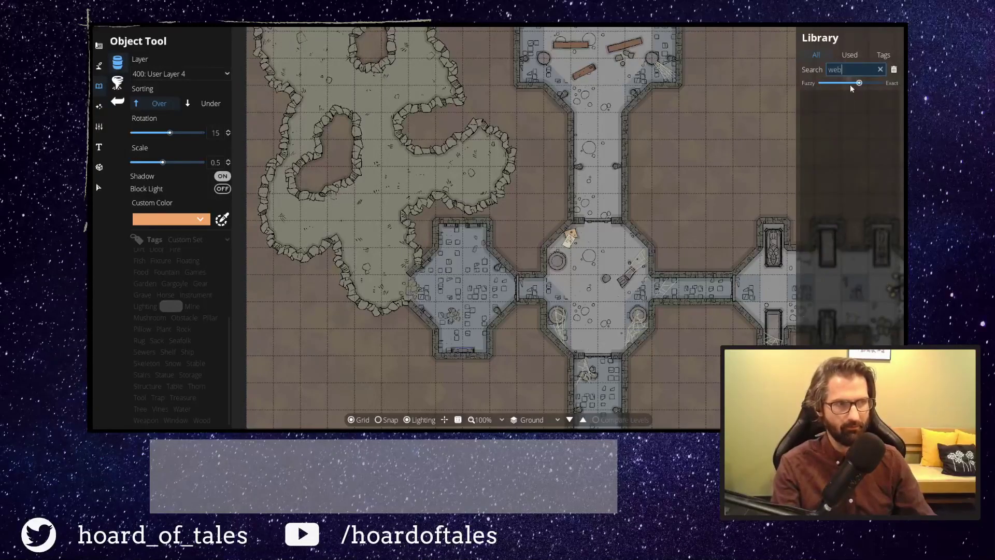
pyautogui.moveTo(854, 84); pyautogui.dragTo(821, 83)
pyautogui.click(851, 68)
pyautogui.click(870, 69)
# Place Spiderweb 15 at scale 0.5 and rotation 135 in the southeastern corner of the western room.
pyautogui.click(847, 340)
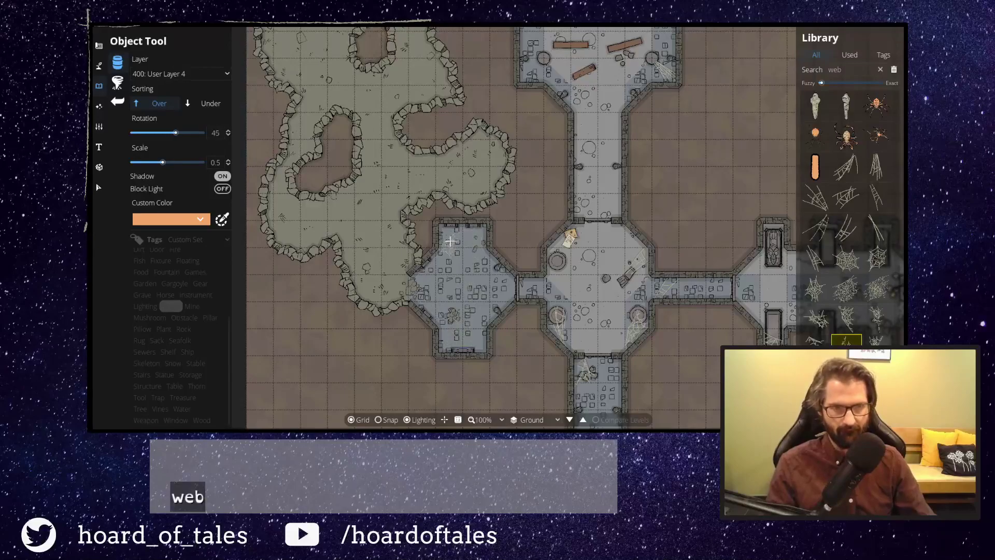
pyautogui.scroll(1, 446, 249)
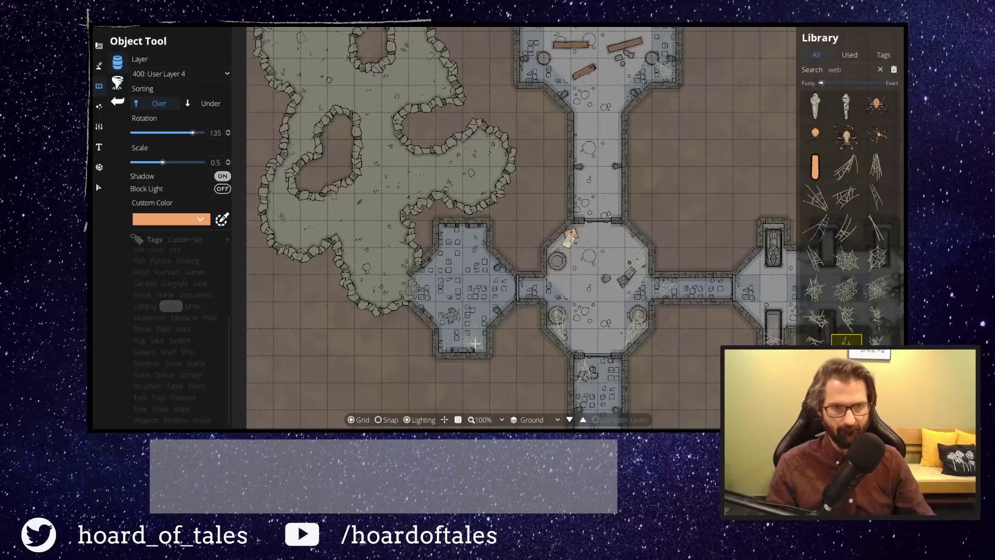
pyautogui.keyDown('ctrl'); pyautogui.scroll(2, 456, 363); pyautogui.keyUp('ctrl')
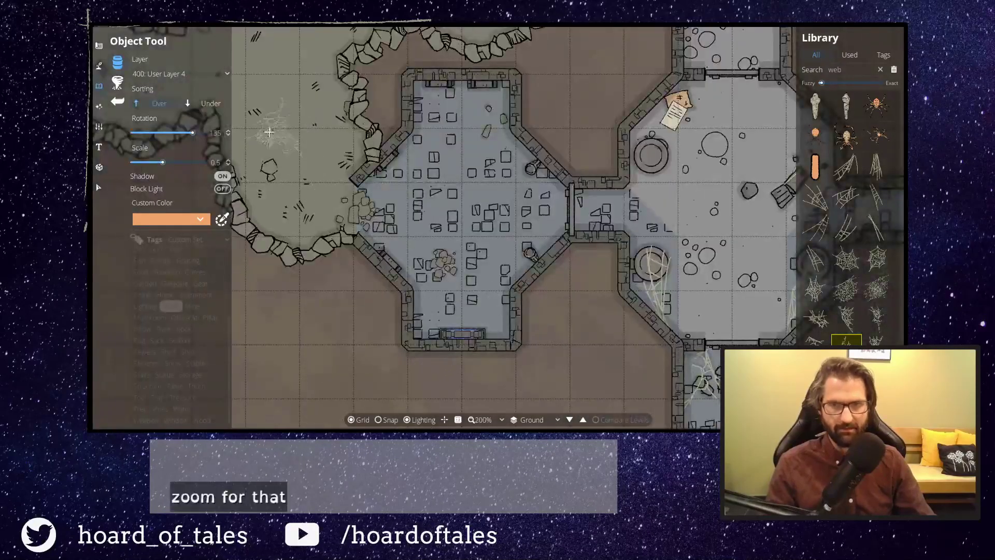
pyautogui.click(822, 290)
pyautogui.click(820, 317)
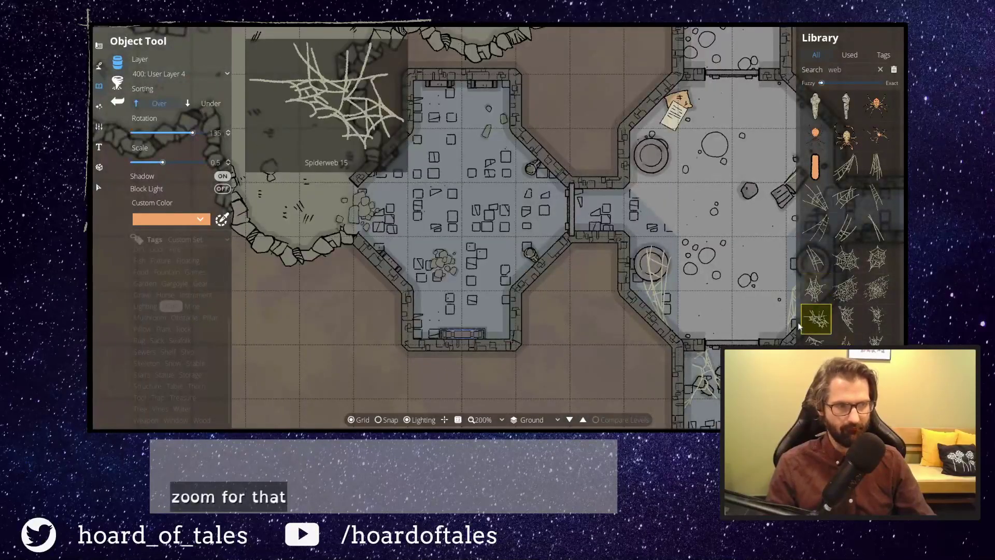
pyautogui.click(501, 330)
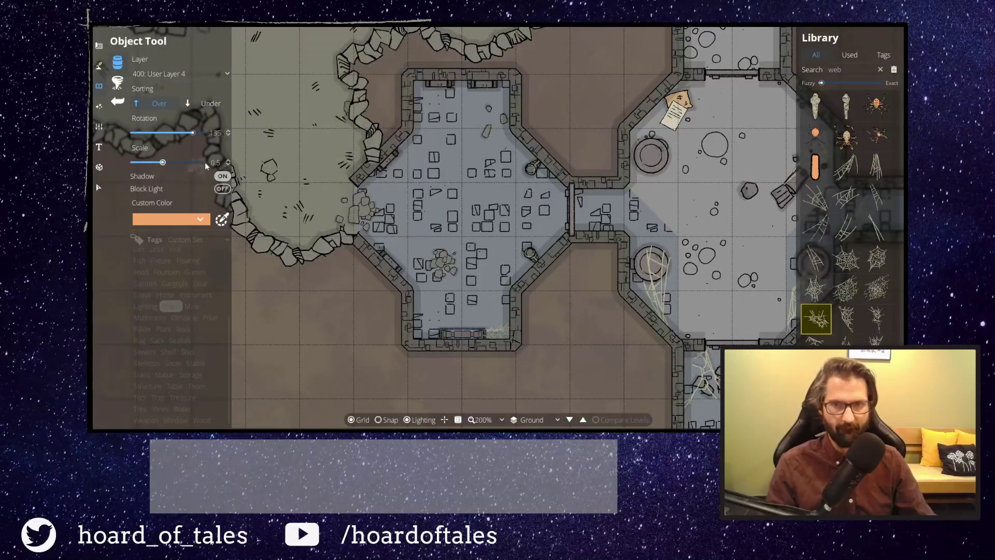
# Set the scale to 1 and place a rotated corner spiderweb across the northern alcove of the western room.
pyautogui.write('1')
pyautogui.press('Return')
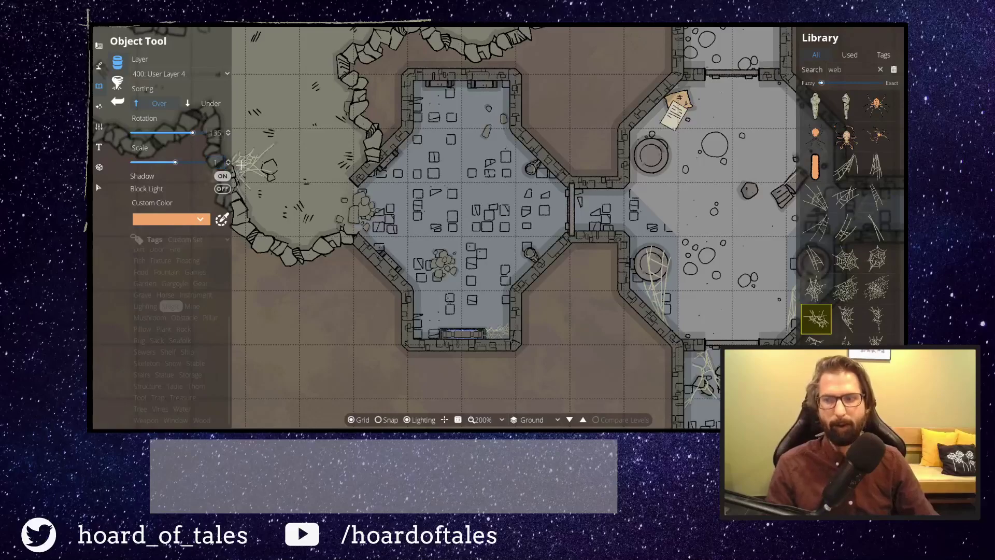
pyautogui.click(832, 234)
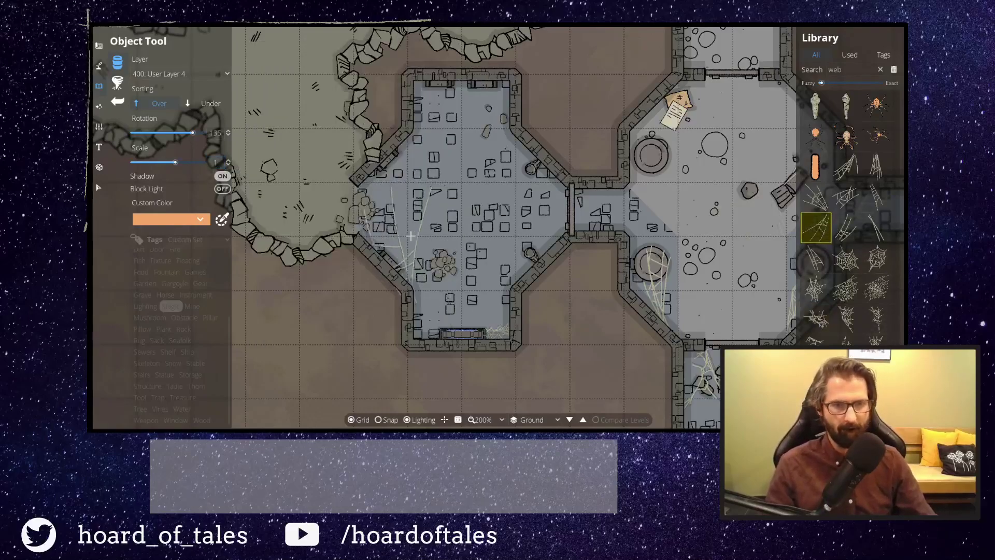
pyautogui.scroll(-2, 508, 208)
pyautogui.scroll(-3, 446, 122)
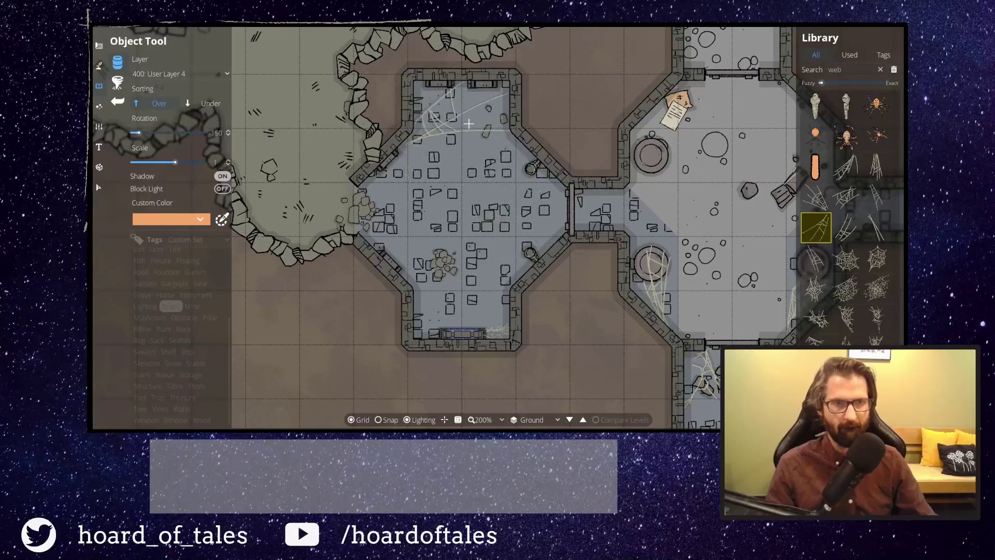
pyautogui.scroll(-1, 469, 121)
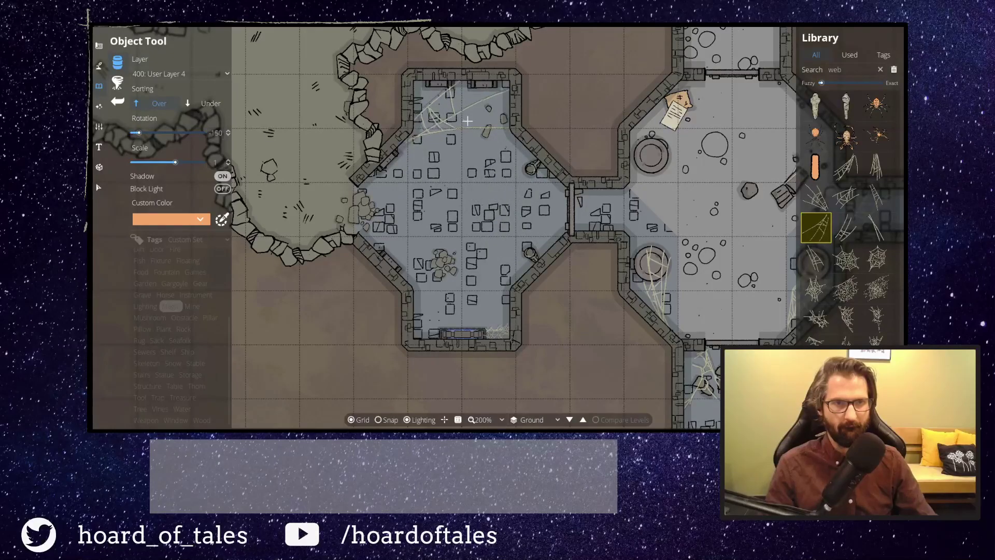
pyautogui.click(468, 121)
pyautogui.moveTo(439, 201); pyautogui.dragTo(353, 356)
pyautogui.scroll(-3, 533, 188)
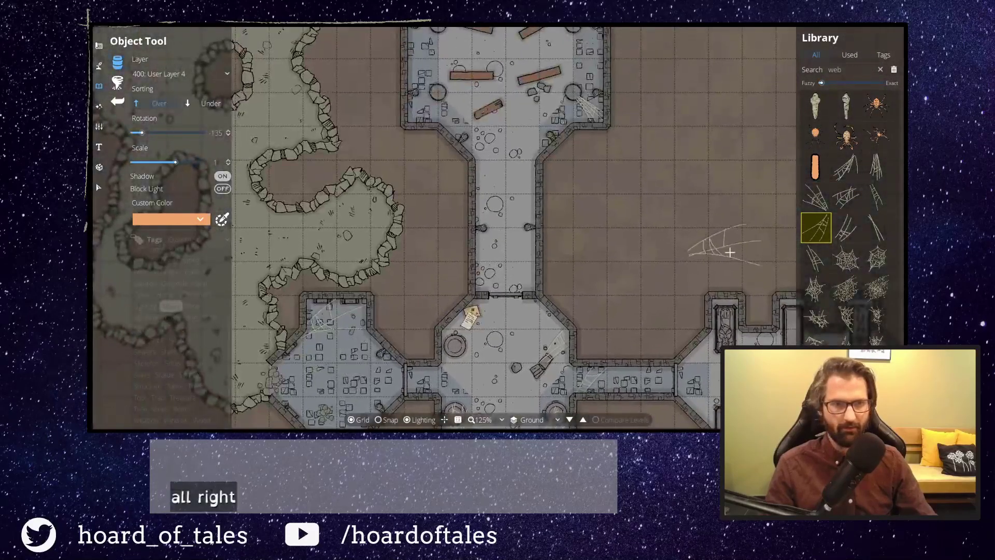
# Review the central chamber, eastern tomb, northern hall and western cave to find areas that still need detail.
pyautogui.scroll(-1, 611, 278)
pyautogui.moveTo(629, 275); pyautogui.dragTo(573, 120)
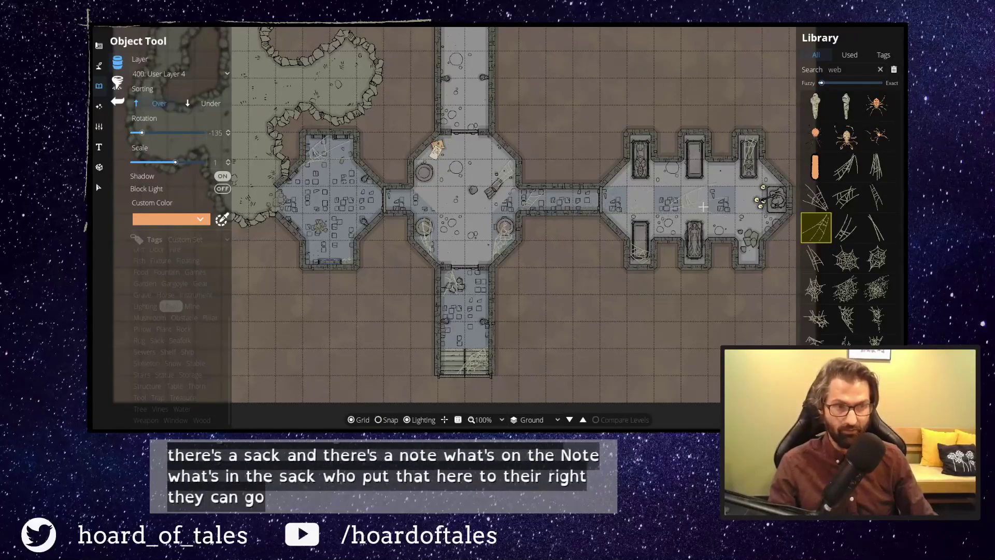
pyautogui.moveTo(700, 199); pyautogui.dragTo(606, 206)
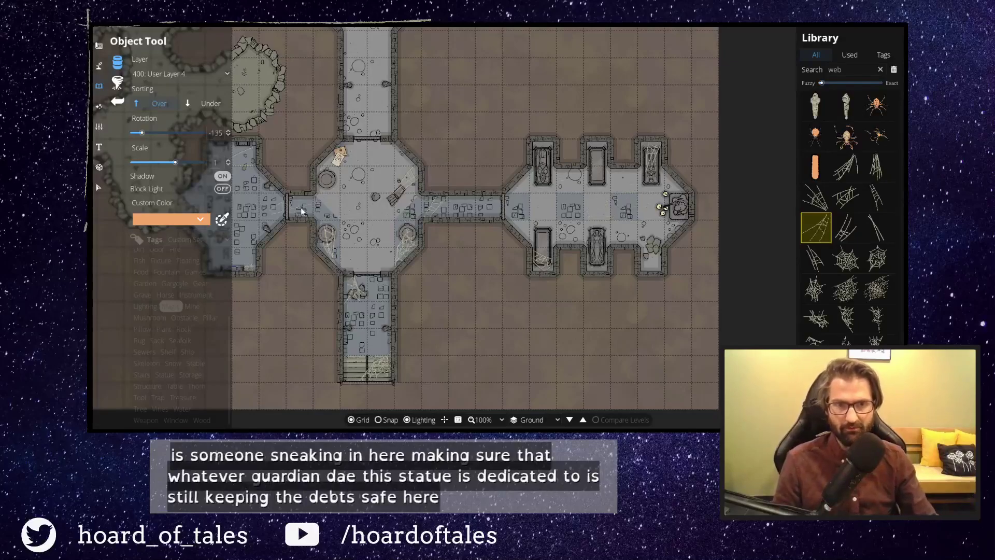
pyautogui.moveTo(440, 146); pyautogui.dragTo(563, 358)
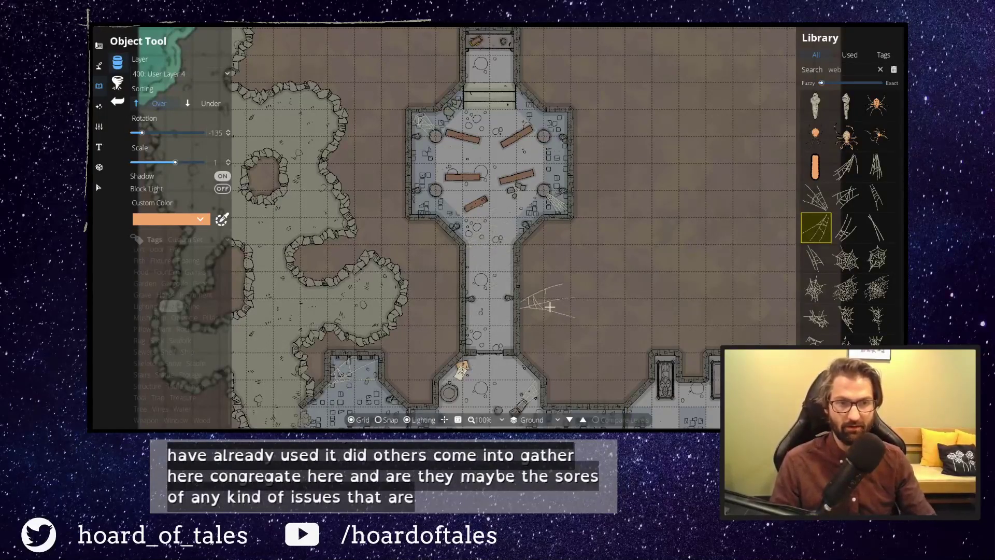
pyautogui.moveTo(550, 309); pyautogui.dragTo(708, 157)
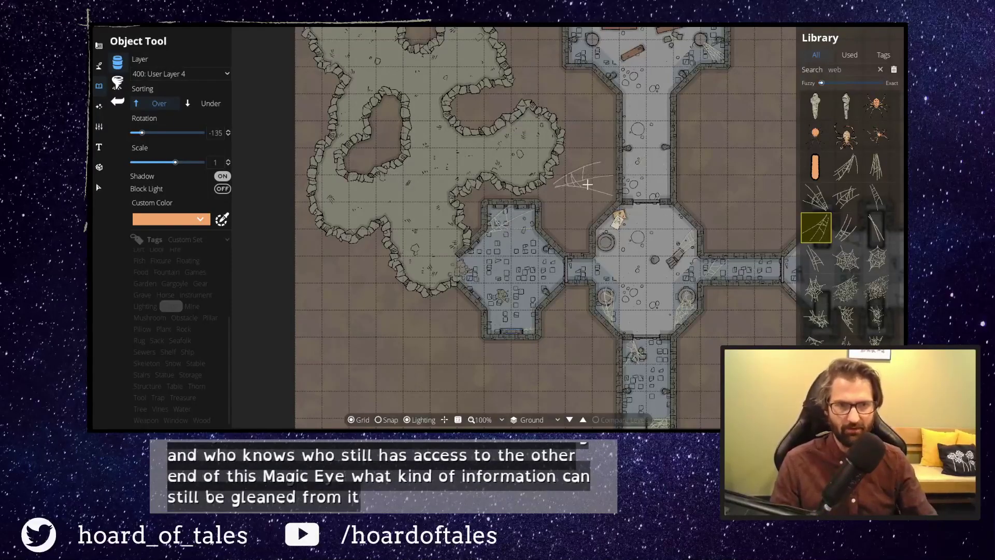
pyautogui.moveTo(579, 193); pyautogui.dragTo(658, 374)
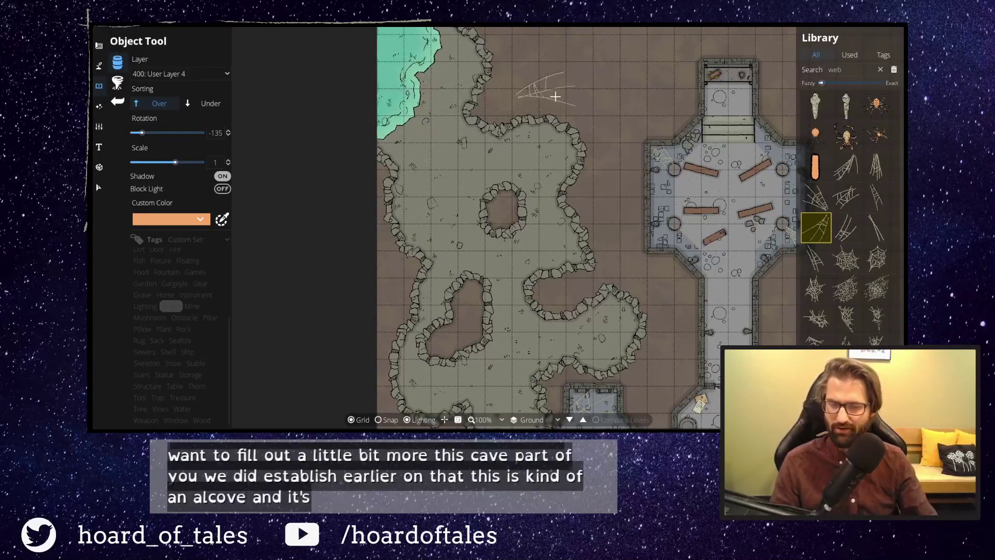
pyautogui.moveTo(620, 274); pyautogui.dragTo(600, 284)
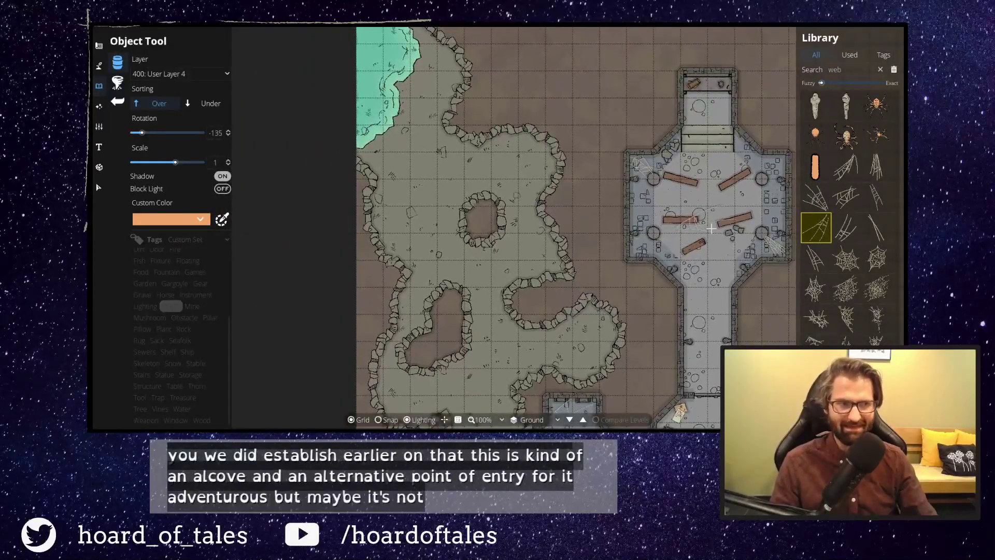
# Filter the object library by the Cave tag and place a large stalagmite cluster in the cave's northeastern chamber.
pyautogui.click(183, 292)
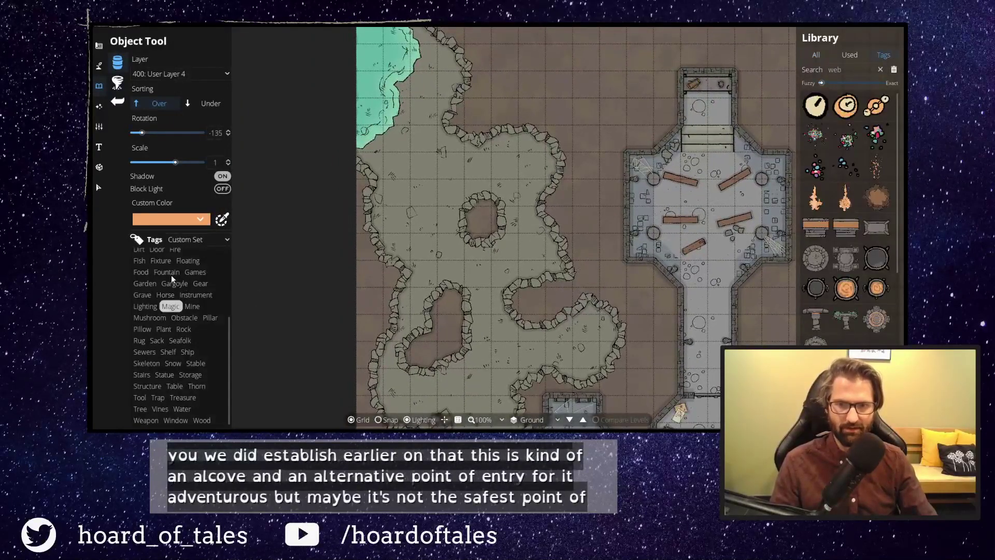
pyautogui.scroll(3, 172, 279)
pyautogui.scroll(1, 175, 280)
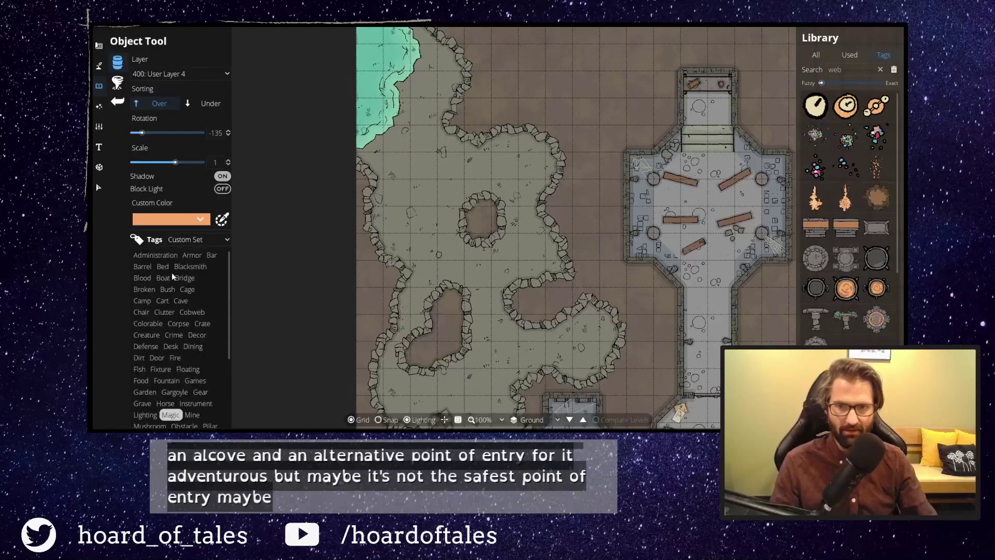
pyautogui.click(181, 301)
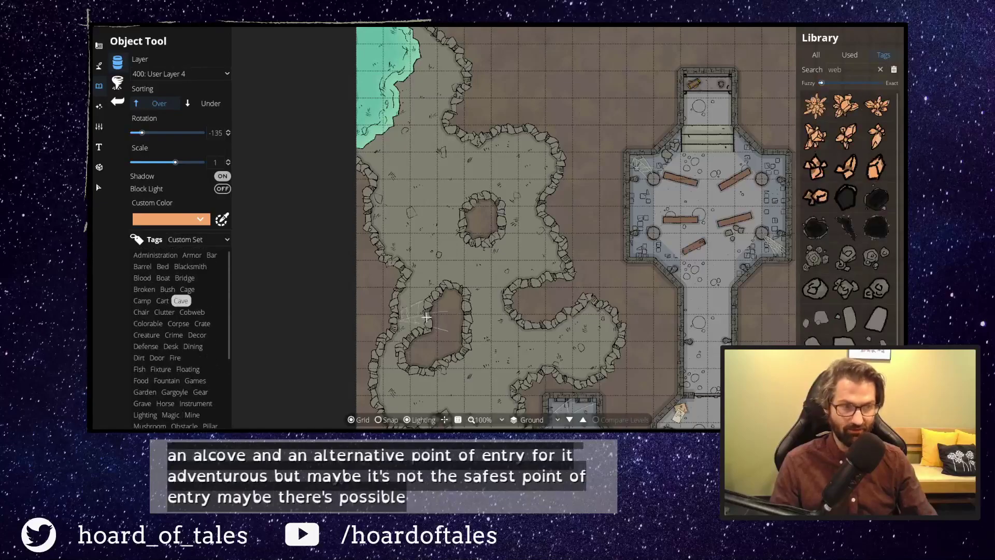
pyautogui.scroll(-1, 863, 262)
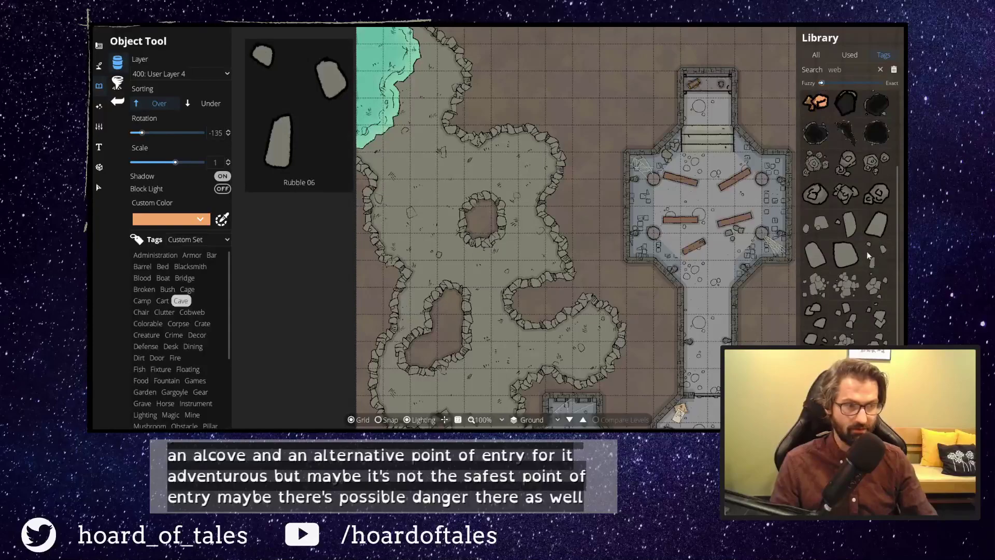
pyautogui.scroll(1, 861, 260)
pyautogui.click(820, 265)
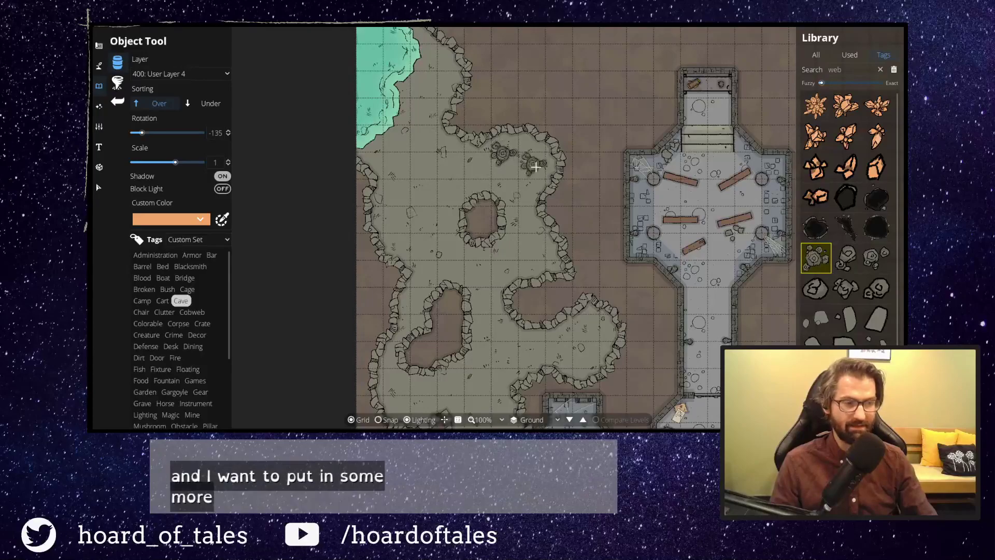
# Place Stalagmites 02 at rotation 165 in the cave's eastern pocket.
pyautogui.moveTo(850, 263)
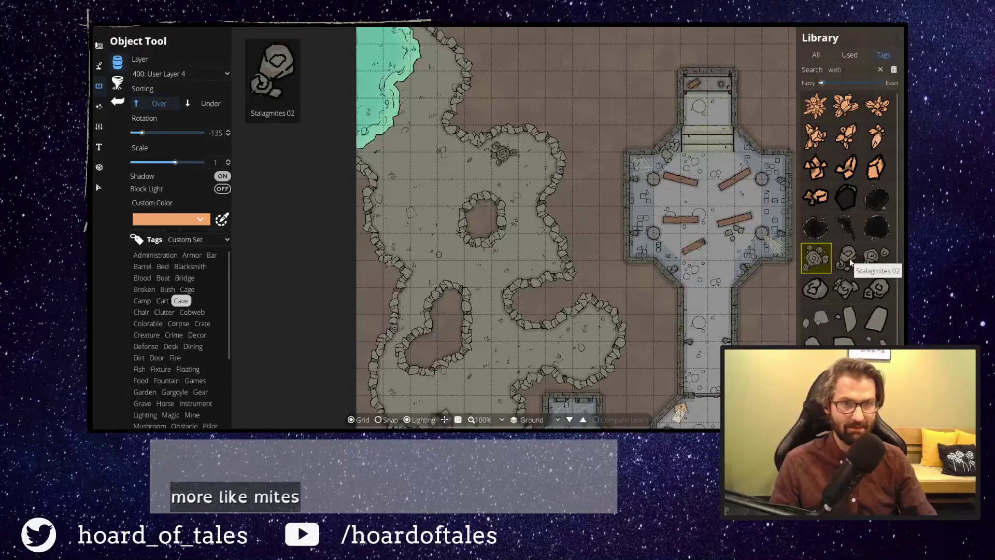
pyautogui.click(846, 266)
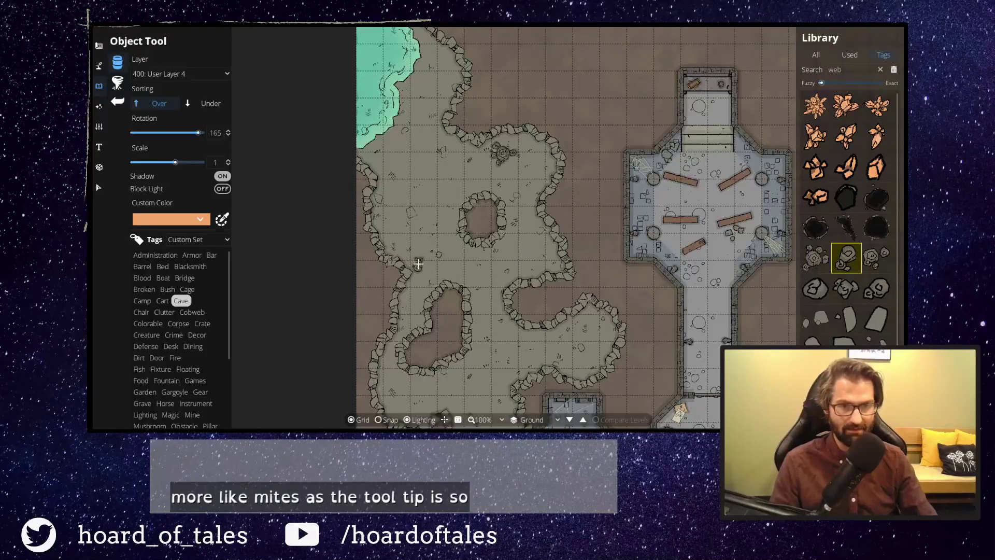
pyautogui.scroll(-1, 417, 264)
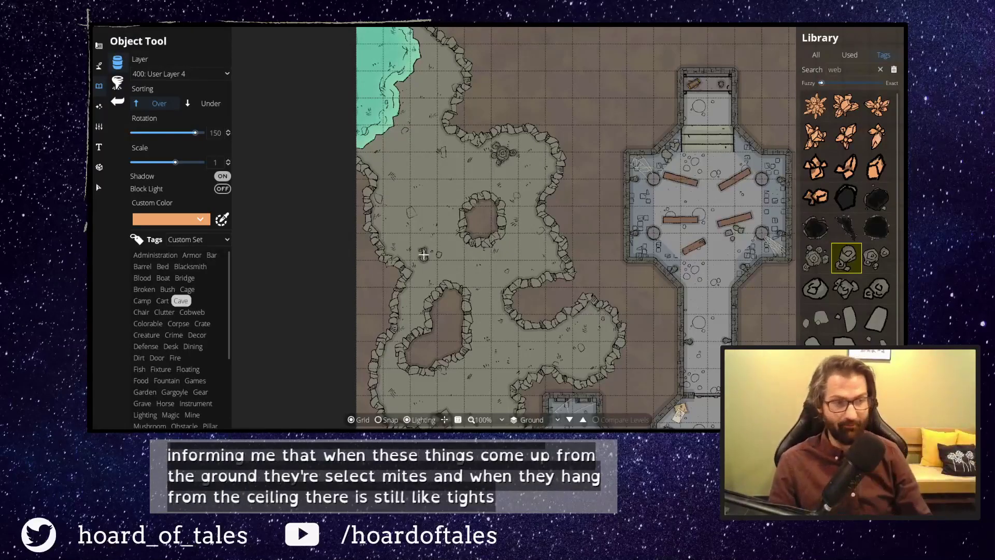
pyautogui.moveTo(493, 300); pyautogui.dragTo(451, 168)
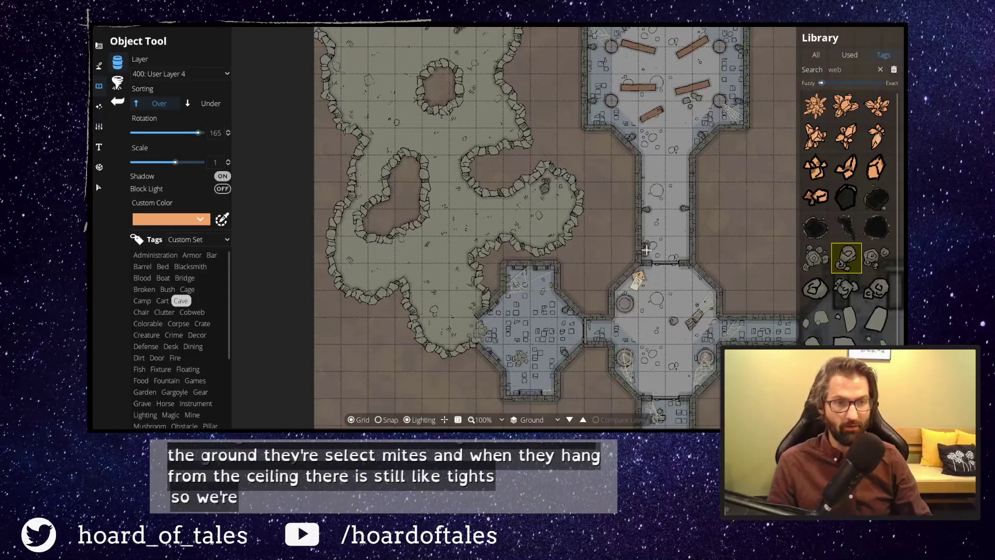
# Place further stalagmite variants in the cave's southwestern corner, its open middle area and beside the northern passage.
pyautogui.click(816, 288)
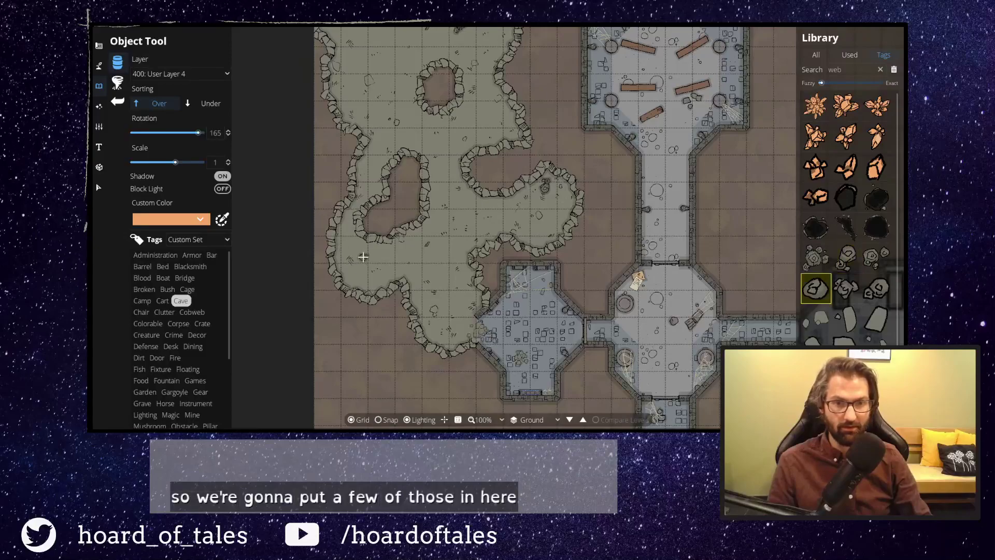
pyautogui.moveTo(439, 226); pyautogui.dragTo(468, 330)
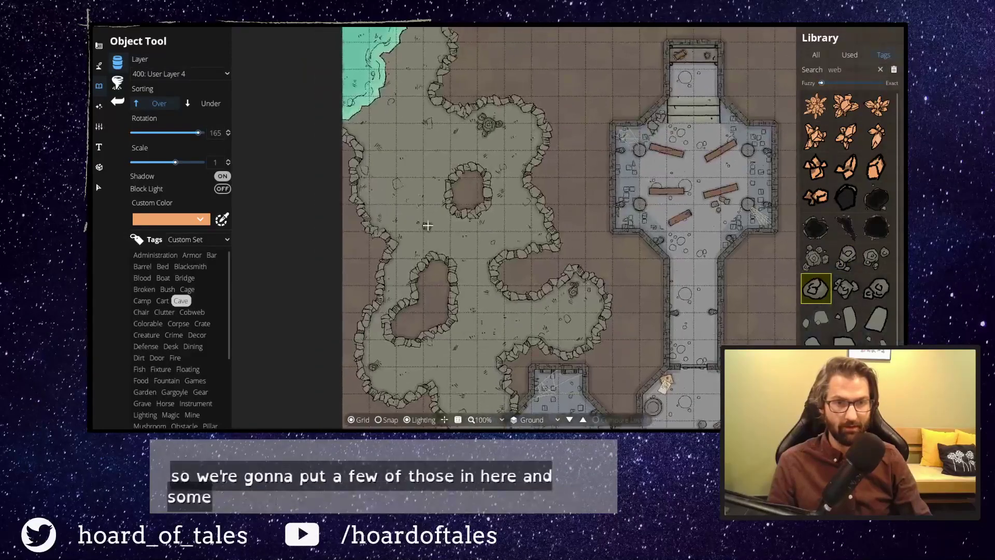
pyautogui.click(426, 229)
pyautogui.click(847, 293)
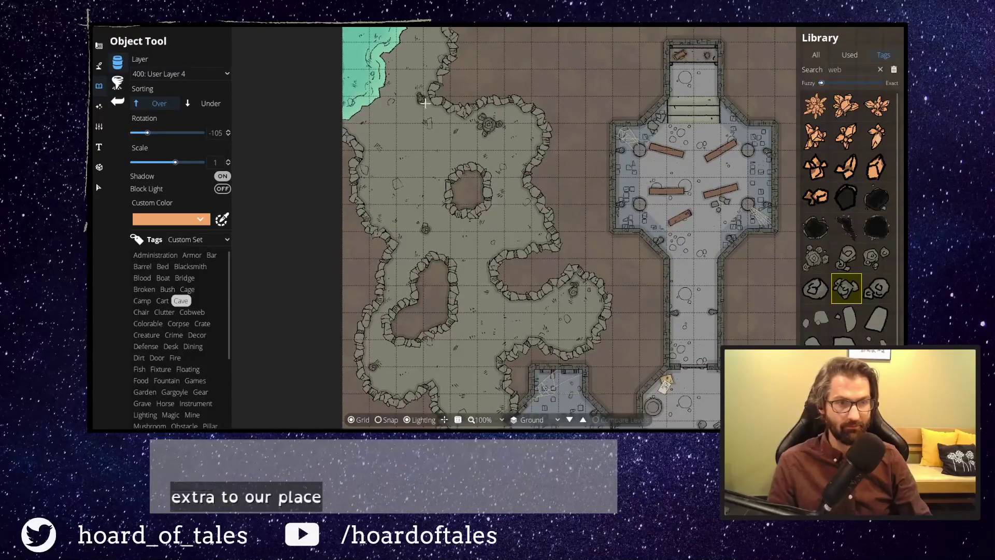
# Place a large rubble pile against the cave's western wall.
pyautogui.click(577, 320)
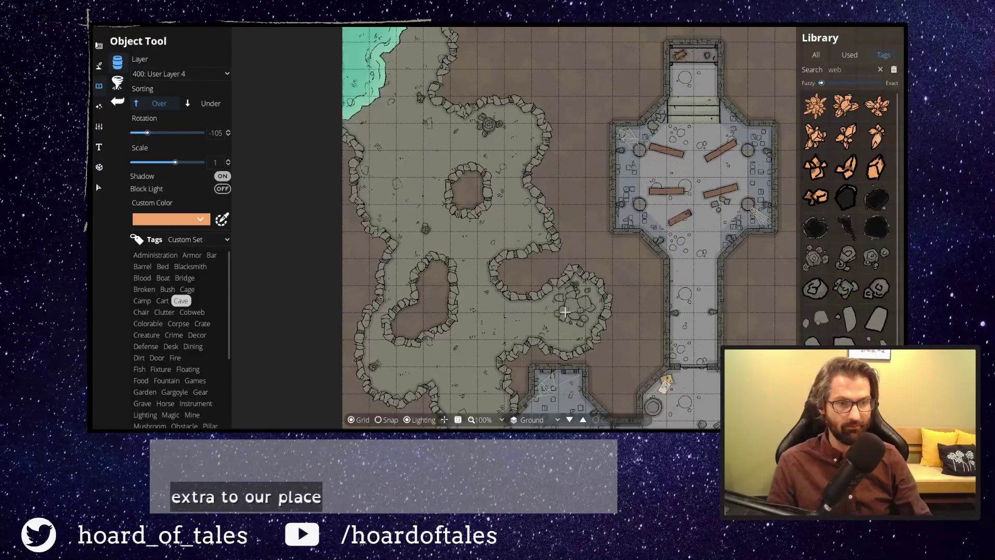
pyautogui.moveTo(483, 333); pyautogui.dragTo(539, 214)
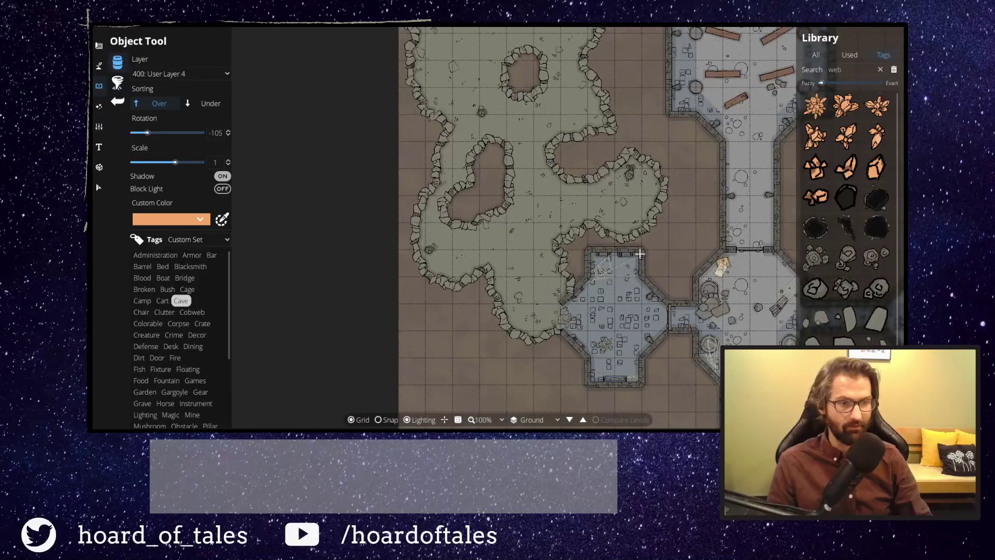
pyautogui.moveTo(501, 111); pyautogui.dragTo(548, 190)
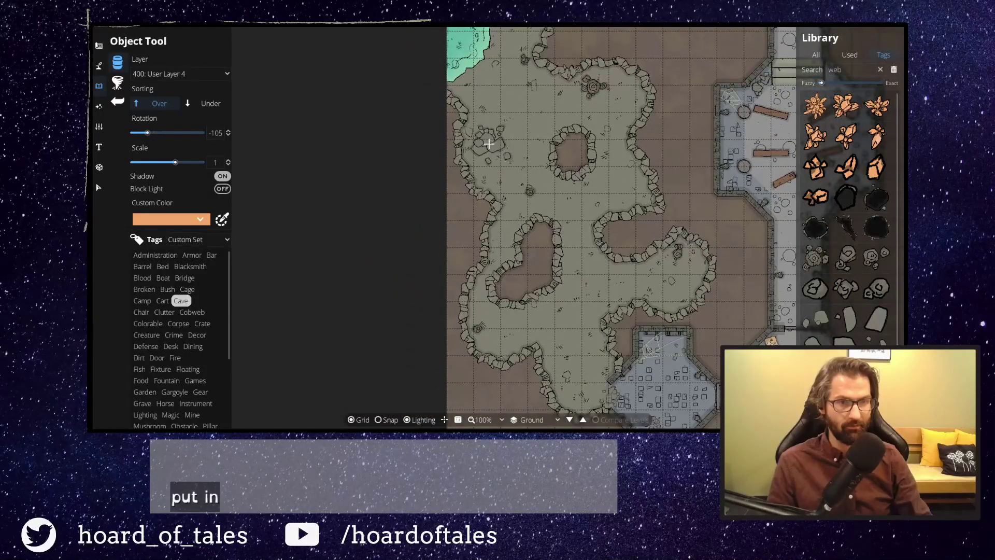
# Search the library for "boat" and place a rowing boat at rotation 135 on the cave's northwestern water.
pyautogui.moveTo(519, 137); pyautogui.dragTo(517, 257)
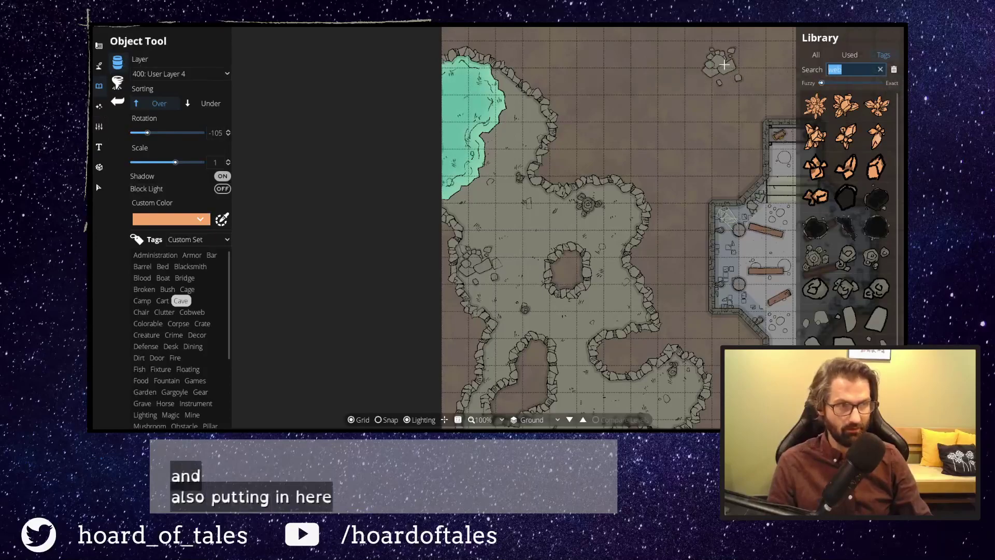
pyautogui.write('boat')
pyautogui.click(846, 167)
pyautogui.scroll(-7, 475, 125)
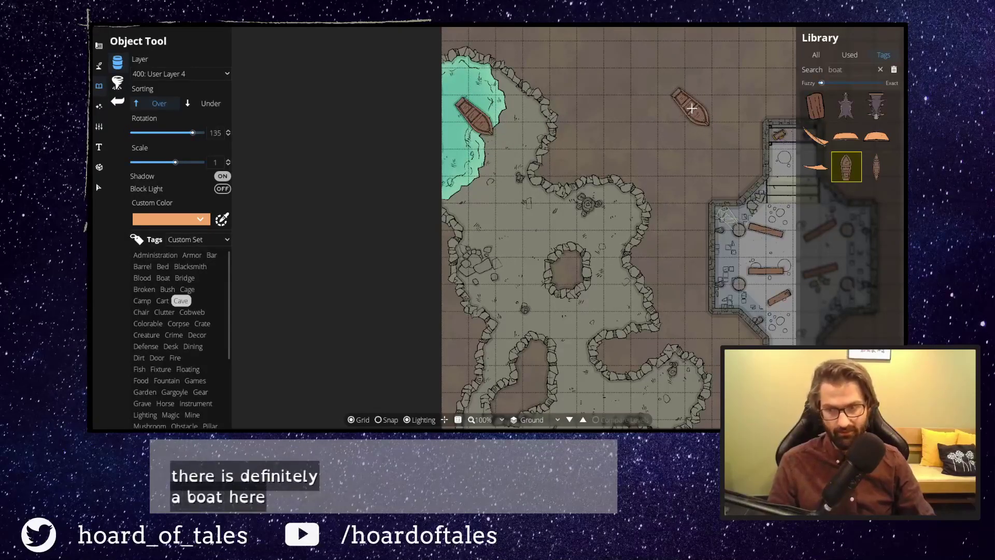
# Clear the search, filter the library by the Camp tag and place an unlit stone fire ring on the shore beside the boat.
pyautogui.click(849, 70)
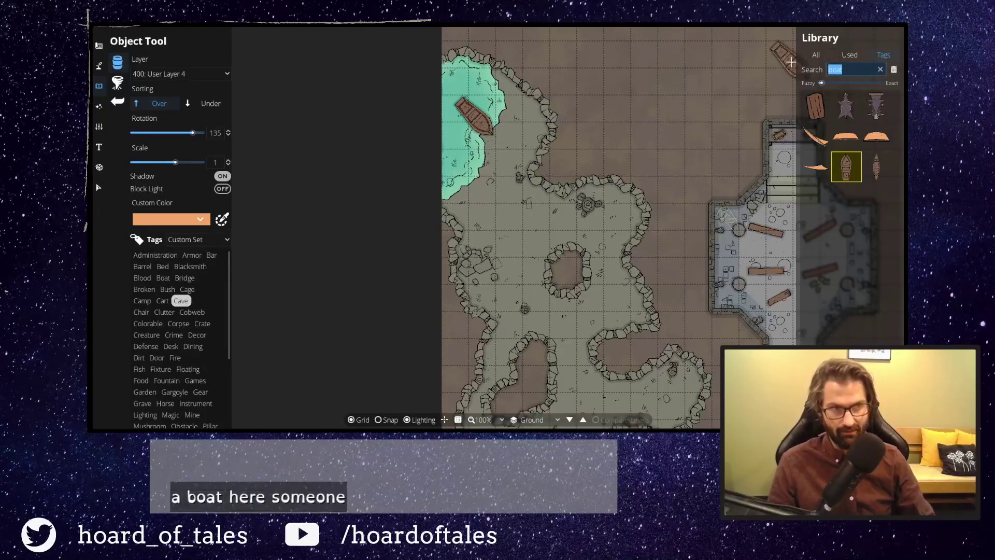
pyautogui.press('BackSpace')
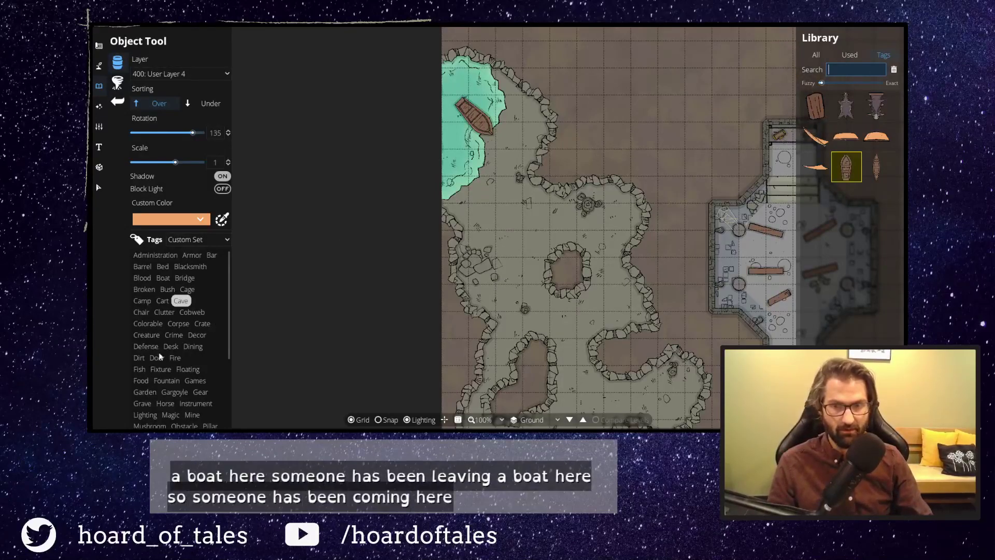
pyautogui.click(168, 300)
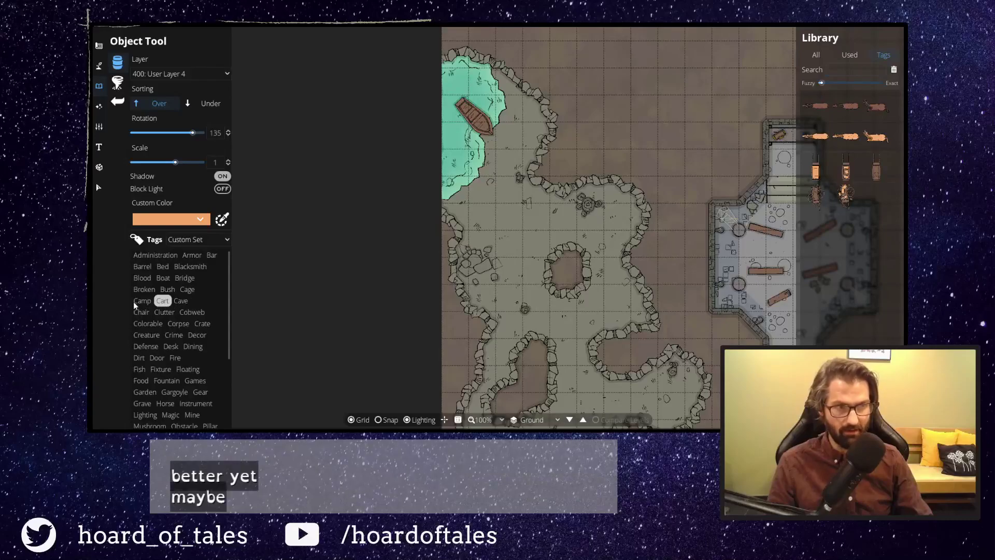
pyautogui.click(135, 303)
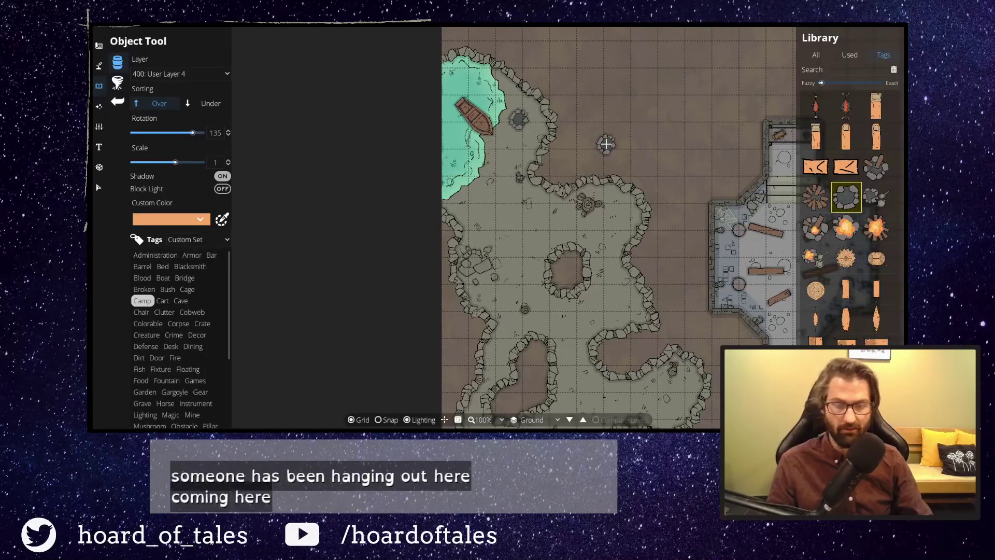
# Search the library for "pit" and look through the pit objects for a hazard suited to the cave's southeastern alcove.
pyautogui.moveTo(579, 156); pyautogui.dragTo(600, 185)
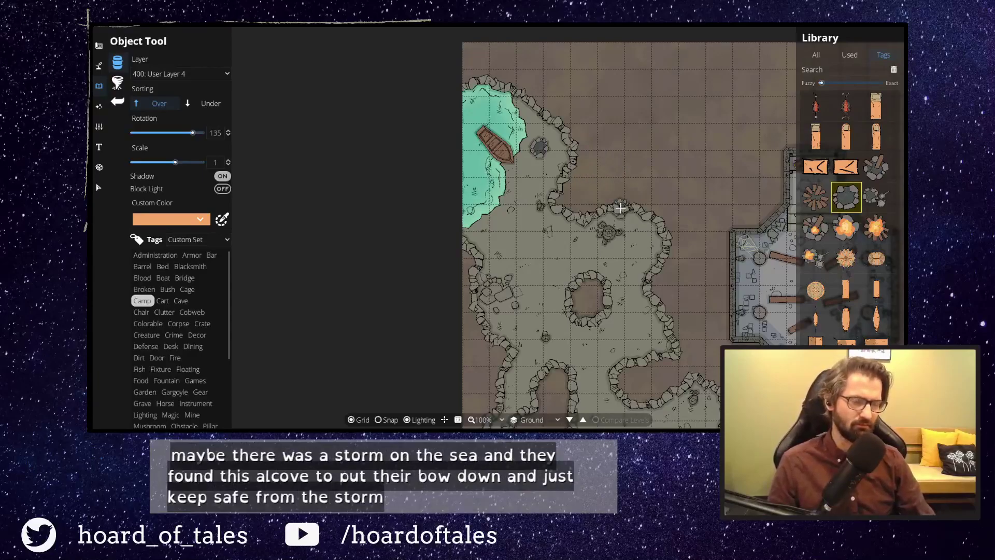
pyautogui.moveTo(639, 381); pyautogui.dragTo(496, 193)
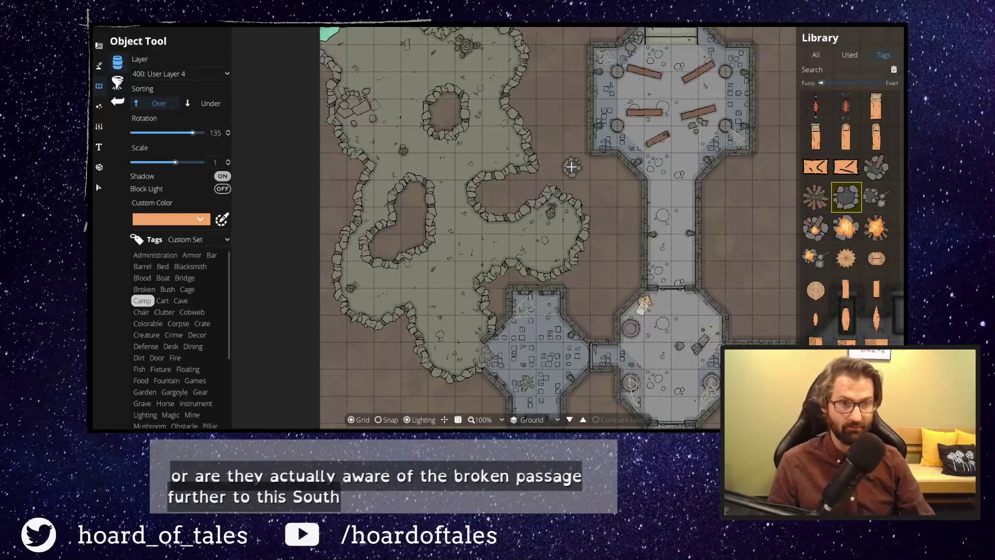
pyautogui.moveTo(572, 167); pyautogui.dragTo(617, 183)
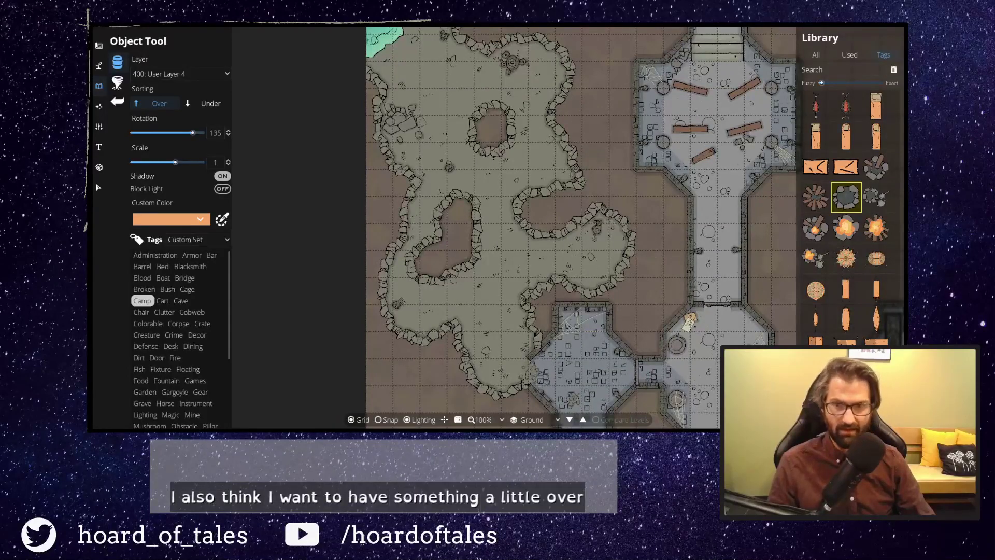
pyautogui.scroll(-2, 140, 292)
pyautogui.scroll(-1, 139, 294)
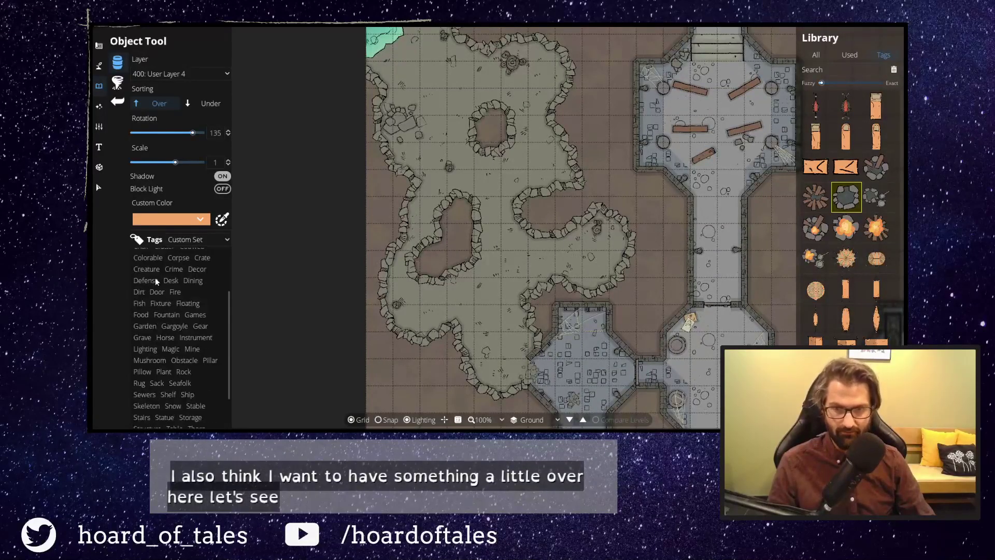
pyautogui.scroll(-2, 155, 281)
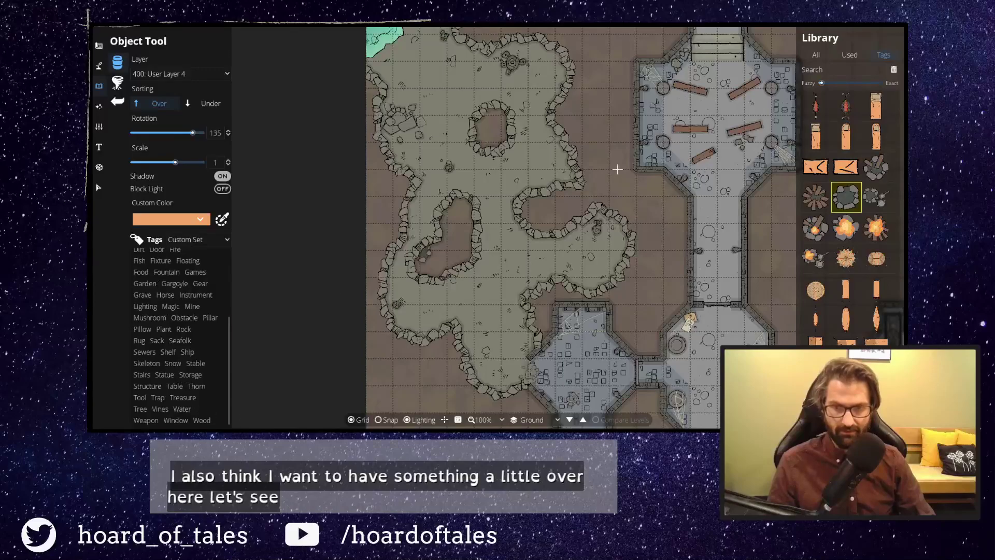
pyautogui.click(857, 69)
pyautogui.write('pit')
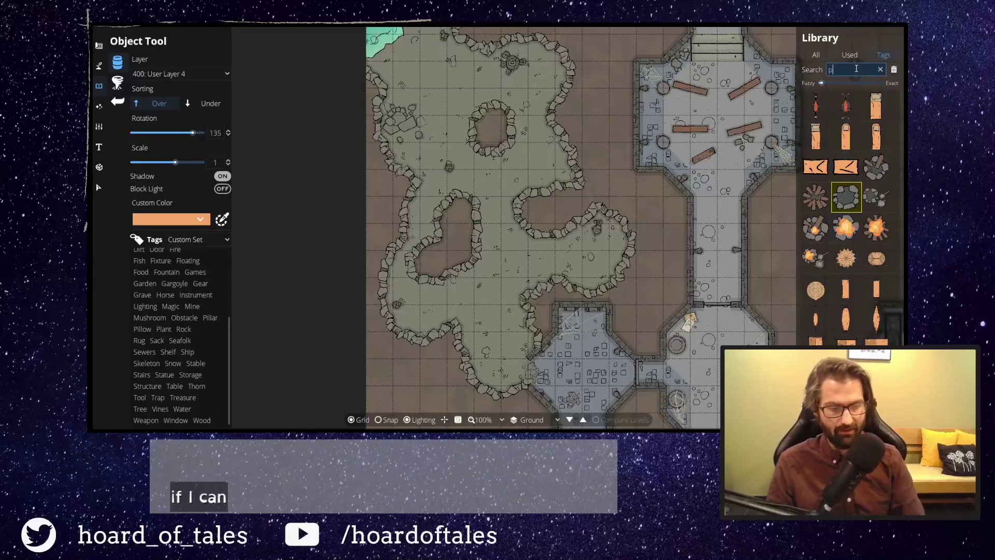
pyautogui.moveTo(875, 174)
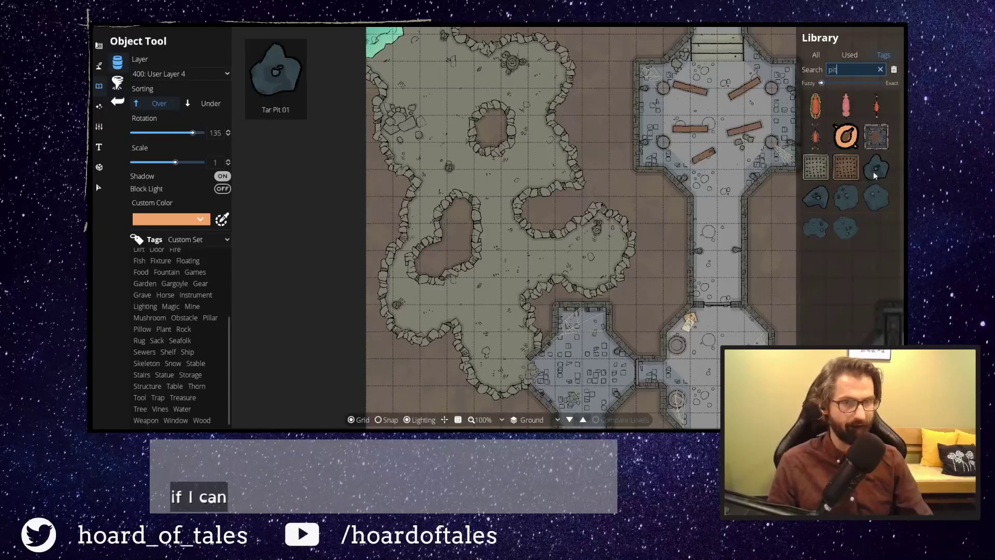
pyautogui.click(870, 136)
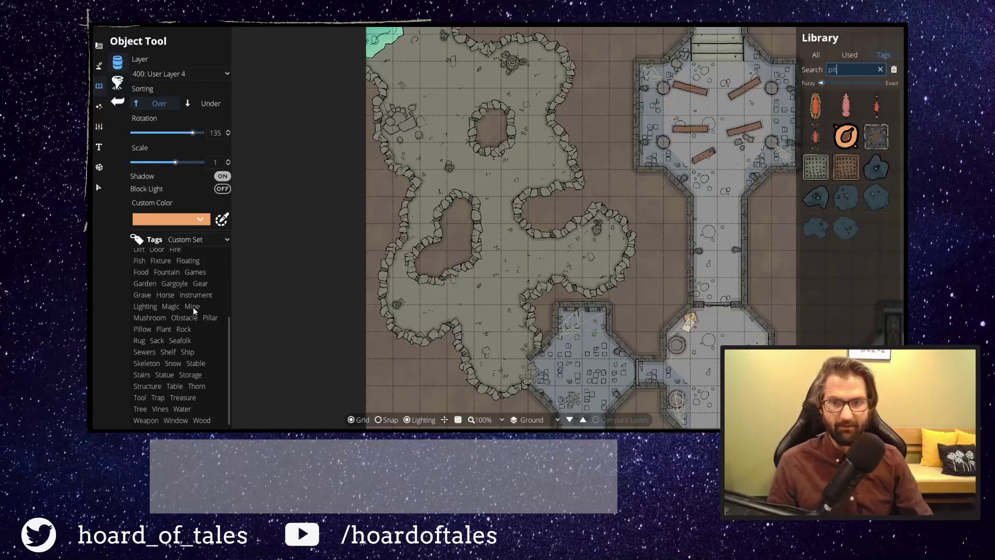
pyautogui.scroll(5, 194, 307)
pyautogui.click(99, 65)
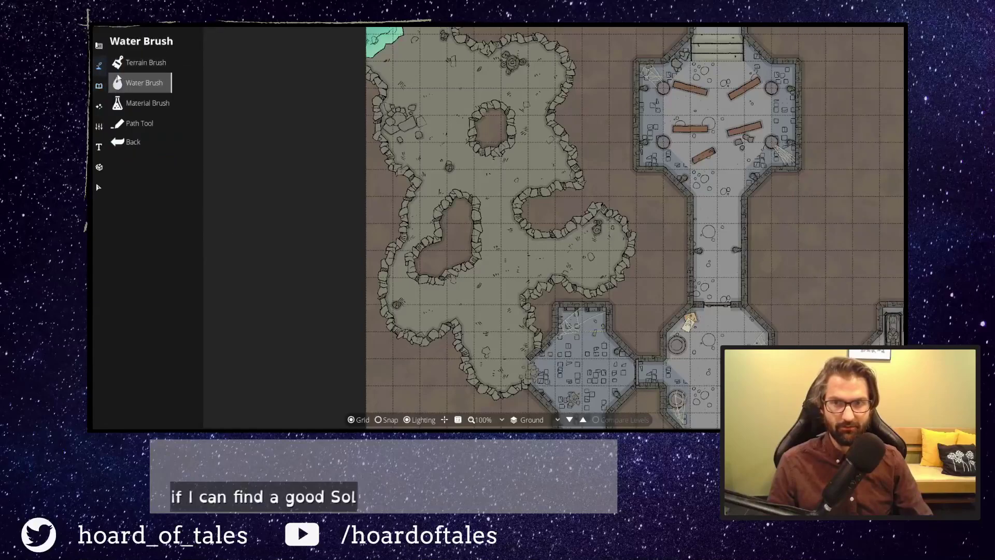
pyautogui.click(135, 84)
pyautogui.click(116, 104)
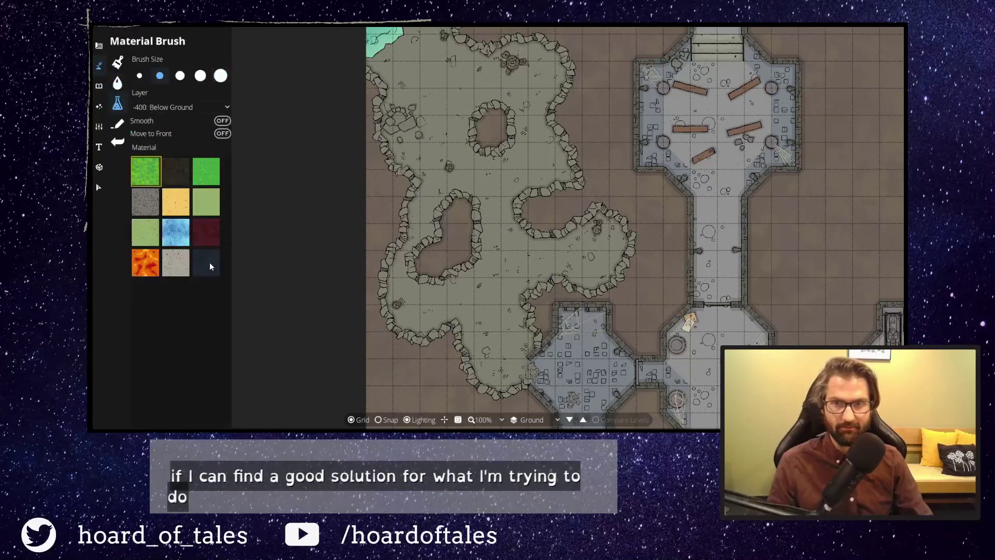
pyautogui.click(206, 268)
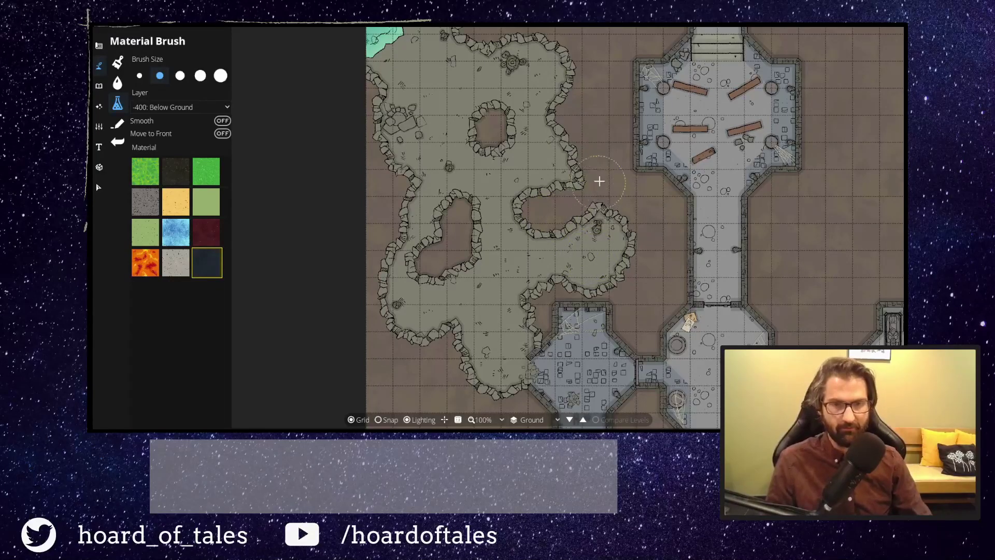
# Search the whole object library for "hole" and place a large black hole in the cave's southeastern alcove.
pyautogui.click(99, 86)
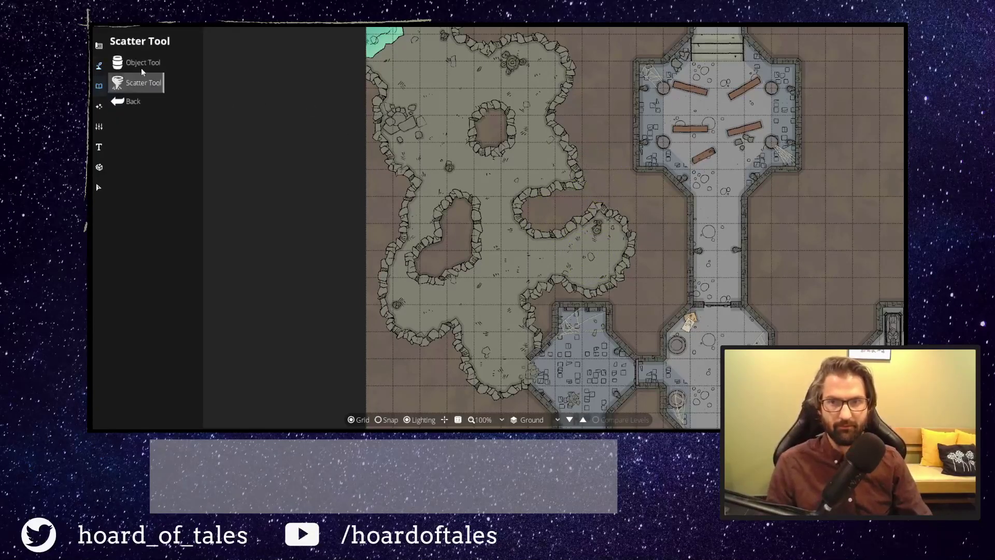
pyautogui.click(816, 55)
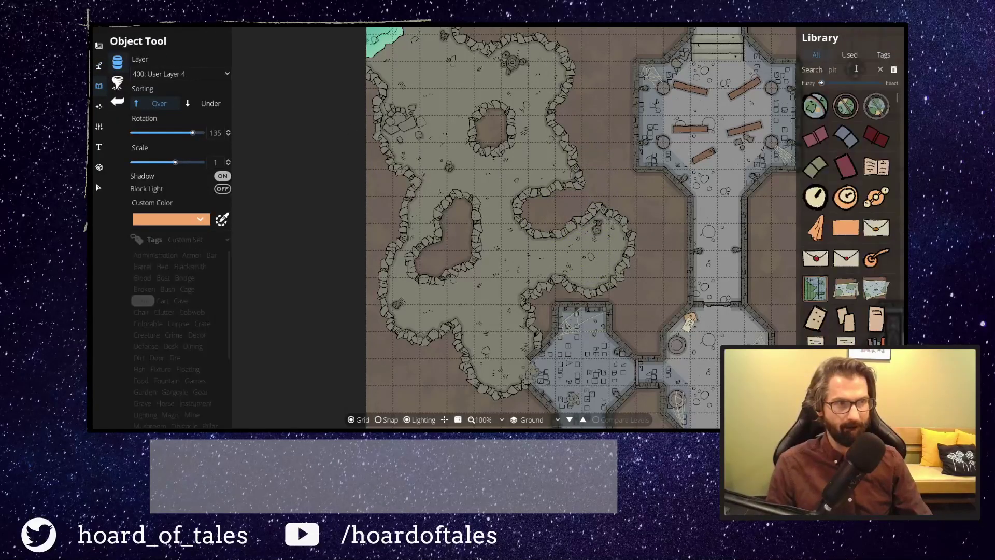
pyautogui.write('hole')
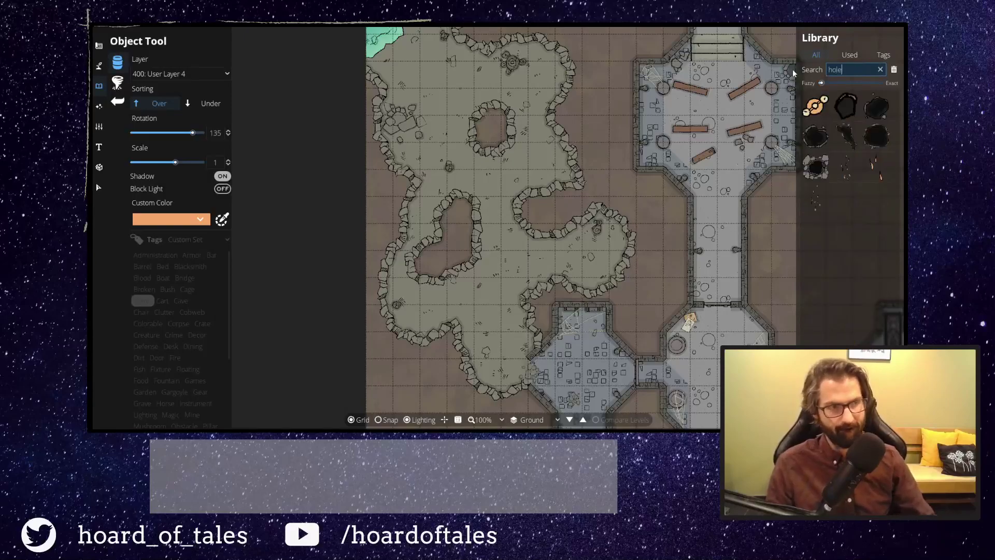
pyautogui.click(876, 136)
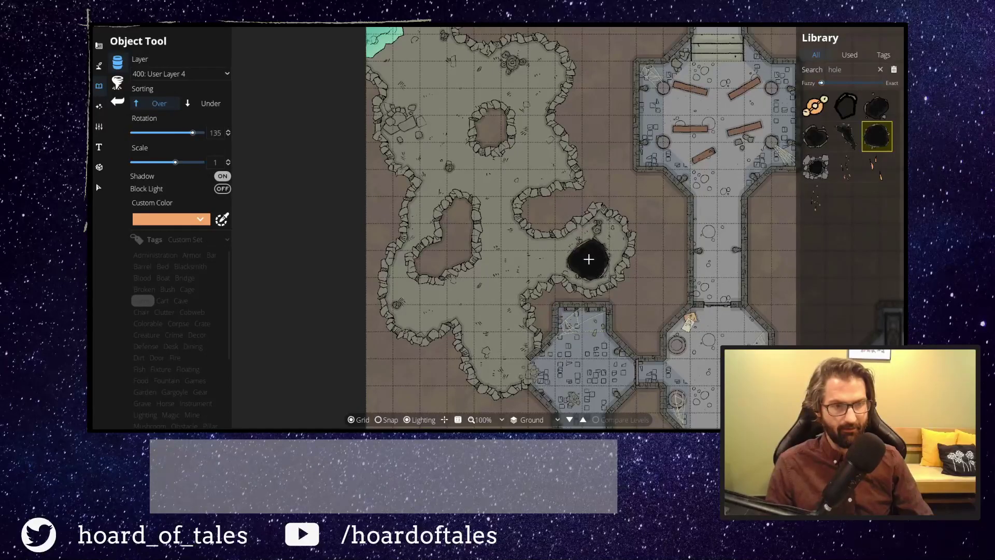
pyautogui.click(590, 260)
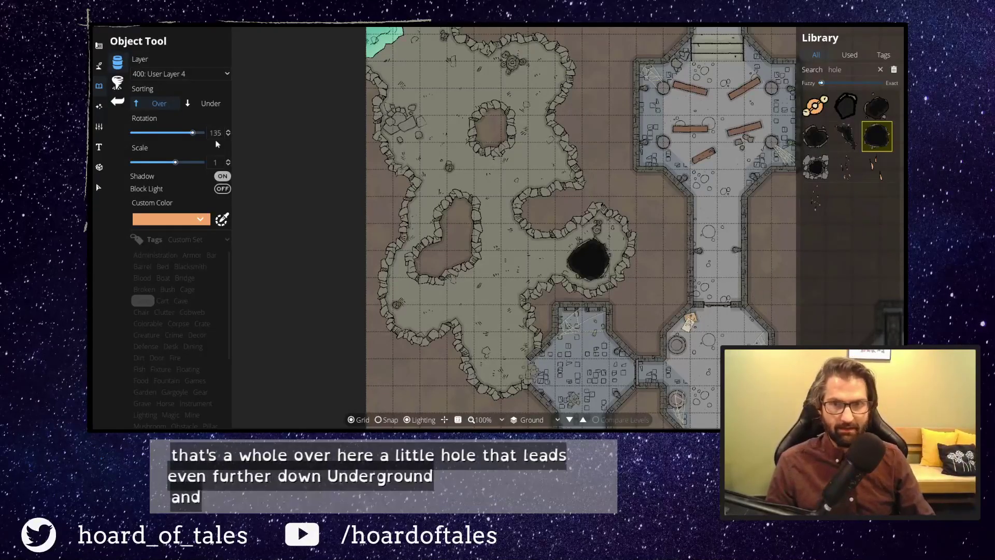
# Search the whole library for "rope" and place Rope 02 on the cave floor at the hole's western edge.
pyautogui.click(851, 55)
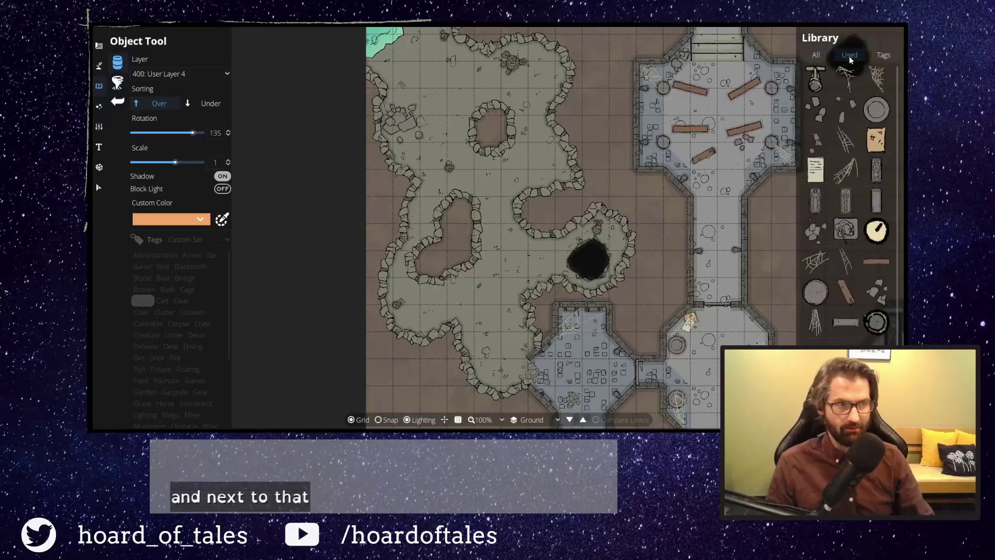
pyautogui.click(819, 54)
pyautogui.doubleClick(838, 69)
pyautogui.write('rope')
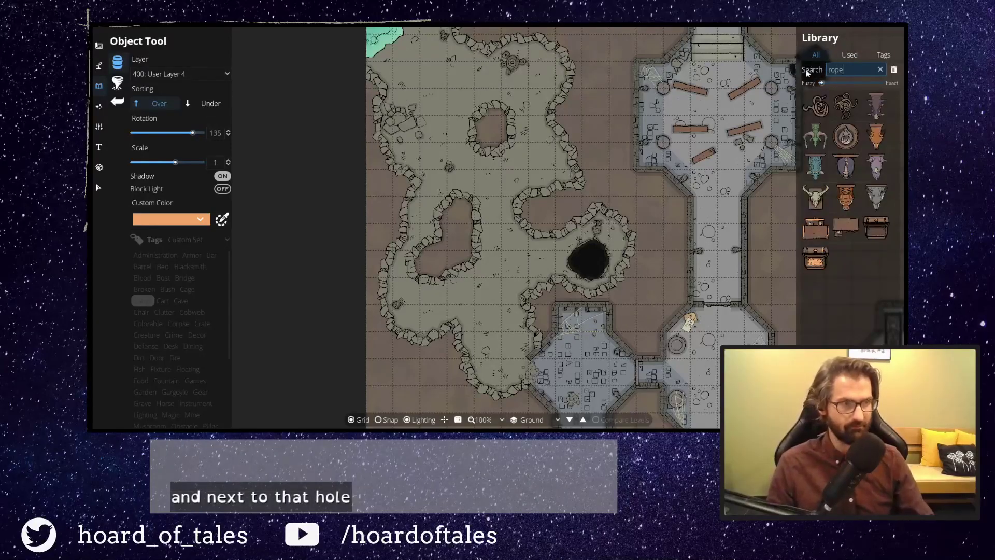
pyautogui.click(846, 106)
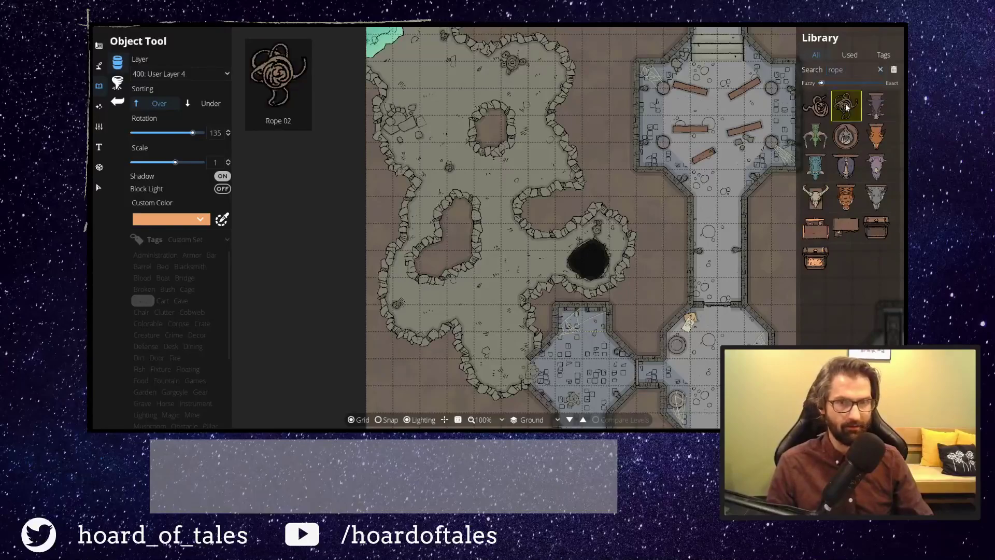
pyautogui.click(560, 252)
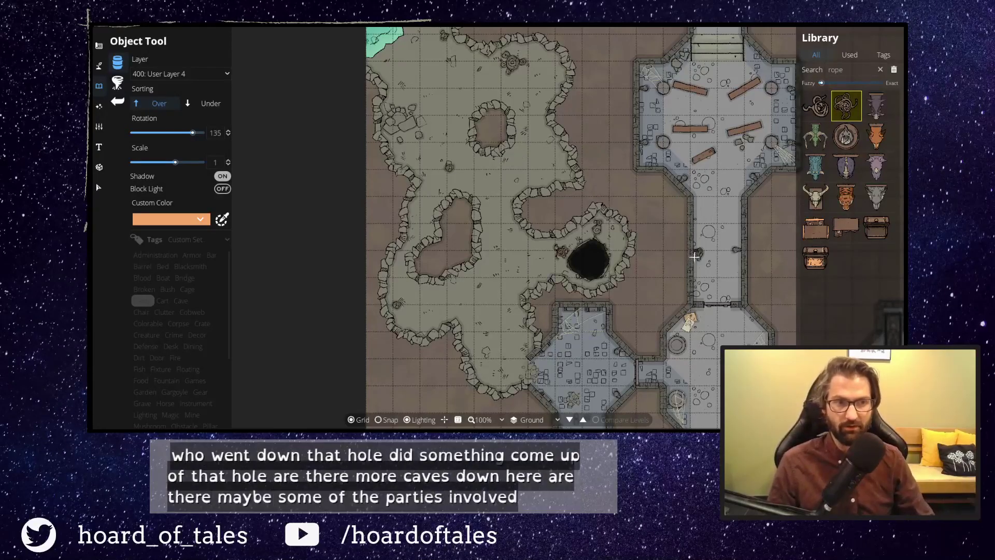
# Review the furnished dungeon map, examining the stair entrance, burial chamber, chapel, enchanted-wall room, cave hole and moored boat.
pyautogui.moveTo(667, 265); pyautogui.dragTo(543, 222)
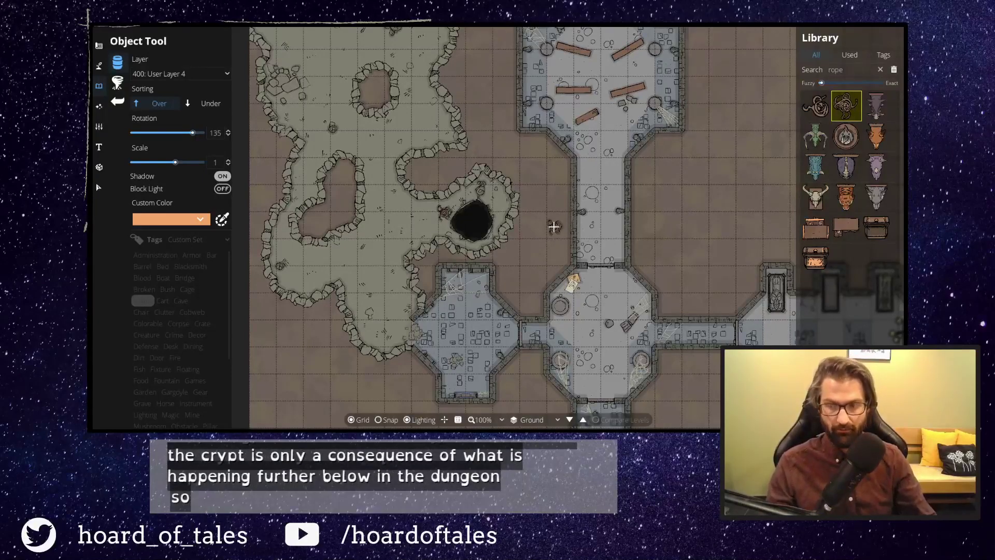
pyautogui.moveTo(497, 170); pyautogui.dragTo(447, 124)
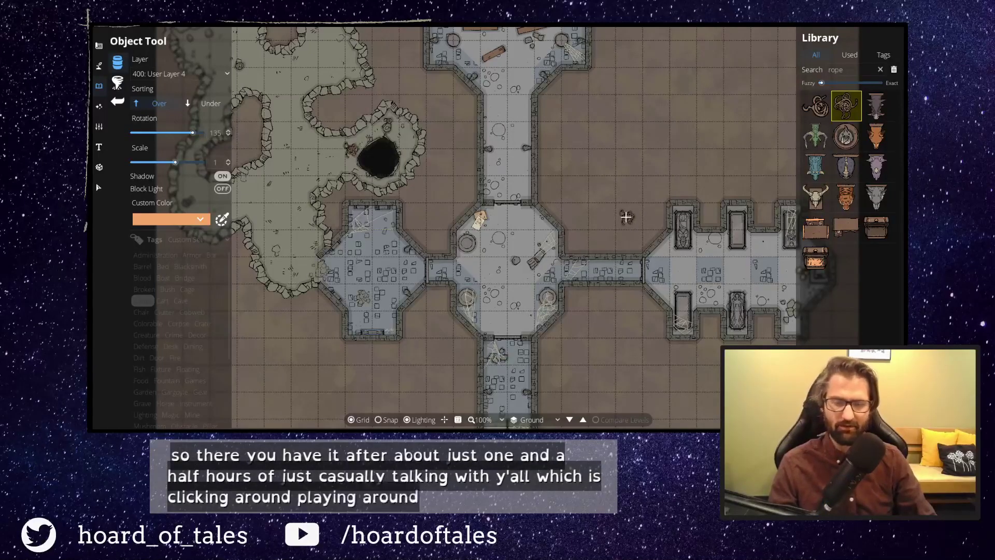
pyautogui.moveTo(606, 209); pyautogui.dragTo(570, 181)
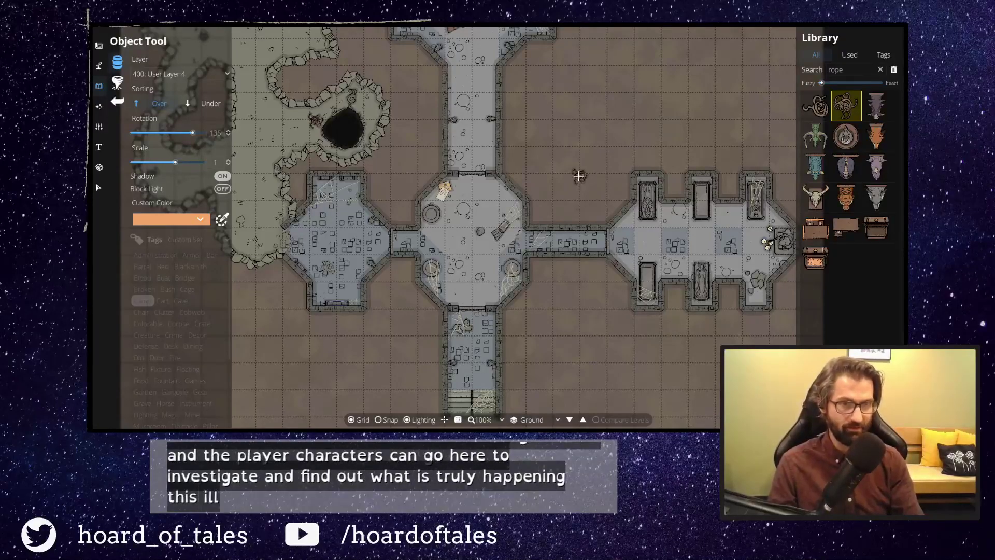
pyautogui.moveTo(569, 164); pyautogui.dragTo(610, 86)
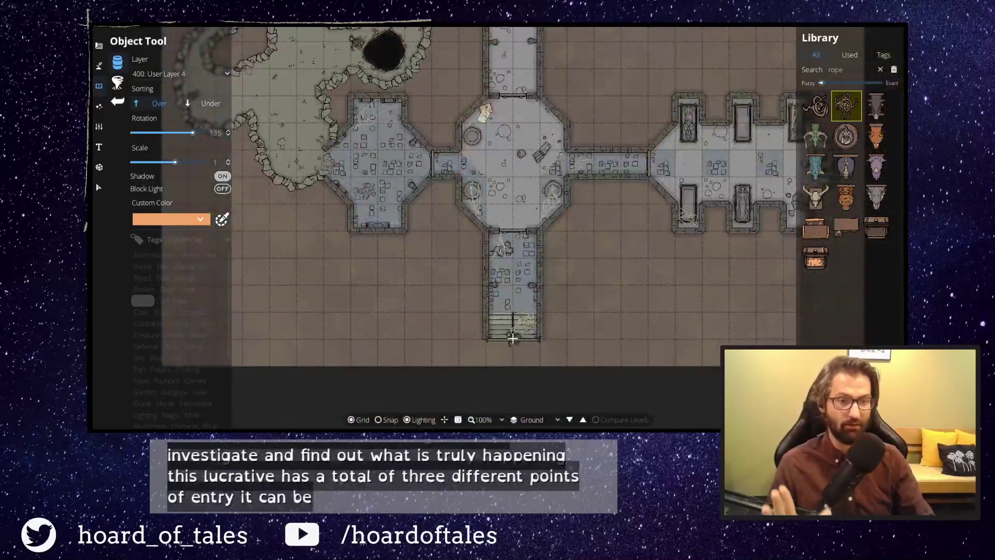
pyautogui.moveTo(579, 81); pyautogui.dragTo(705, 348)
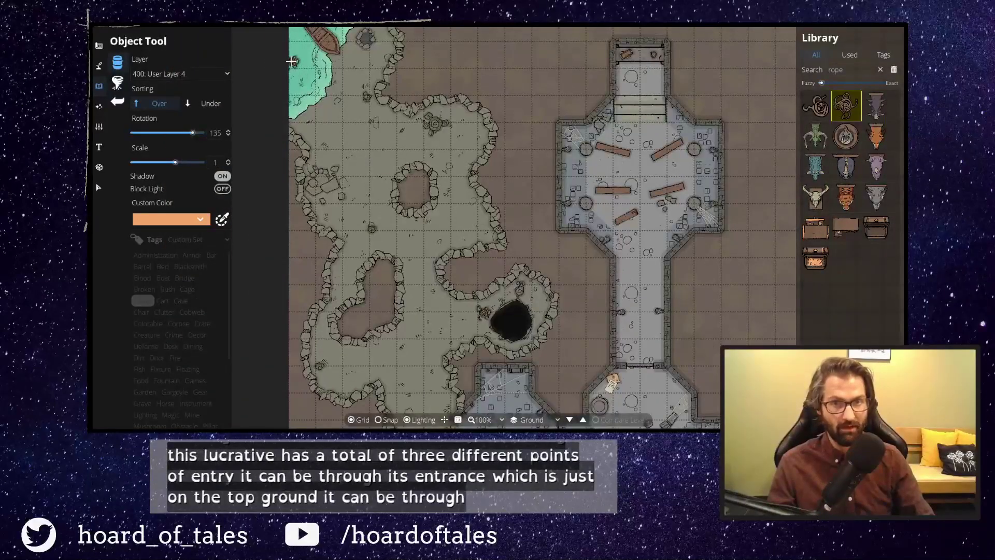
pyautogui.moveTo(573, 340); pyautogui.dragTo(497, 216)
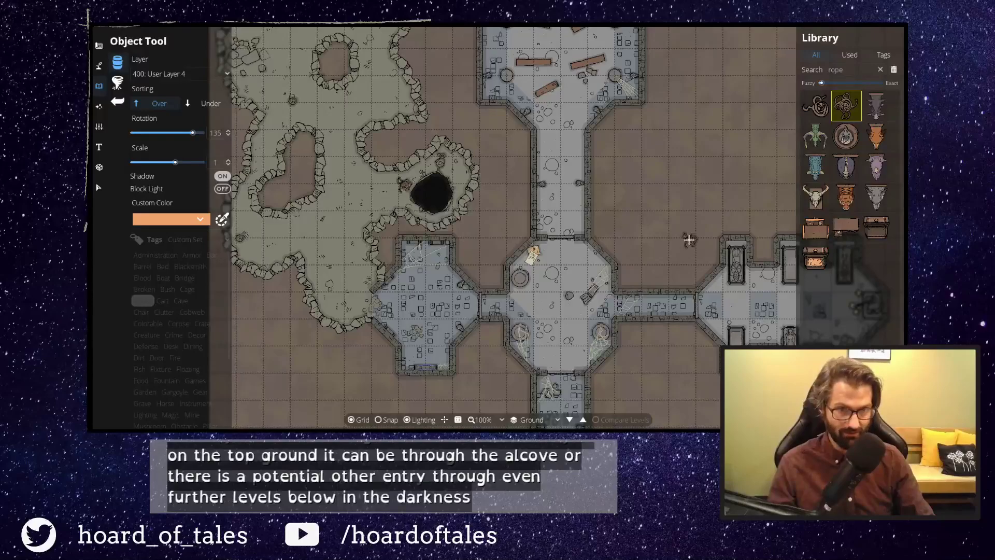
pyautogui.press('Right')
pyautogui.press('Down')
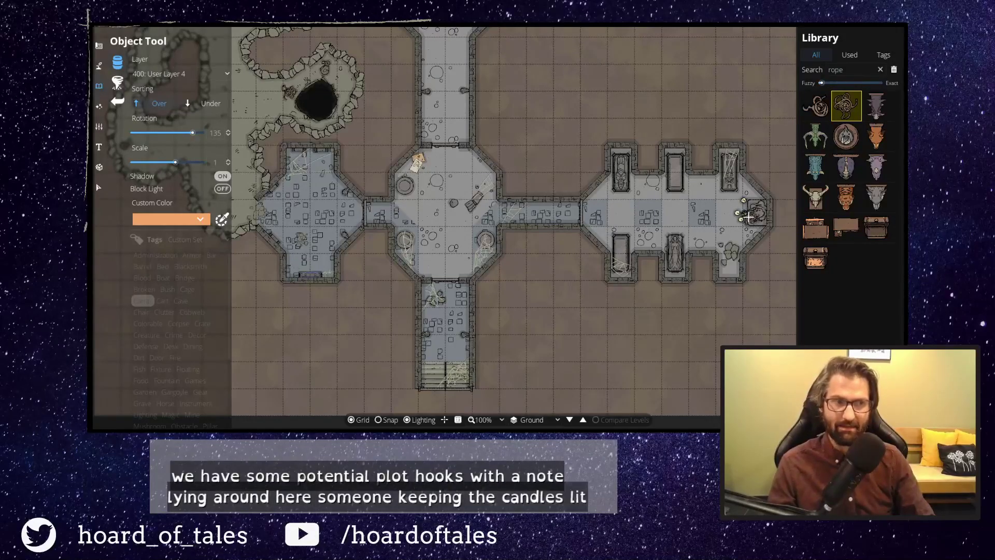
pyautogui.moveTo(520, 134); pyautogui.dragTo(572, 337)
pyautogui.scroll(1, 565, 311)
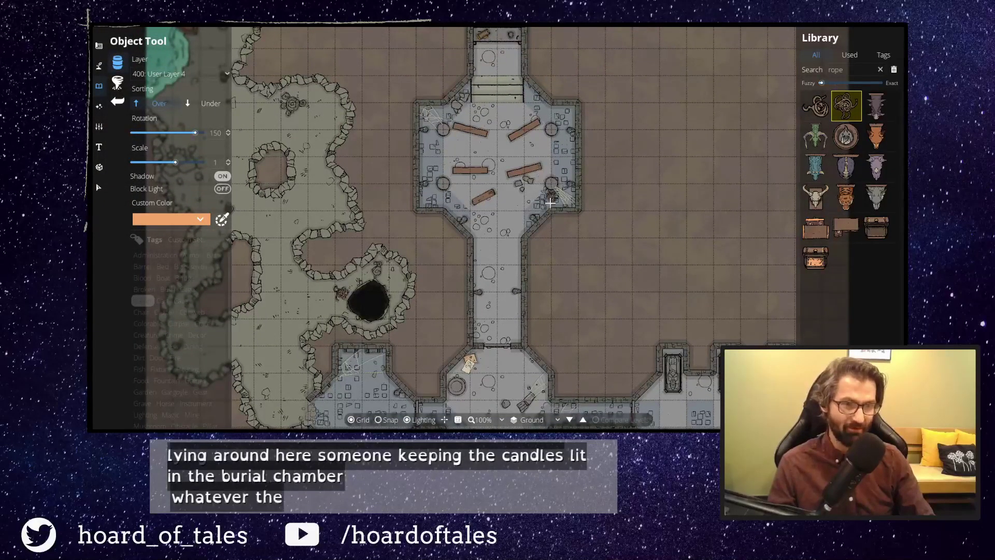
pyautogui.moveTo(546, 264); pyautogui.dragTo(629, 135)
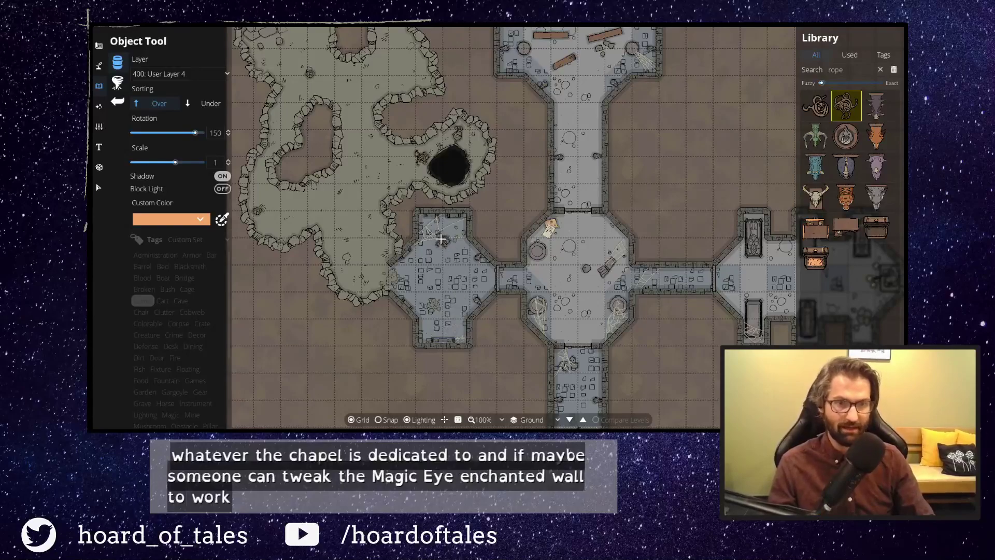
pyautogui.moveTo(386, 159); pyautogui.dragTo(568, 368)
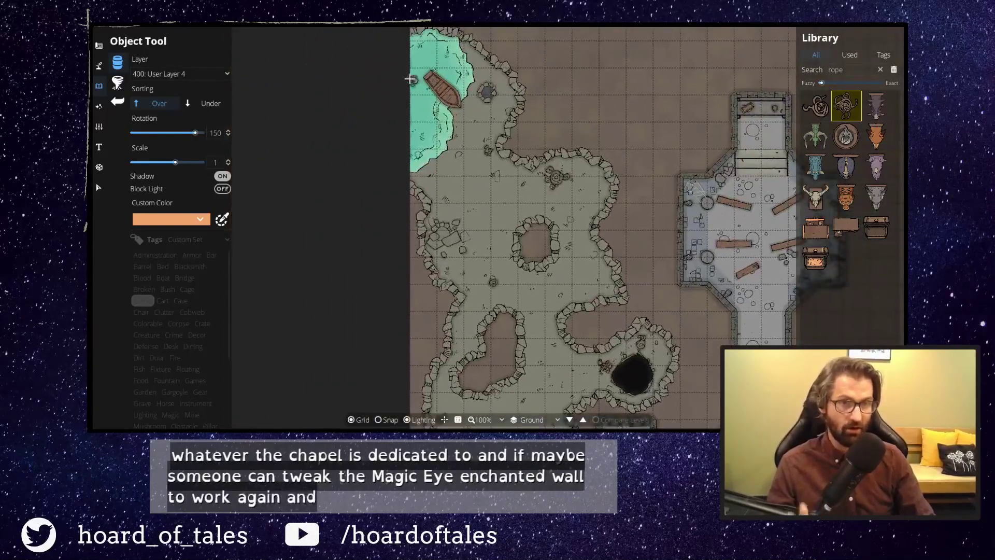
pyautogui.moveTo(428, 103); pyautogui.dragTo(465, 186)
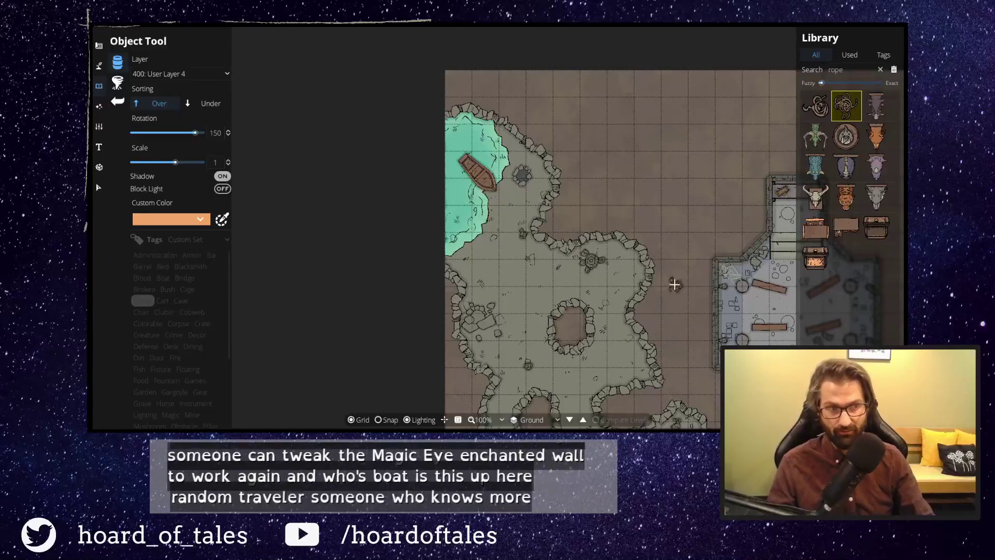
pyautogui.moveTo(672, 282); pyautogui.dragTo(400, 38)
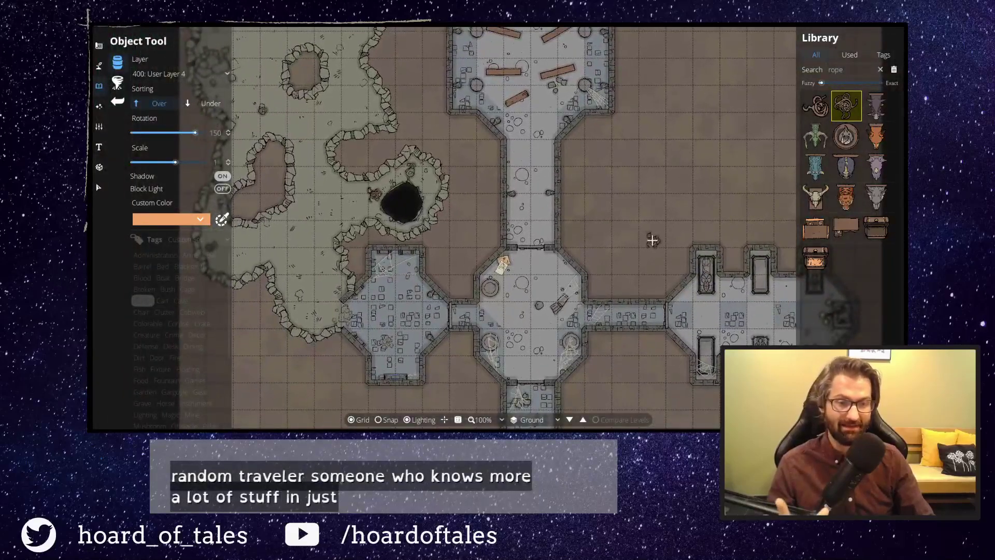